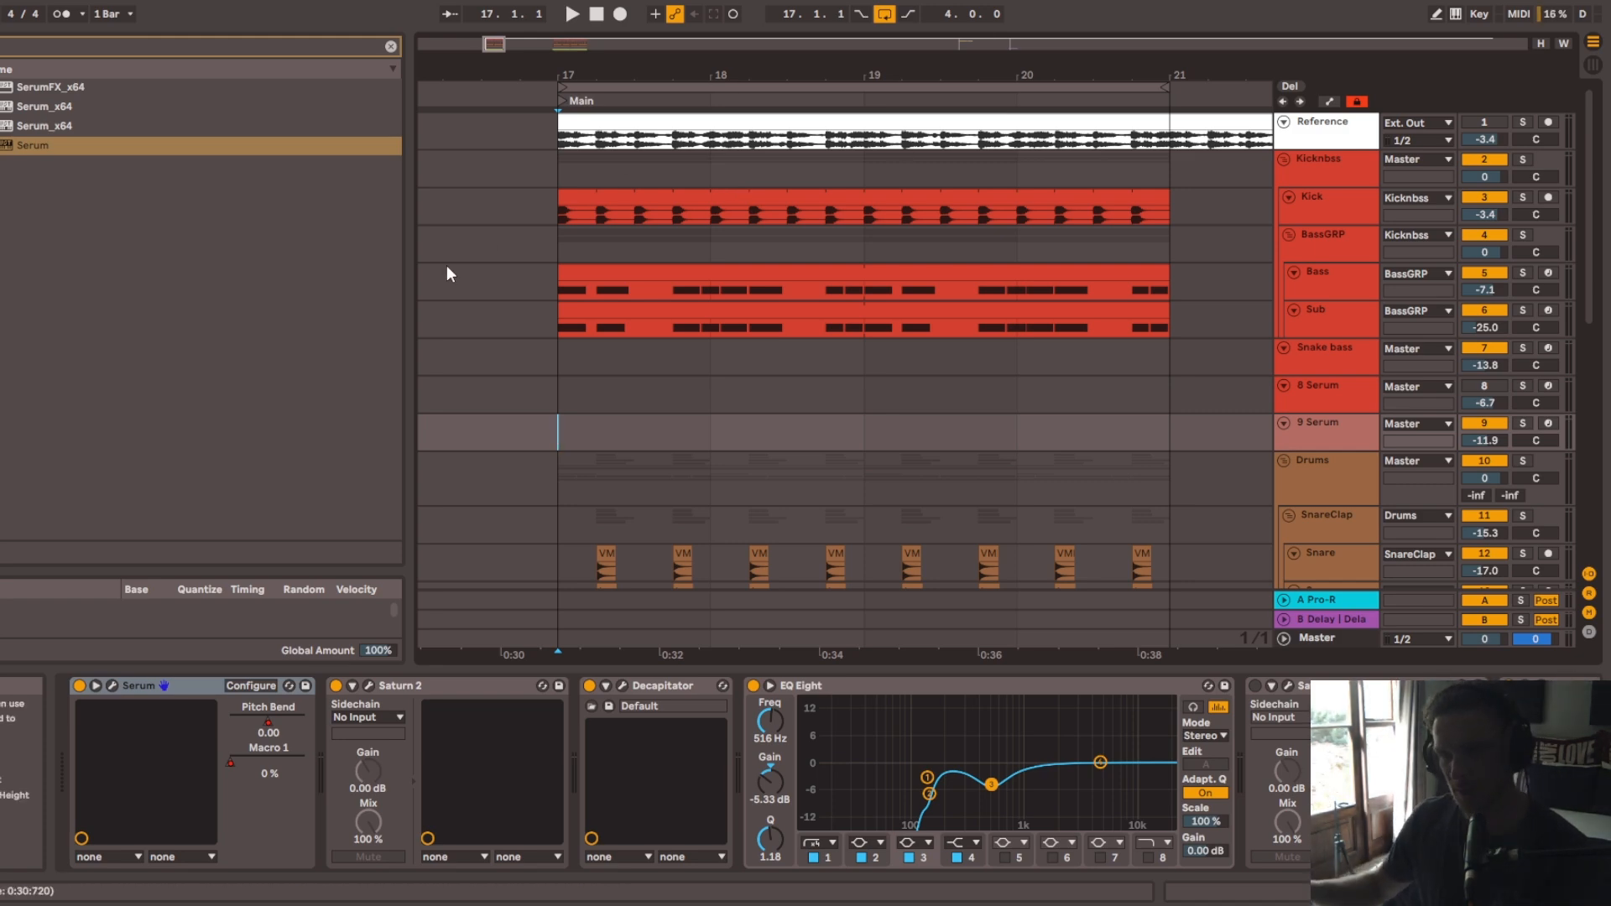
# Step: Narrow the browser to widen the arrangement, show the whole timeline and select the full-length Reference clip
pyautogui.moveTo(411, 287); pyautogui.dragTo(151, 319)
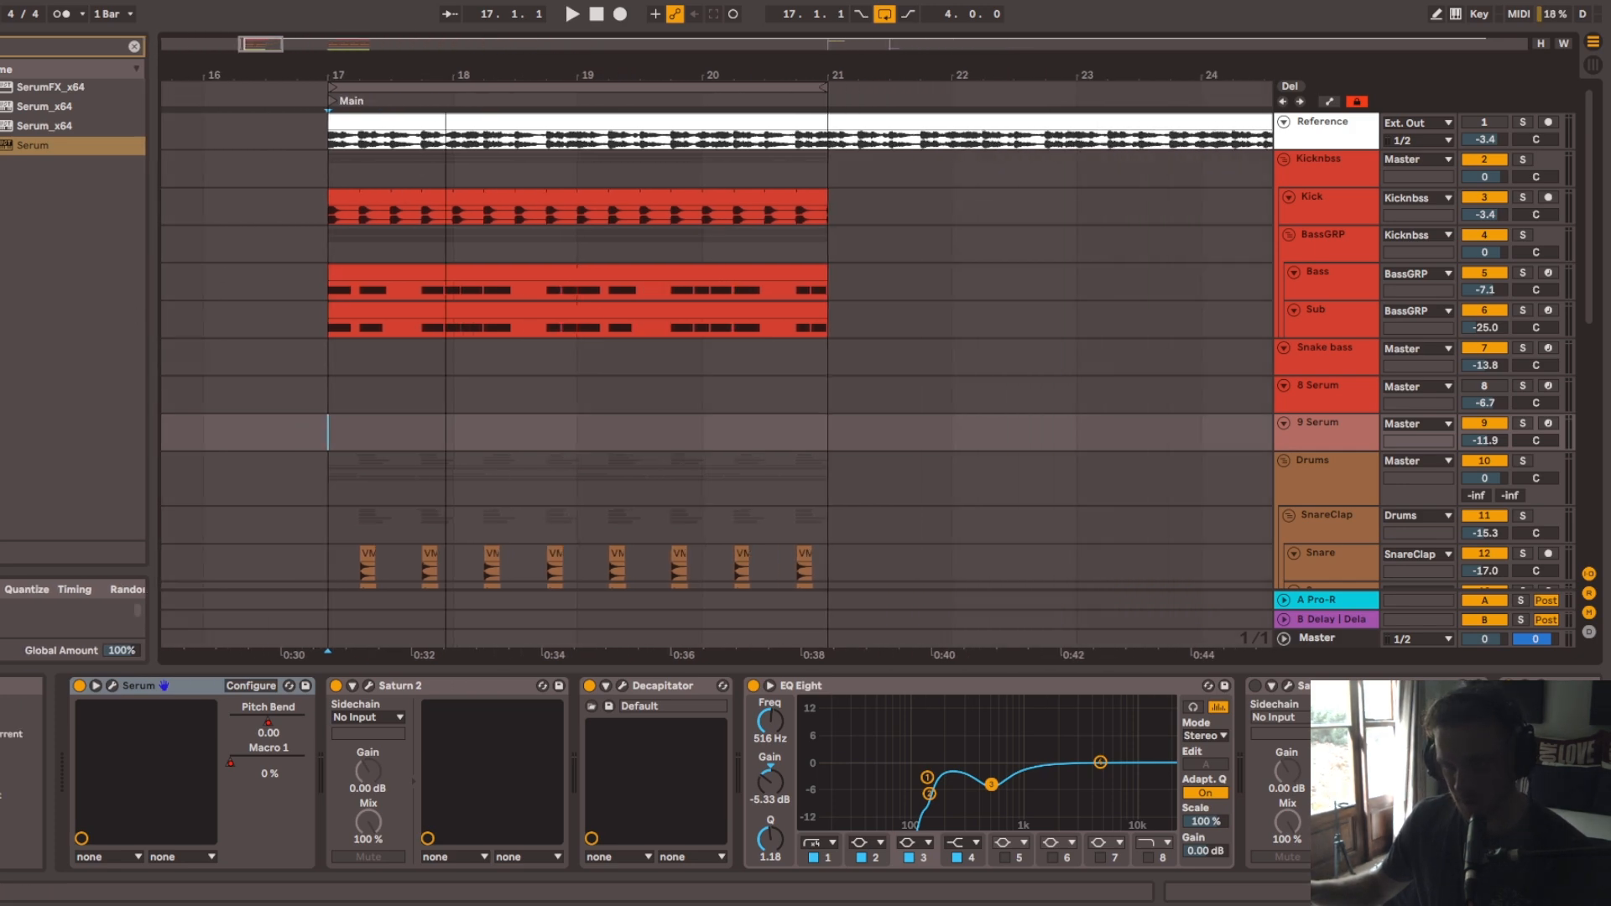
pyautogui.moveTo(446, 74); pyautogui.dragTo(445, 6)
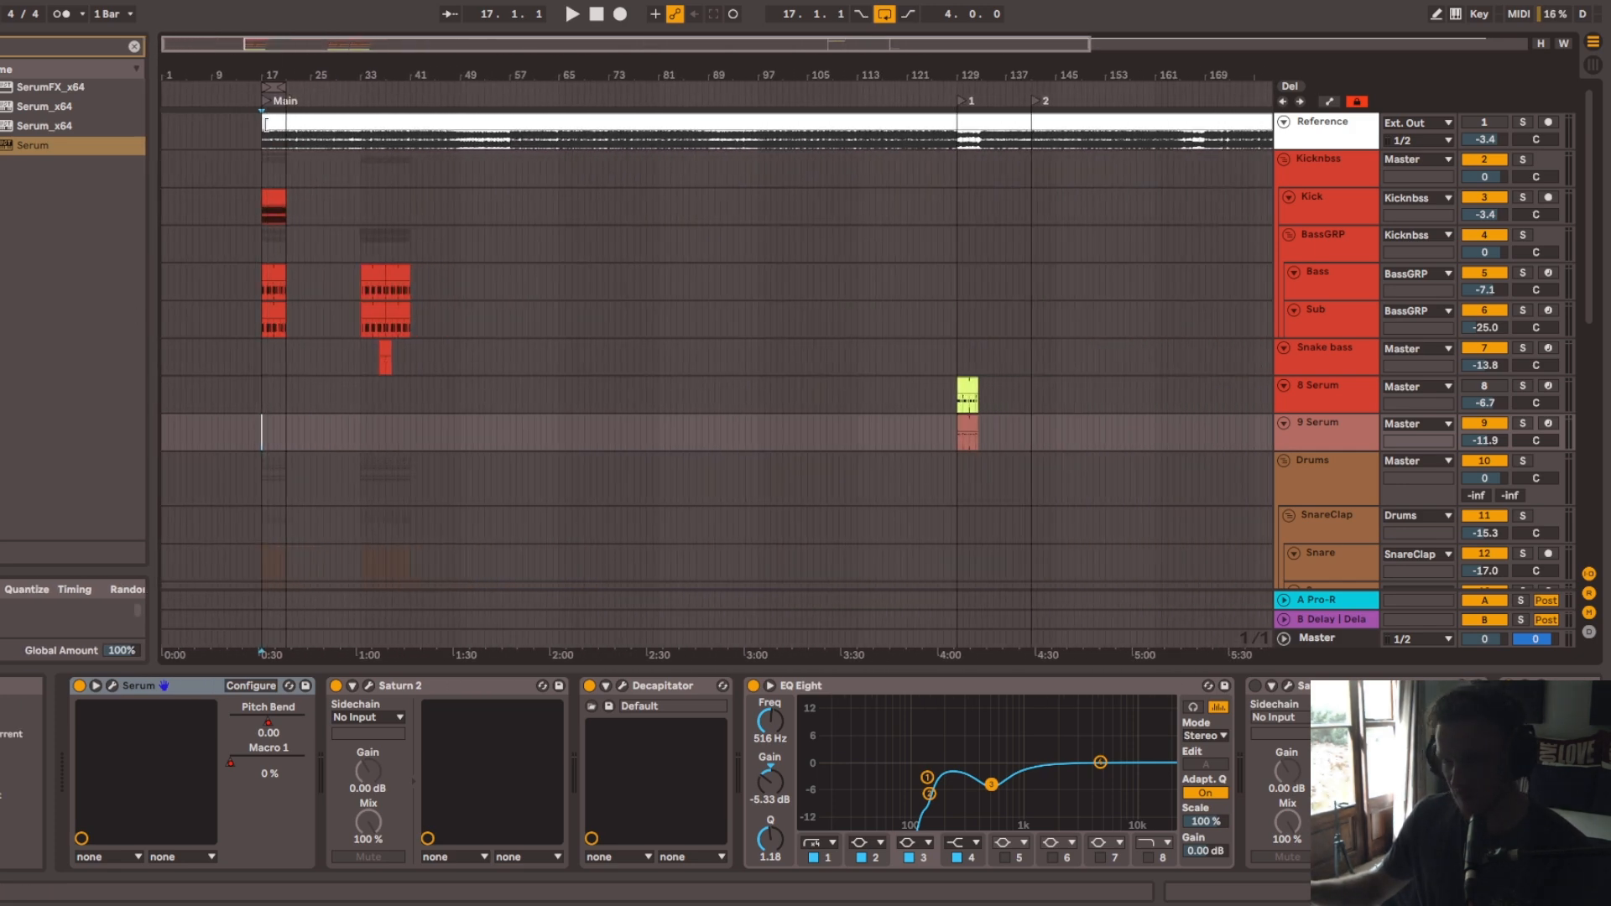
pyautogui.moveTo(737, 80); pyautogui.dragTo(737, 51)
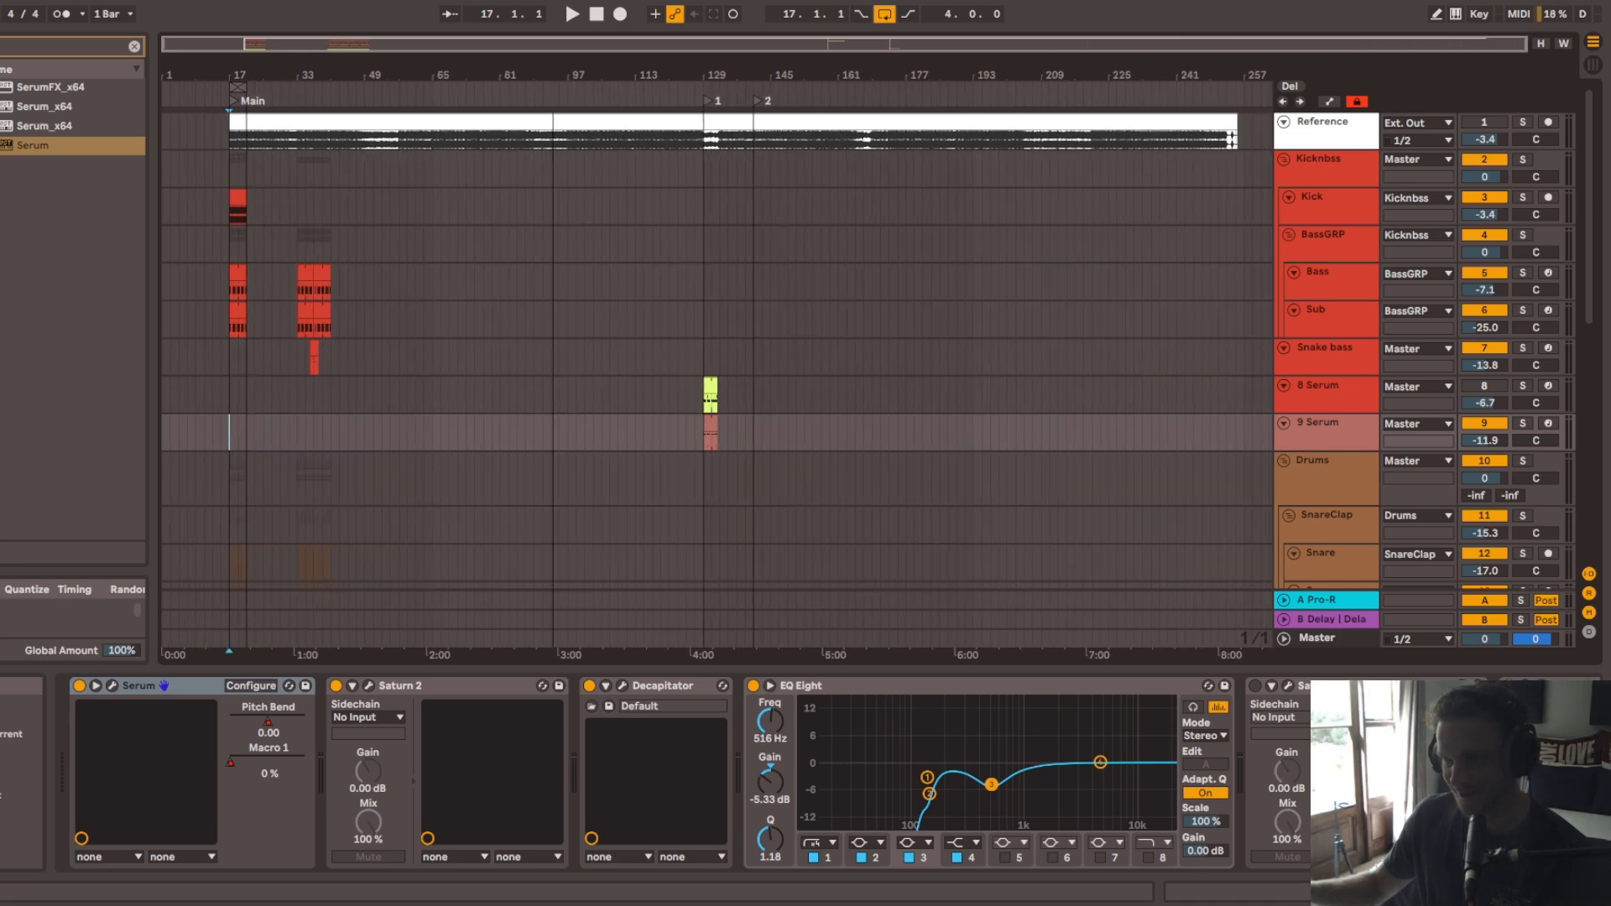
pyautogui.click(947, 118)
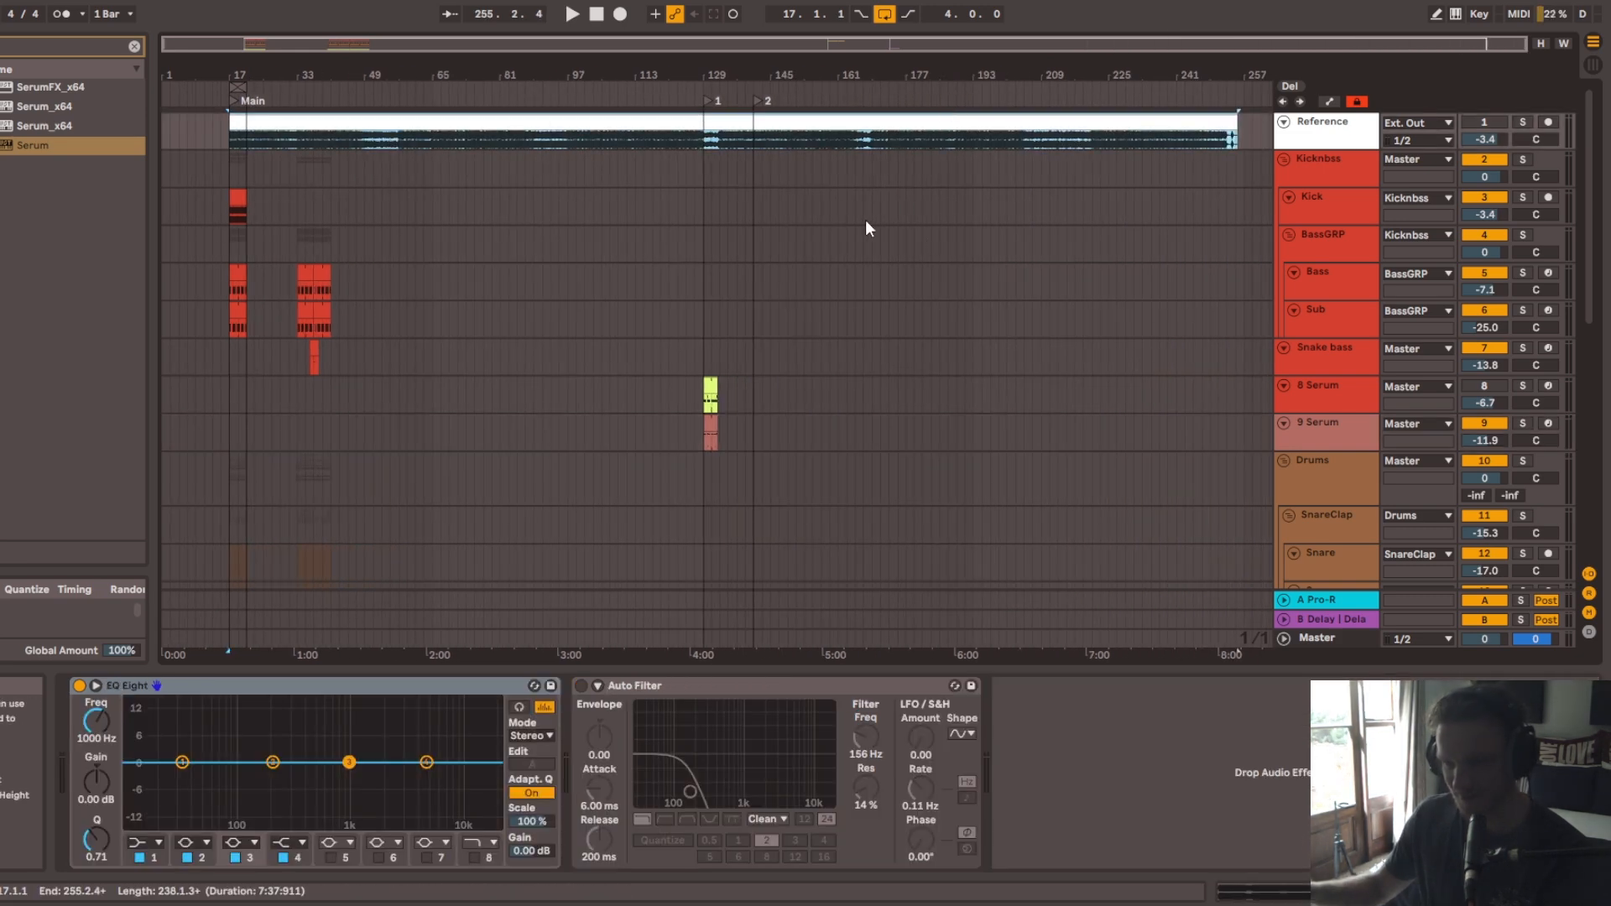
# Step: Examine the four-bar Main section from bar 17, including the Kick clip and the BassGRP group's devices
pyautogui.moveTo(242, 69); pyautogui.dragTo(244, 125)
pyautogui.moveTo(374, 125); pyautogui.dragTo(667, 156)
pyautogui.moveTo(335, 240); pyautogui.dragTo(738, 210)
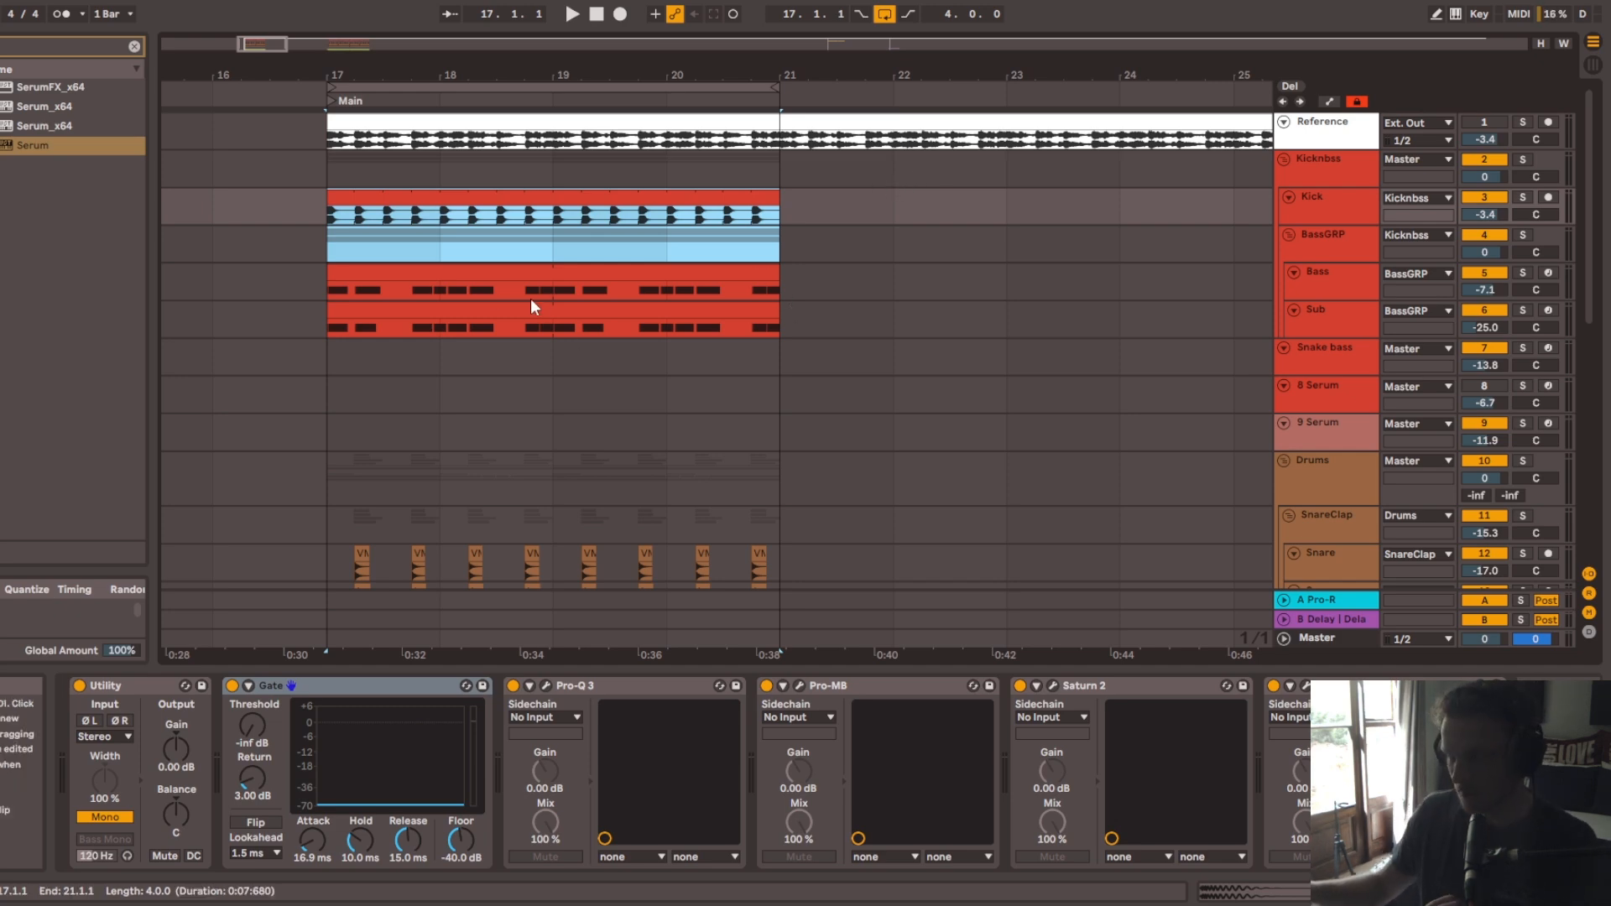
pyautogui.click(349, 245)
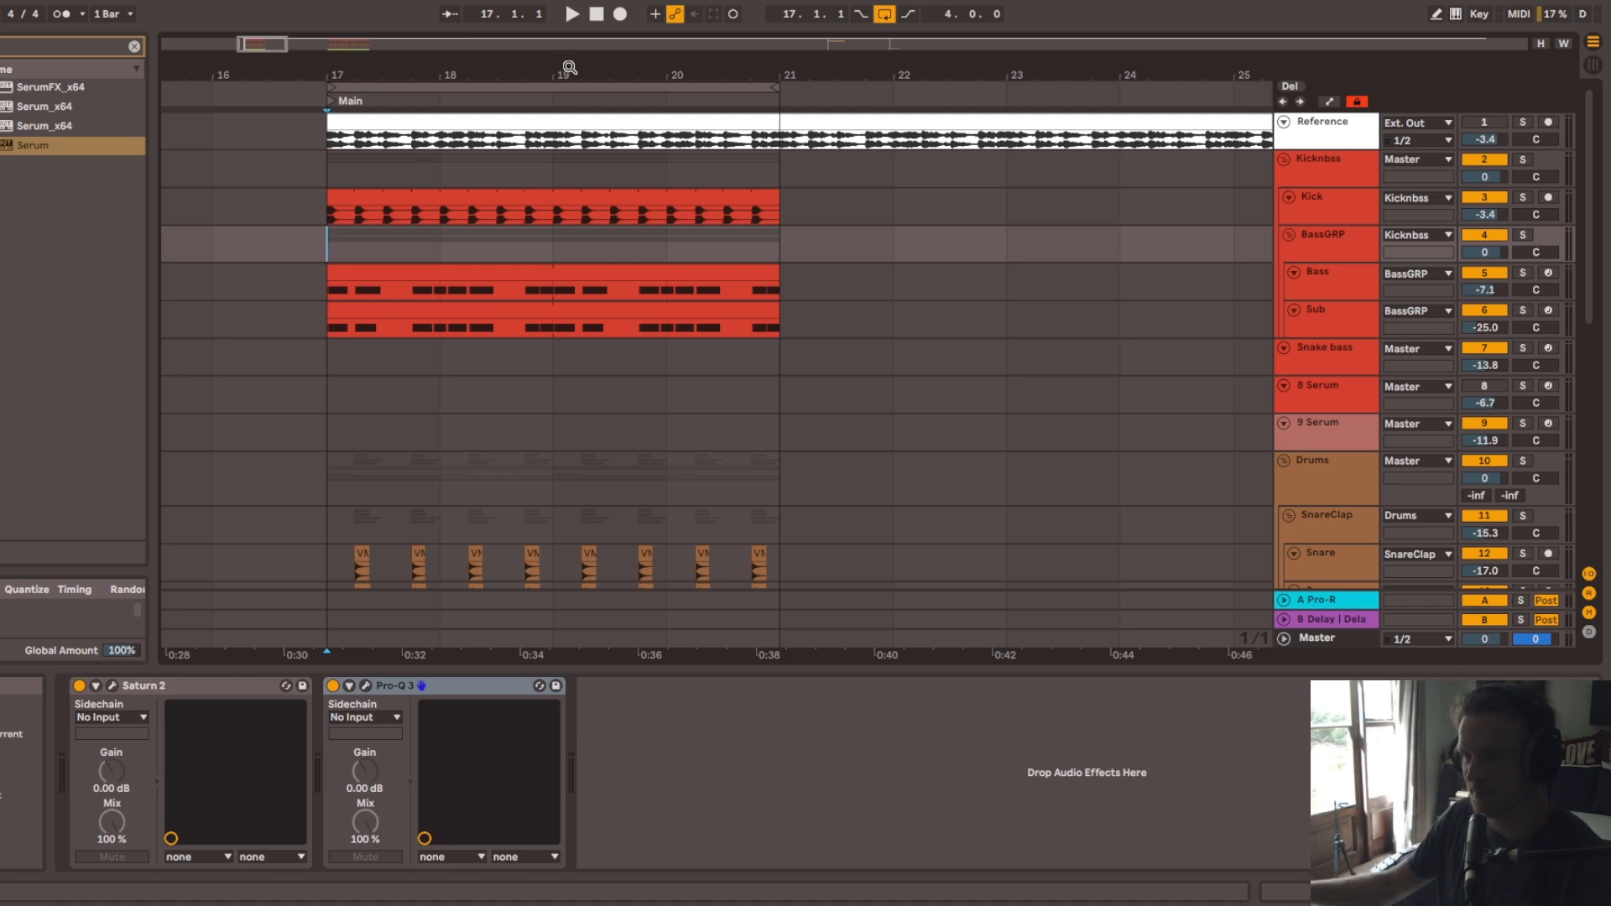
# Step: Play the loop from bar 17, look through all the tracks down to the leads, and stop playback
pyautogui.click(573, 15)
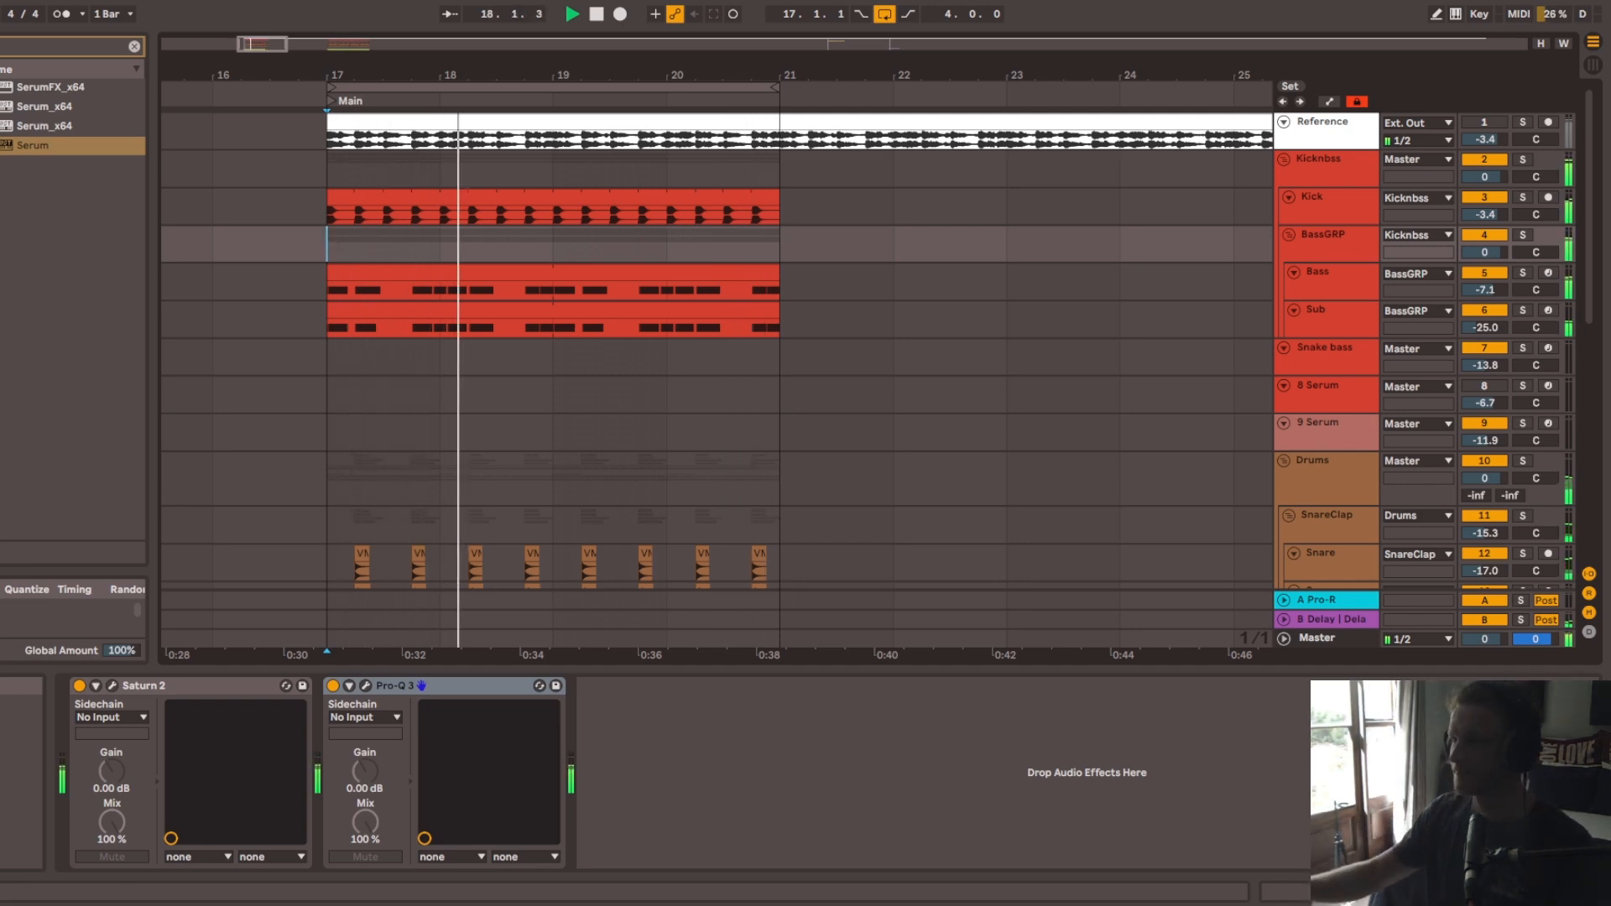
pyautogui.scroll(-12, 611, 349)
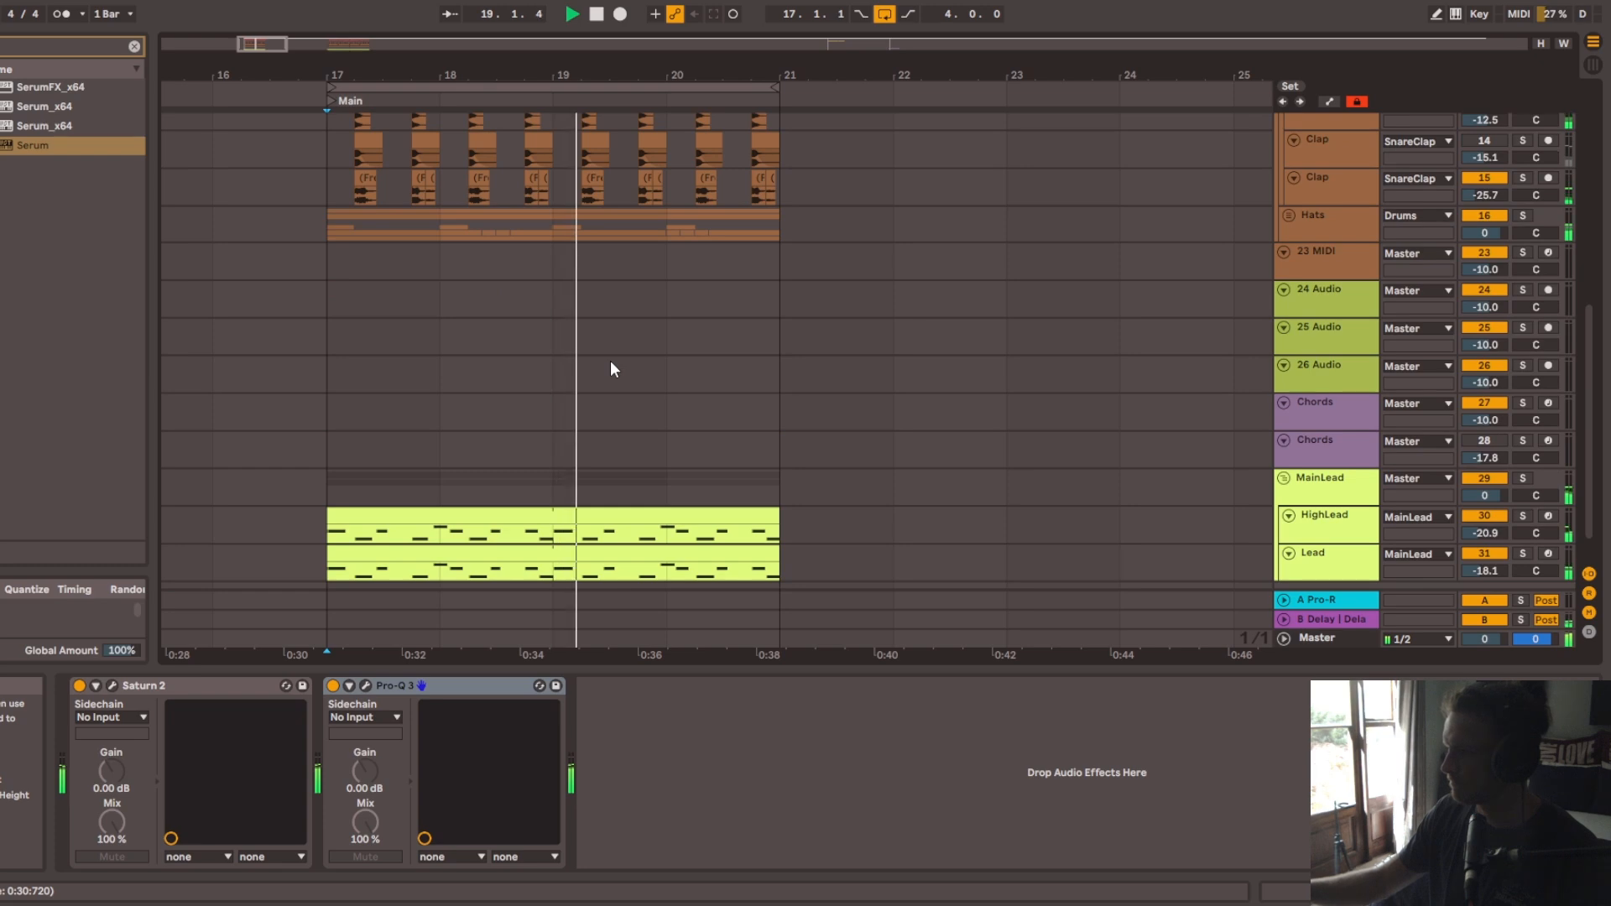
pyautogui.scroll(12, 611, 370)
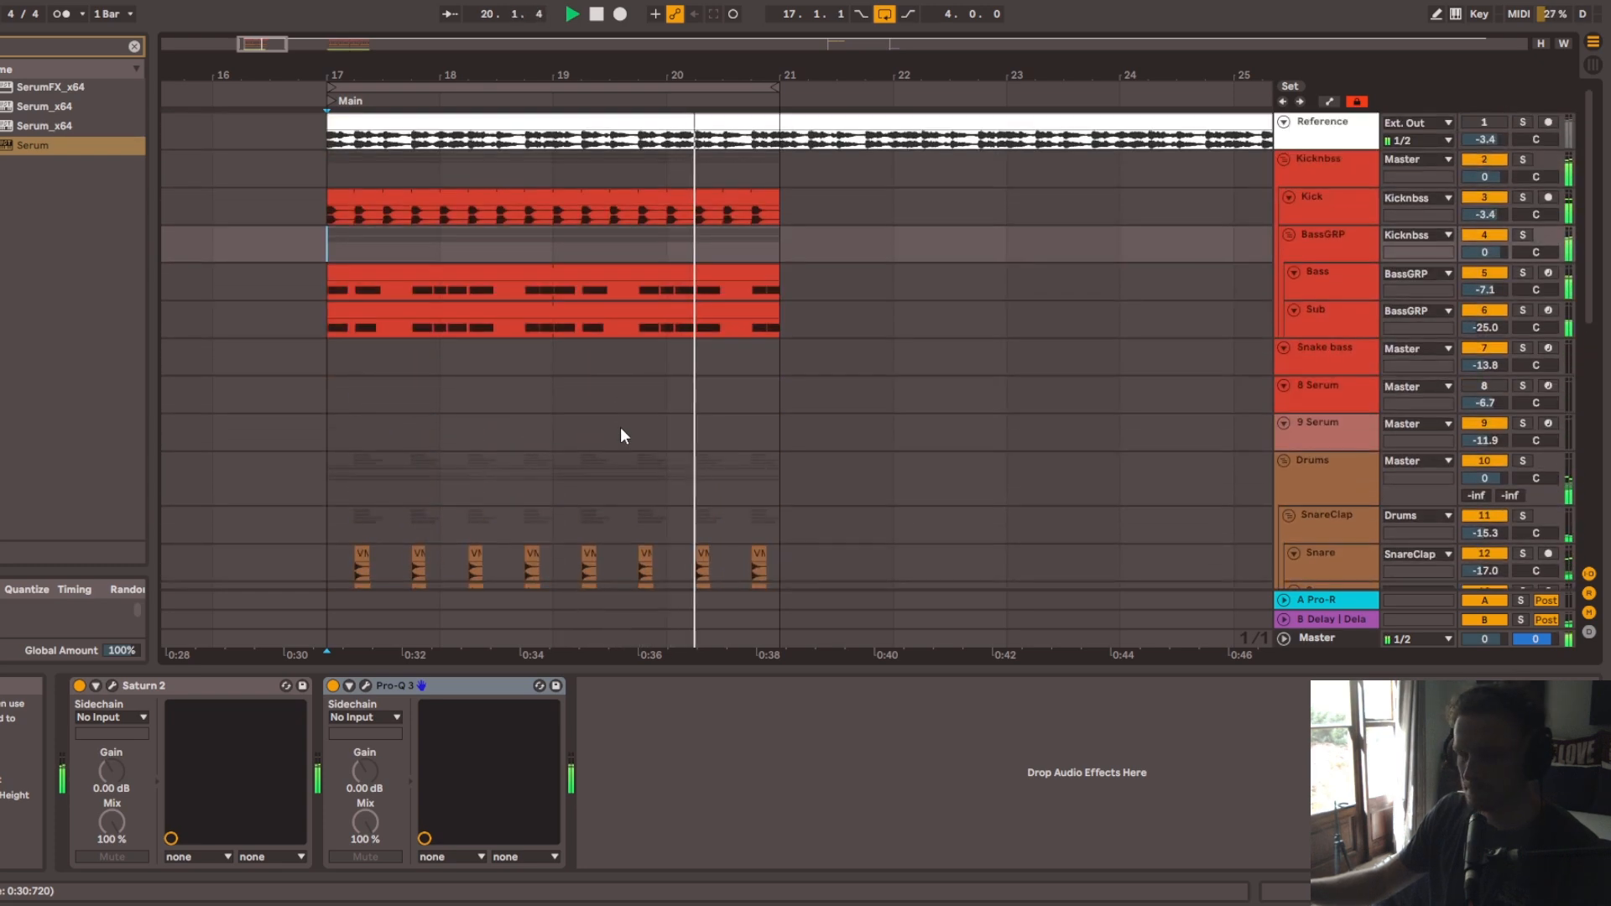
pyautogui.click(597, 14)
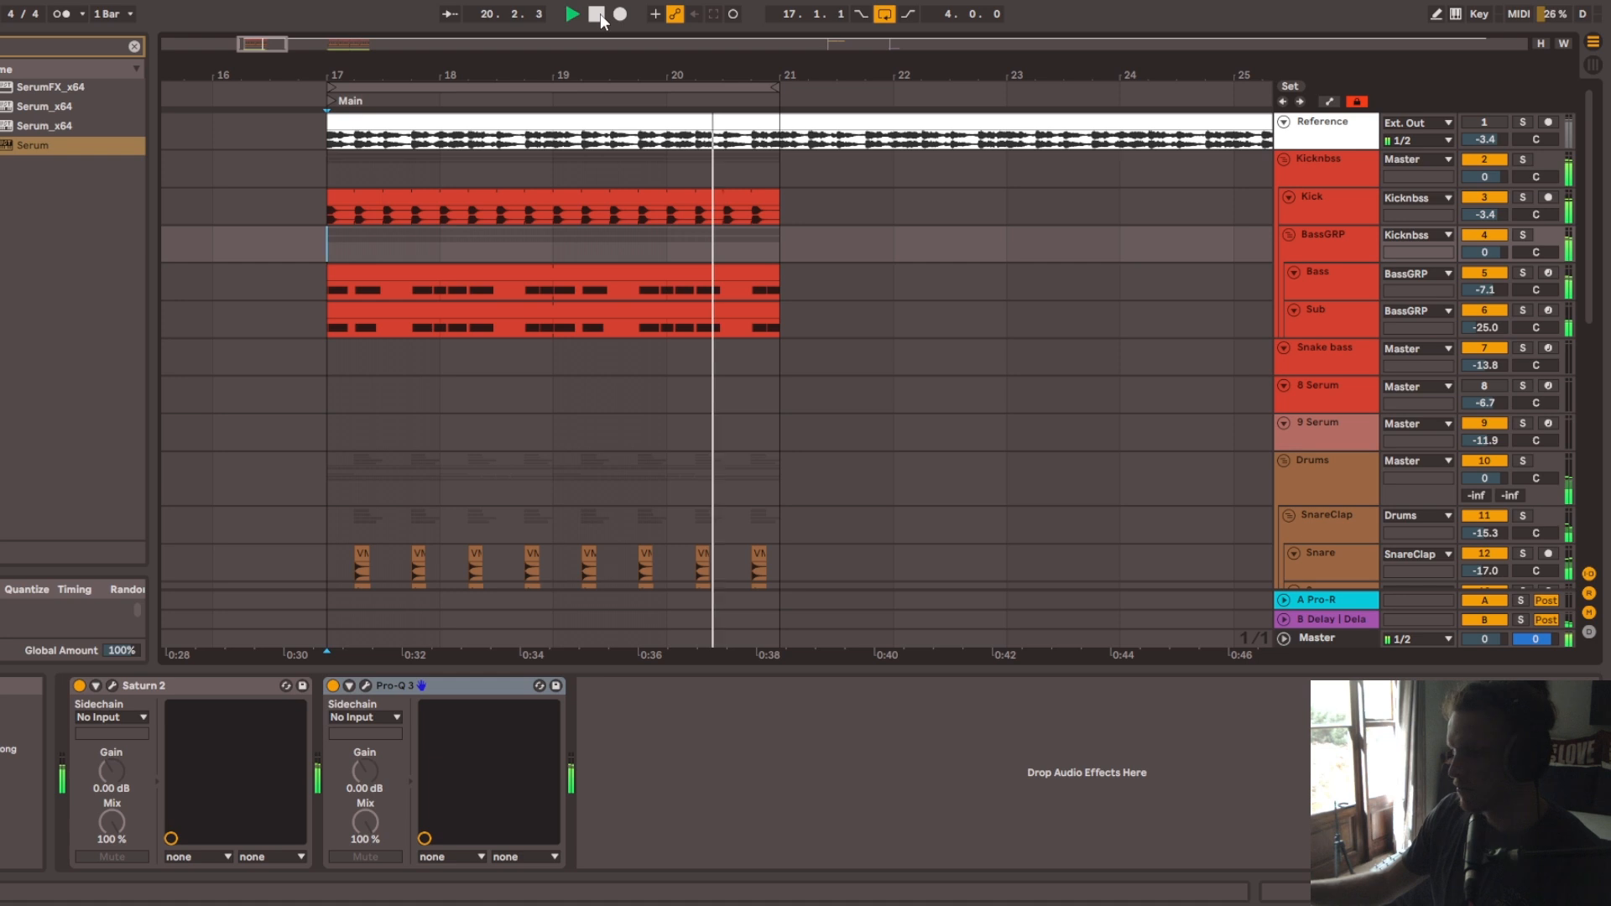
pyautogui.click(598, 14)
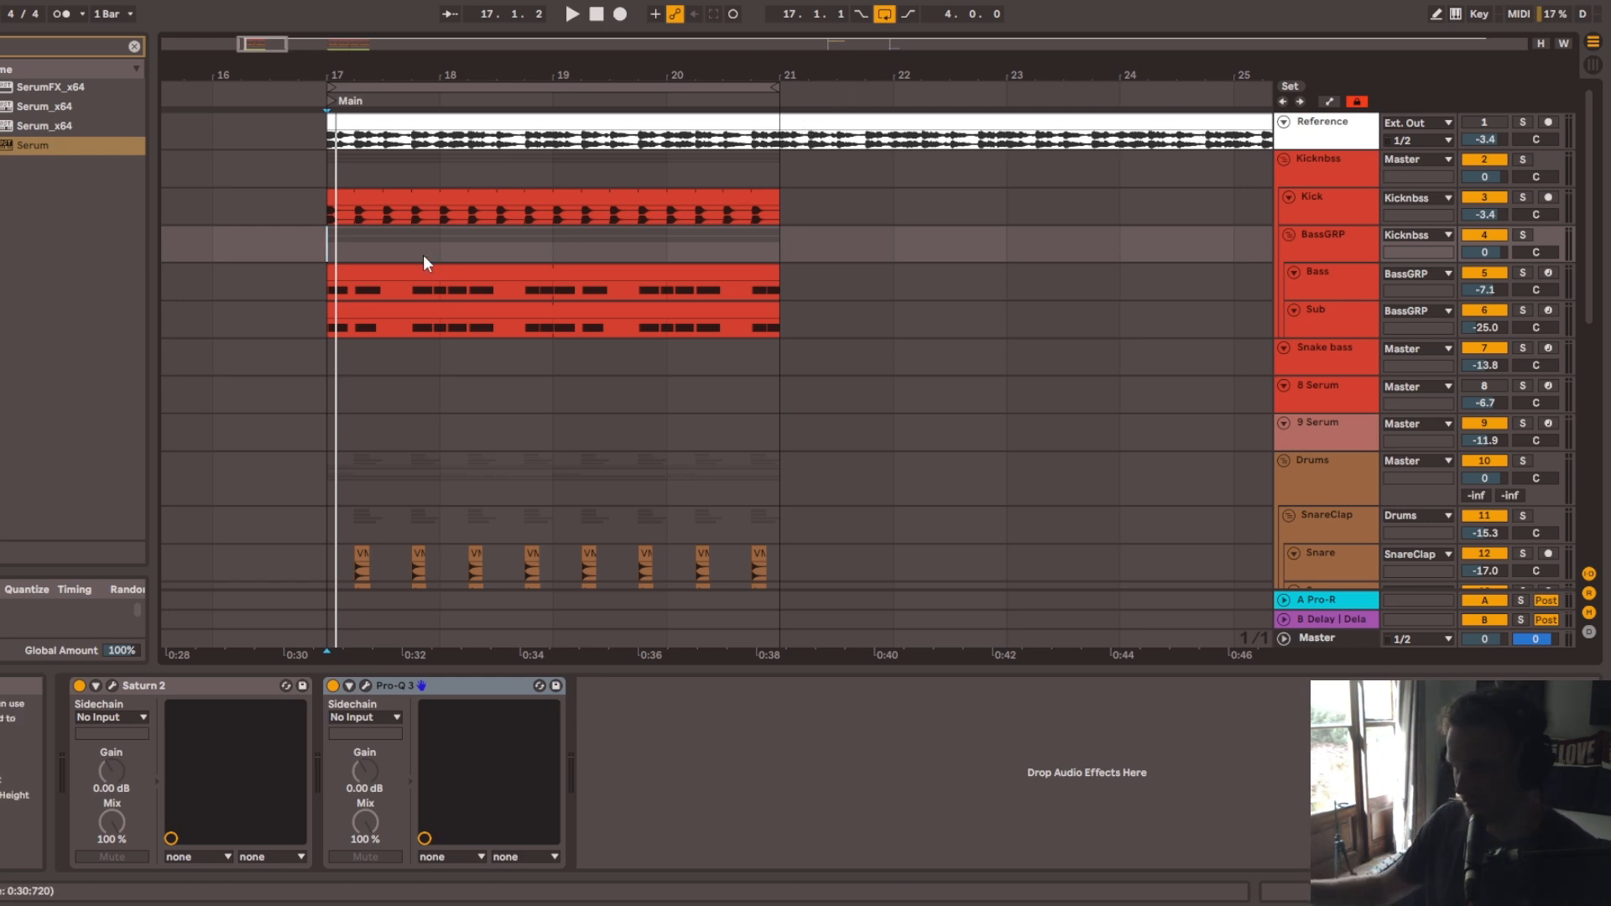
# Step: Solo the Kick track, play the loop from bar 17, and view the Bass track's device chain
pyautogui.click(1304, 205)
pyautogui.click(328, 210)
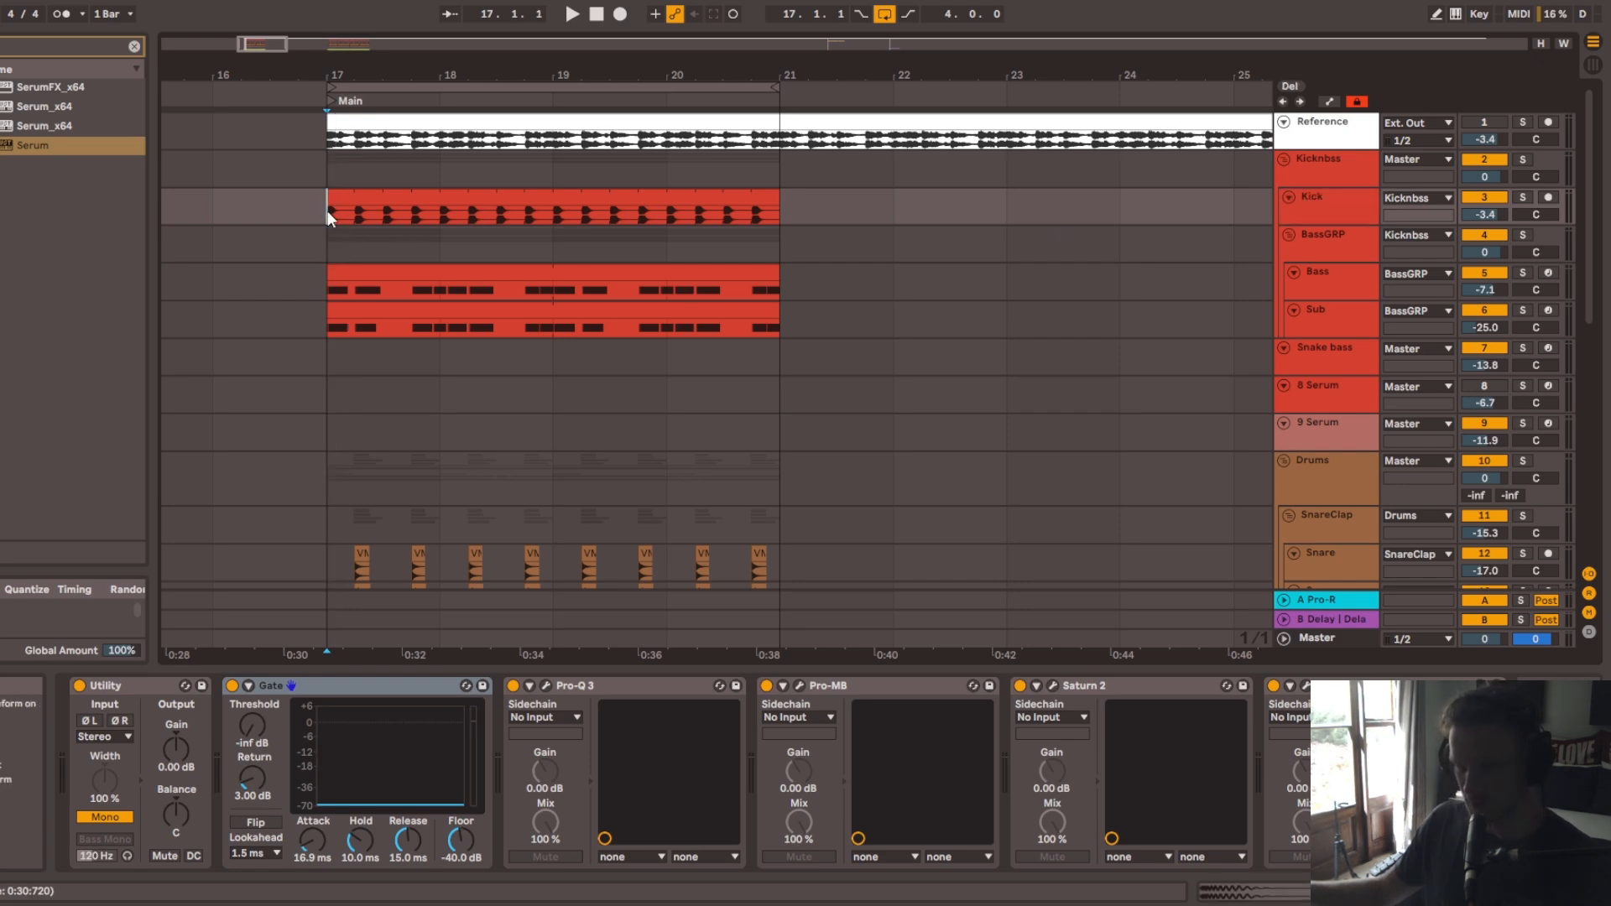
pyautogui.click(1523, 196)
pyautogui.press('space')
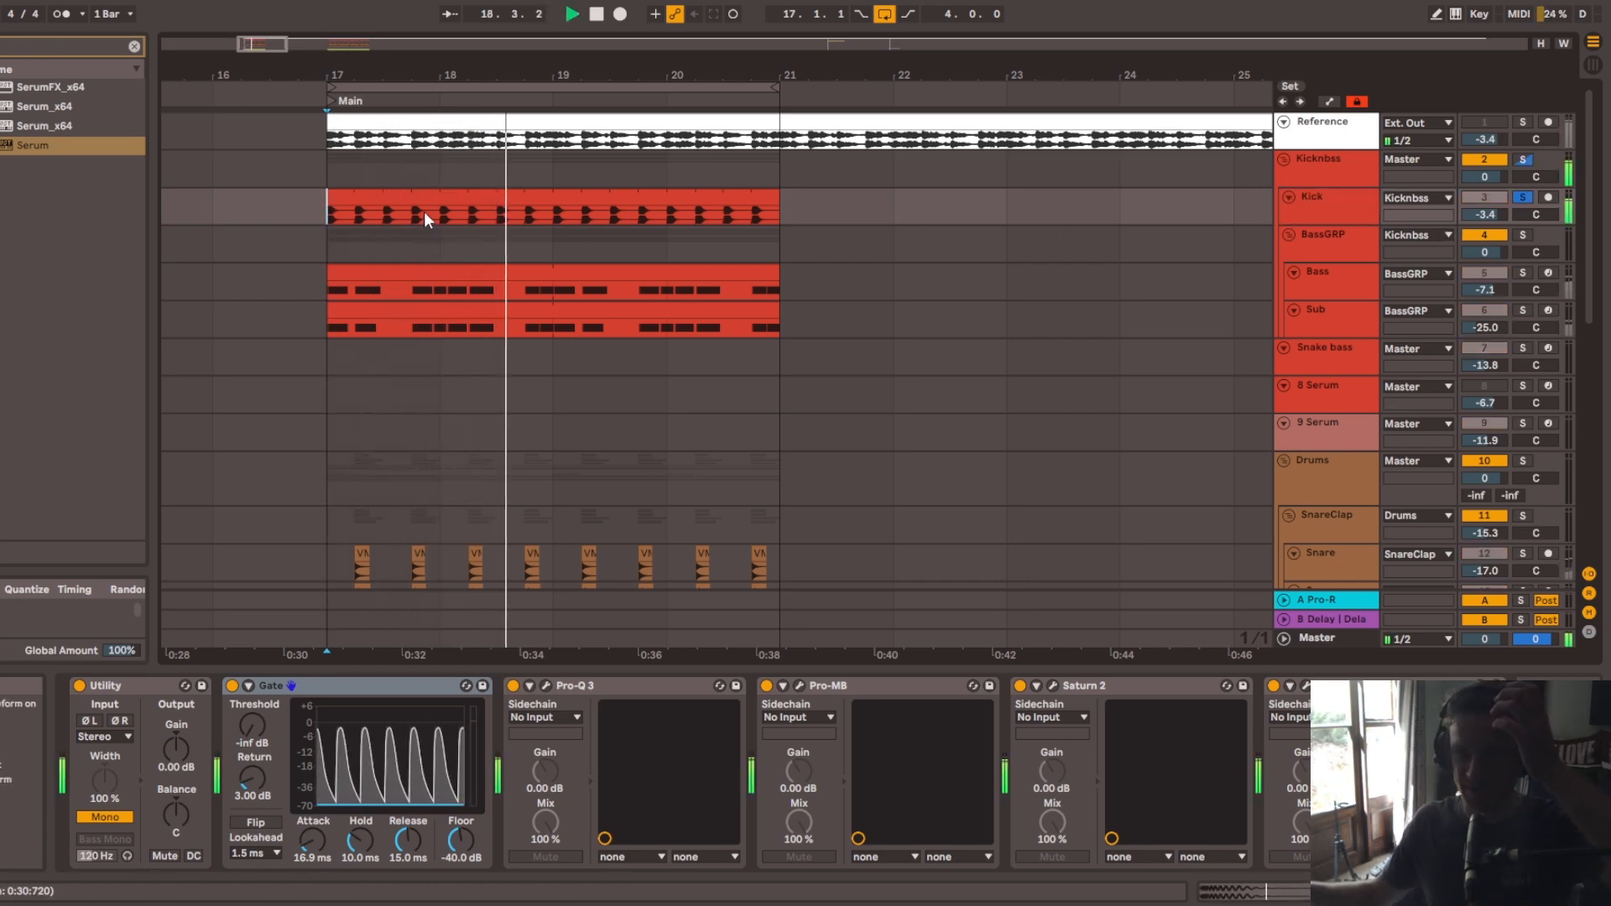
pyautogui.doubleClick(440, 276)
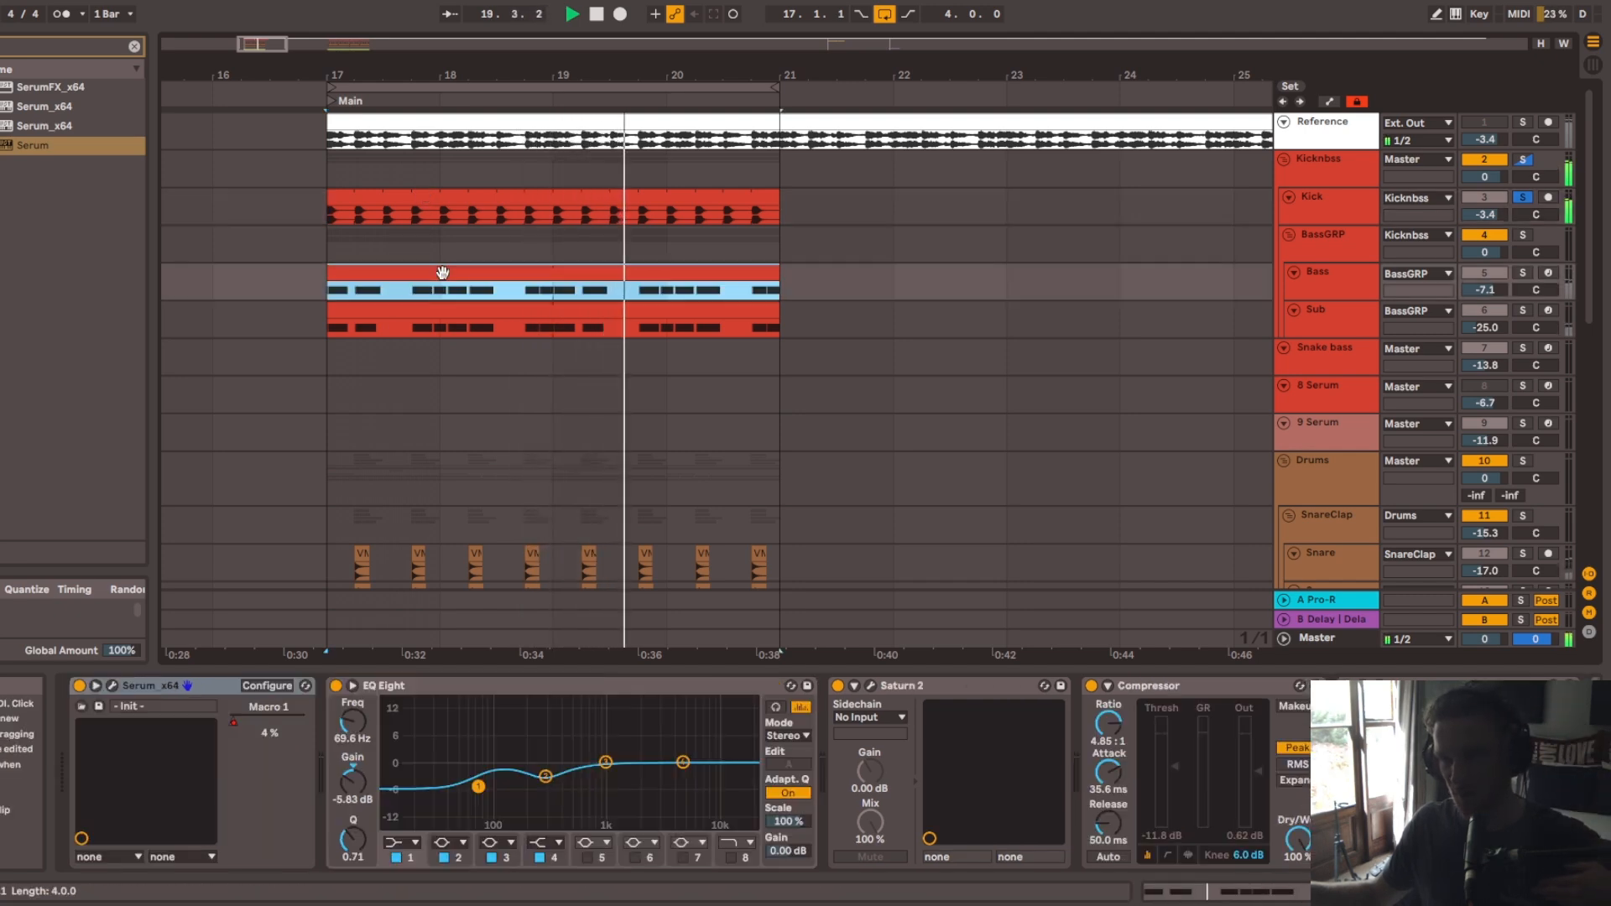
pyautogui.hotkey('shift', 'Tab')
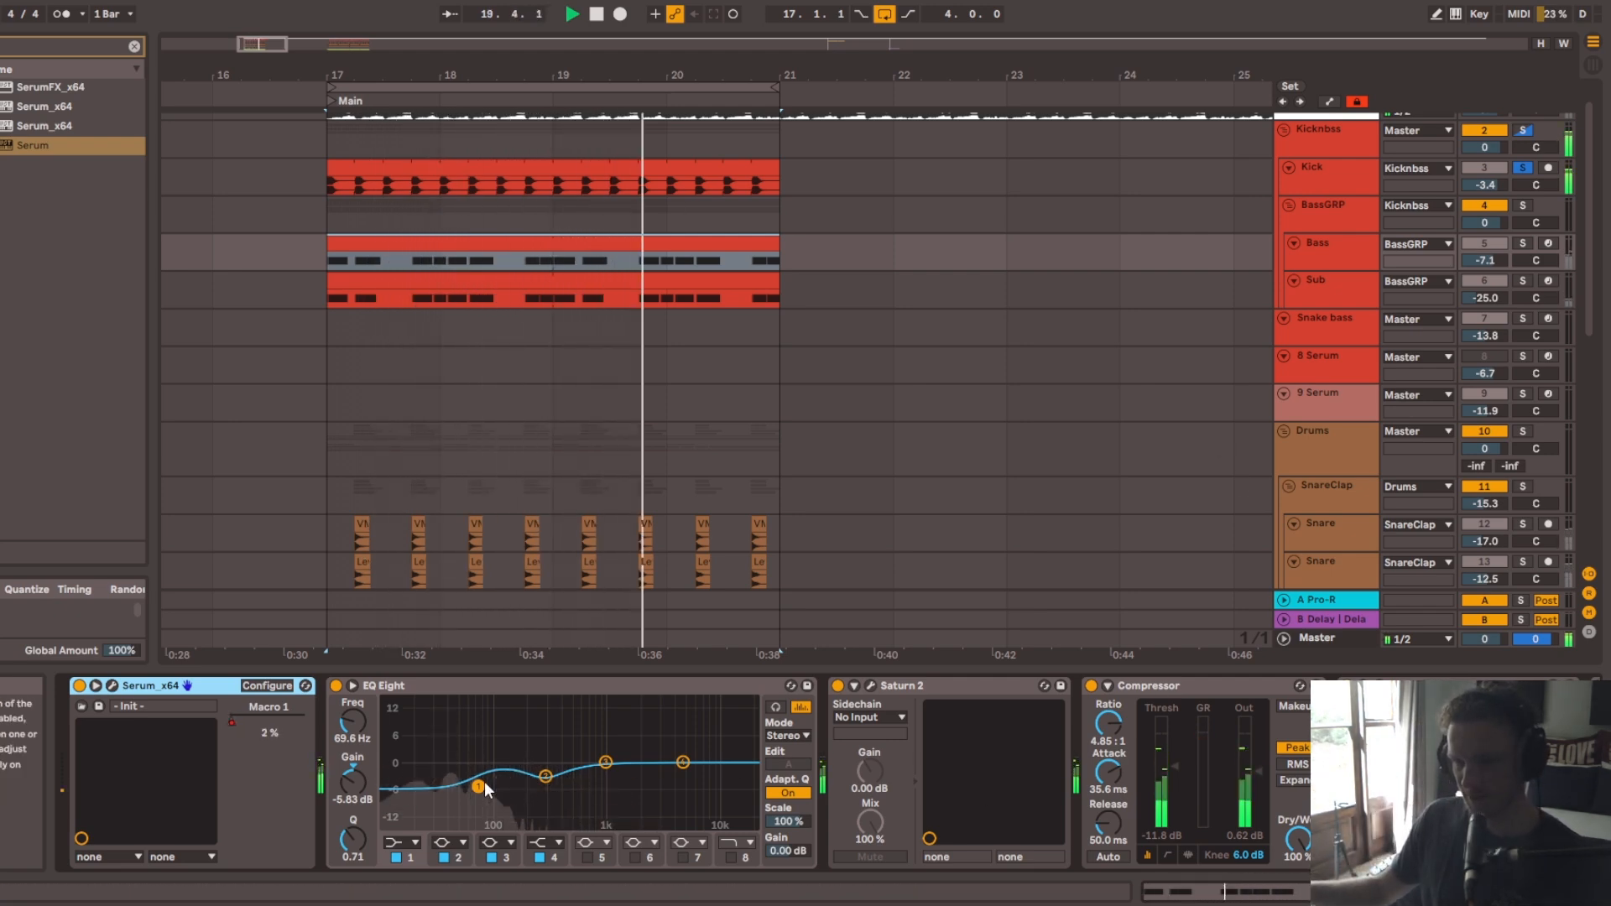
# Step: Audition the Kick with the Utility's Mono option and the Gate each switched off and back on
pyautogui.click(1364, 167)
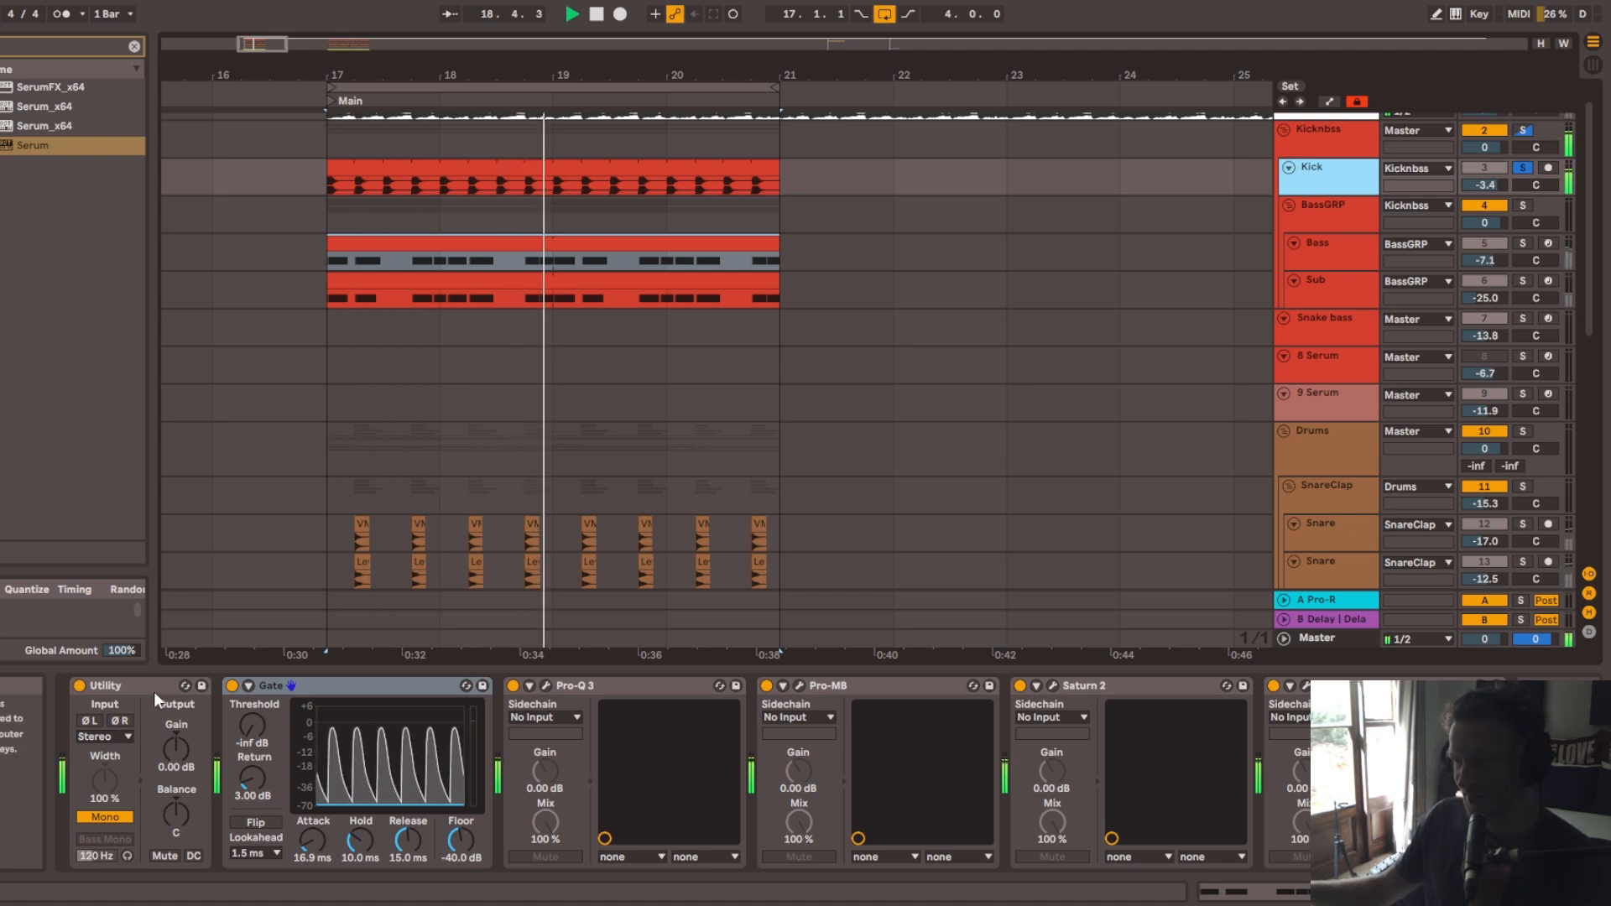
pyautogui.click(96, 820)
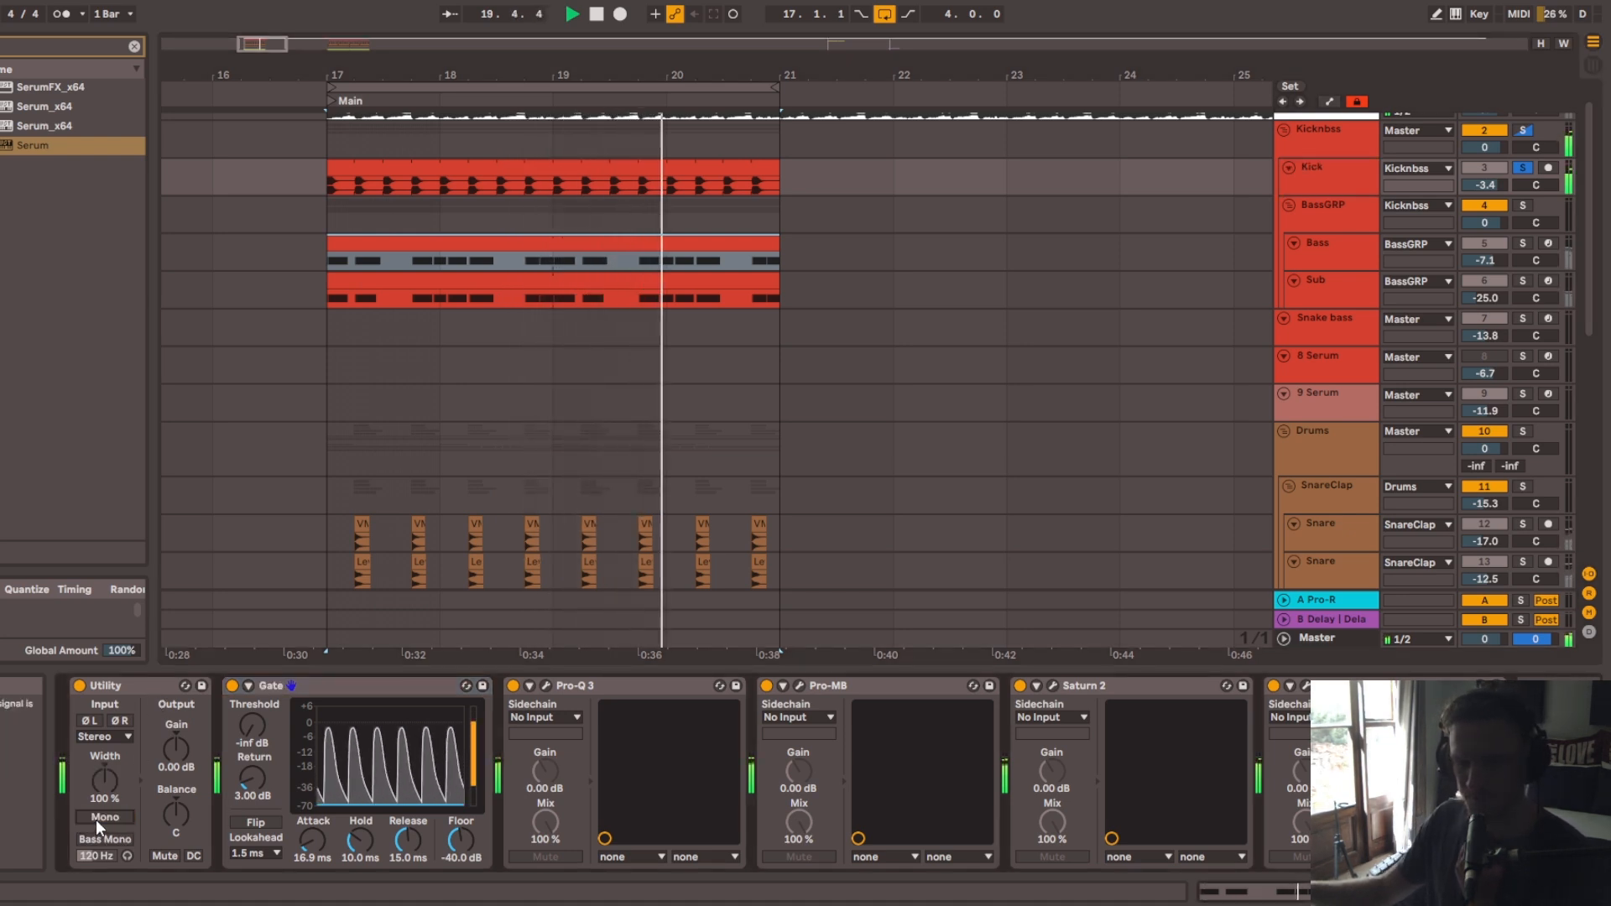
pyautogui.click(96, 820)
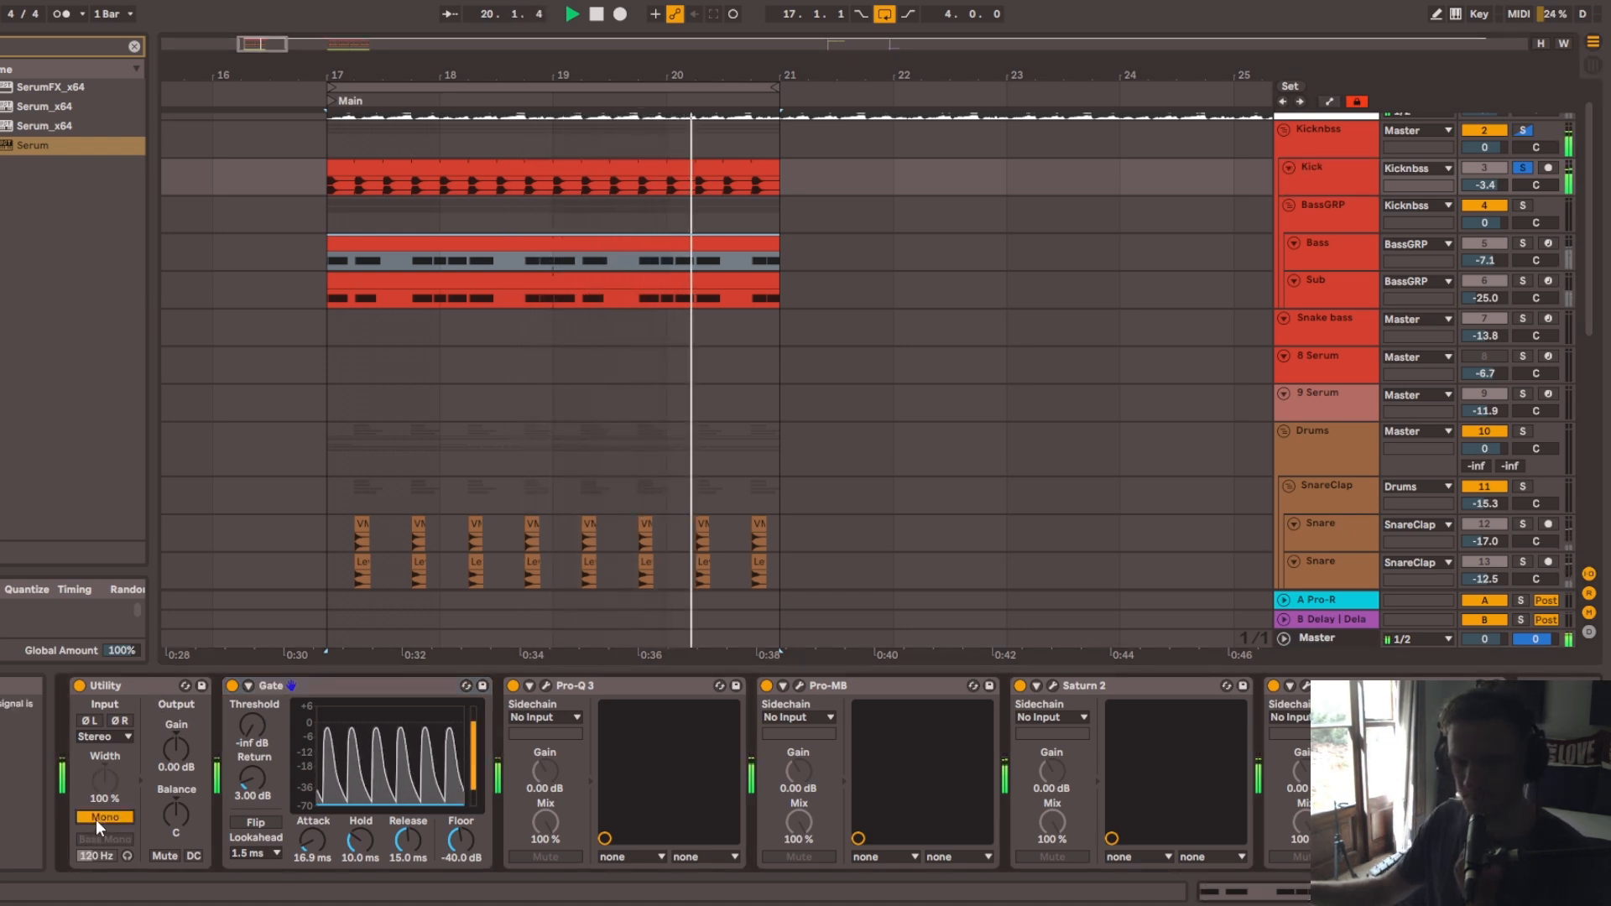
pyautogui.click(232, 687)
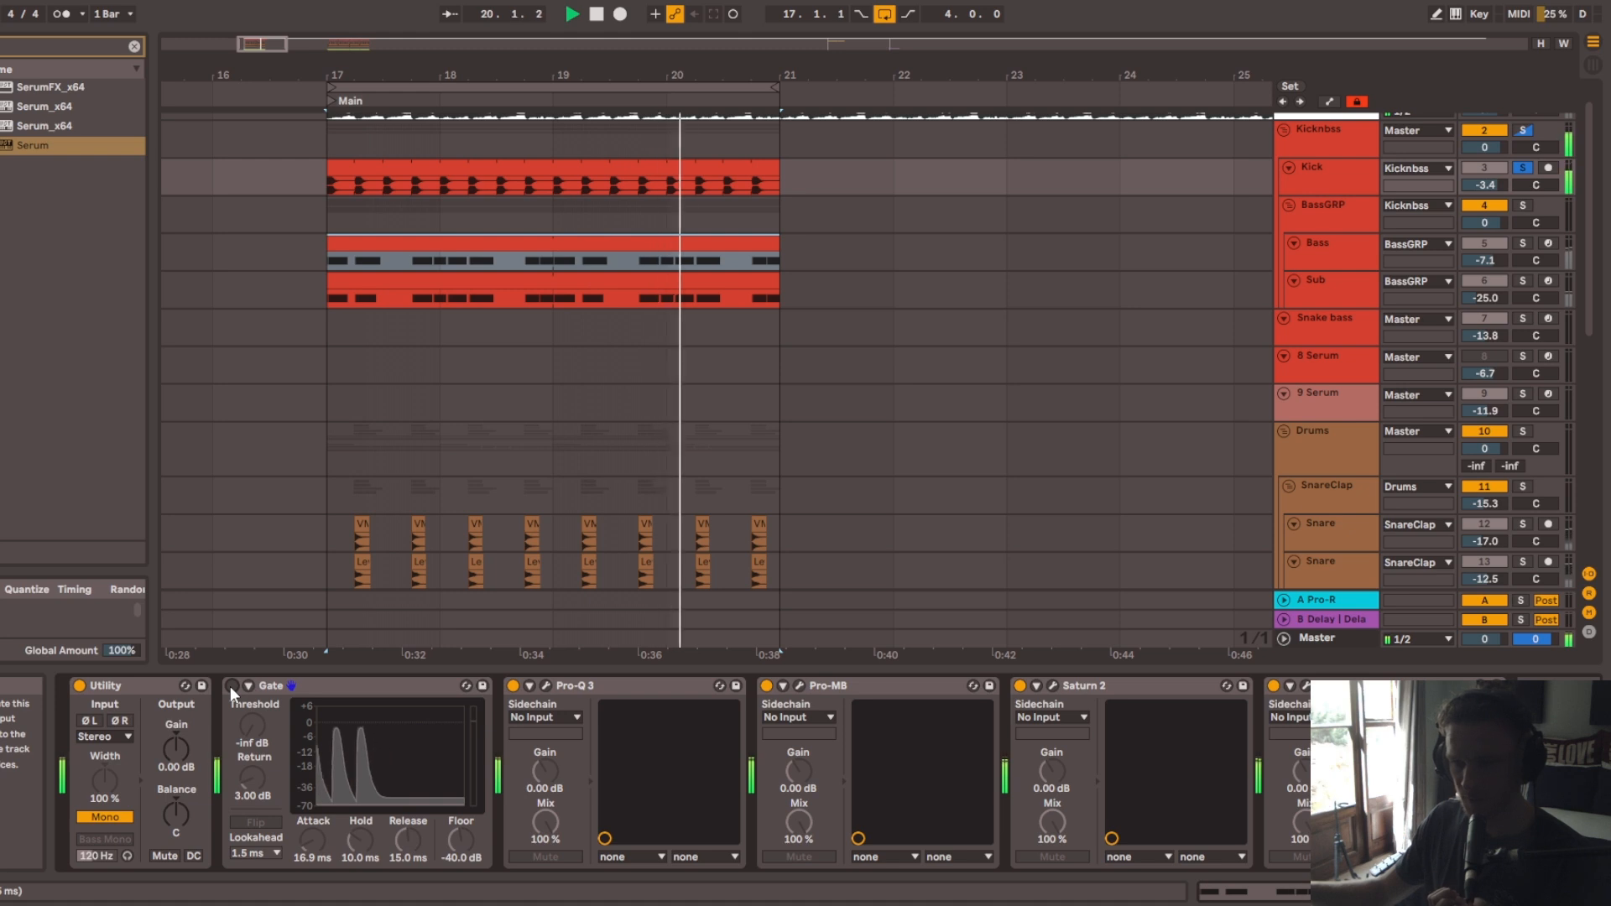
pyautogui.click(232, 687)
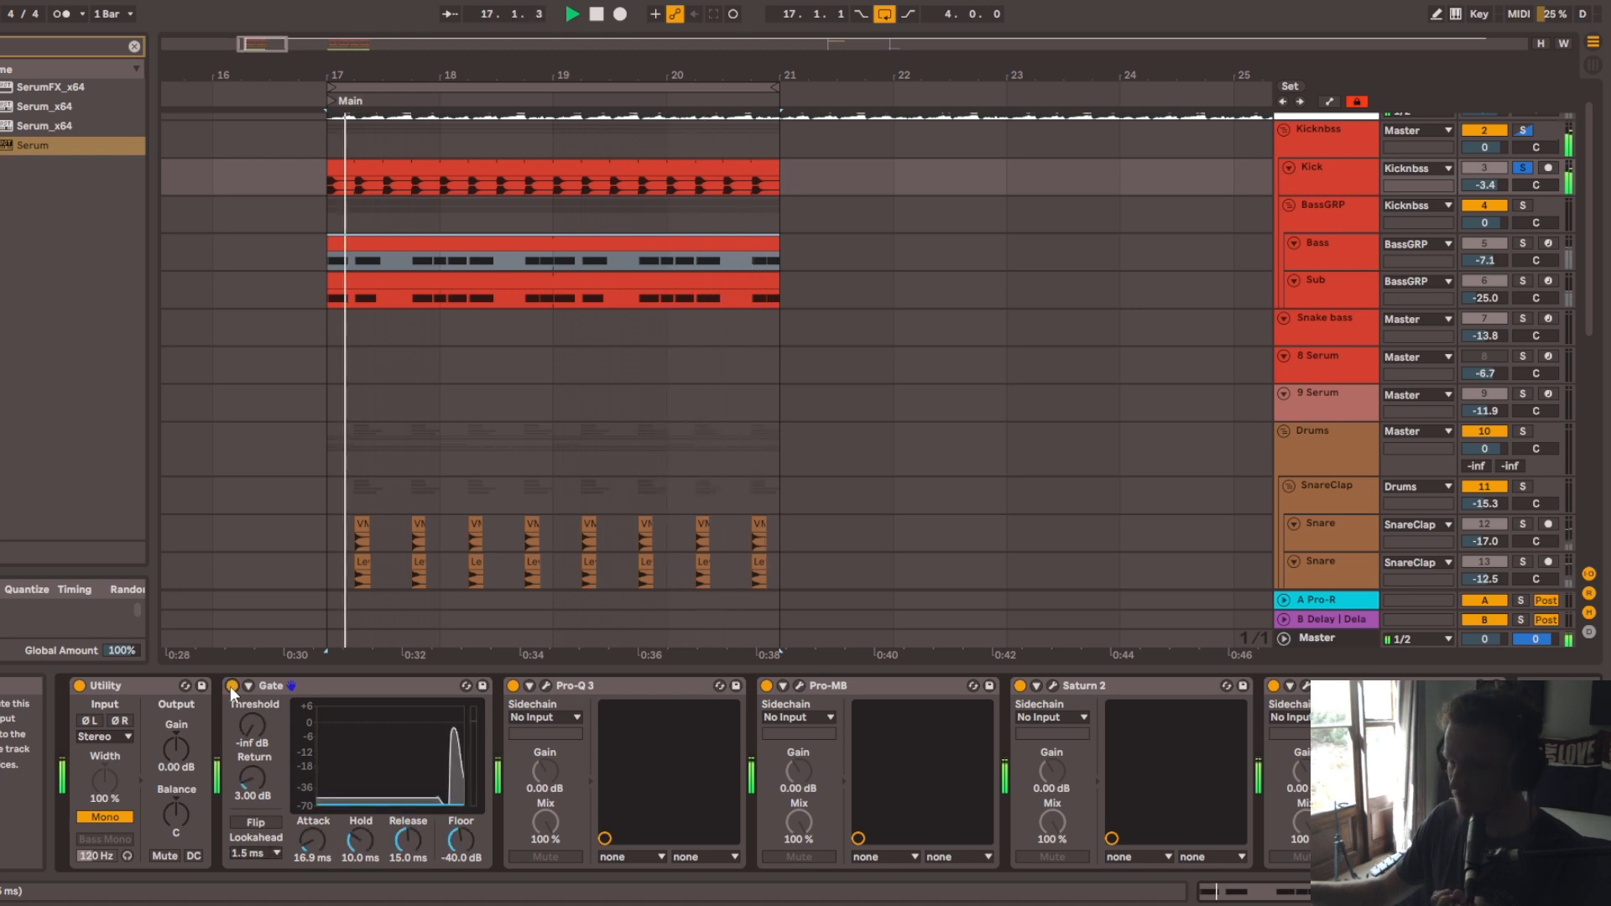
# Step: Open the Kick's Pro-Q 3 and compare the sound with the EQ bypassed and re-enabled
pyautogui.click(545, 686)
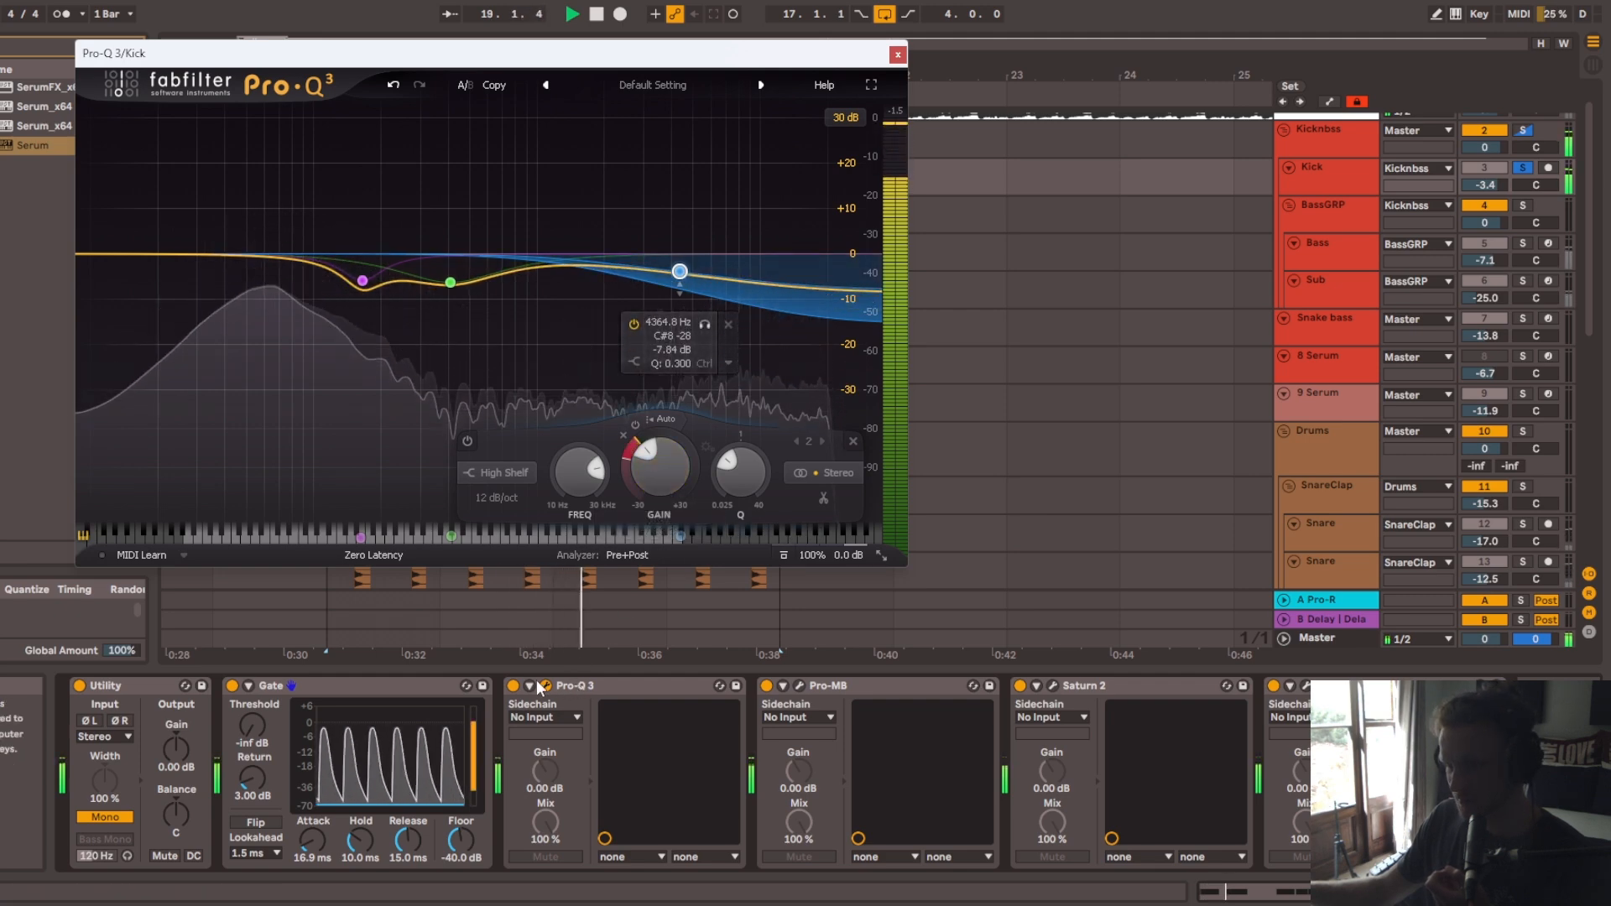
pyautogui.click(513, 686)
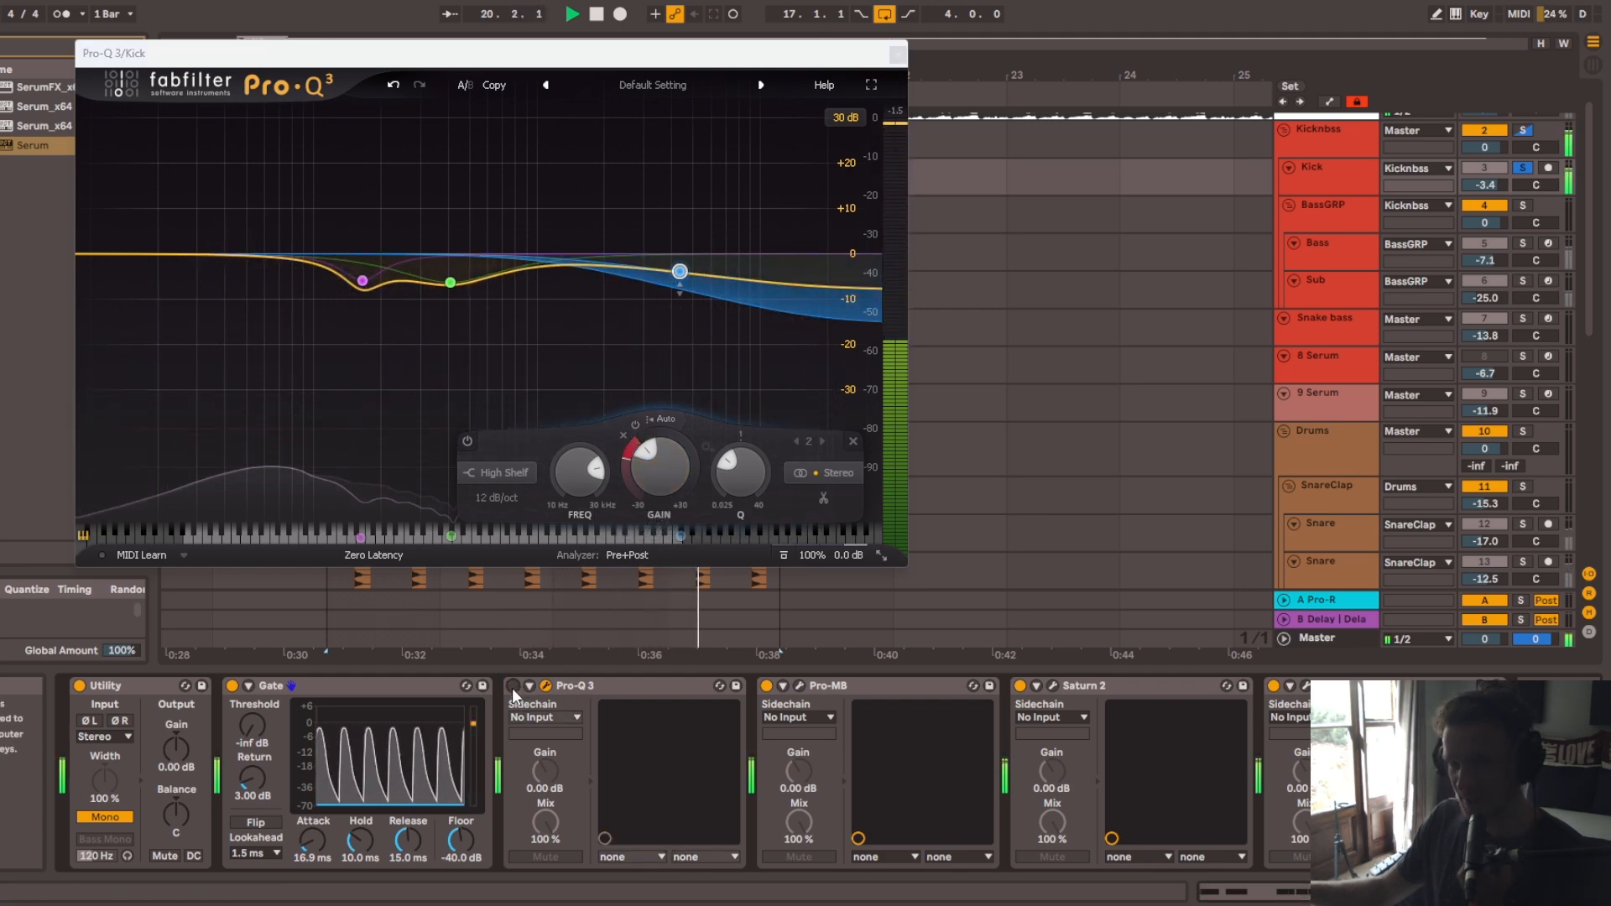
pyautogui.click(513, 687)
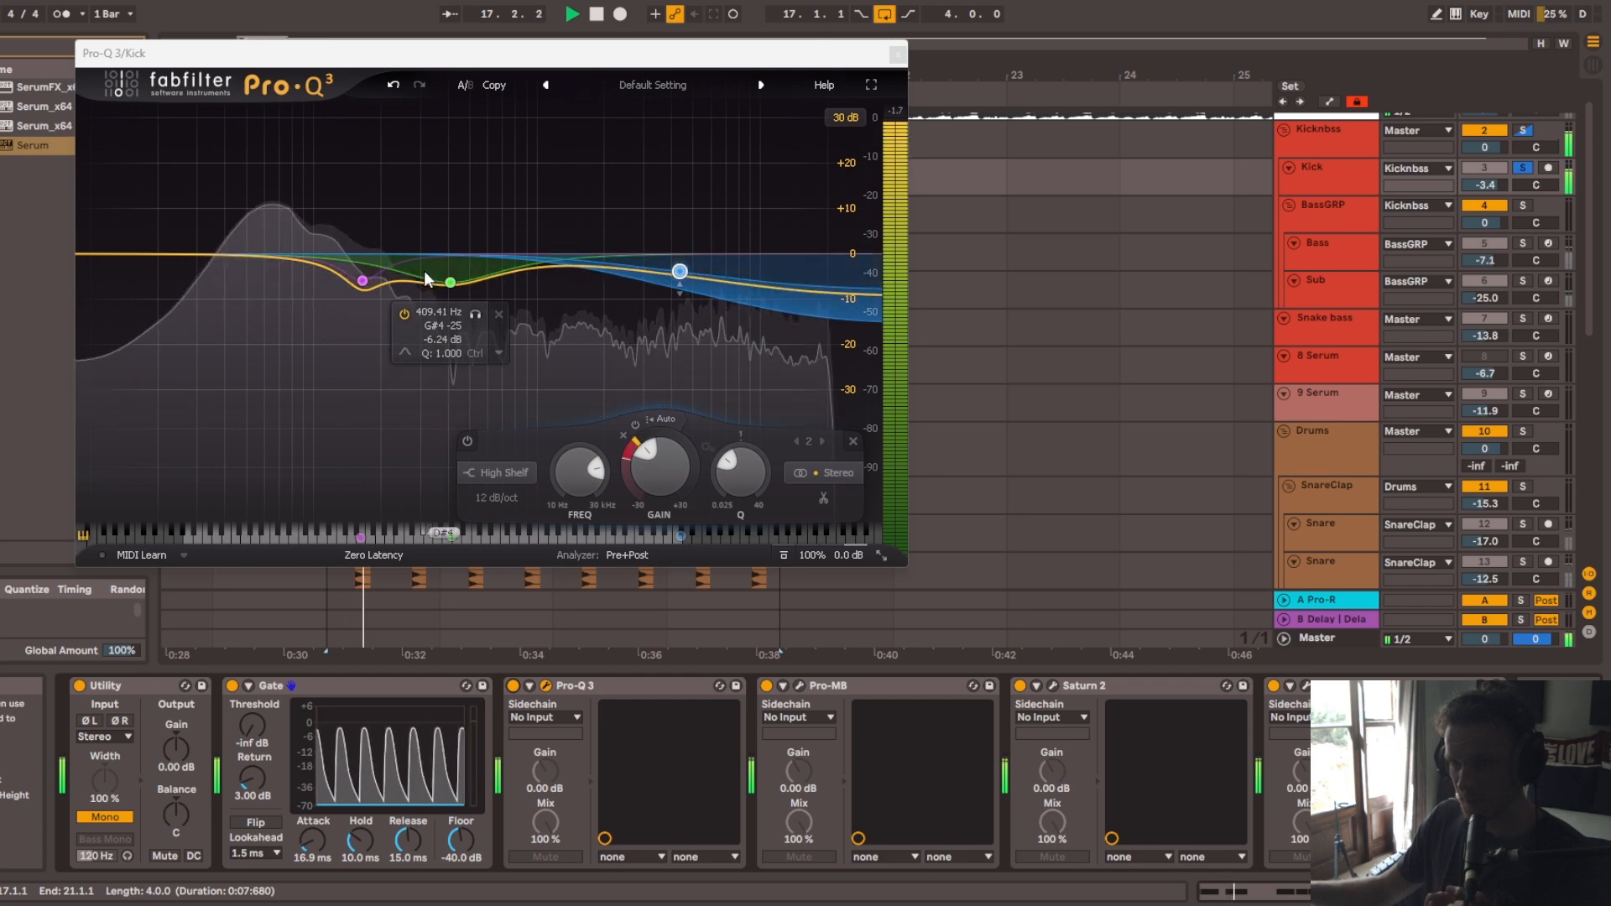
# Step: Open the Kick's Pro-MB, audition its lowest band in solo, release the solo and close the plugin
pyautogui.click(799, 687)
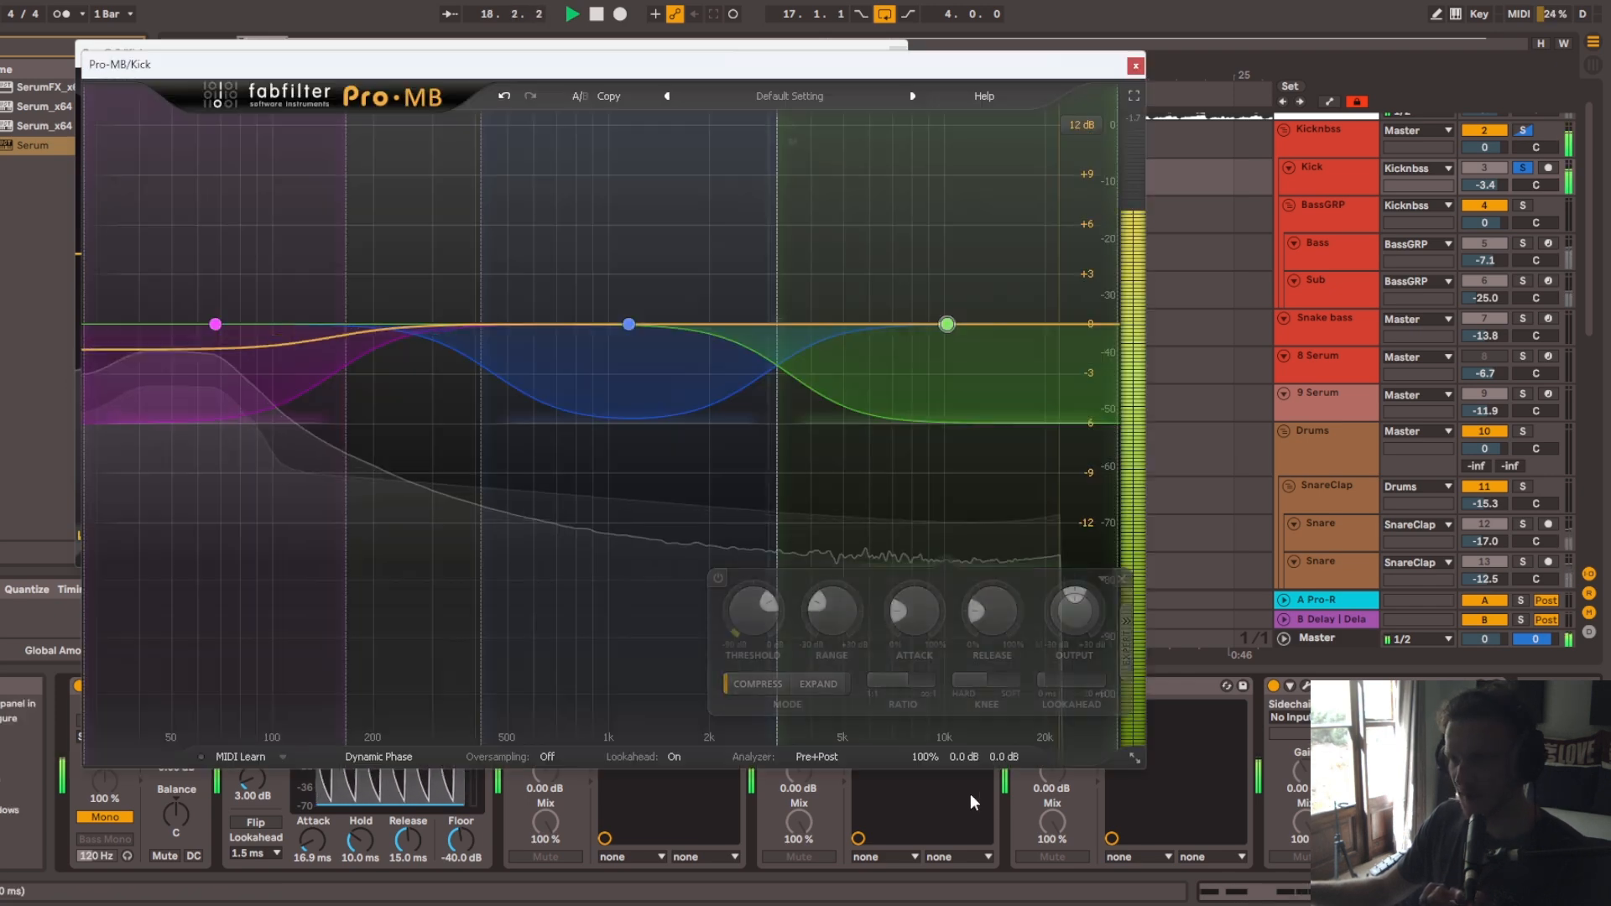
pyautogui.moveTo(576, 74); pyautogui.dragTo(811, 34)
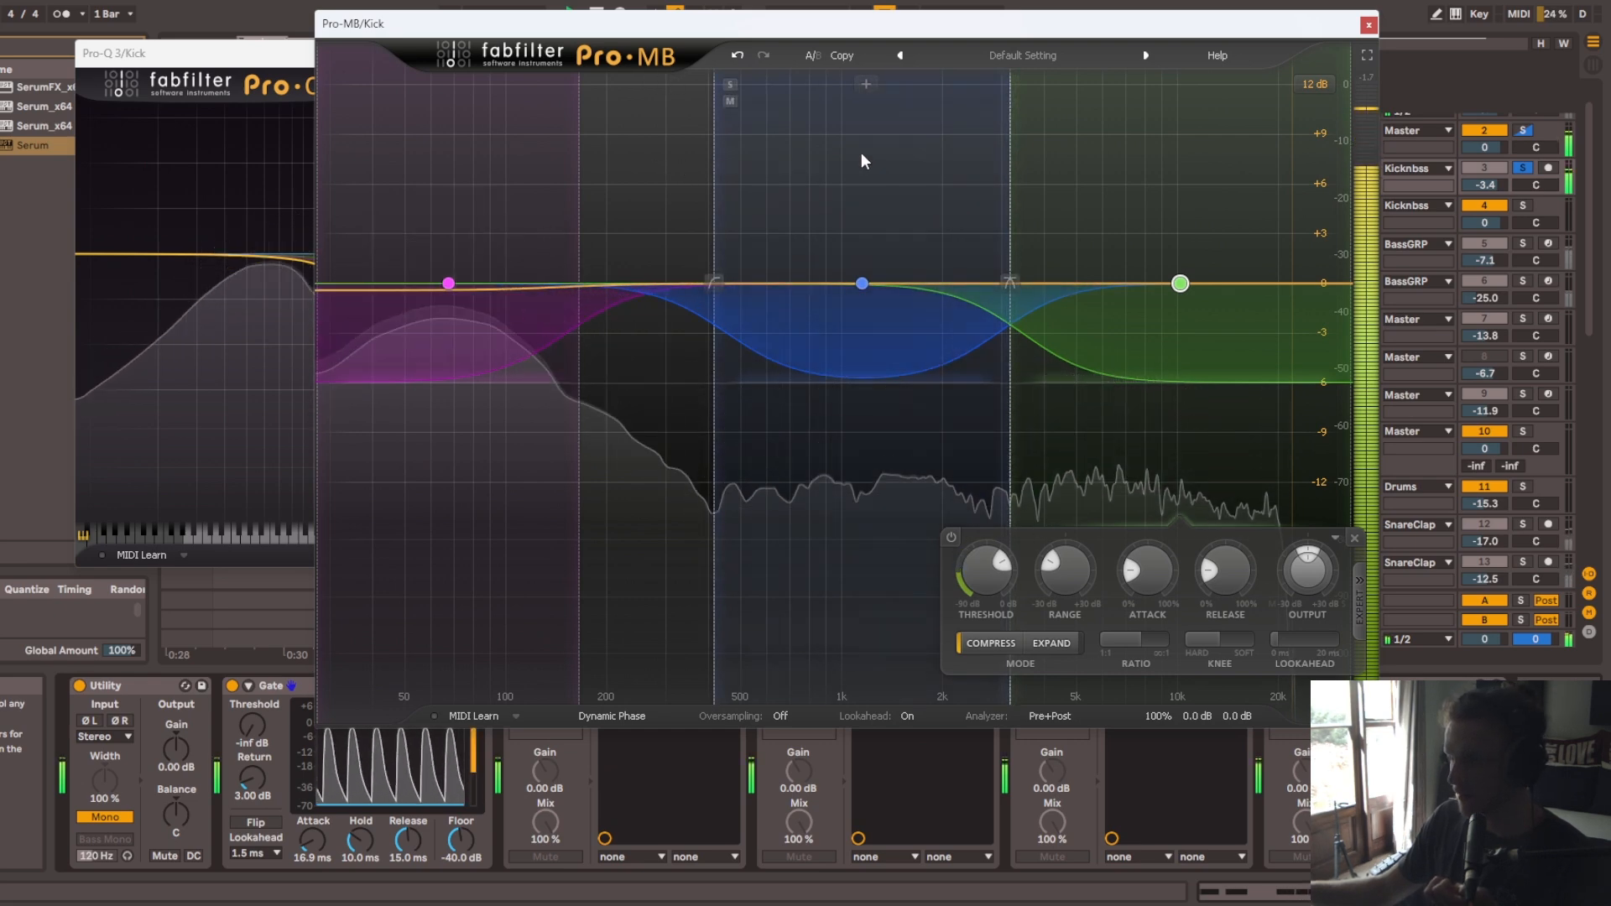
pyautogui.click(334, 84)
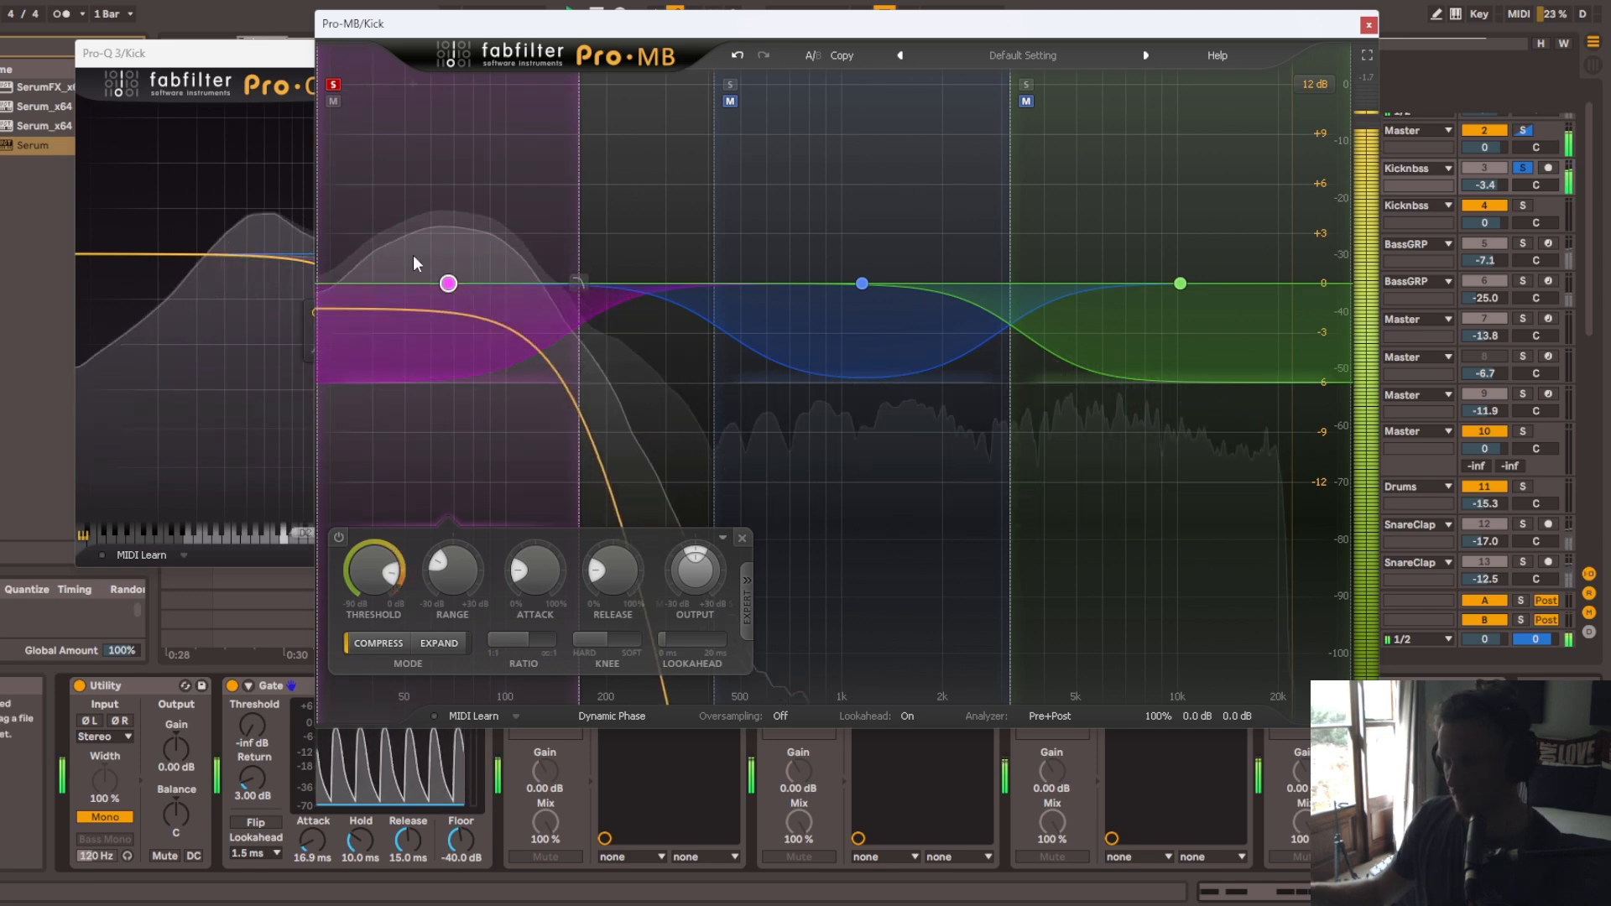
pyautogui.click(333, 85)
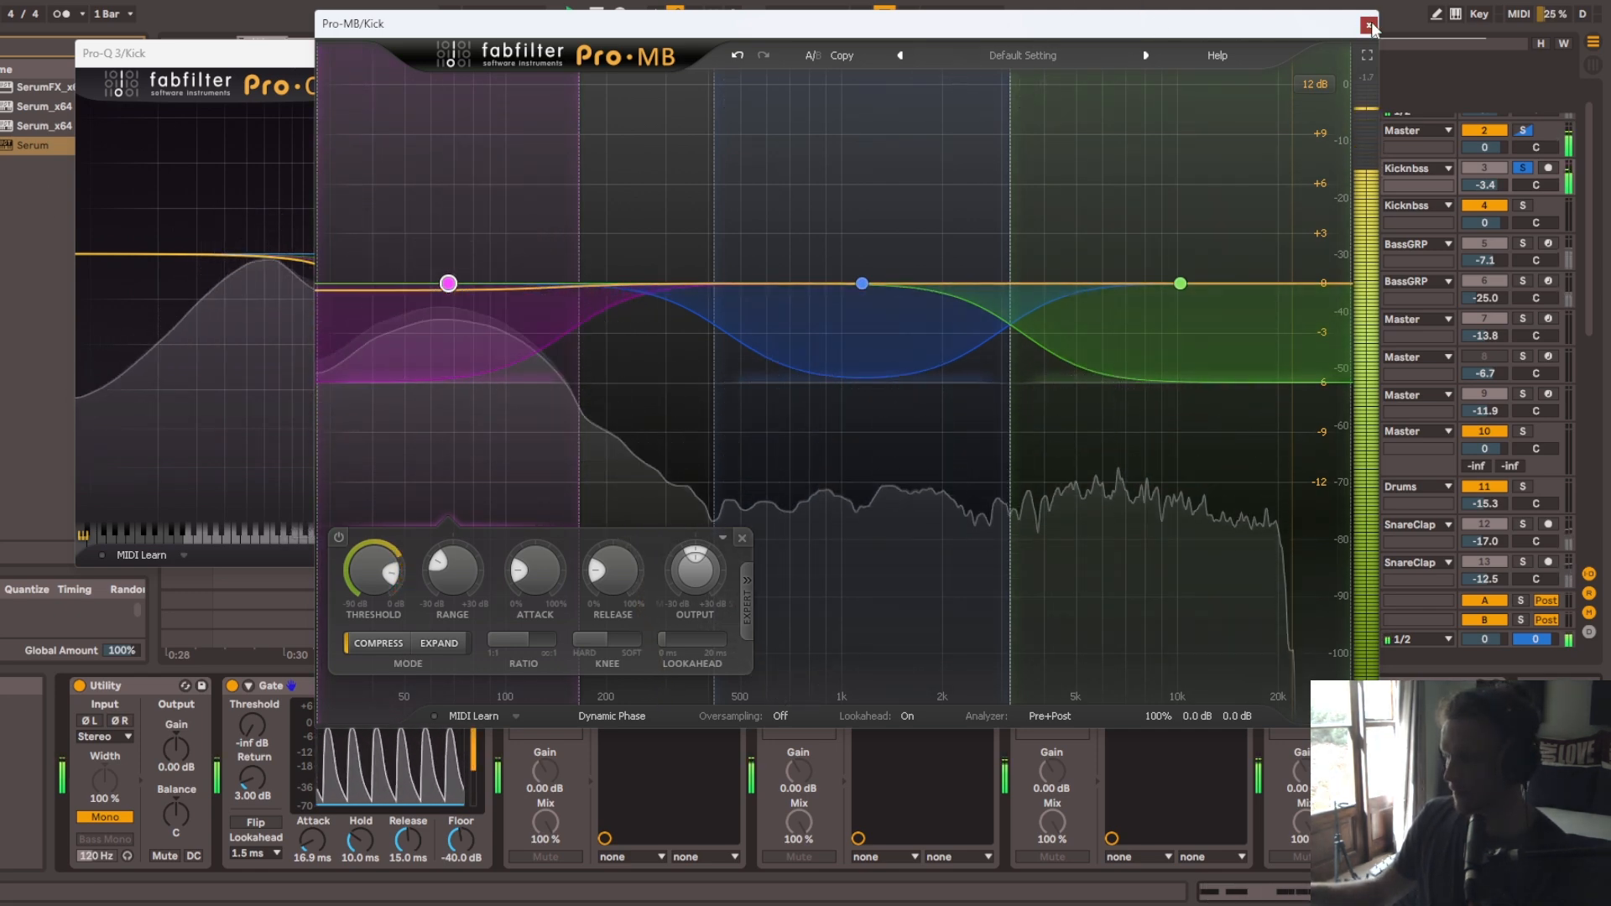
pyautogui.click(1369, 26)
# Step: Compare the Kick with Saturn 2 bypassed and re-enabled, and close the Saturn 2 and Pro-Q 3 windows
pyautogui.click(1053, 686)
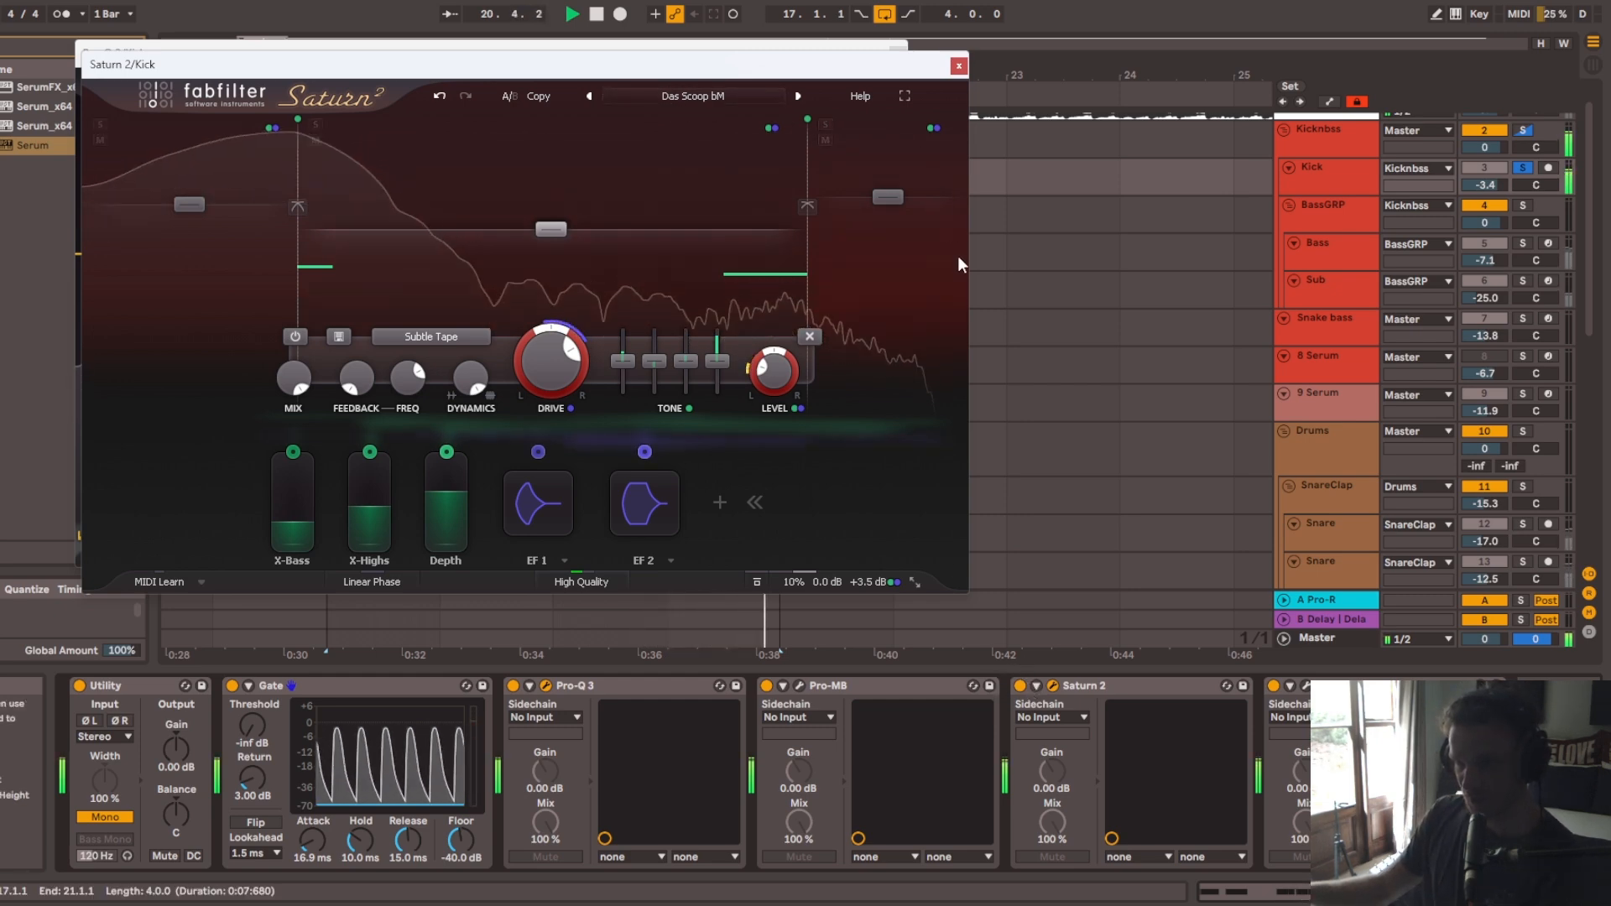
pyautogui.click(1021, 687)
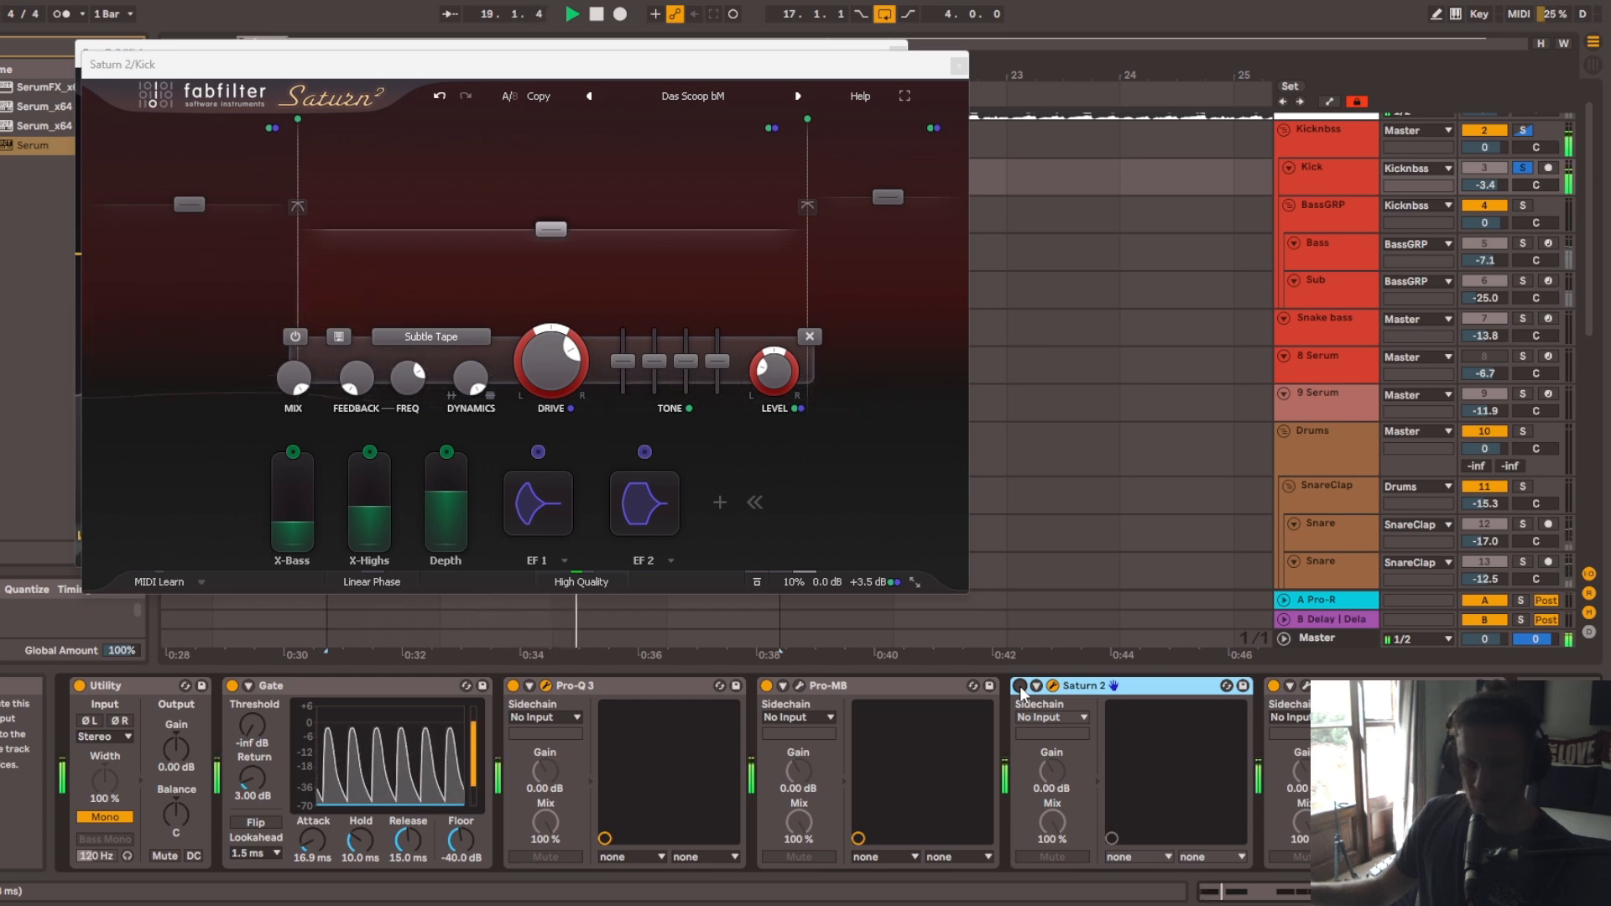
pyautogui.click(1021, 686)
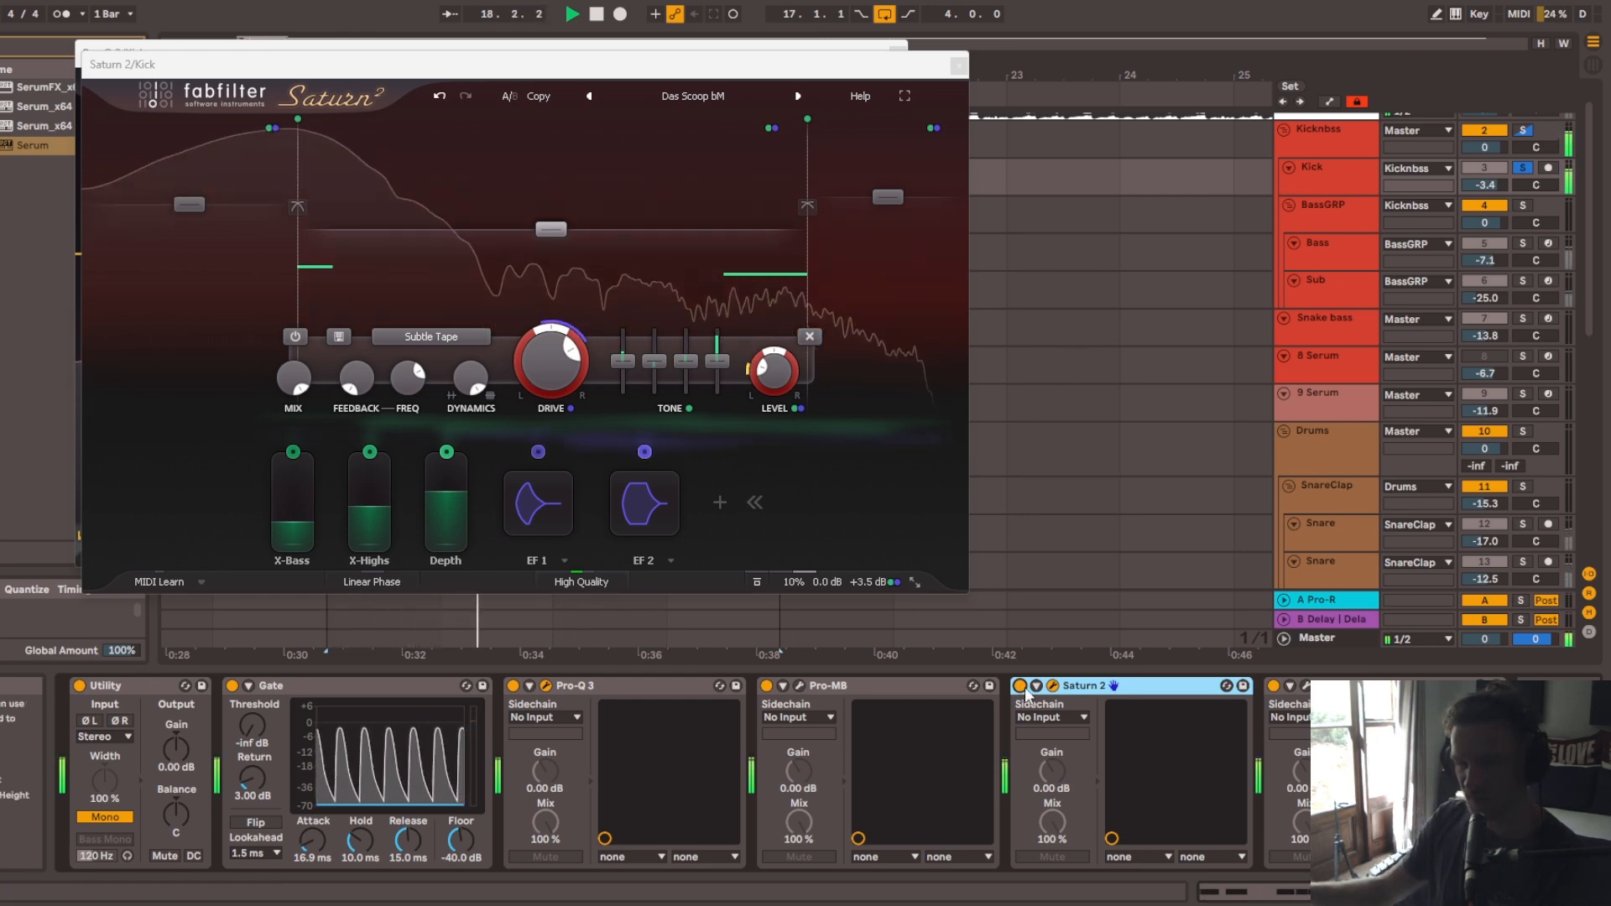
pyautogui.click(957, 65)
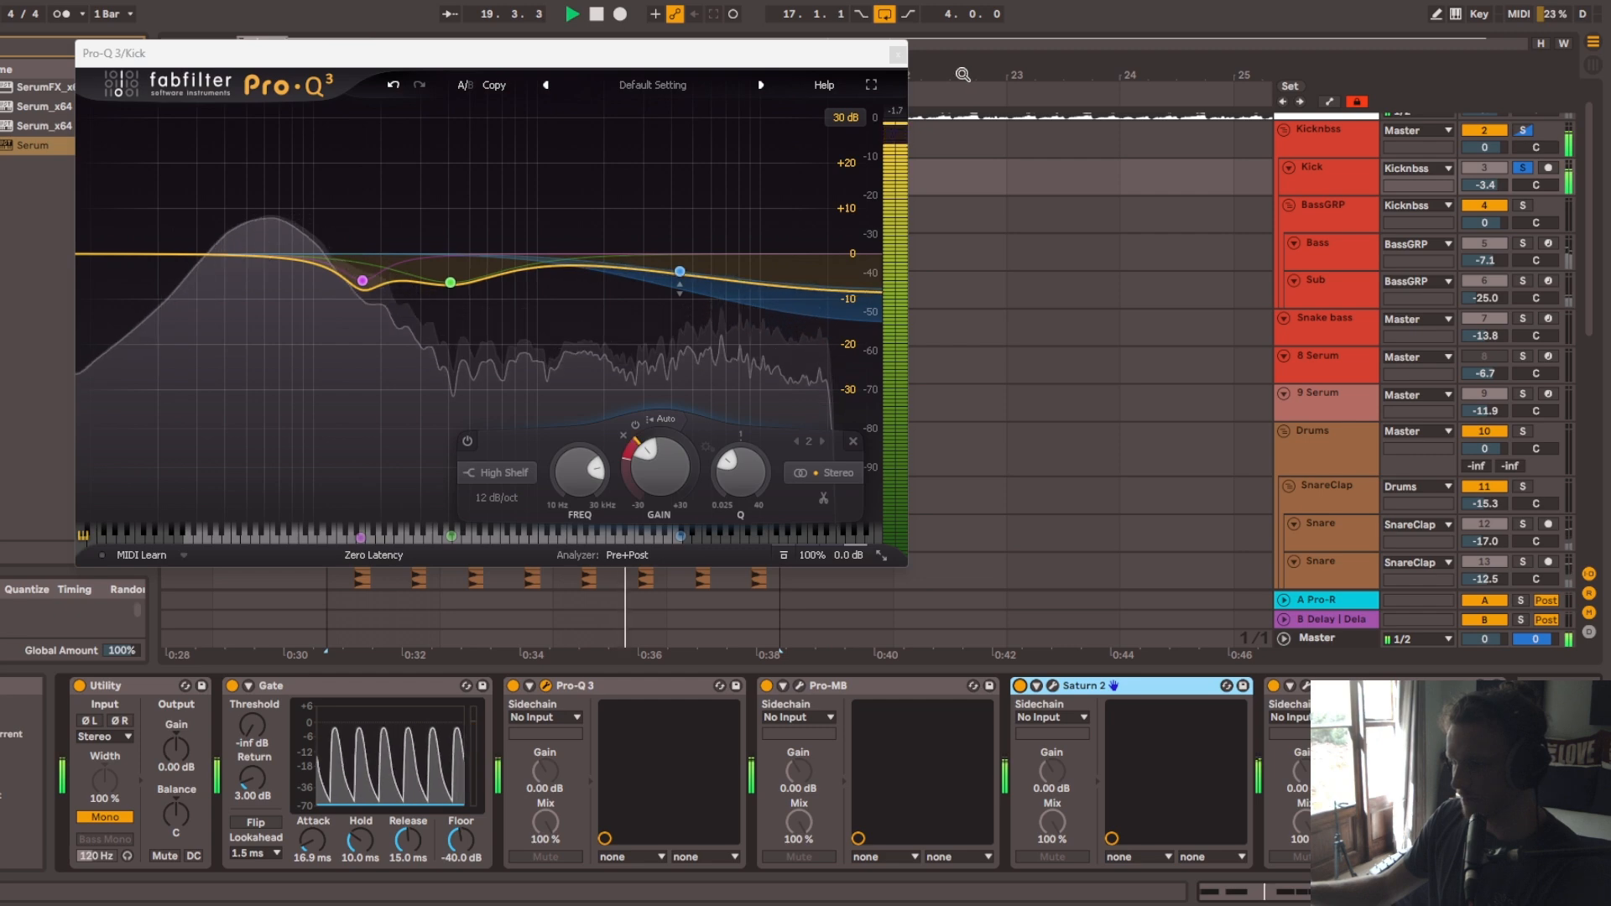
pyautogui.click(898, 55)
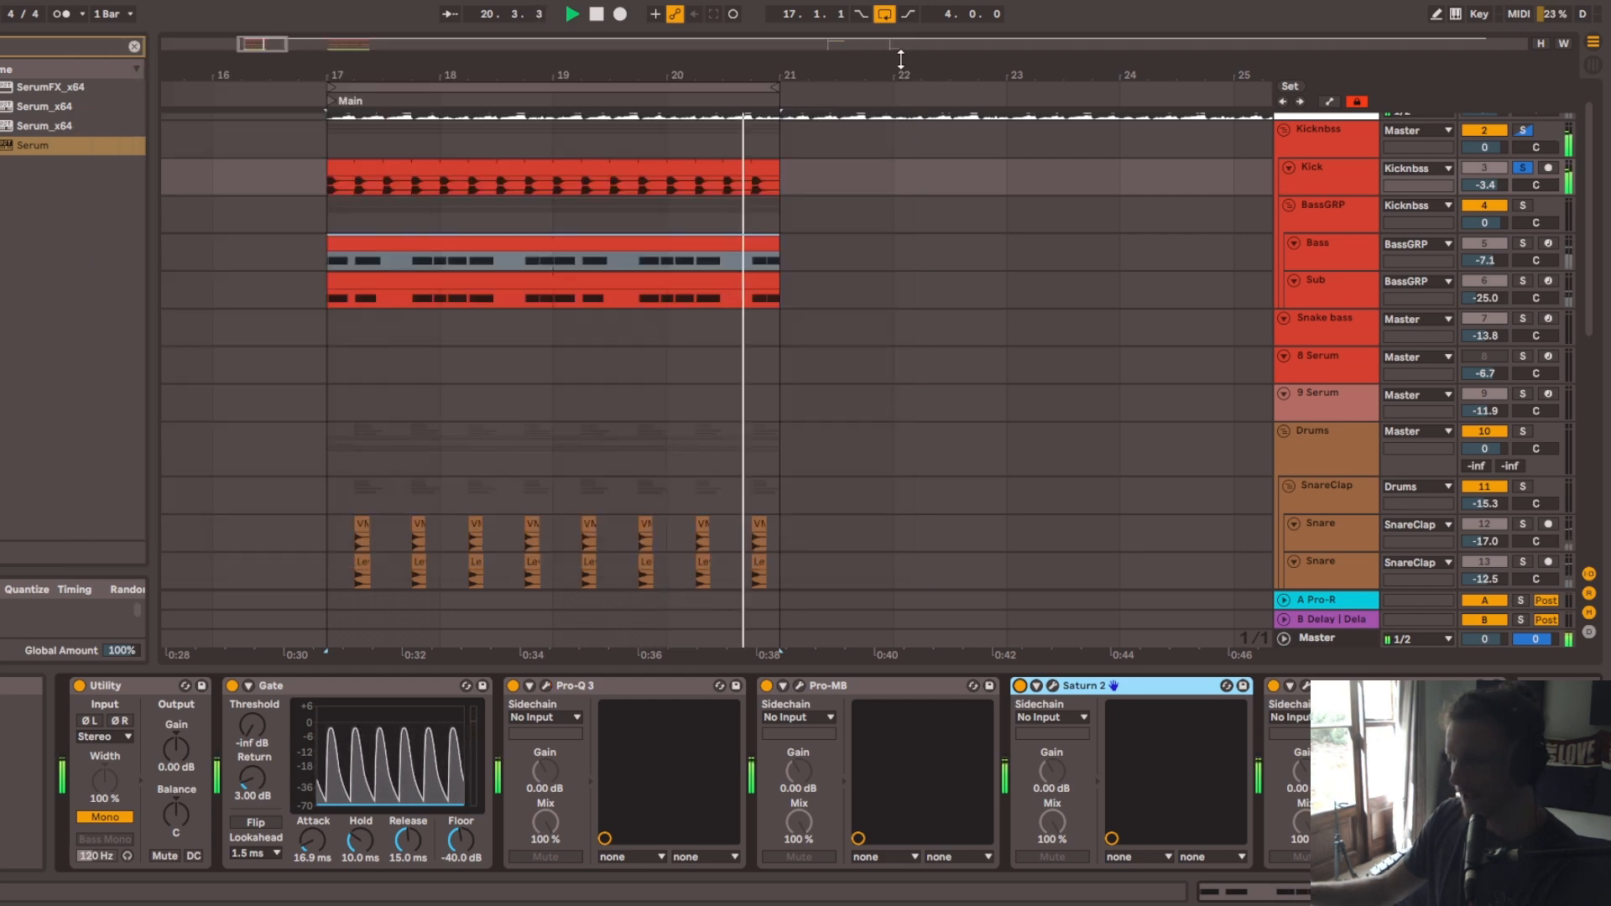
# Step: Inspect the compression in the Kick's Pro-C 2, close it, and unsolo the Kick to hear the full loop
pyautogui.click(1306, 688)
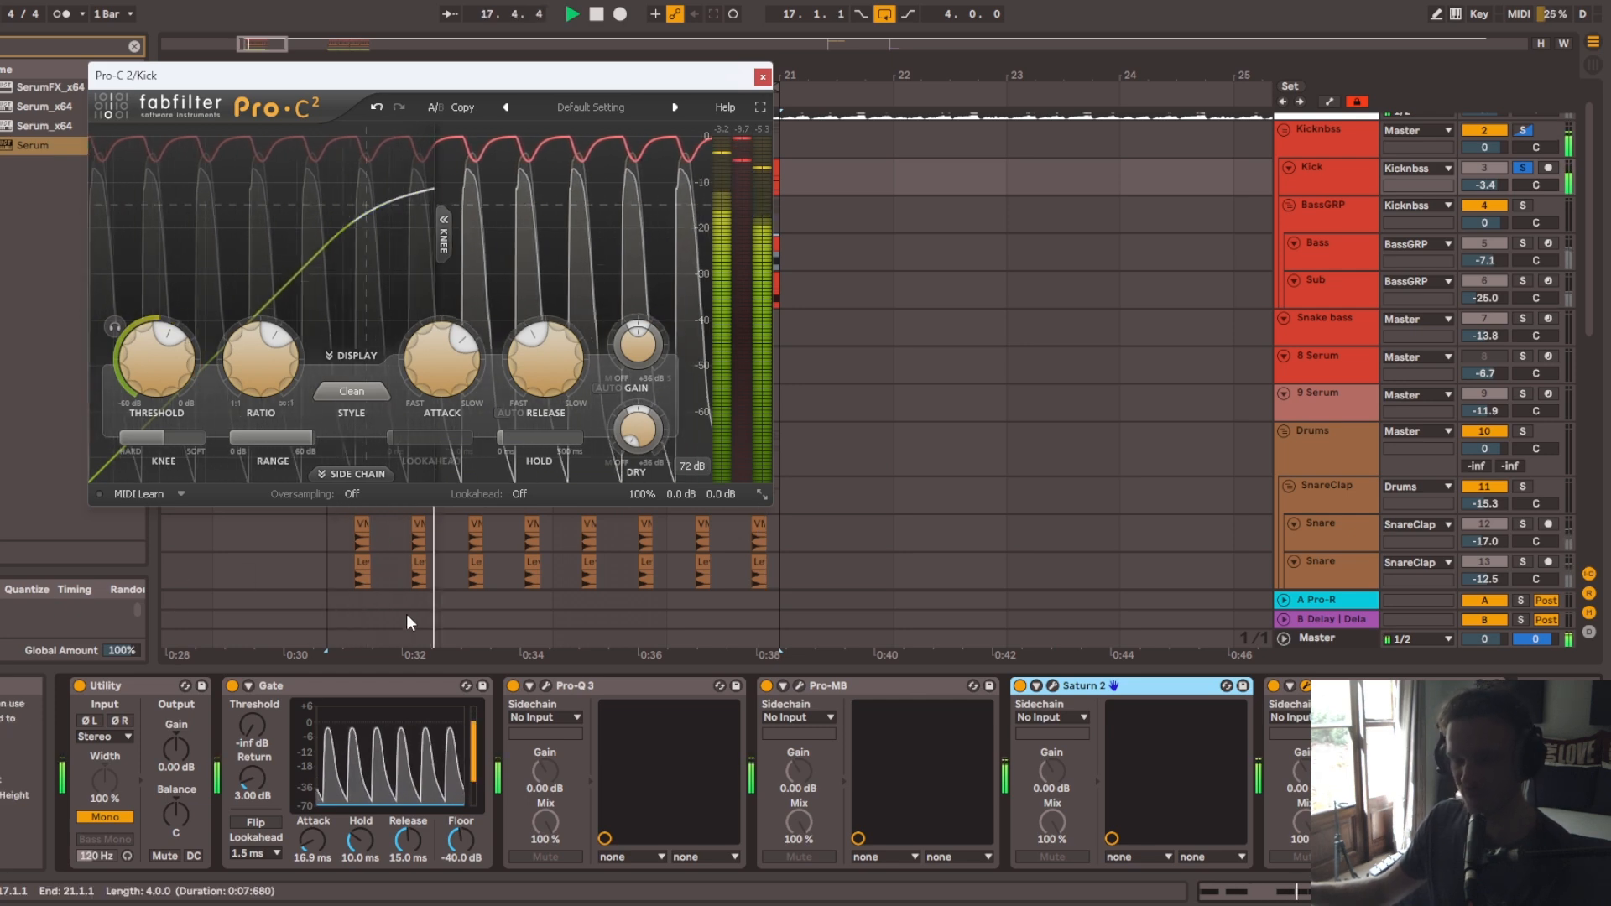
pyautogui.click(764, 78)
pyautogui.press('s')
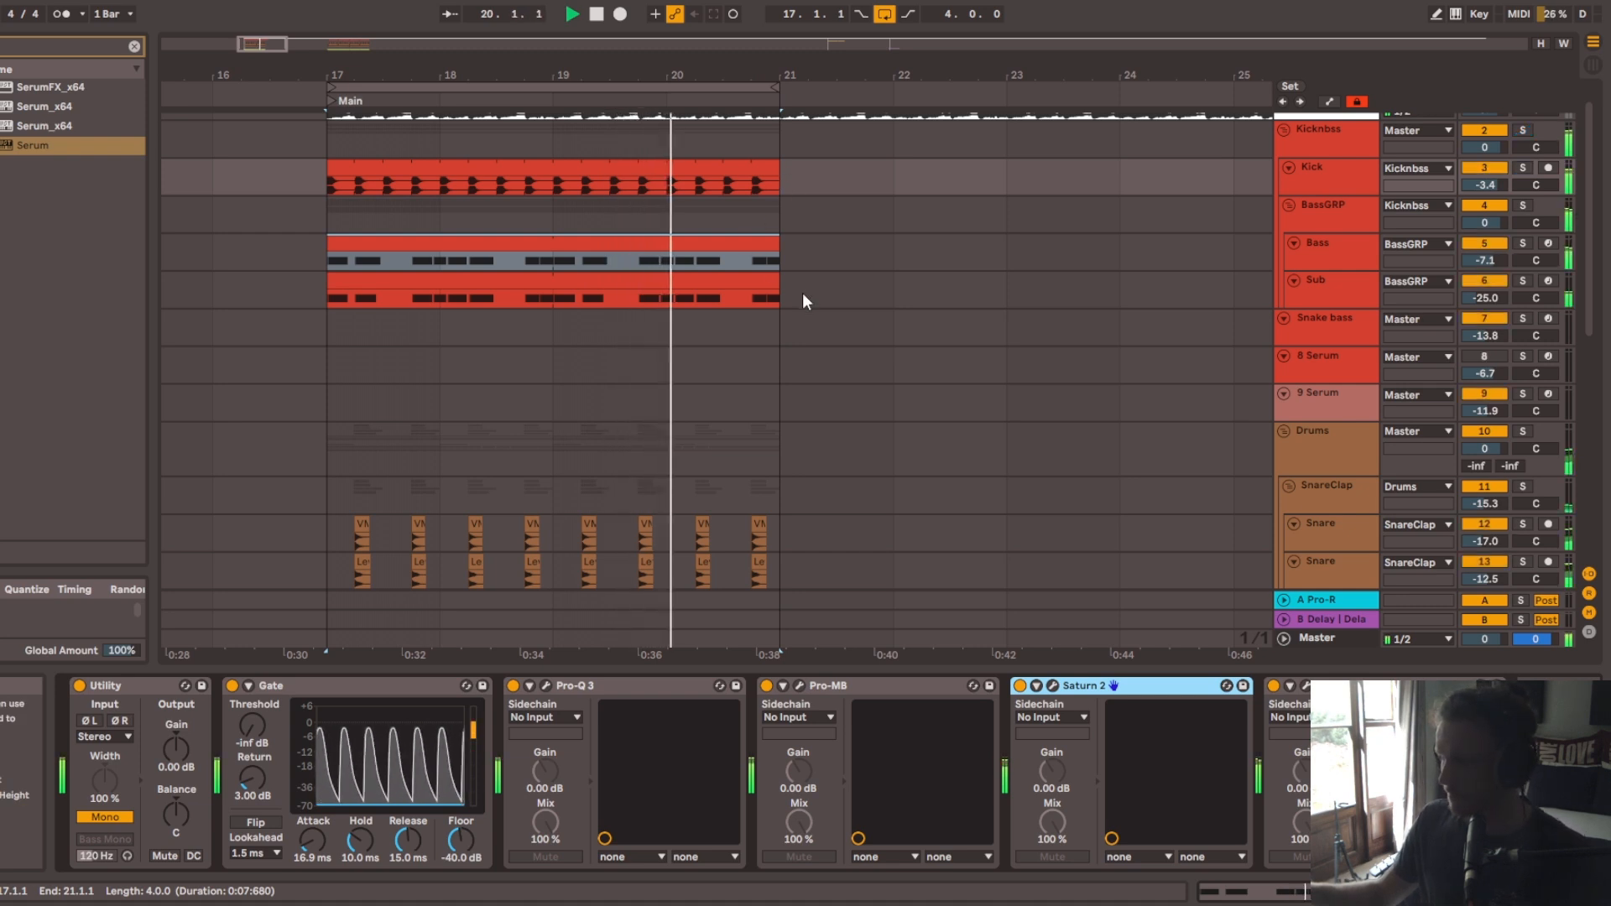
pyautogui.moveTo(407, 74); pyautogui.dragTo(508, 74)
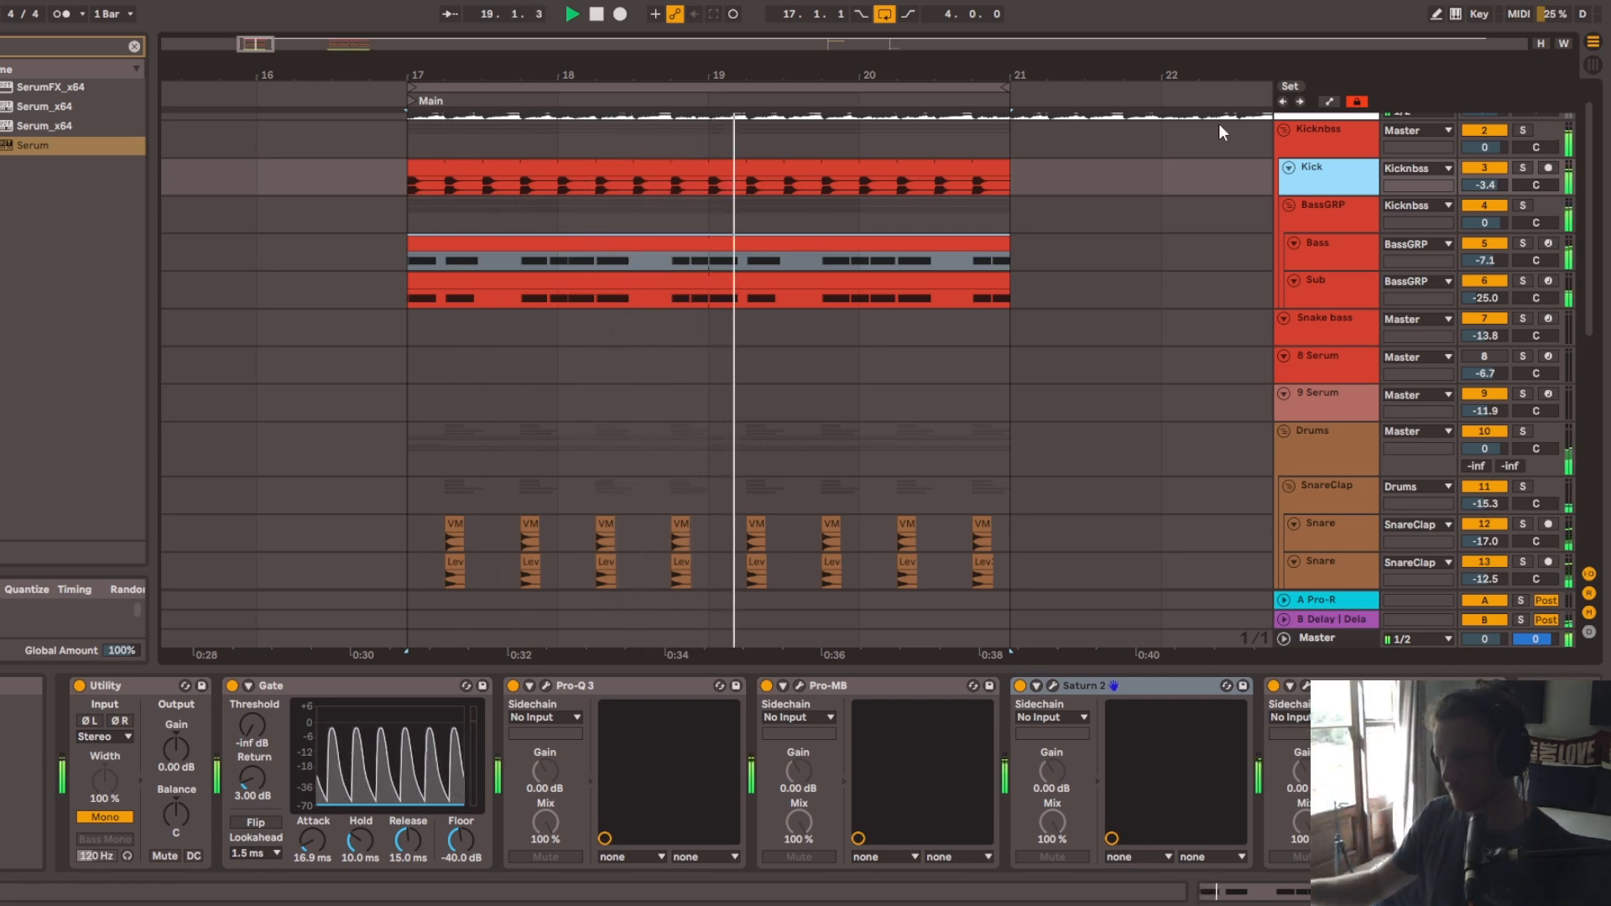
# Step: Solo the BassGRP group, play the four-bar loop to hear it, and select the Bass track
pyautogui.moveTo(807, 74); pyautogui.dragTo(914, 73)
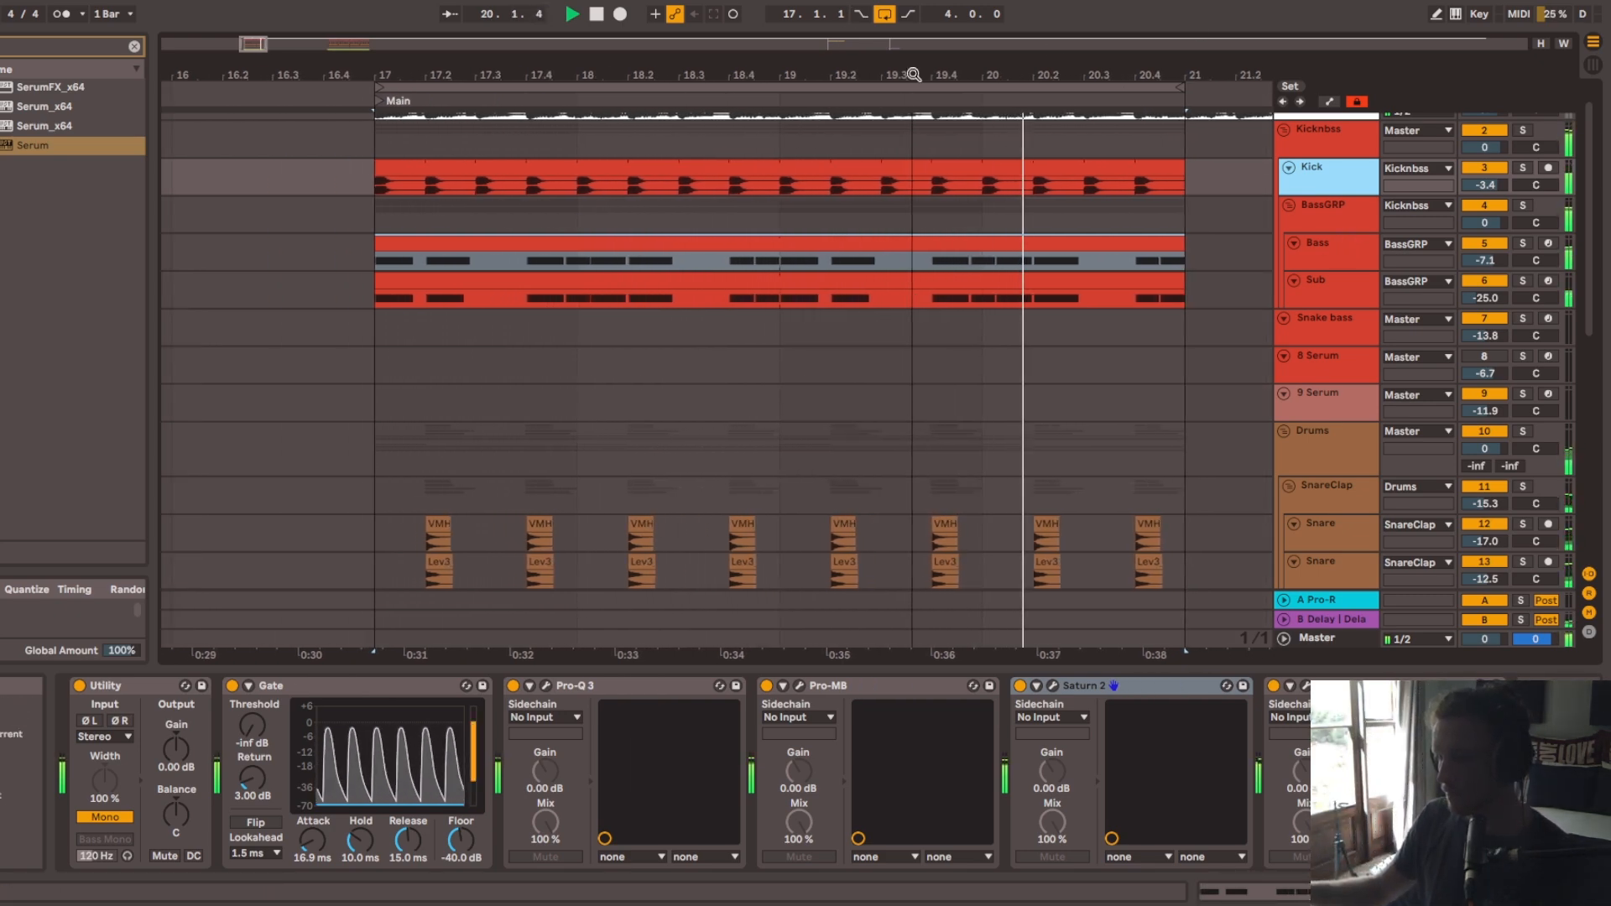
pyautogui.press('space')
pyautogui.click(1342, 255)
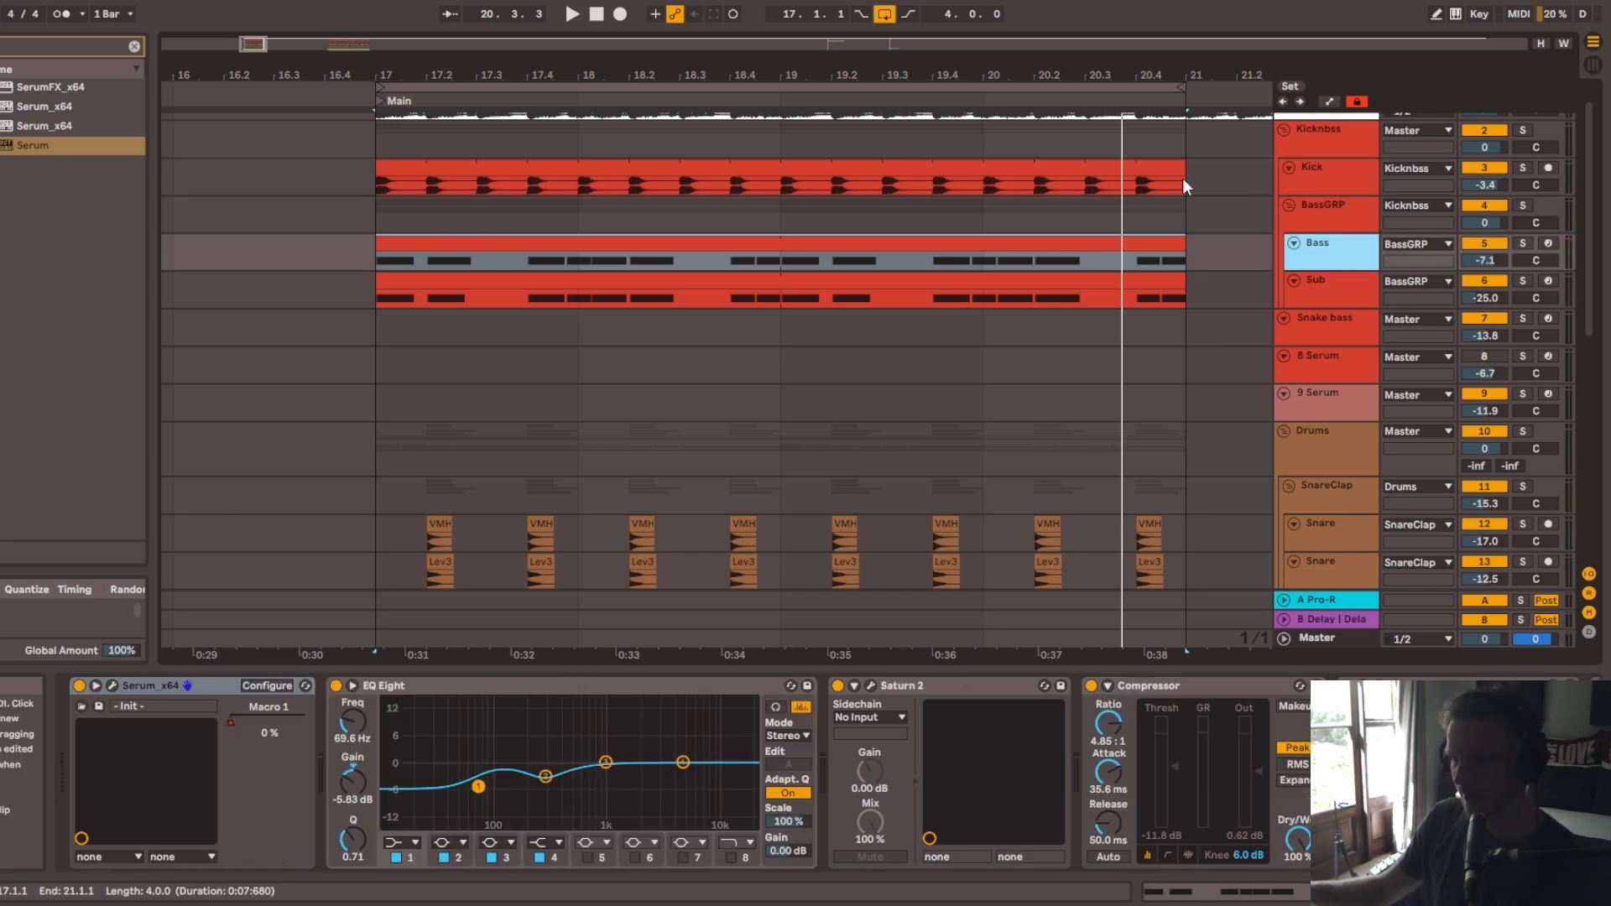
pyautogui.click(1341, 208)
pyautogui.press('space')
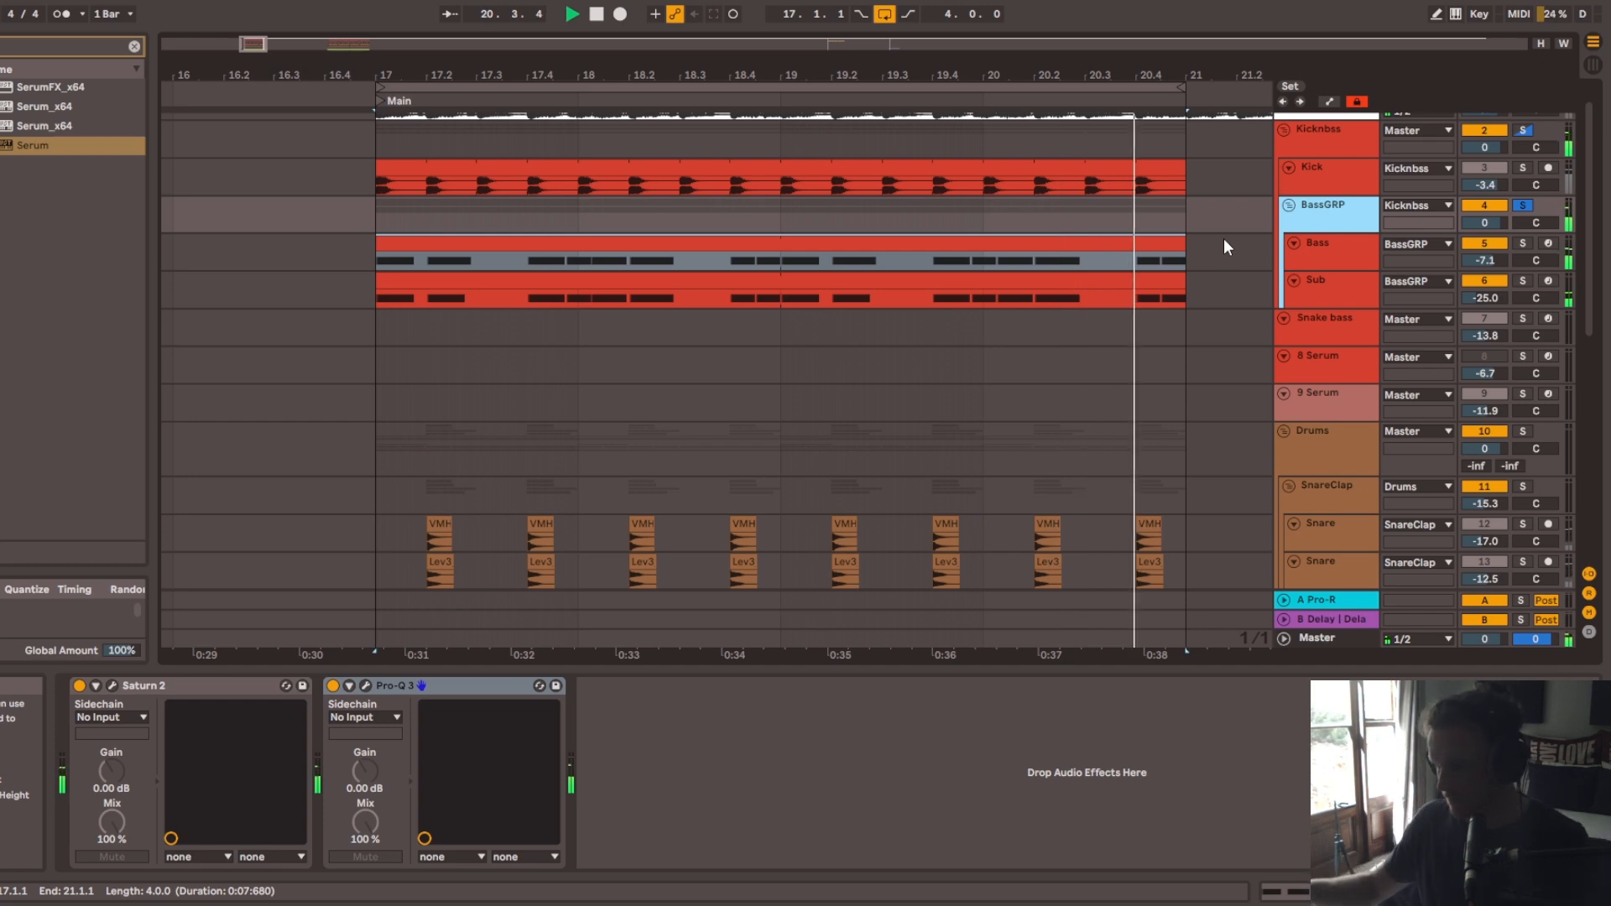
pyautogui.click(1319, 254)
pyautogui.press('space')
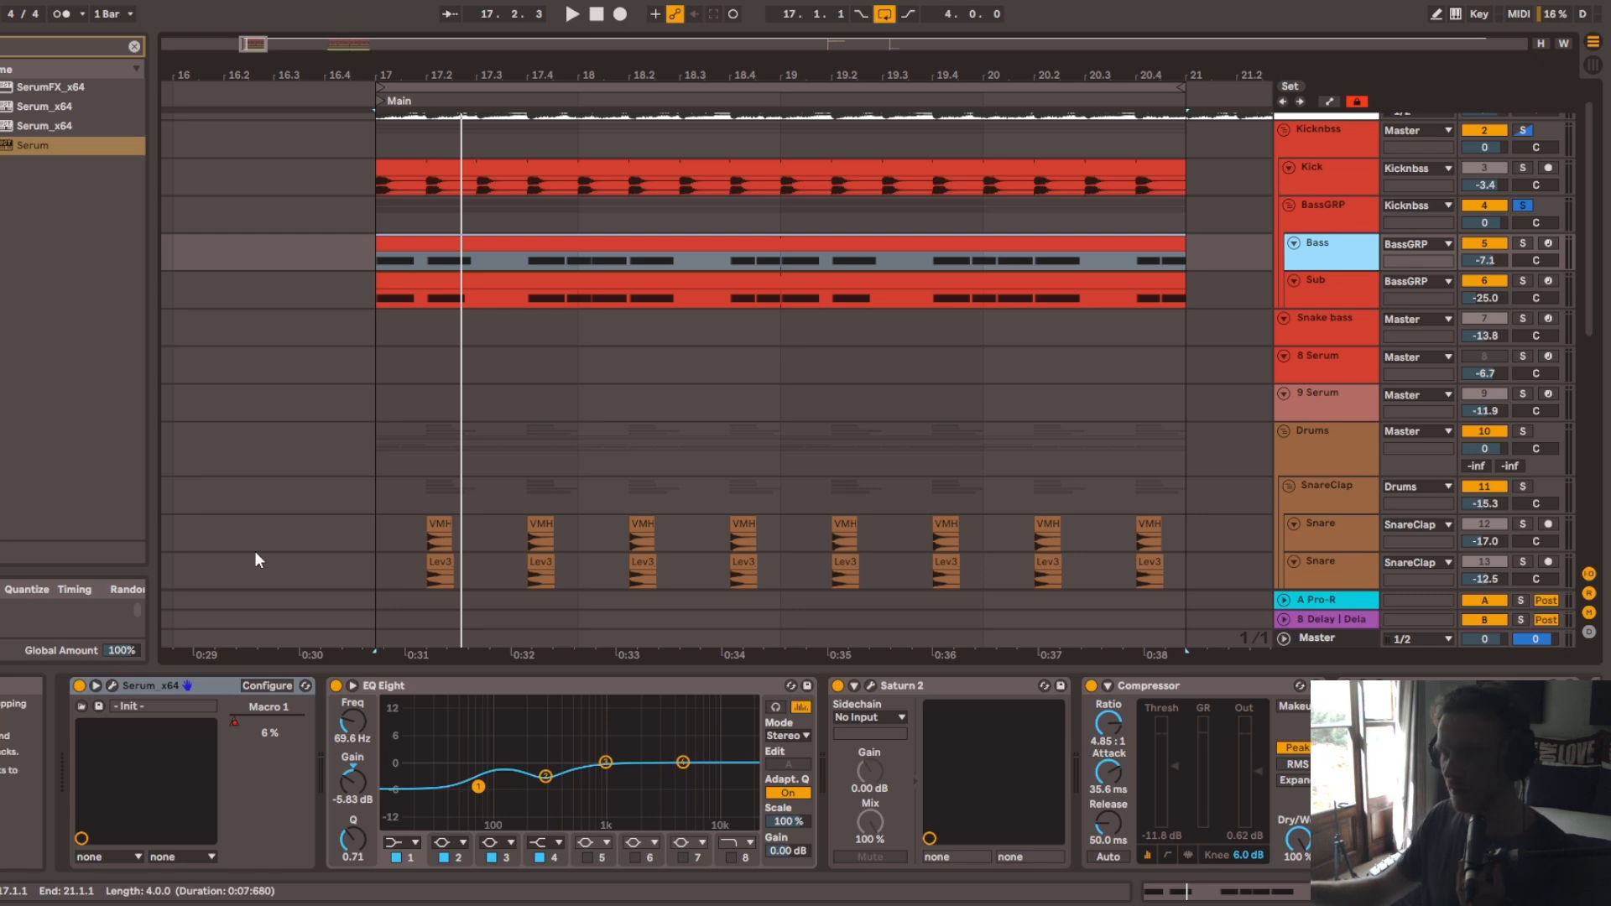
# Step: Open the Bass's Serum and inspect its oscillators and its effects chain
pyautogui.click(112, 686)
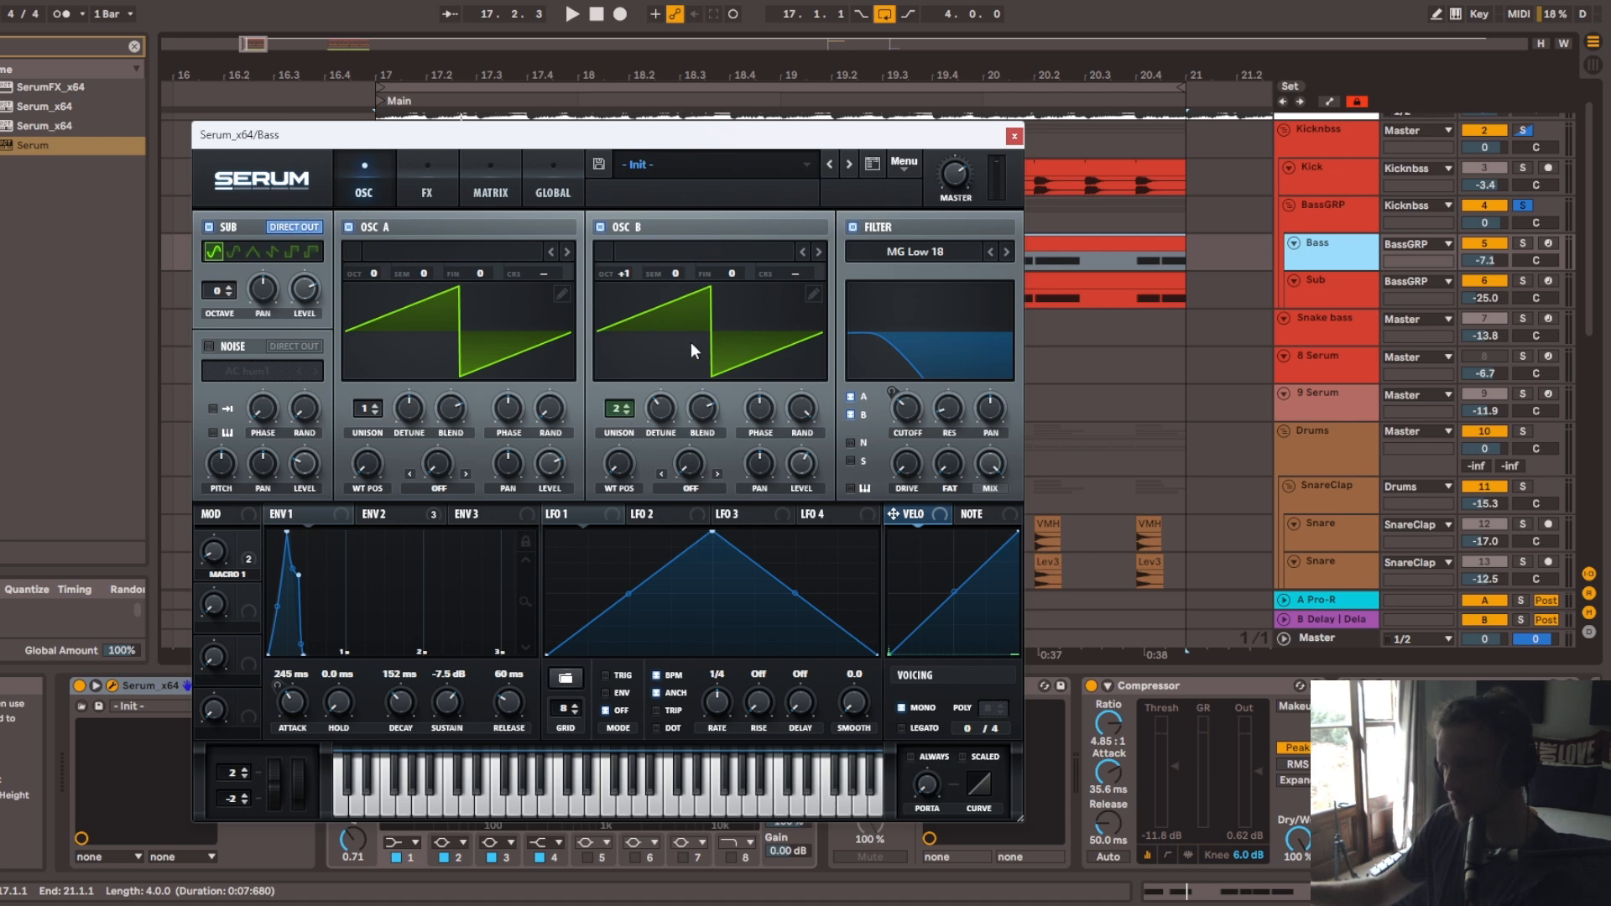
pyautogui.click(432, 193)
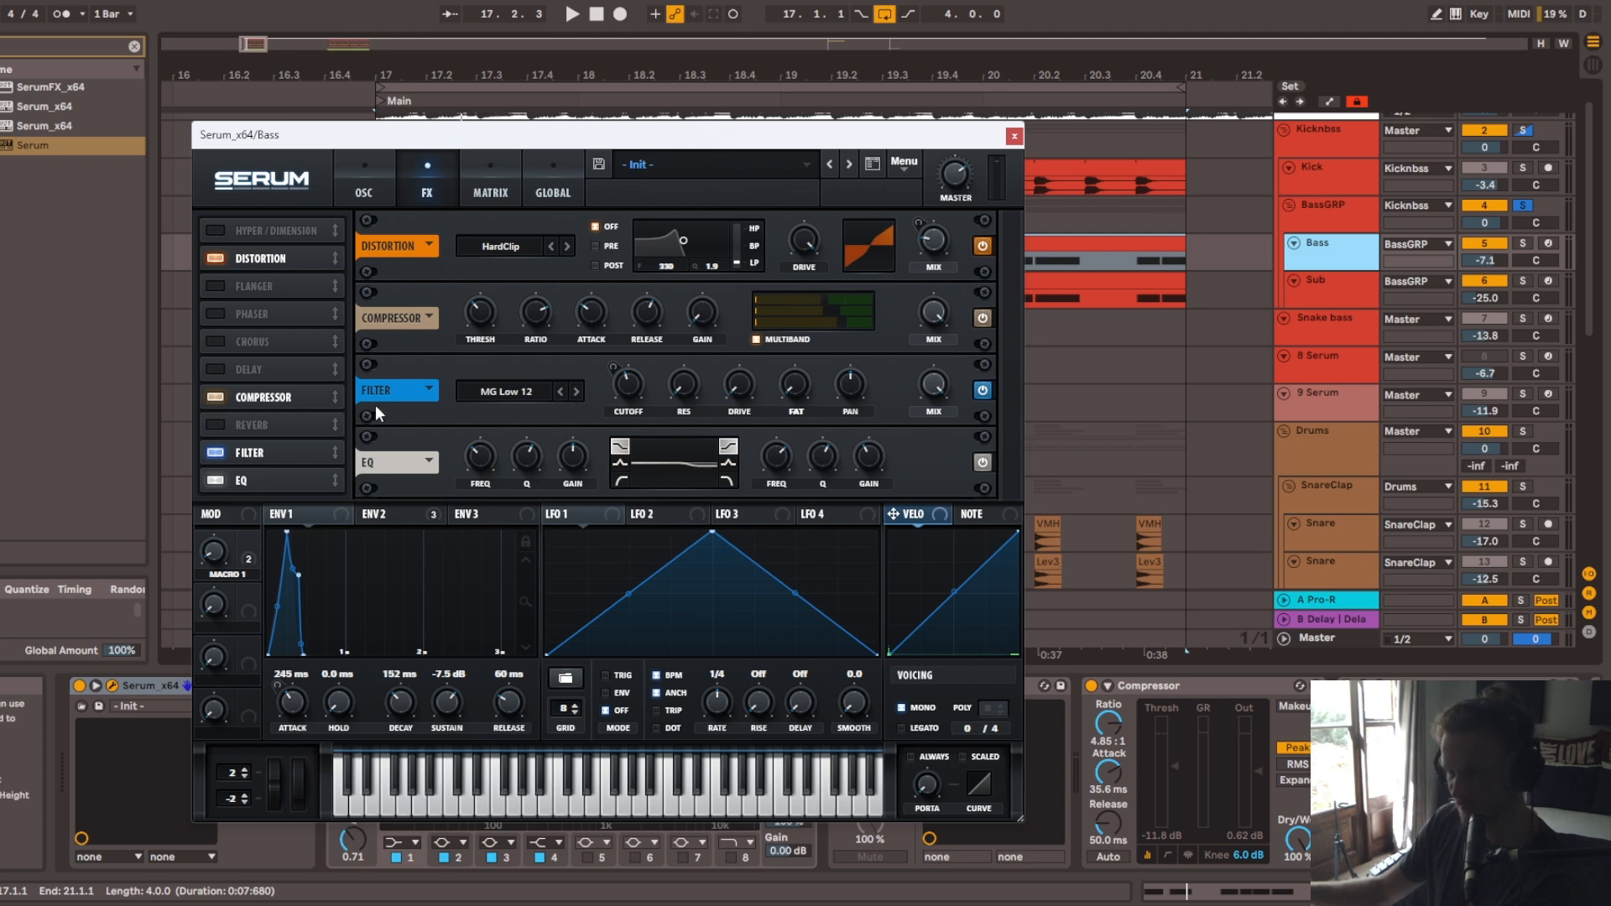
pyautogui.click(344, 195)
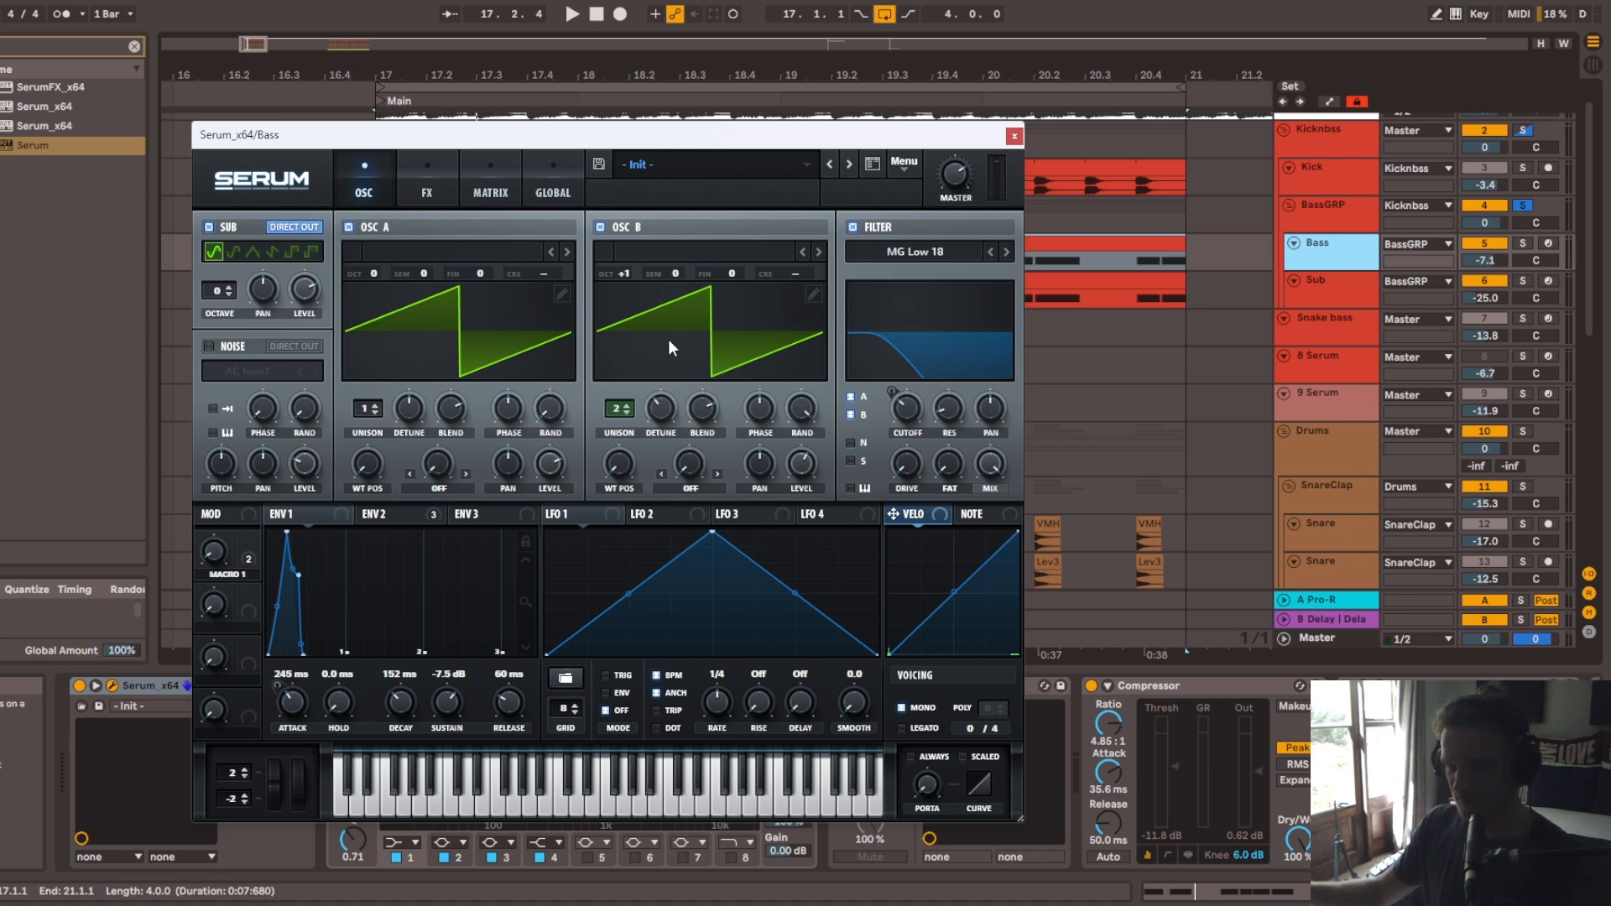
# Step: Compare the Bass with Serum's oscillator-section filter (MG Low 18) switched off and back on
pyautogui.click(854, 226)
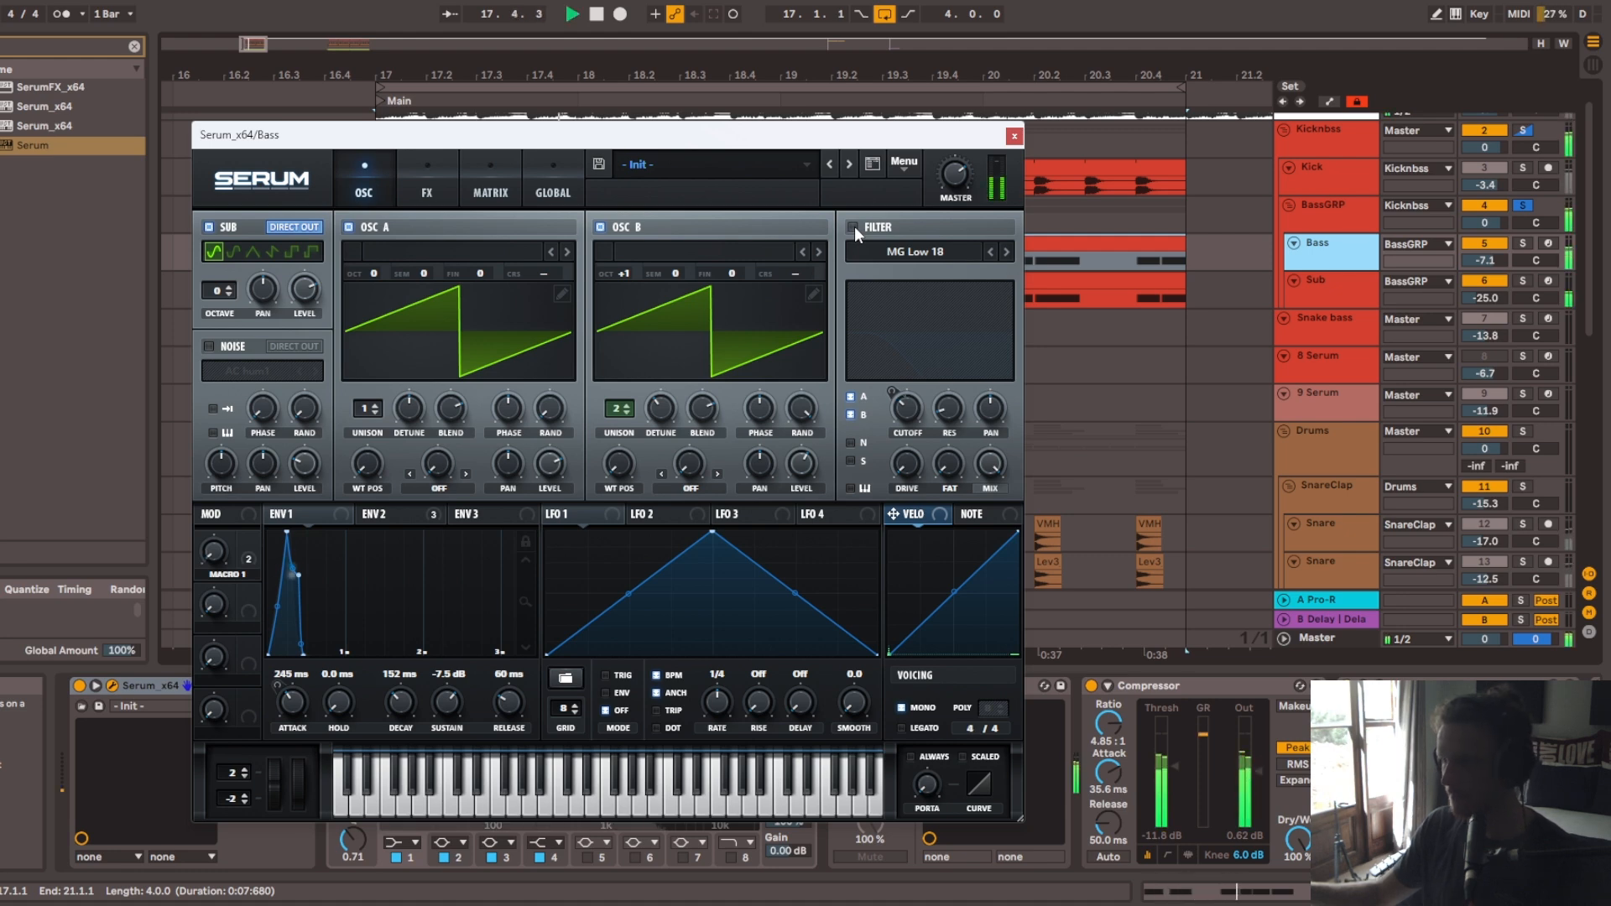
pyautogui.press('space')
pyautogui.click(855, 227)
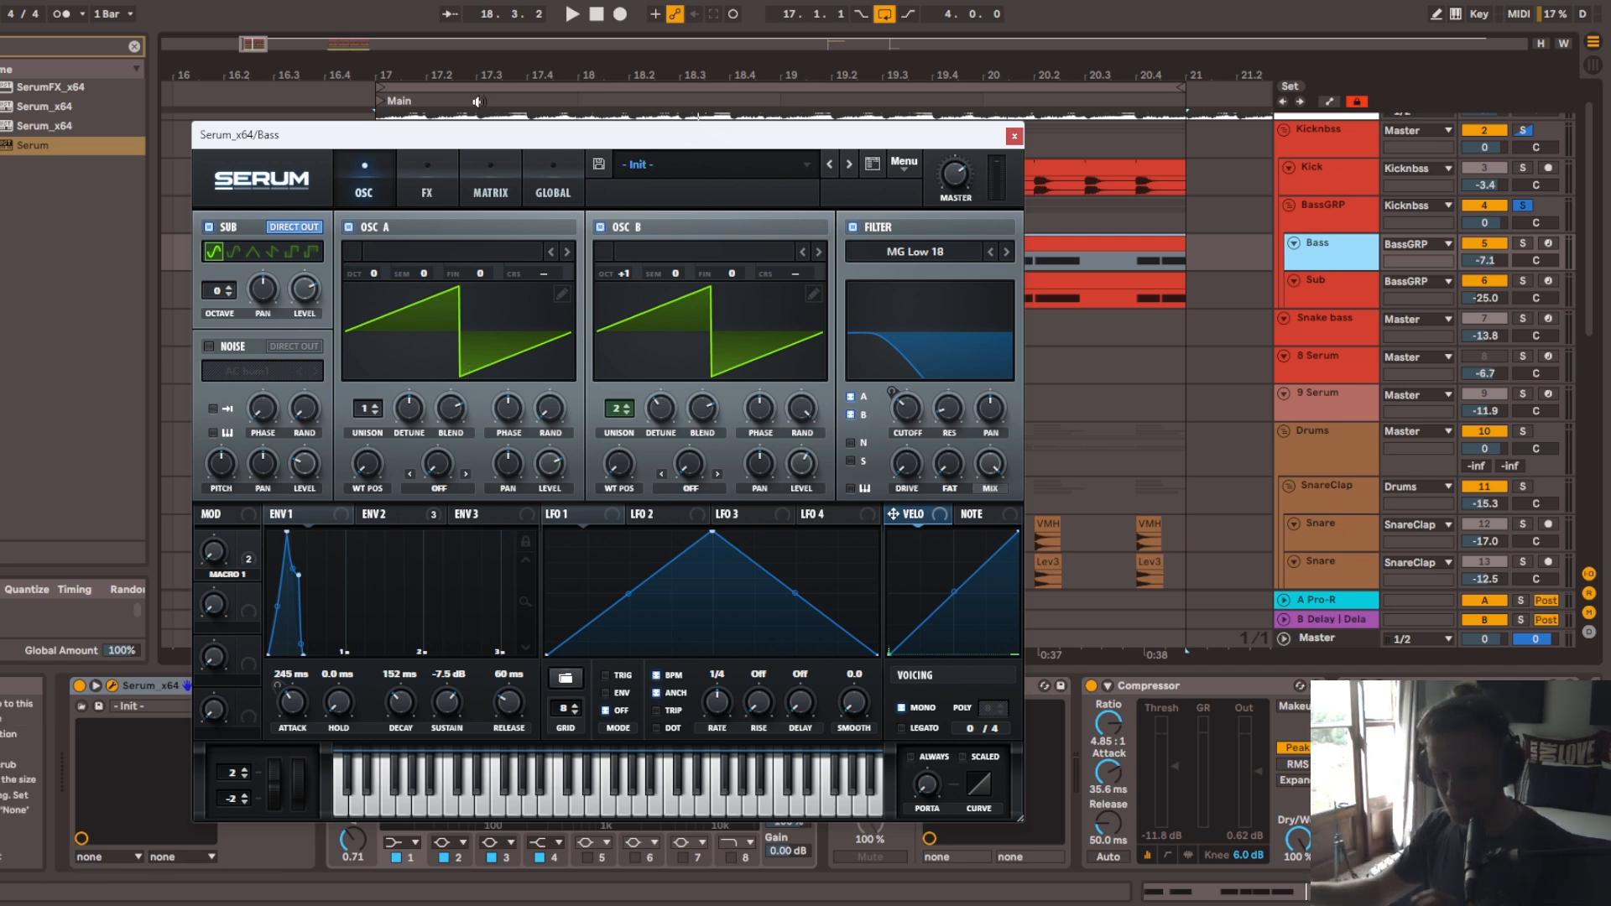
pyautogui.press('space')
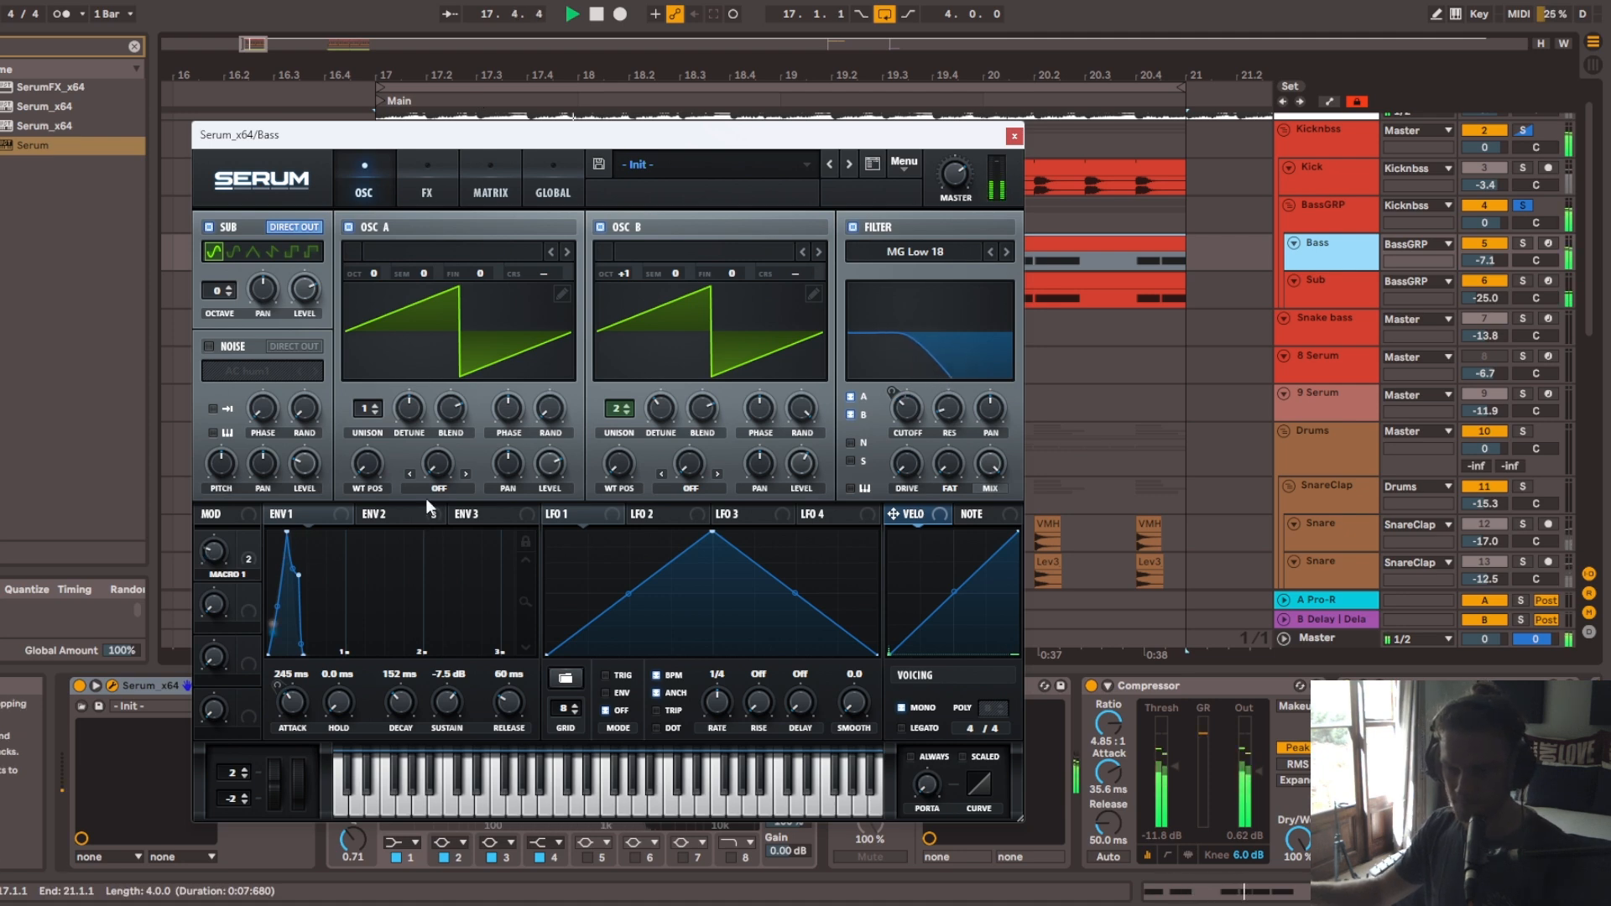
pyautogui.press('space')
# Step: Compare the shapes of Serum's Env 1 and Env 2, and play the Bass with Env 2 displayed
pyautogui.click(403, 513)
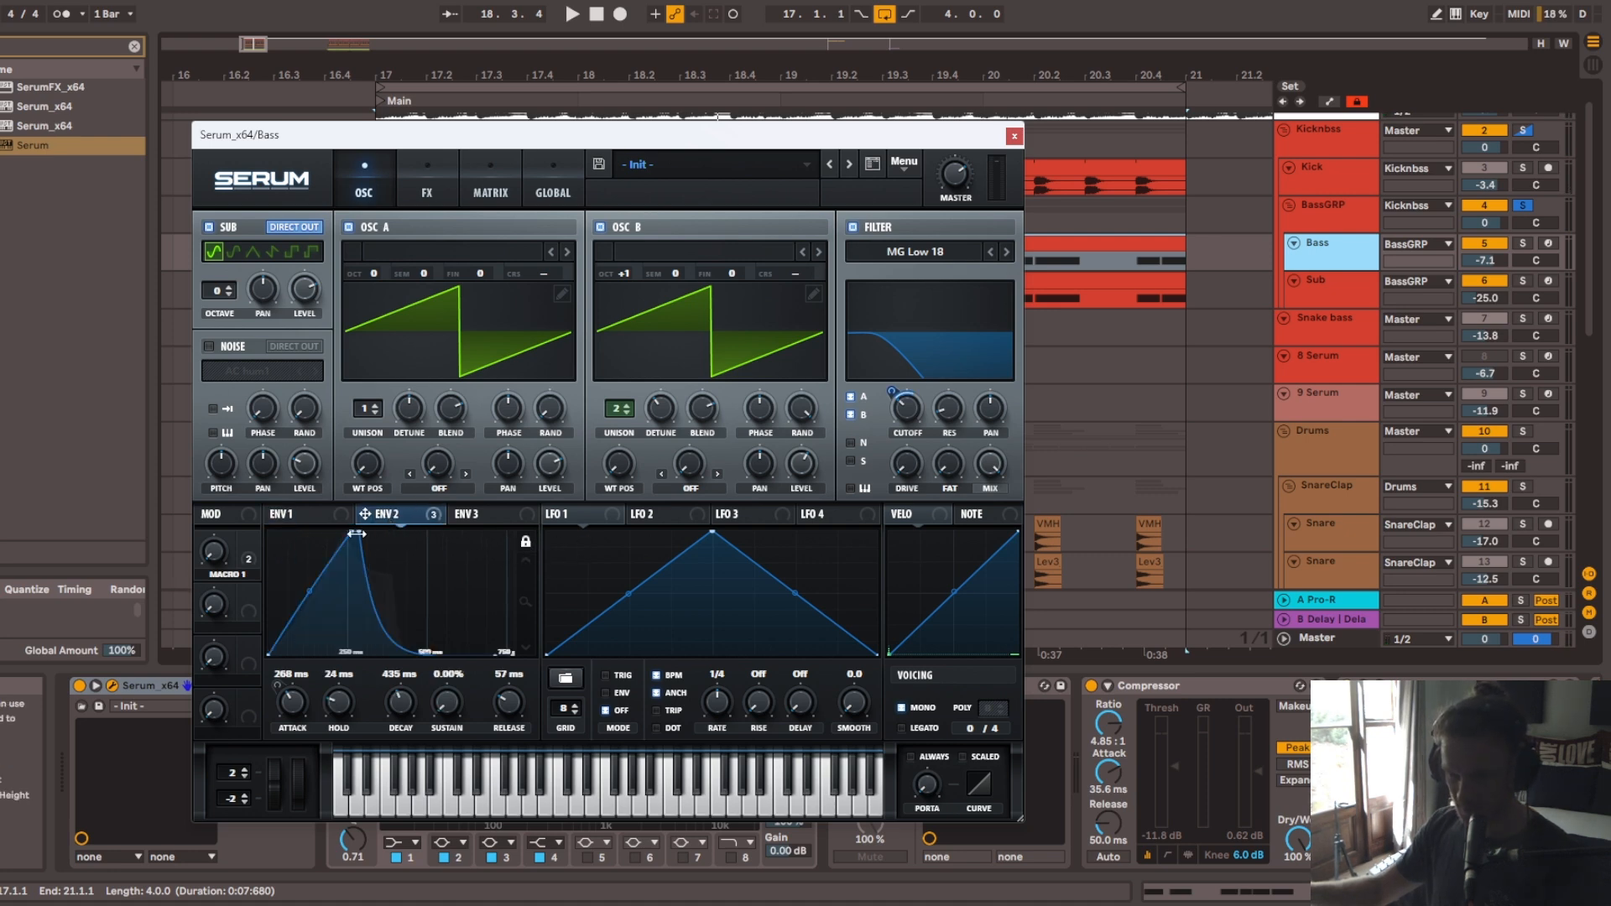
pyautogui.click(318, 515)
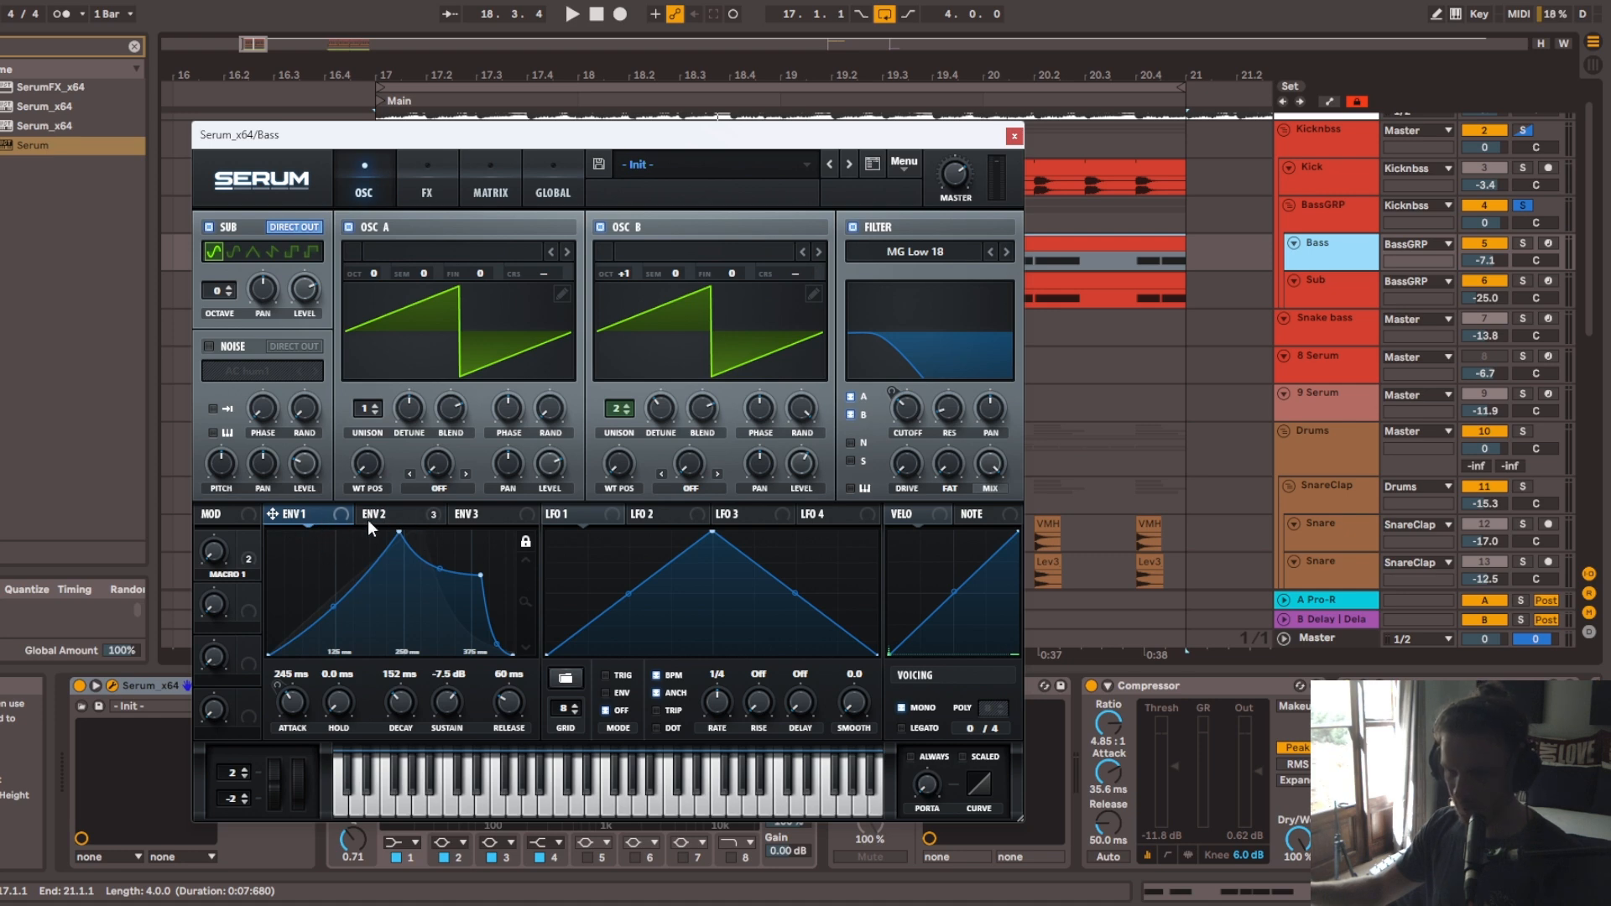
pyautogui.click(401, 517)
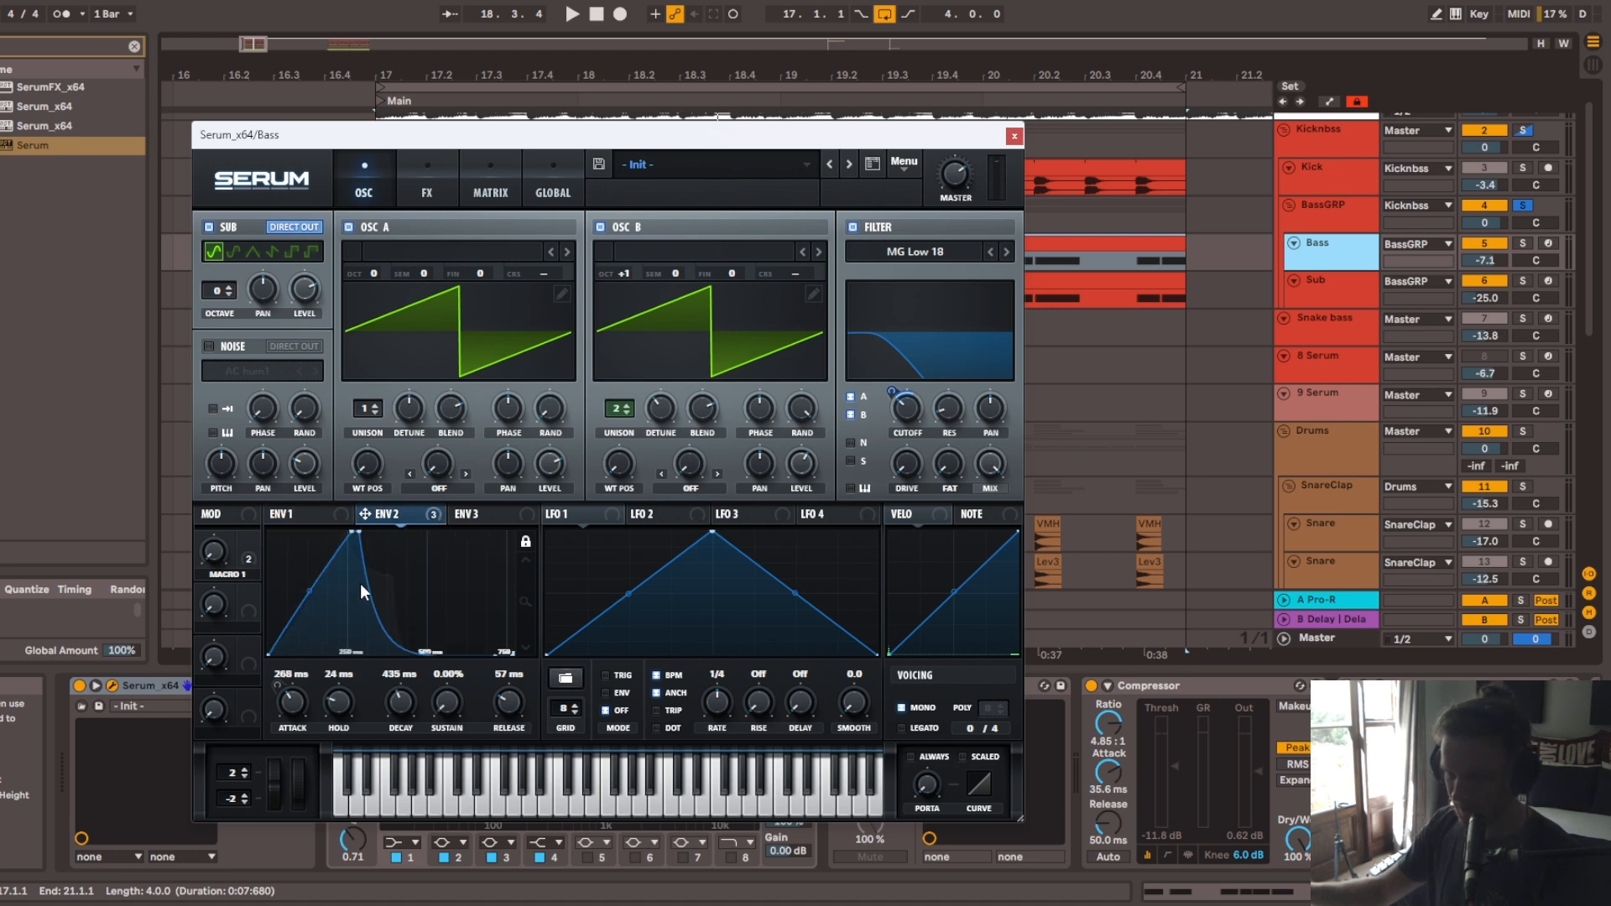
pyautogui.click(315, 515)
pyautogui.click(376, 515)
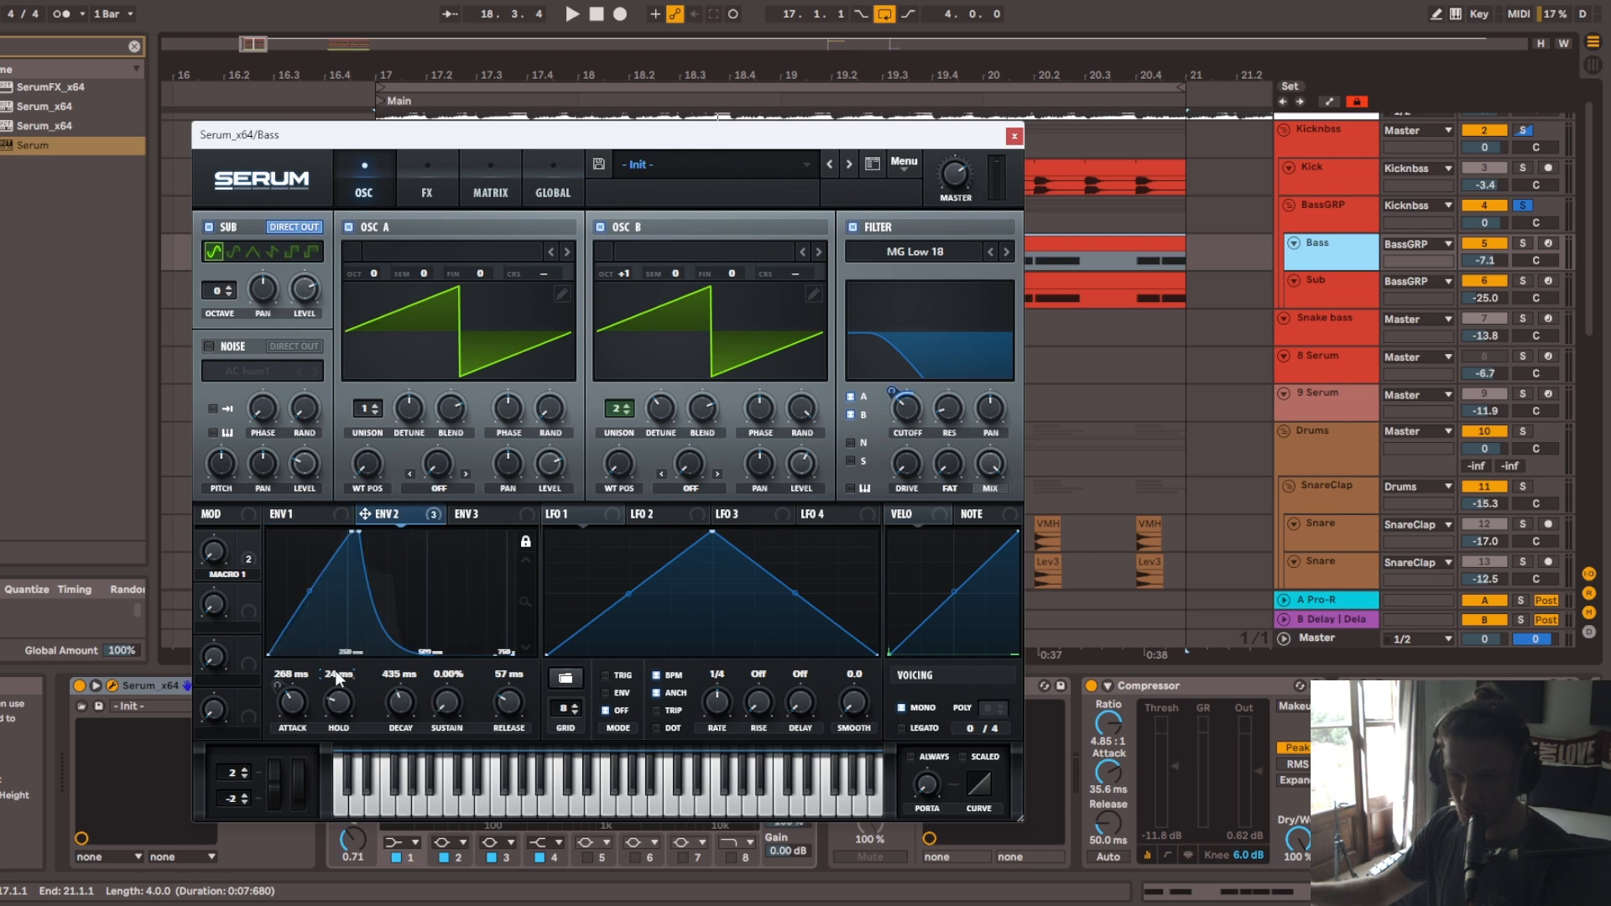
pyautogui.press('space')
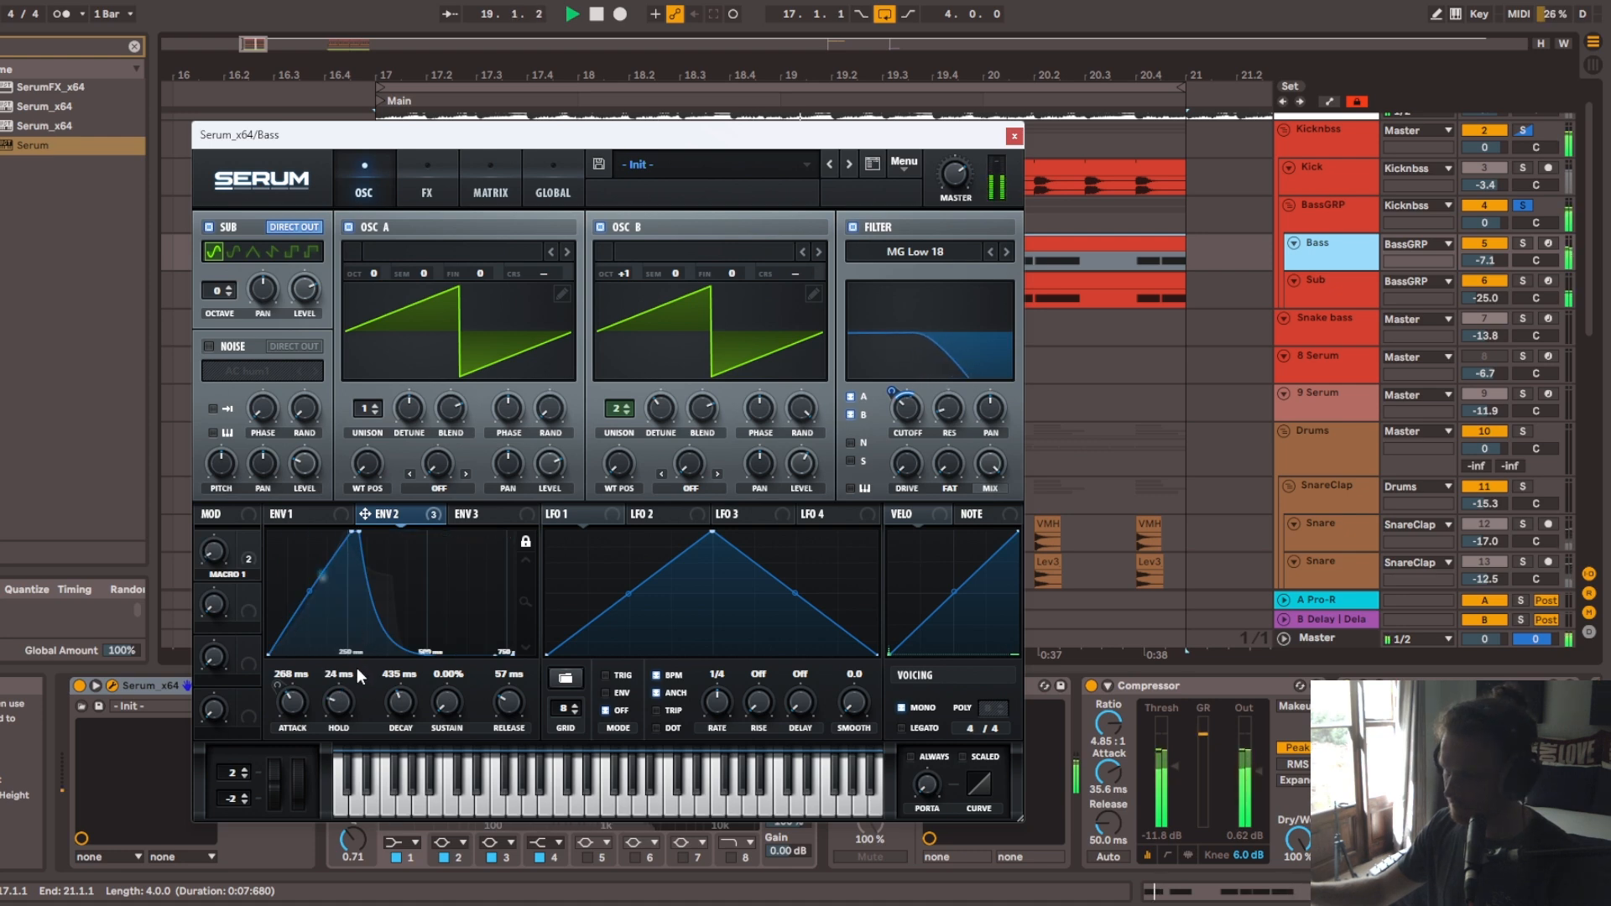
pyautogui.press('space')
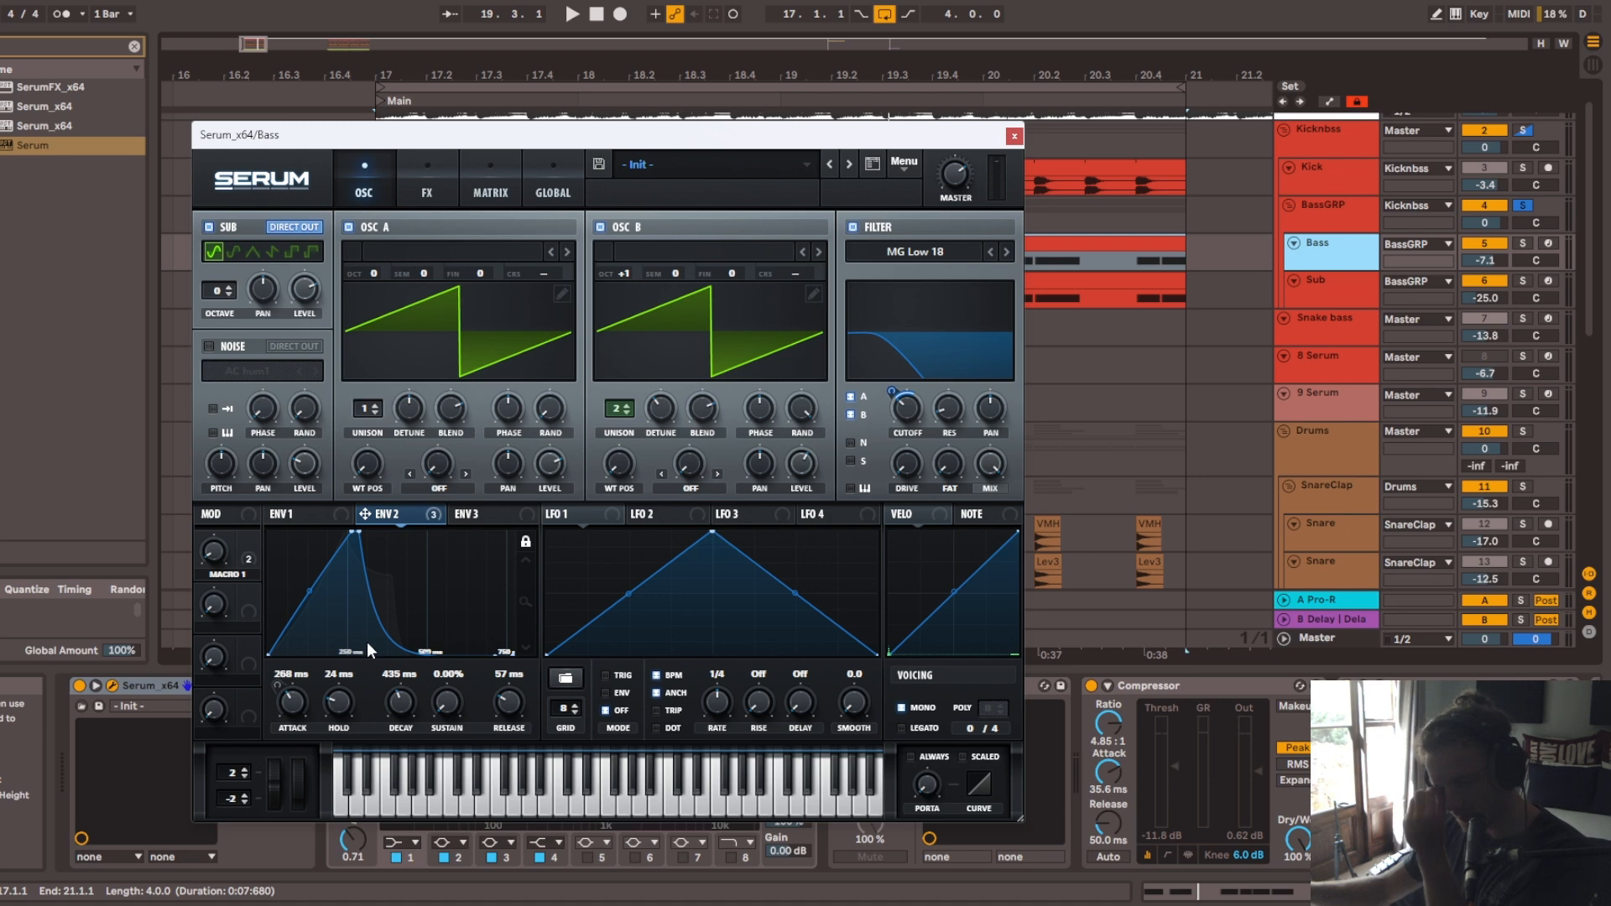
# Step: Inspect Serum's effects during playback, comparing the Bass with the MG Low 12 effects filter bypassed and re-enabled
pyautogui.press('space')
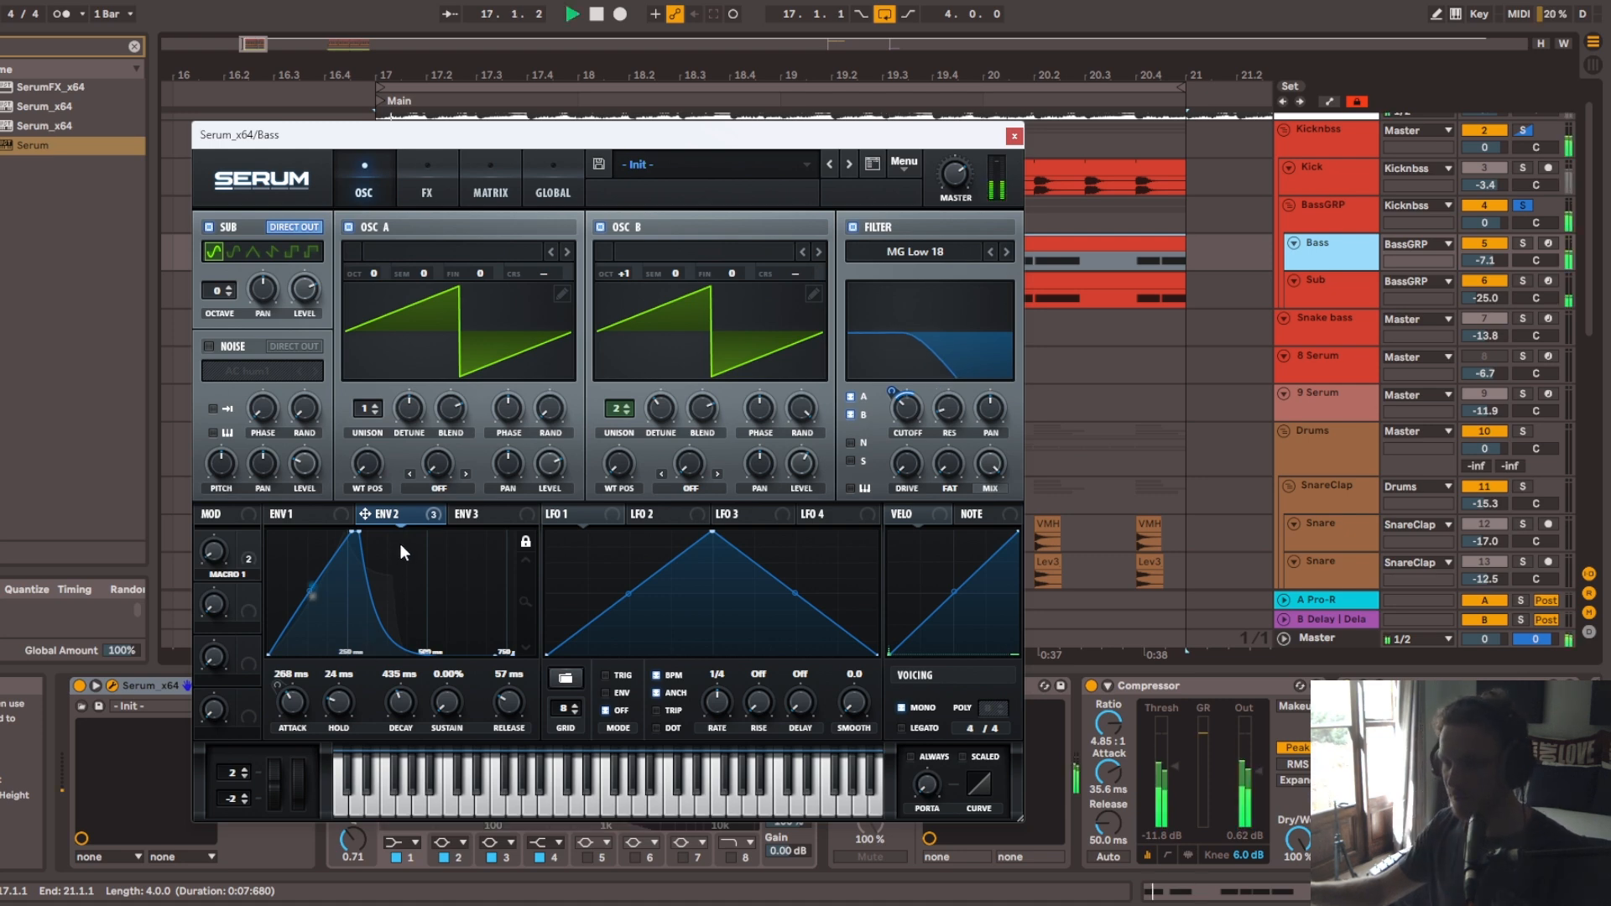
pyautogui.click(437, 197)
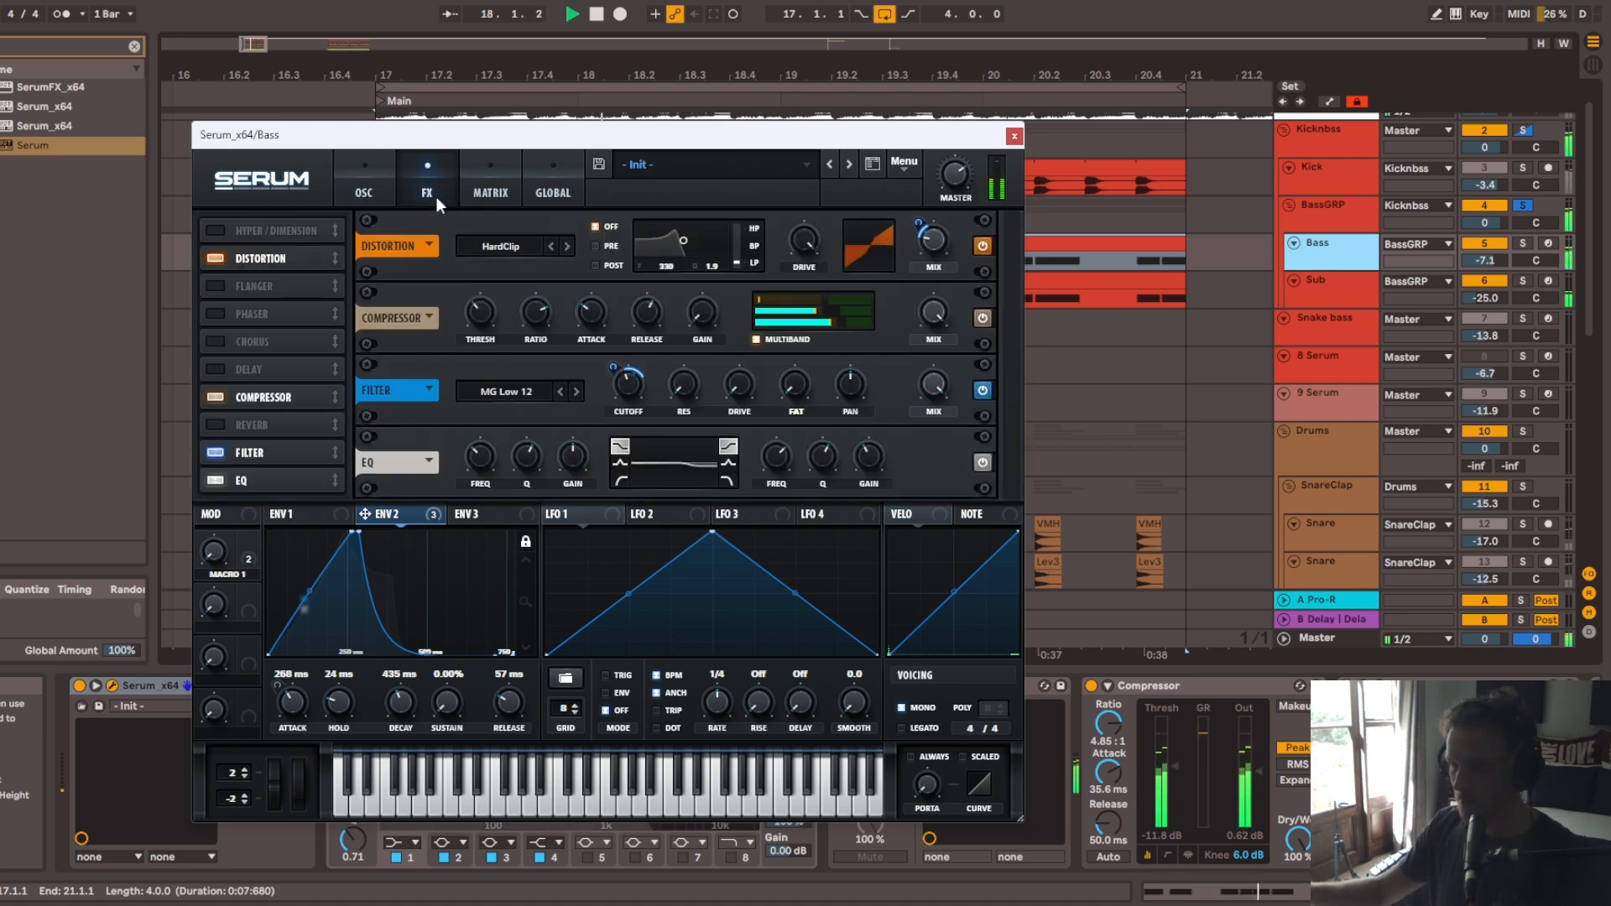
pyautogui.press('space')
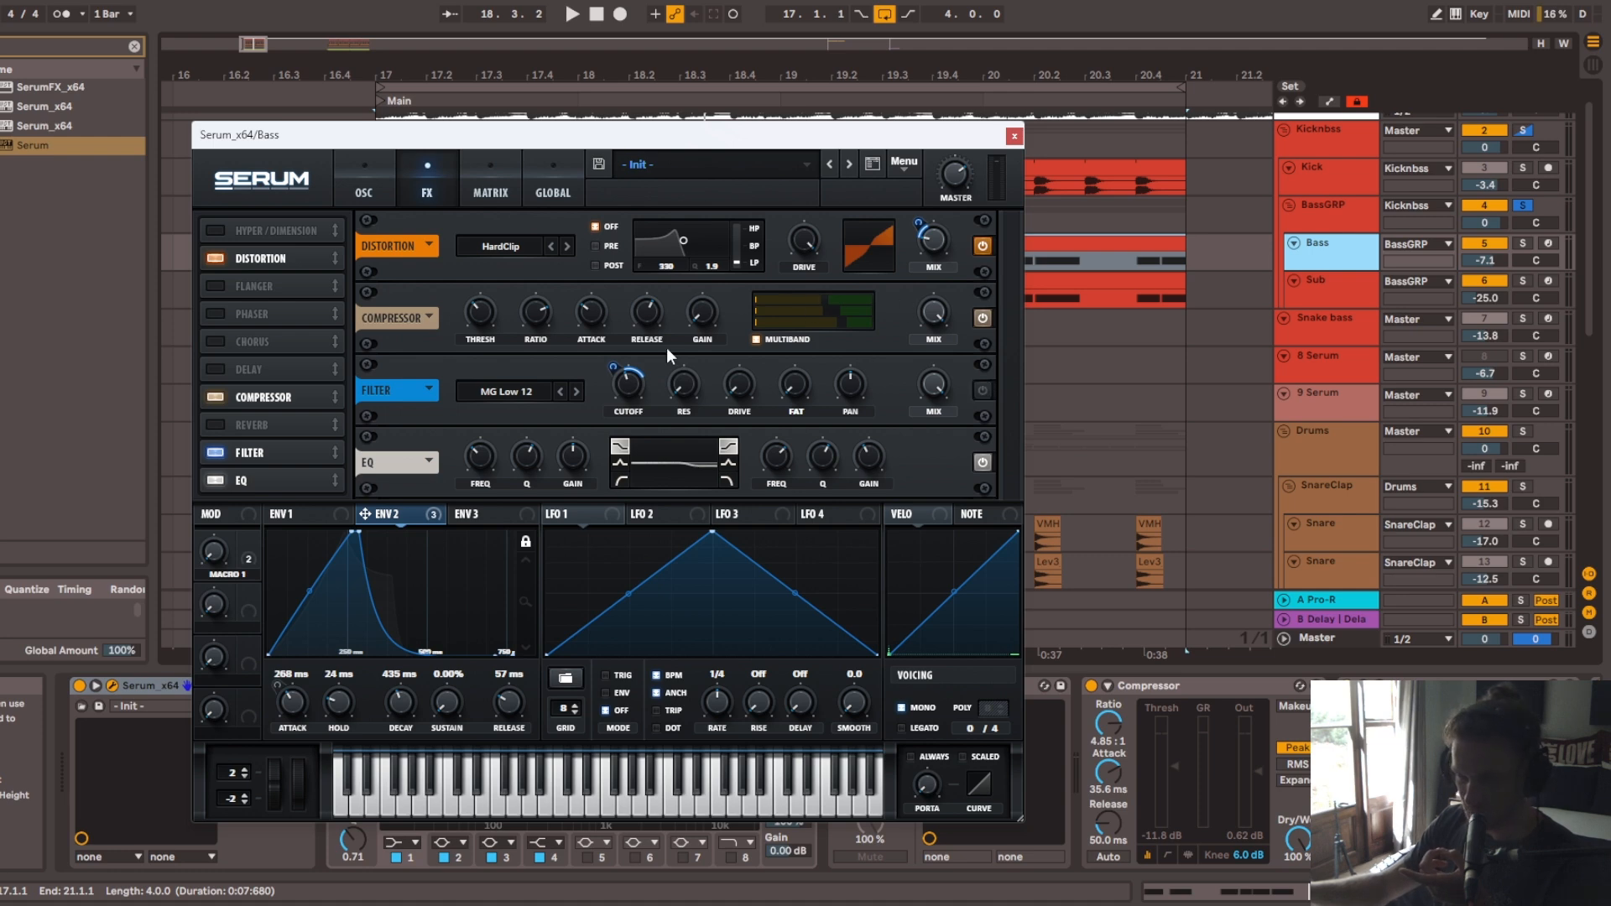
pyautogui.press('space')
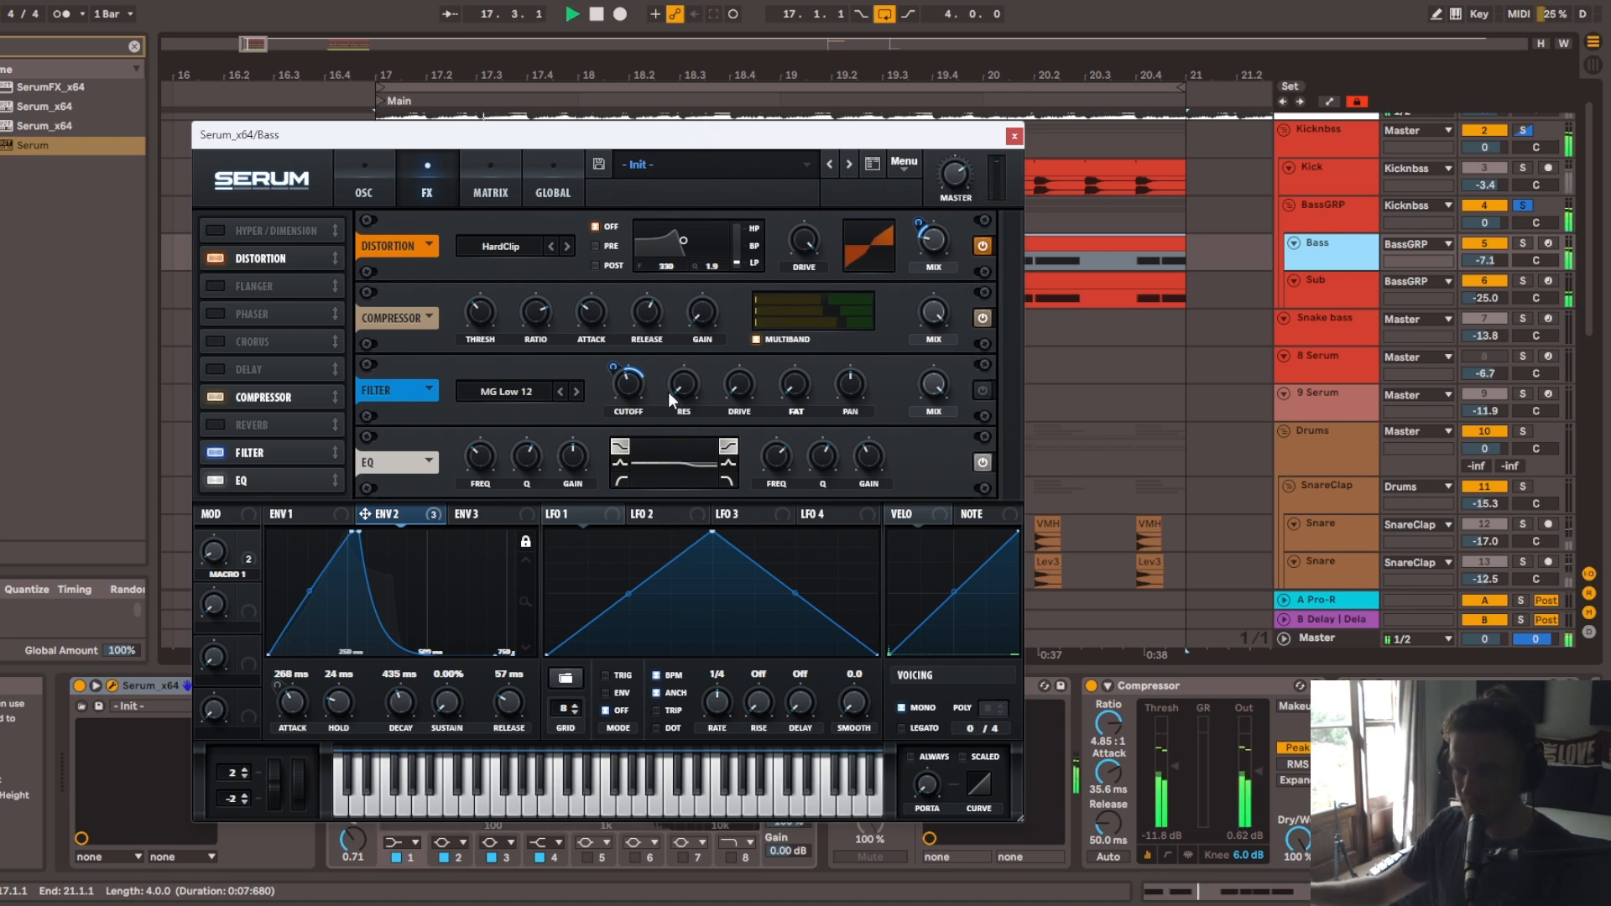
pyautogui.press('space')
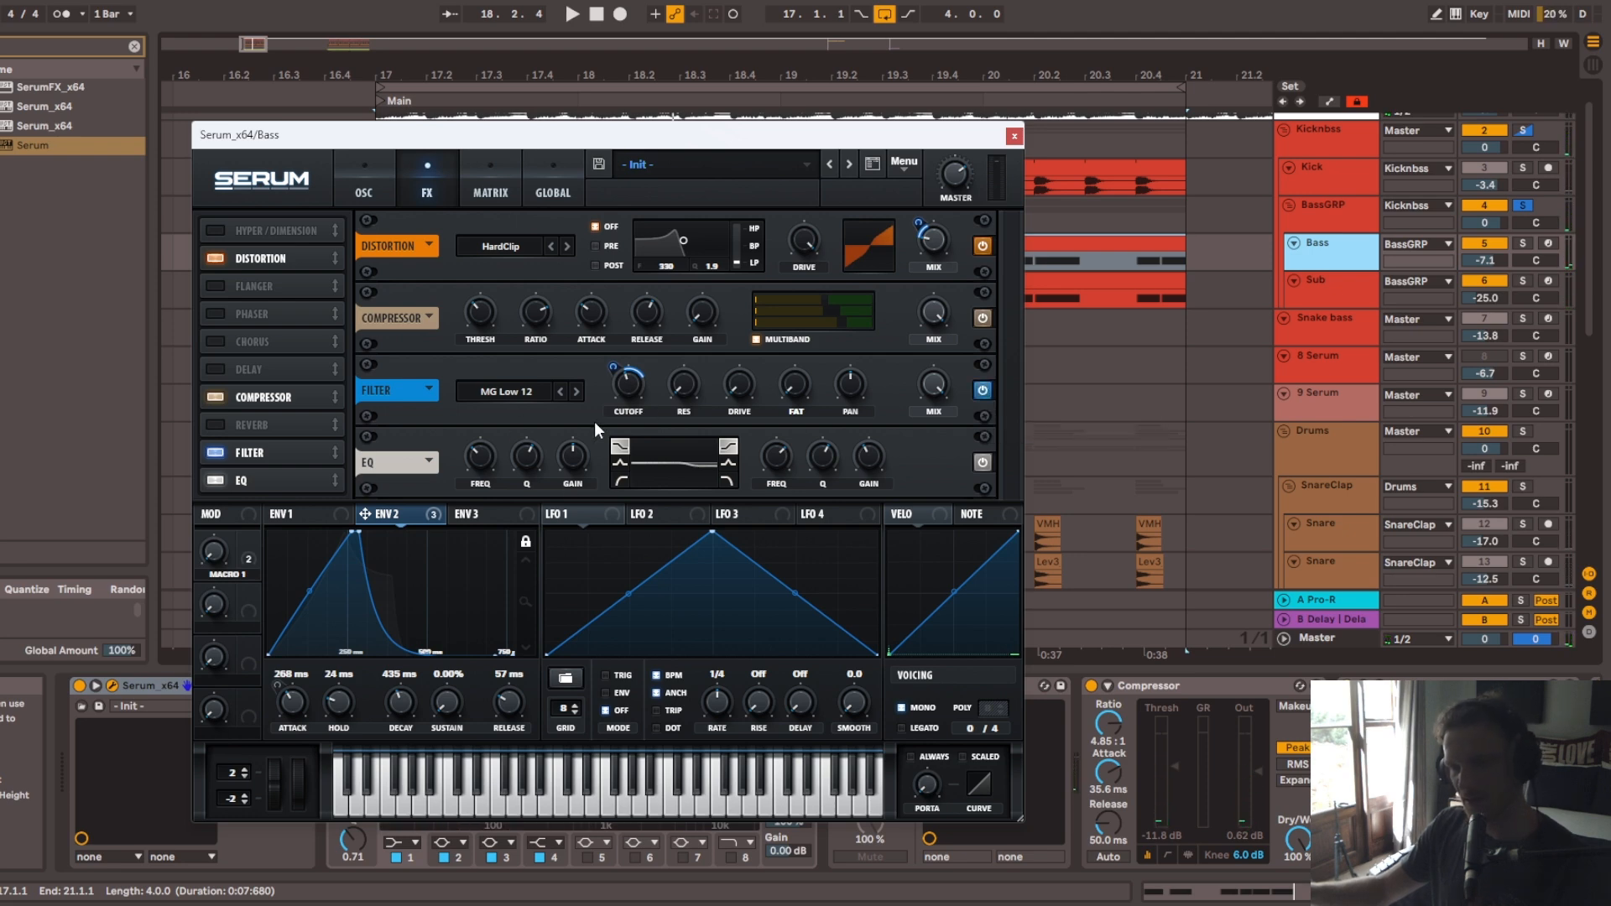
pyautogui.press('space')
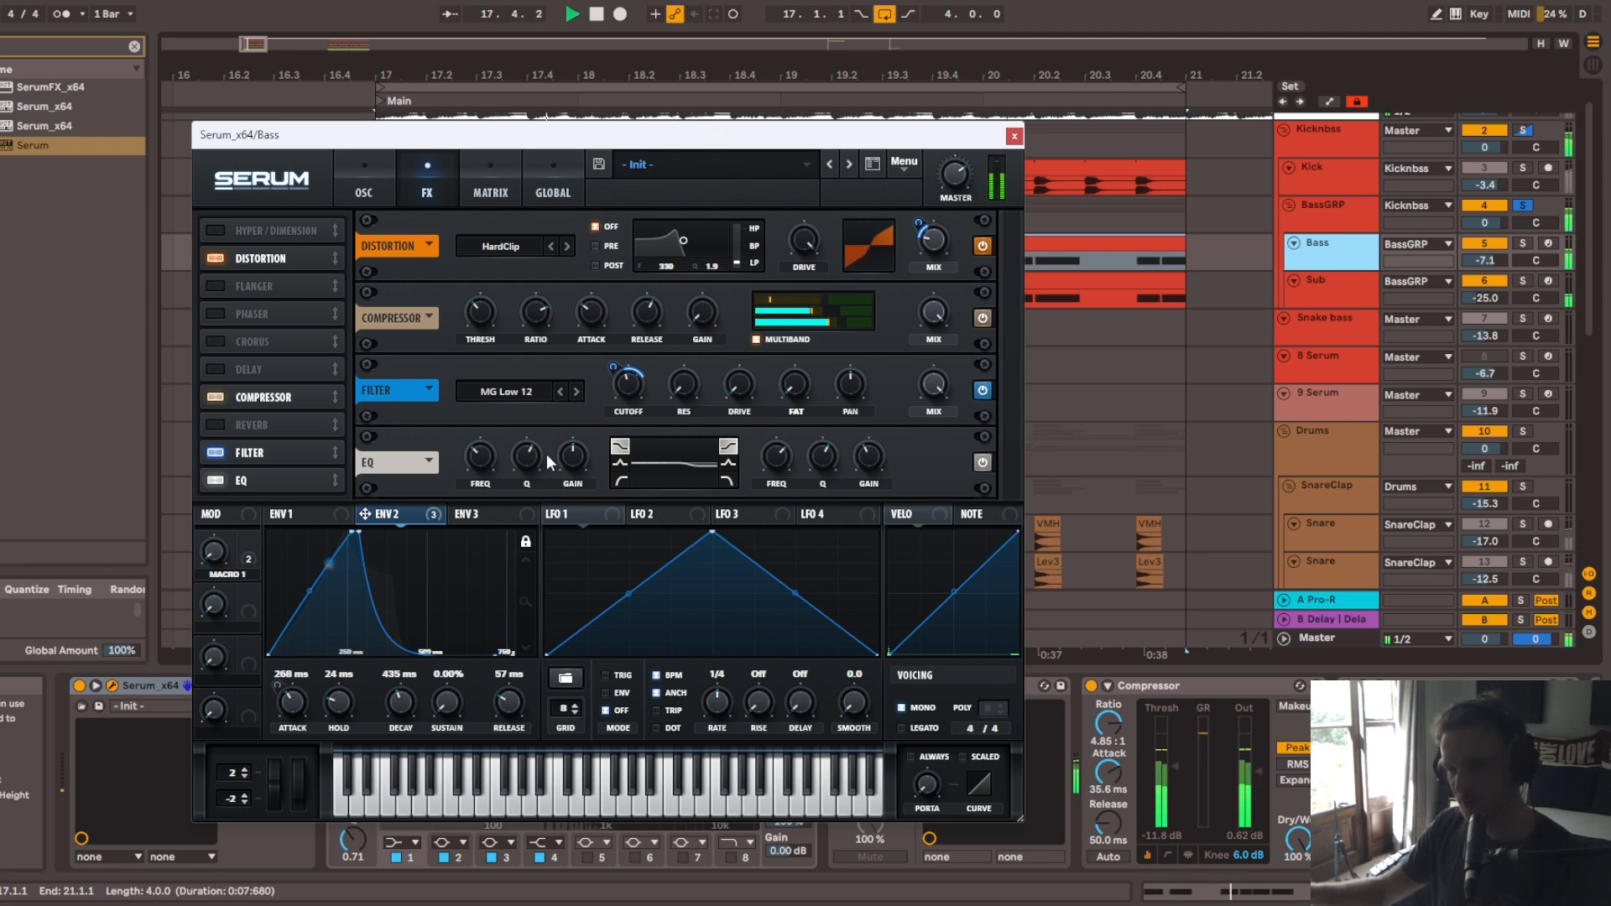
pyautogui.press('space')
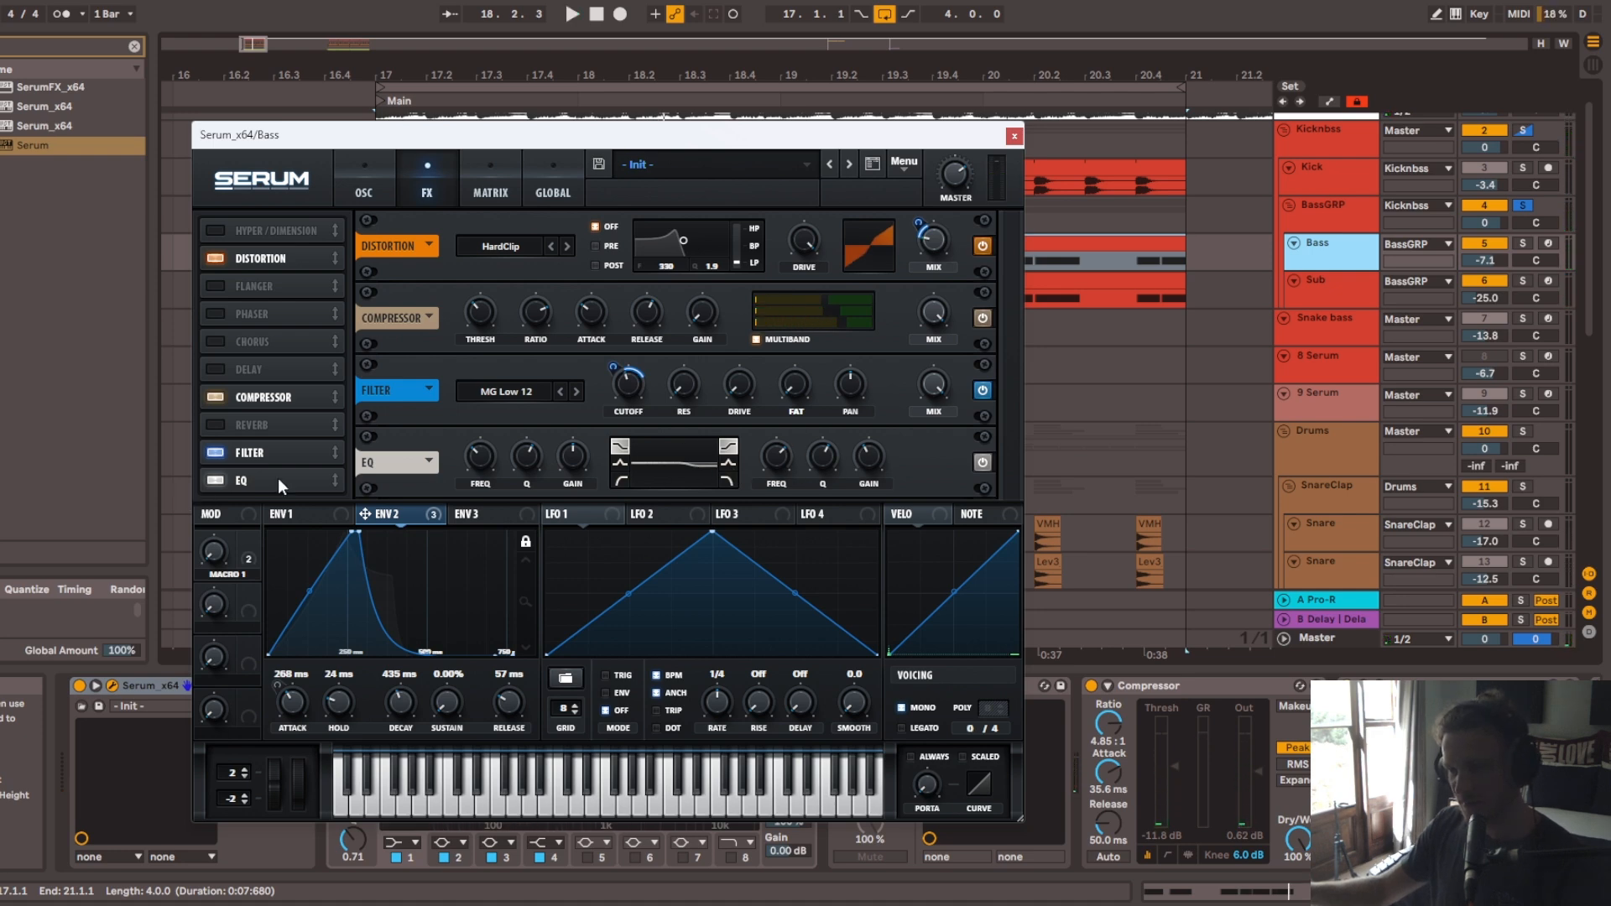
pyautogui.press('space')
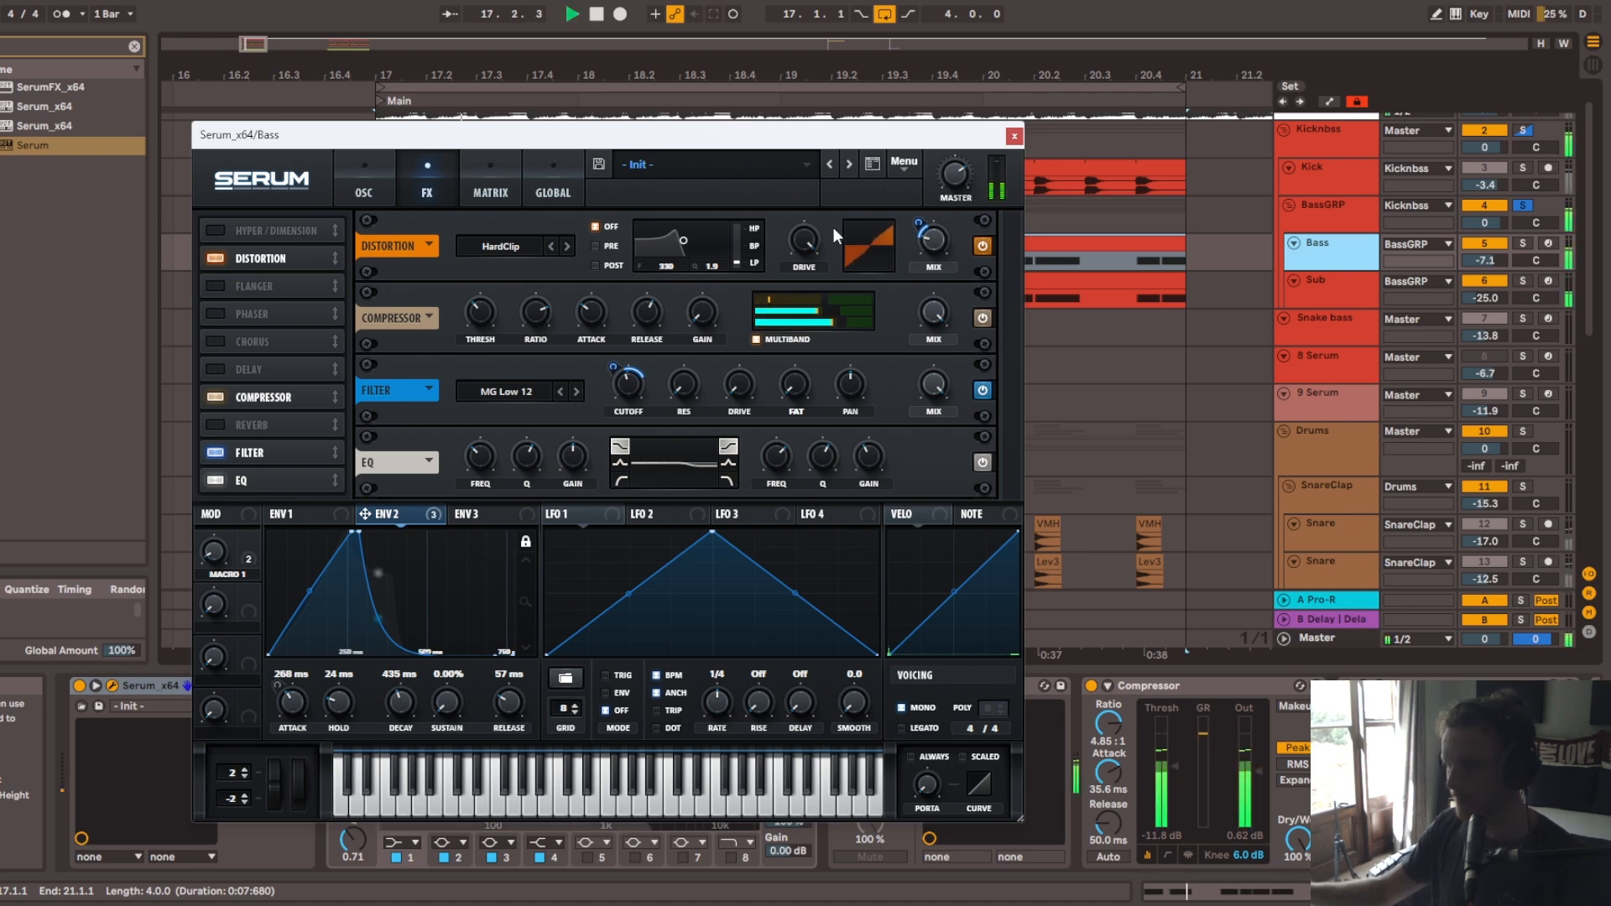
# Step: Stop playback, move the Serum window away from the track list, and increase the Bass track's height
pyautogui.moveTo(981, 139); pyautogui.dragTo(1049, 230)
pyautogui.press('space')
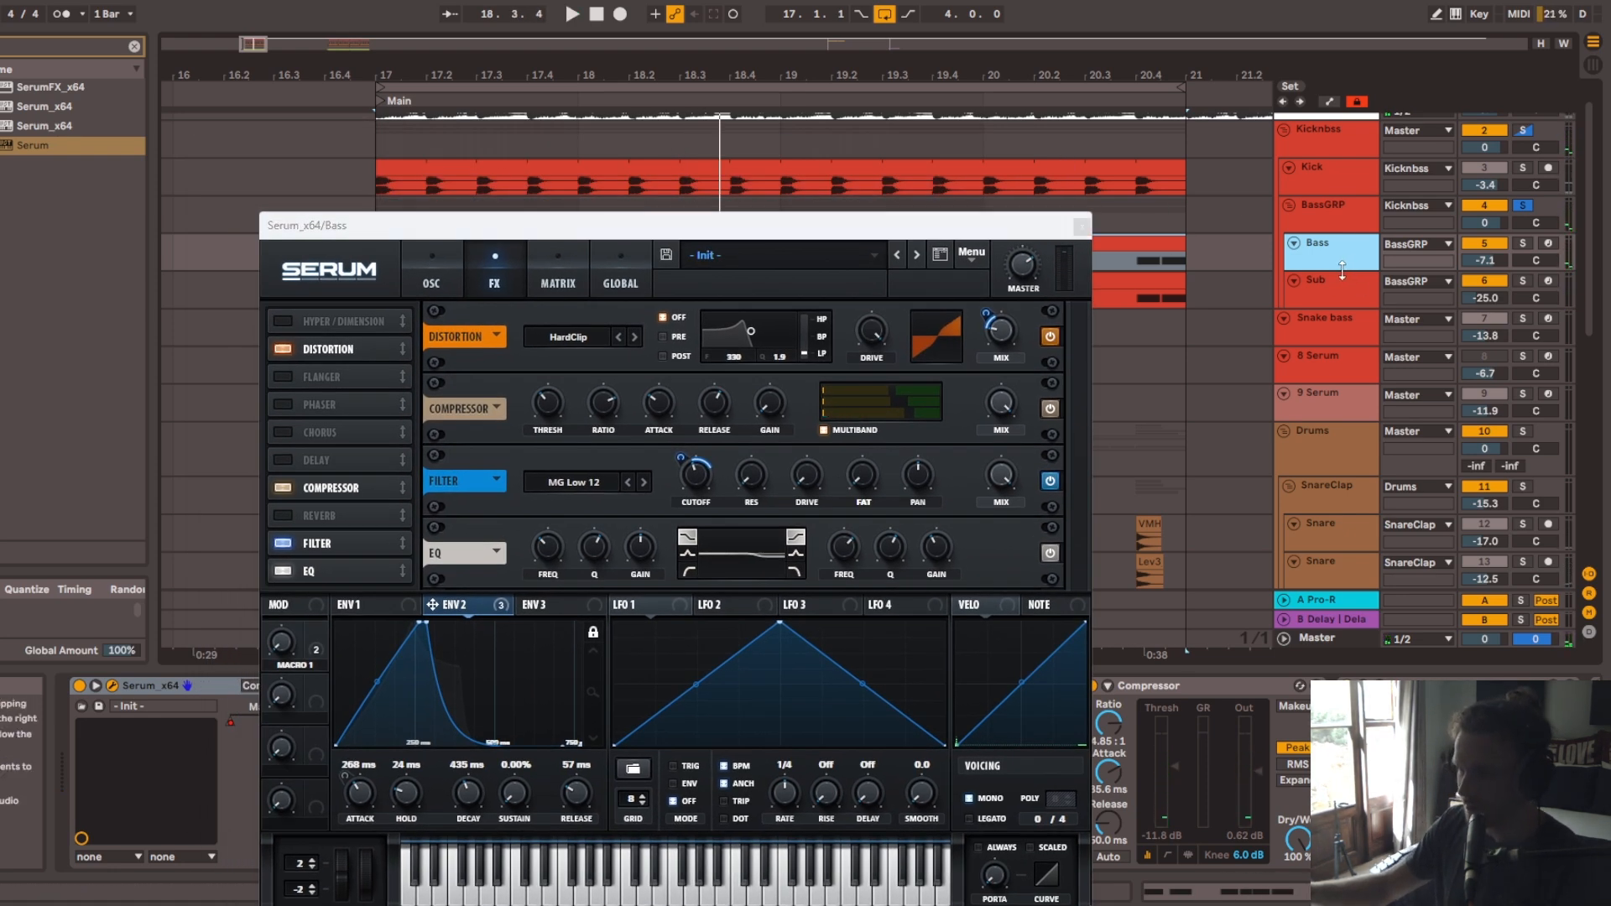
pyautogui.moveTo(1353, 271); pyautogui.dragTo(1353, 307)
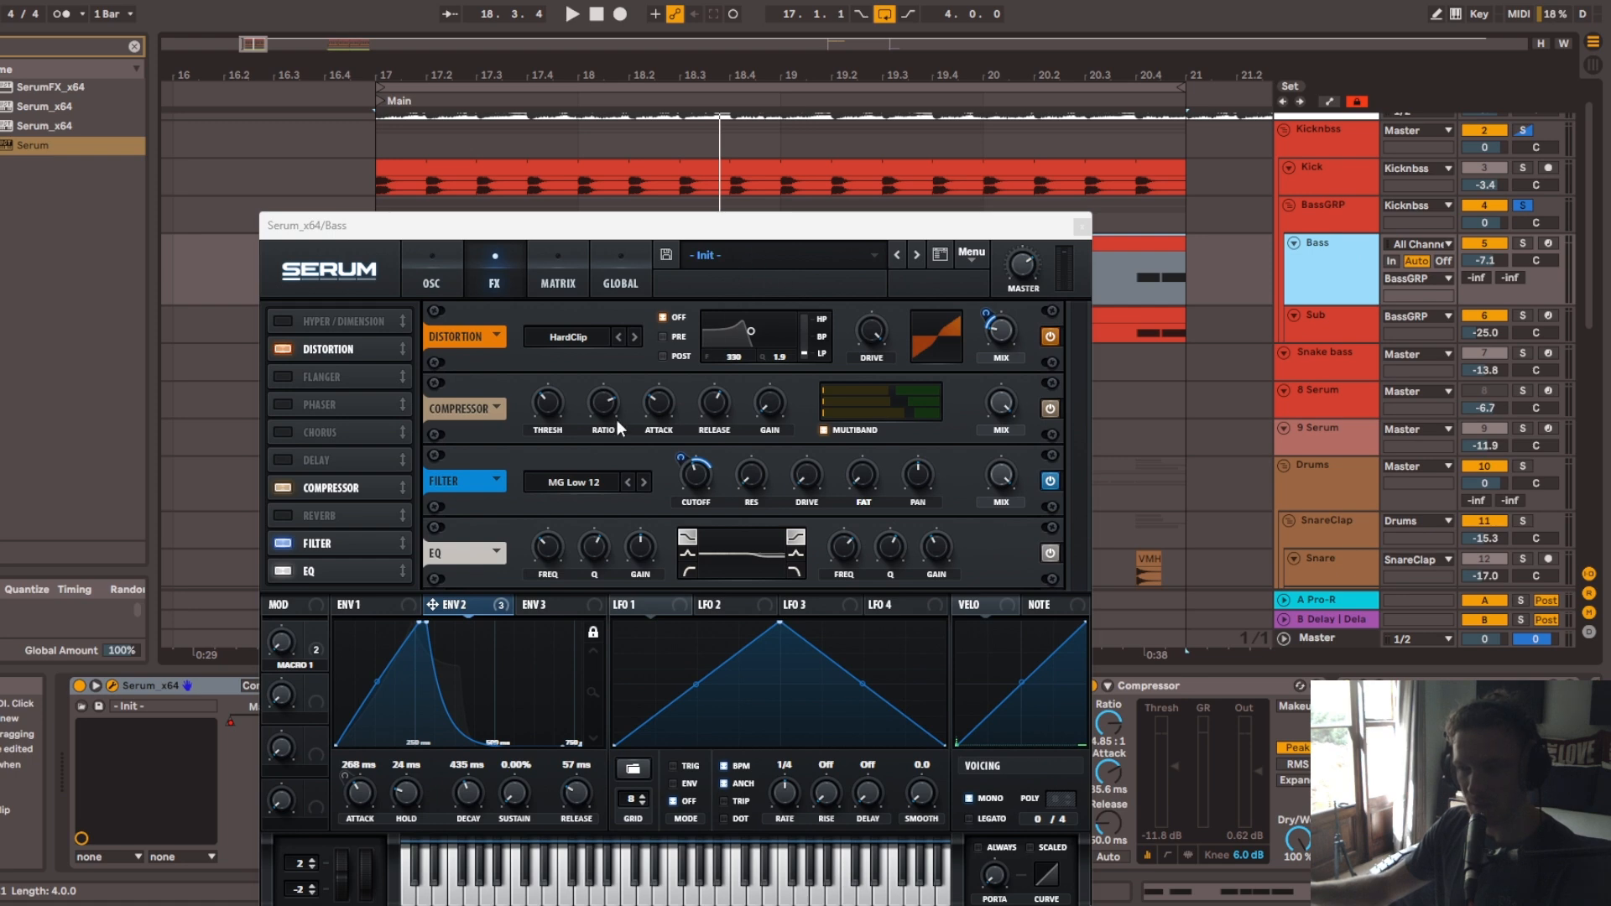
# Step: Inspect what Serum's Macro 1 modulates in Env 2, compare it with Env 1, and close Serum
pyautogui.click(314, 645)
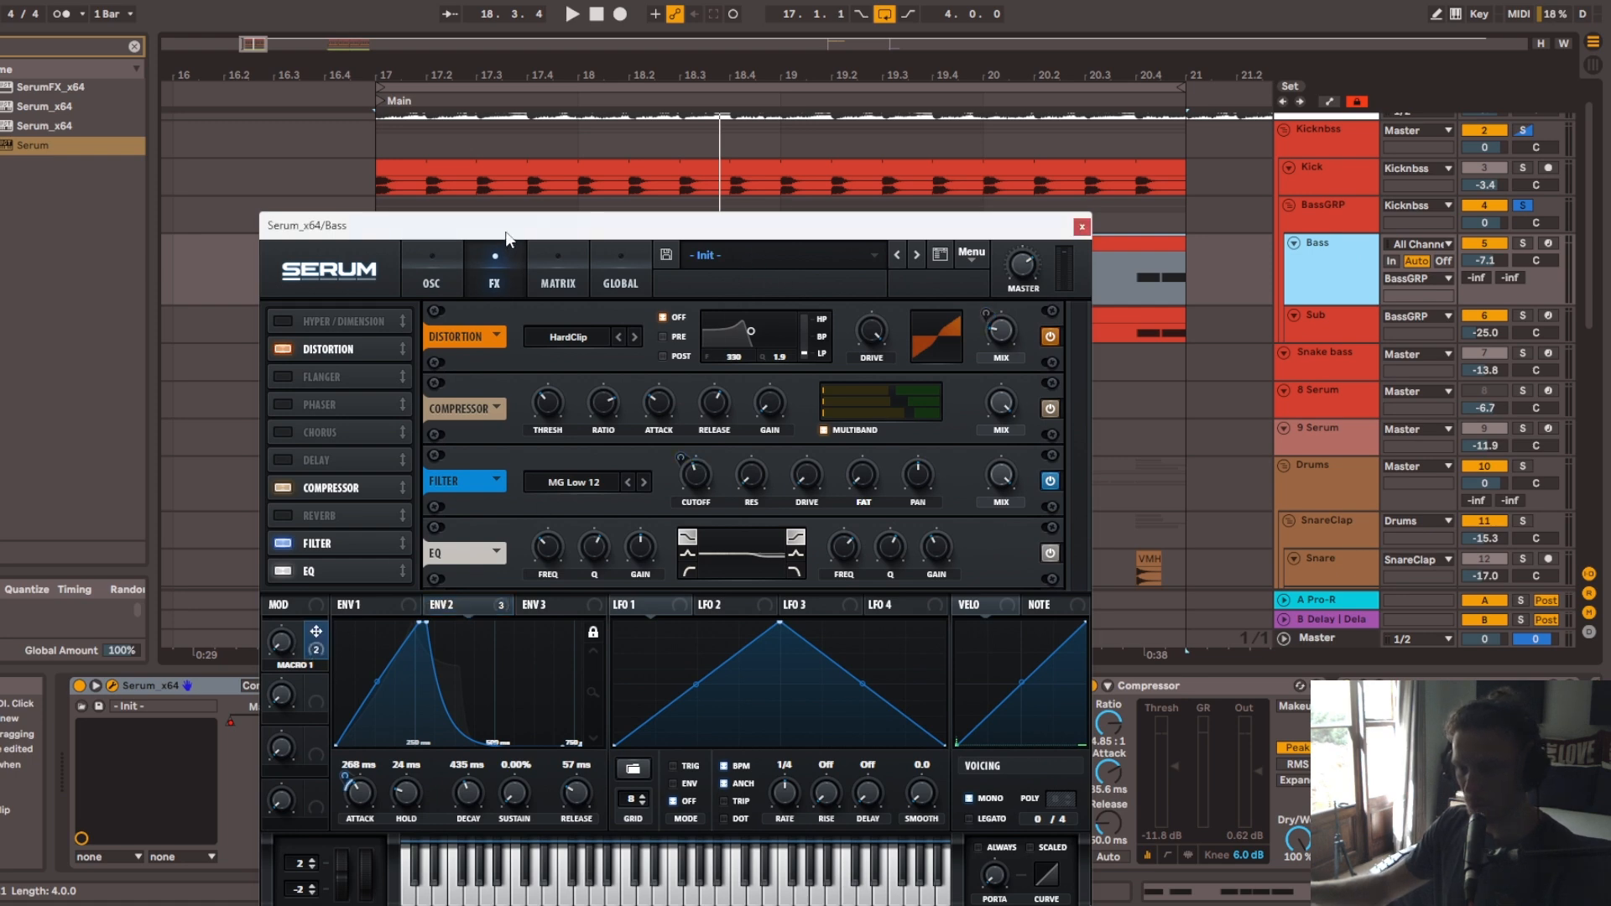
pyautogui.moveTo(507, 234); pyautogui.dragTo(532, 94)
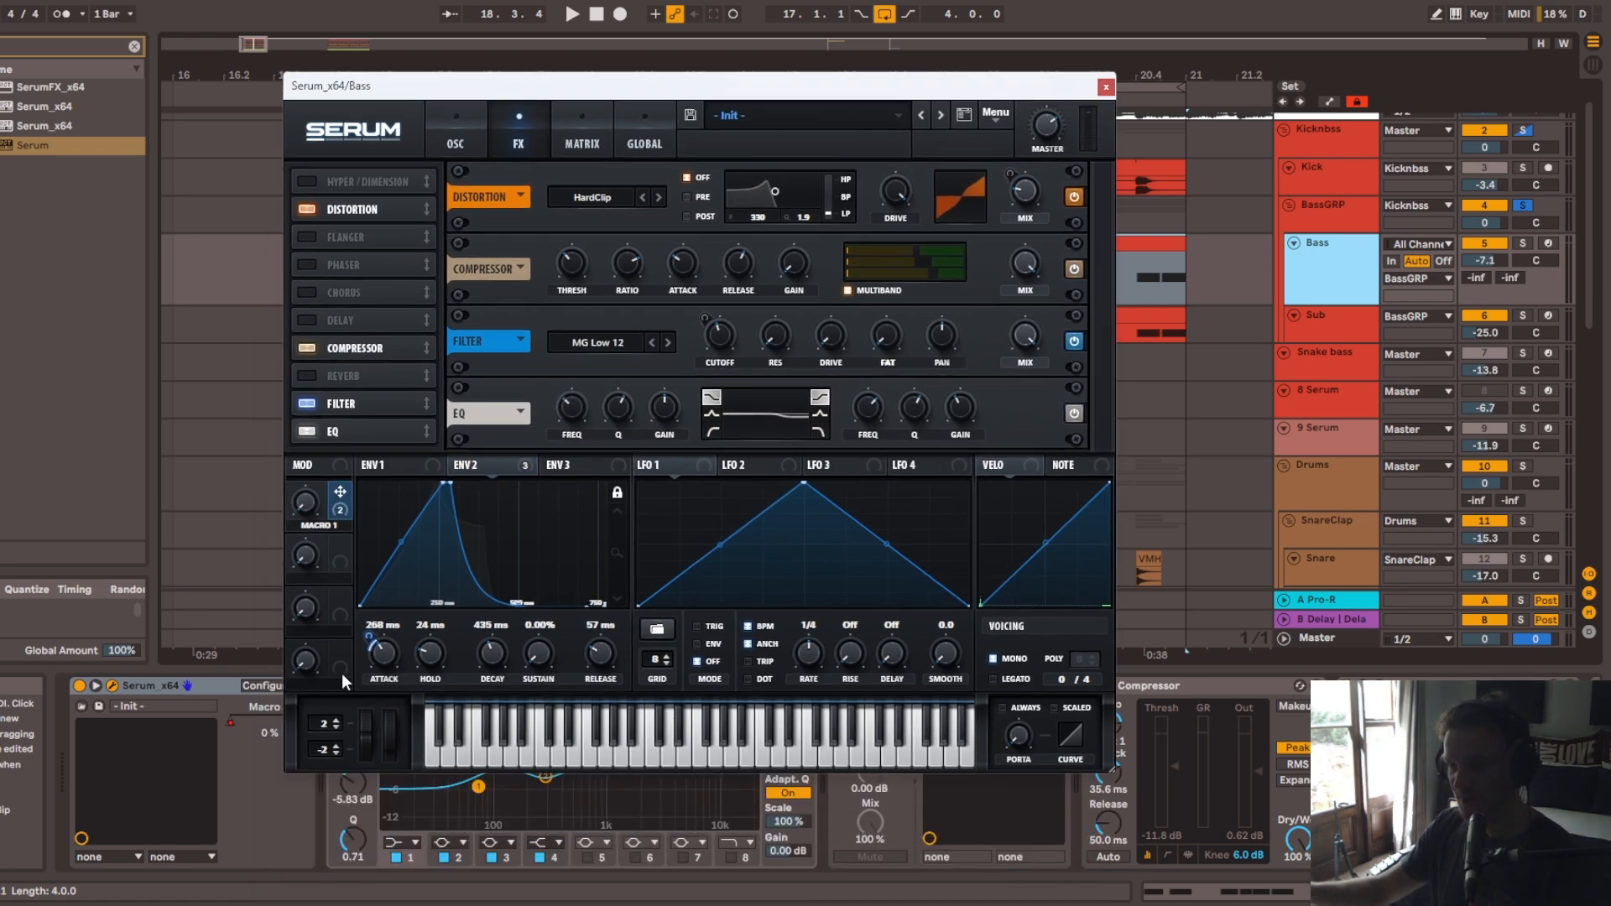
pyautogui.click(458, 466)
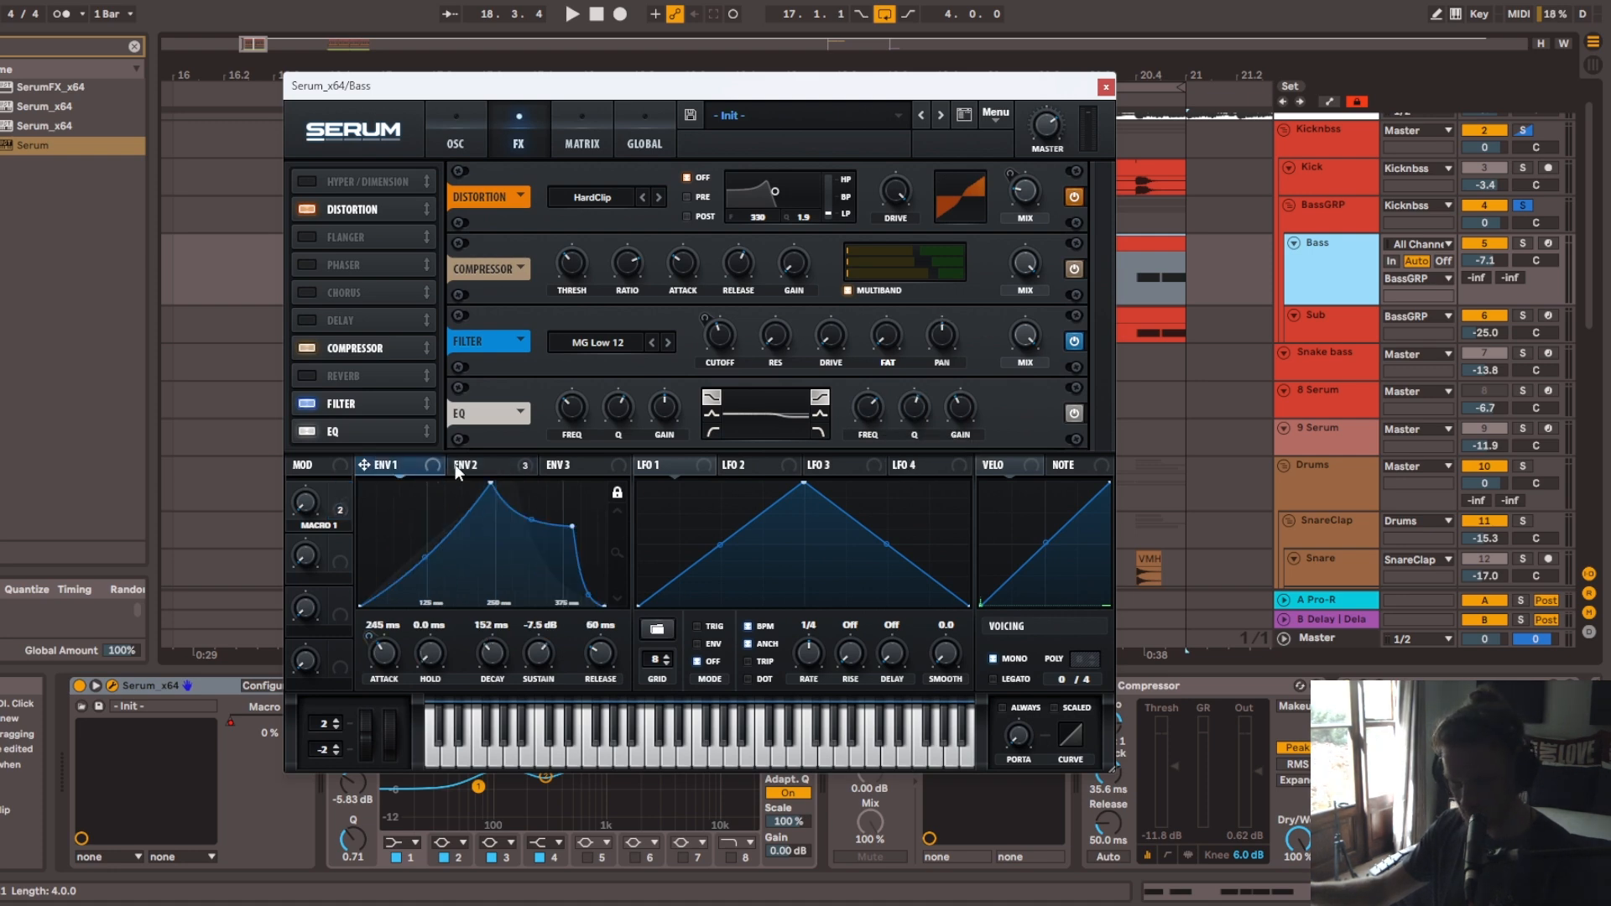
pyautogui.click(349, 507)
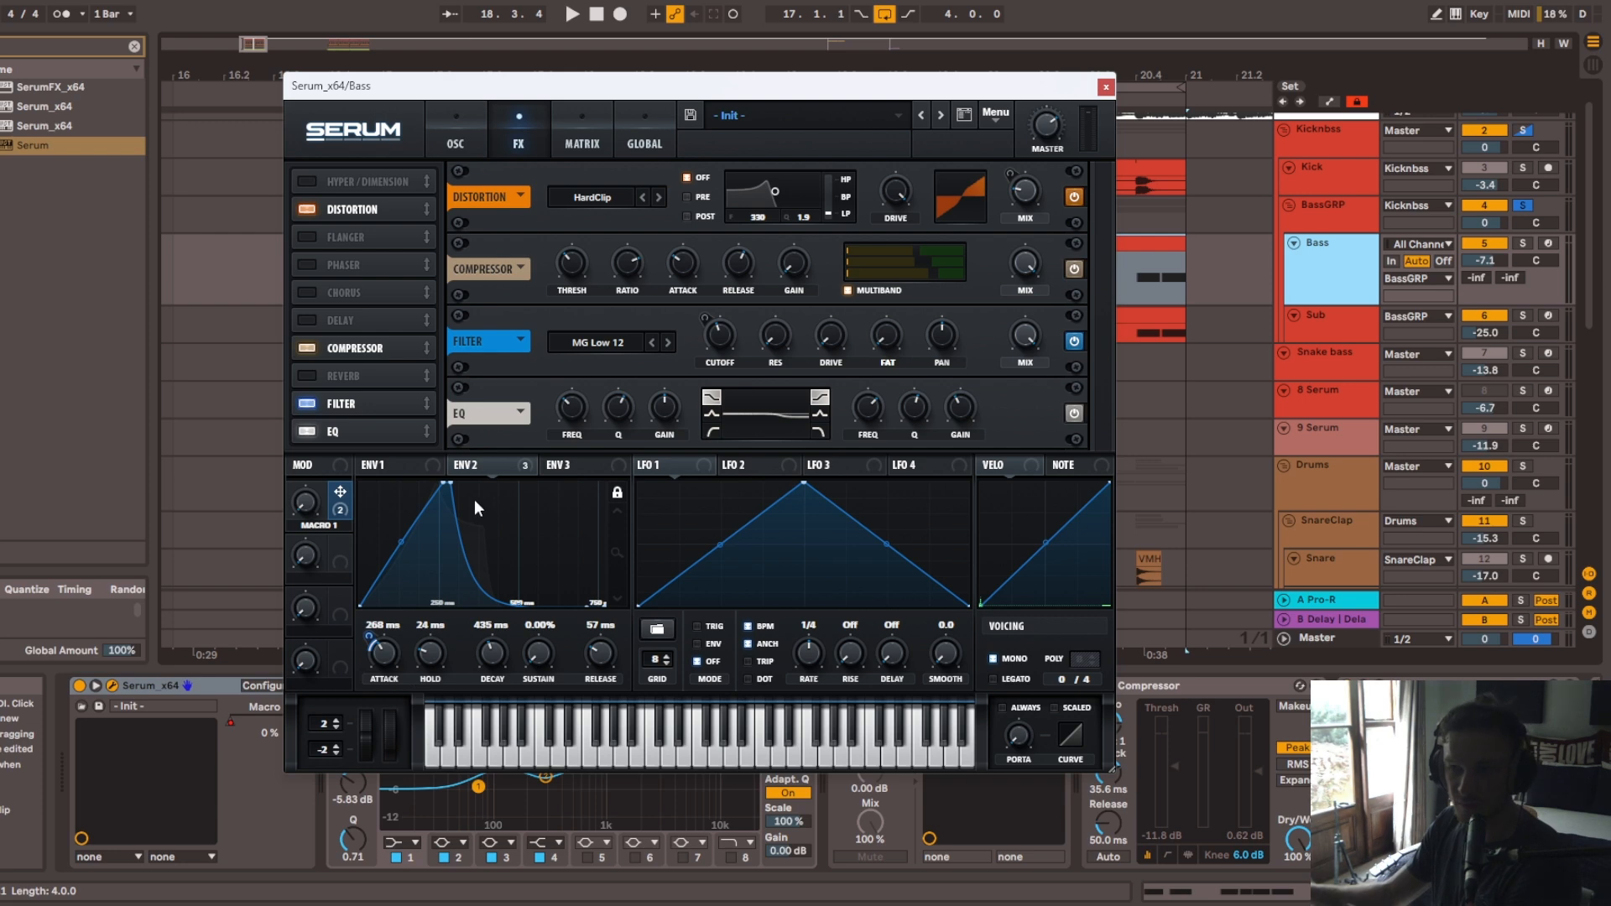
pyautogui.click(1107, 87)
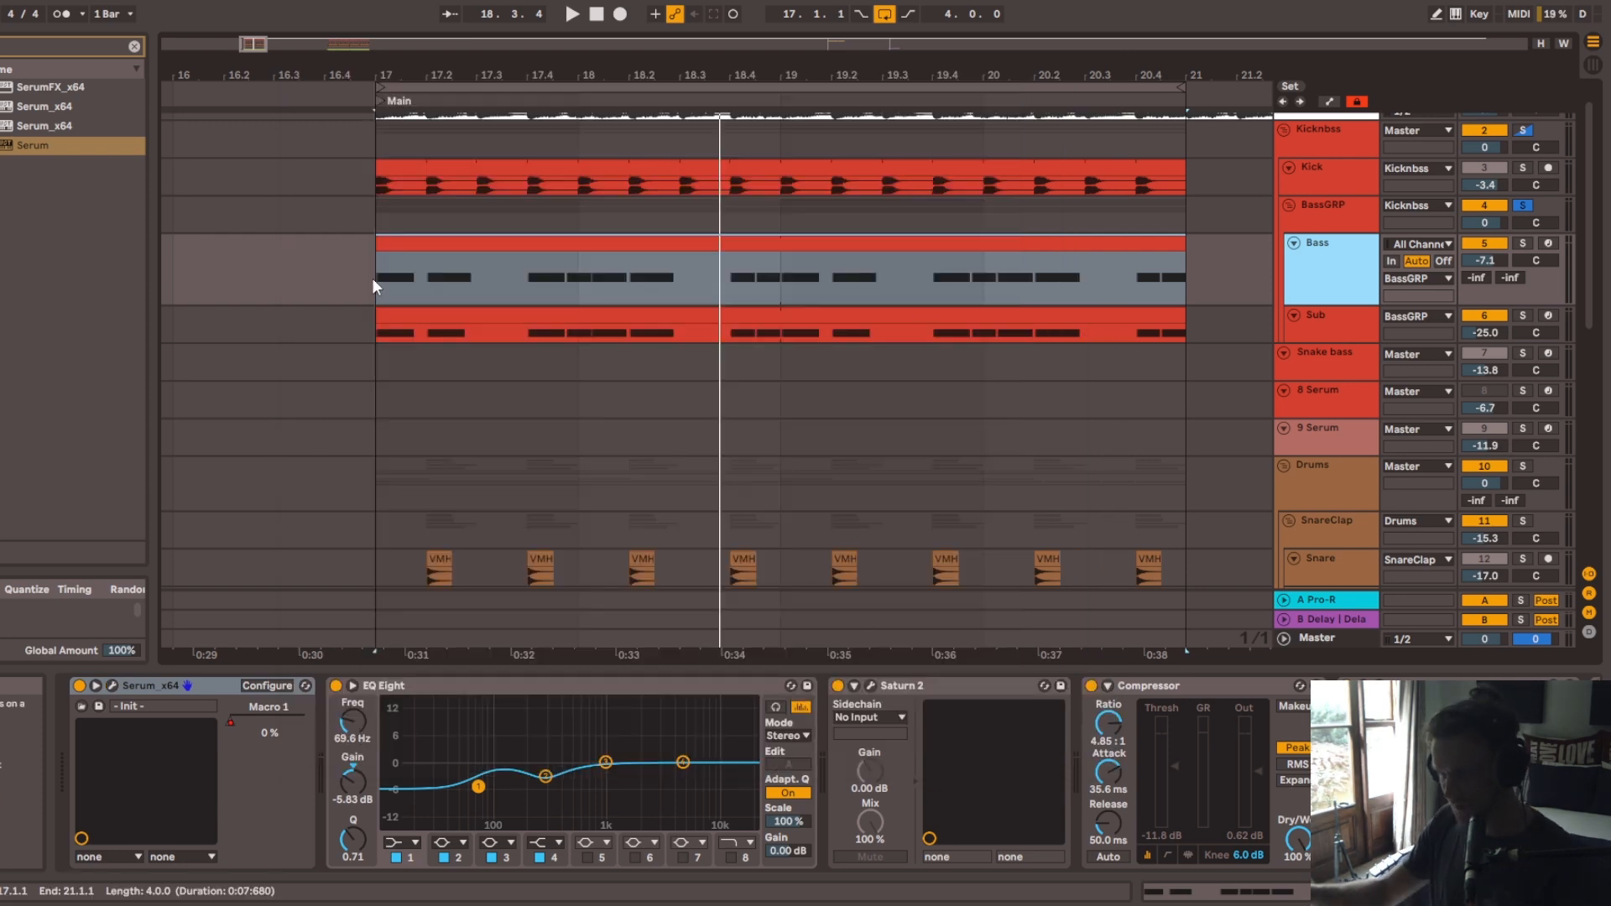
# Step: Show the Bass's Serum Macro 1 automation, zoomed to the four-bar loop, and examine its curve
pyautogui.moveTo(376, 278); pyautogui.dragTo(1183, 275)
pyautogui.click(1338, 278)
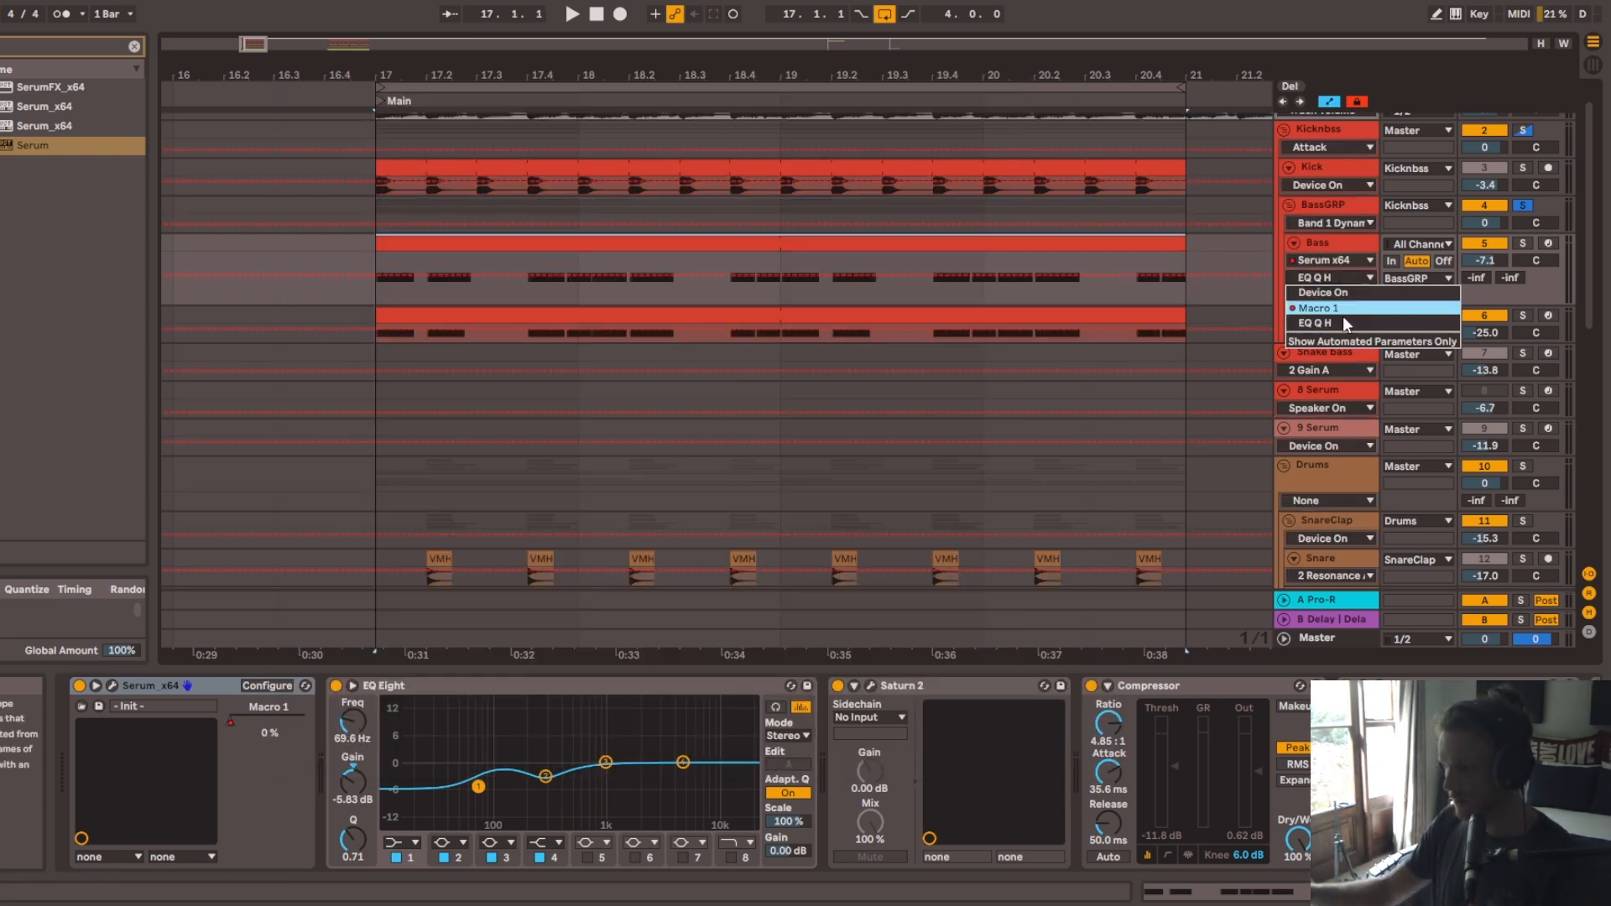
pyautogui.click(1343, 314)
pyautogui.press('z')
pyautogui.moveTo(228, 541)
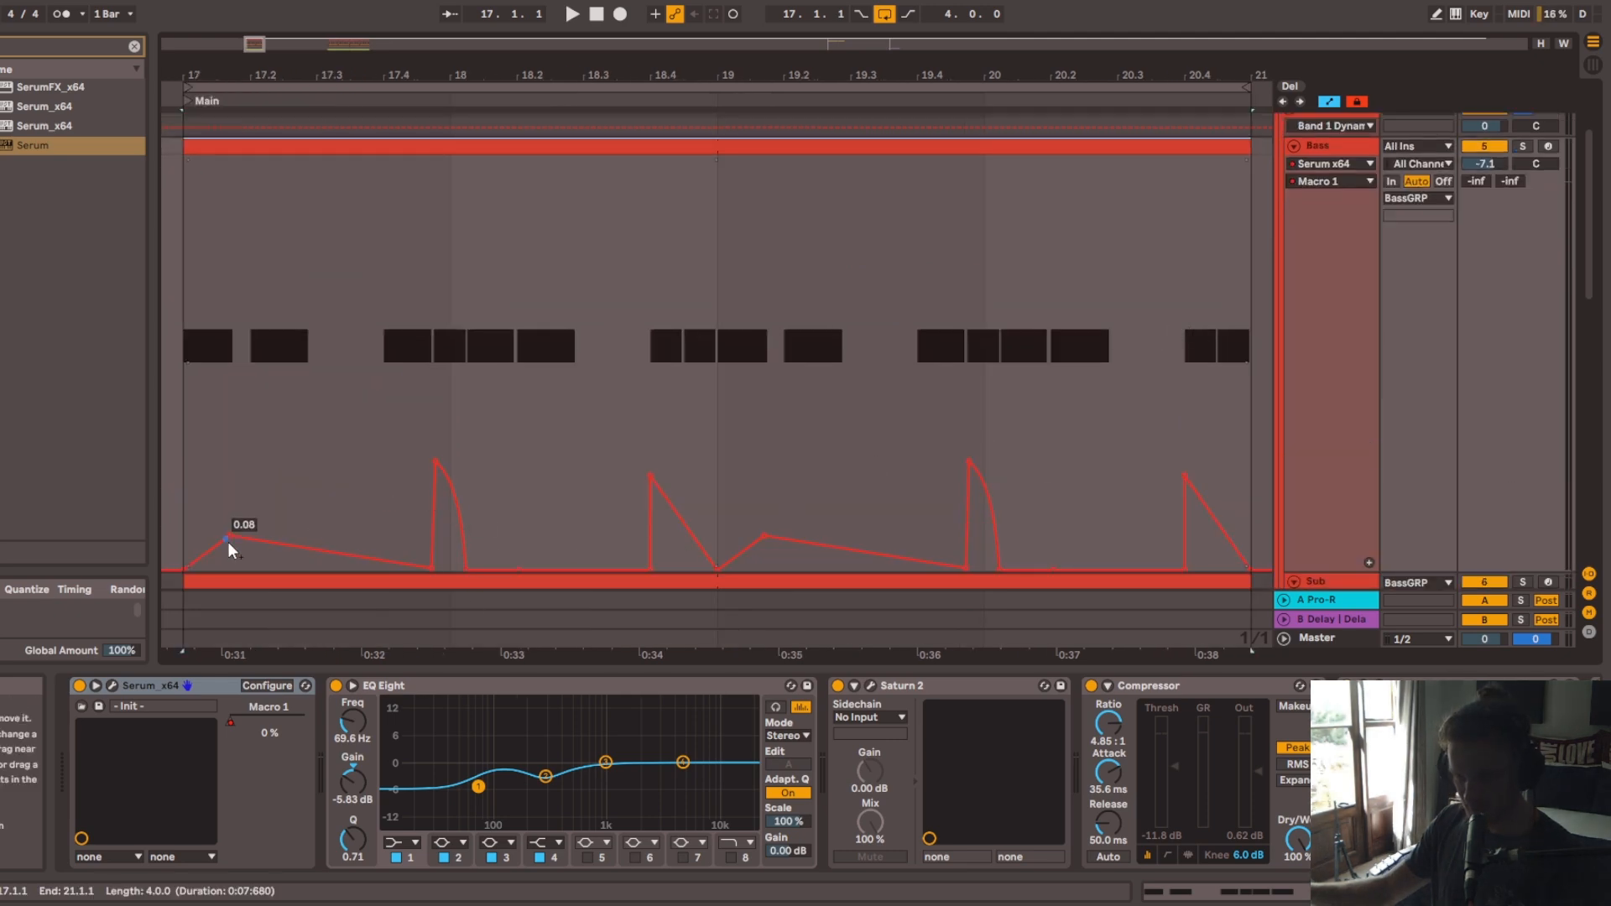
# Step: Reopen the Bass's Serum, audition Macro 1 turned up by hand, and re-enable its overridden automation
pyautogui.click(113, 685)
pyautogui.press('space')
pyautogui.moveTo(309, 506); pyautogui.dragTo(376, 342)
pyautogui.press('space')
pyautogui.click(696, 15)
# Step: Play the loop with the Serum window moved clear of the Macro 1 automation curve
pyautogui.press('space')
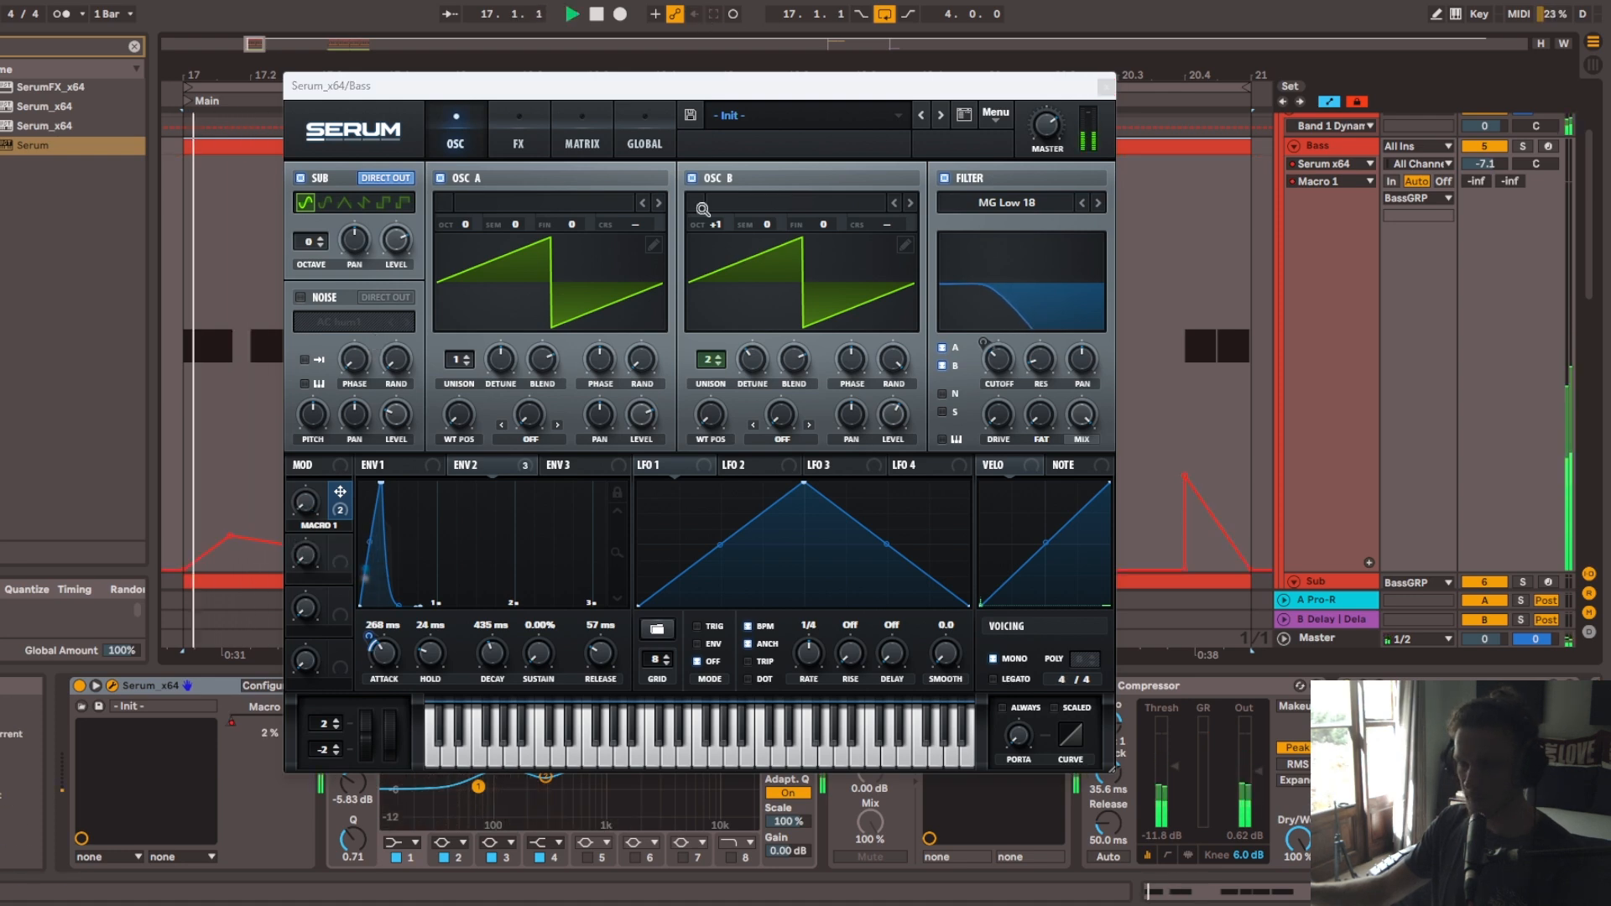
pyautogui.moveTo(714, 89); pyautogui.dragTo(1078, 242)
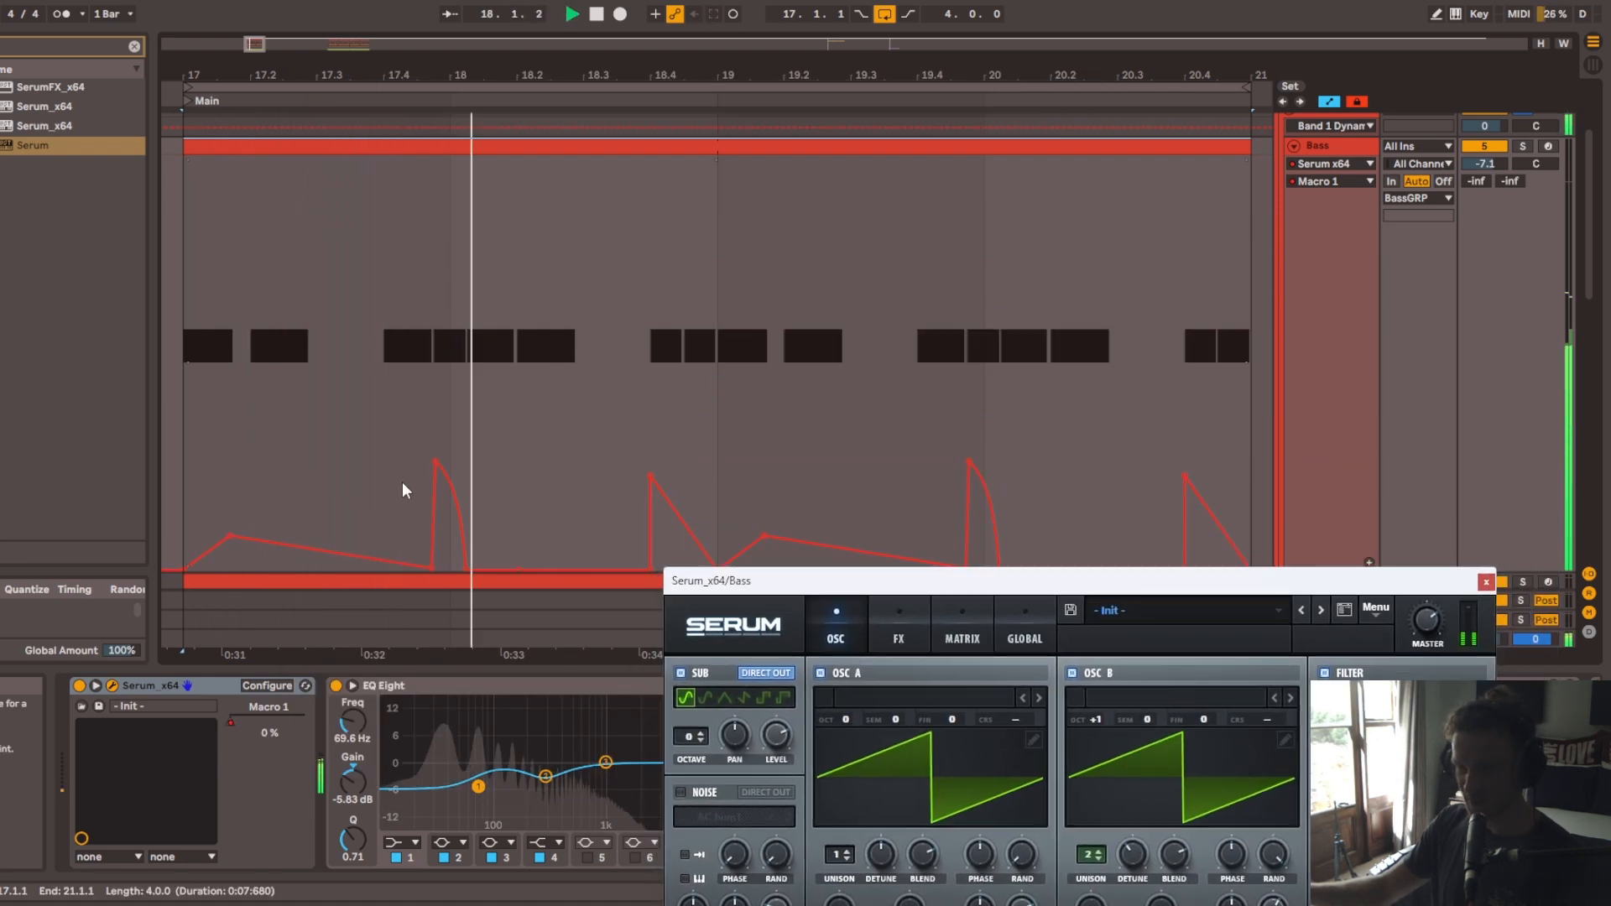
# Step: Close the Bass's Serum and play the loop to follow its Macro 1 automation curve across all four bars
pyautogui.moveTo(813, 586); pyautogui.dragTo(775, 510)
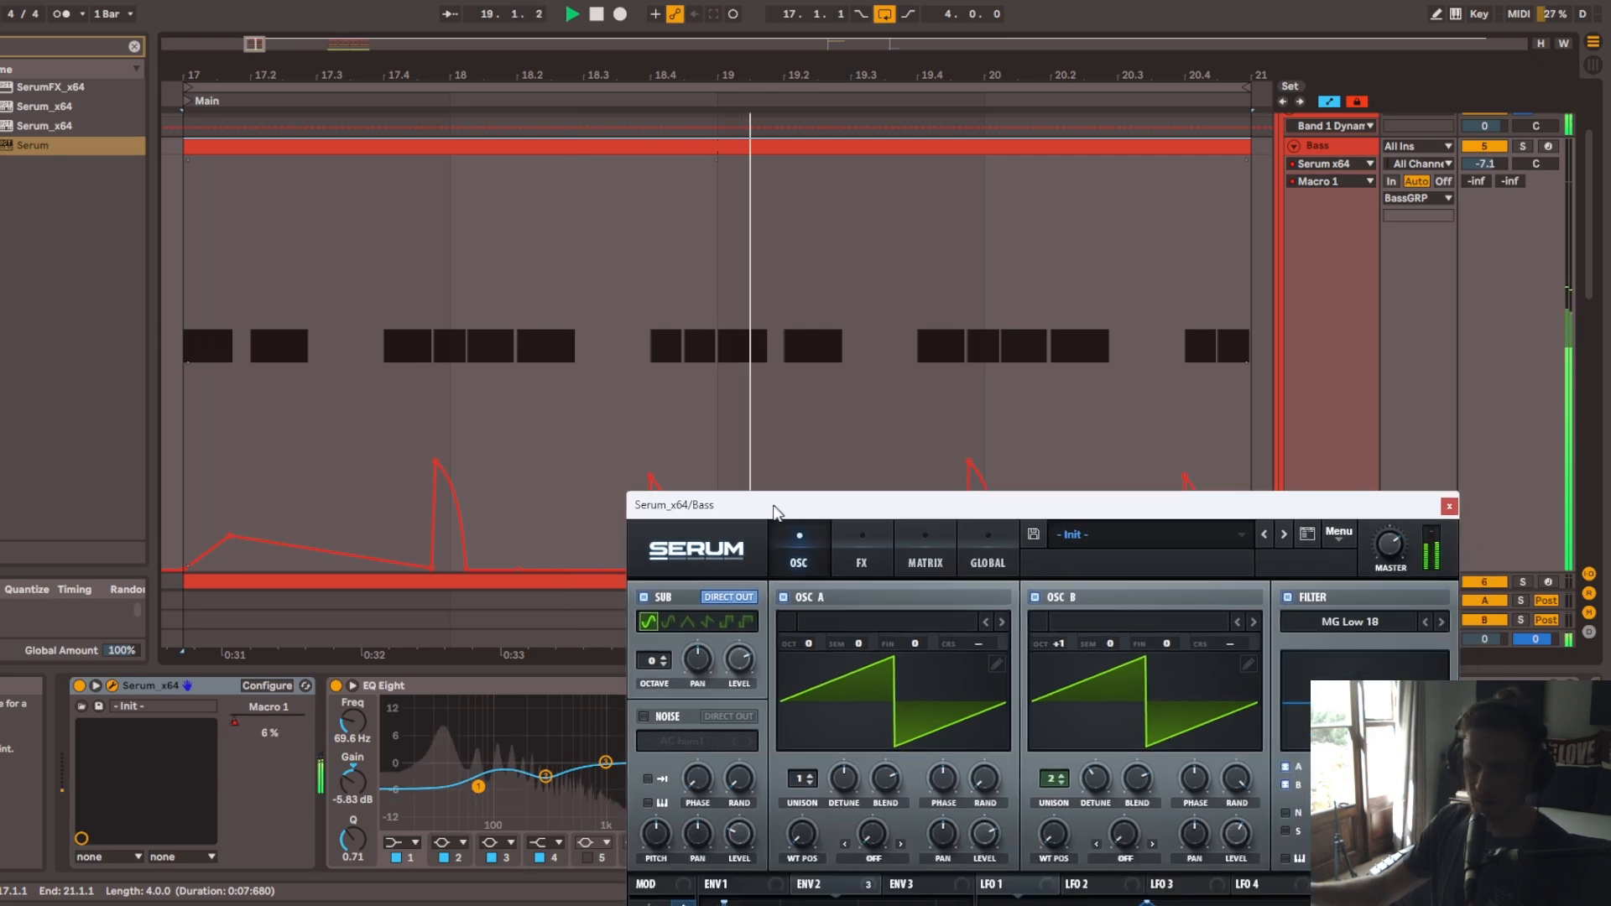
pyautogui.press('space')
pyautogui.click(1449, 506)
pyautogui.press('space')
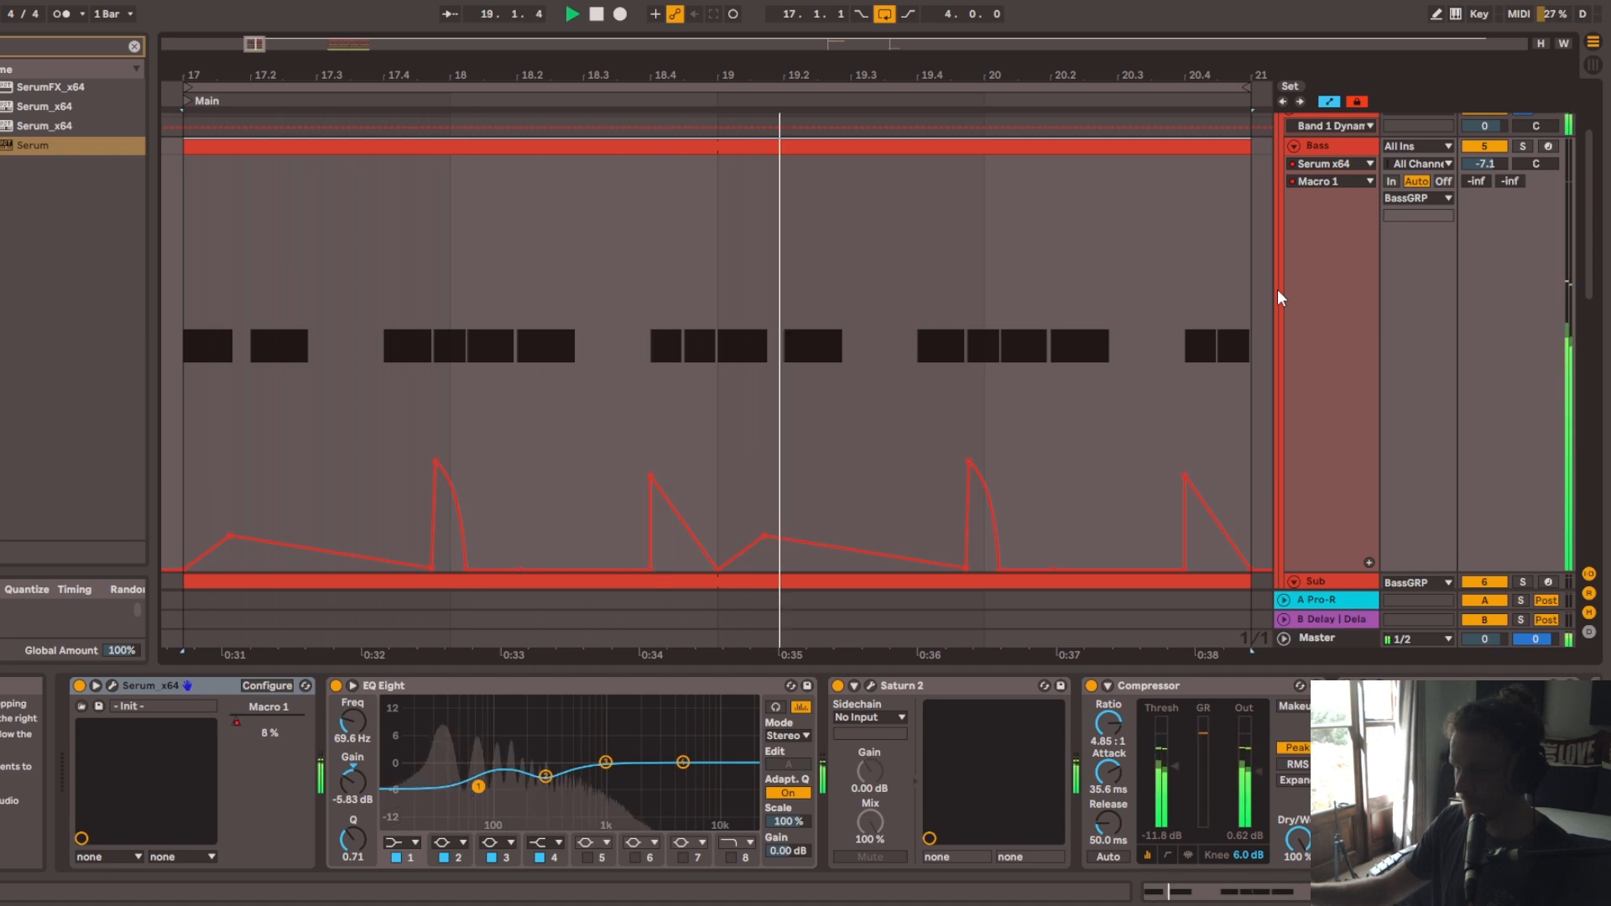
pyautogui.moveTo(741, 73); pyautogui.dragTo(742, 68)
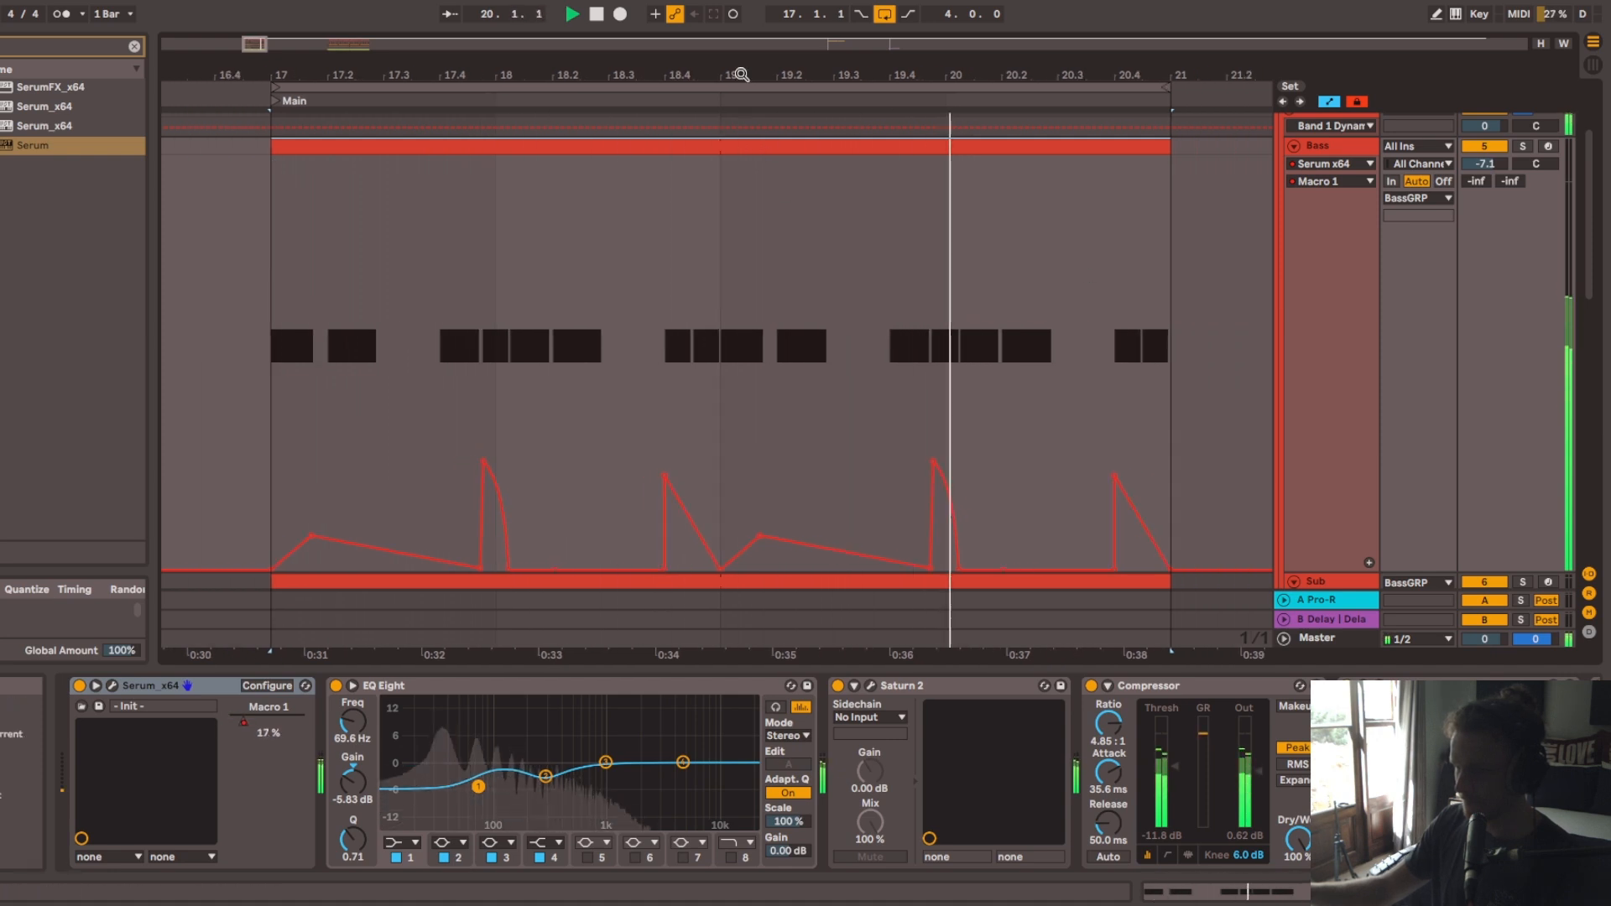
# Step: Open the Bass's MIDI clip unfolded to examine its note pattern during playback, and return to the track's devices
pyautogui.doubleClick(766, 147)
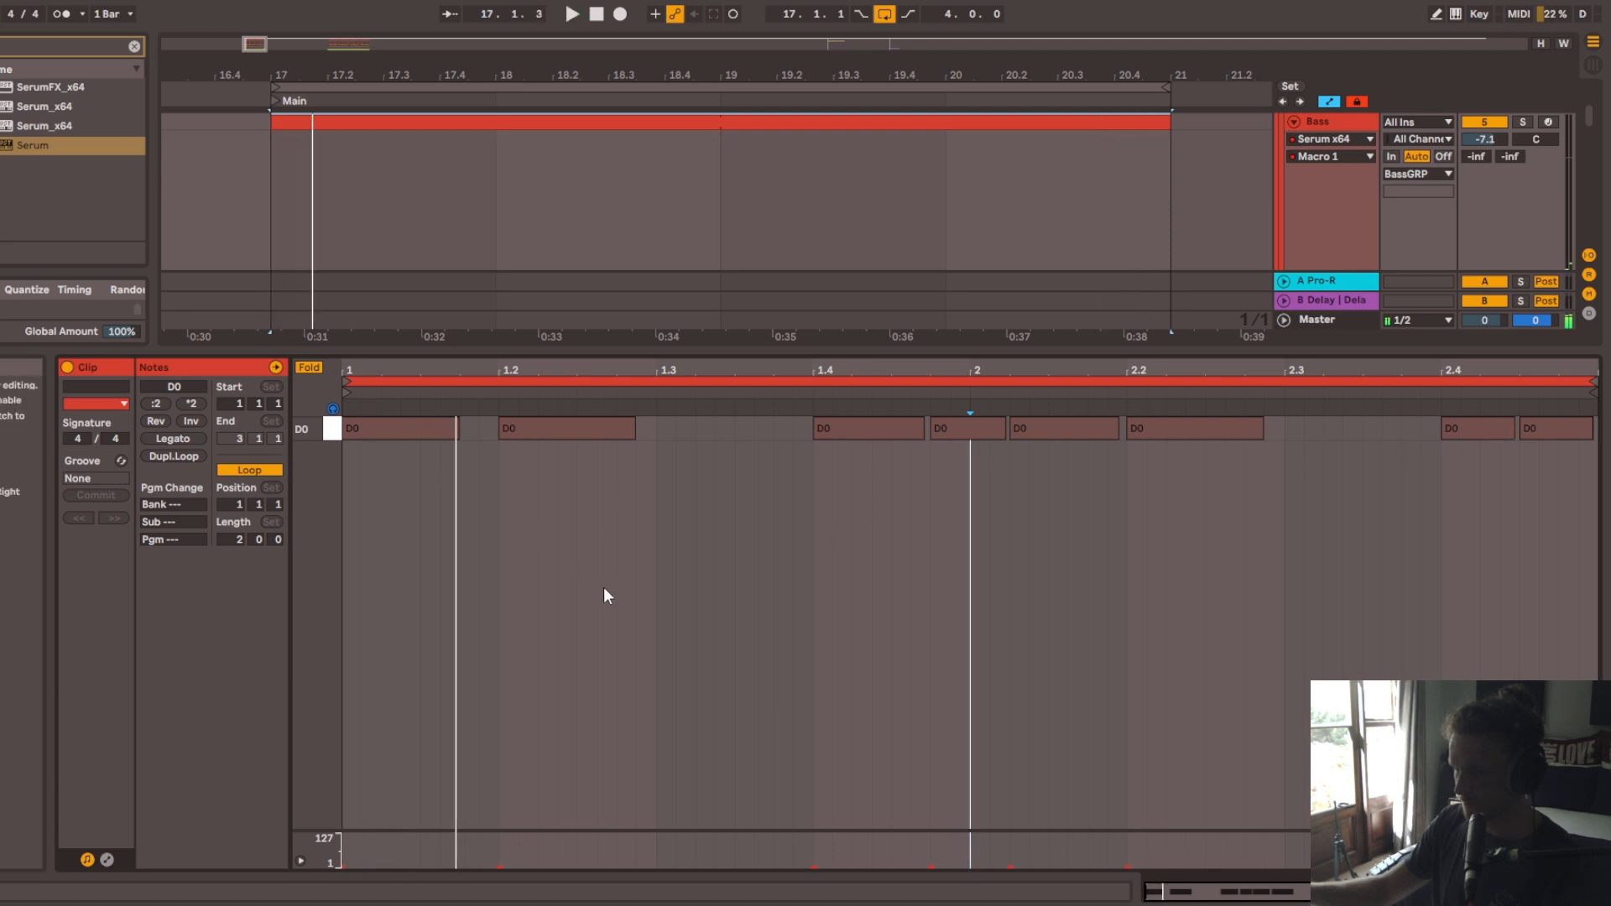
pyautogui.click(309, 368)
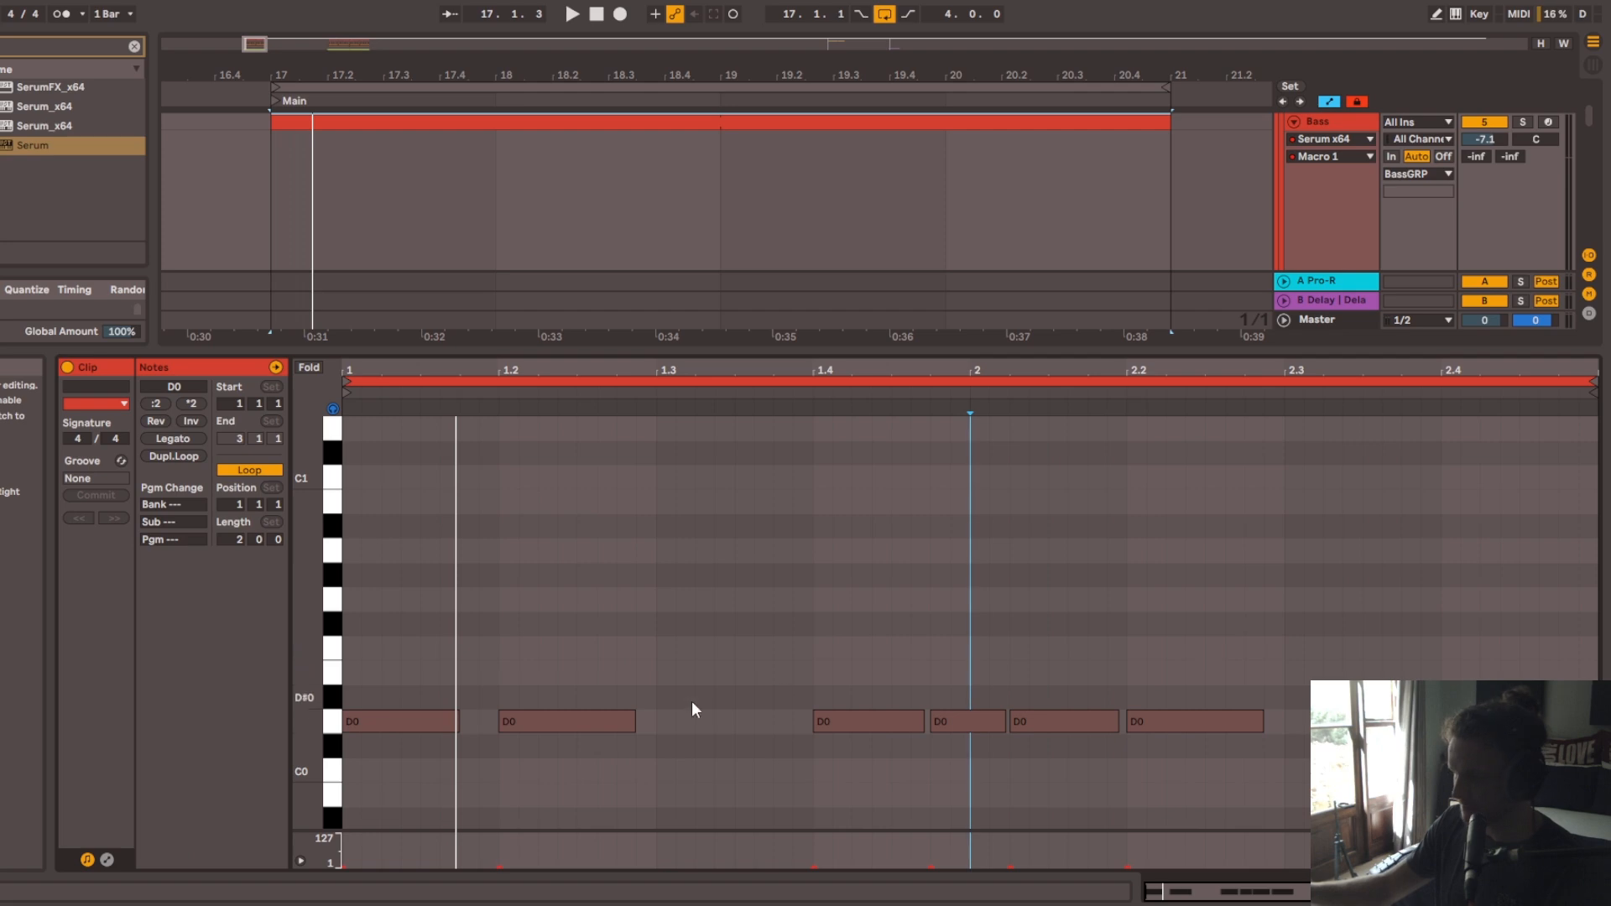
pyautogui.press('space')
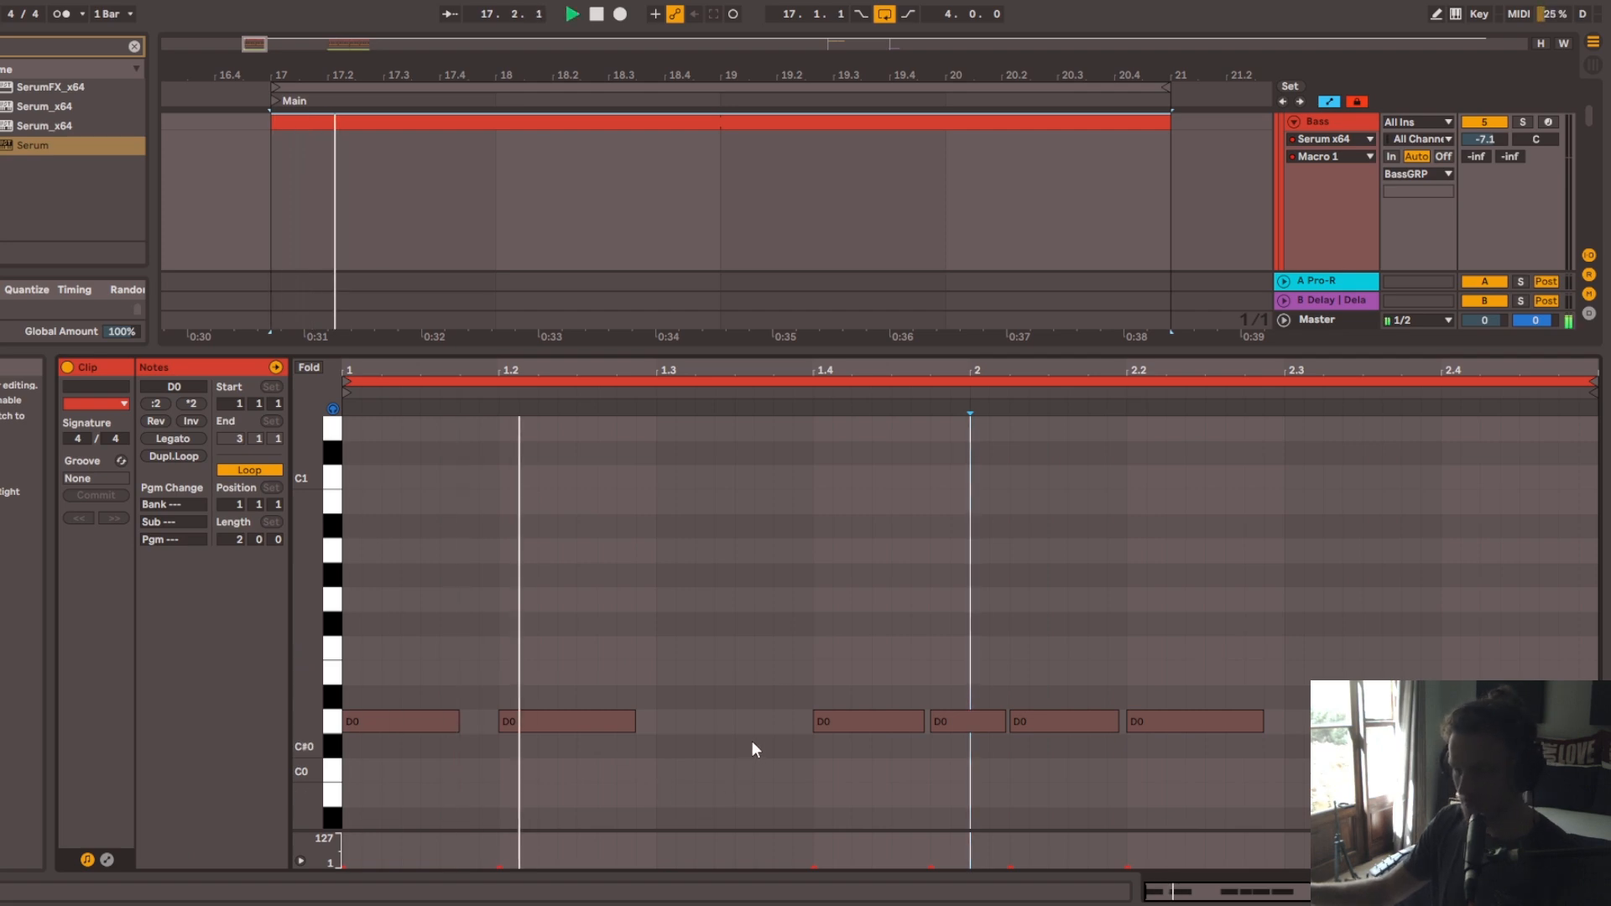
pyautogui.hotkey('shift', 'Tab')
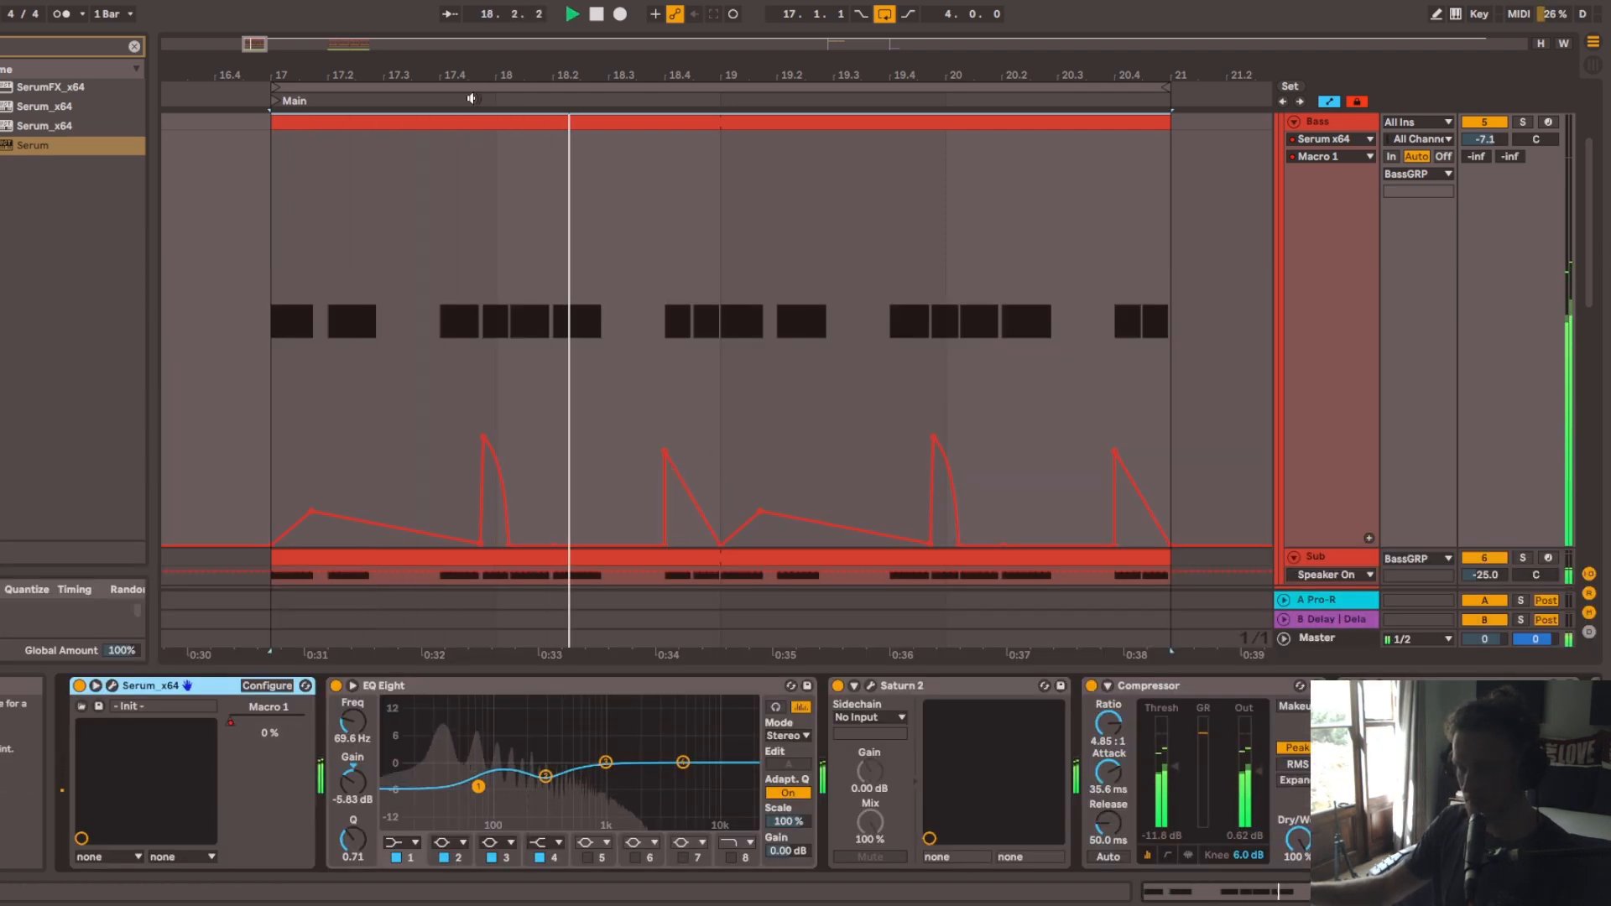
# Step: Try flattening the Bass's Macro 1 automation peak just before bar 18, and audition the loop without it
pyautogui.press('space')
pyautogui.press('+')
pyautogui.press('+')
pyautogui.press('+')
pyautogui.press('+')
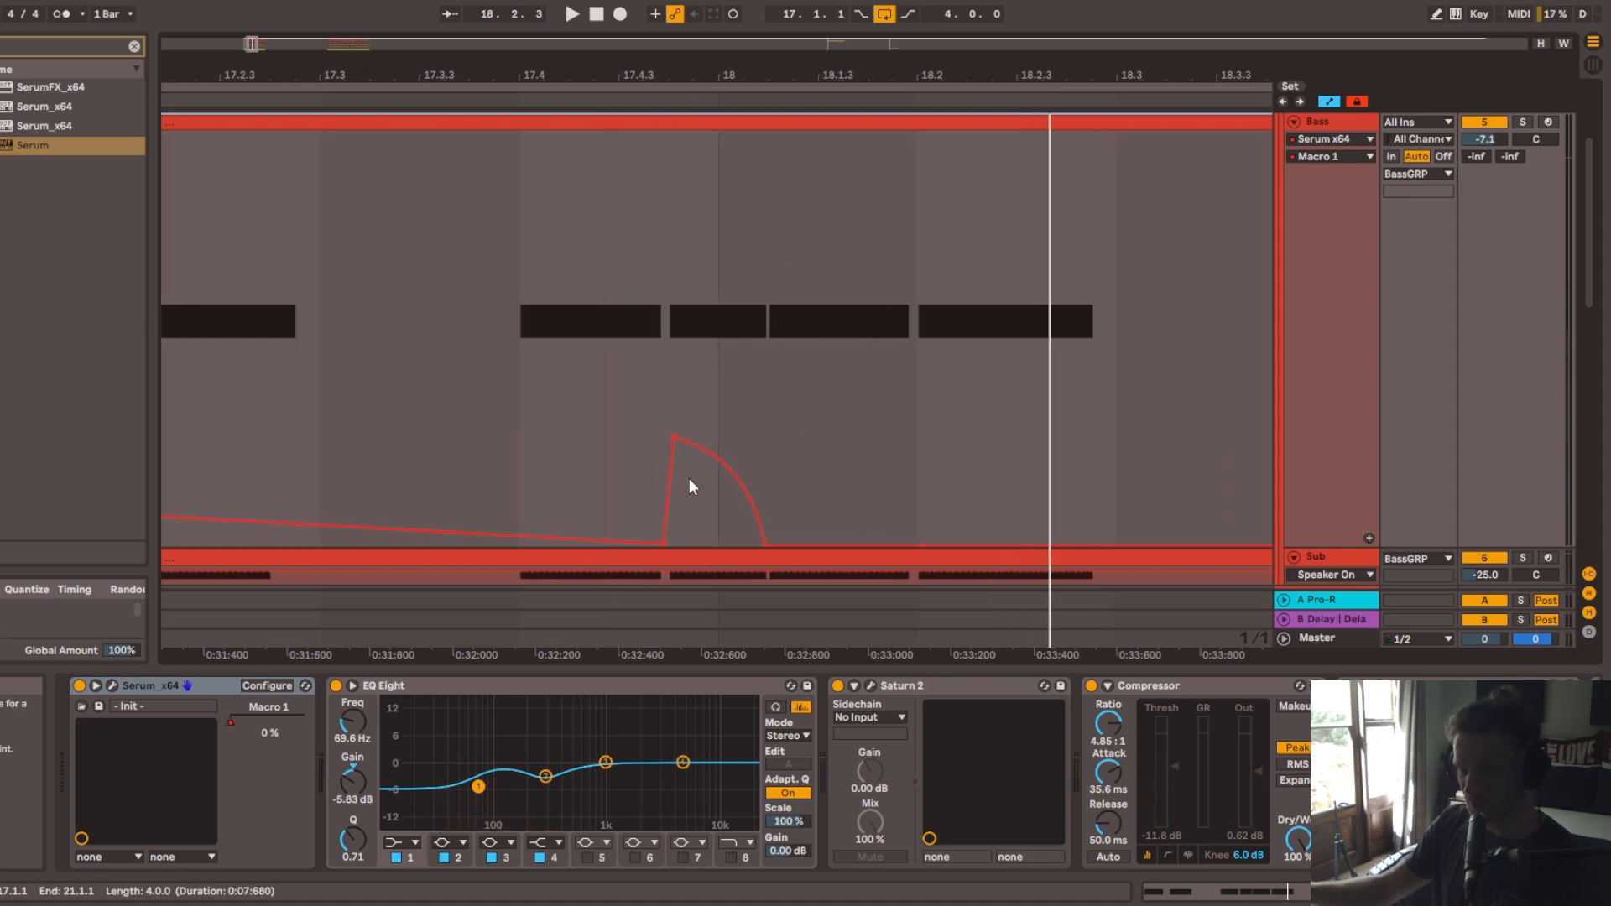
pyautogui.moveTo(675, 437); pyautogui.dragTo(671, 545)
pyautogui.press('space')
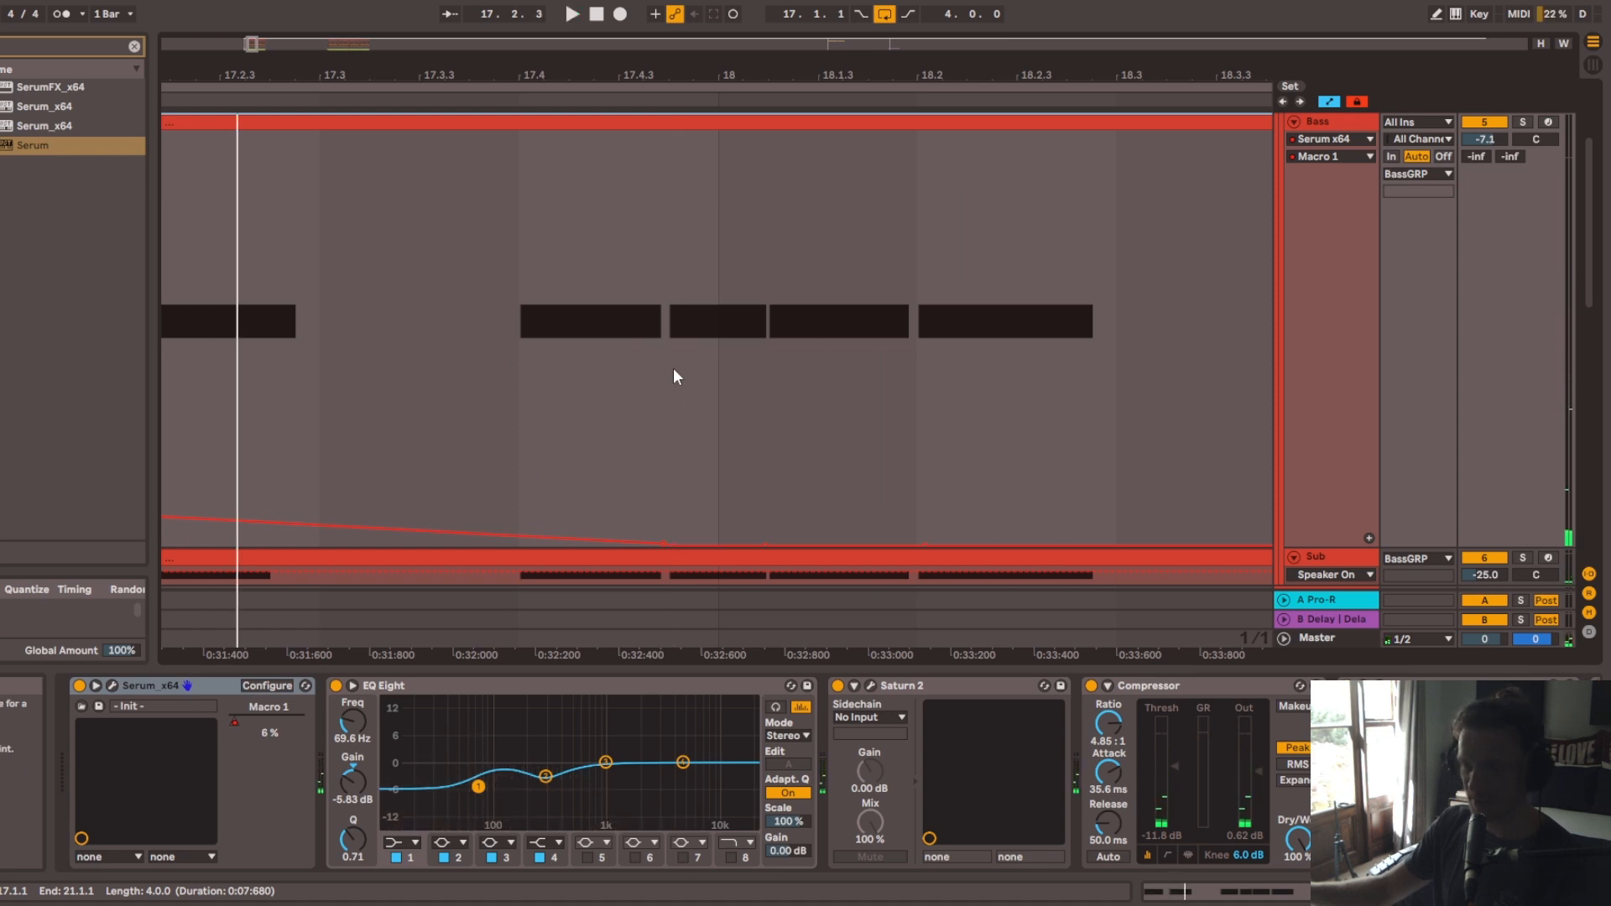
pyautogui.press('-')
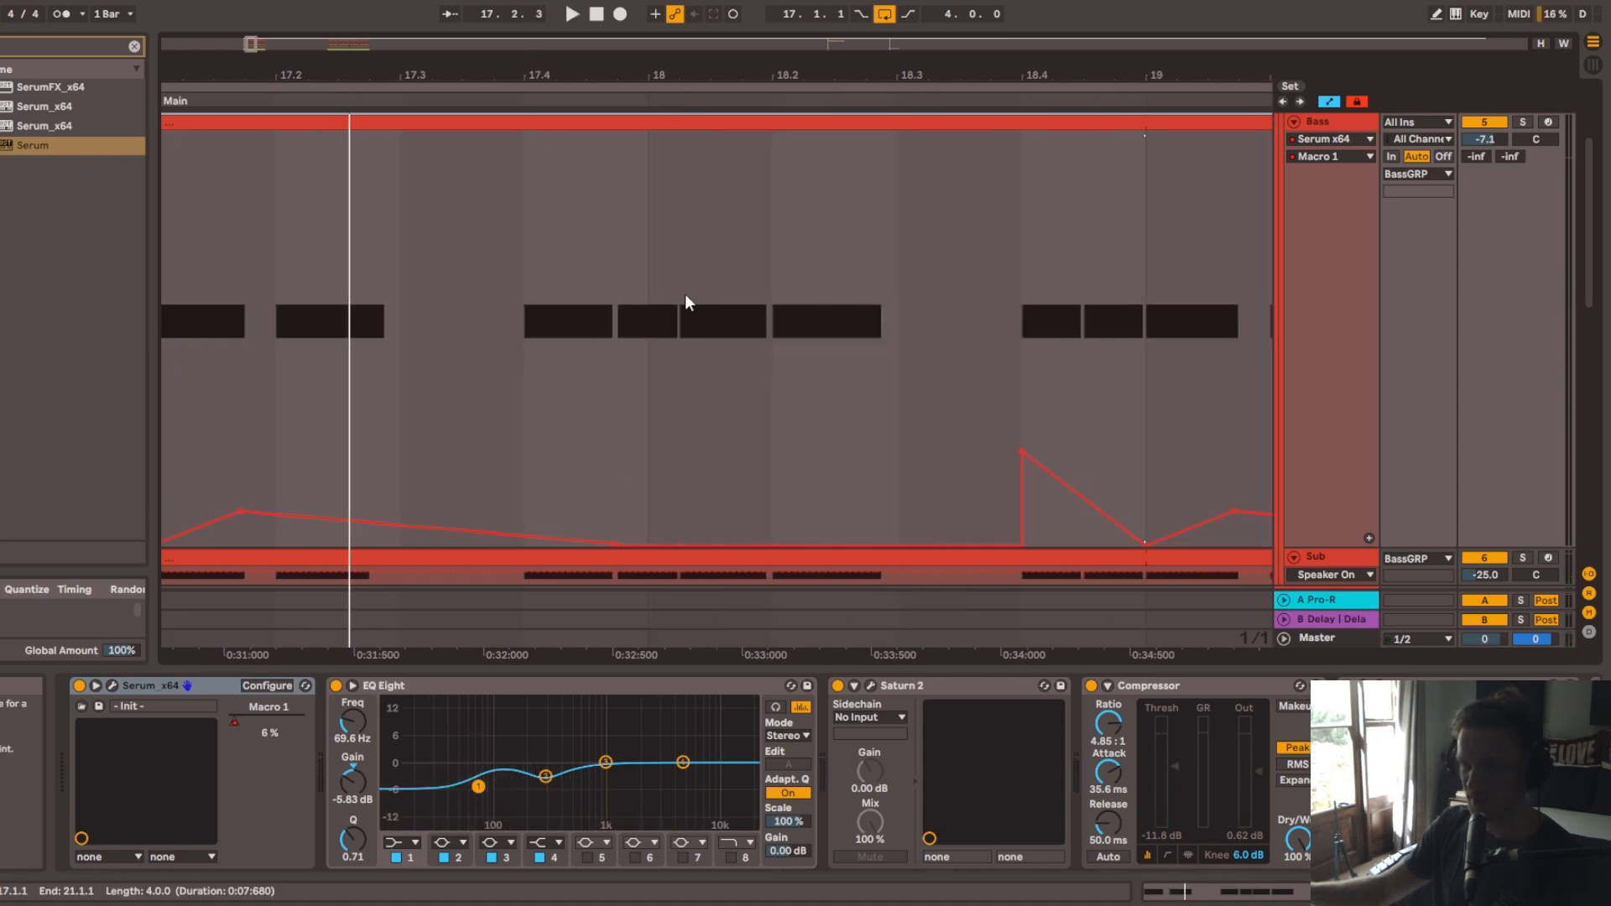
pyautogui.click(506, 100)
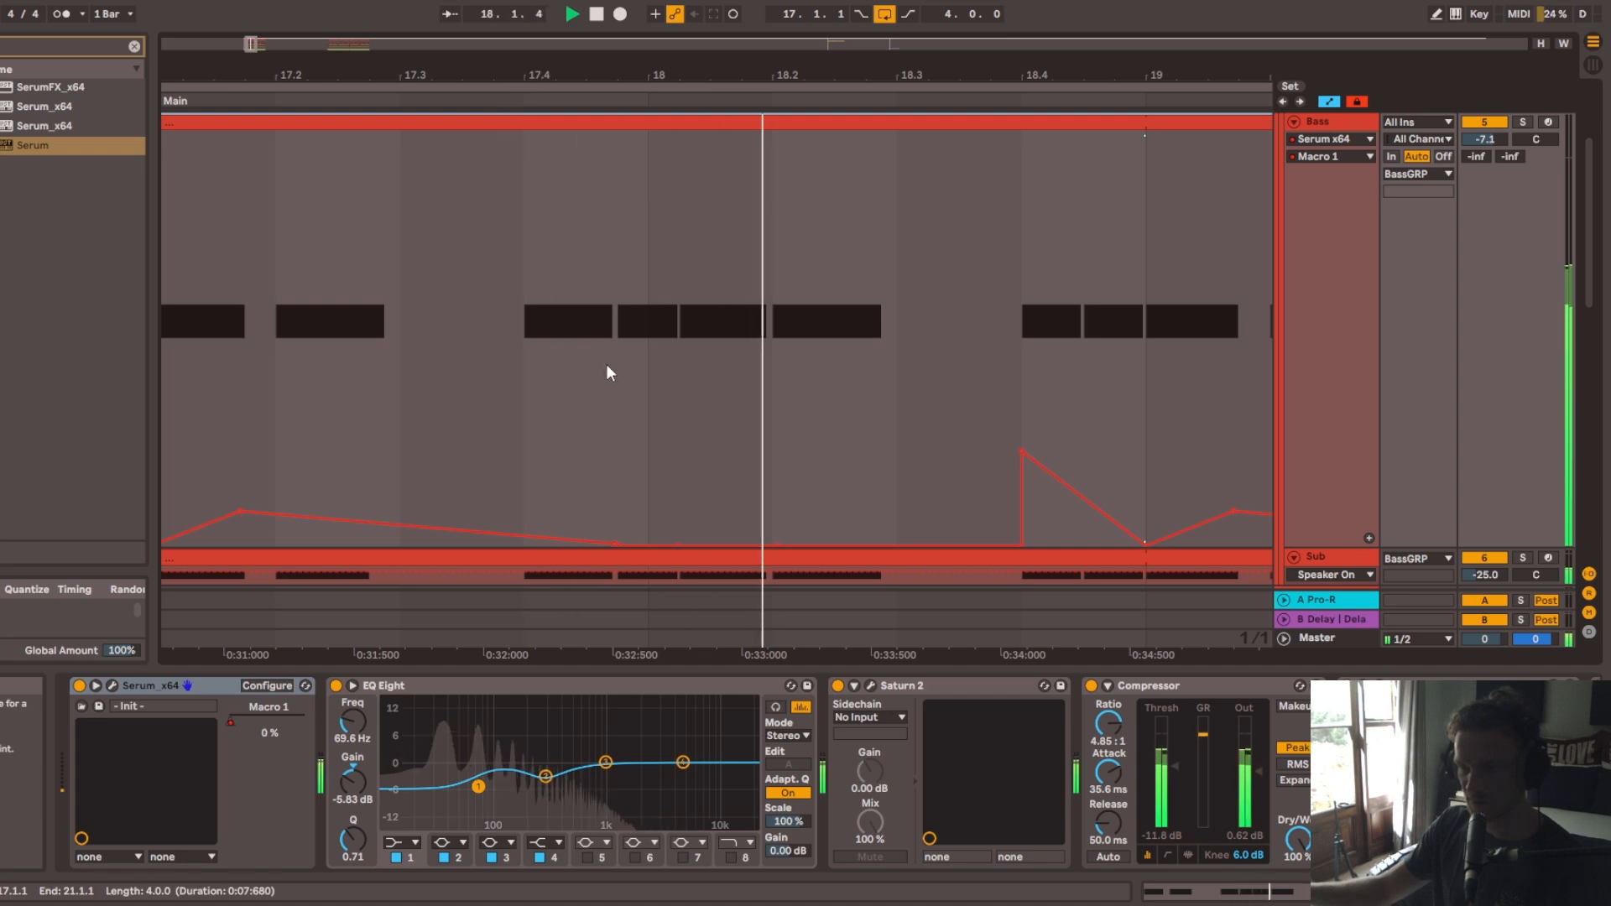
# Step: Undo the flattening of the Macro 1 peak and replay that part of the loop for comparison
pyautogui.press('space')
pyautogui.hotkey('ctrl', 'z')
pyautogui.click(512, 104)
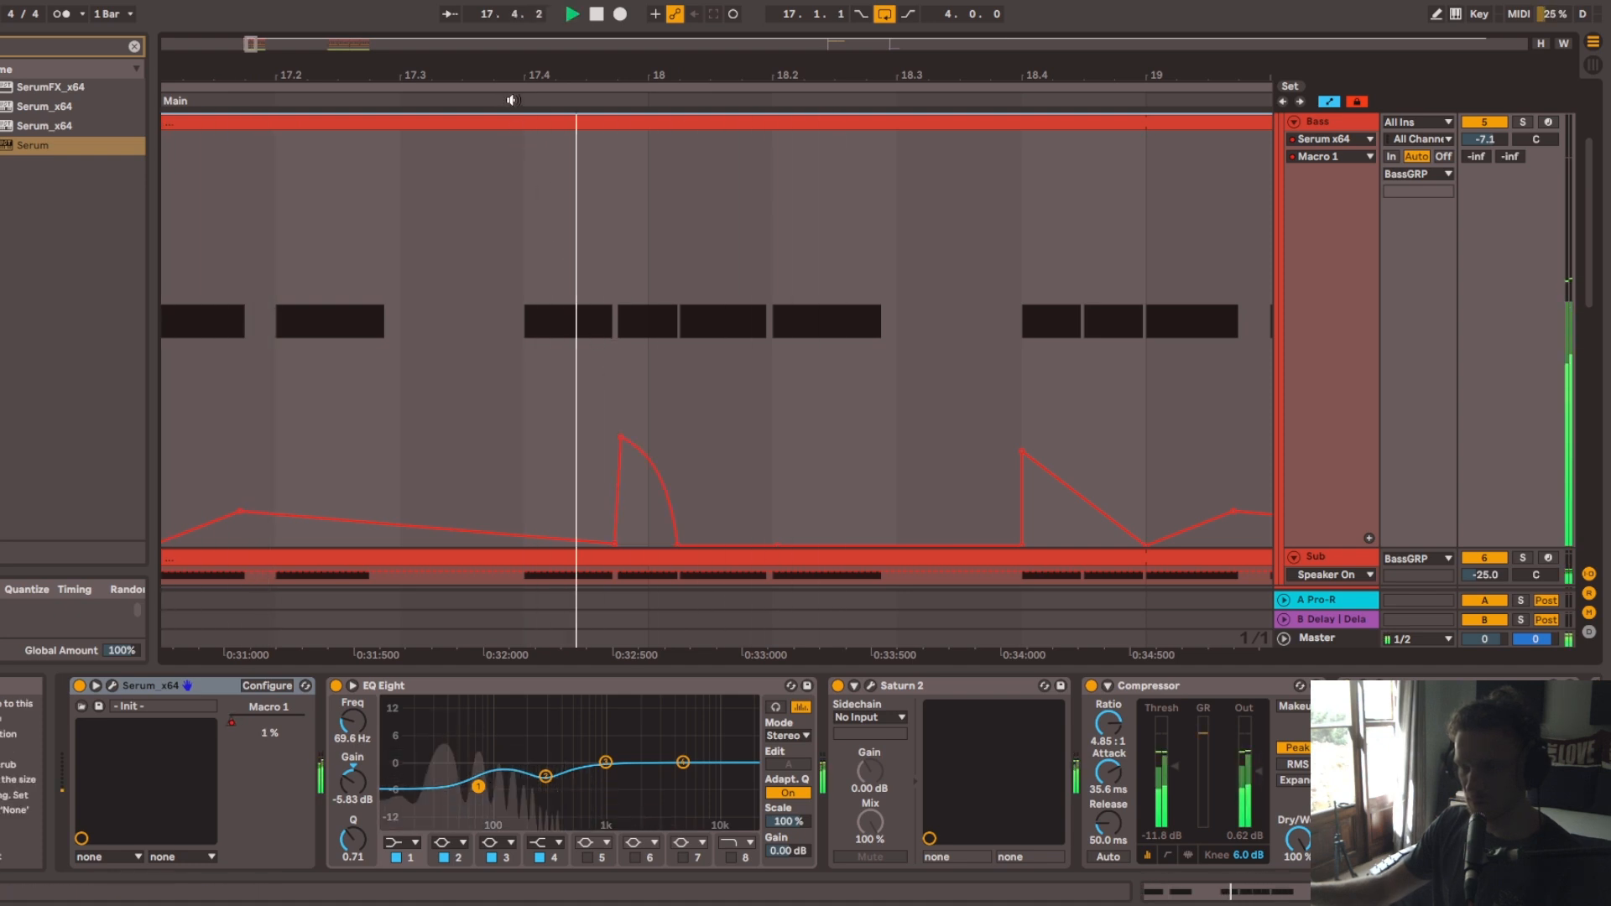
# Step: Show all tracks at fitted height around the Main loop, and compare the device chains of the Sub and Bass
pyautogui.moveTo(536, 70); pyautogui.dragTo(535, 65)
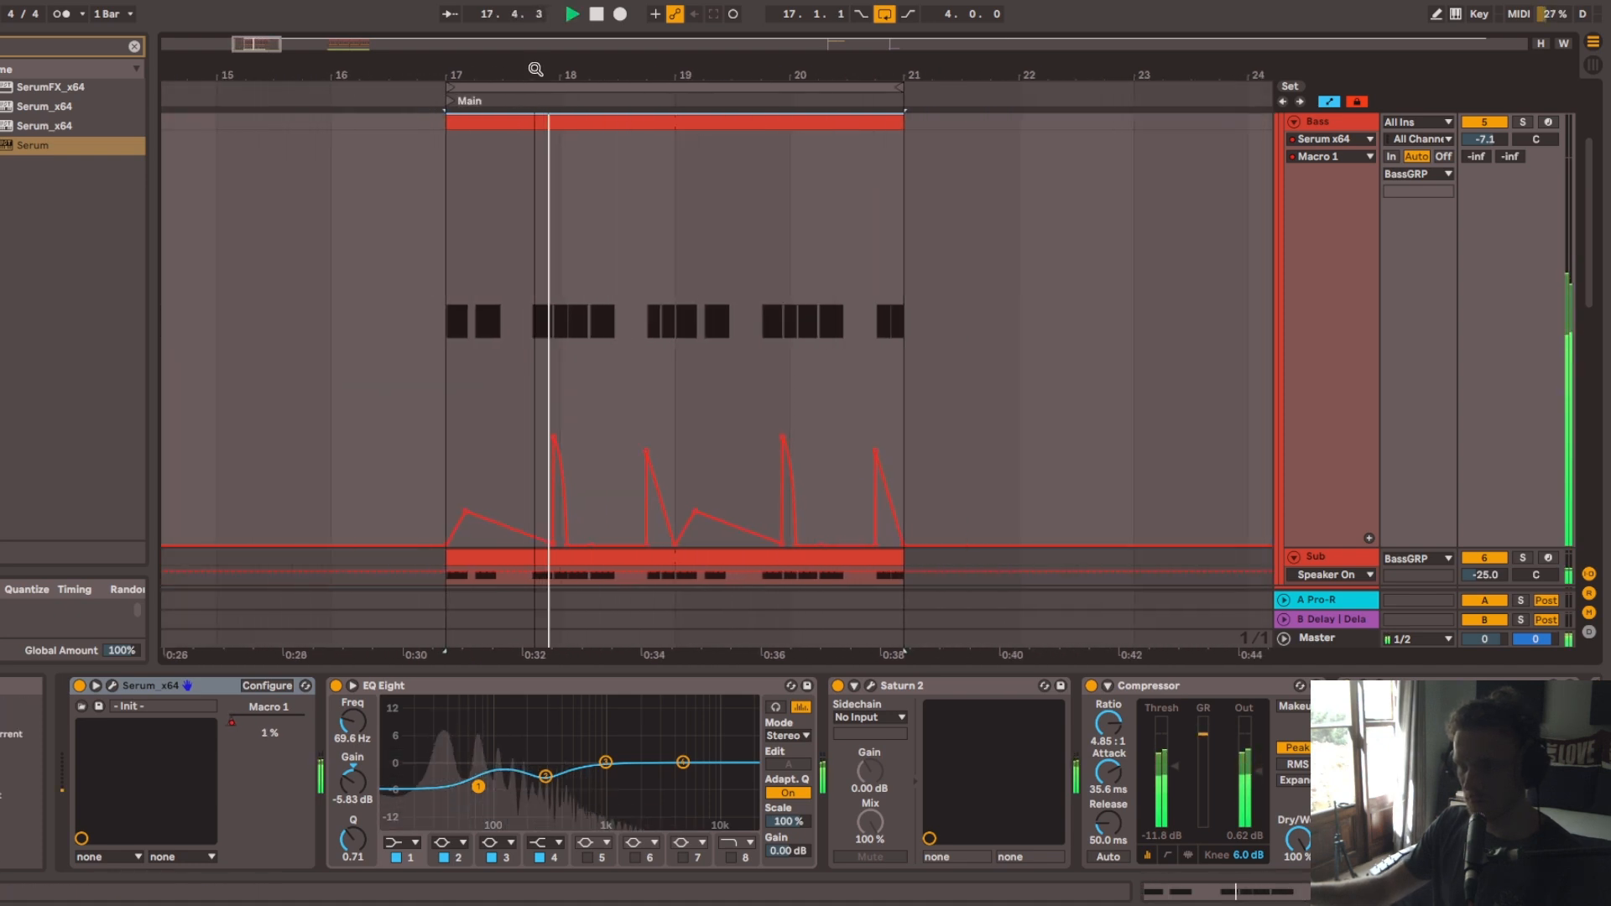
pyautogui.press('h')
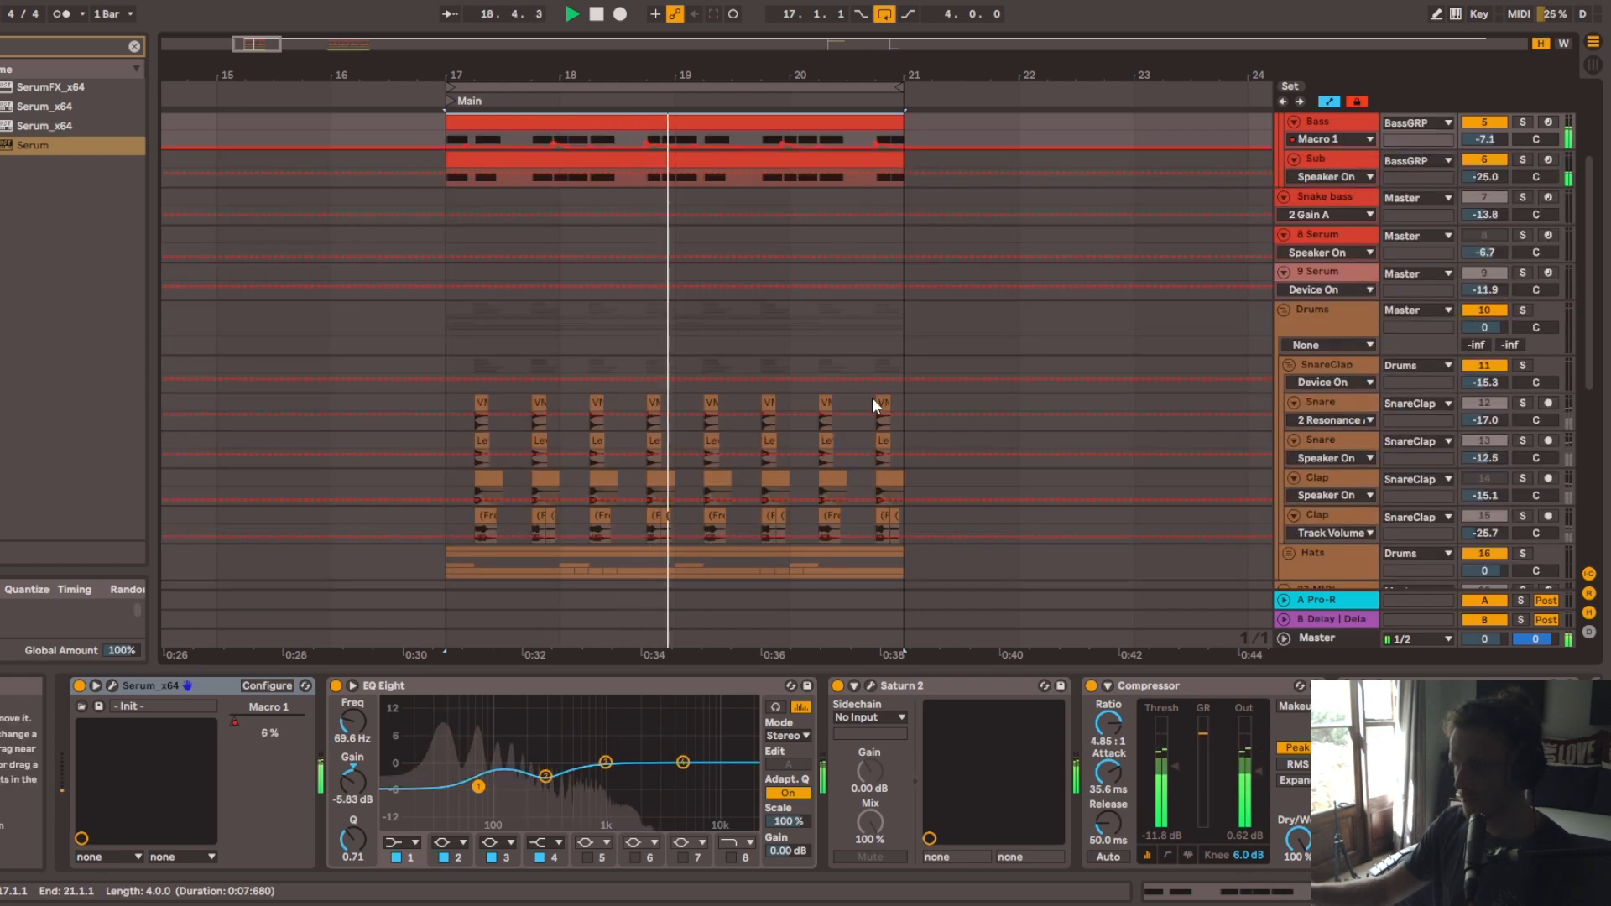
pyautogui.scroll(2, 875, 393)
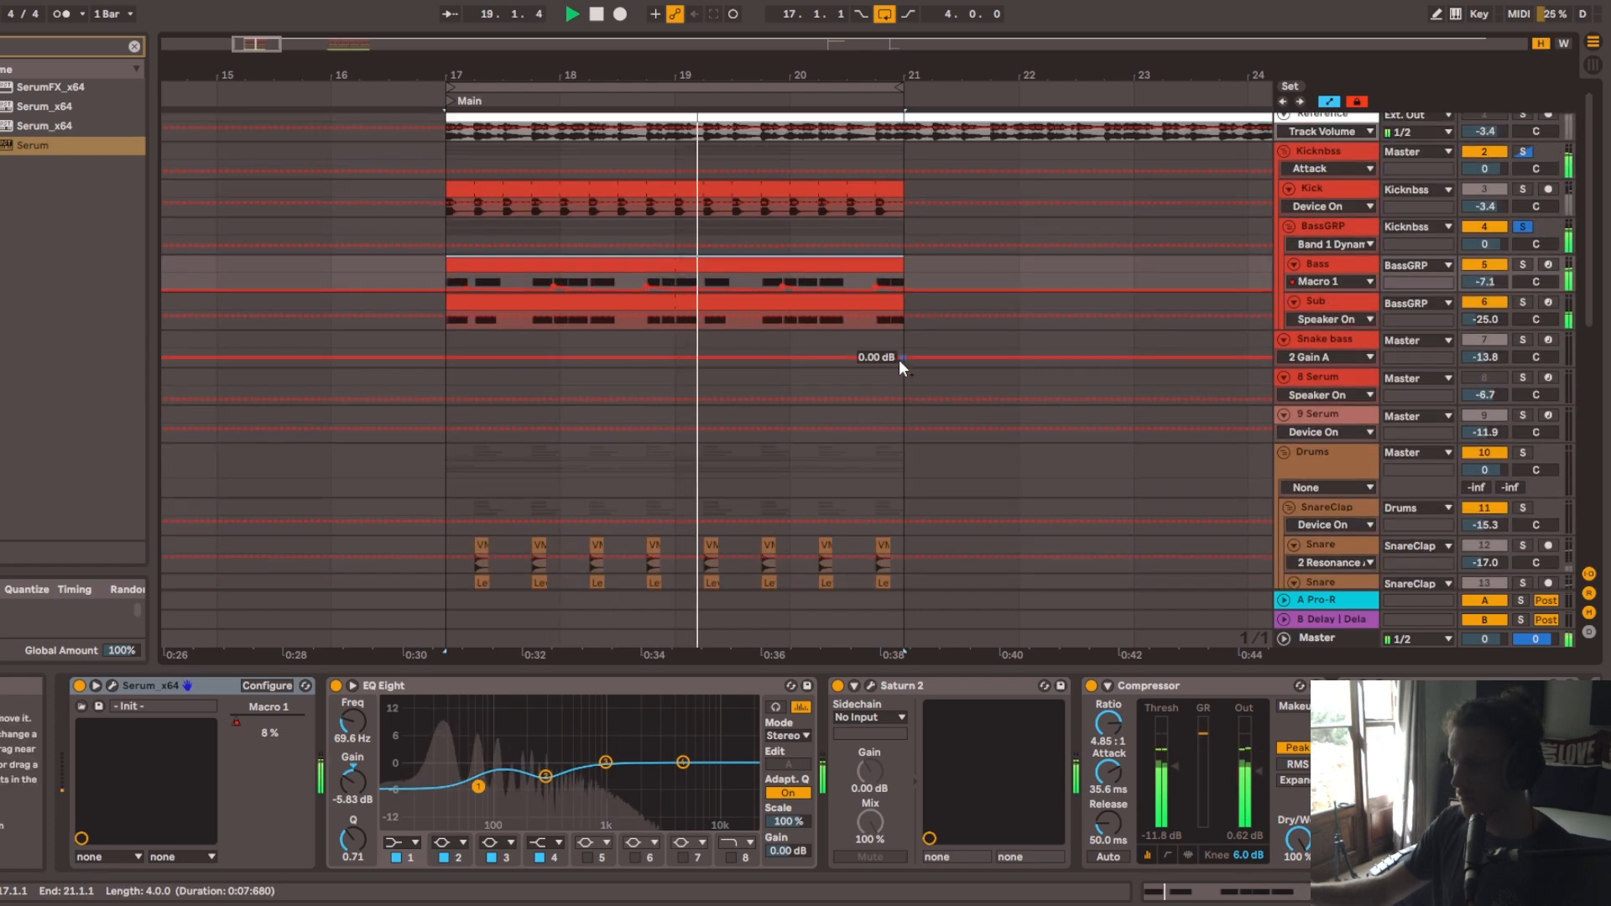
pyautogui.click(1342, 301)
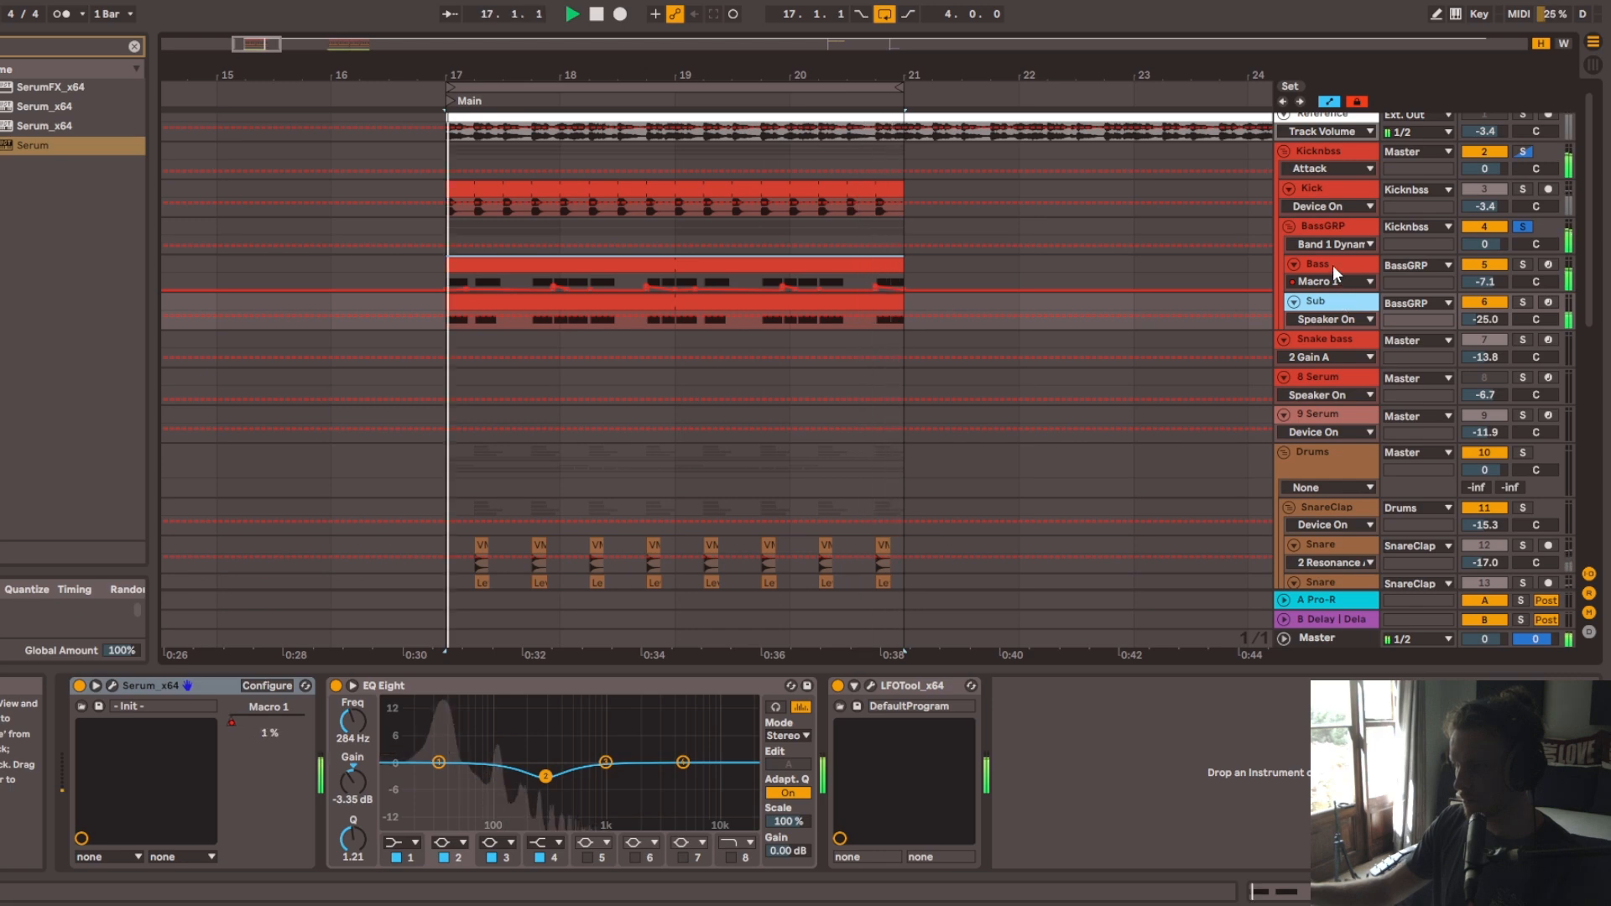
pyautogui.click(1333, 265)
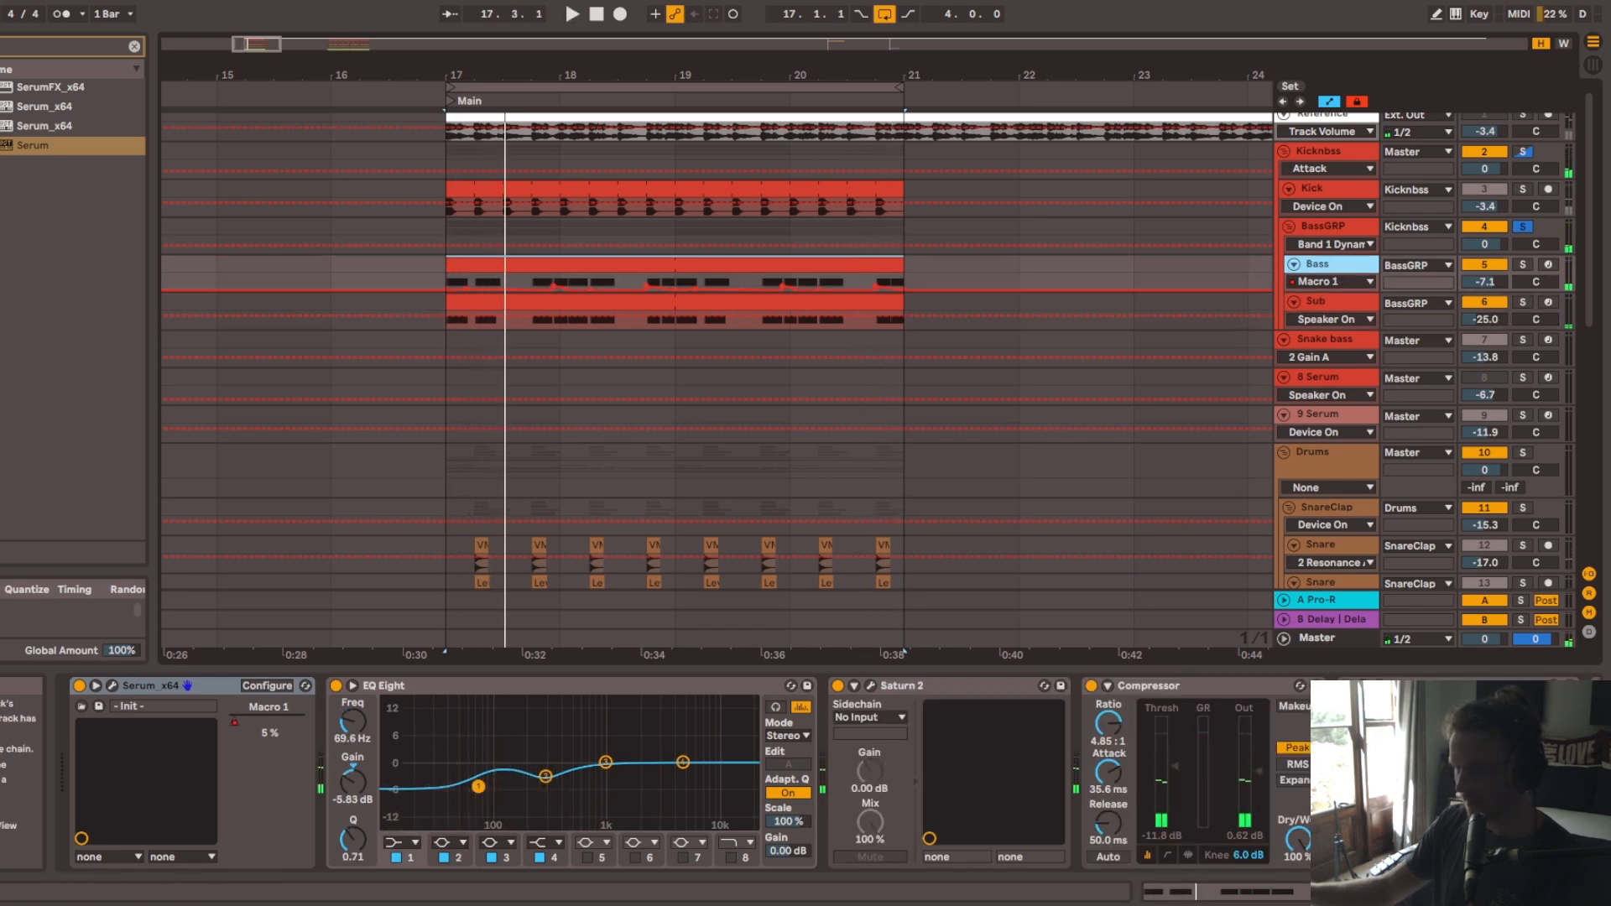
pyautogui.moveTo(1418, 892)
pyautogui.mouseDown()
pyautogui.moveTo(1444, 892)
pyautogui.moveTo(1405, 892)
pyautogui.mouseUp()
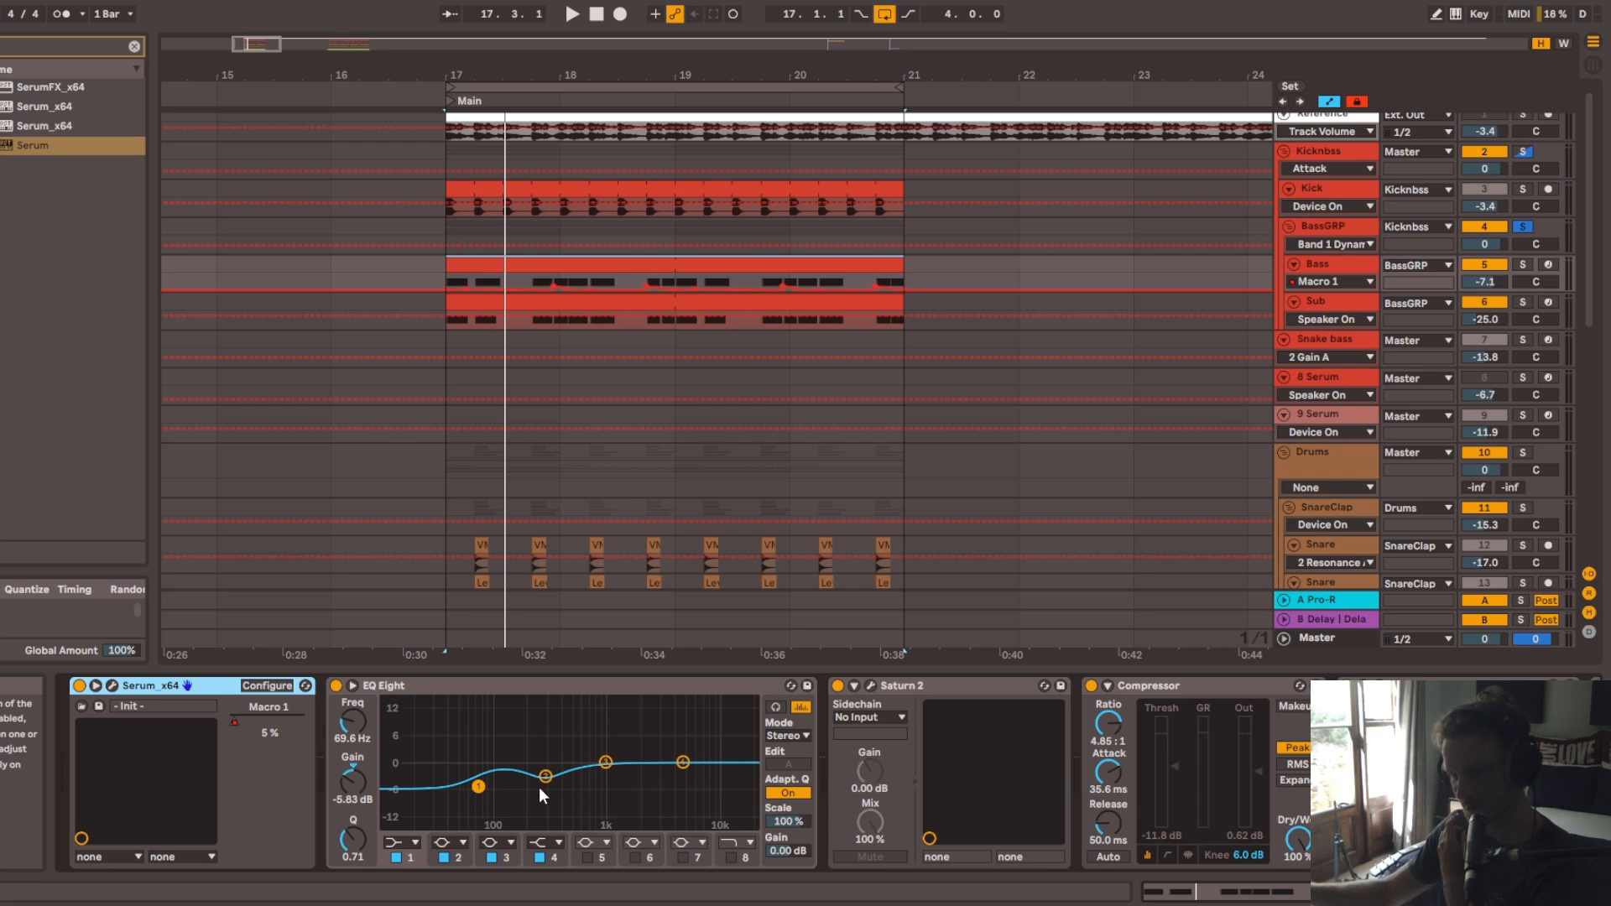
# Step: Solo the Bass, audition the upper Warm Tape band of its first Saturn 2 in isolation, and close the plugin
pyautogui.click(872, 685)
pyautogui.press('space')
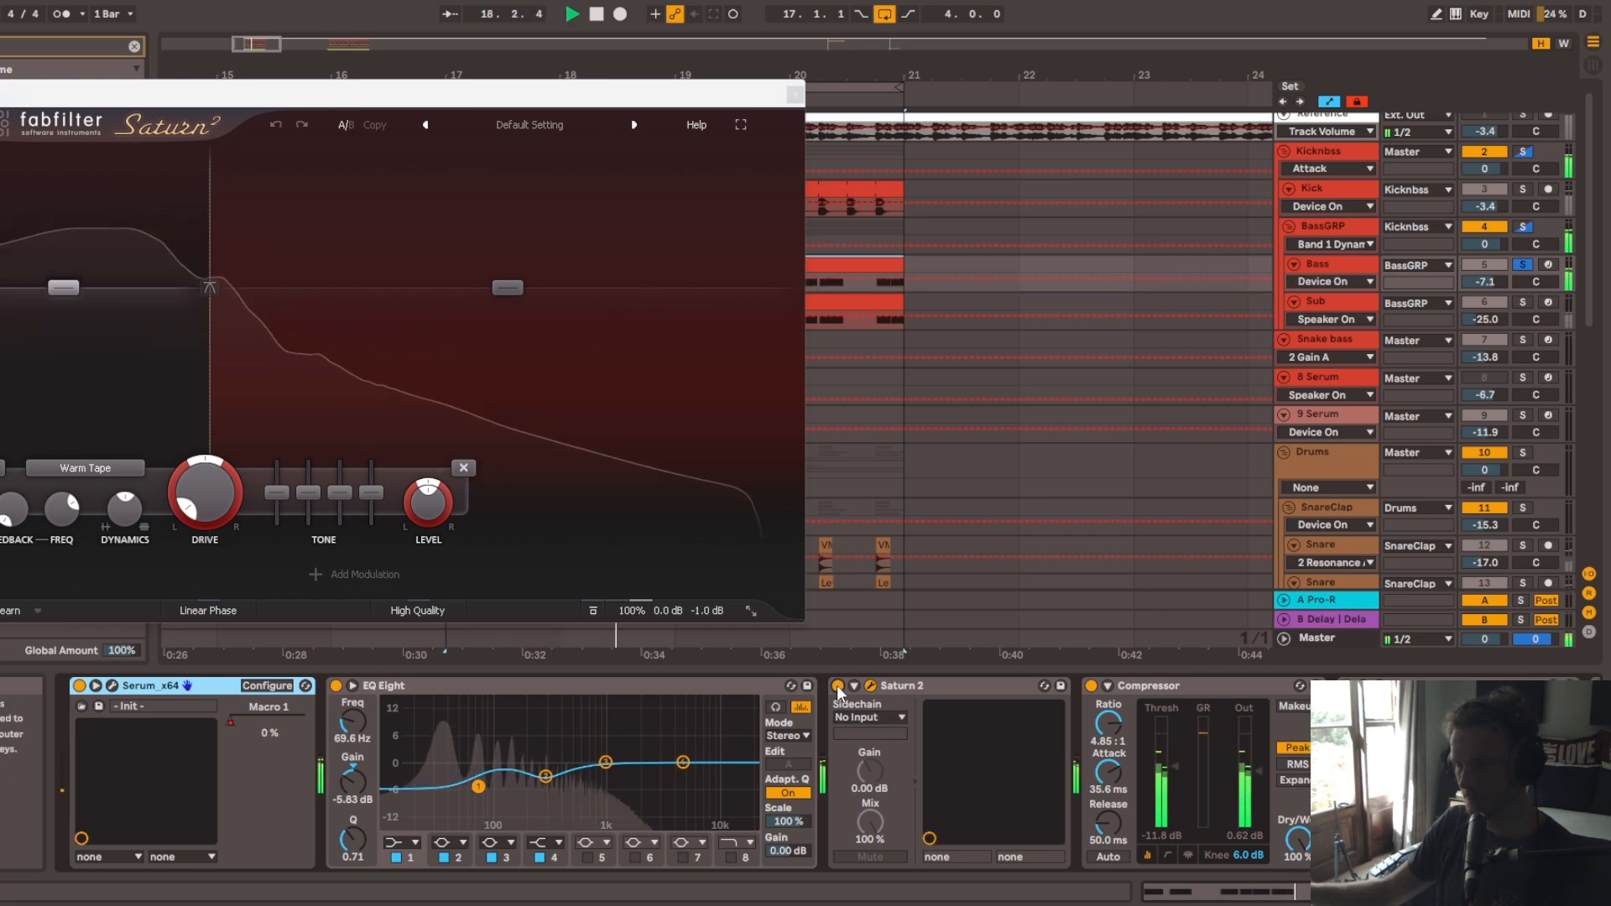
pyautogui.click(227, 153)
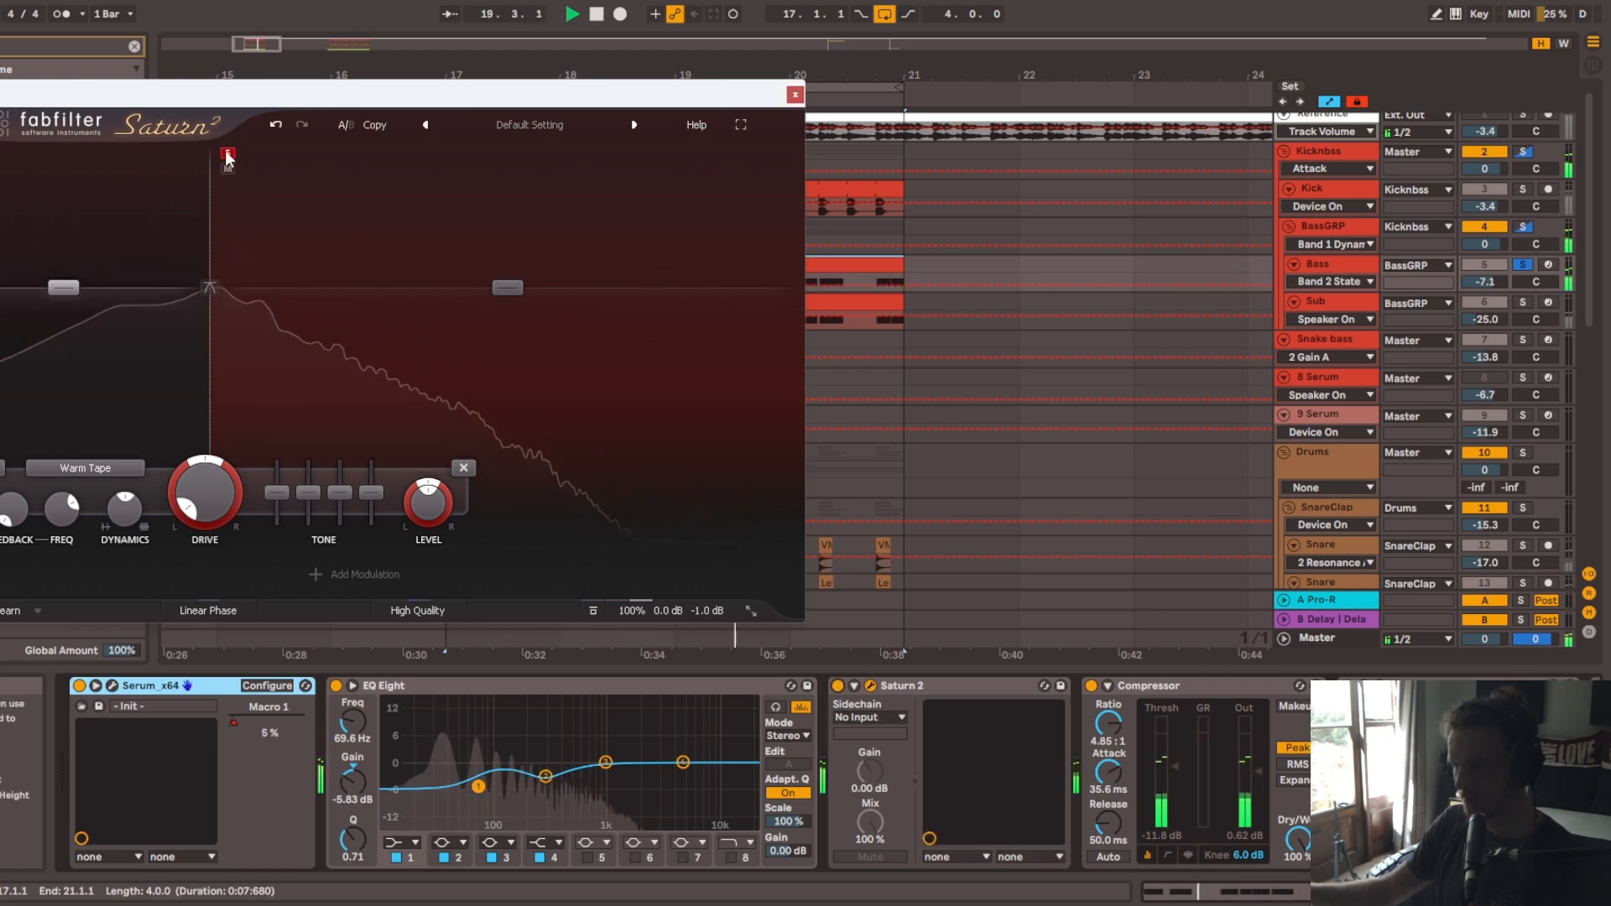
pyautogui.click(326, 400)
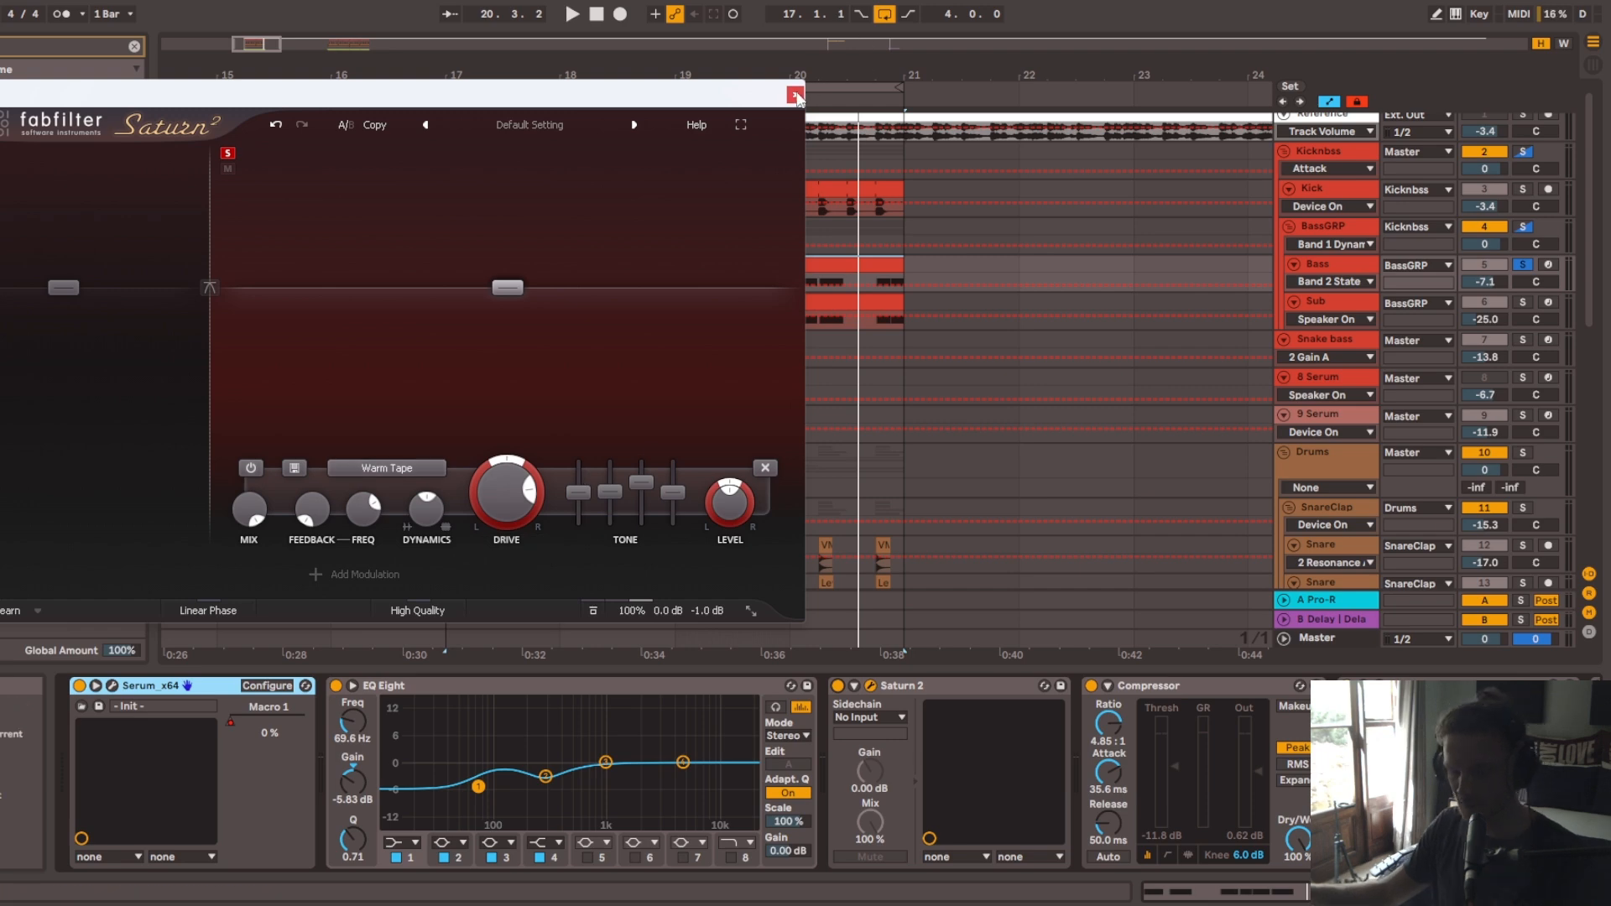
pyautogui.click(794, 95)
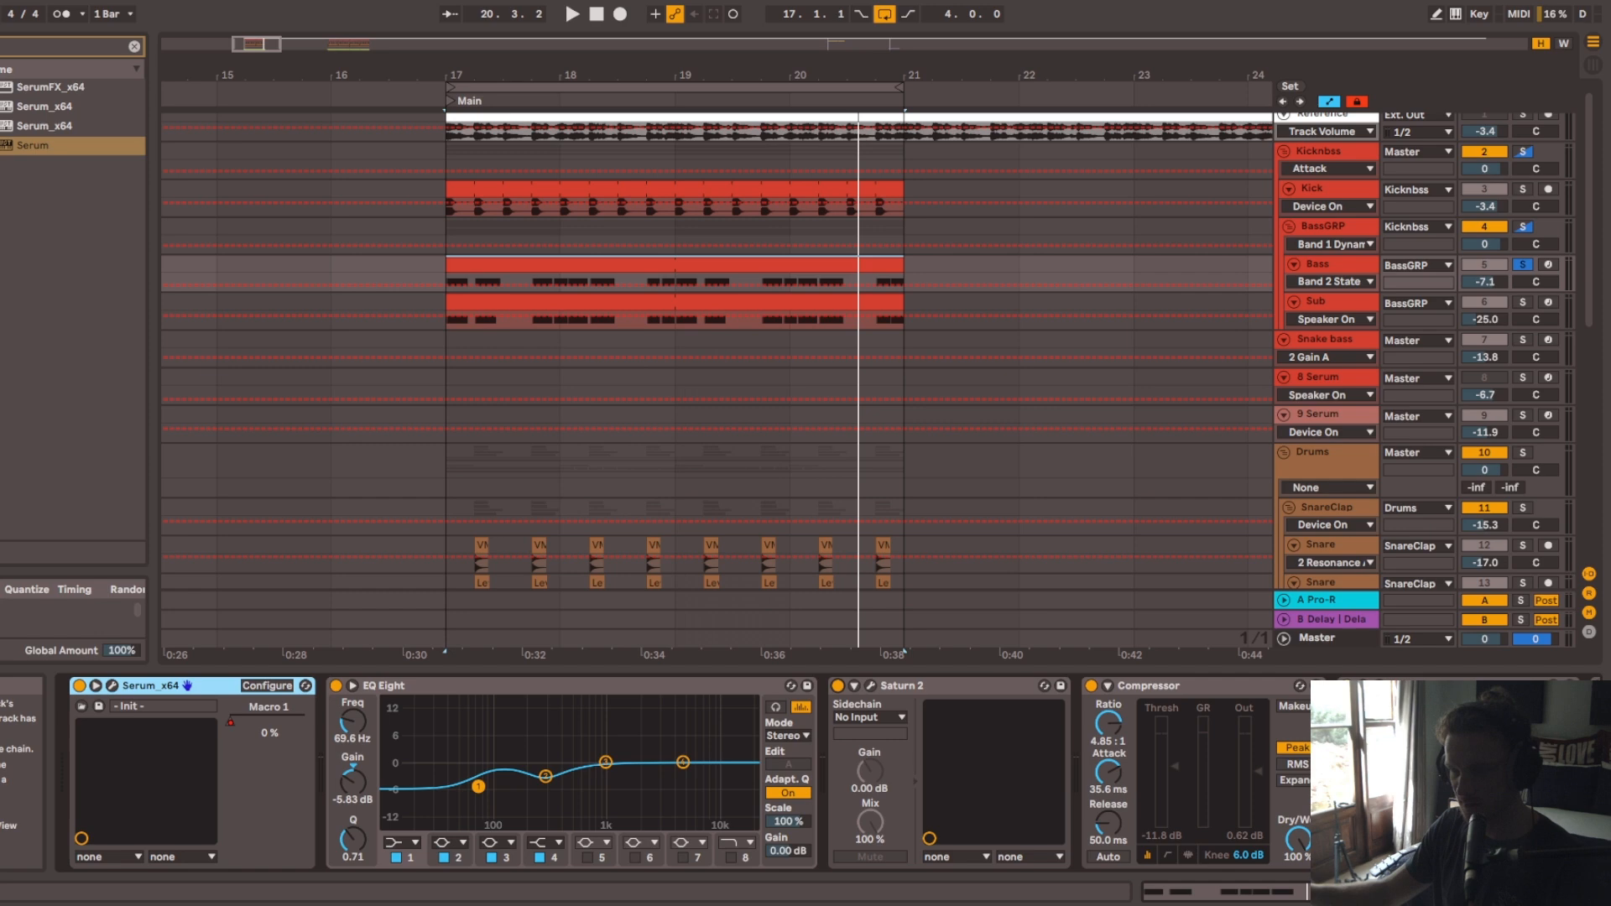
# Step: Inspect the Bass's second Saturn 2 with the 456 Demo MdB preset, compare it bypassed and active during playback, and close it
pyautogui.hscroll(4, 655, 772)
pyautogui.press('space')
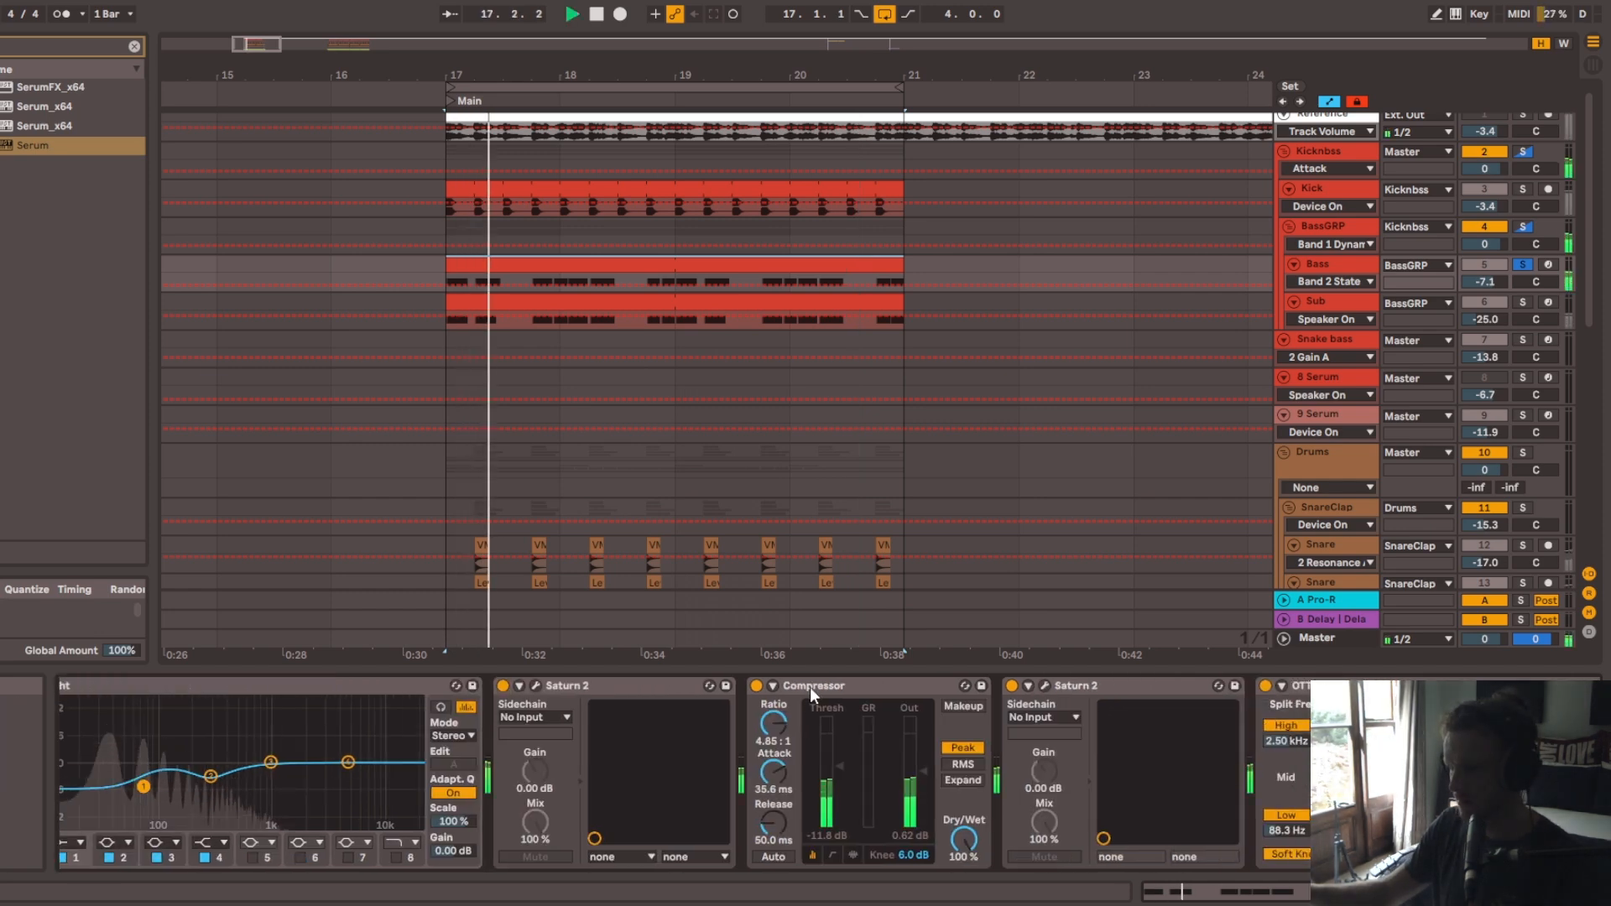
pyautogui.click(1045, 685)
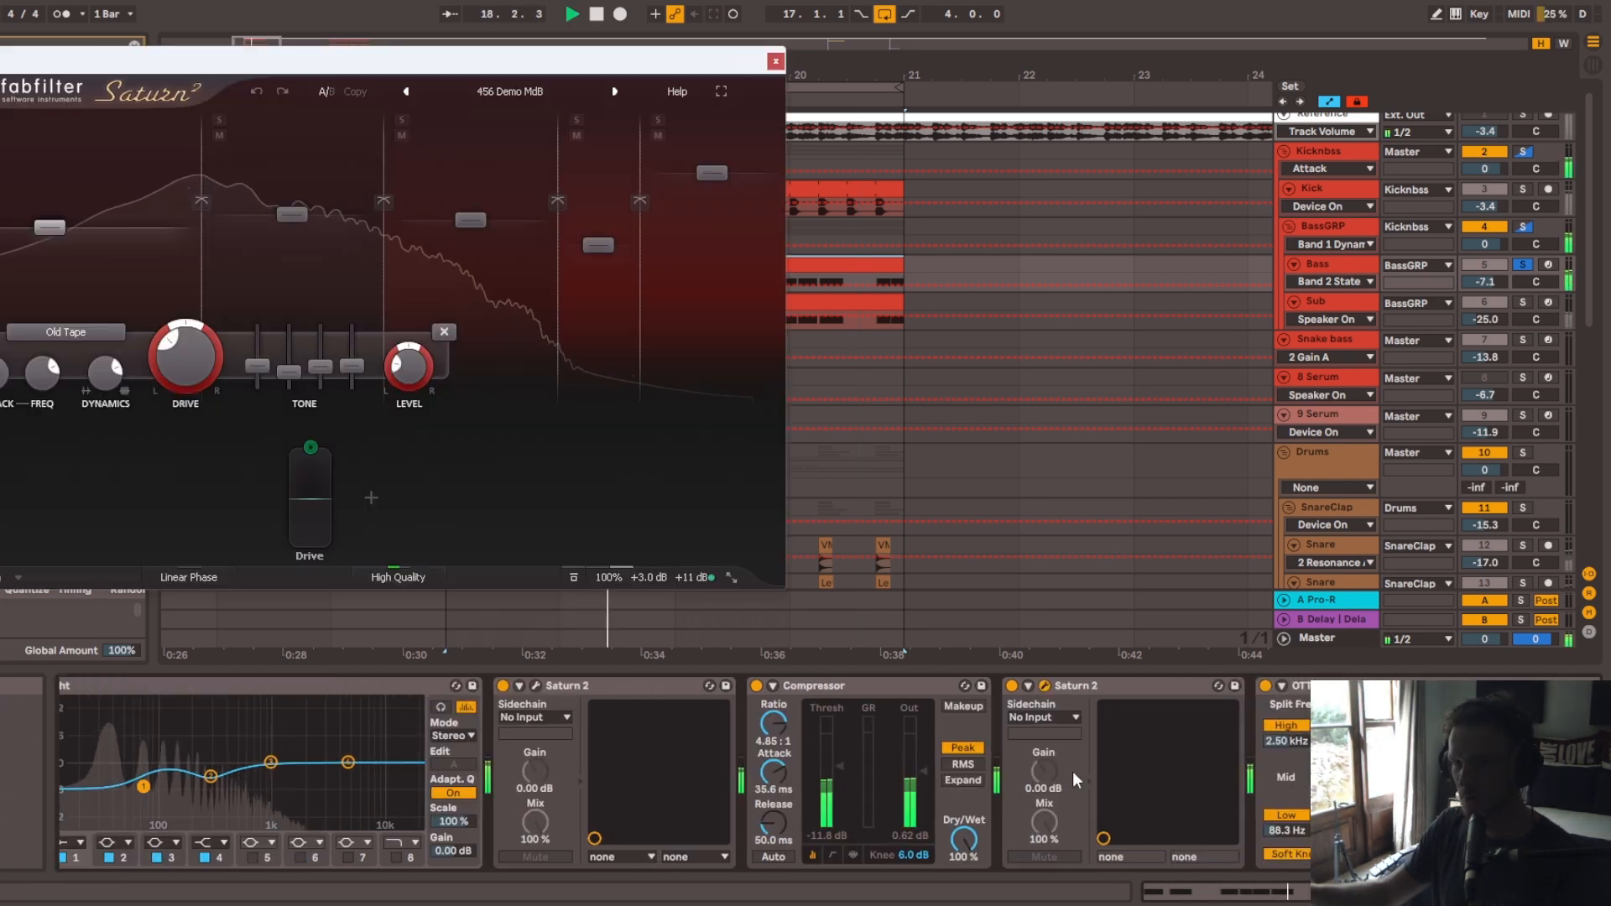
pyautogui.press('space')
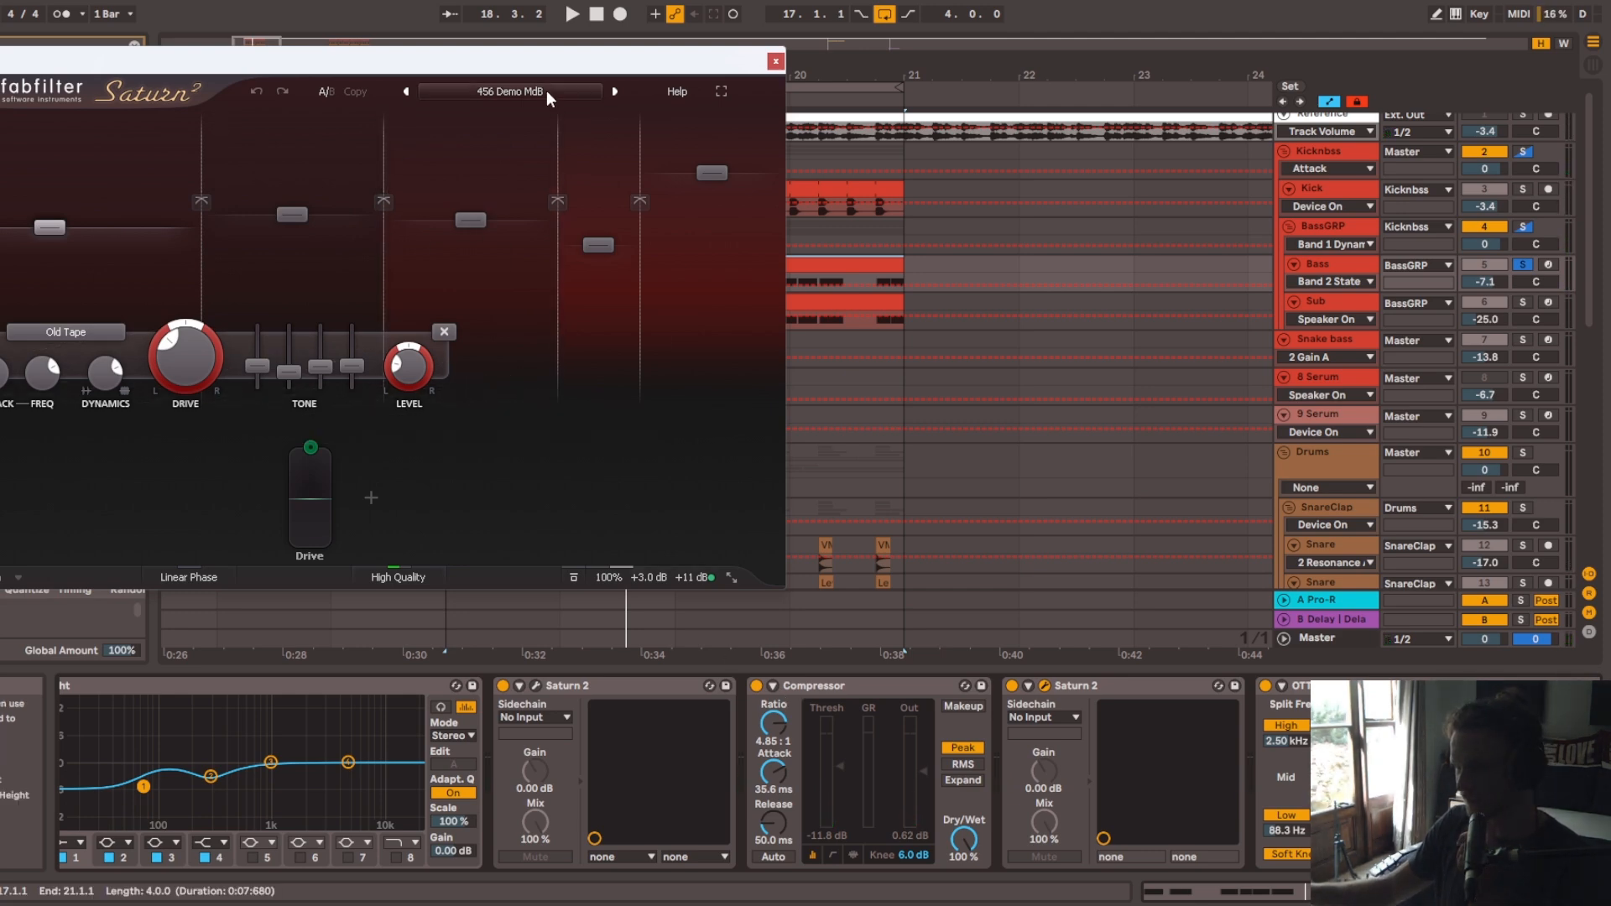
pyautogui.press('space')
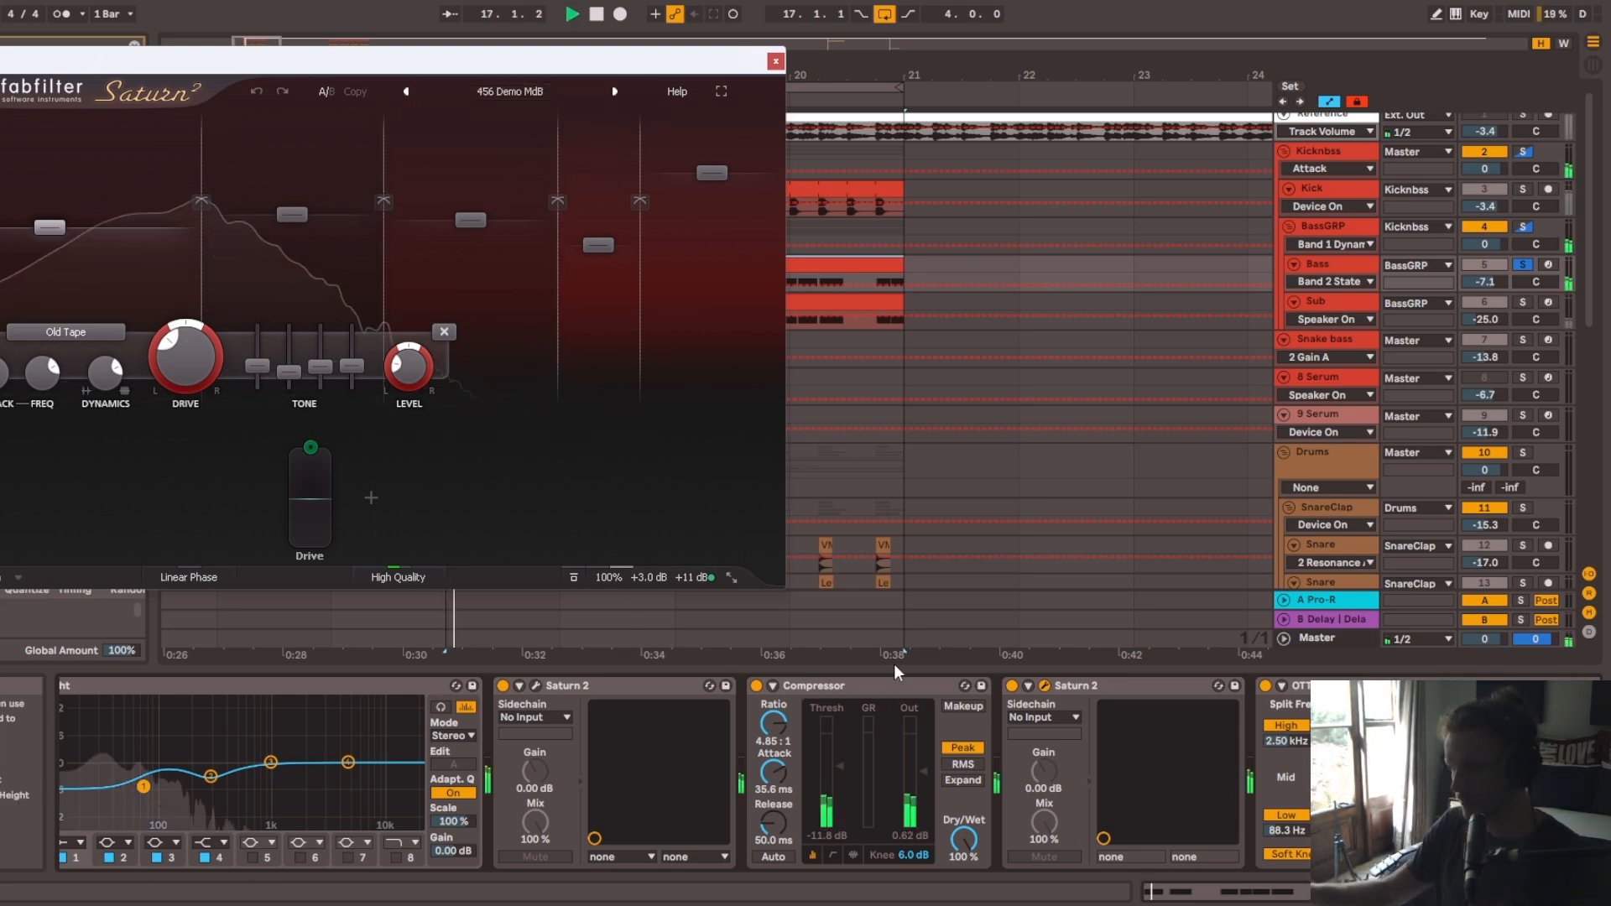
pyautogui.click(1012, 686)
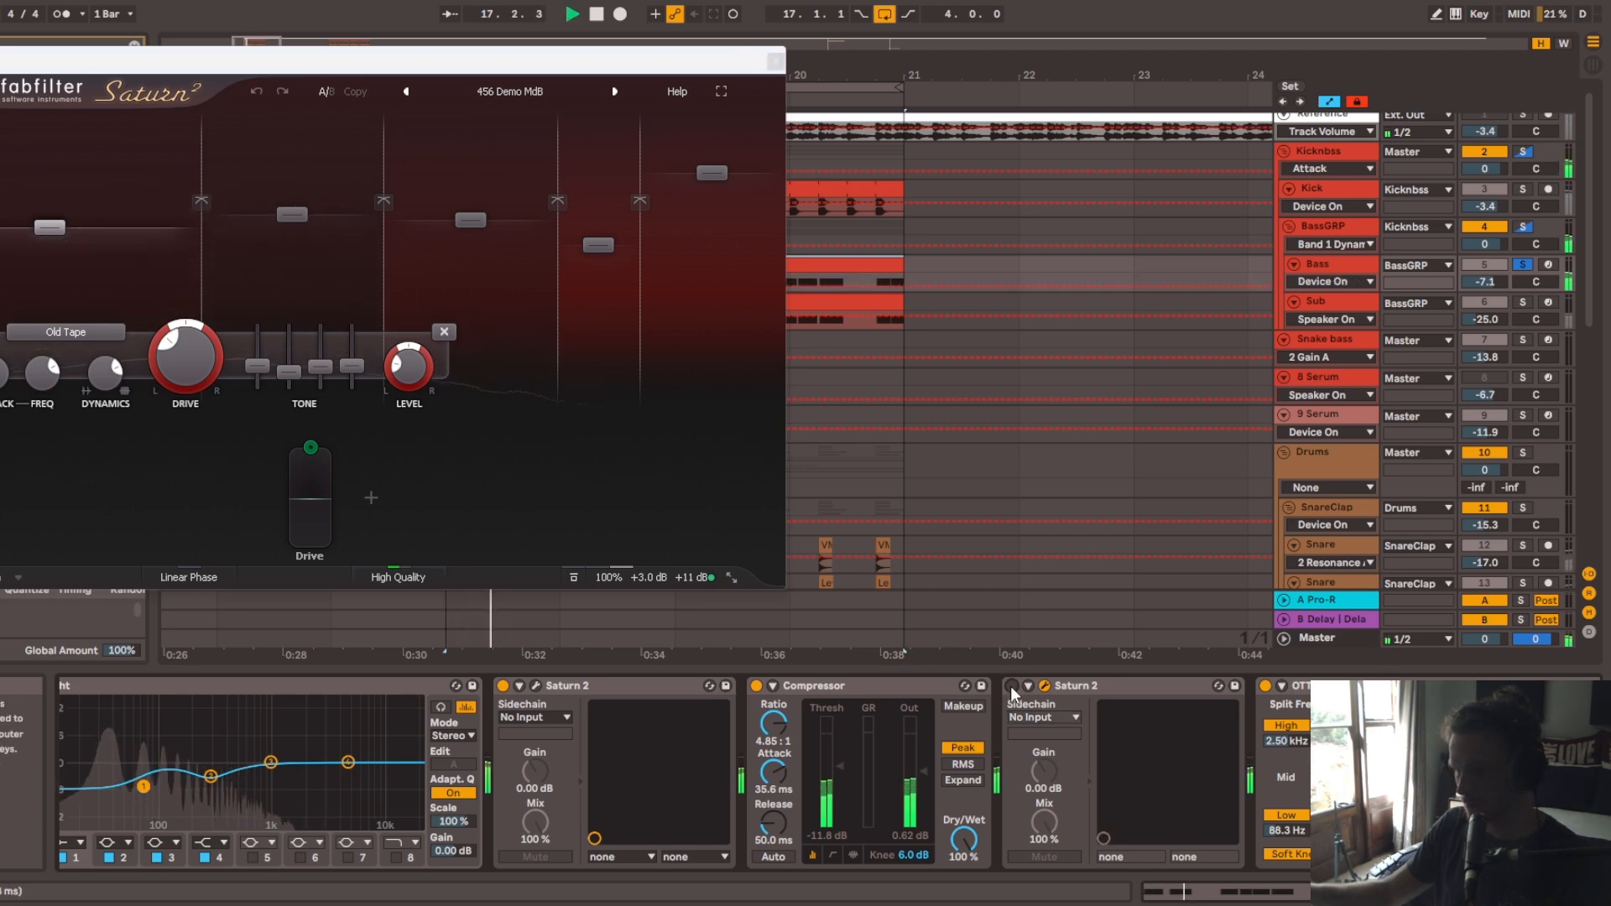
pyautogui.click(1012, 686)
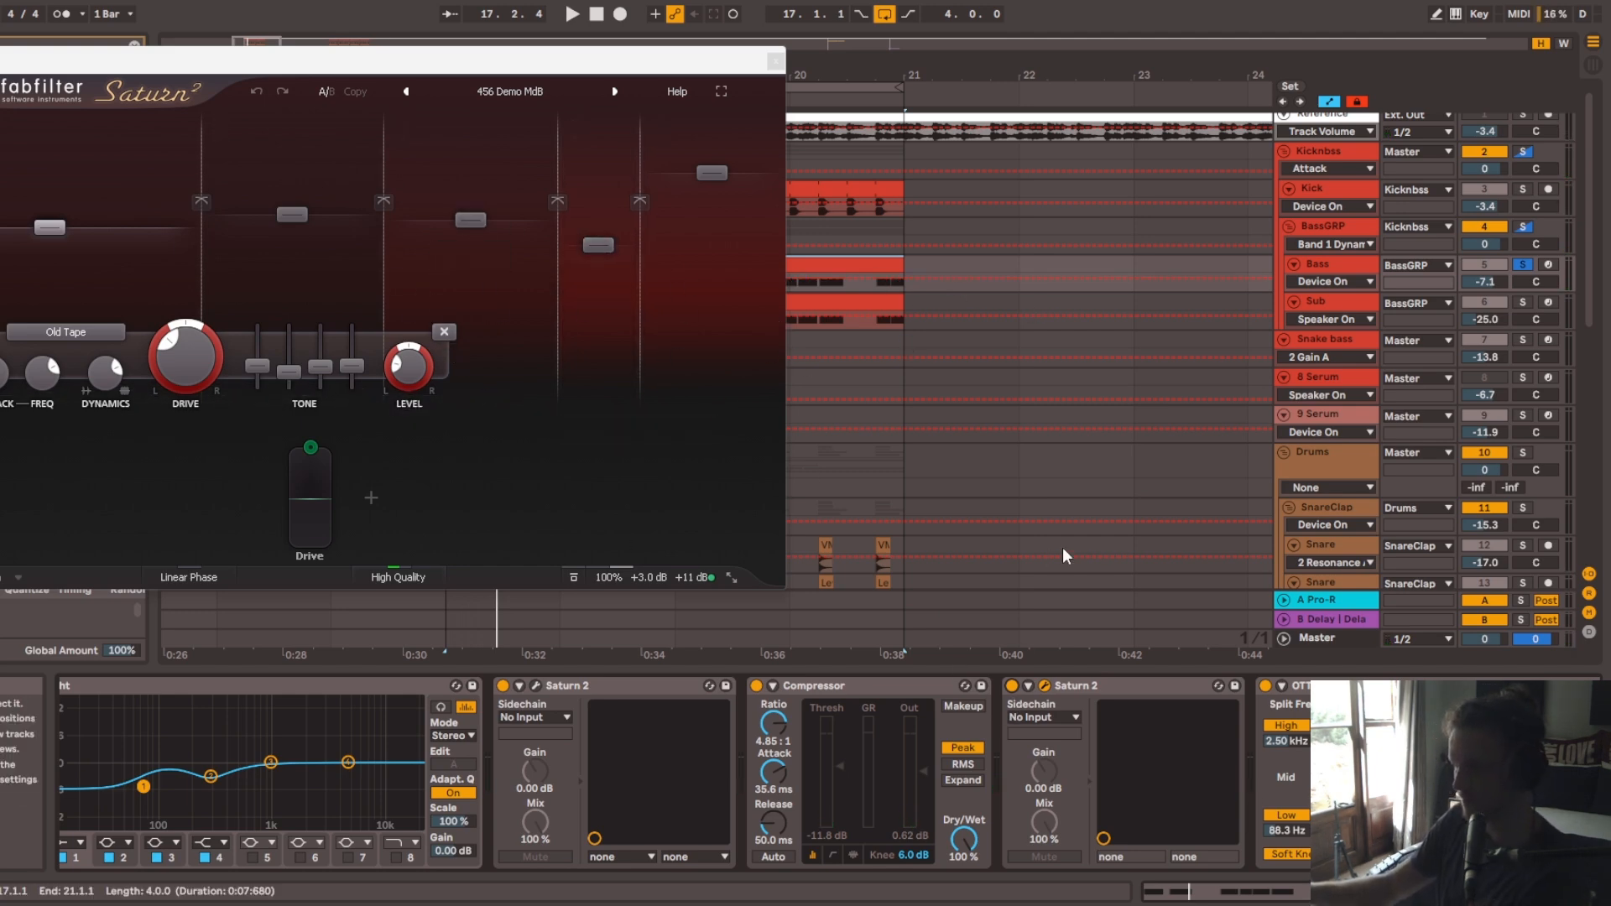
pyautogui.click(775, 61)
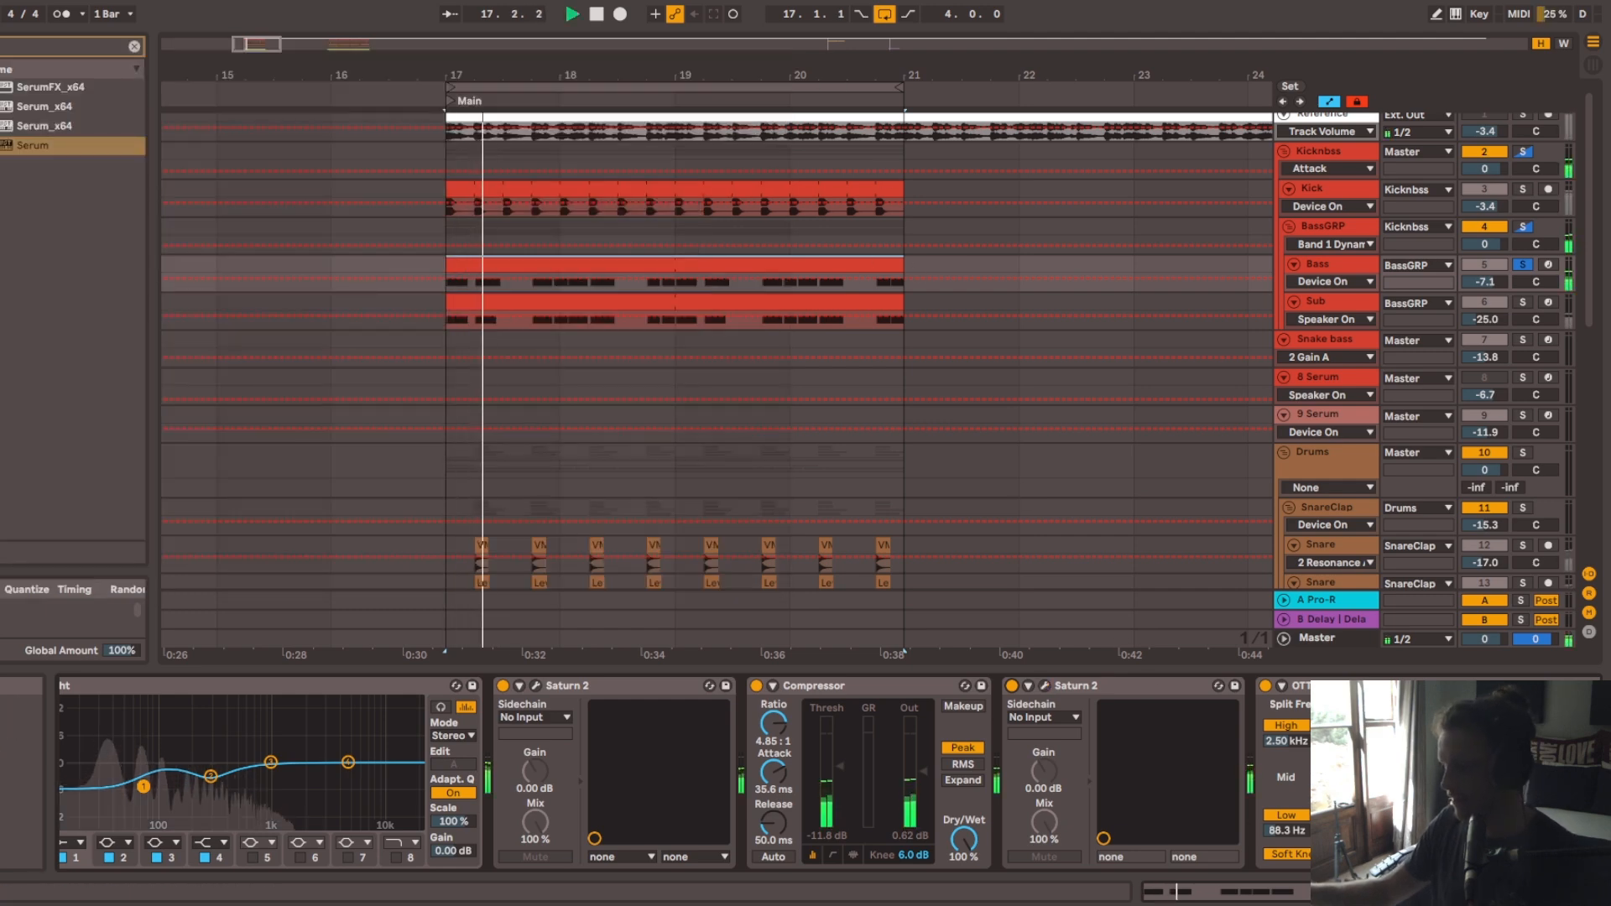
# Step: Set the Amount of the Bass's OTT to 17 % during playback, and check the Pro-C 2 compressor that follows it
pyautogui.hscroll(5, 860, 745)
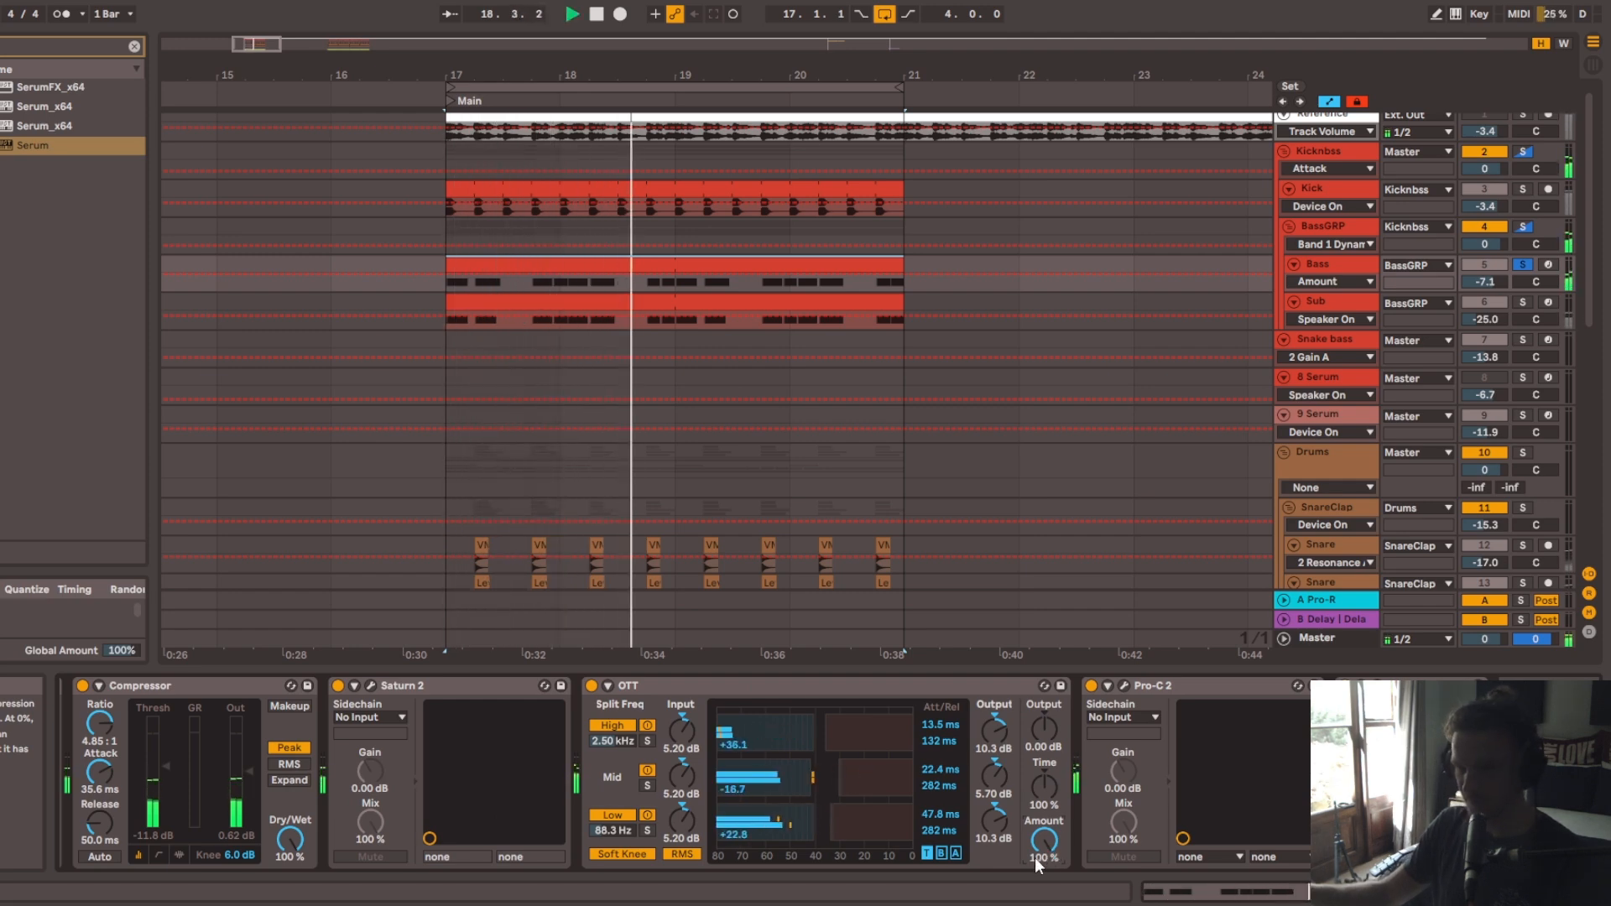
pyautogui.moveTo(1047, 843); pyautogui.dragTo(1046, 898)
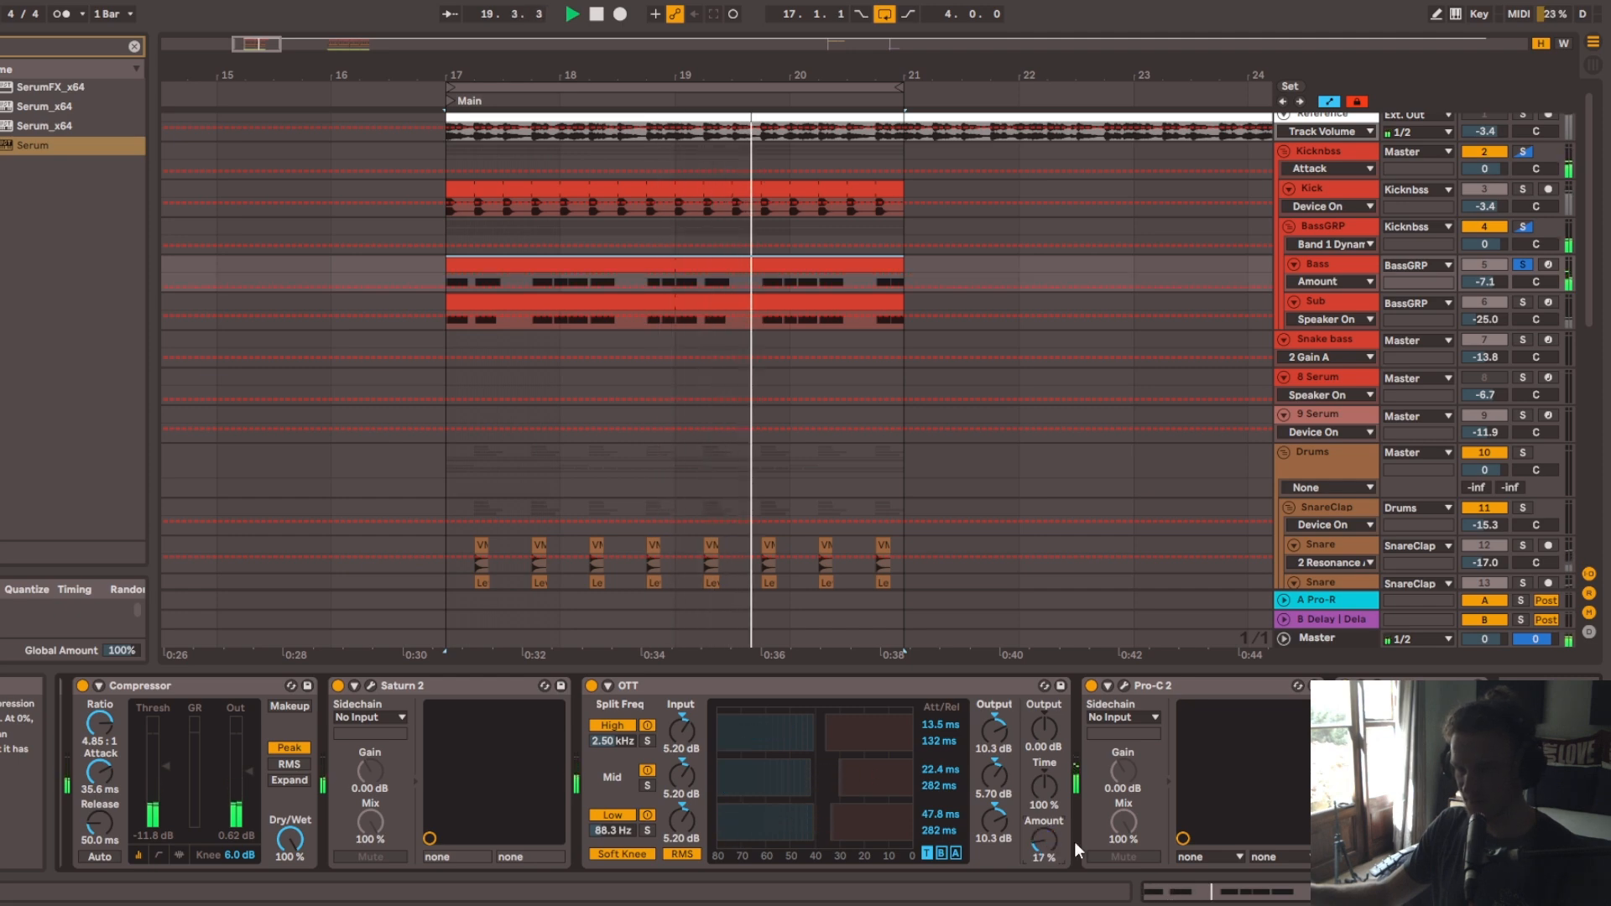
pyautogui.click(1125, 686)
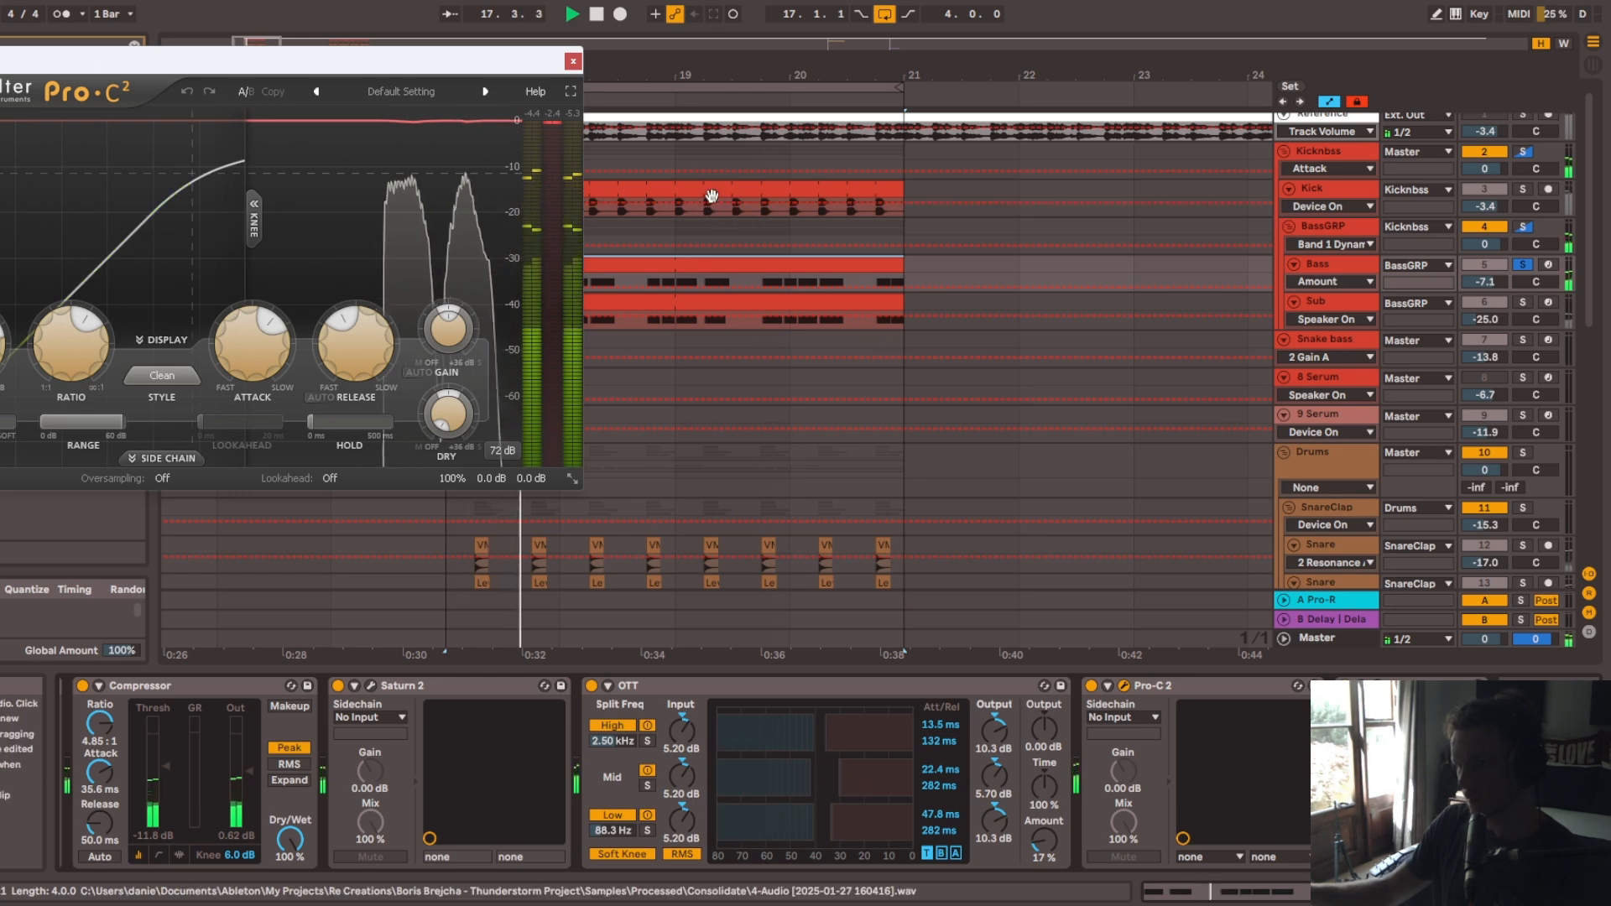
pyautogui.click(573, 61)
# Step: Stop playback and inspect the volume-ducking curve in the Bass's LFOTool, closing it when done
pyautogui.press('space')
pyautogui.click(1377, 686)
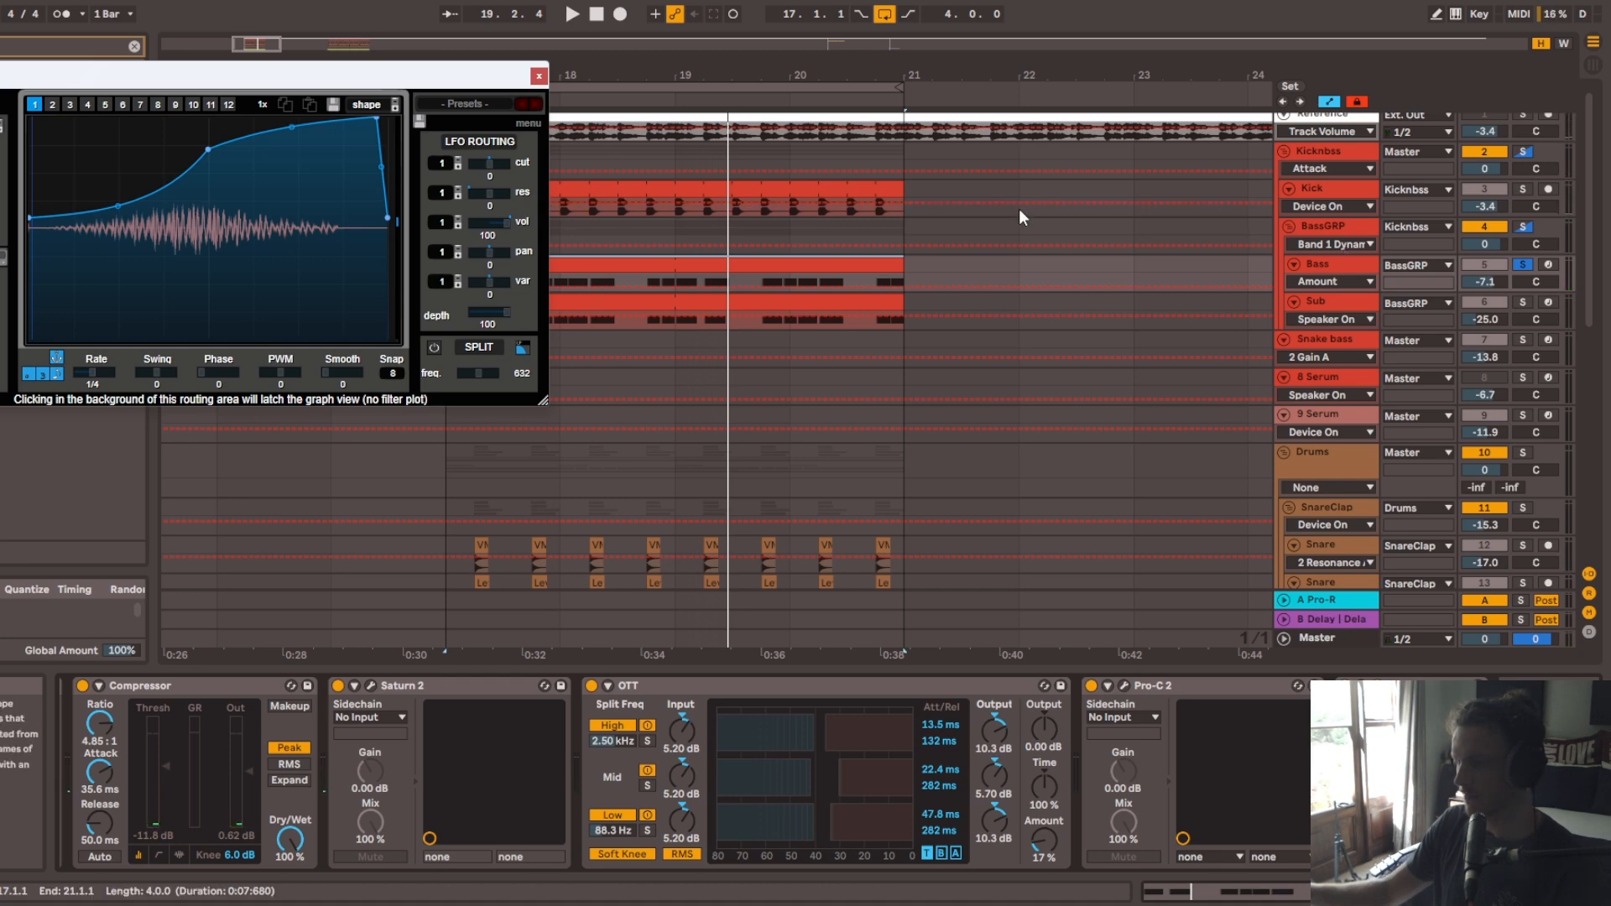
pyautogui.click(538, 76)
# Step: Solo the Sub track and open its Serum patch
pyautogui.click(1341, 300)
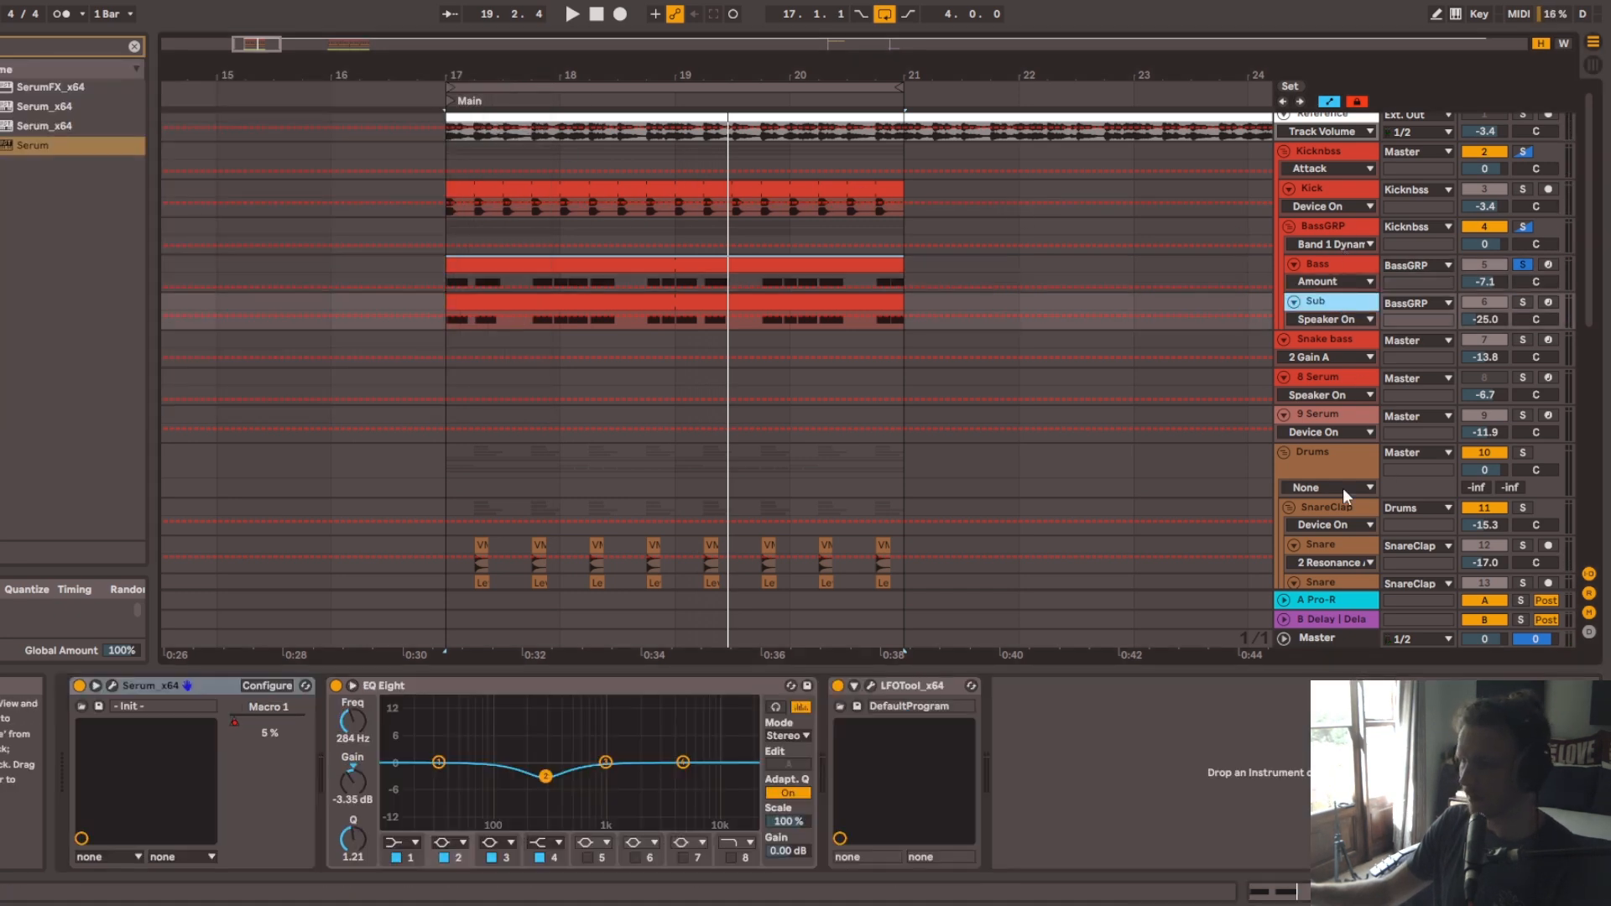
pyautogui.click(110, 687)
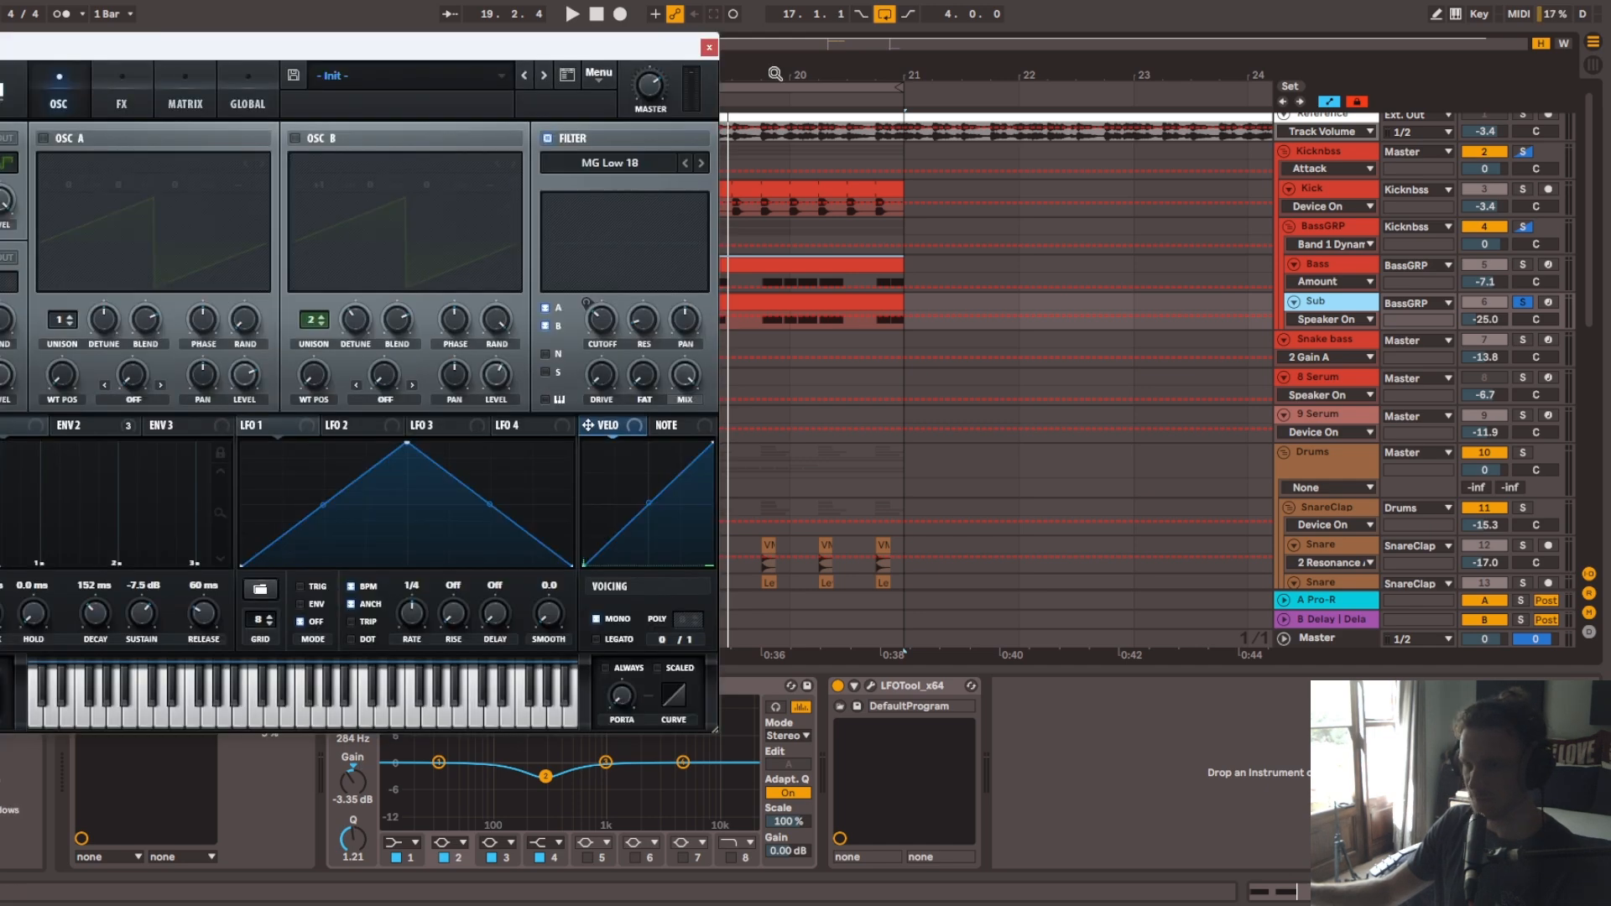
# Step: Look over the Sub's Serum patch again, closing and reopening its window, and leave it closed
pyautogui.click(712, 49)
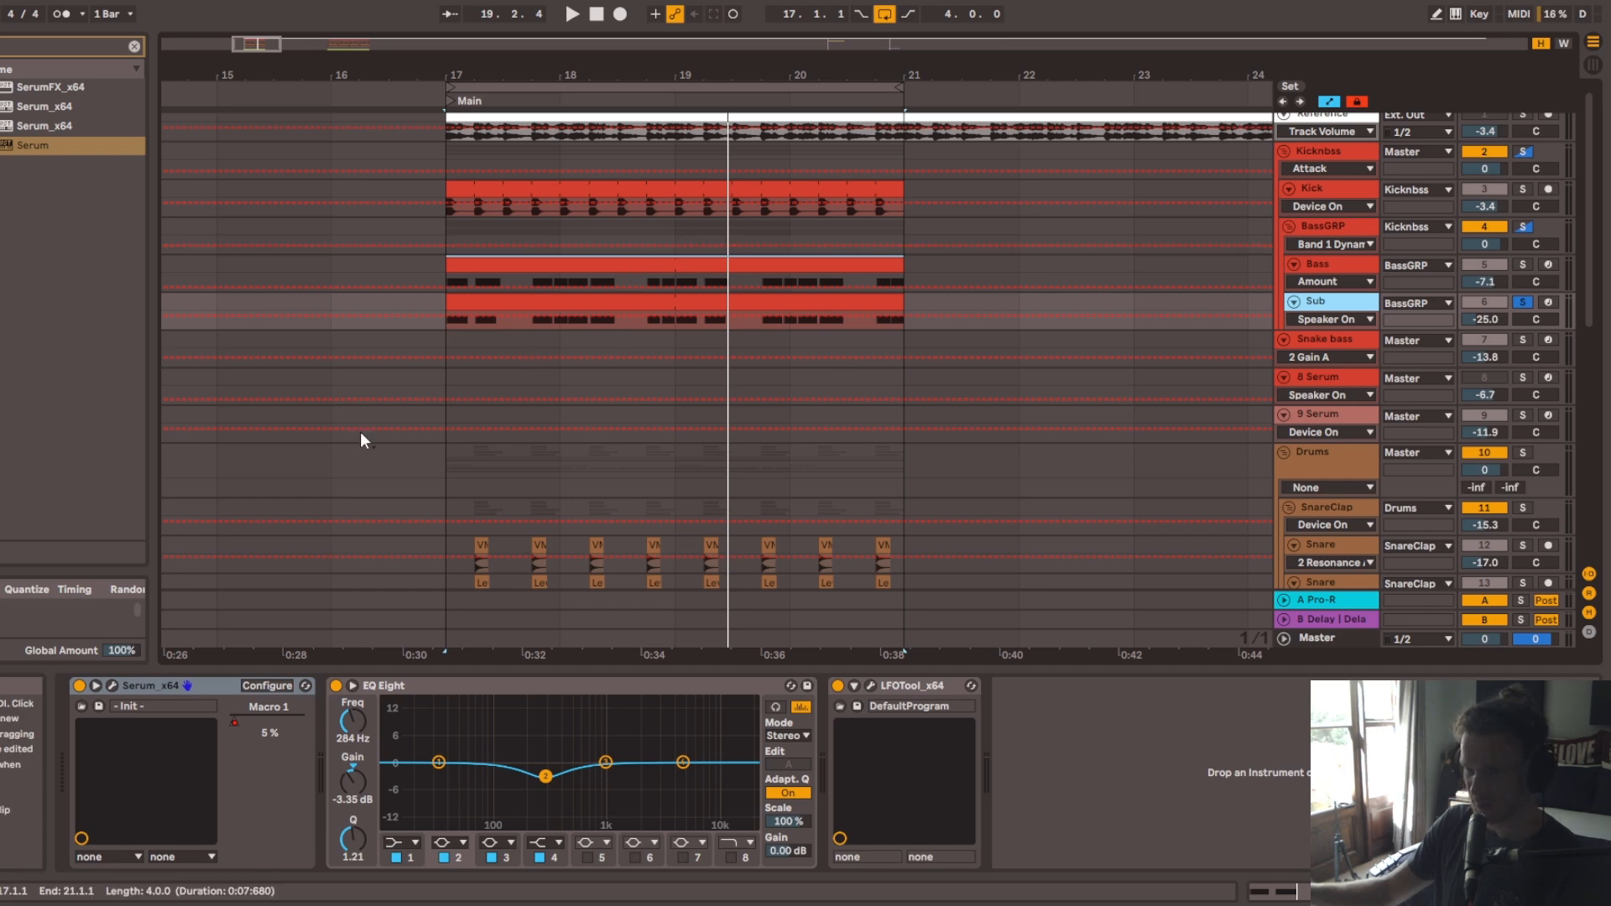
pyautogui.click(125, 690)
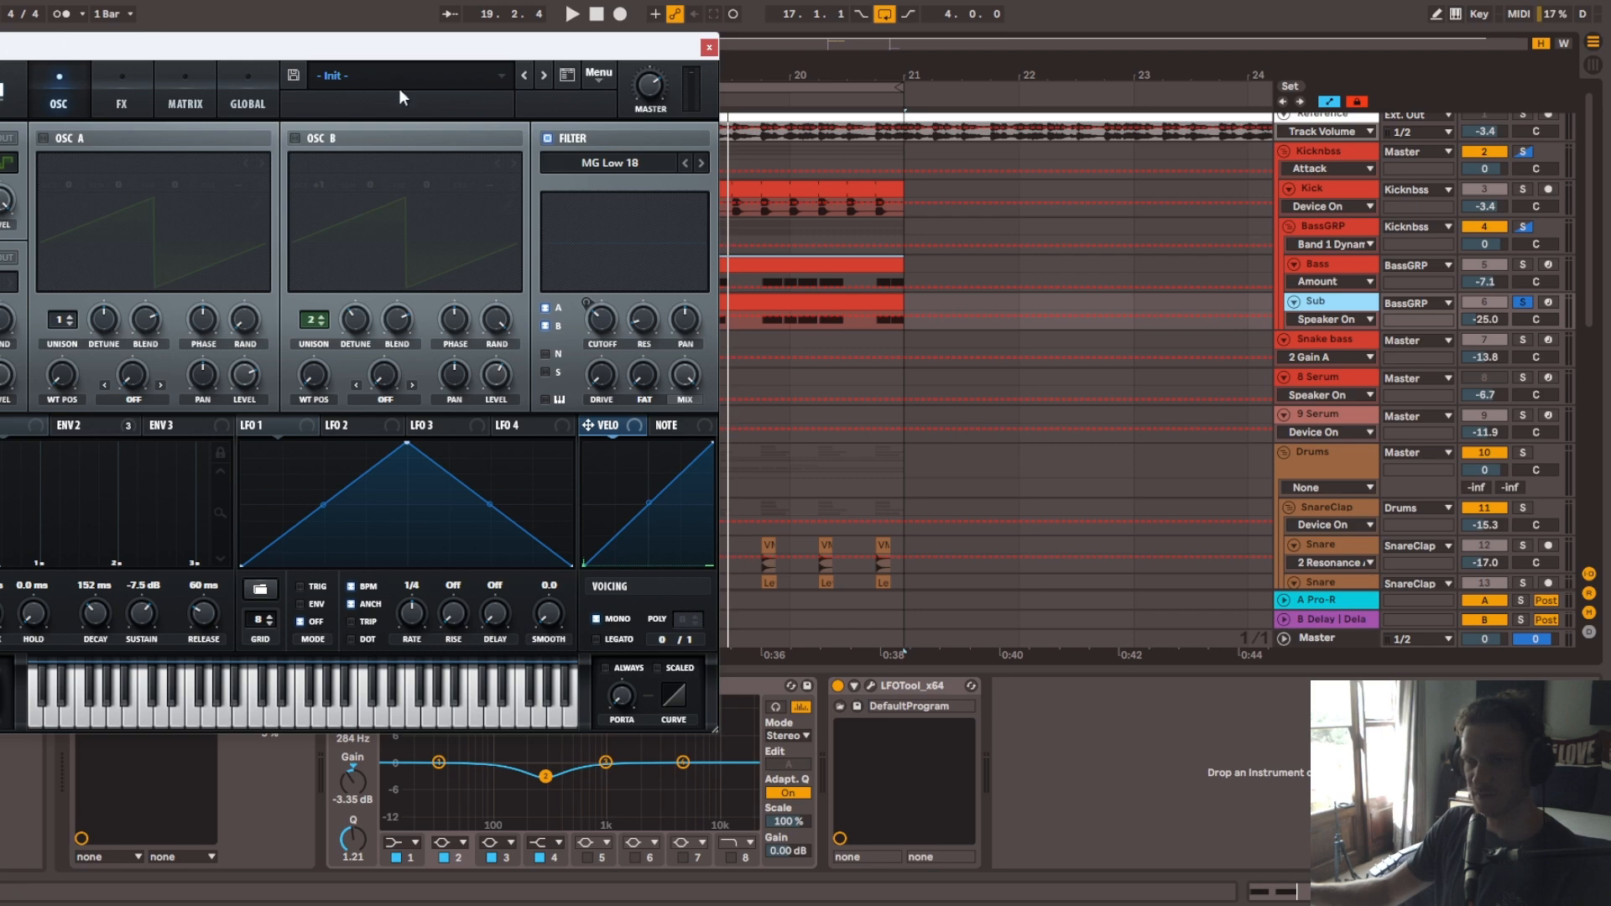
pyautogui.click(709, 47)
# Step: Clear the solo and play the full Main loop from bar 17, bringing the drum tracks into view
pyautogui.click(446, 348)
pyautogui.press('space')
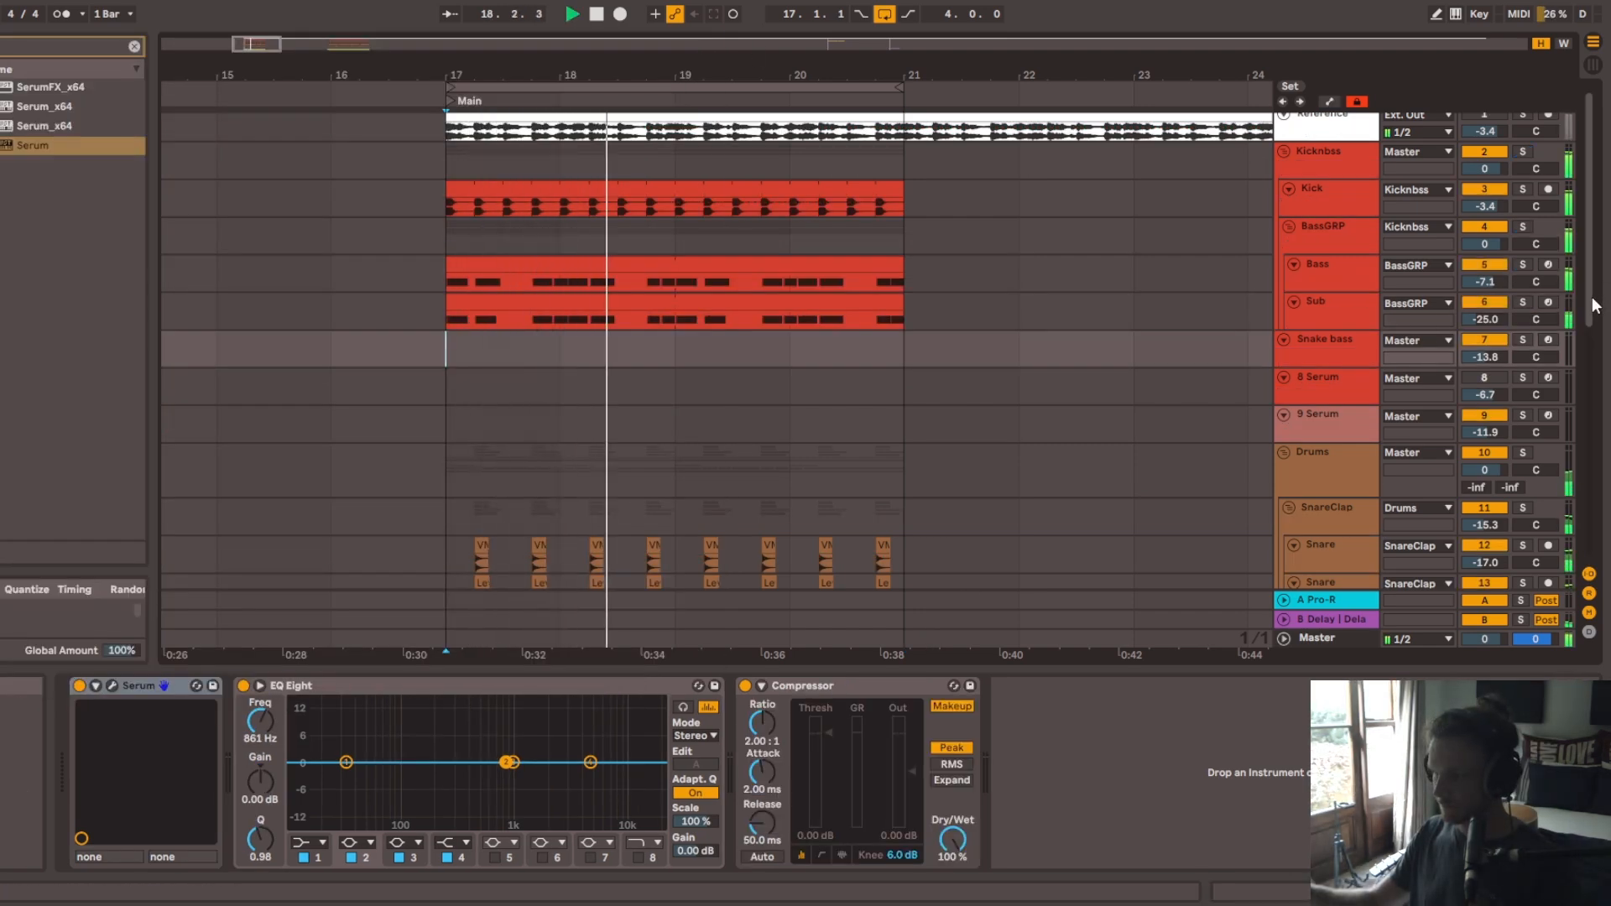
pyautogui.scroll(-2, 1595, 340)
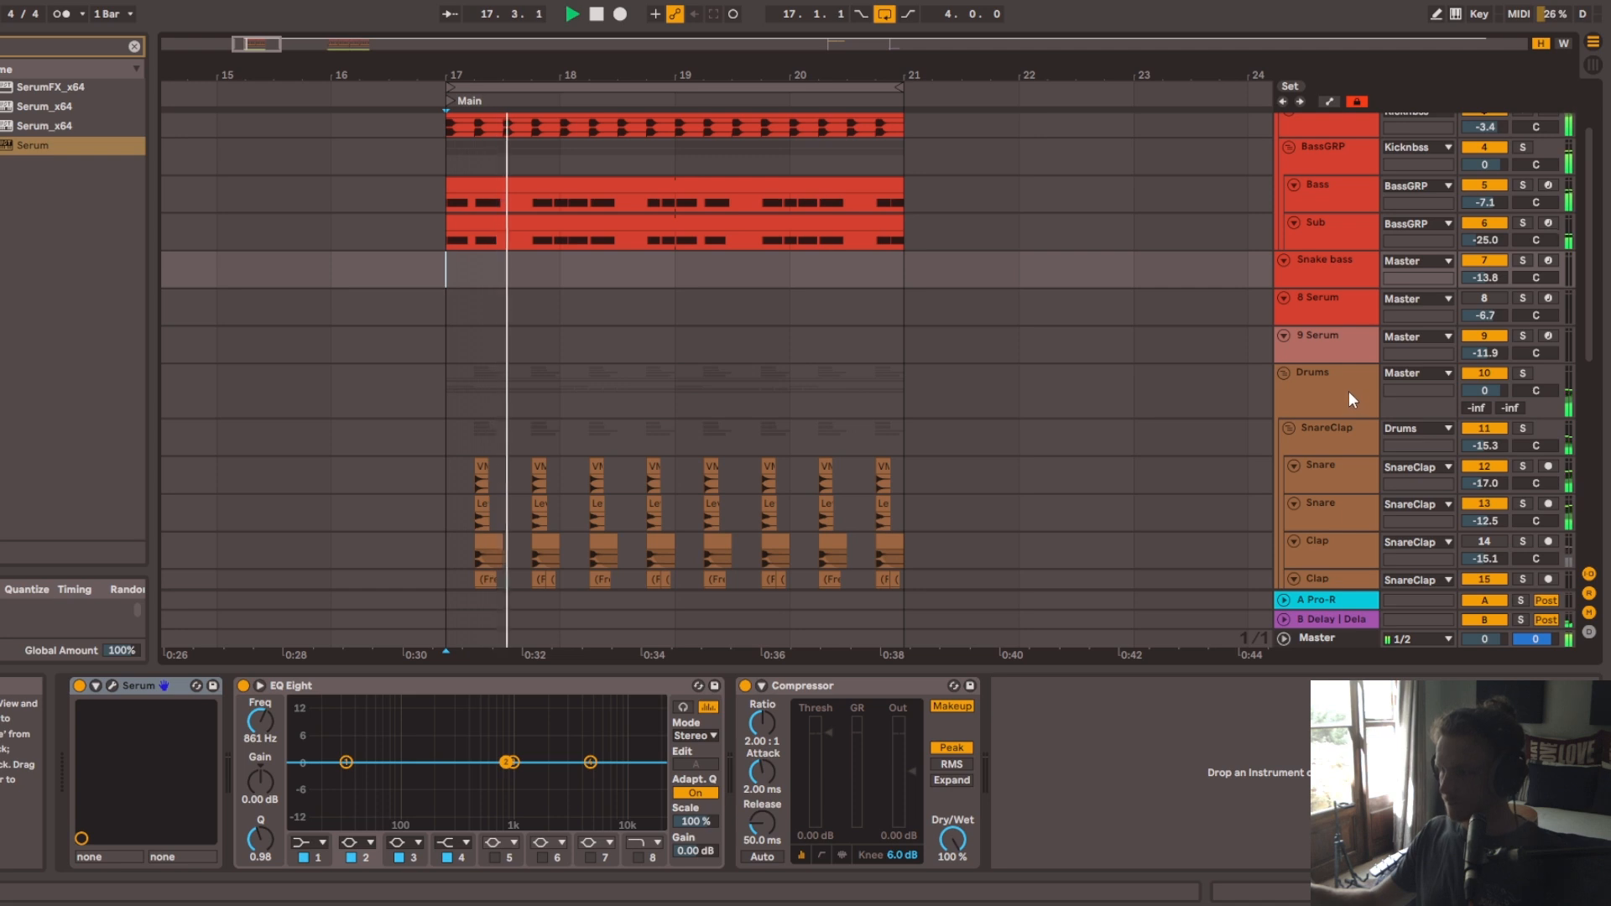
# Step: Stop playback, solo the Drums group and play it from bar 17
pyautogui.click(1347, 388)
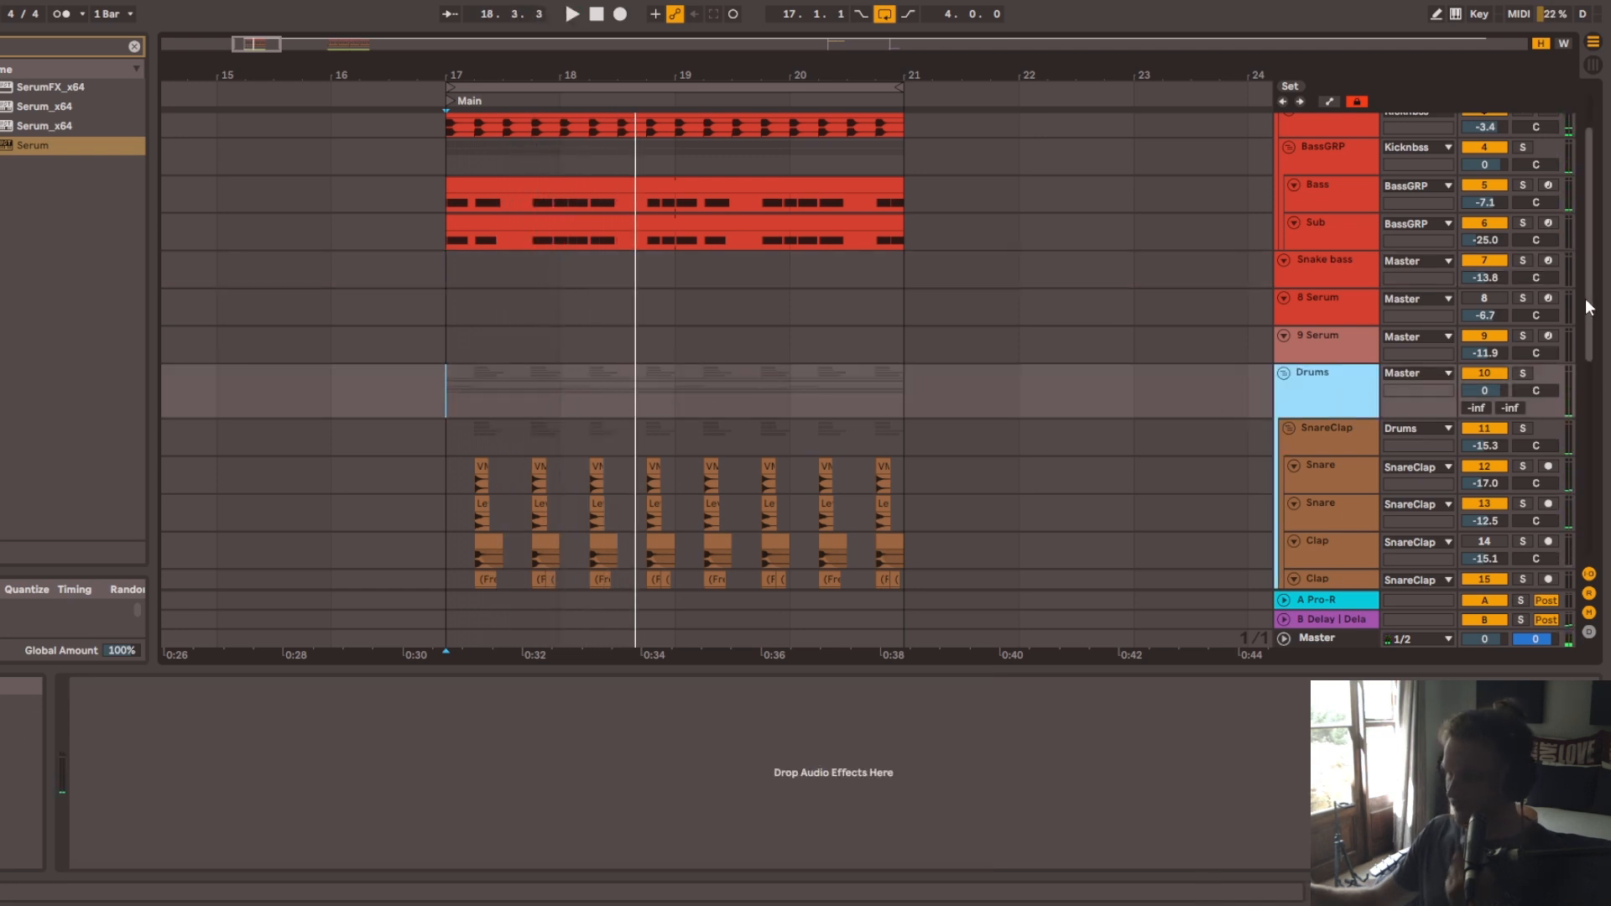
pyautogui.moveTo(1585, 299); pyautogui.dragTo(1584, 345)
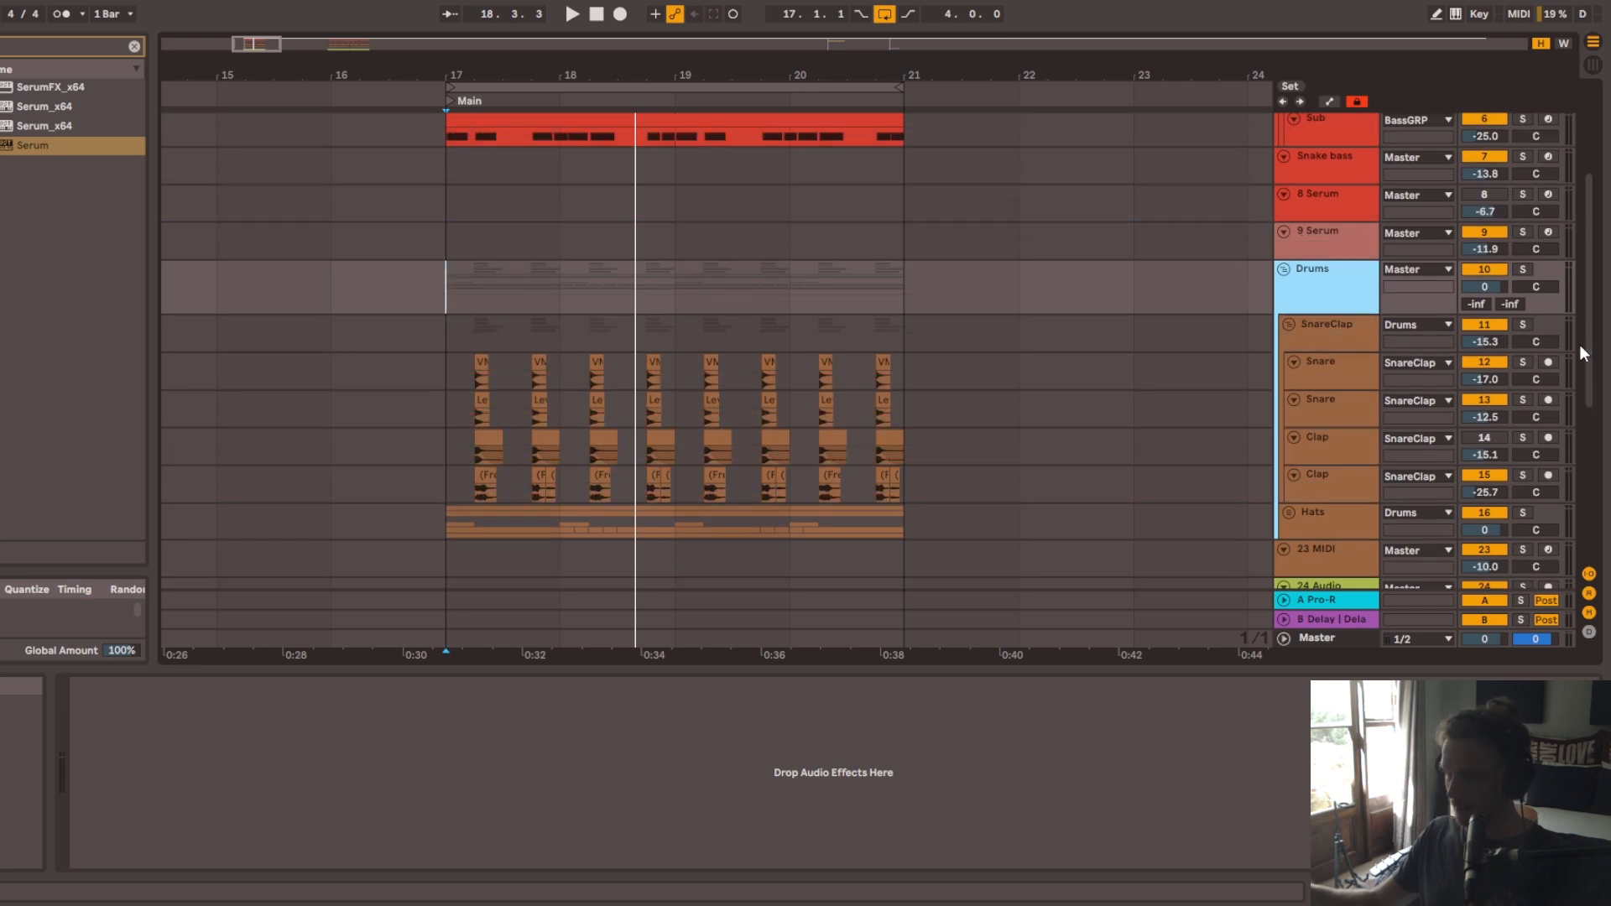
pyautogui.press('s')
pyautogui.press('space')
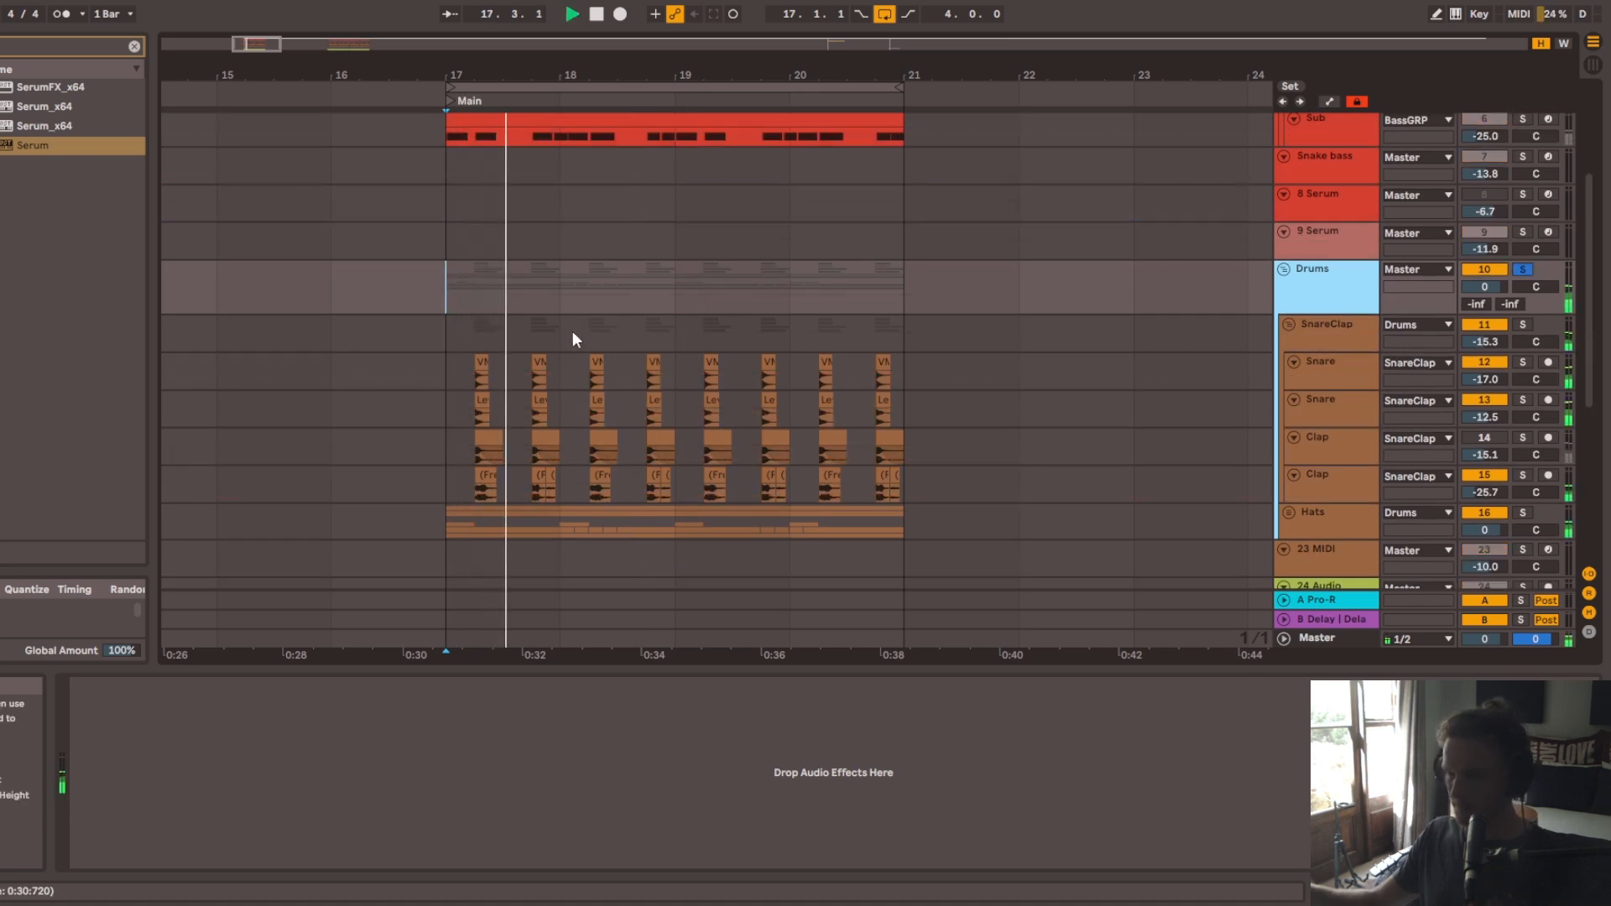
# Step: Solo the SnareClap group inside Drums and listen to it from bar 17
pyautogui.moveTo(487, 76); pyautogui.dragTo(486, 117)
pyautogui.scroll(-3, 1215, 308)
pyautogui.press('space')
pyautogui.click(1317, 224)
pyautogui.press('s')
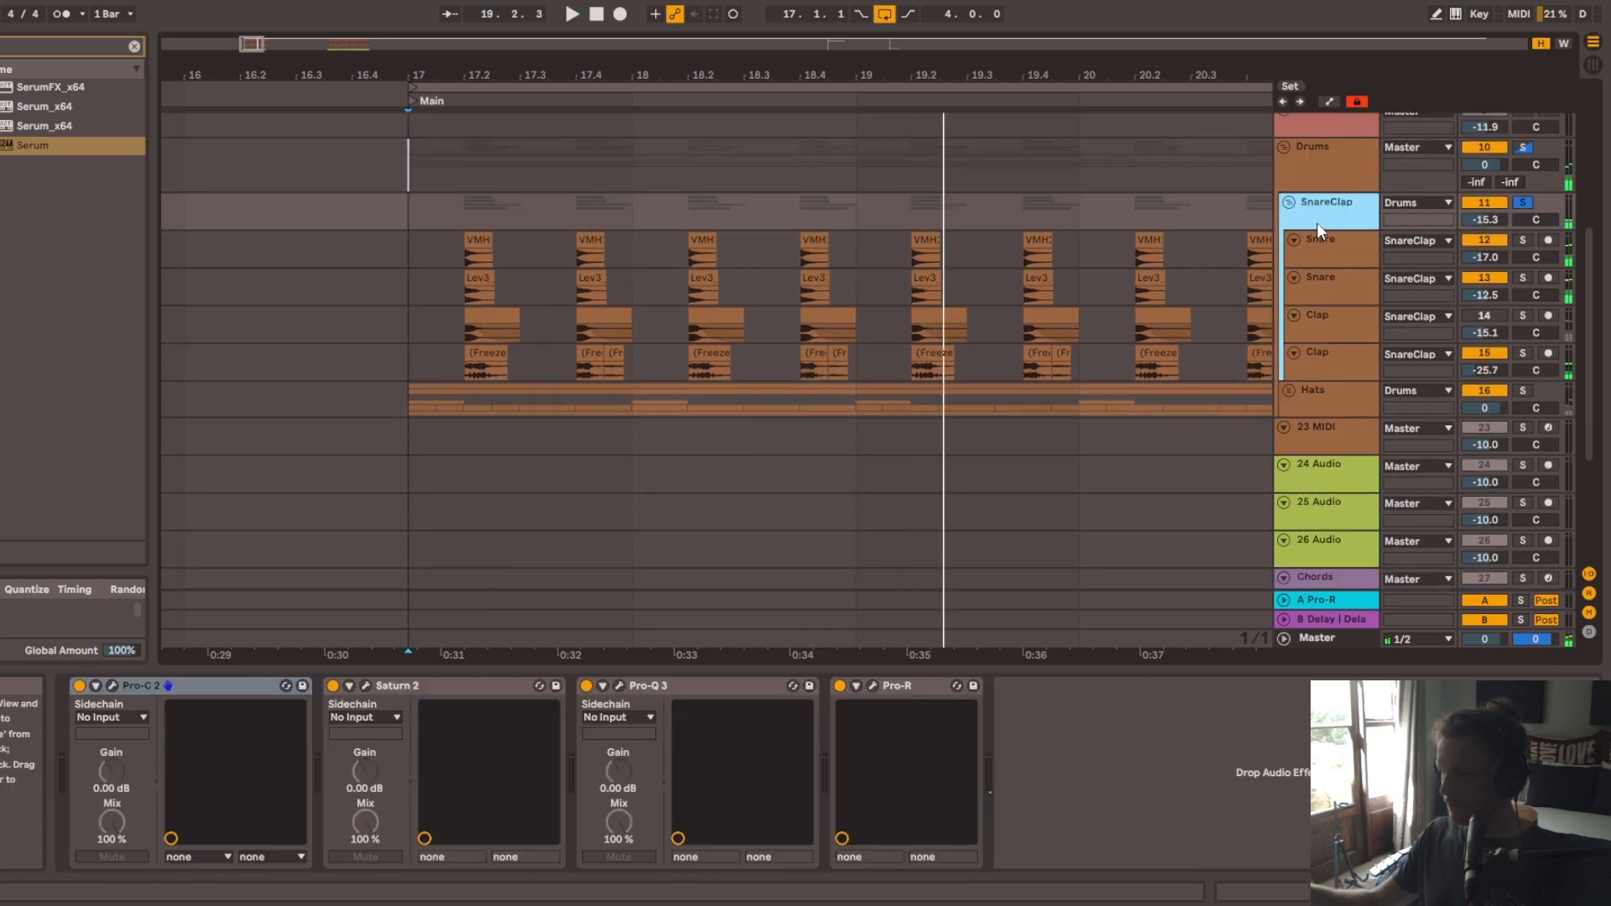
pyautogui.press('space')
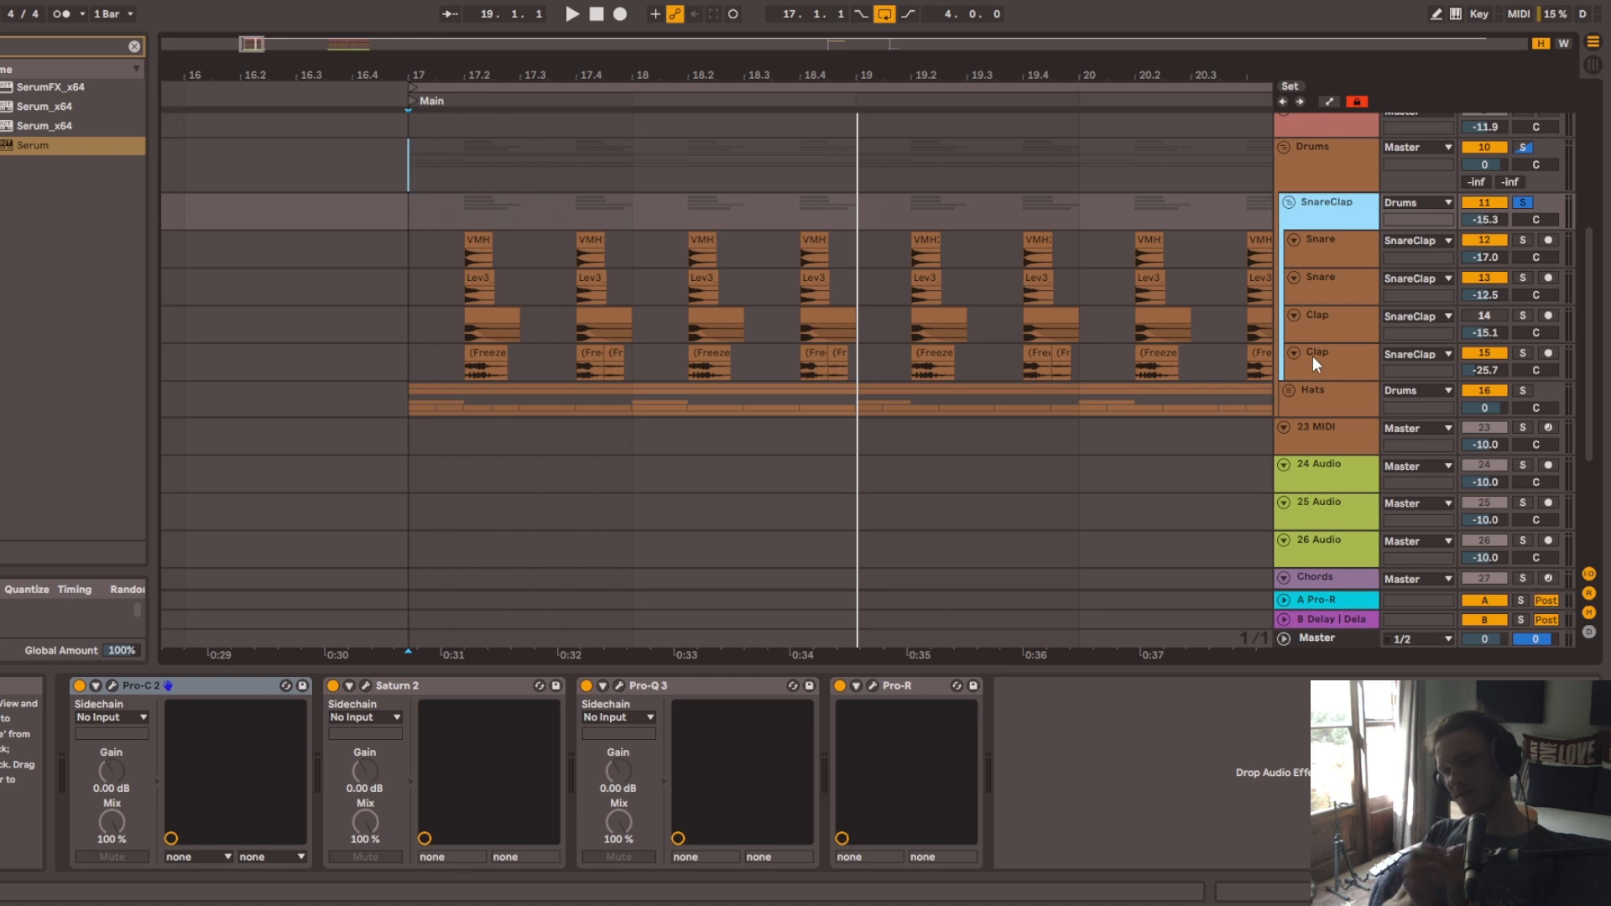
# Step: Enlarge and solo the second Clap track, and examine its frozen clips at 17.2 and 17.4 during playback
pyautogui.click(1302, 360)
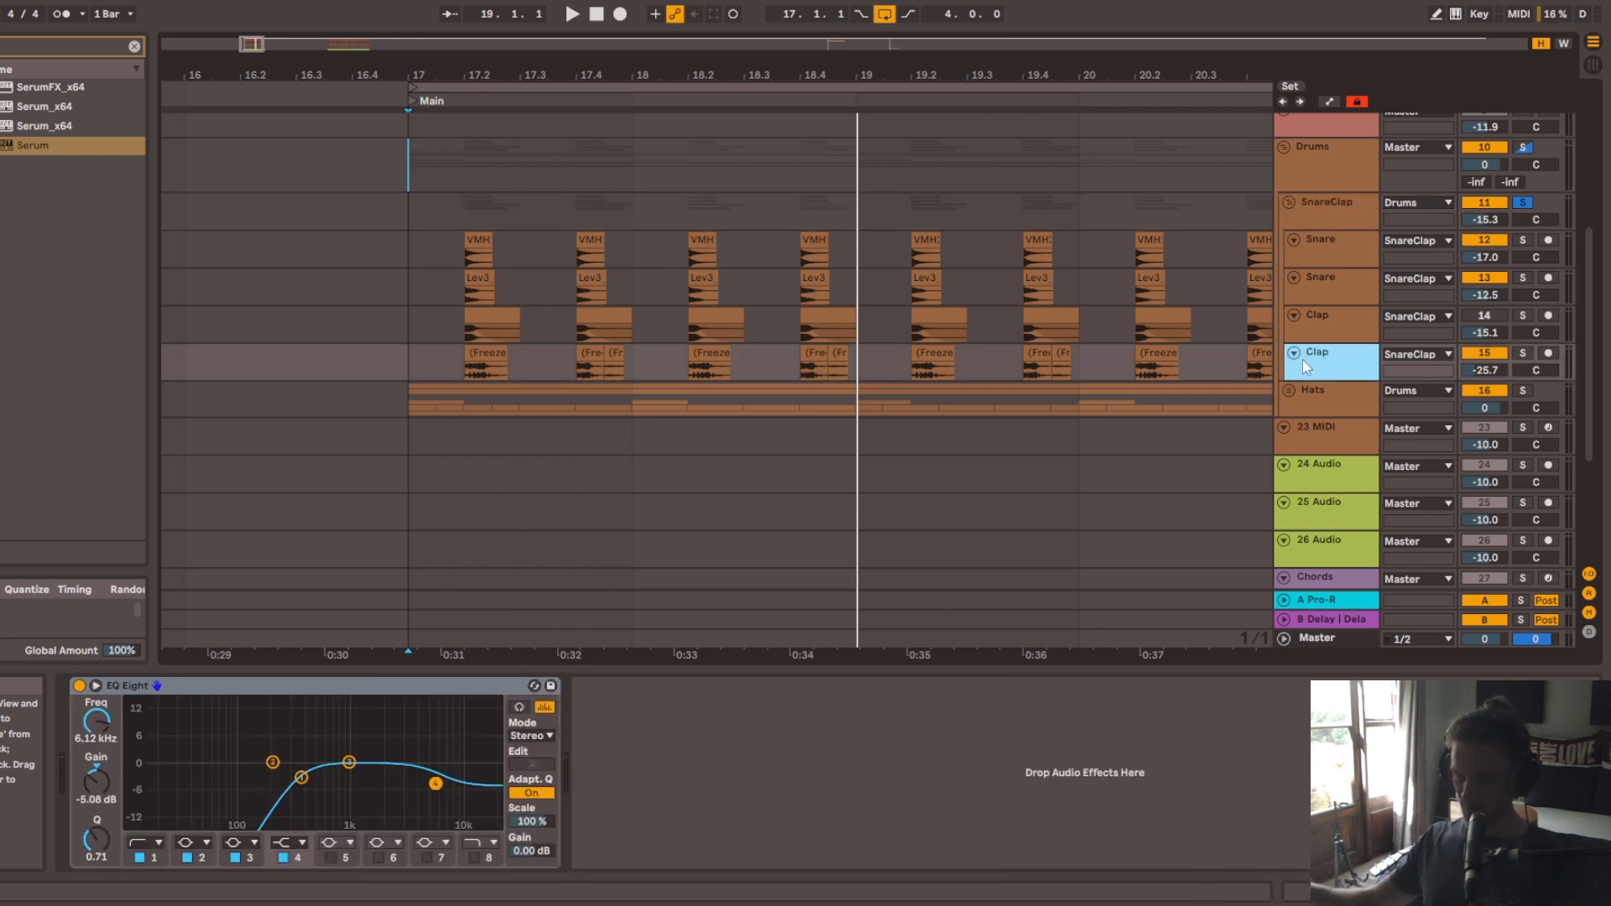
pyautogui.moveTo(1337, 382); pyautogui.dragTo(1333, 449)
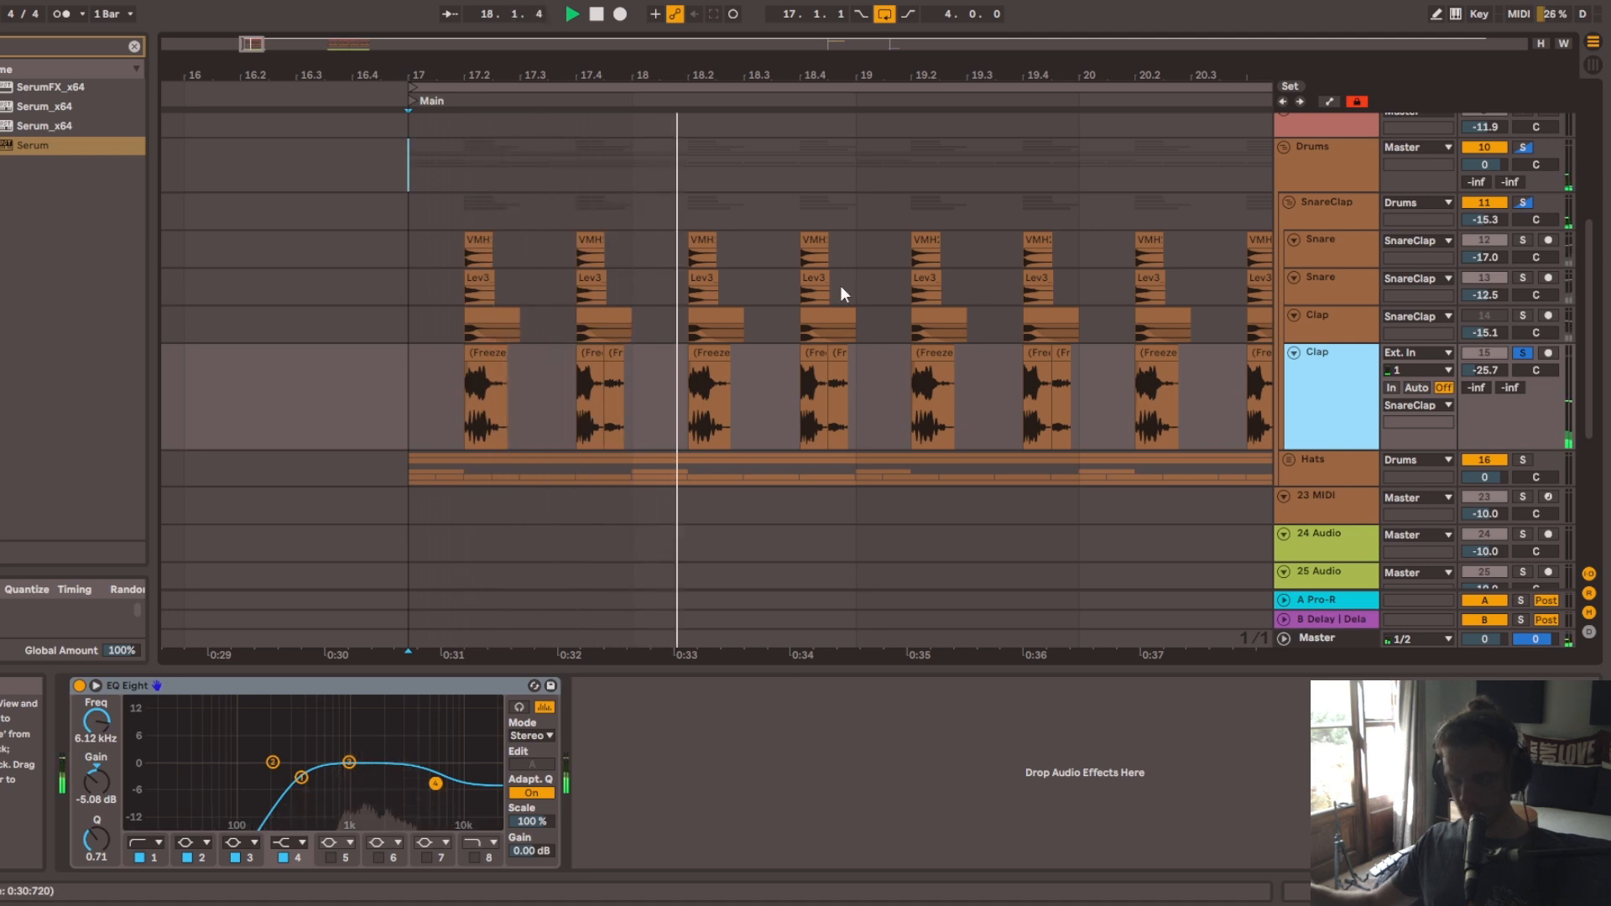
pyautogui.press('space')
pyautogui.moveTo(541, 67); pyautogui.dragTo(541, 126)
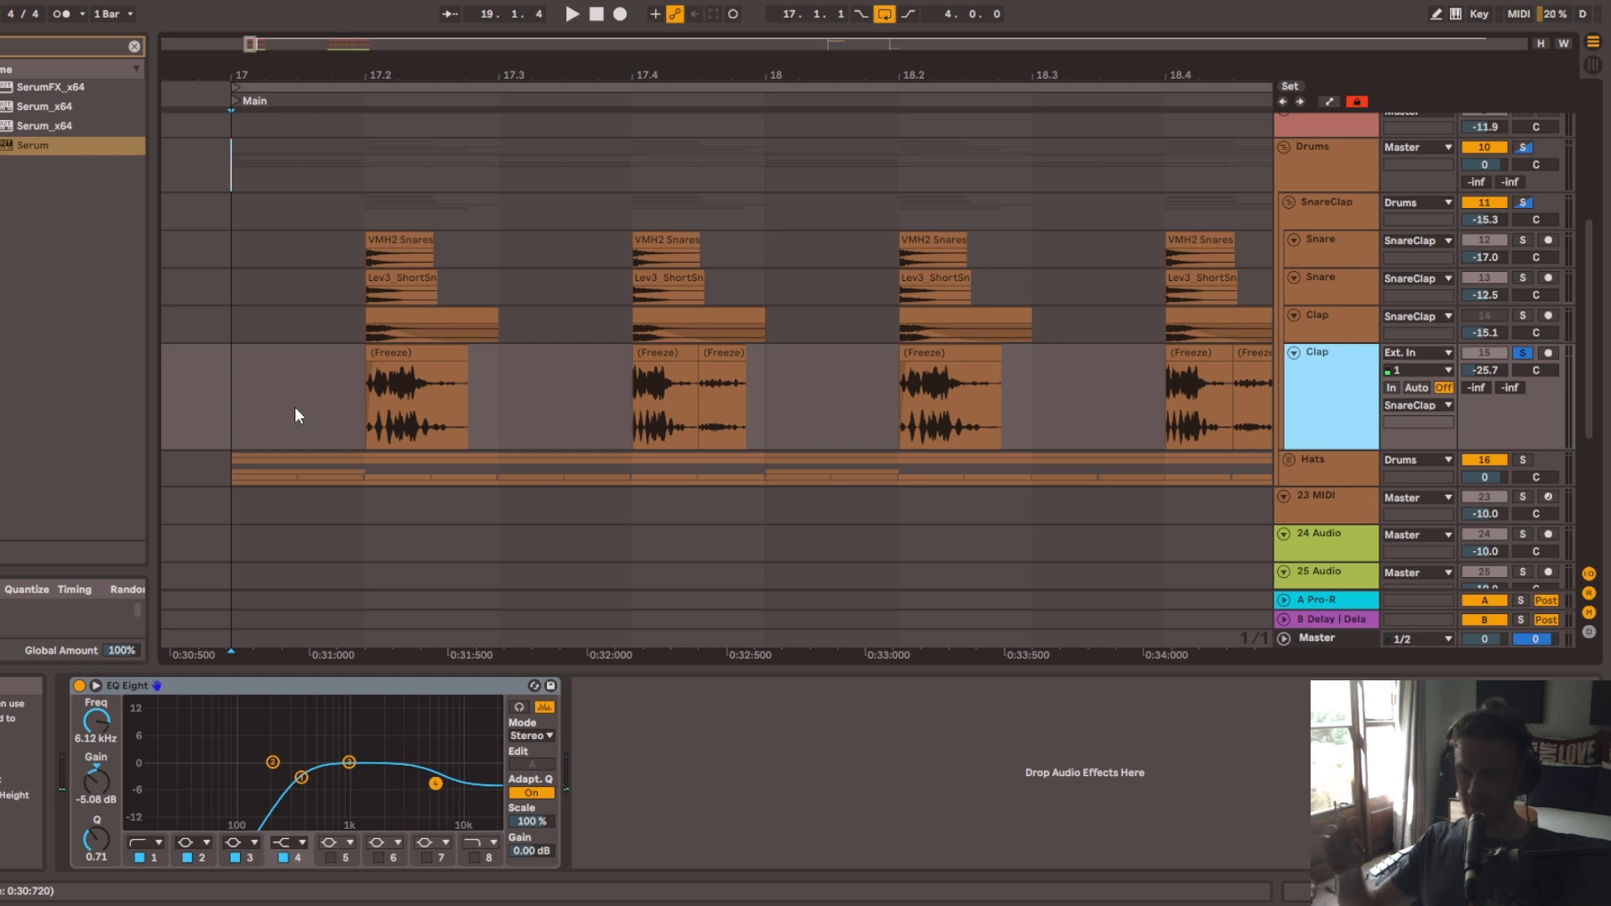
pyautogui.press('space')
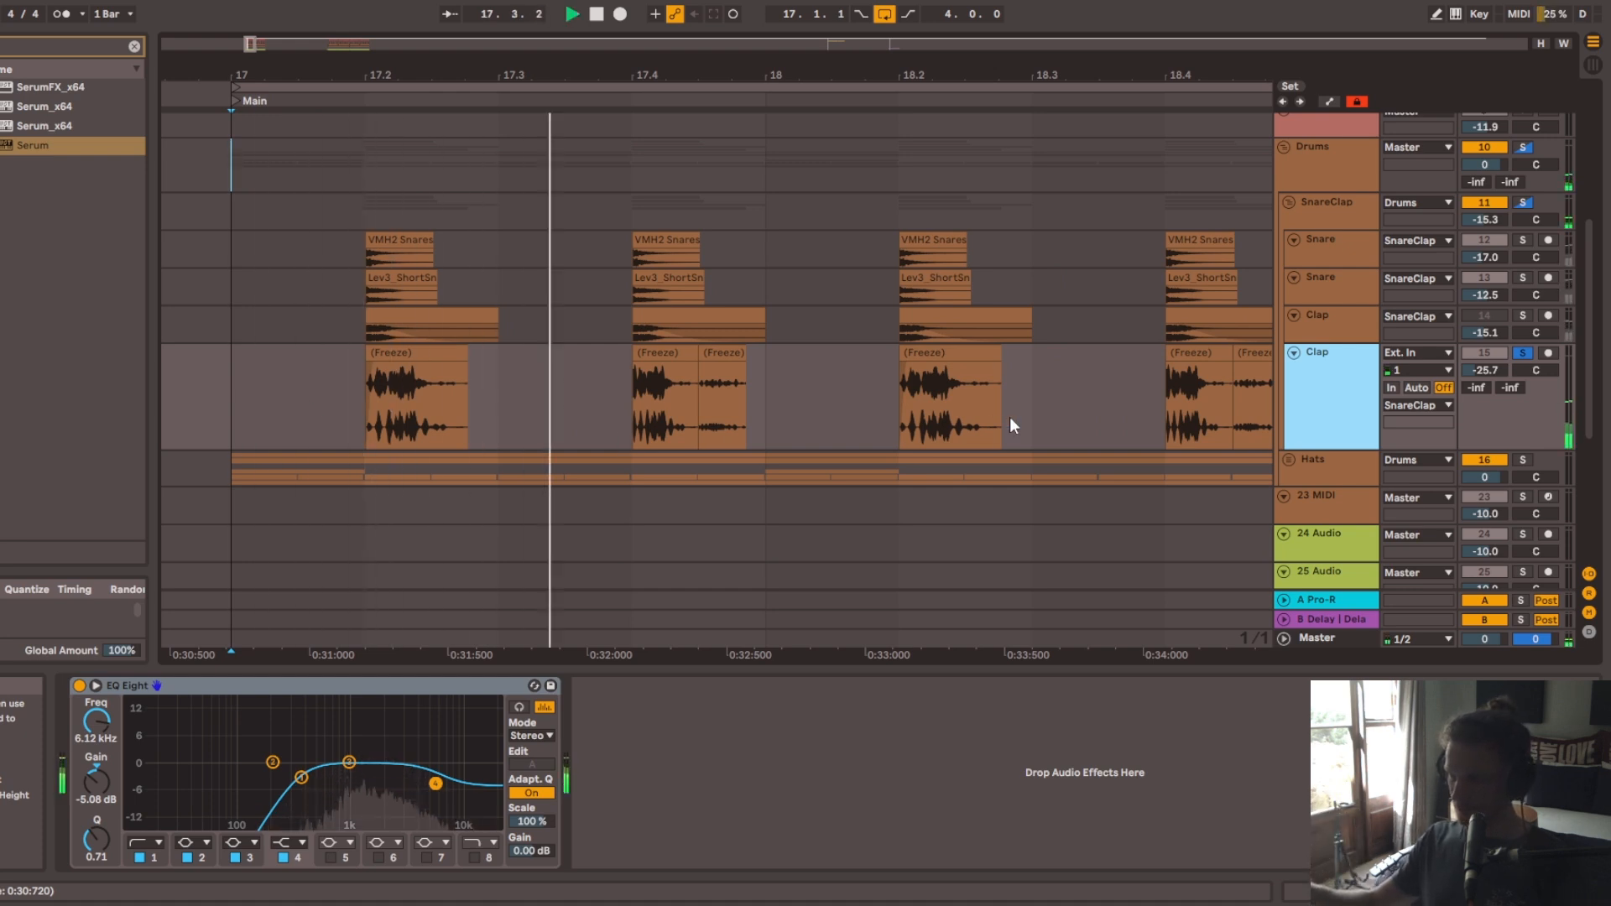
pyautogui.click(660, 405)
pyautogui.press('space')
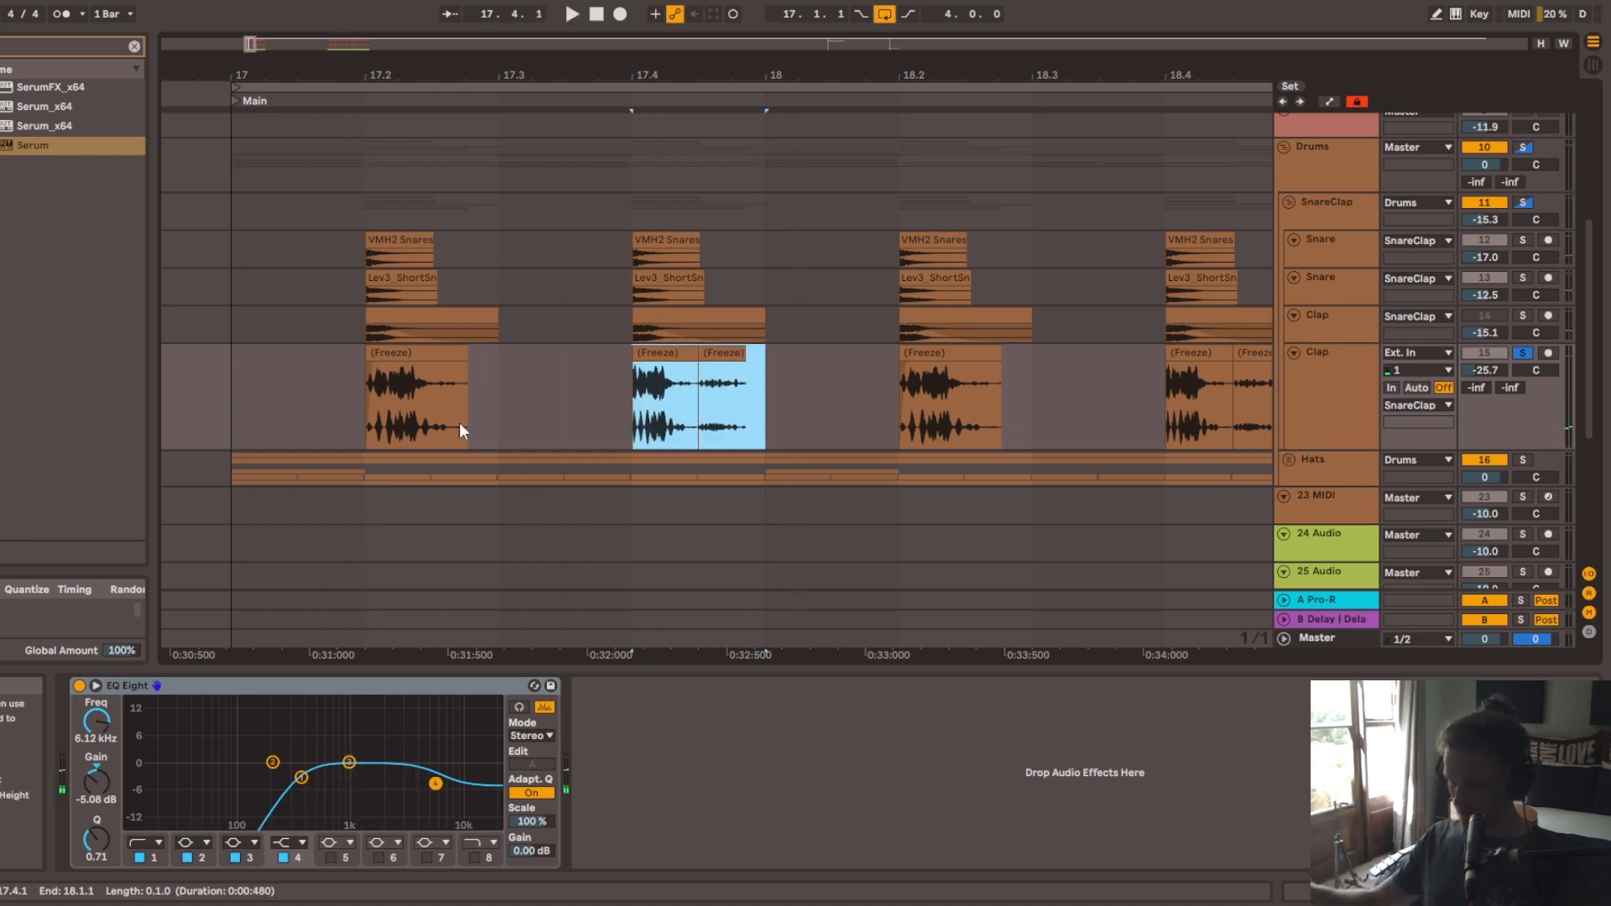
pyautogui.click(241, 411)
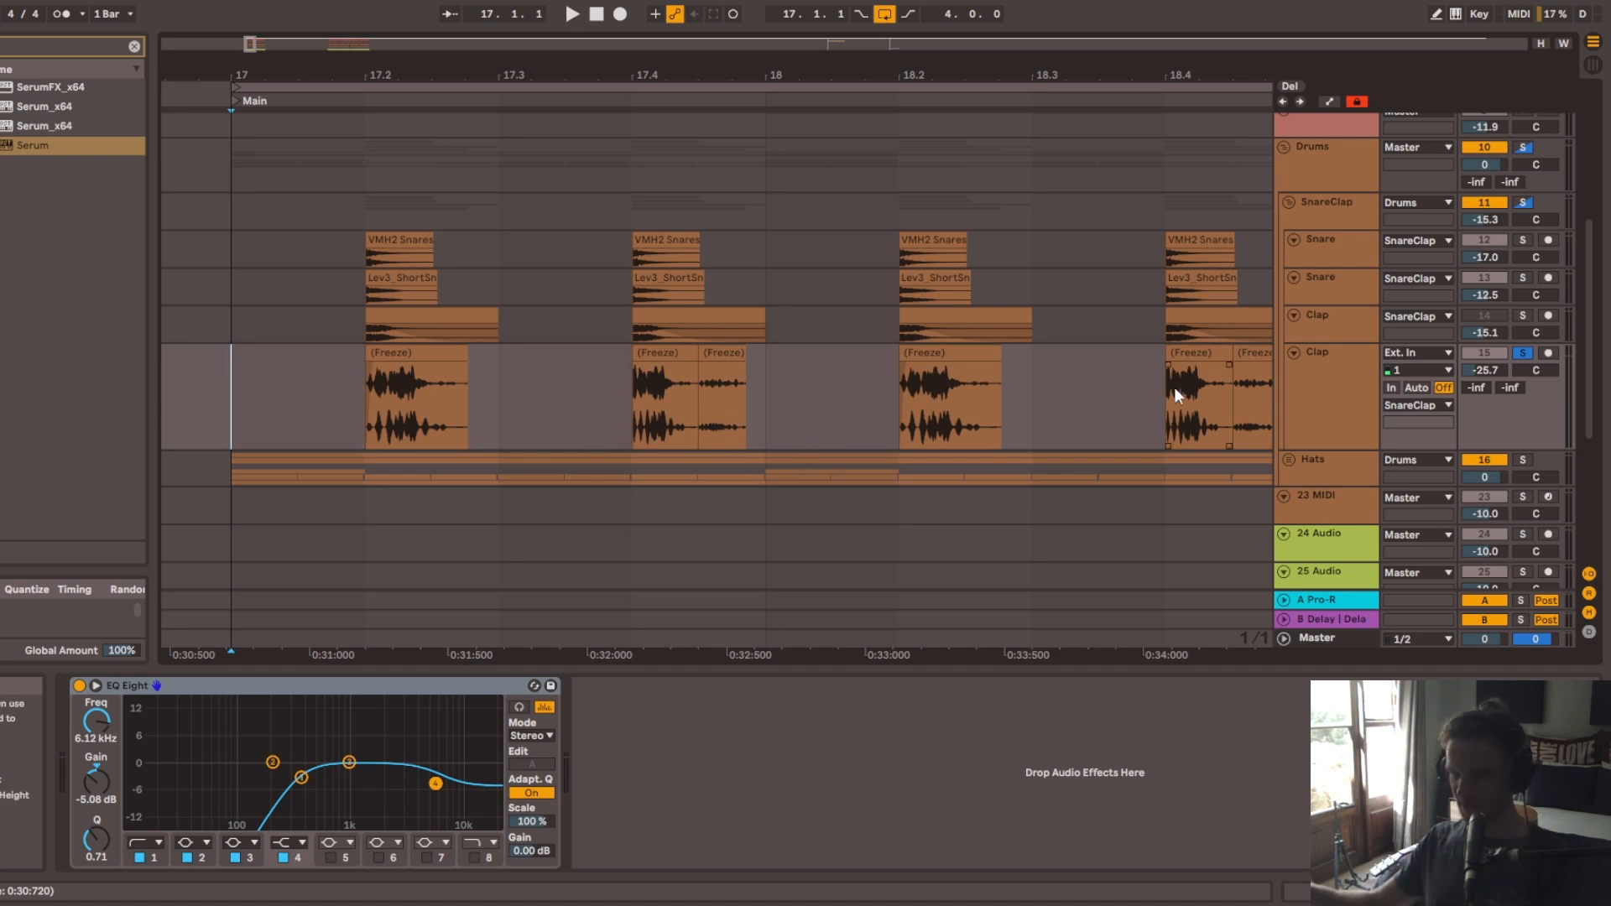
# Step: Enlarge the first Clap track and compare its waveform with the frozen clip below it at 17.2
pyautogui.click(1361, 391)
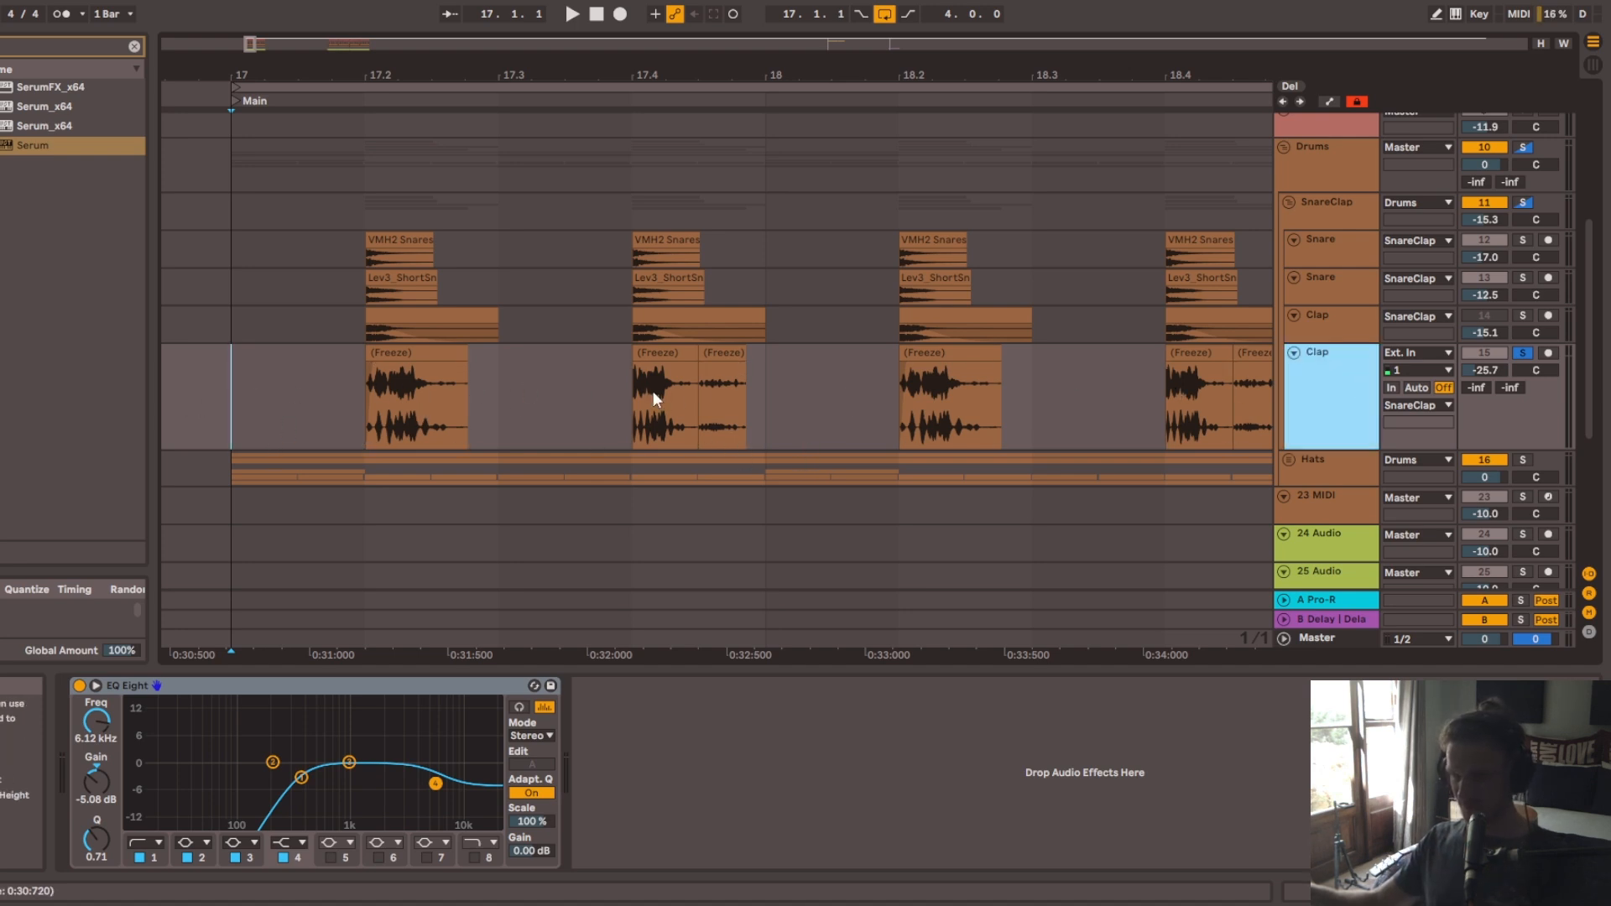
pyautogui.click(1336, 333)
pyautogui.moveTo(1335, 341); pyautogui.dragTo(1337, 379)
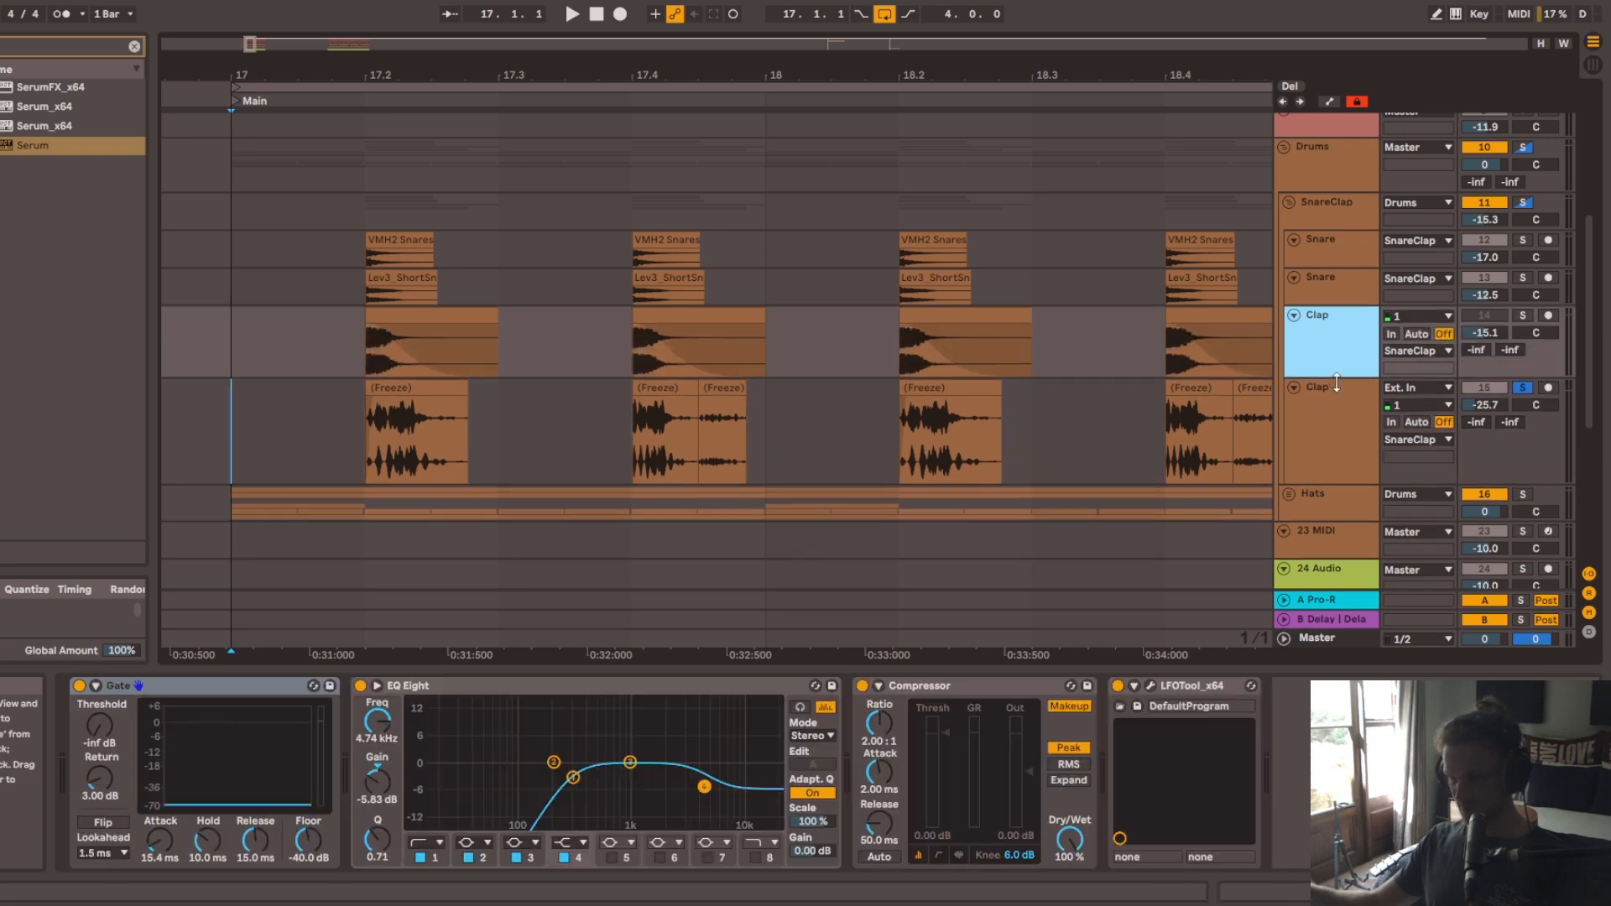
pyautogui.click(1304, 457)
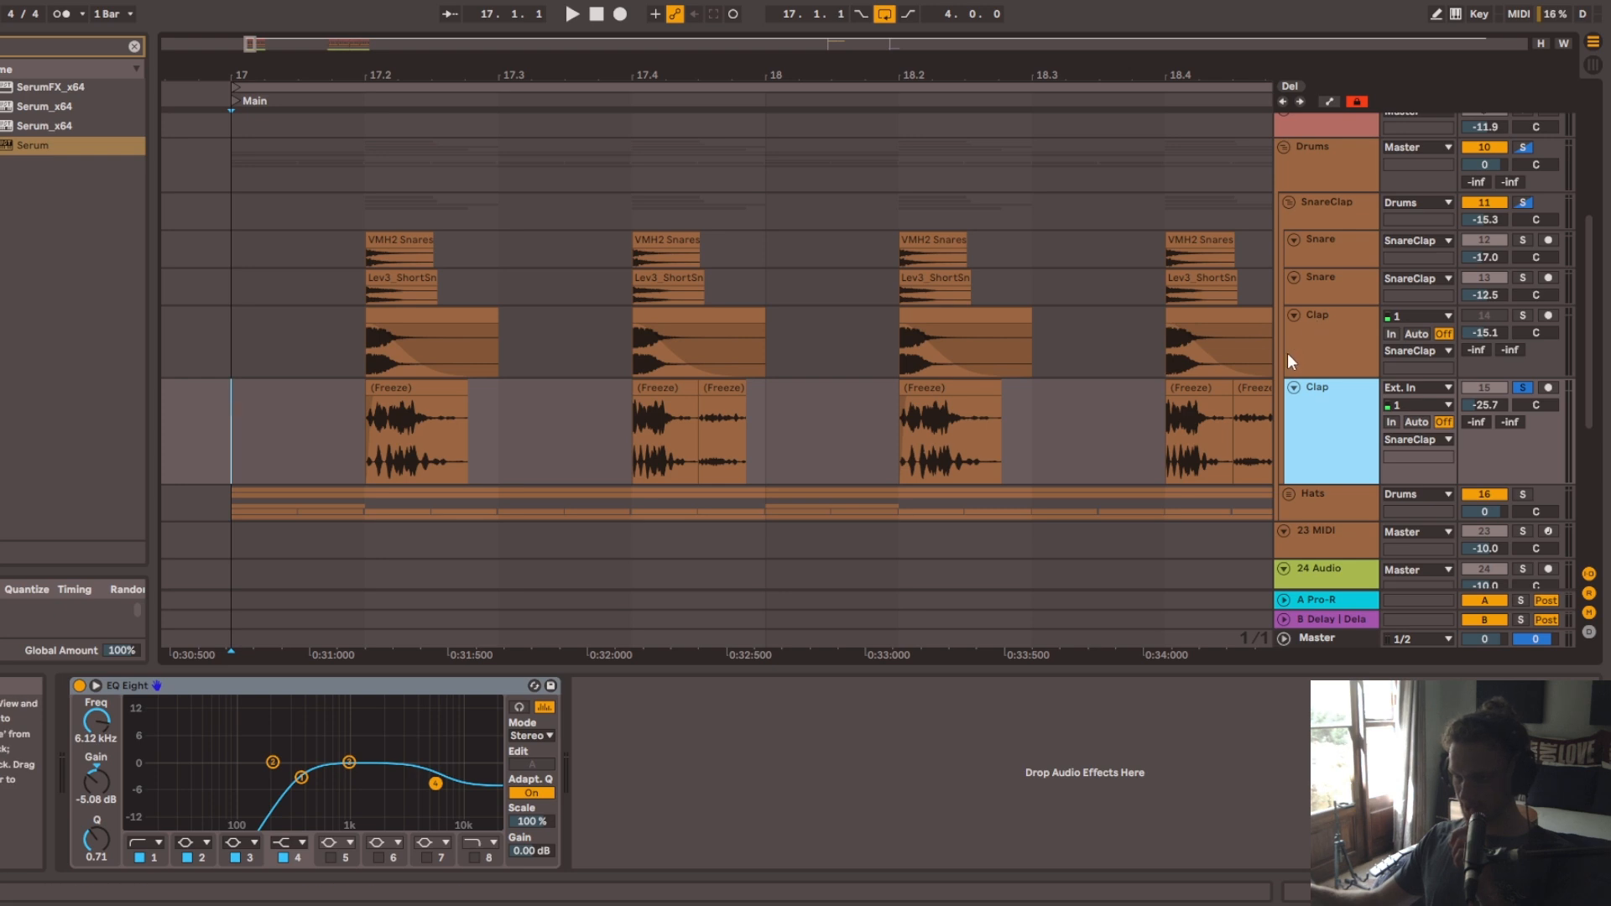
pyautogui.moveTo(407, 80); pyautogui.dragTo(466, 323)
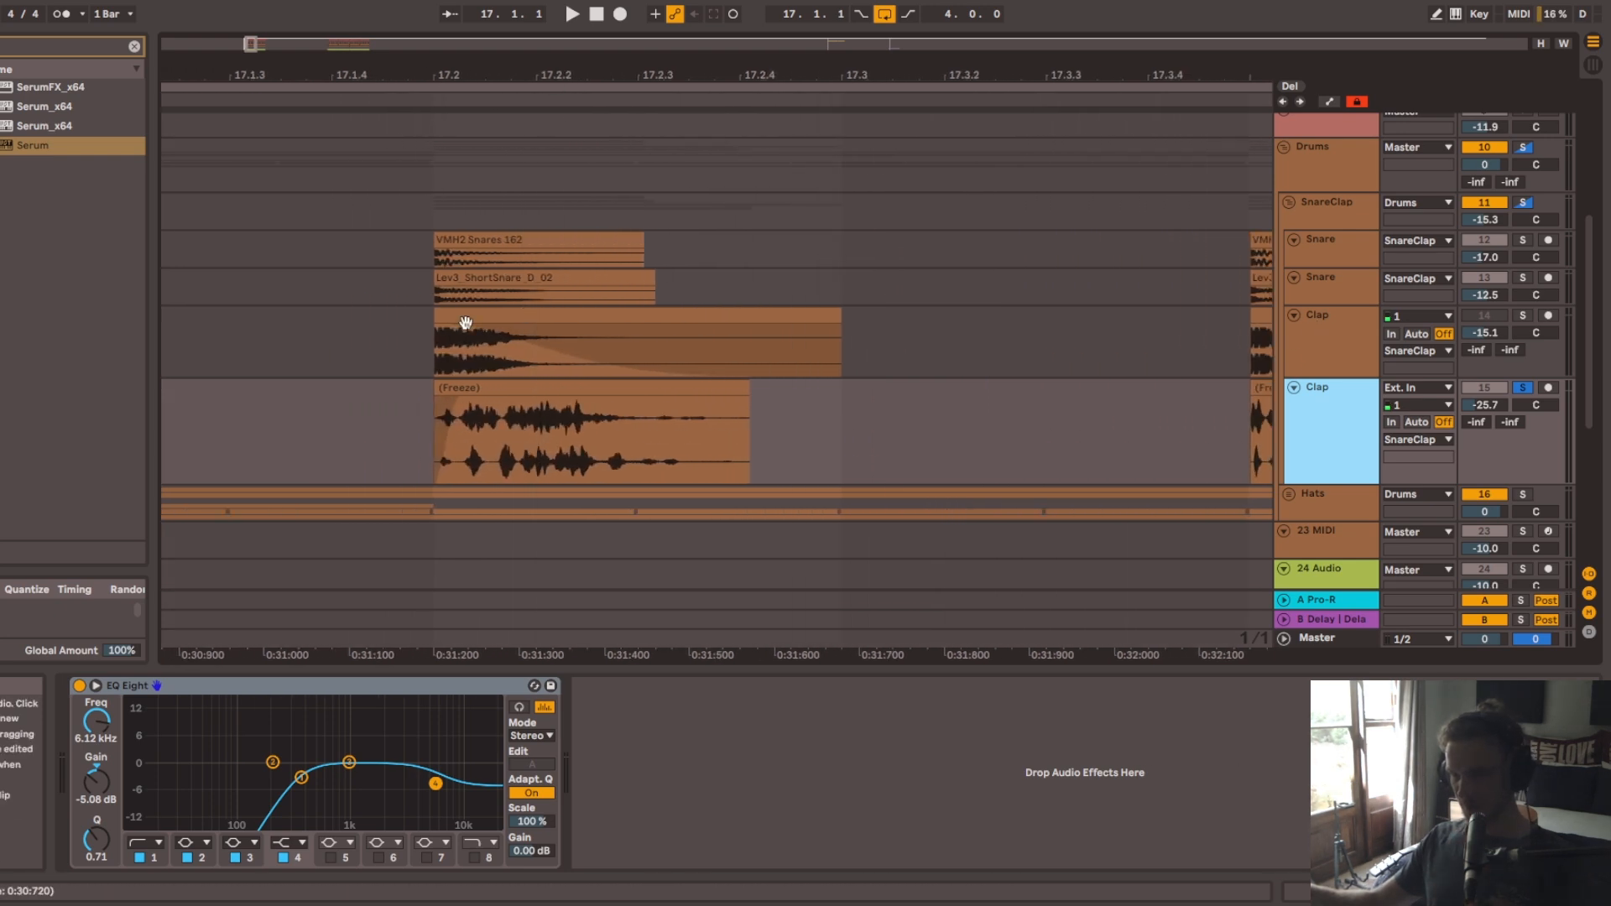
# Step: Solo the first Clap track, add a Grain Delay at the end of its device chain and play the result
pyautogui.click(1336, 334)
pyautogui.hotkey('alt', 'Tab')
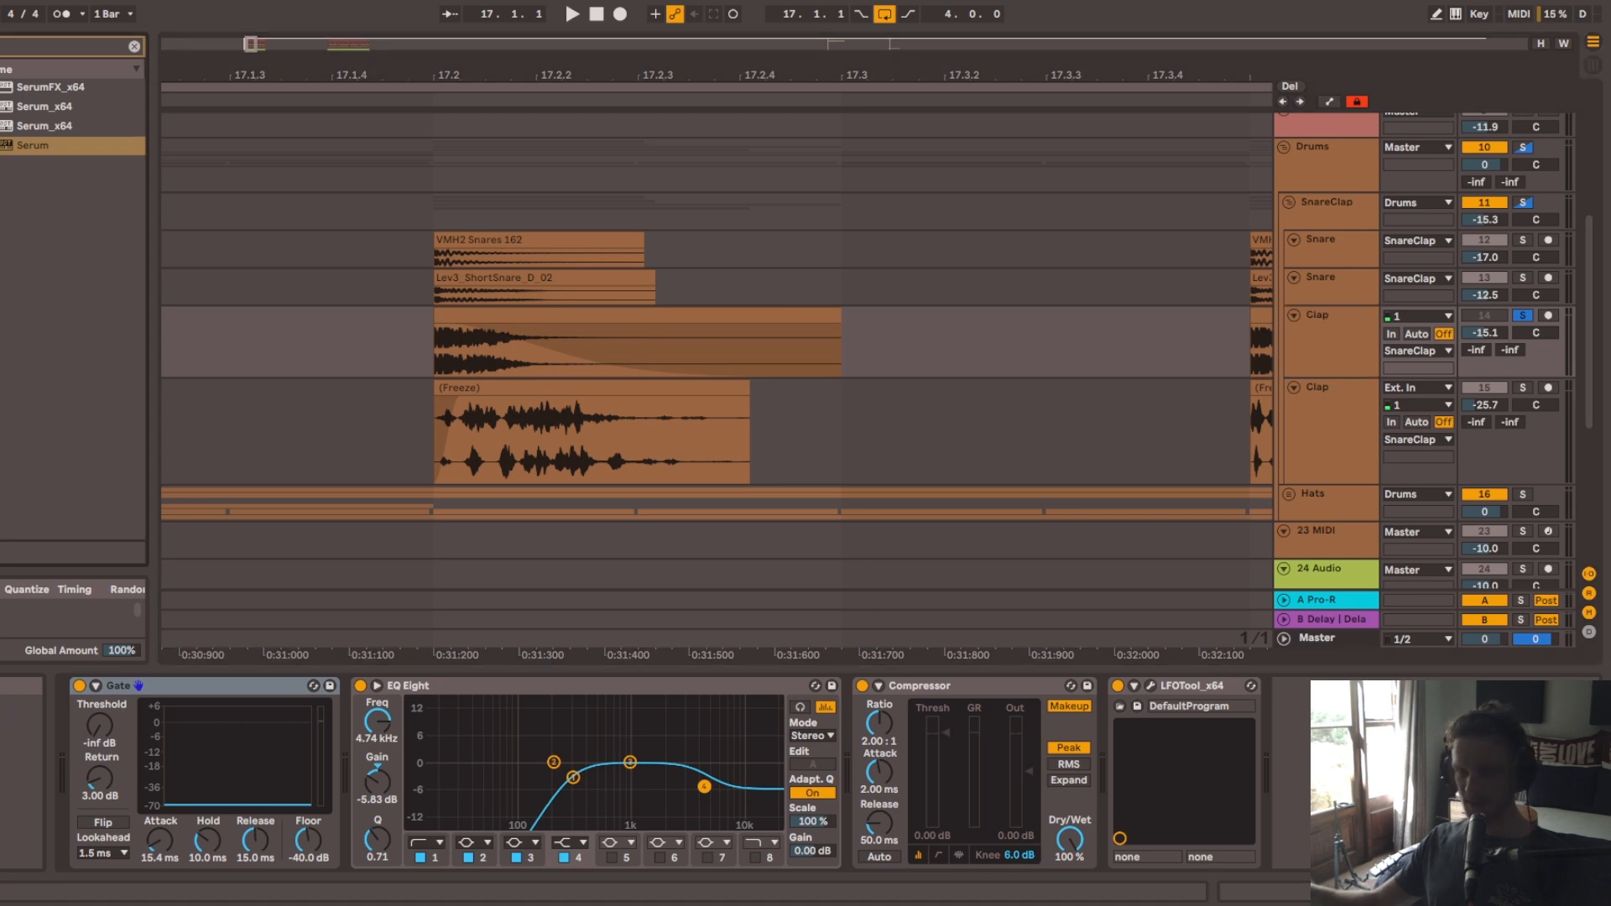
pyautogui.write('gra')
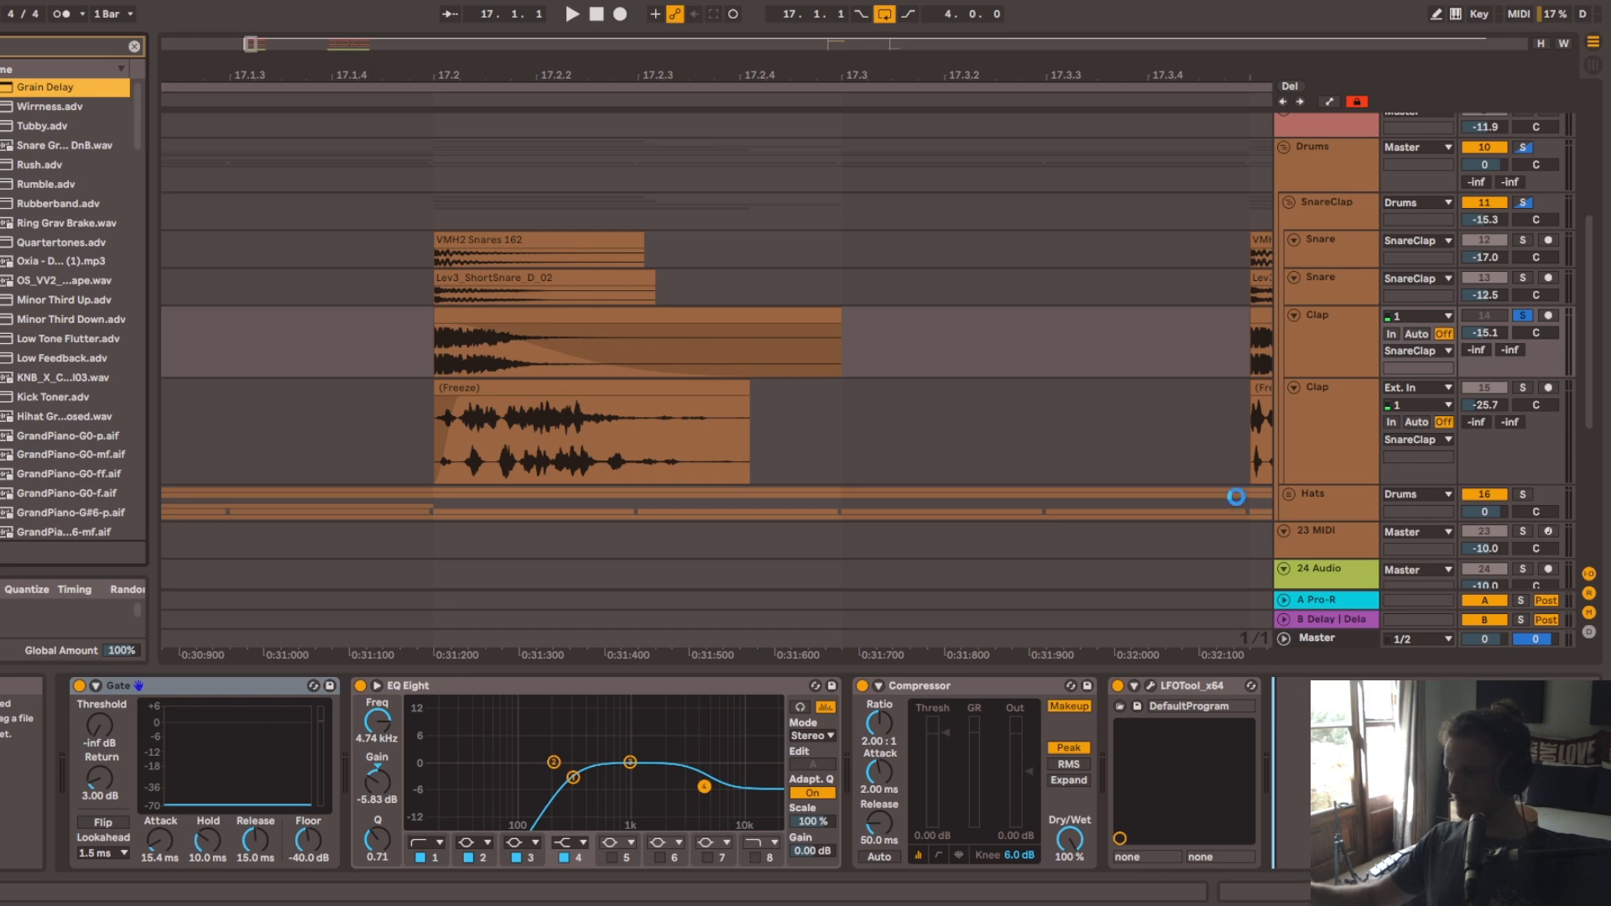
pyautogui.press('Return')
pyautogui.press('space')
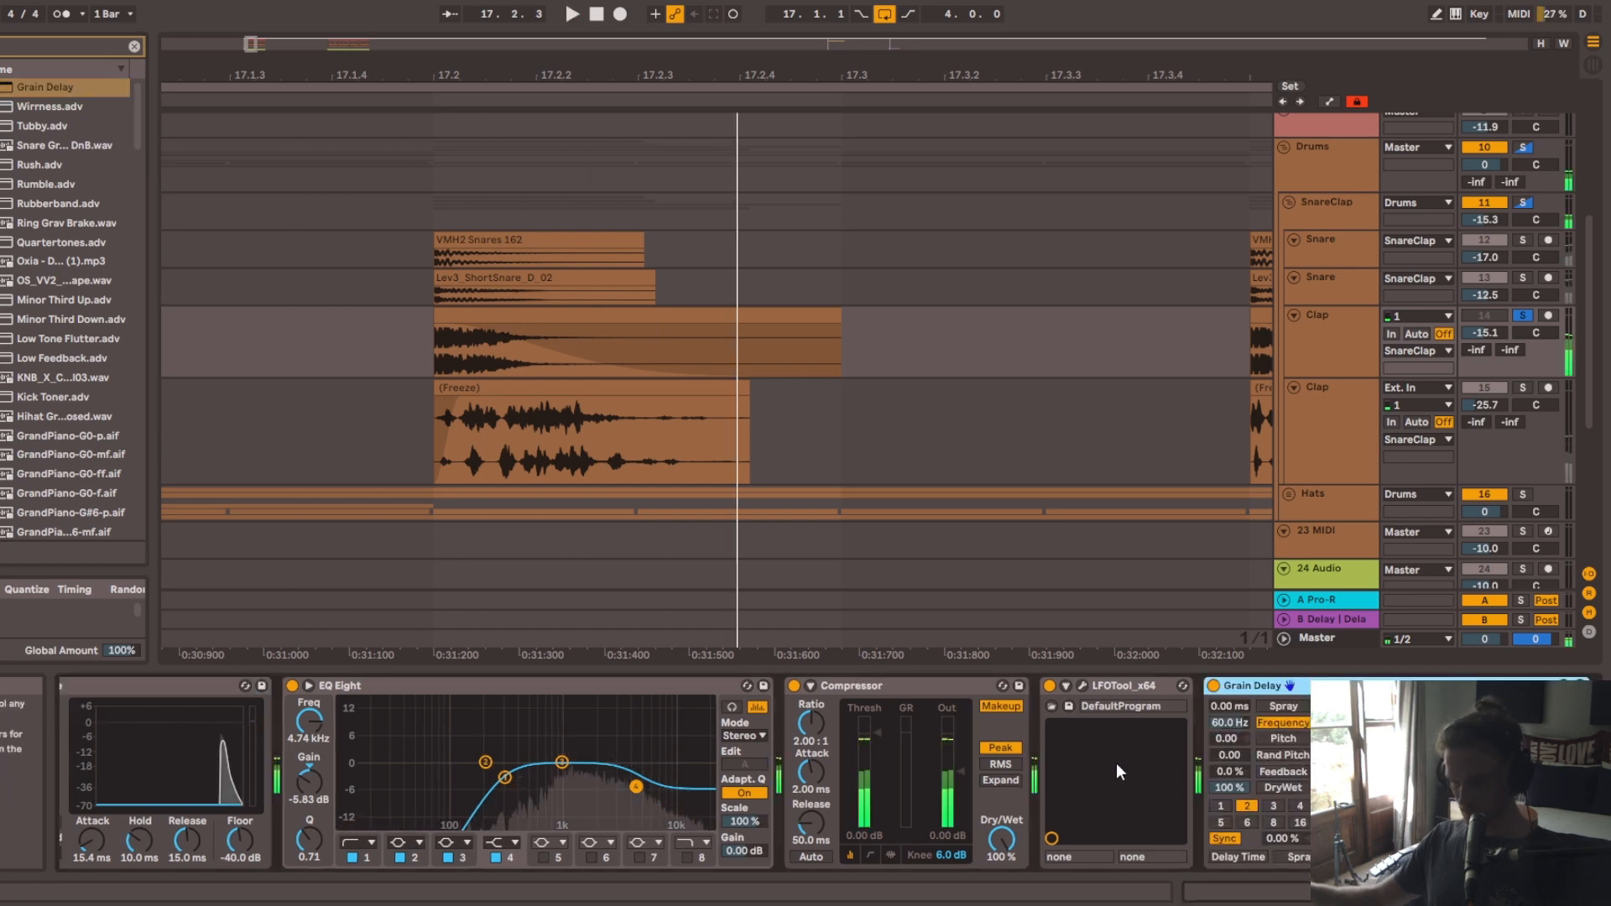
# Step: Set the Grain Delay's Feedback to 66 %, Pitch to 9.75 and Spray to 92.3 ms while auditioning the Clap
pyautogui.press('-')
pyautogui.moveTo(1237, 778); pyautogui.dragTo(1237, 719)
pyautogui.press('space')
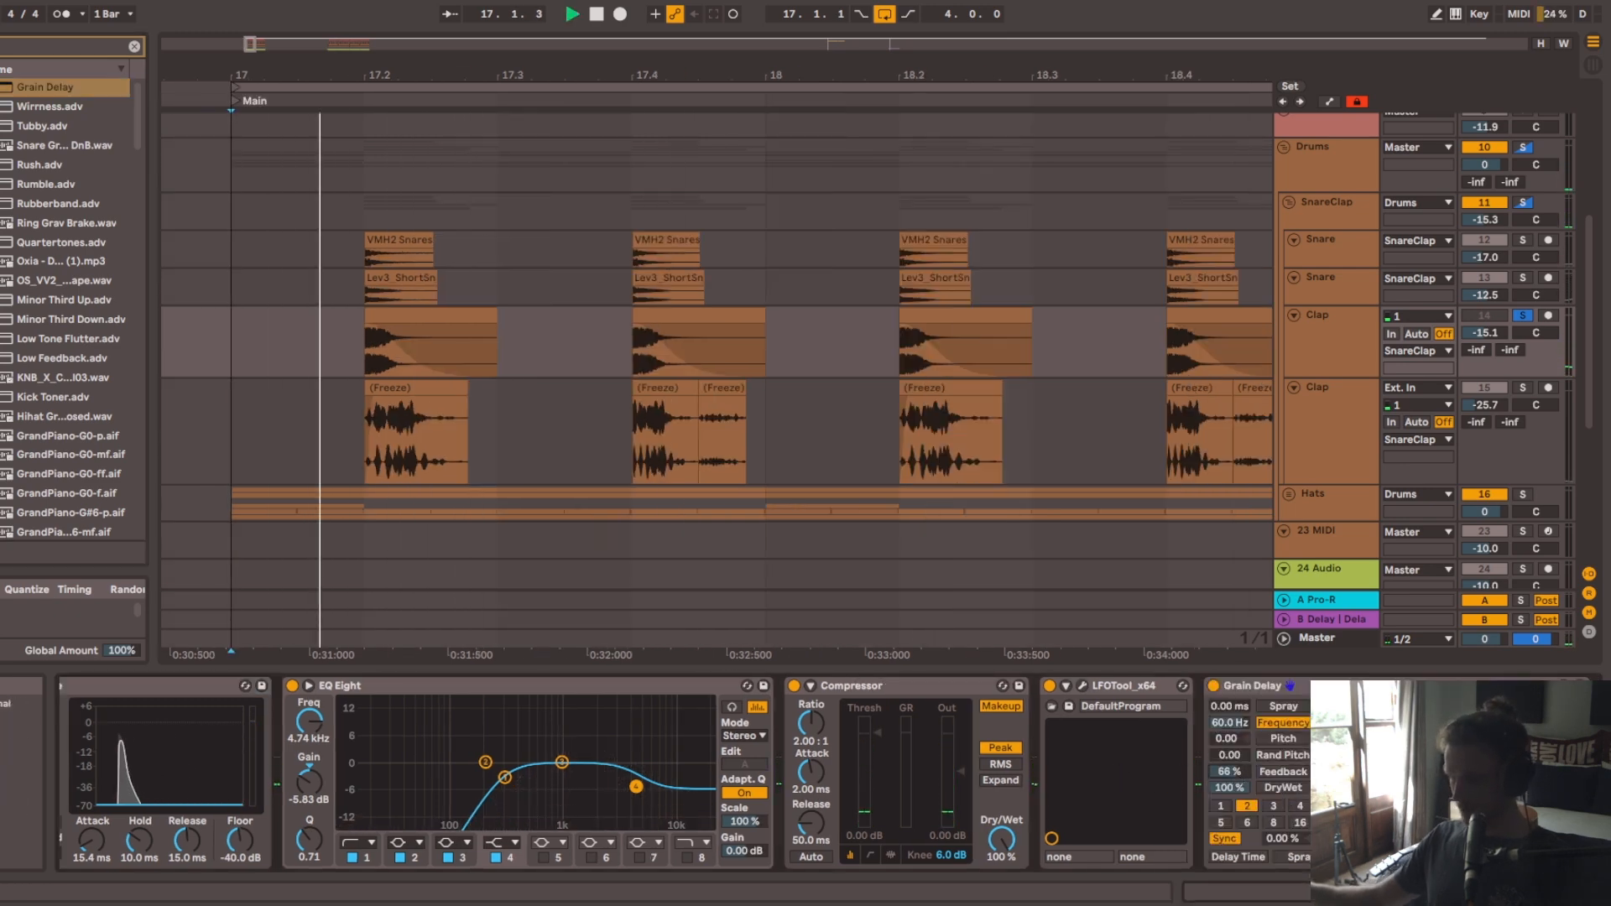
pyautogui.press('space')
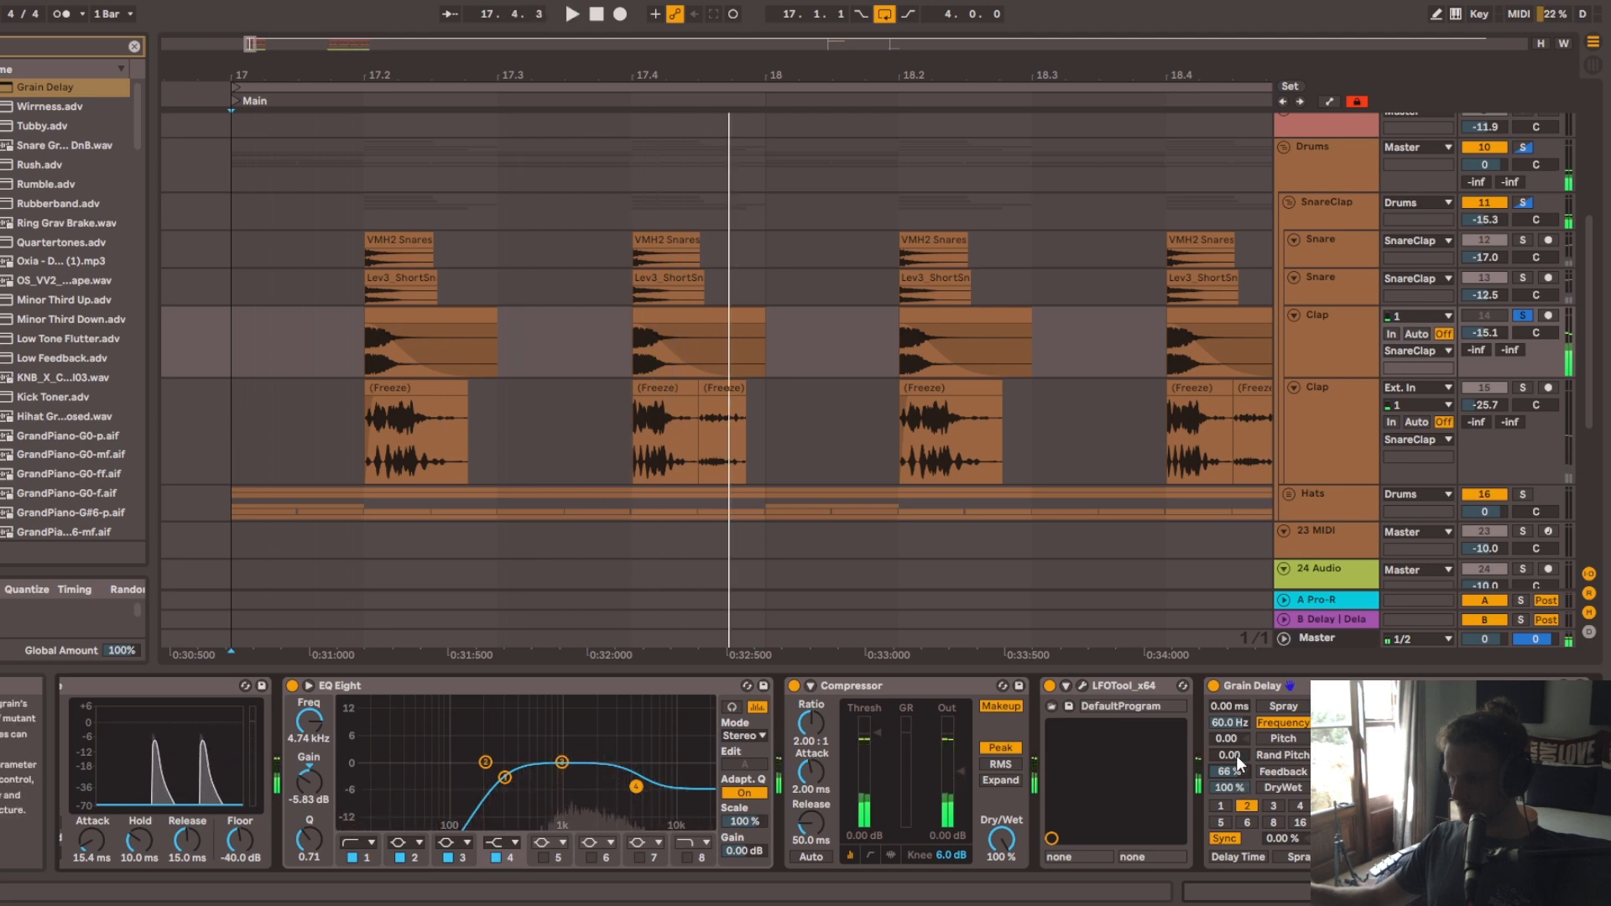
pyautogui.moveTo(1230, 743); pyautogui.dragTo(1231, 672)
pyautogui.press('space')
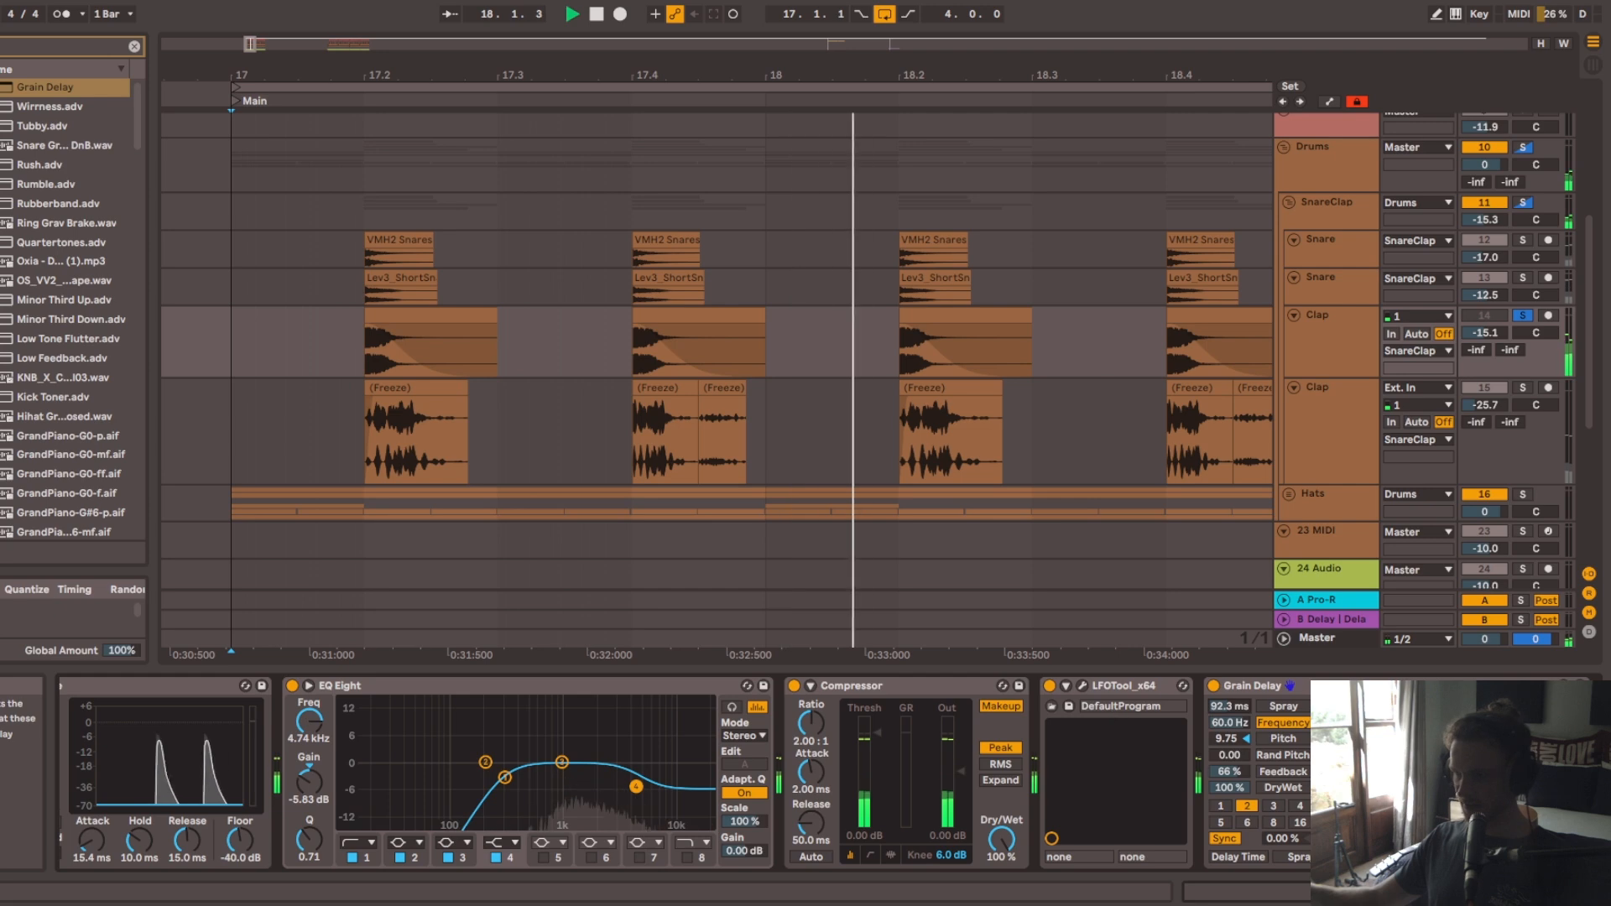
# Step: Listen to the first Clap with the Grain Delay from bar 17, and delete the Grain Delay
pyautogui.hscroll(2, 1288, 752)
pyautogui.press('space')
pyautogui.moveTo(700, 77); pyautogui.dragTo(574, 76)
pyautogui.press('space')
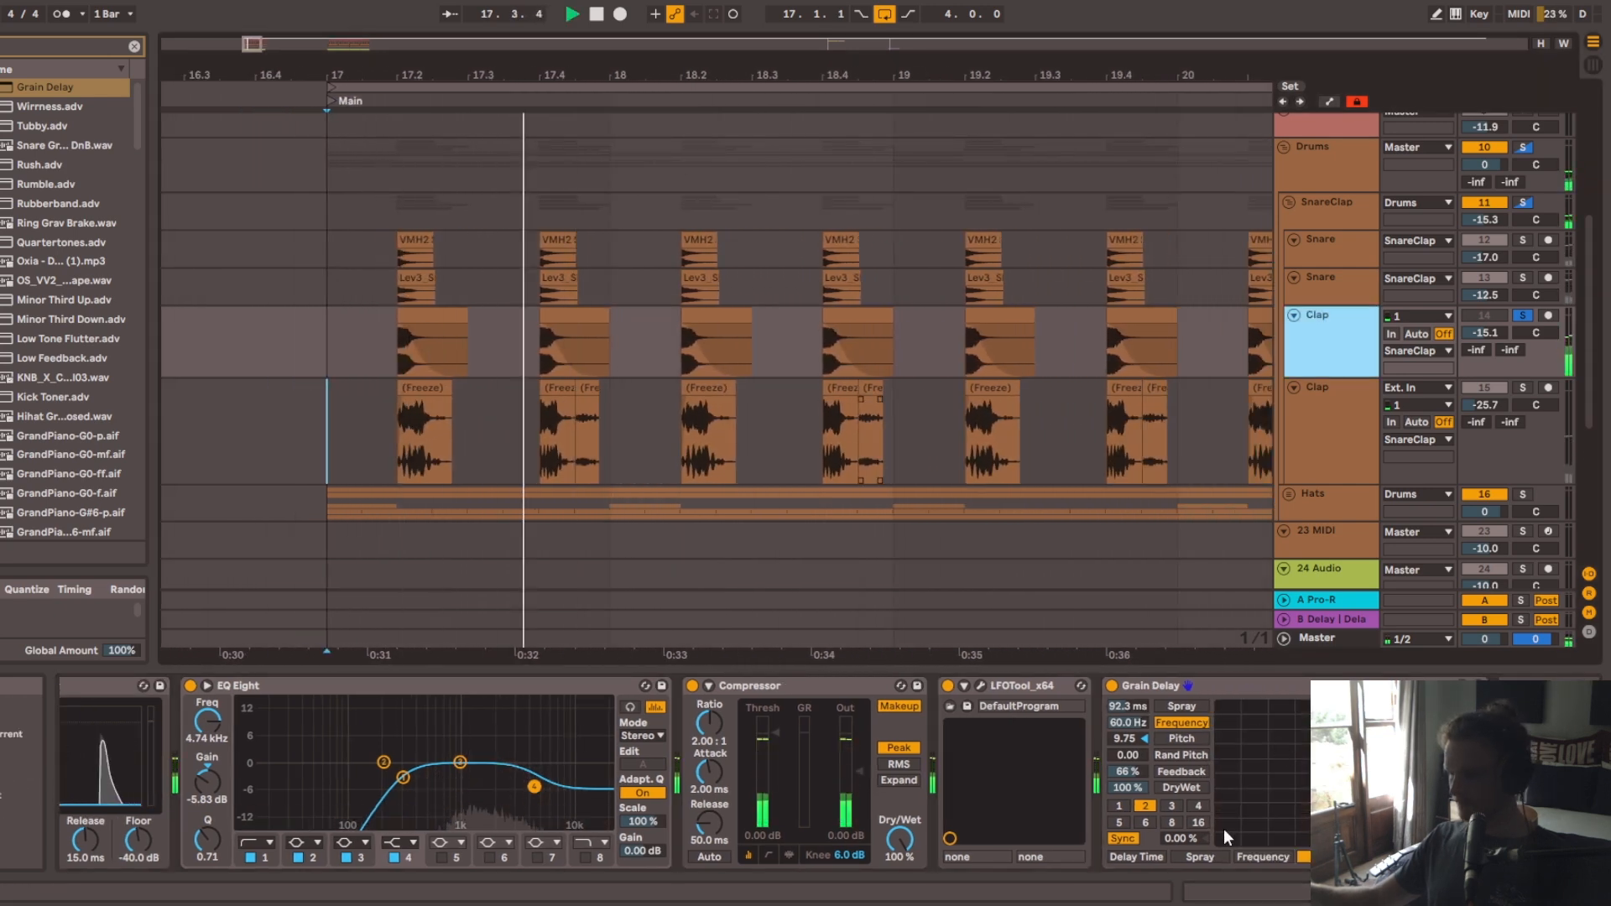
pyautogui.press('space')
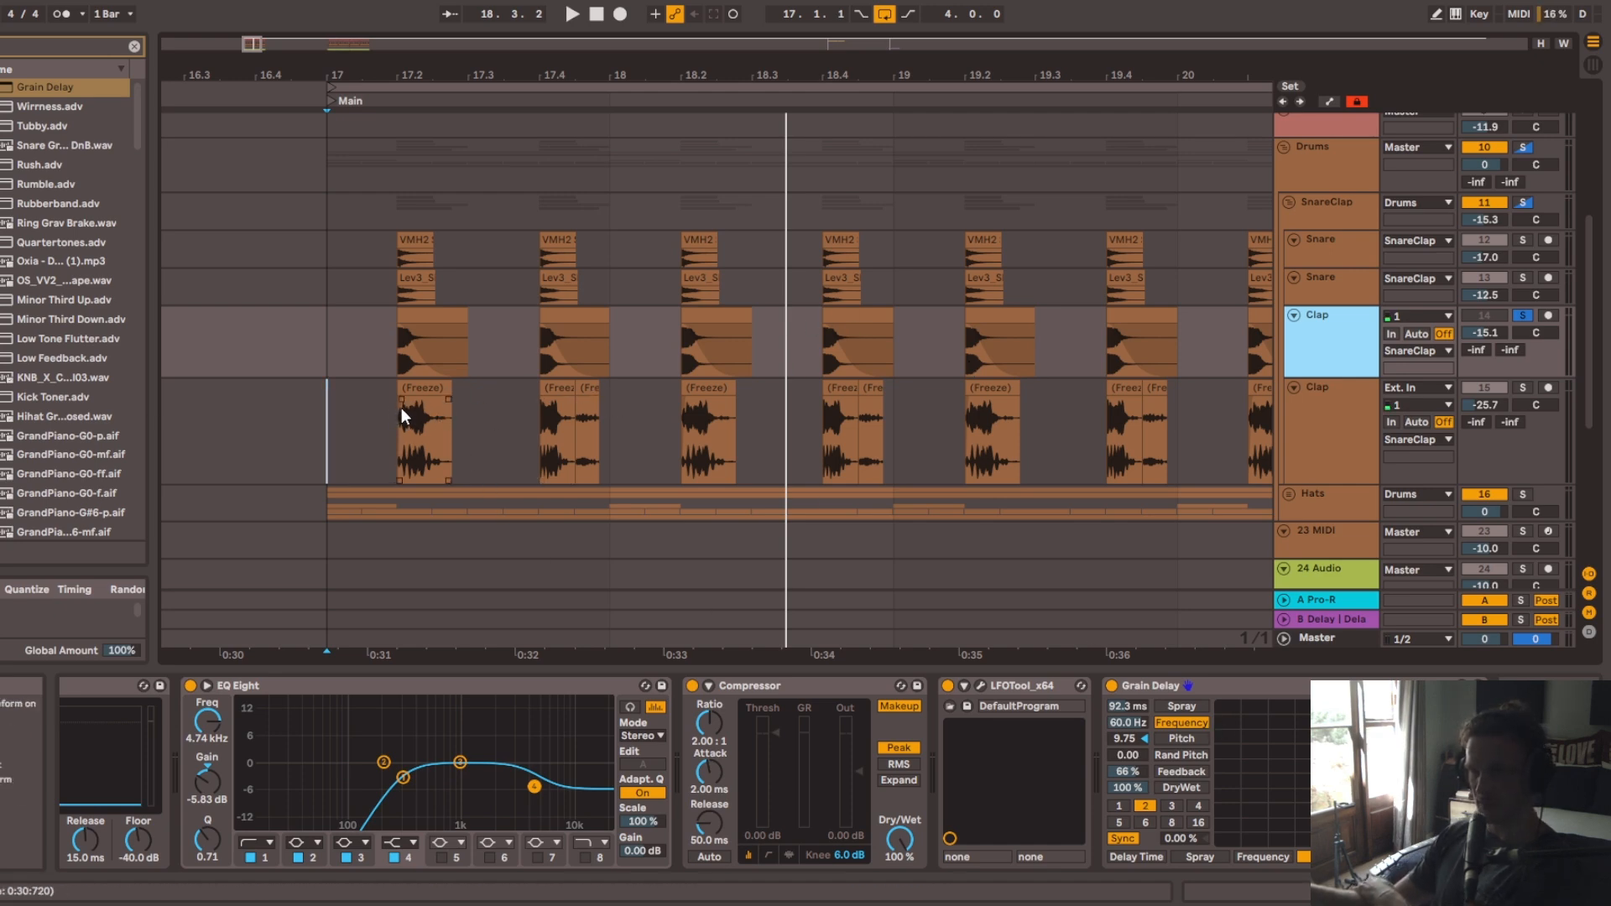
pyautogui.click(1214, 687)
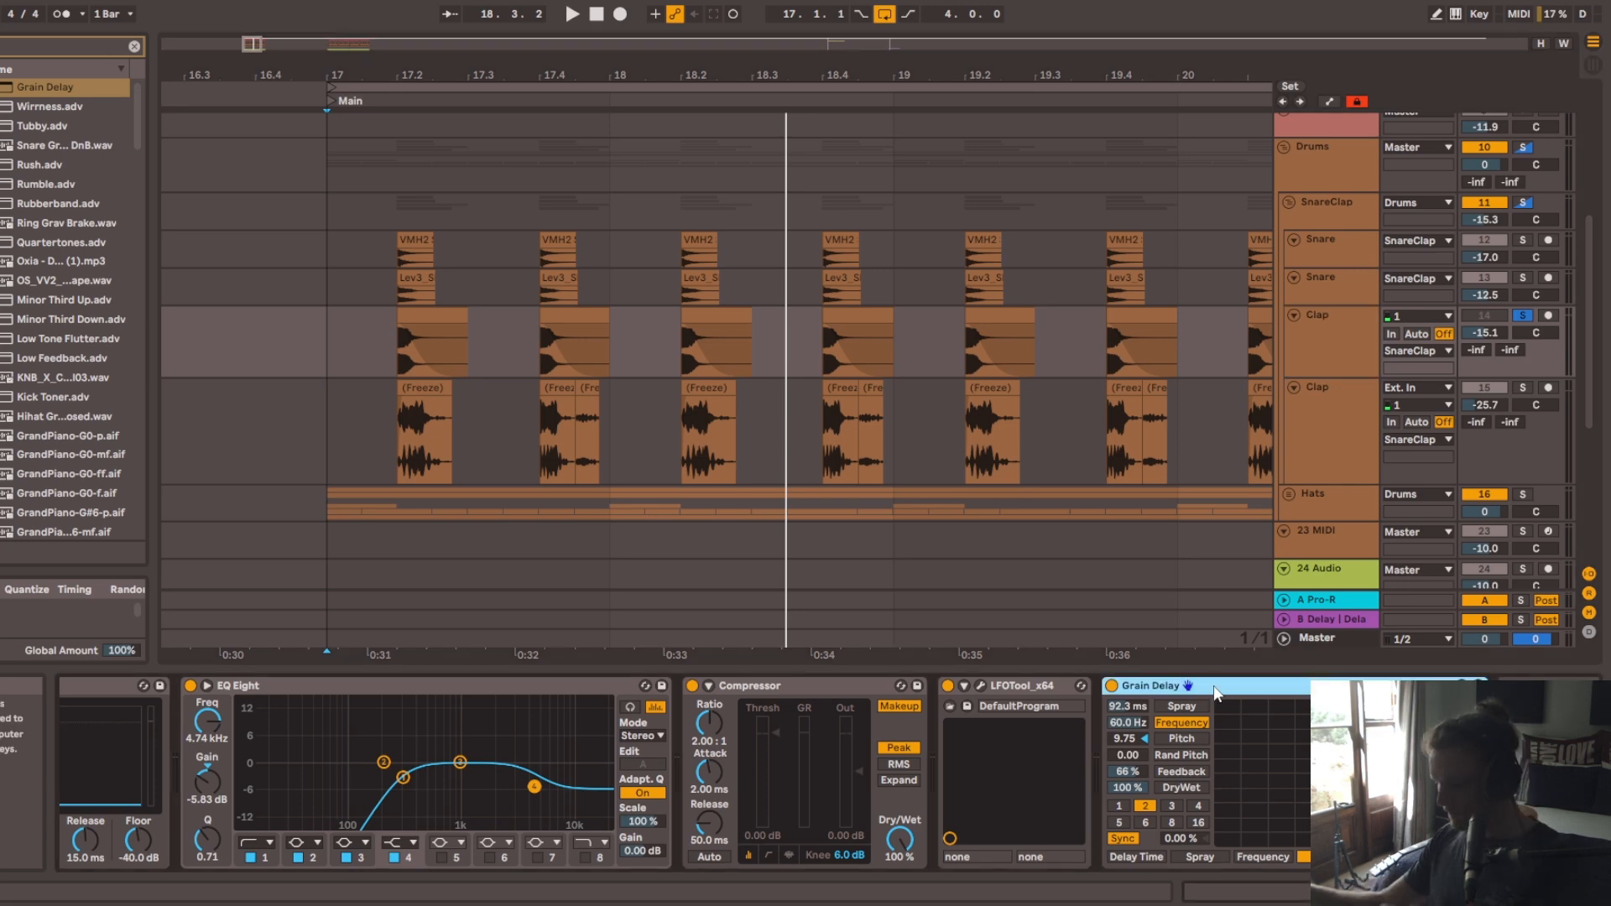
pyautogui.press('Delete')
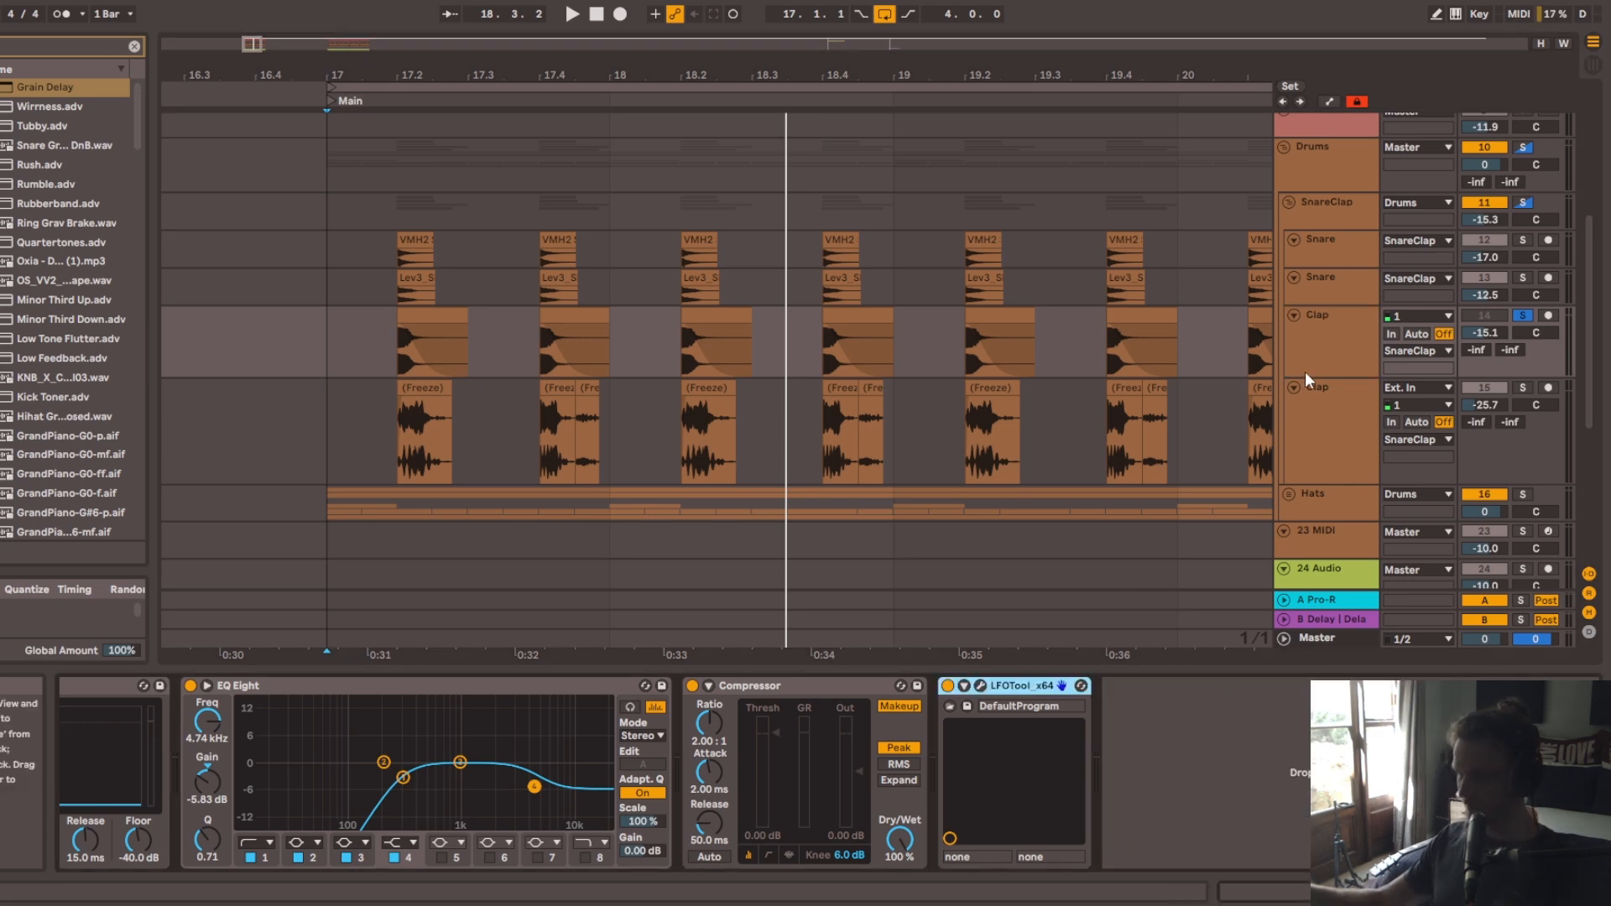
# Step: Reset the enlarged Clap tracks to fitted height, clear the Clap's solo and play the loop from bar 17
pyautogui.click(1317, 316)
pyautogui.press('h')
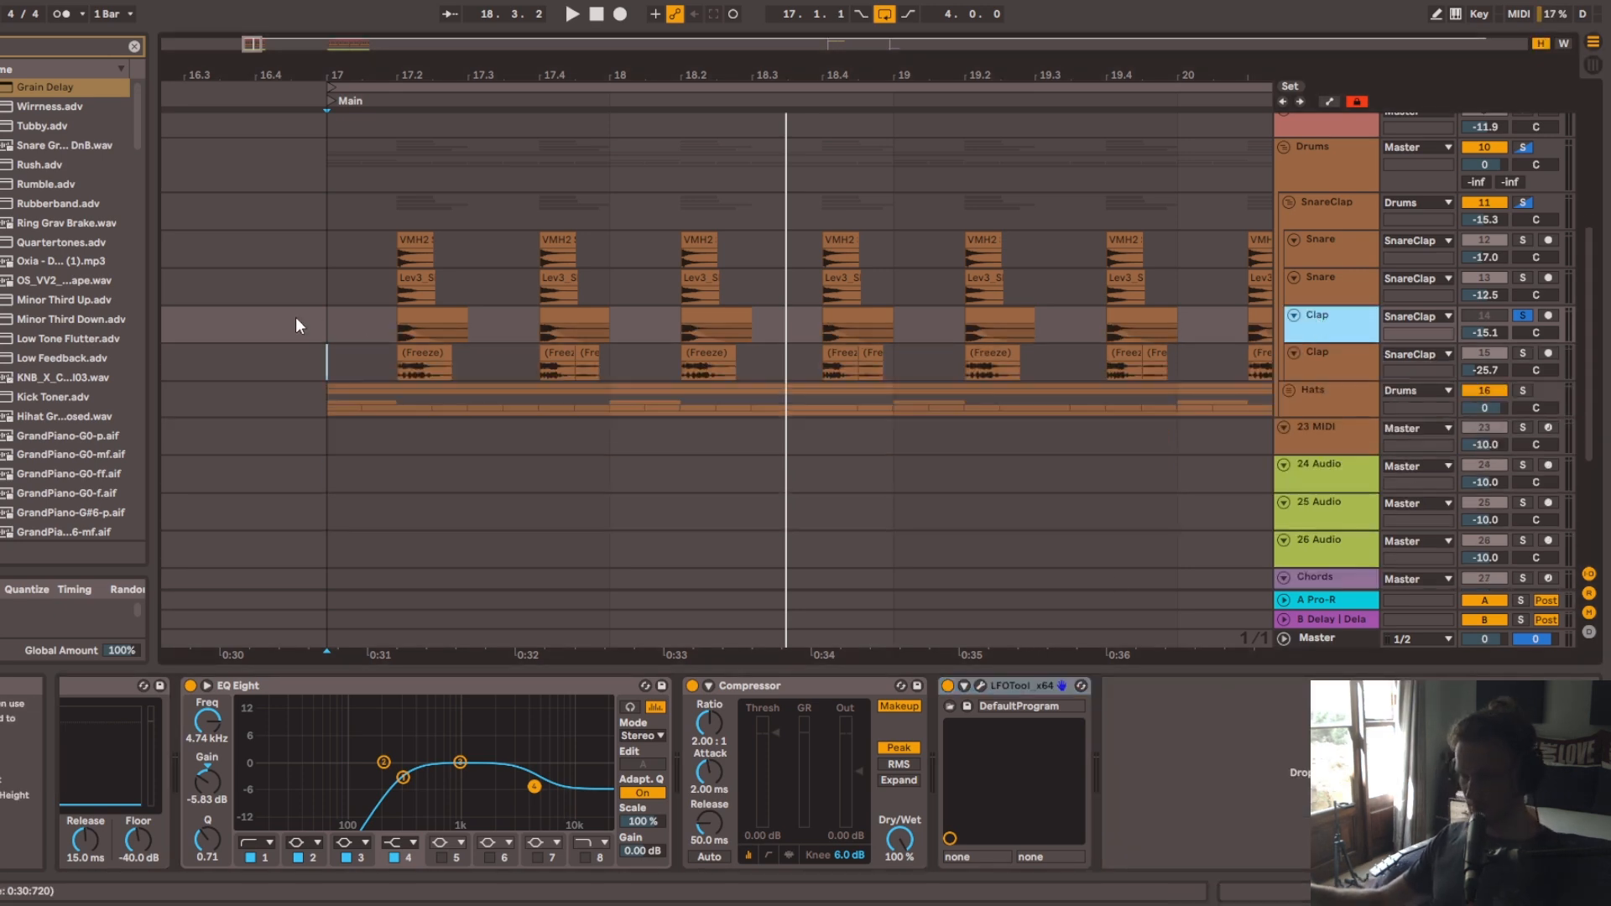
pyautogui.click(330, 321)
pyautogui.click(1375, 314)
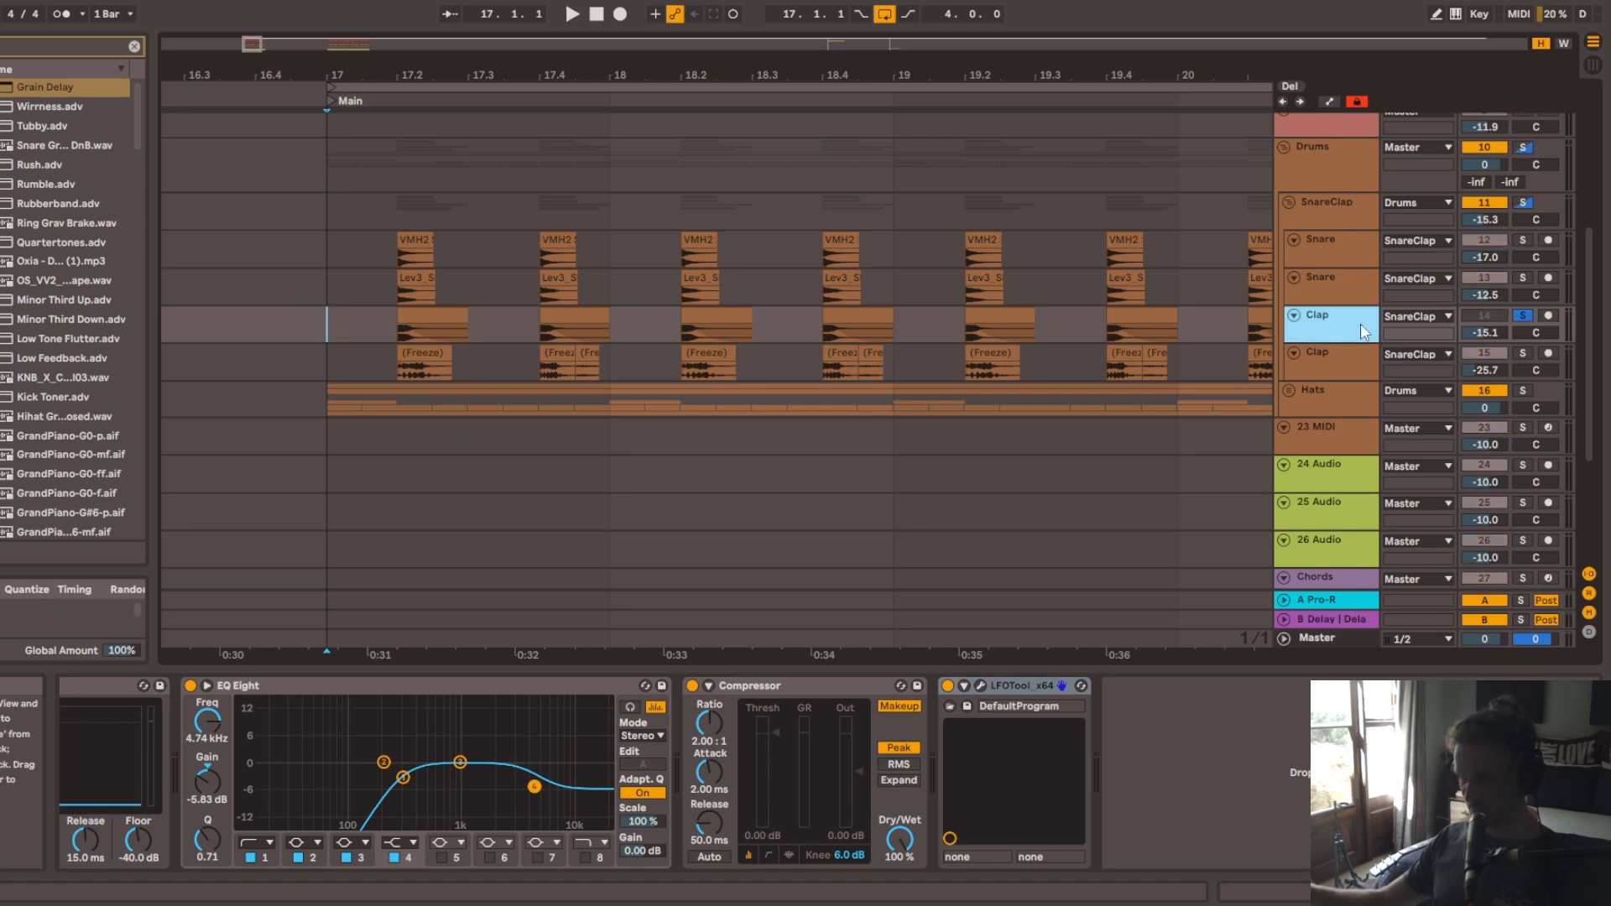
pyautogui.press('space')
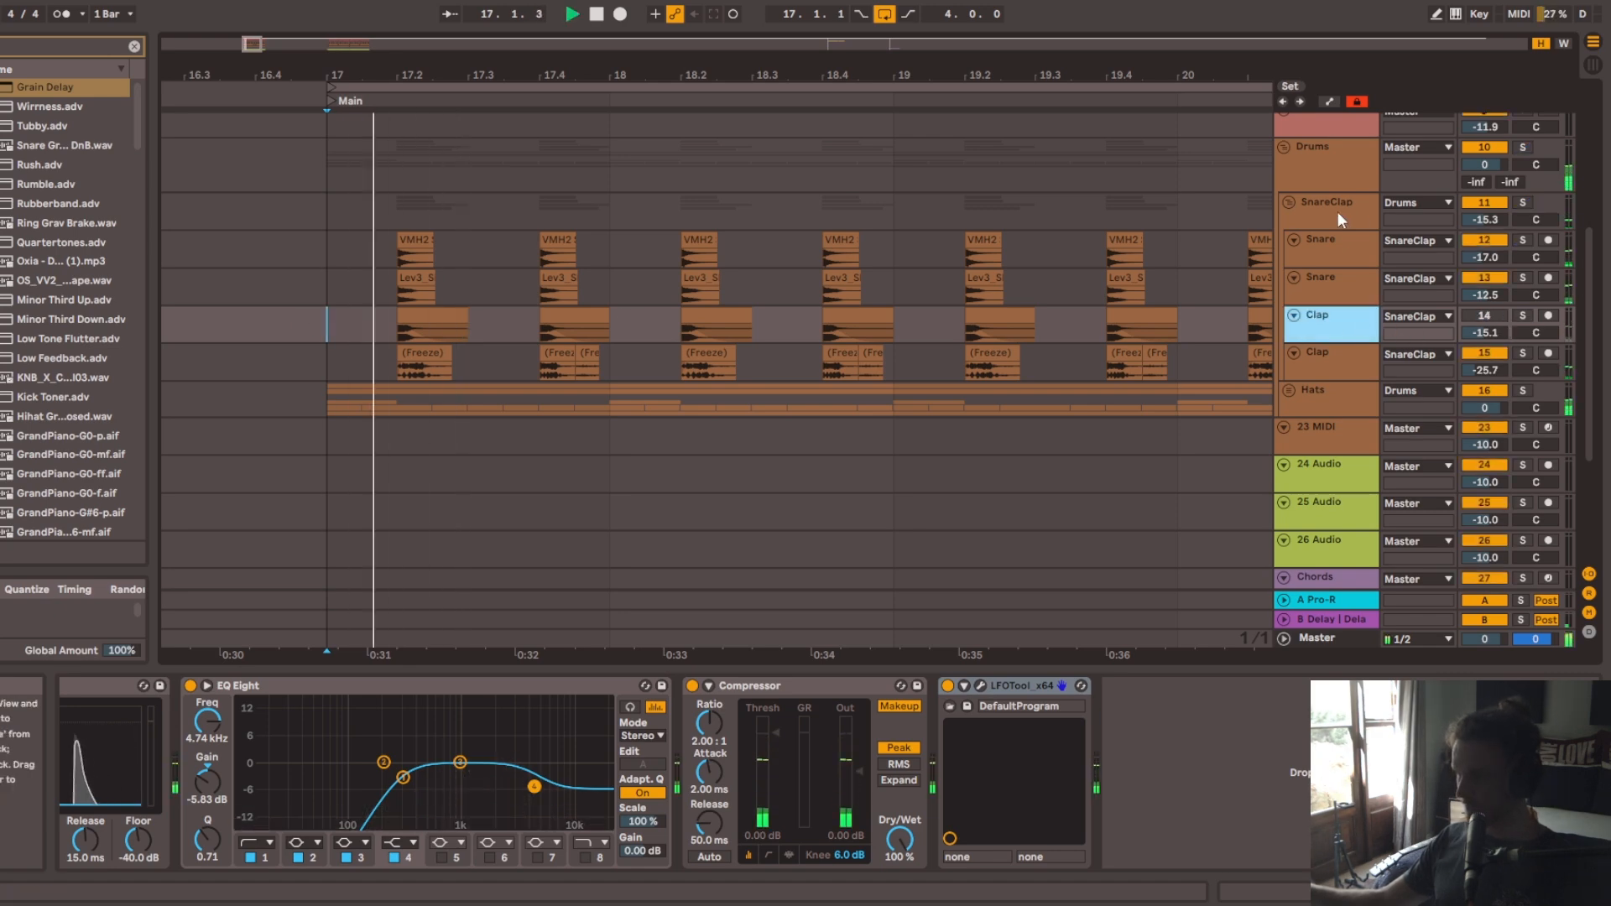
# Step: Solo the SnareClap group, compare it with the first Clap on and off, and select the first Snare track
pyautogui.click(1334, 209)
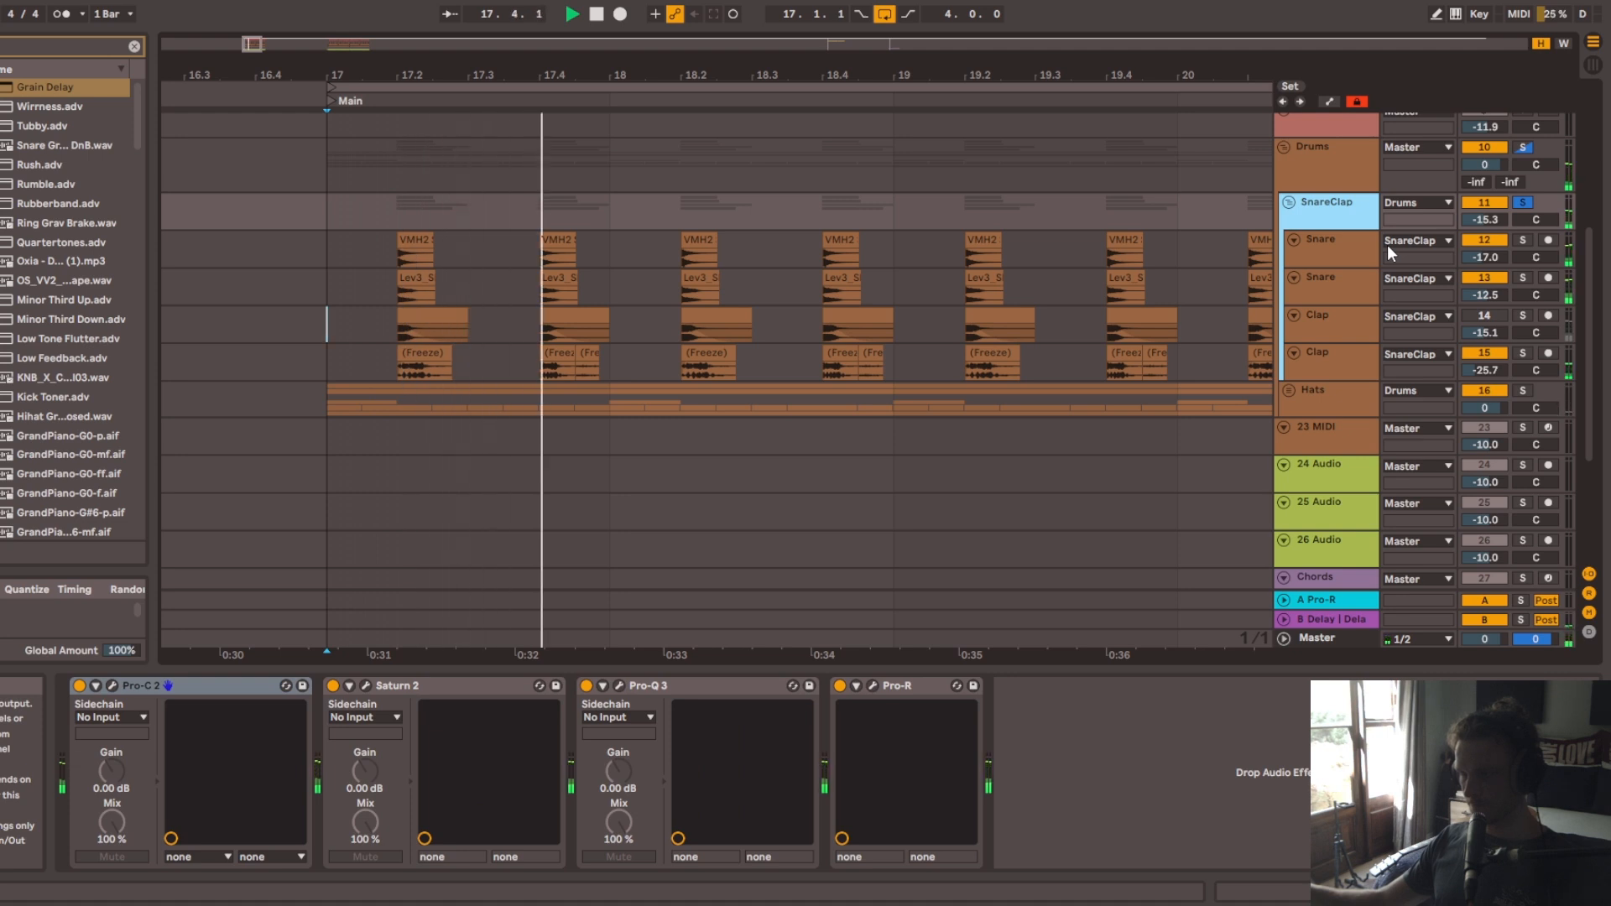
pyautogui.click(1490, 318)
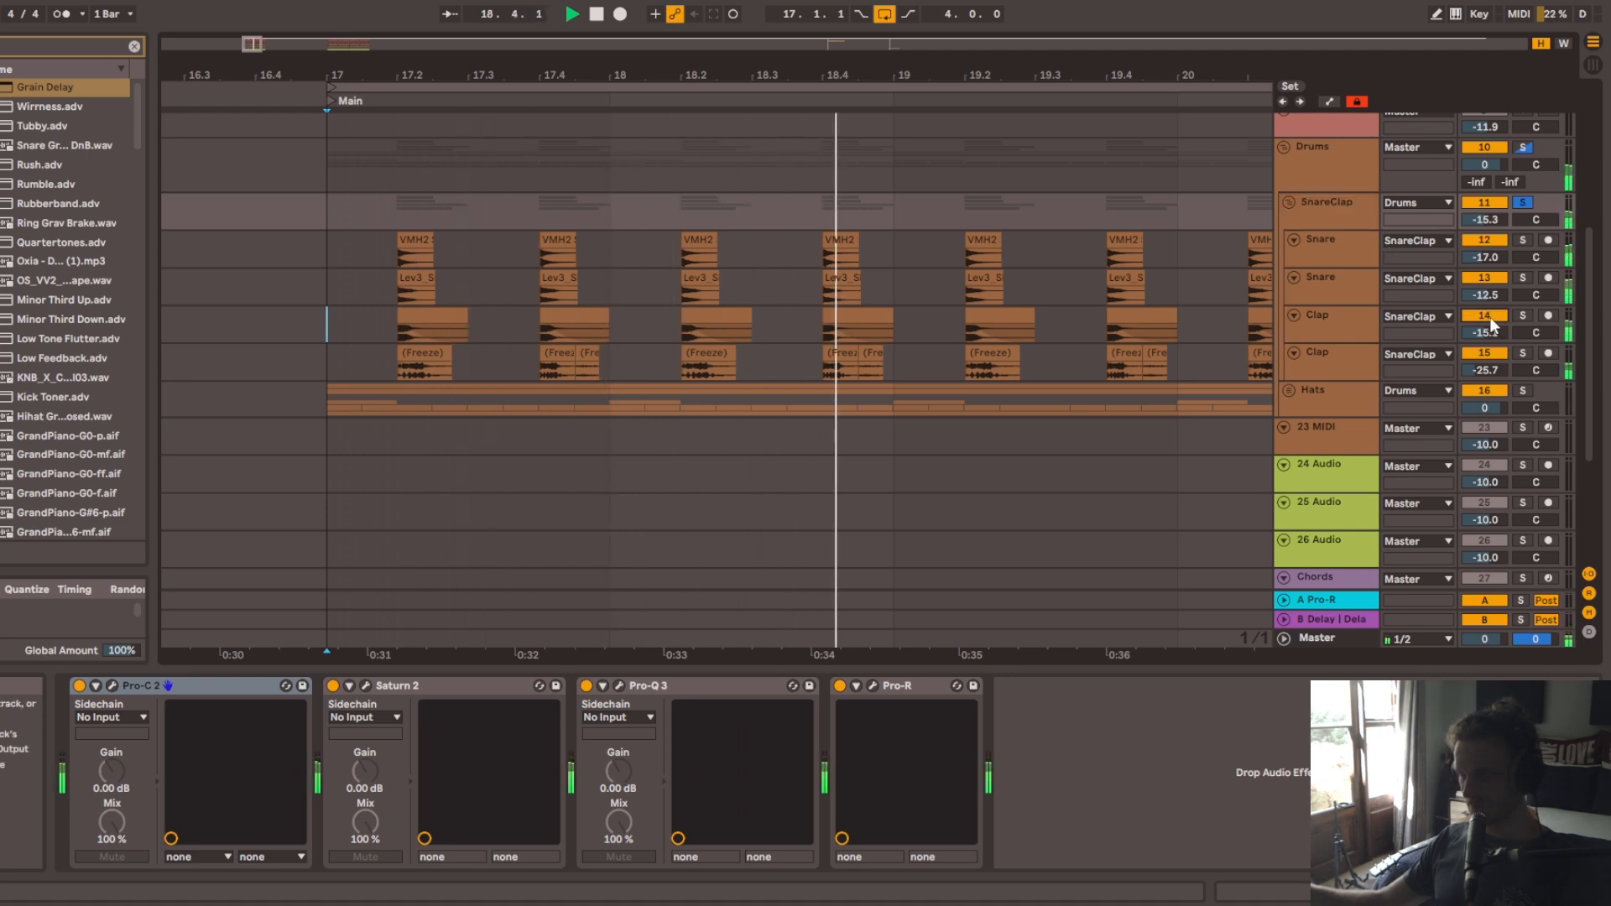
pyautogui.moveTo(716, 78); pyautogui.dragTo(709, 42)
pyautogui.click(1336, 260)
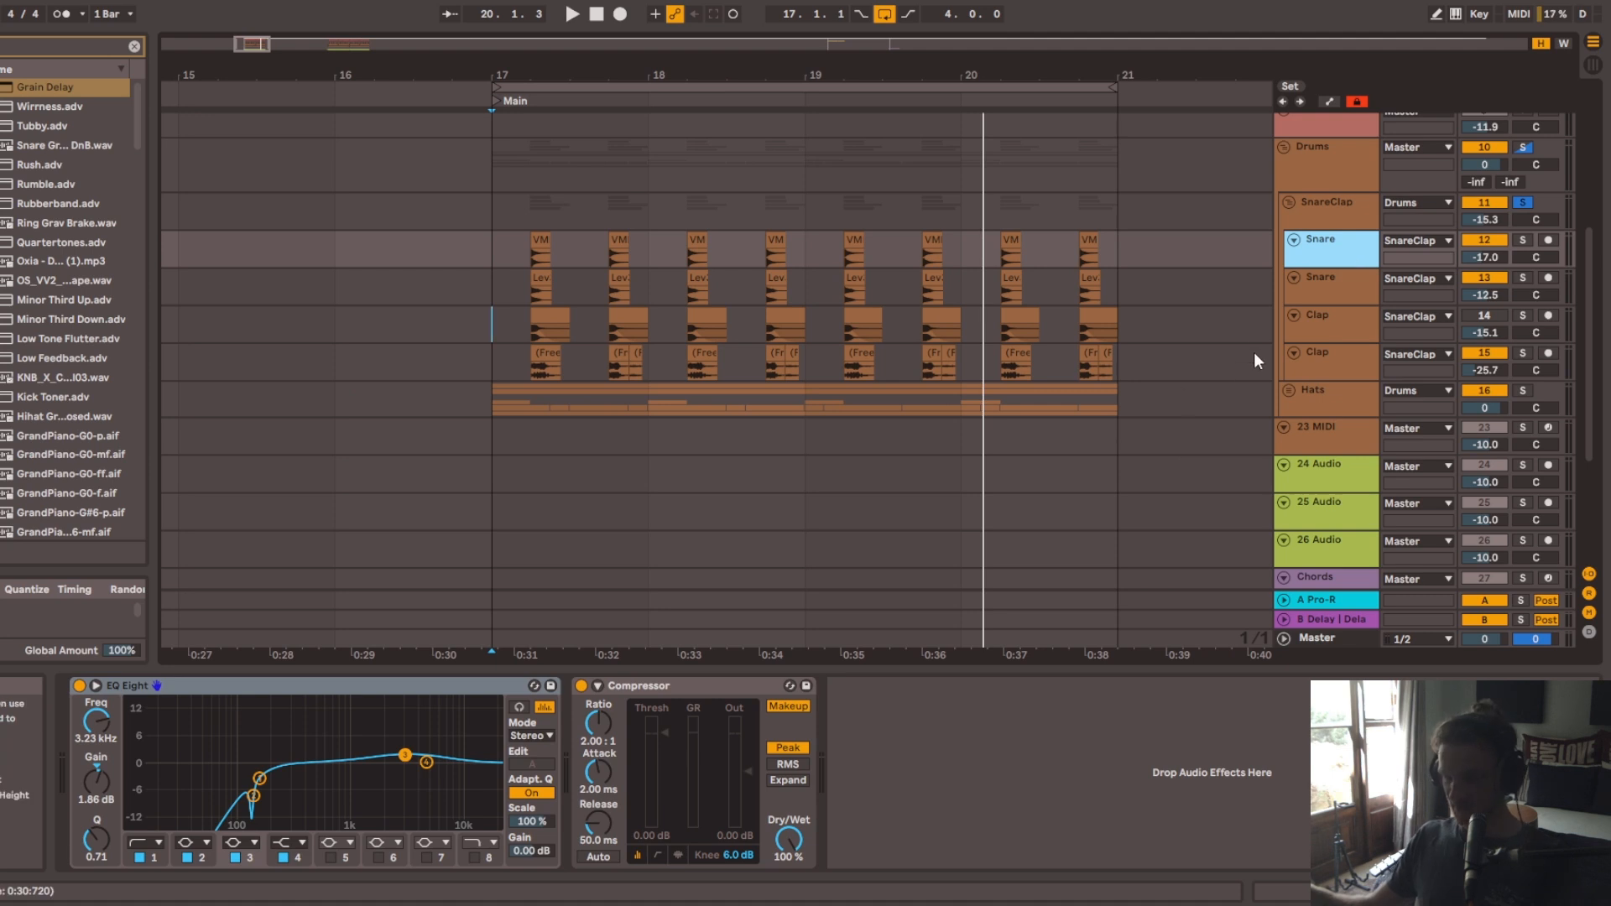
# Step: Enlarge the height of the four Snare and Clap tracks together, and select the second Snare's clips from bar 17 into bar 20
pyautogui.keyDown('shift'); pyautogui.click(1327, 369); pyautogui.keyUp('shift')
pyautogui.moveTo(1331, 267); pyautogui.dragTo(1330, 284)
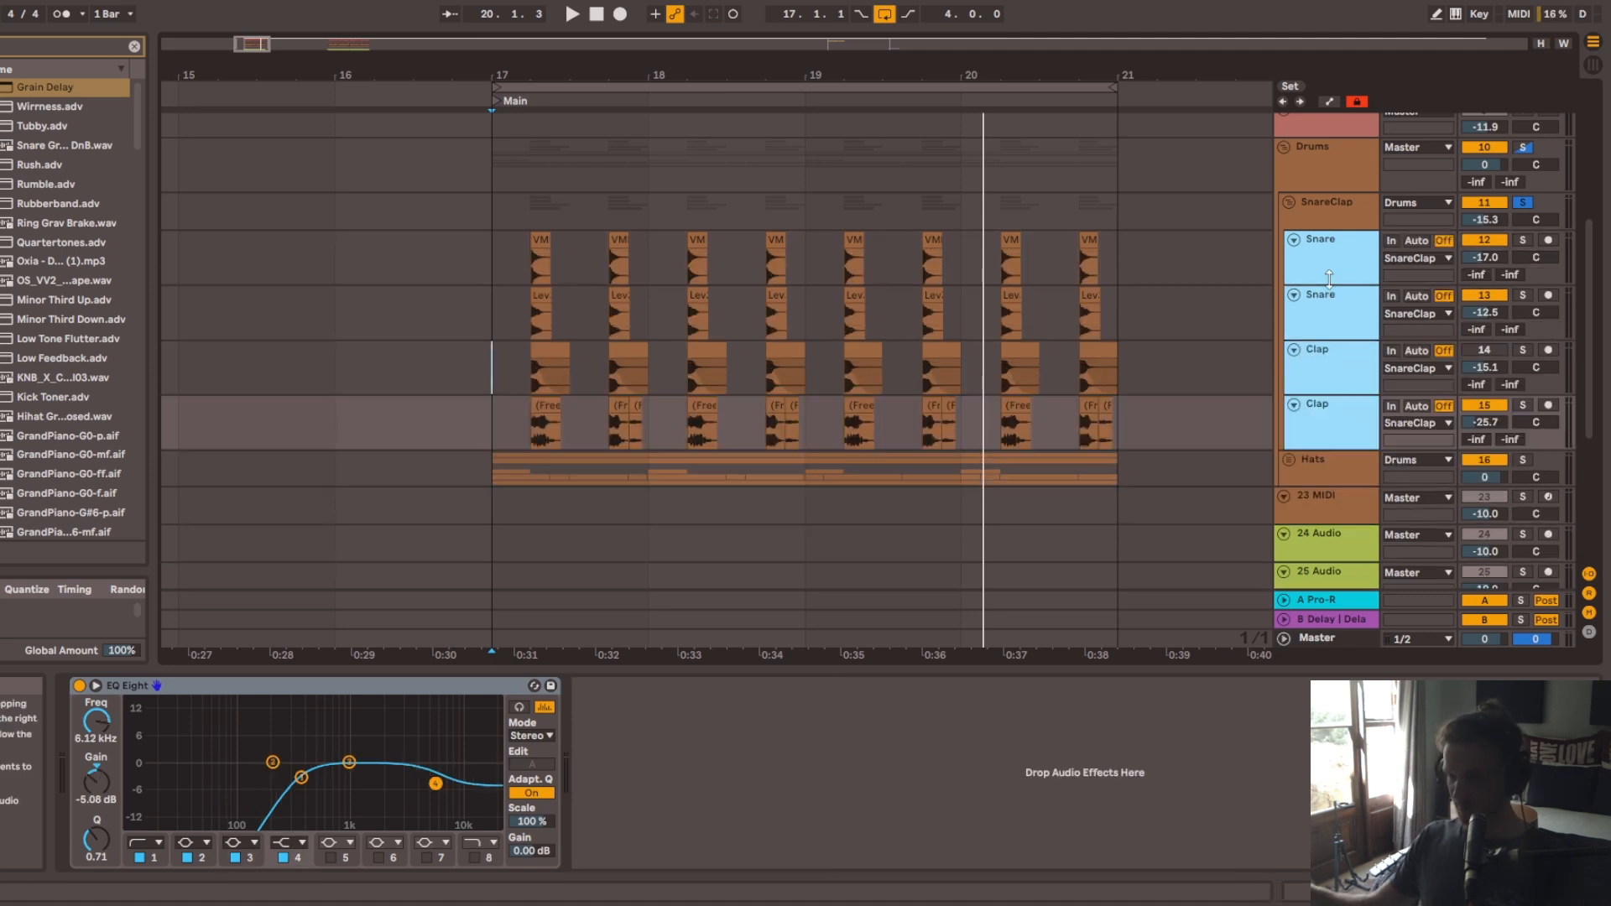
pyautogui.moveTo(463, 315); pyautogui.dragTo(1022, 319)
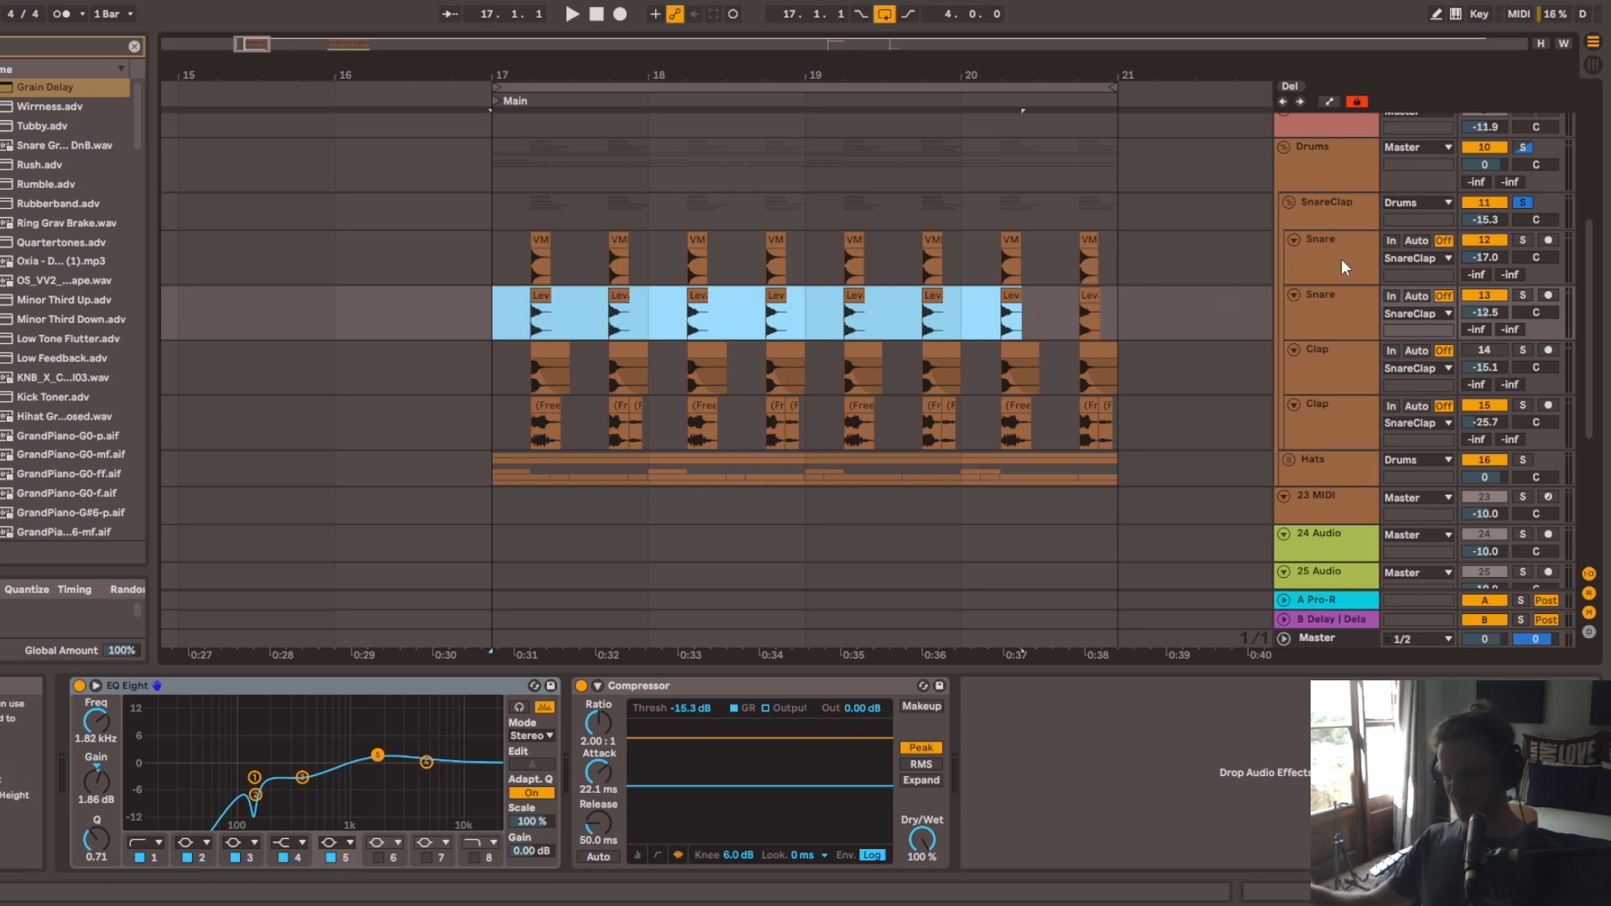
# Step: Set the Mix of the SnareClap group's Pro-R reverb to 21.5 % while auditioning it, and close the plugin
pyautogui.click(1342, 213)
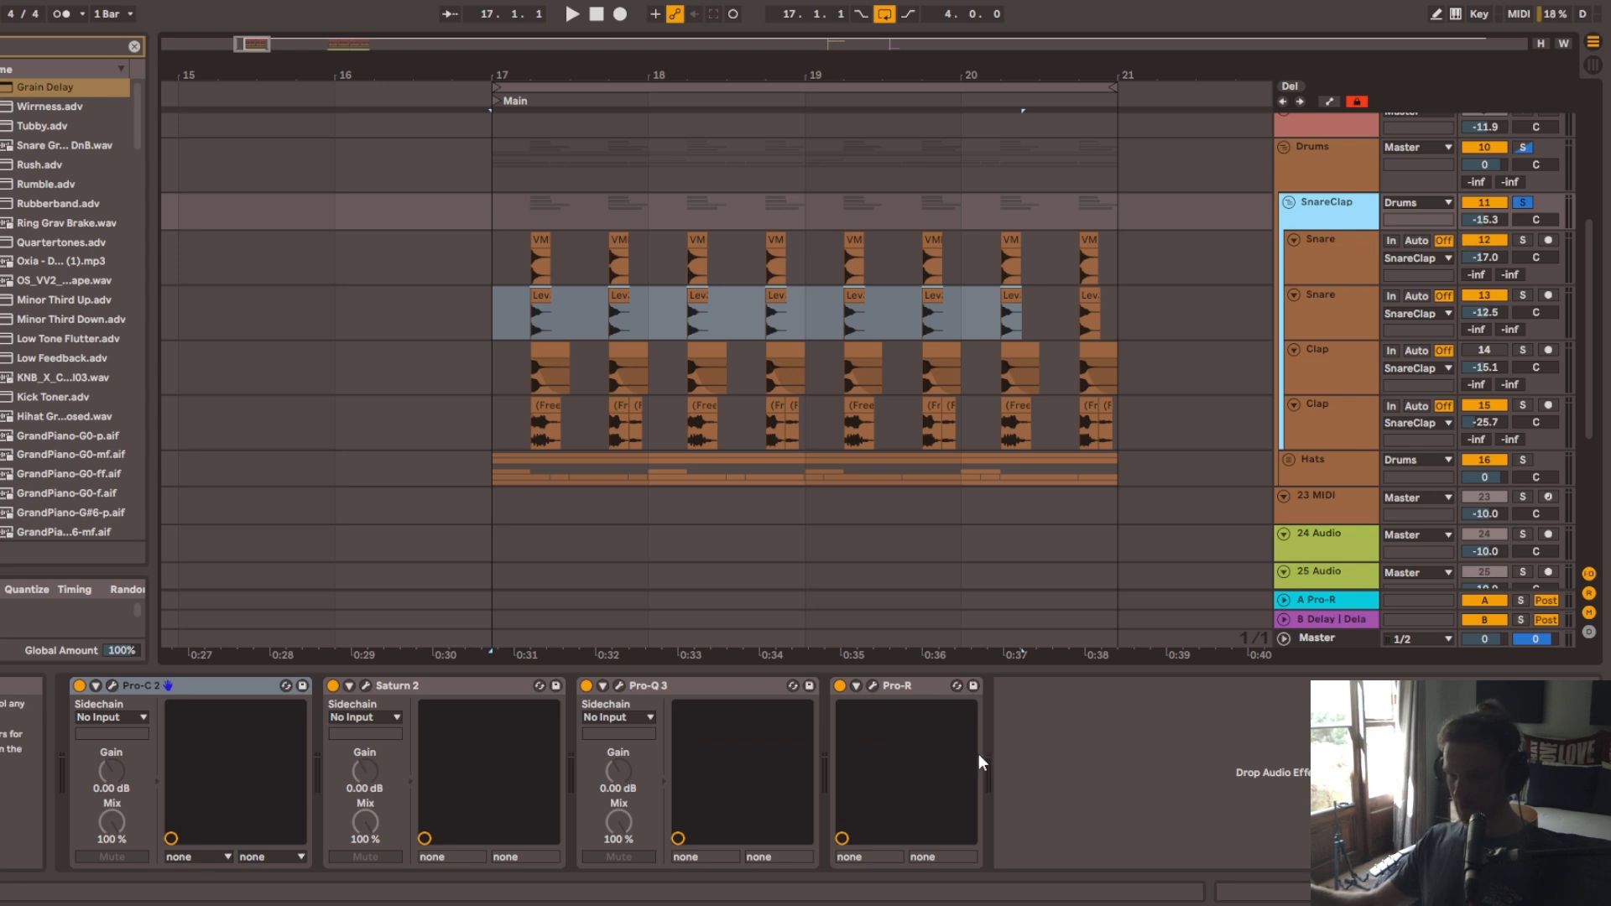
pyautogui.click(873, 686)
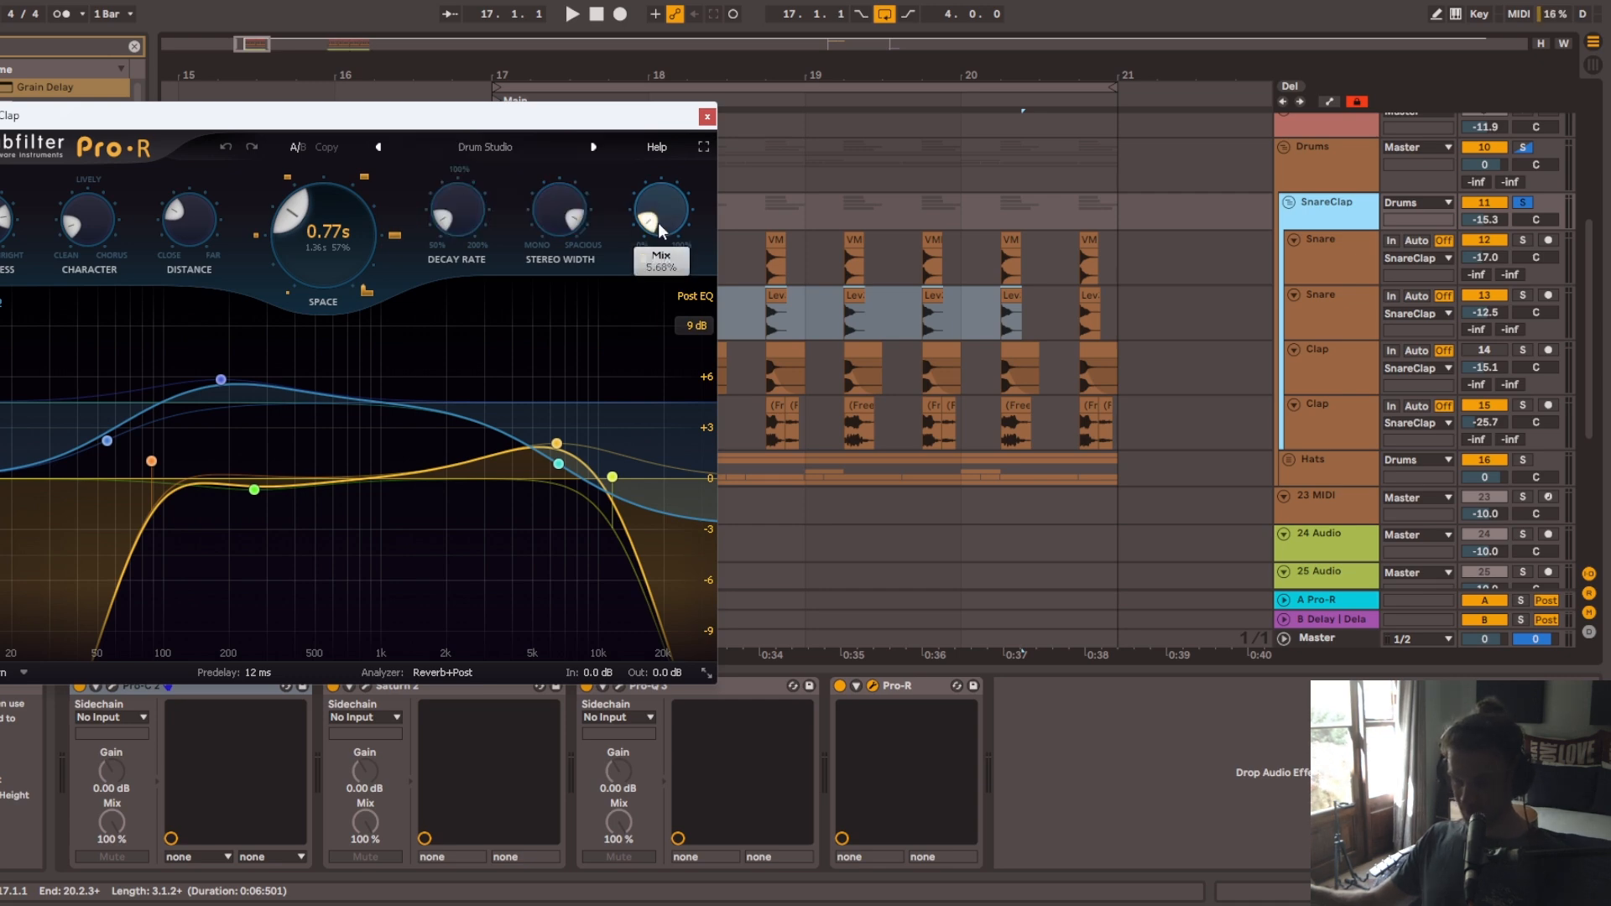
pyautogui.moveTo(661, 229)
pyautogui.mouseDown()
pyautogui.moveTo(678, 186)
pyautogui.moveTo(684, 231)
pyautogui.mouseUp()
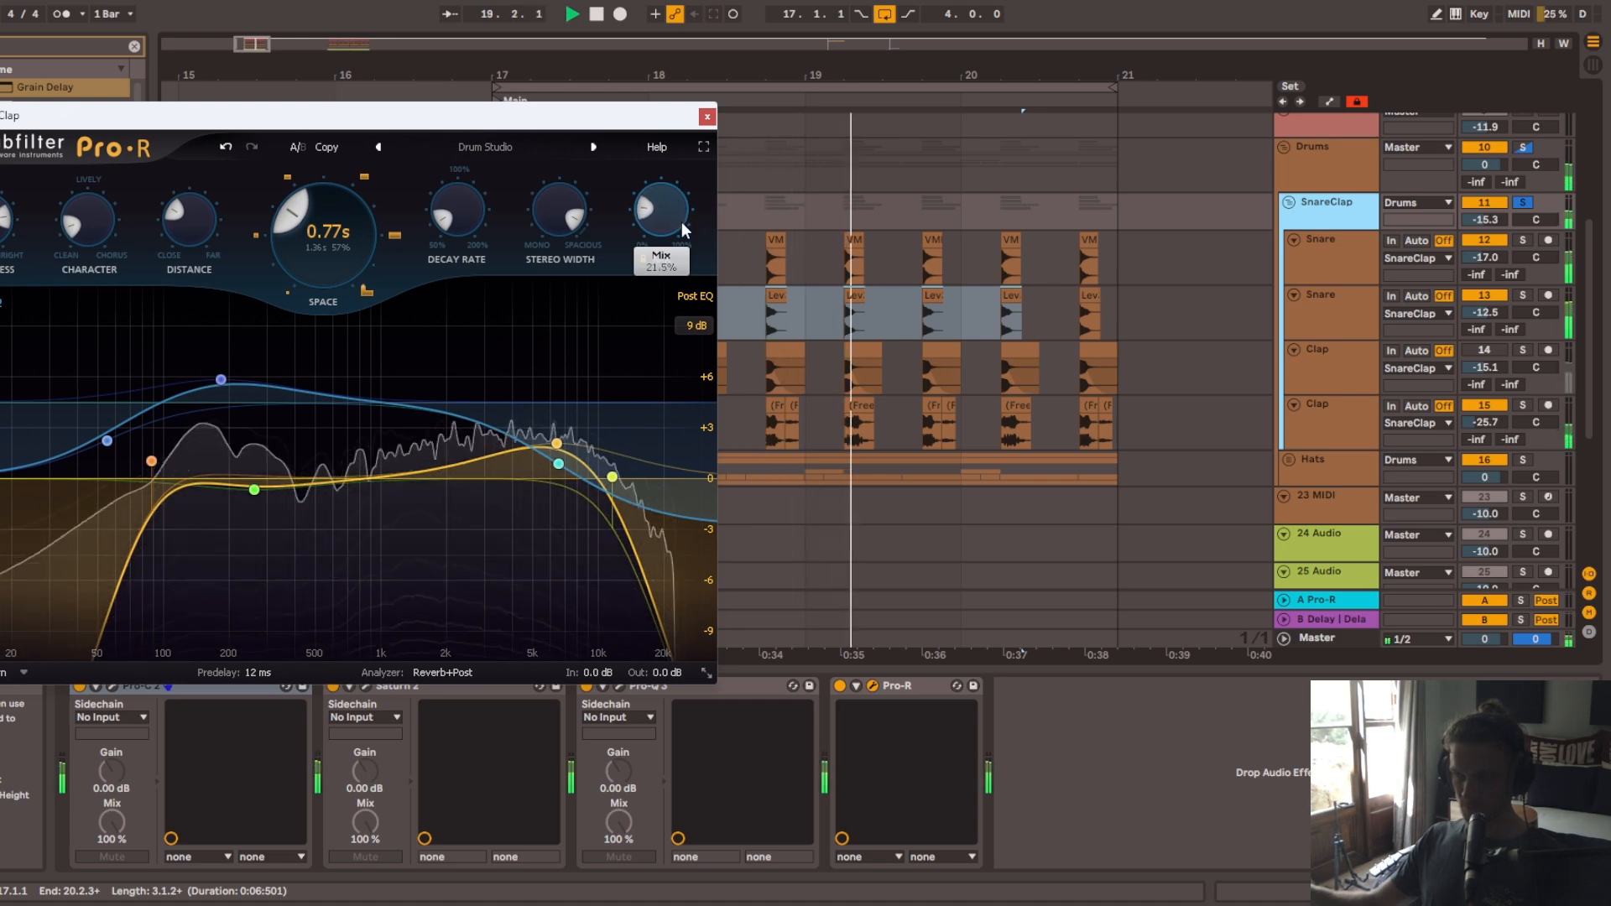
pyautogui.click(708, 117)
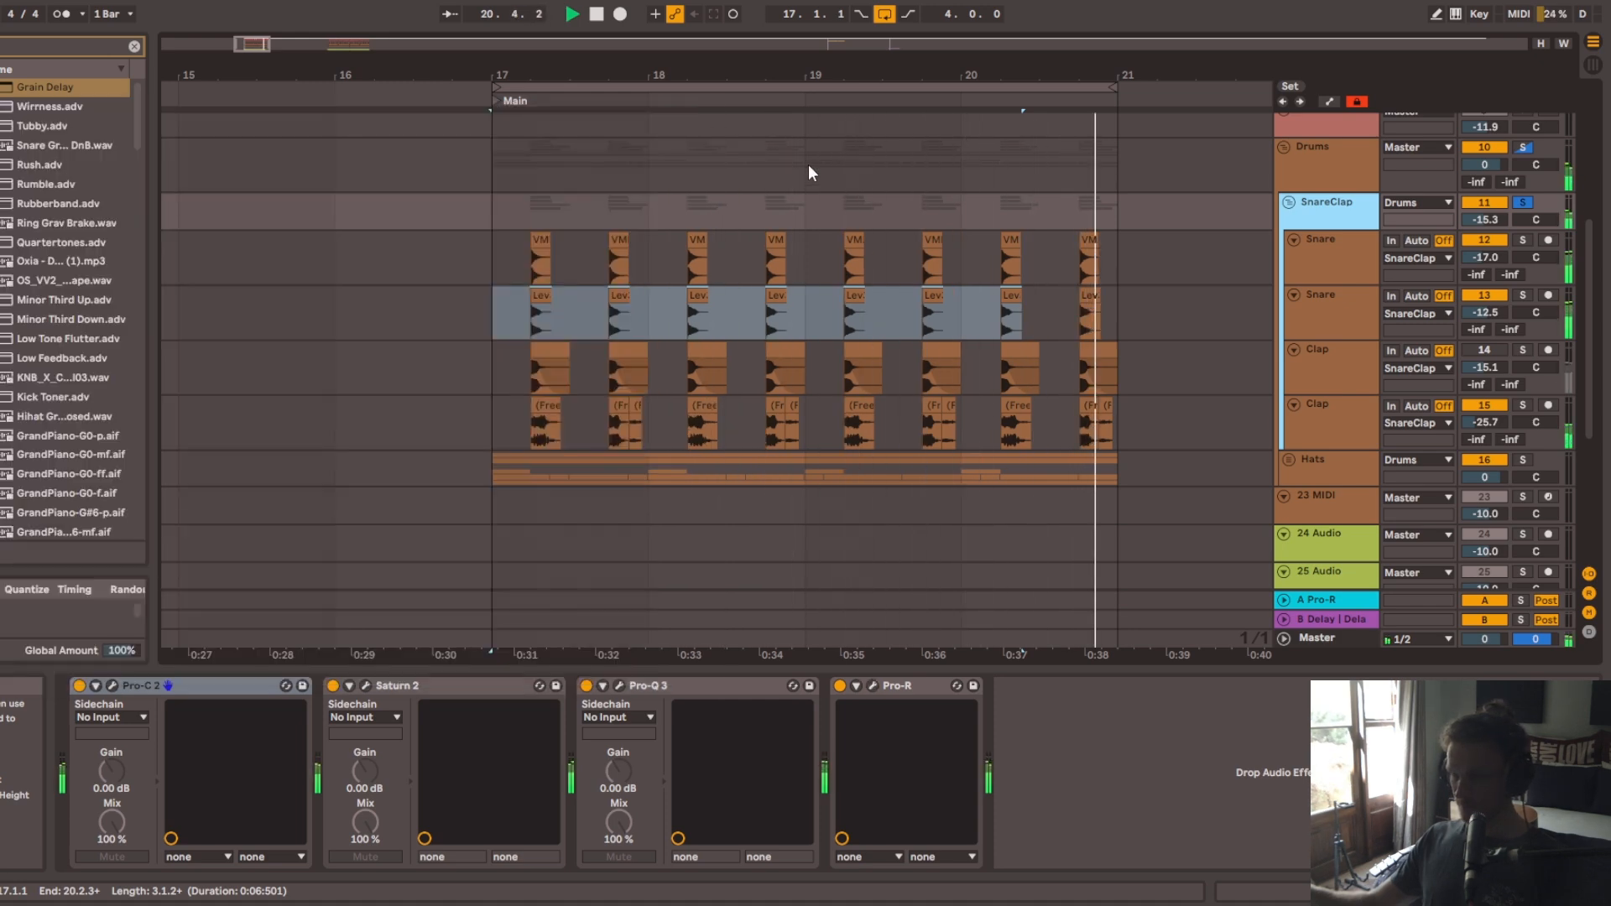
# Step: Inspect the SnareClap group's Pro-C 2, Saturn 2 and Pro-Q 3 settings during playback, and close their windows
pyautogui.click(112, 685)
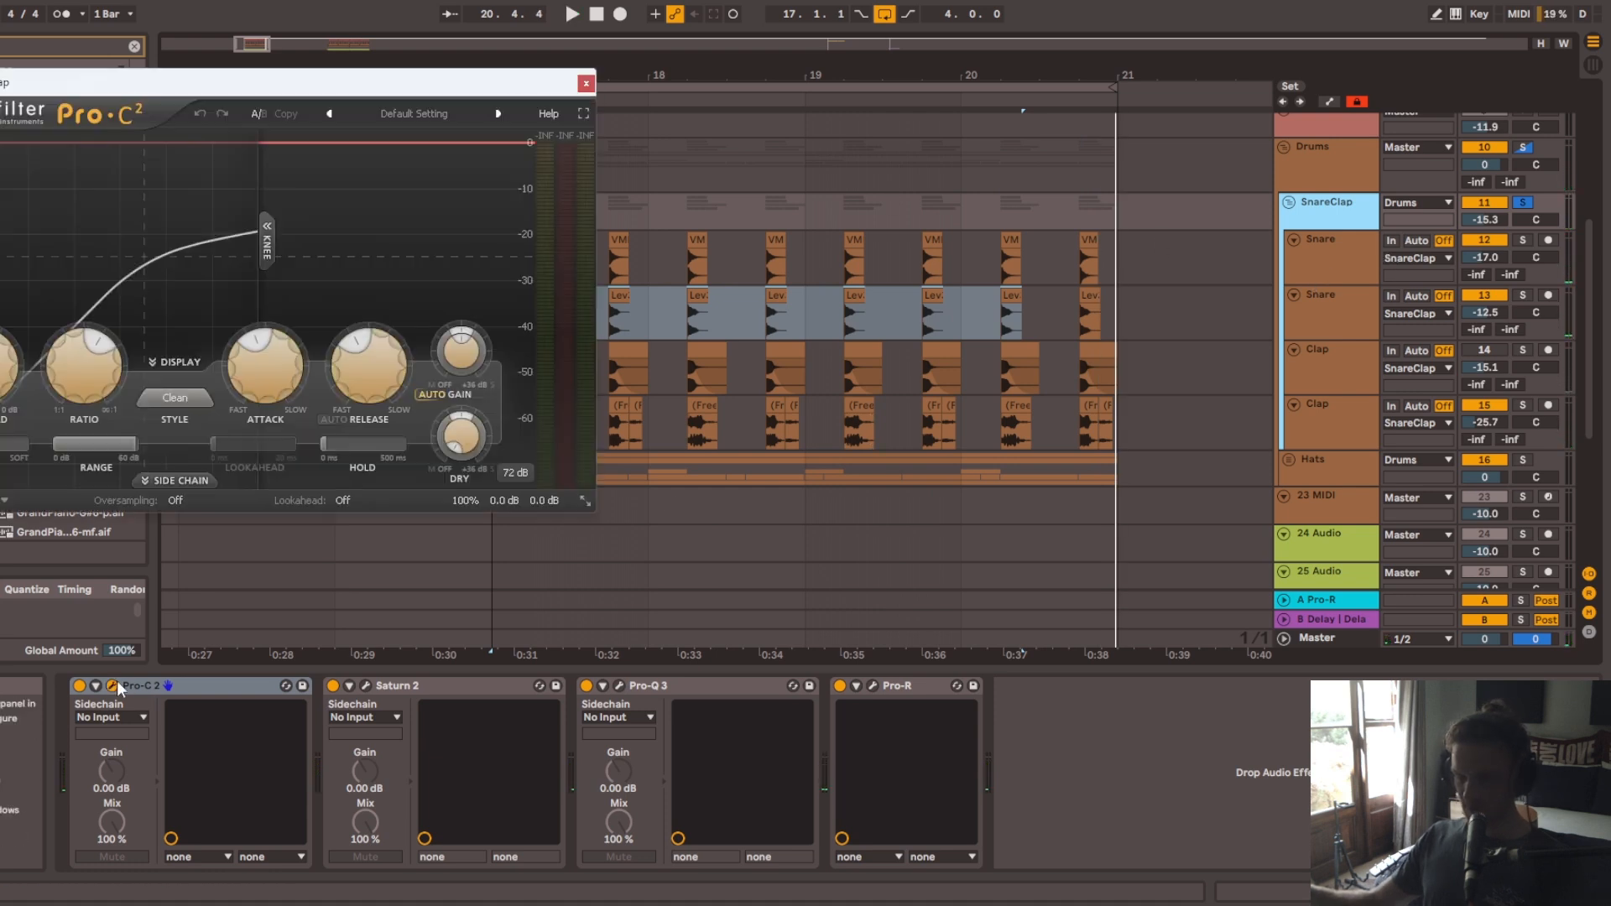
pyautogui.click(366, 686)
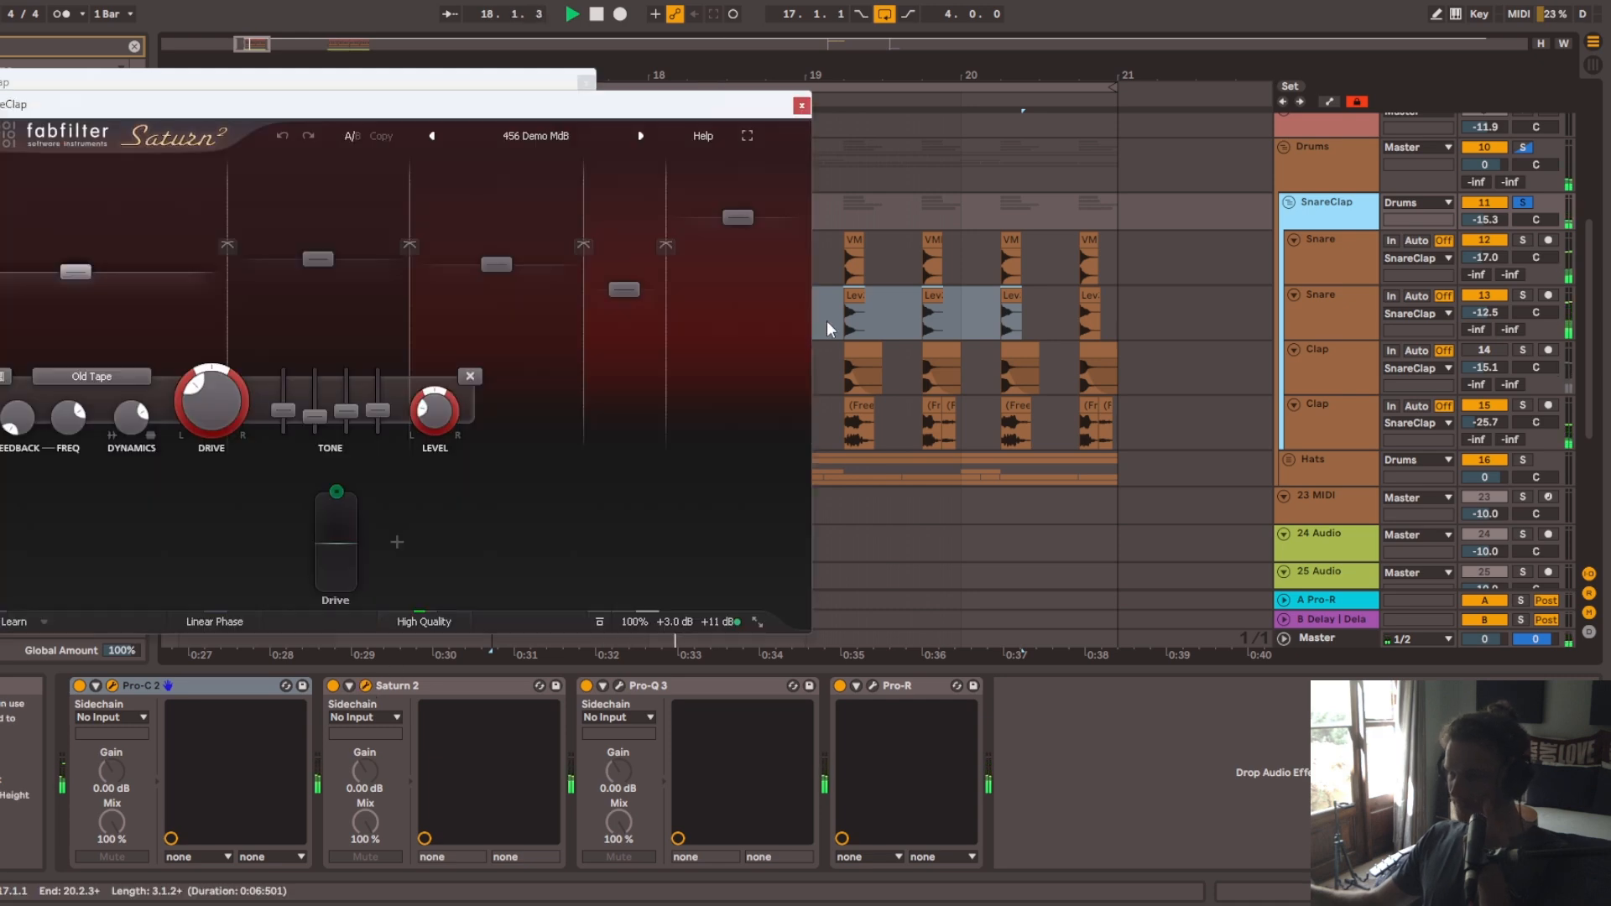
pyautogui.moveTo(508, 118); pyautogui.dragTo(1180, 84)
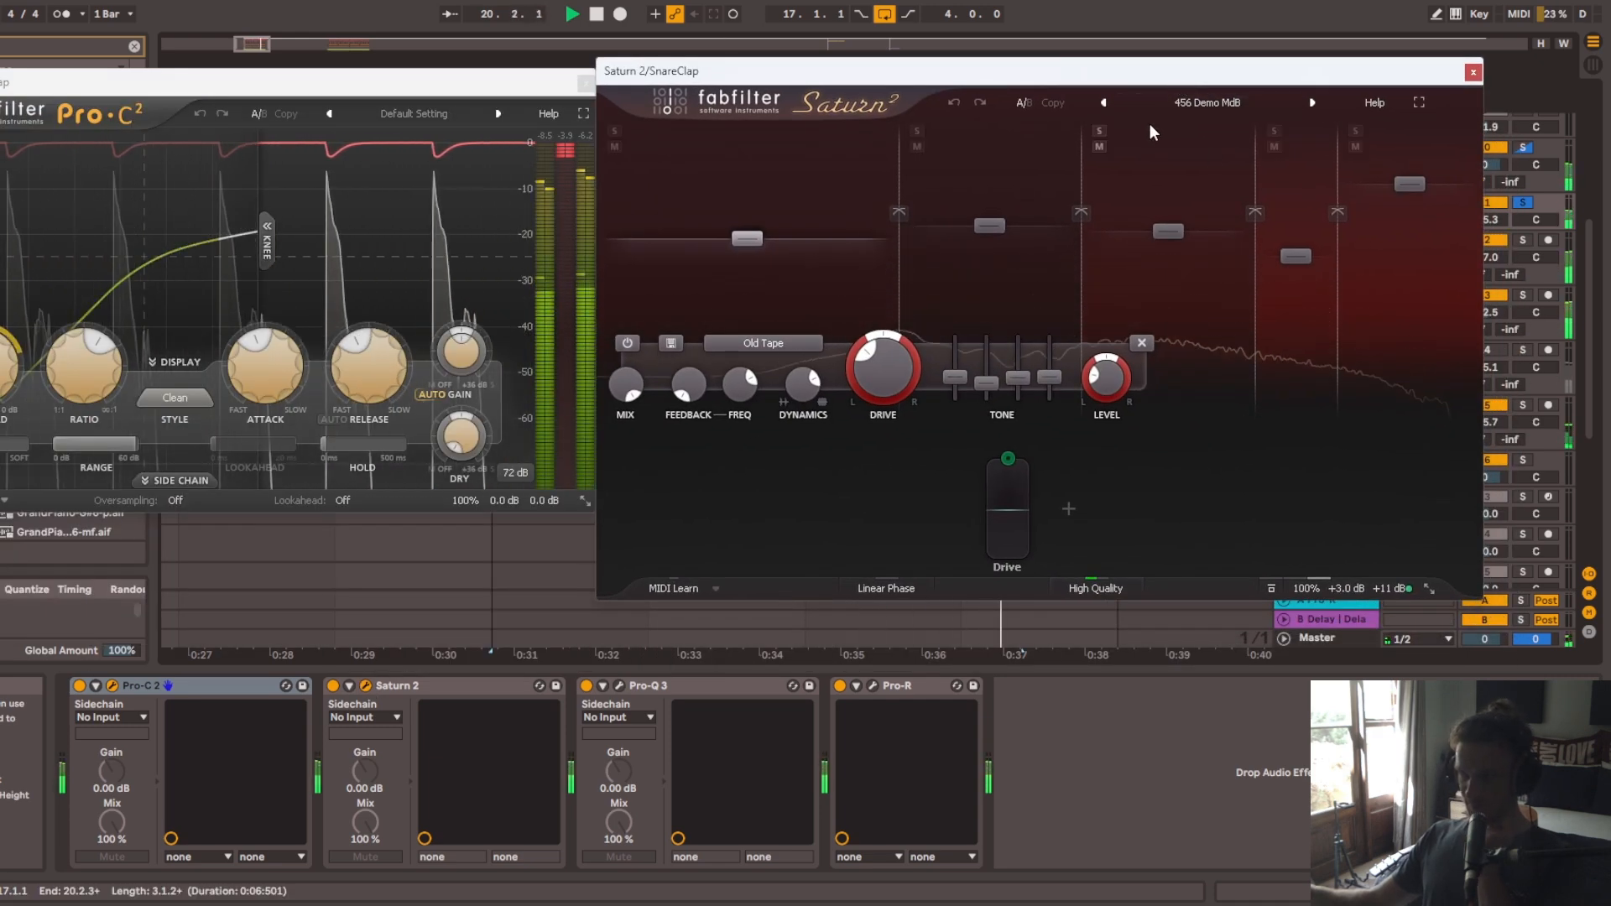
pyautogui.click(1474, 73)
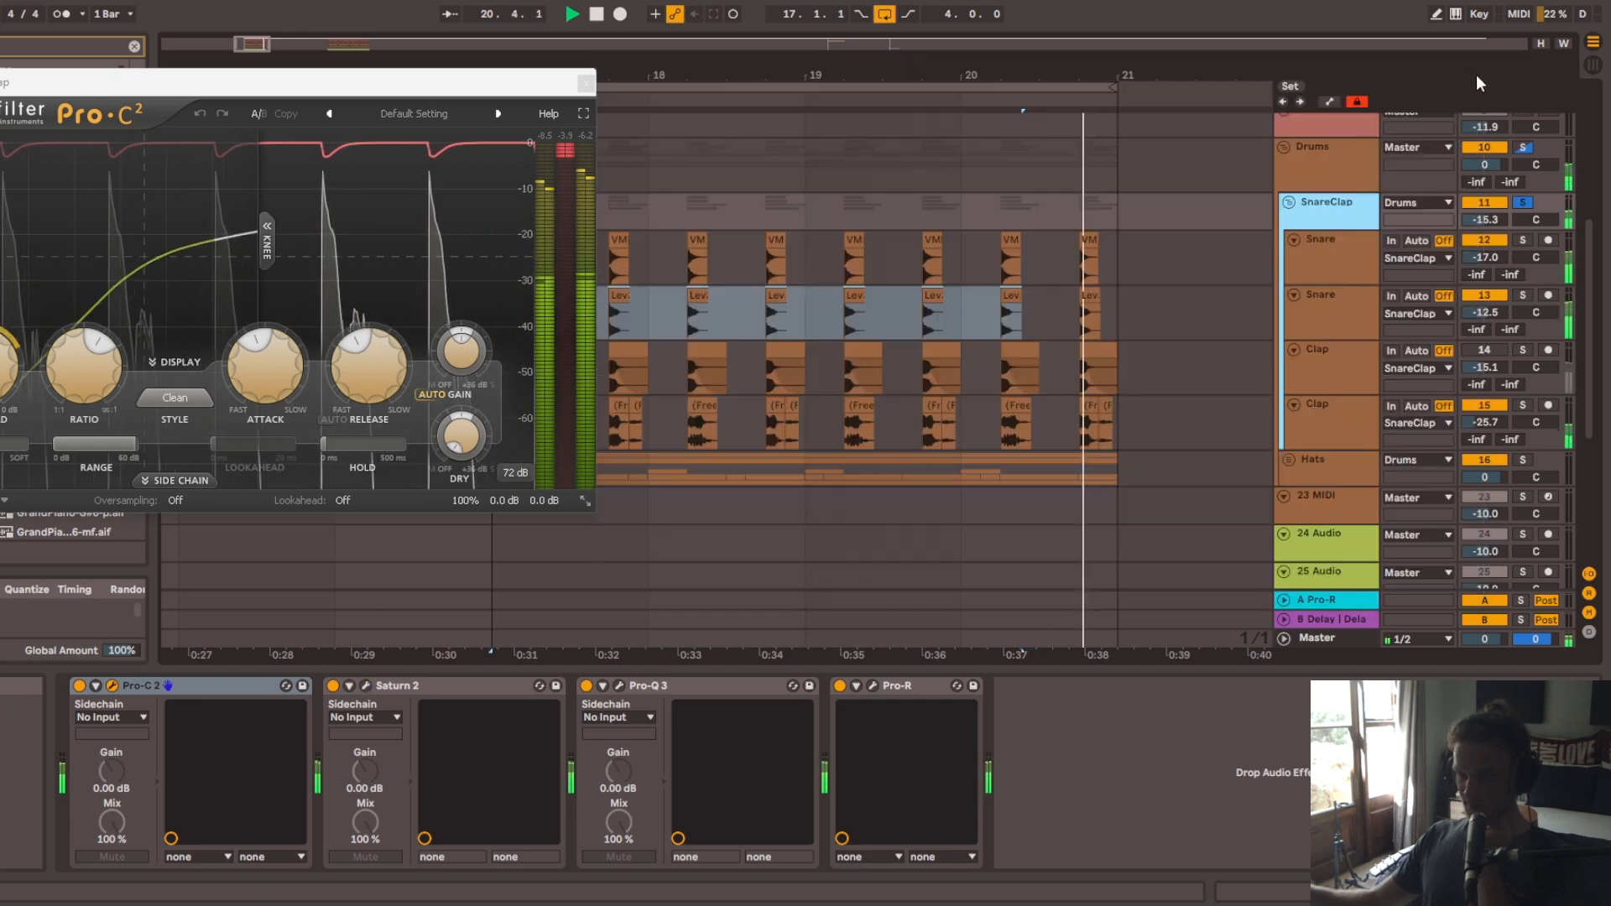
pyautogui.click(618, 686)
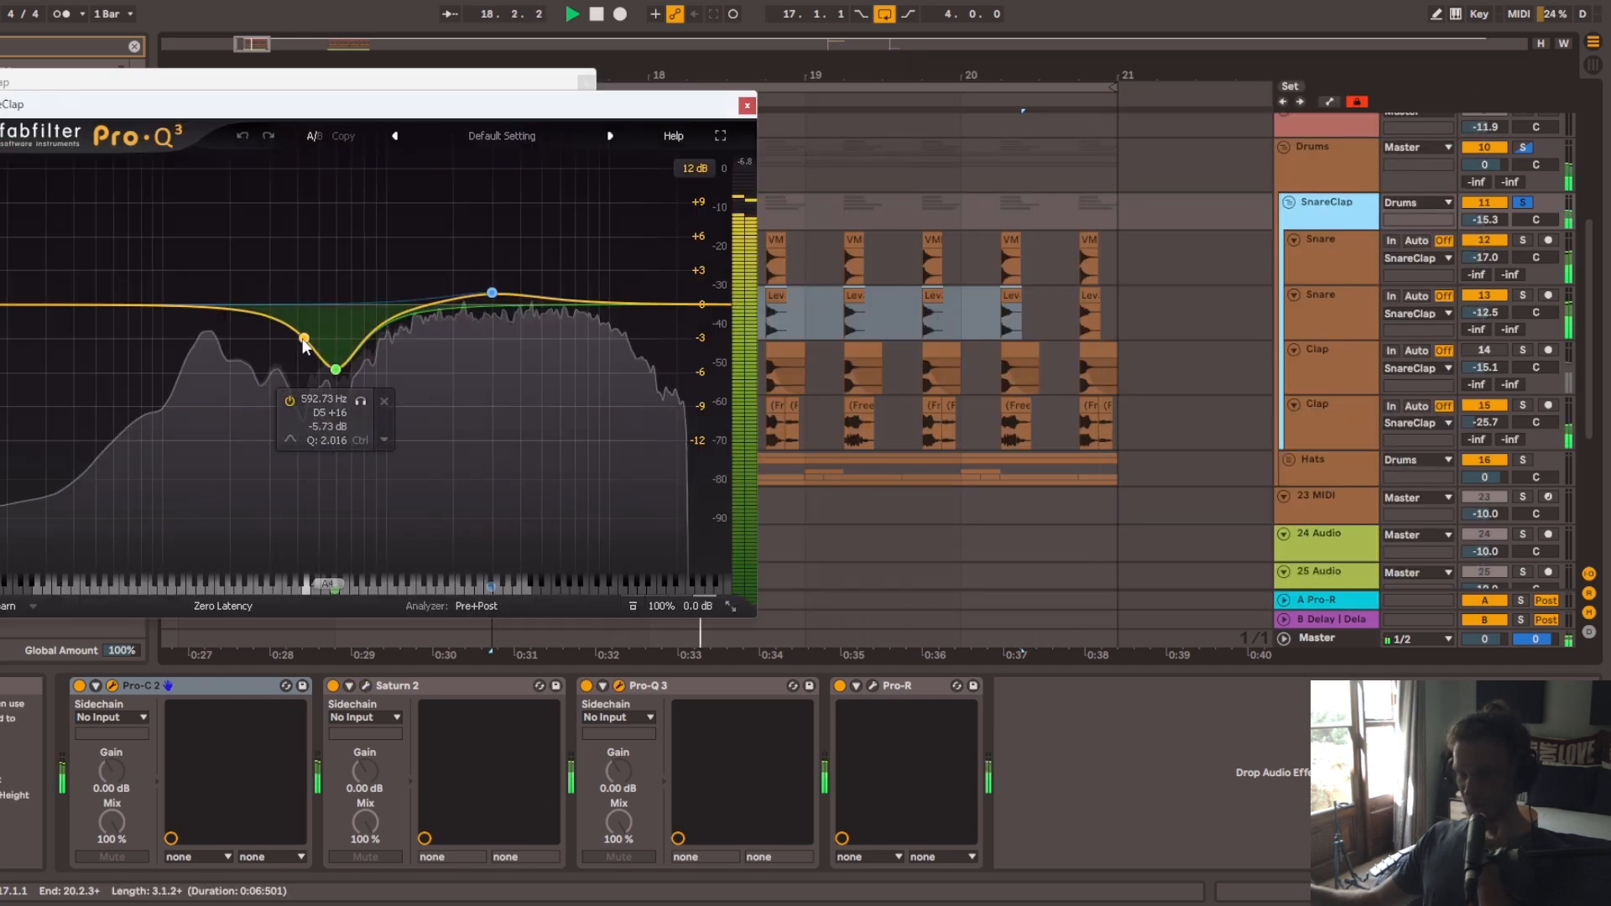
pyautogui.click(747, 106)
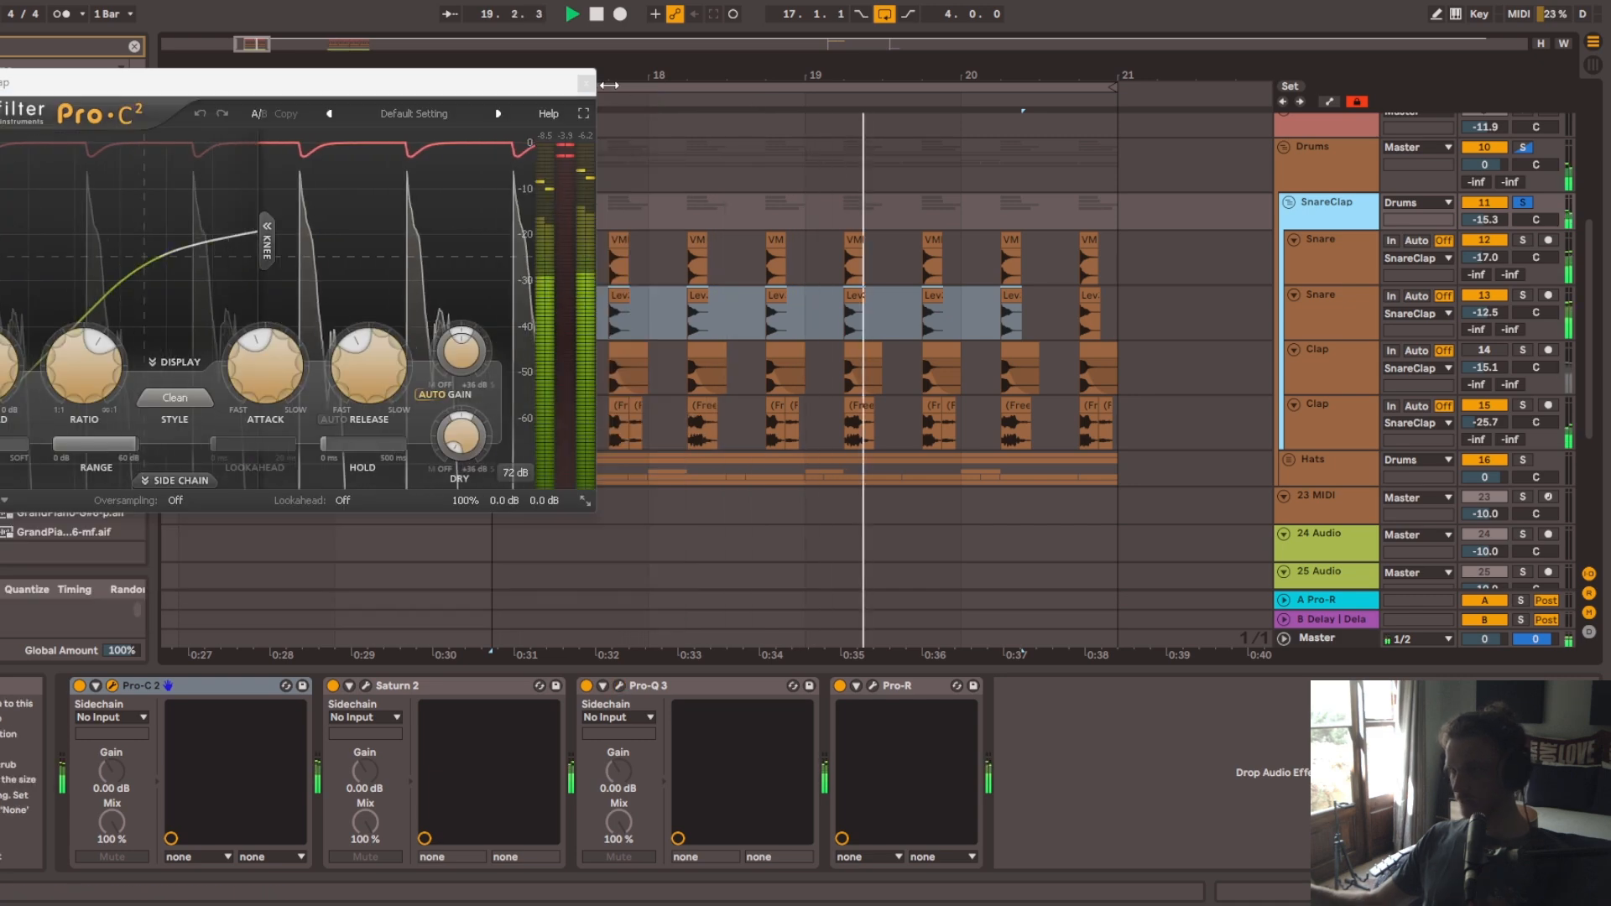
pyautogui.click(585, 83)
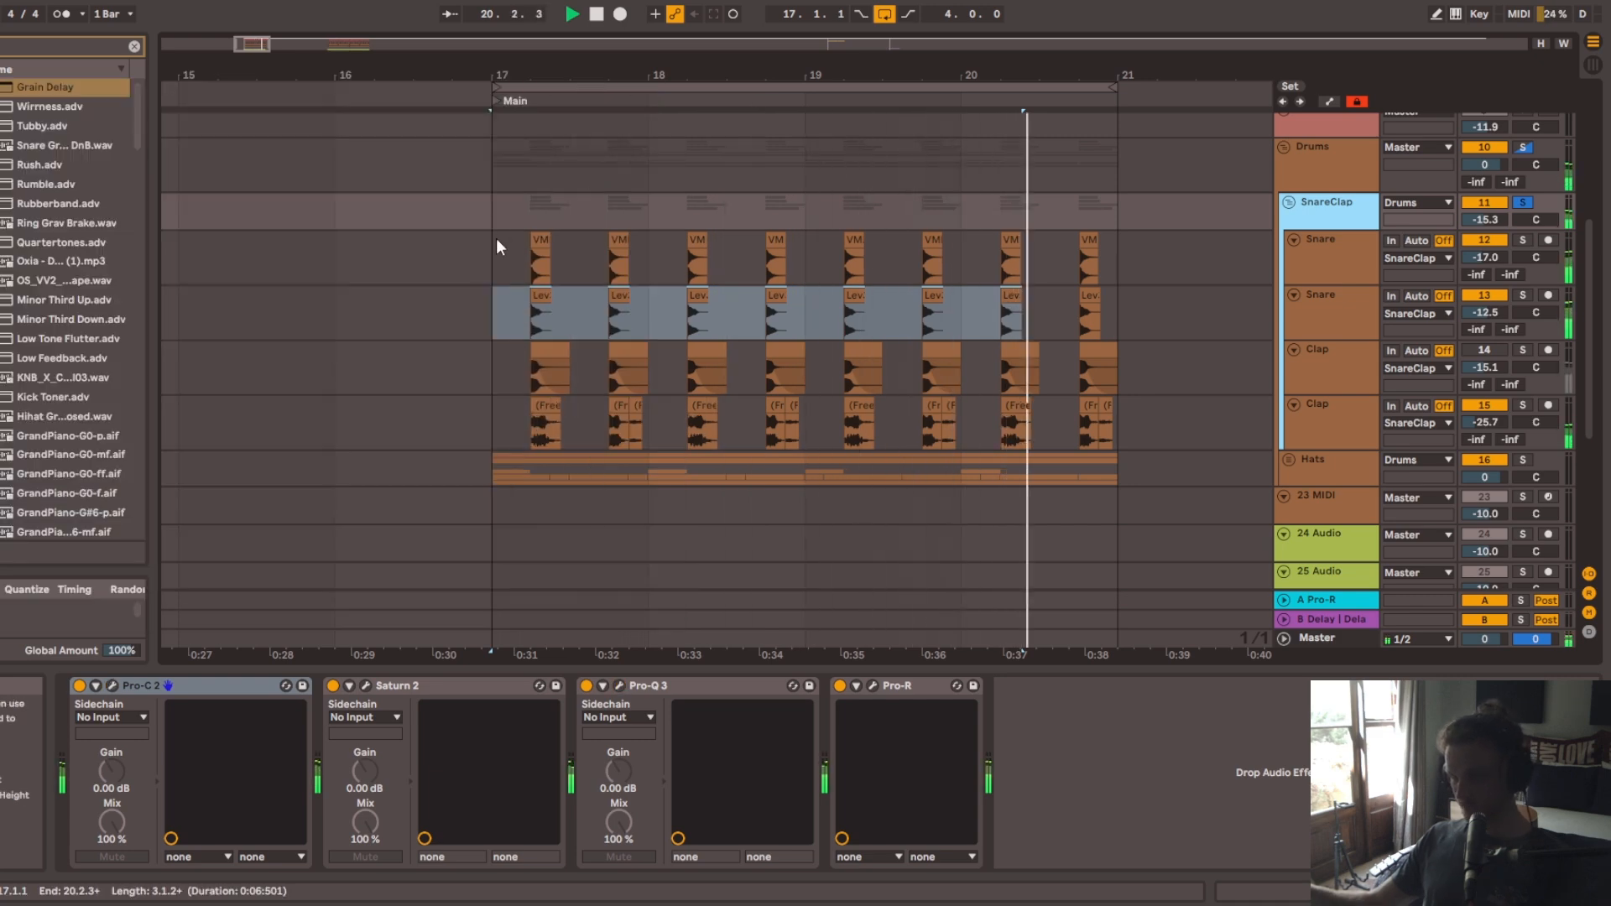
# Step: Unfold the Hats group, solo it and listen to its tracks from bar 17
pyautogui.click(496, 241)
pyautogui.click(1290, 461)
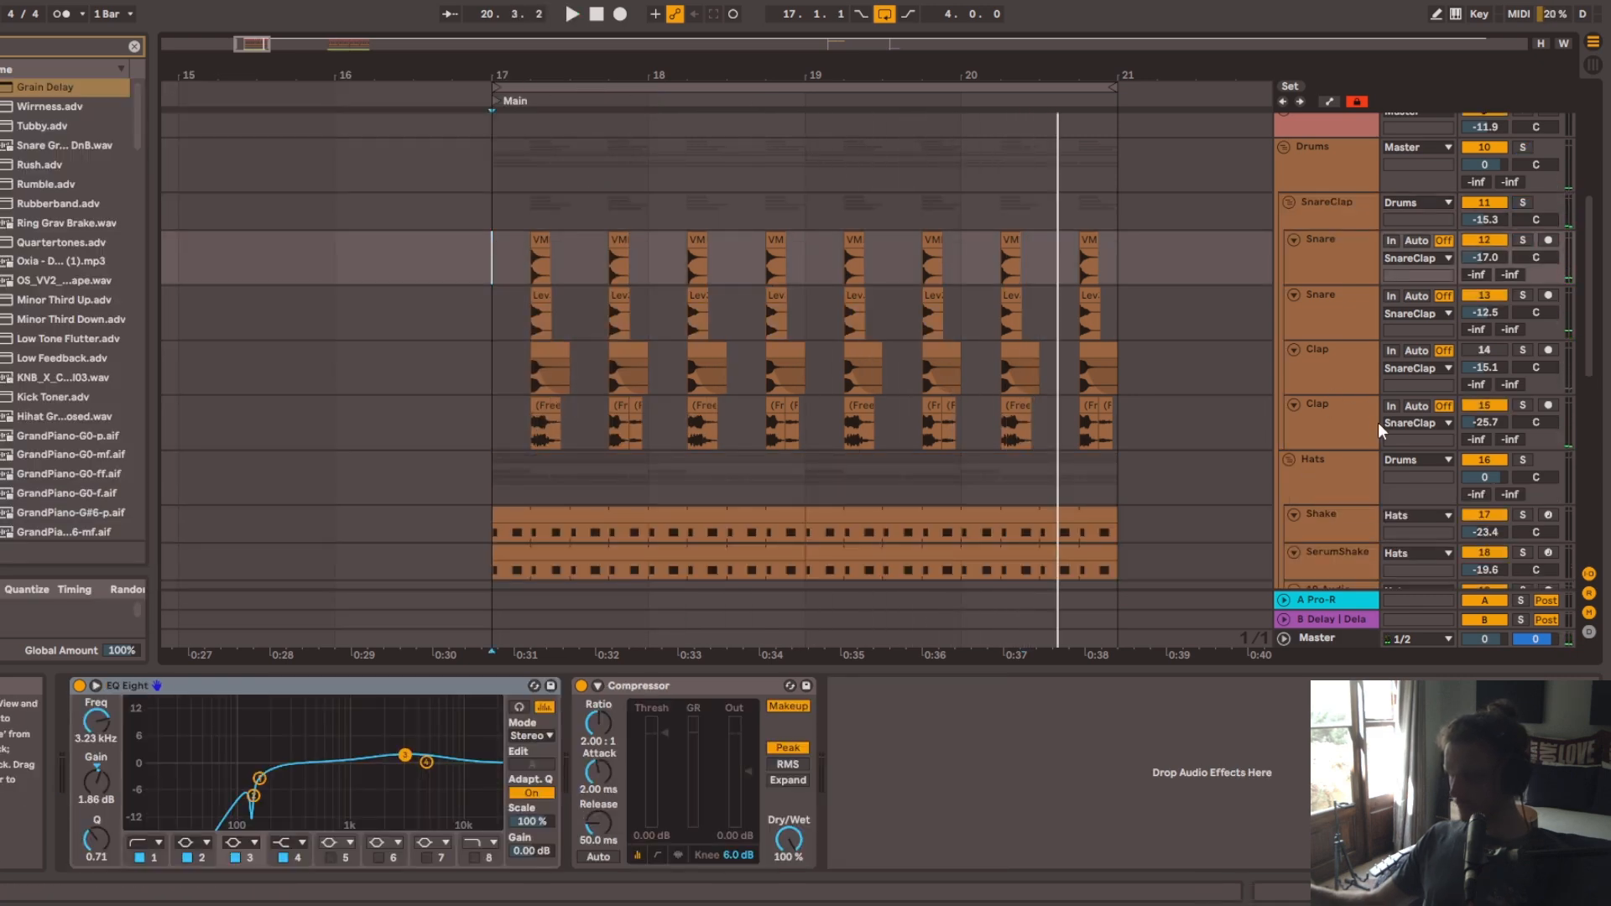
pyautogui.scroll(-3, 1326, 515)
pyautogui.click(1328, 436)
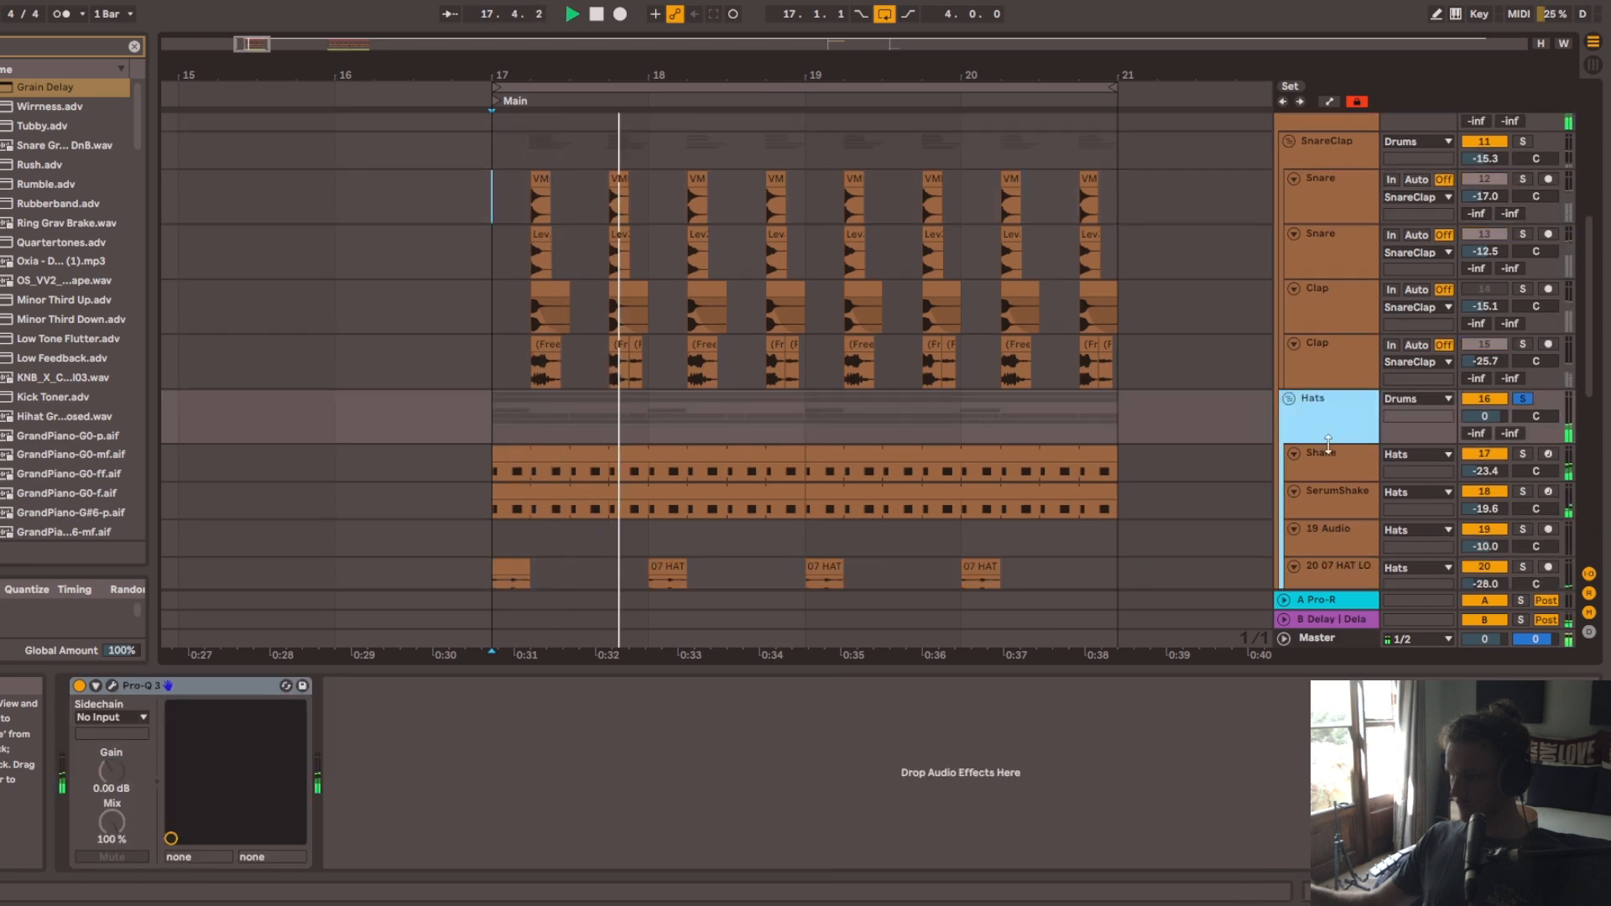
pyautogui.scroll(-3, 1297, 455)
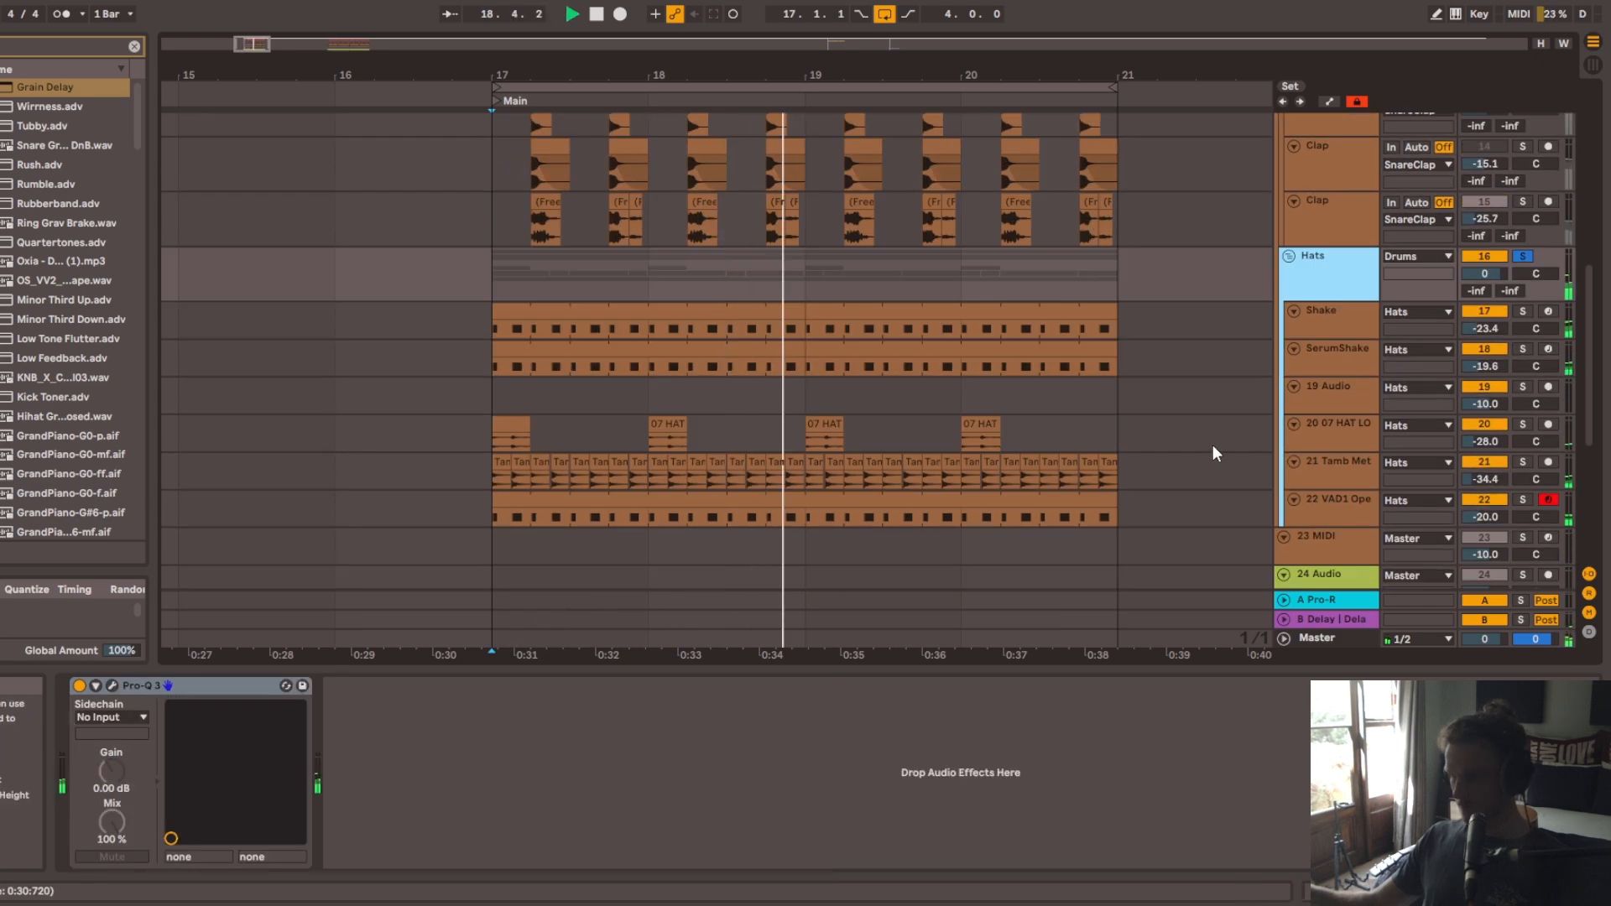
pyautogui.scroll(3, 1212, 445)
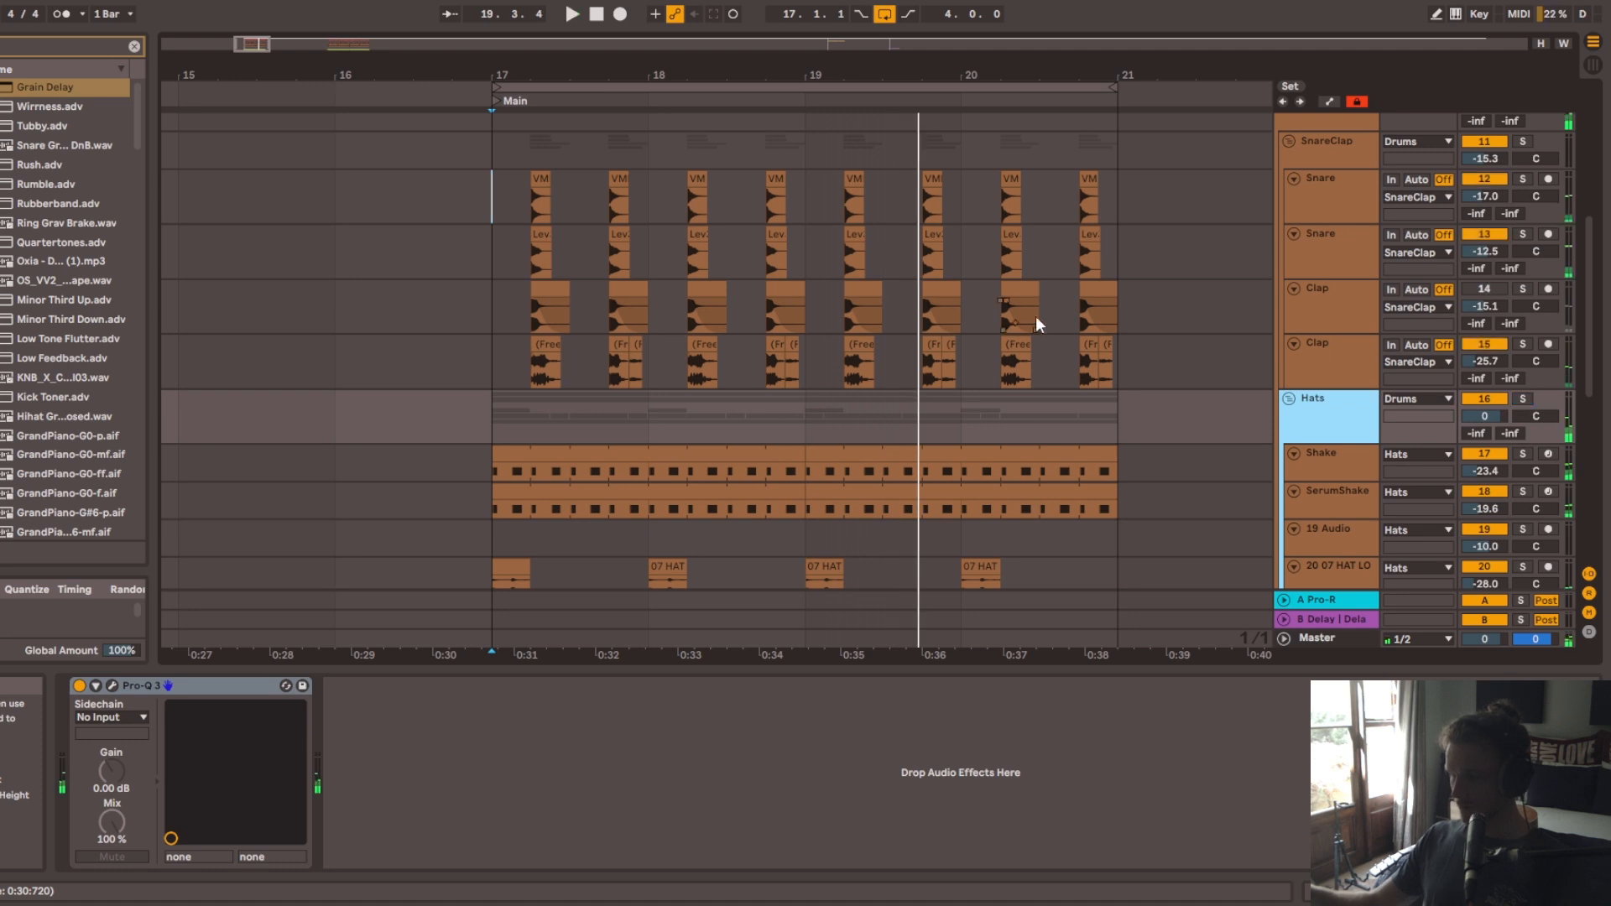
# Step: Solo the SnareClap group, listen to its opening hits from bar 17 and stop playback
pyautogui.scroll(4, 1035, 325)
pyautogui.click(1318, 252)
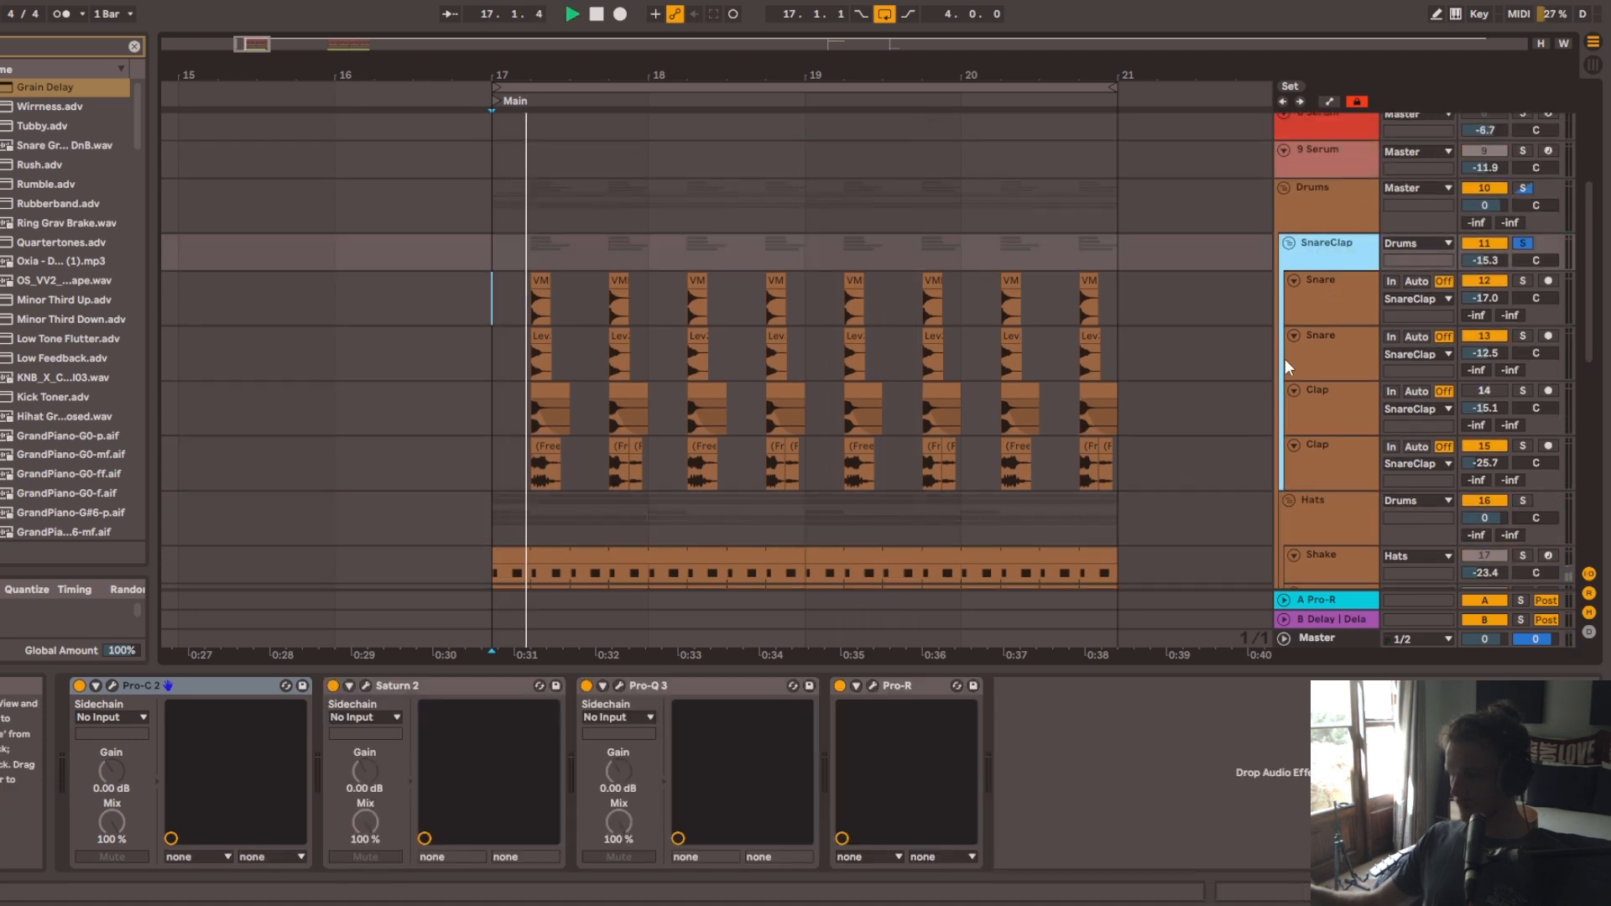
pyautogui.press('space')
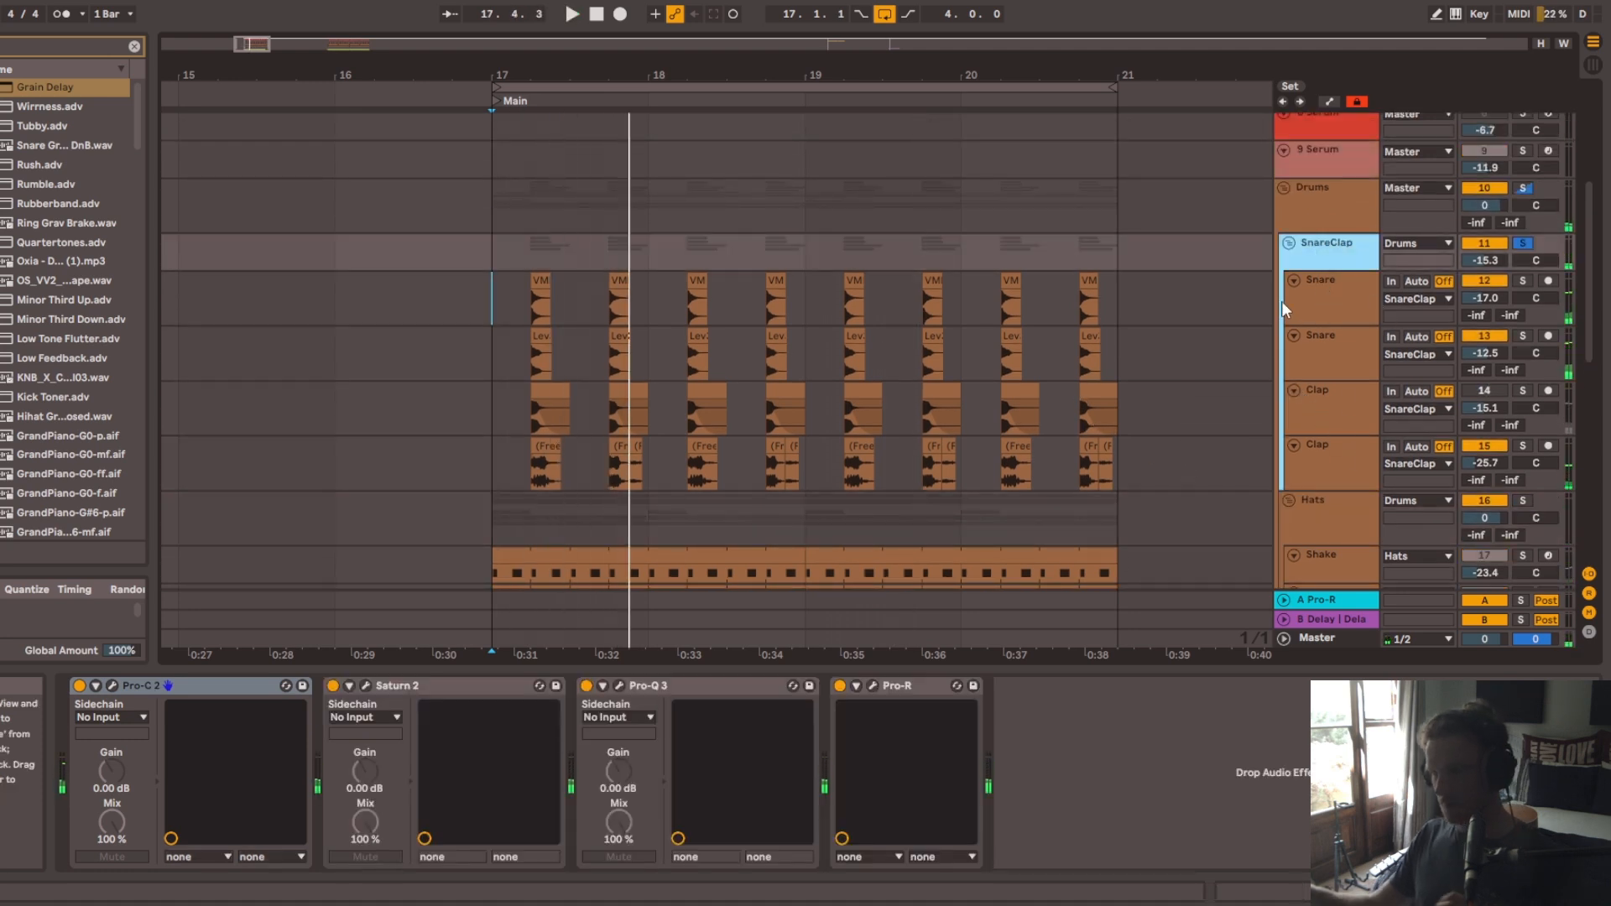
# Step: Switch the solo back to the Hats group and play its six tracks from bar 17
pyautogui.click(1308, 496)
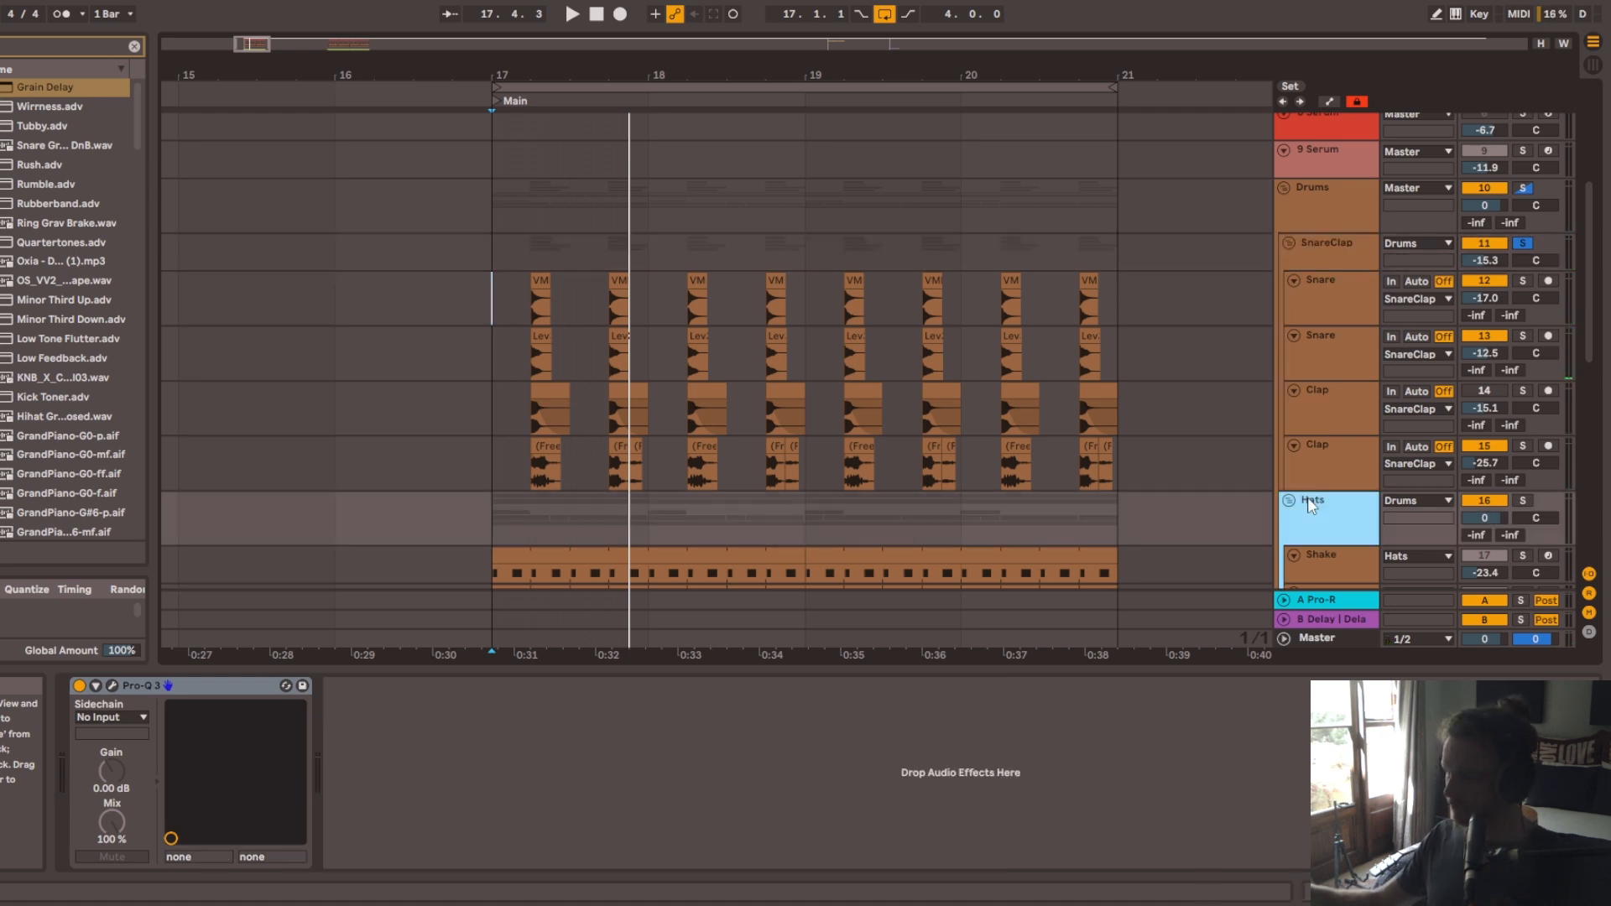
pyautogui.press('space')
pyautogui.scroll(-5, 1414, 409)
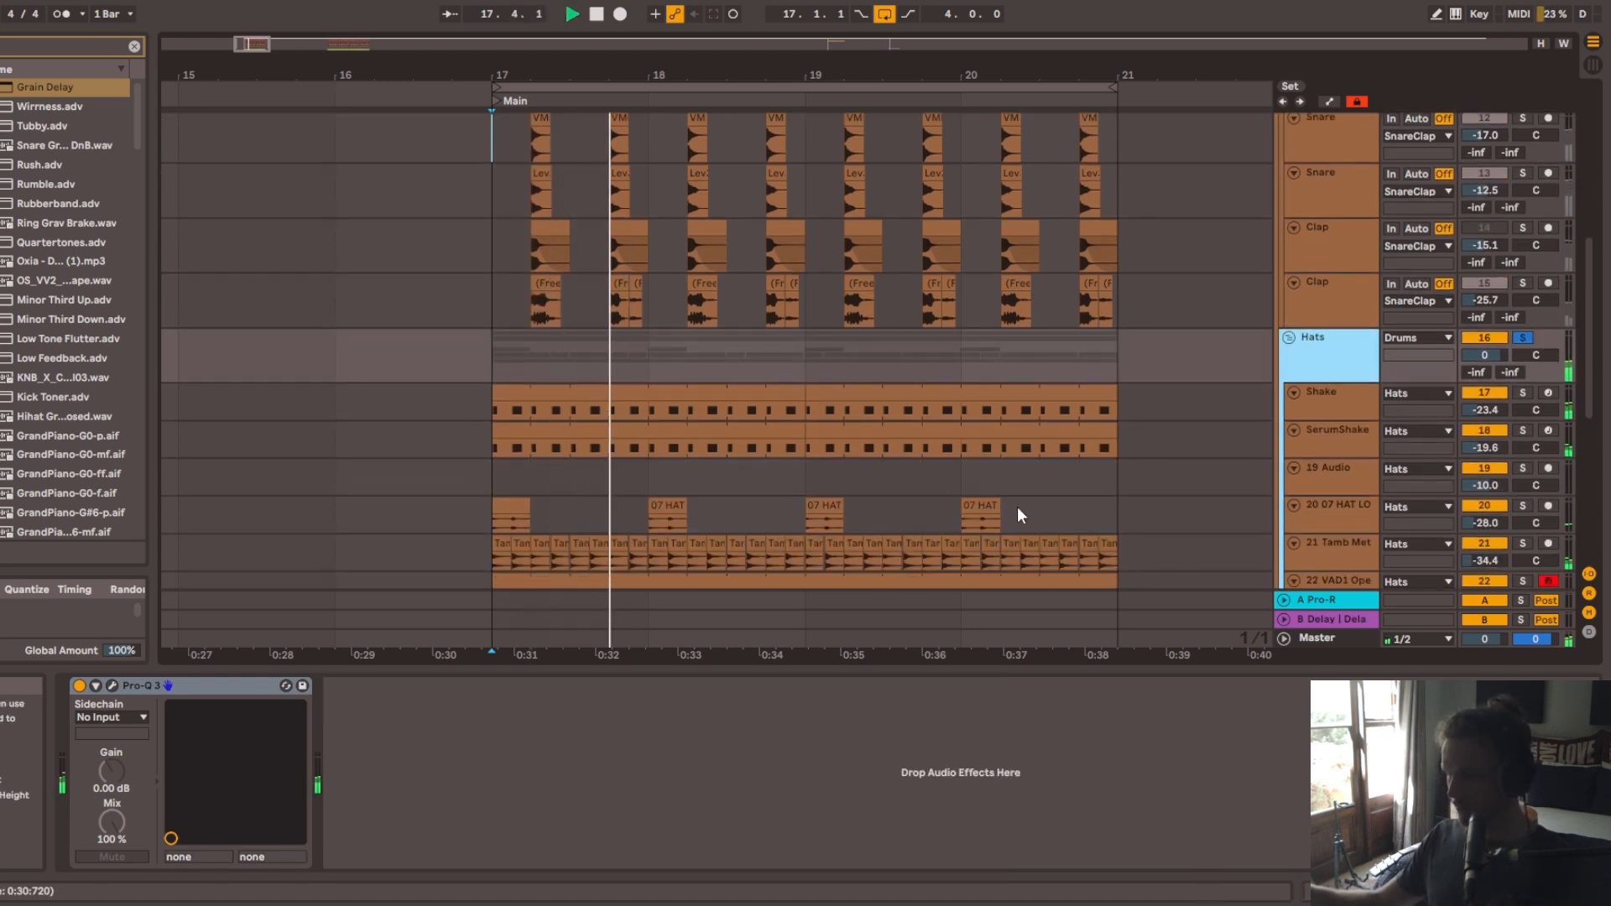
pyautogui.scroll(-3, 1017, 507)
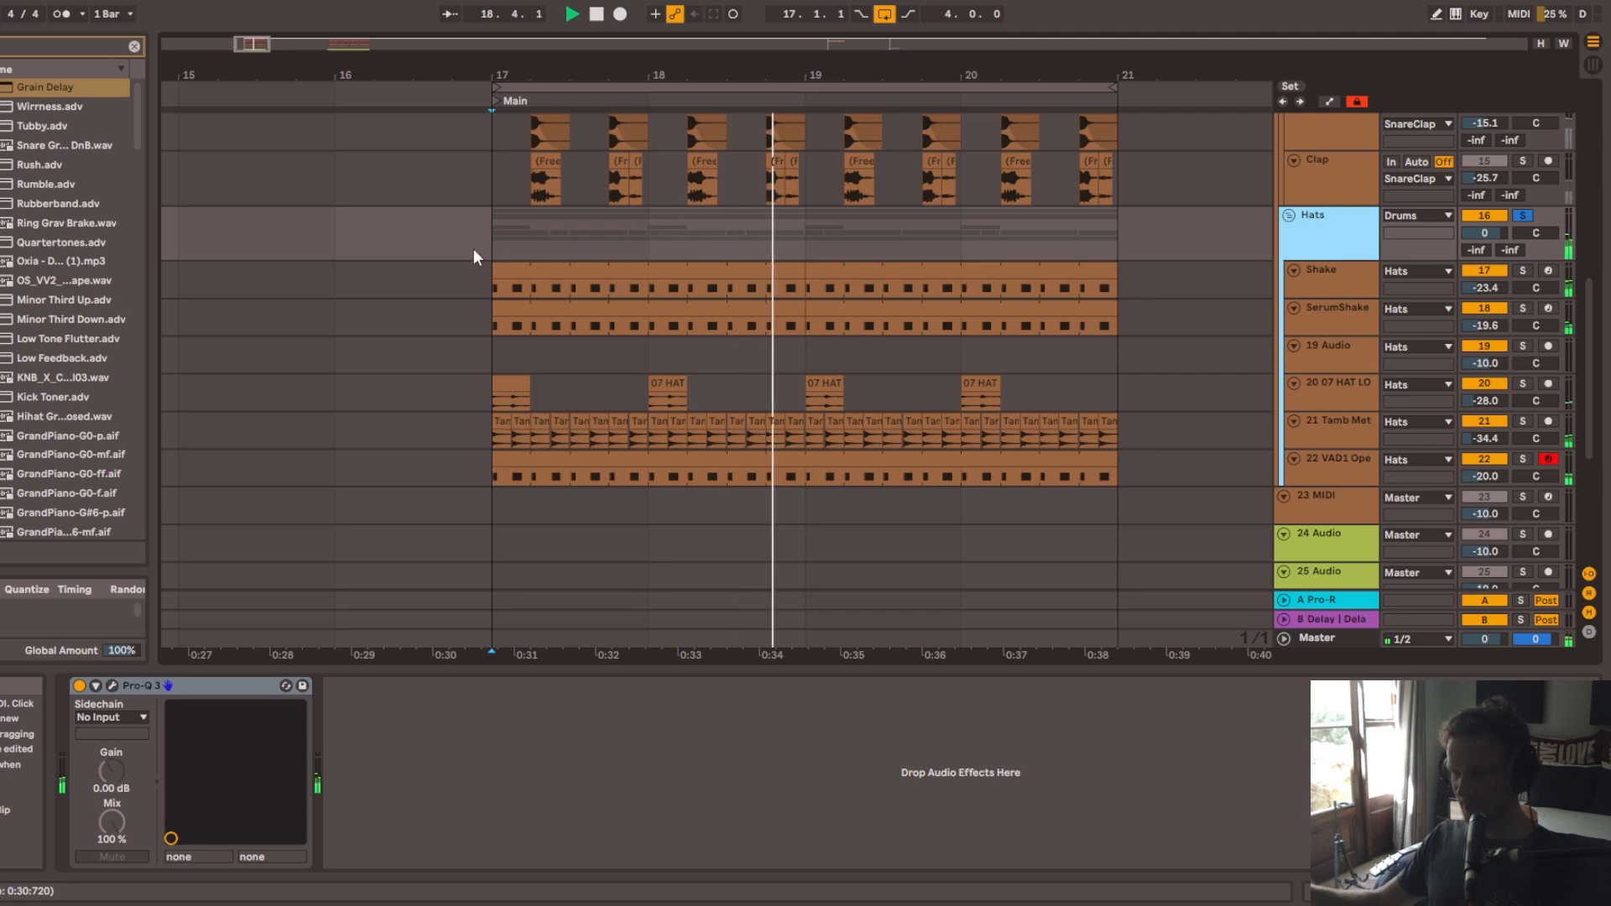
# Step: Show the Shake track's devices, solo the track and restart playback from bar 17
pyautogui.doubleClick(604, 288)
pyautogui.hotkey('shift', 'Tab')
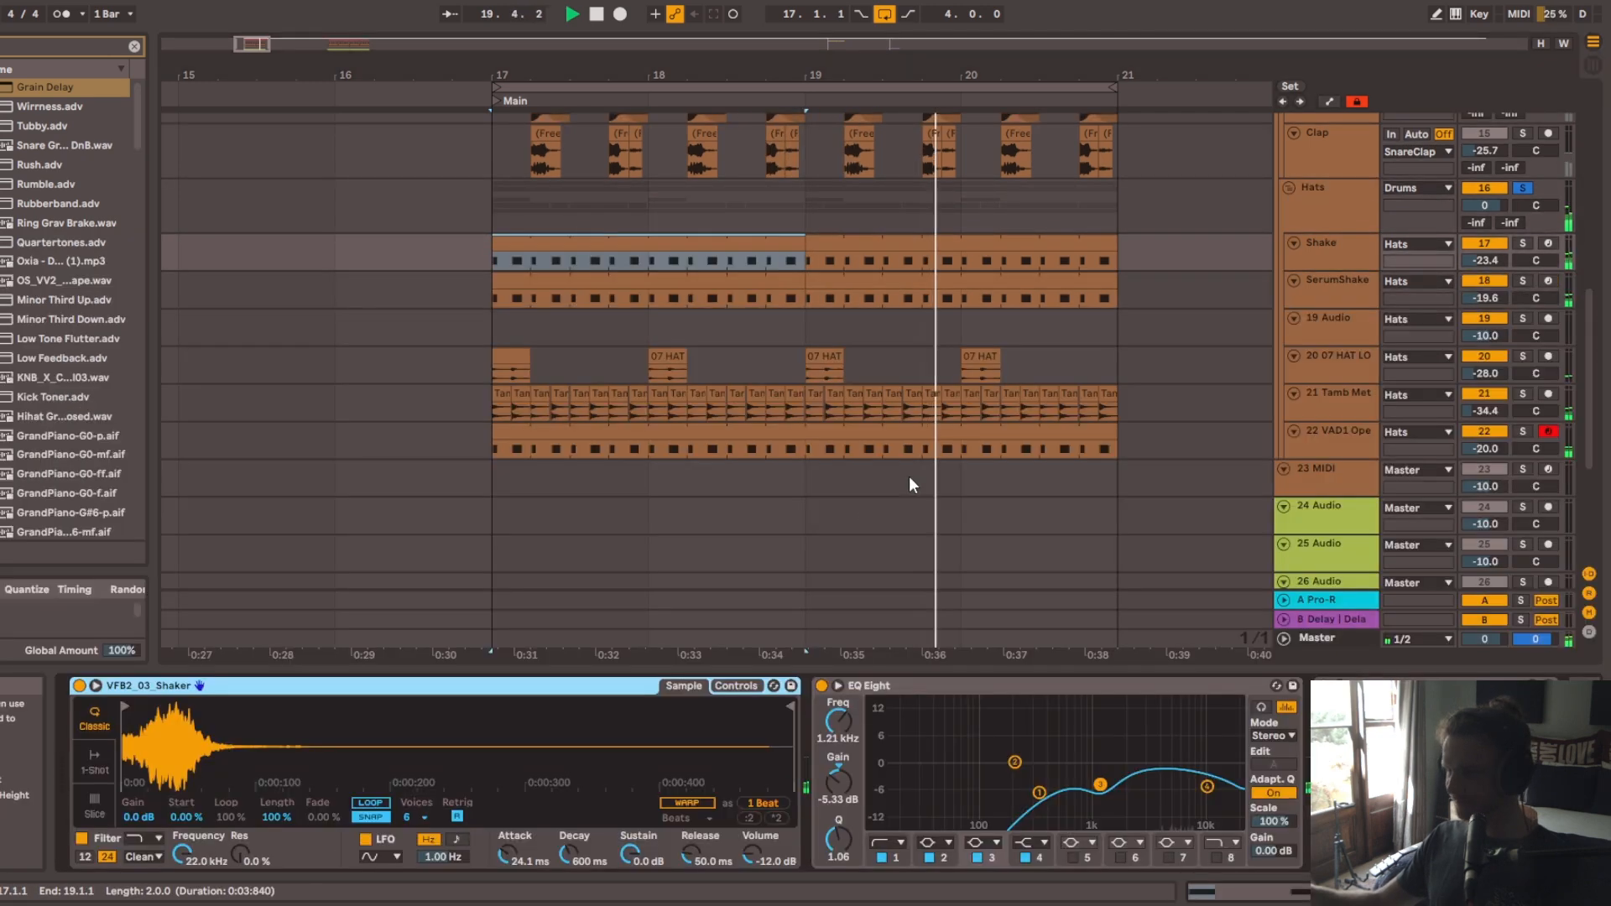
pyautogui.click(1336, 263)
pyautogui.press('s')
pyautogui.press('space')
pyautogui.press('space')
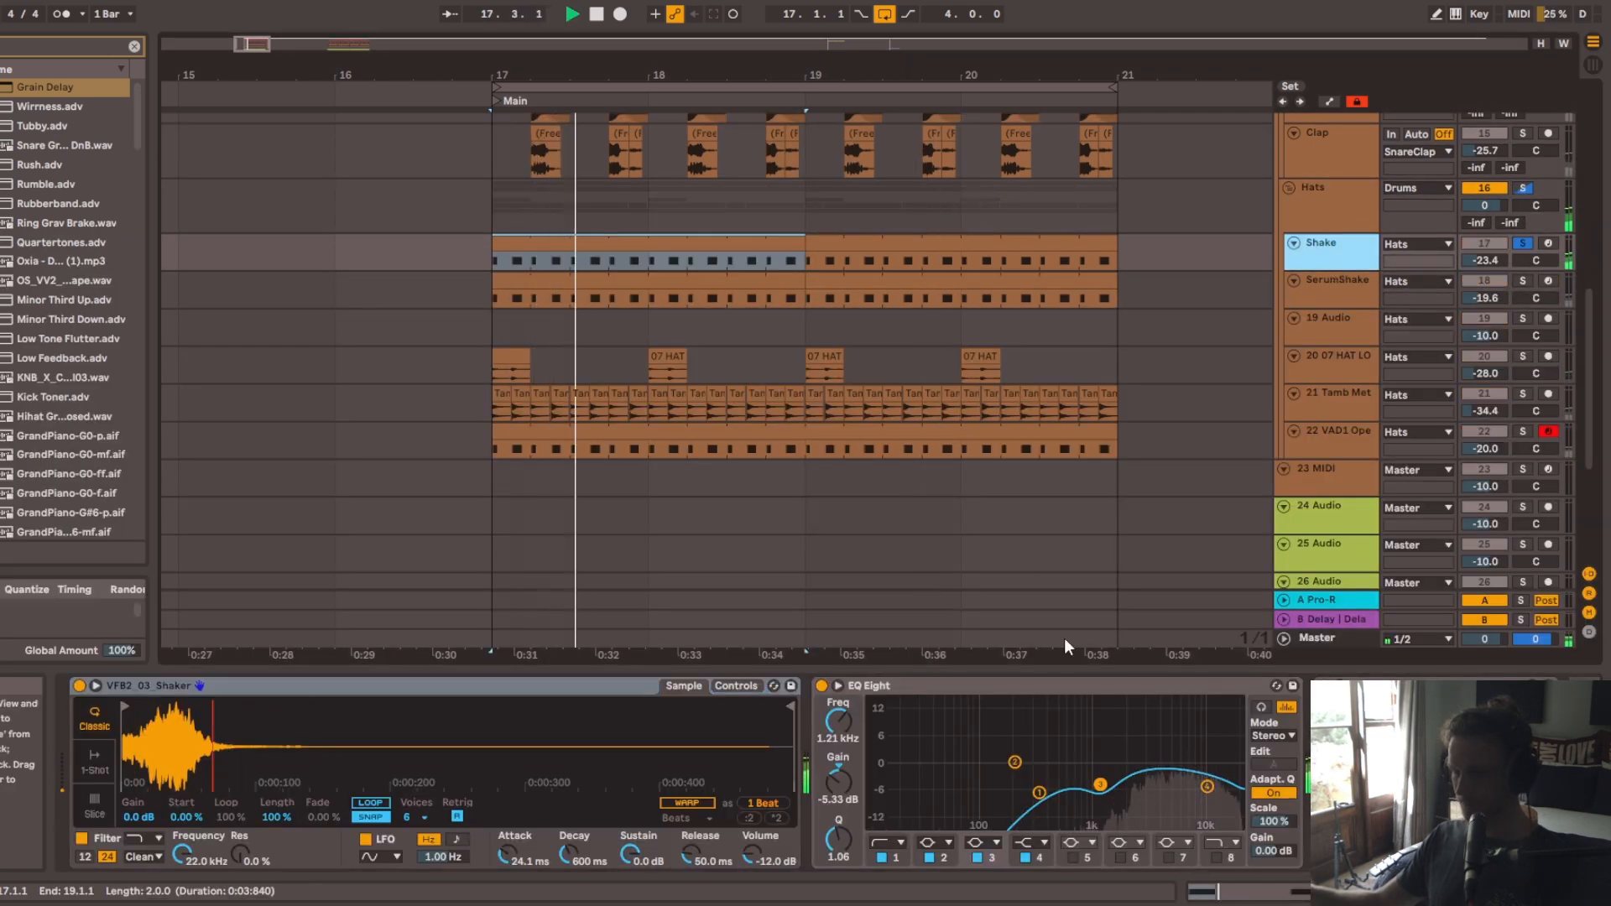
# Step: Compare the Shake's sound with its EQ Eight bypassed and active
pyautogui.click(1452, 892)
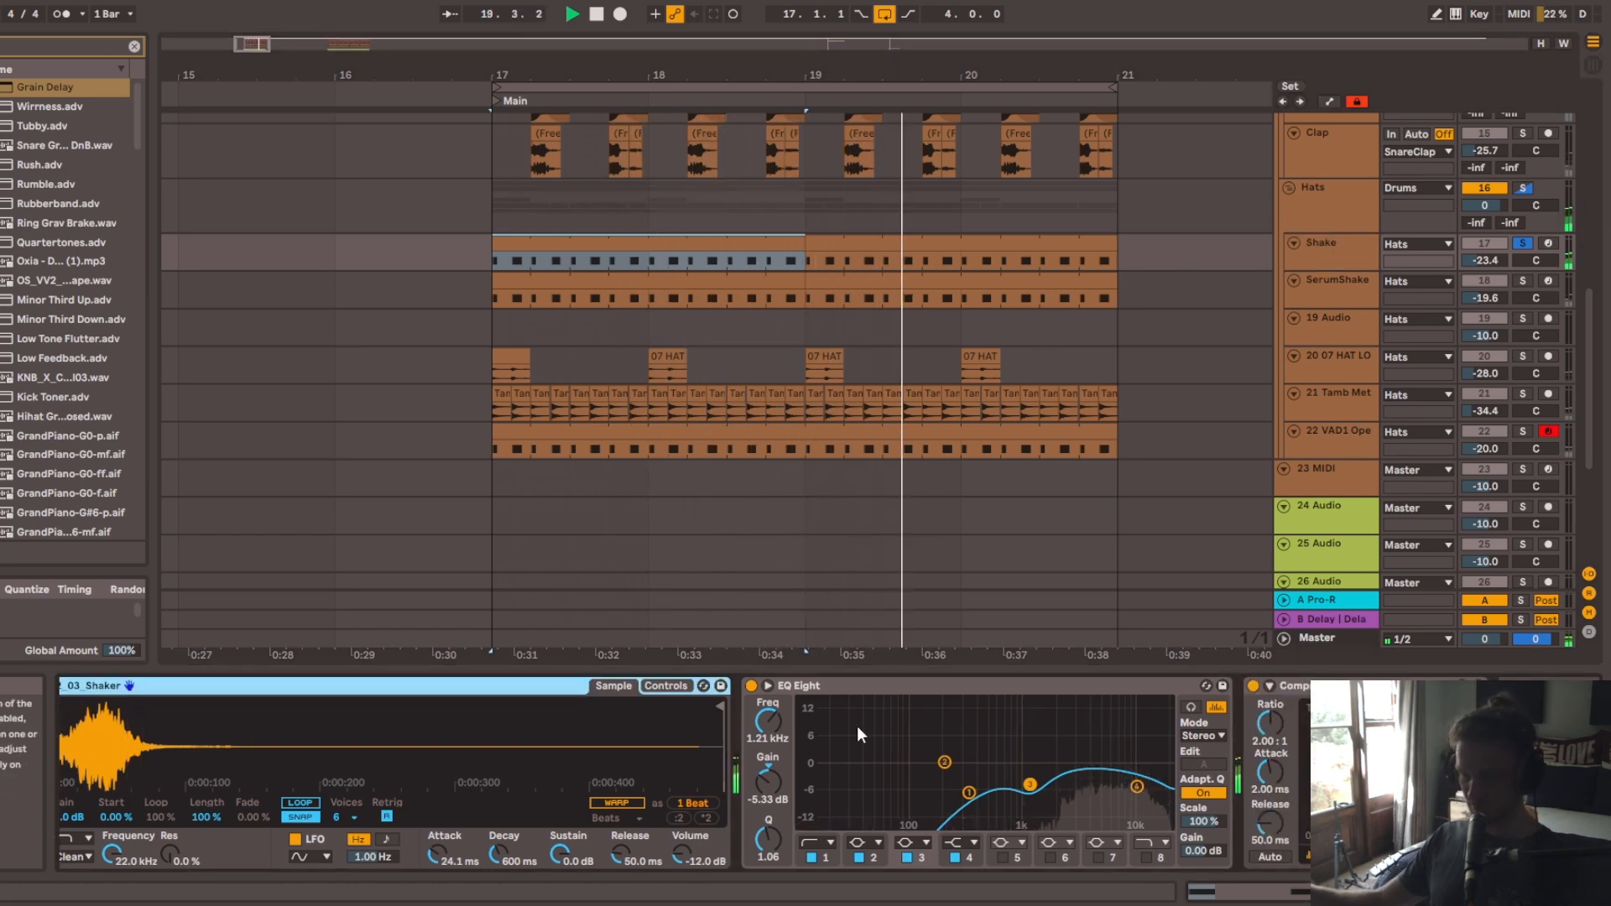
pyautogui.click(751, 686)
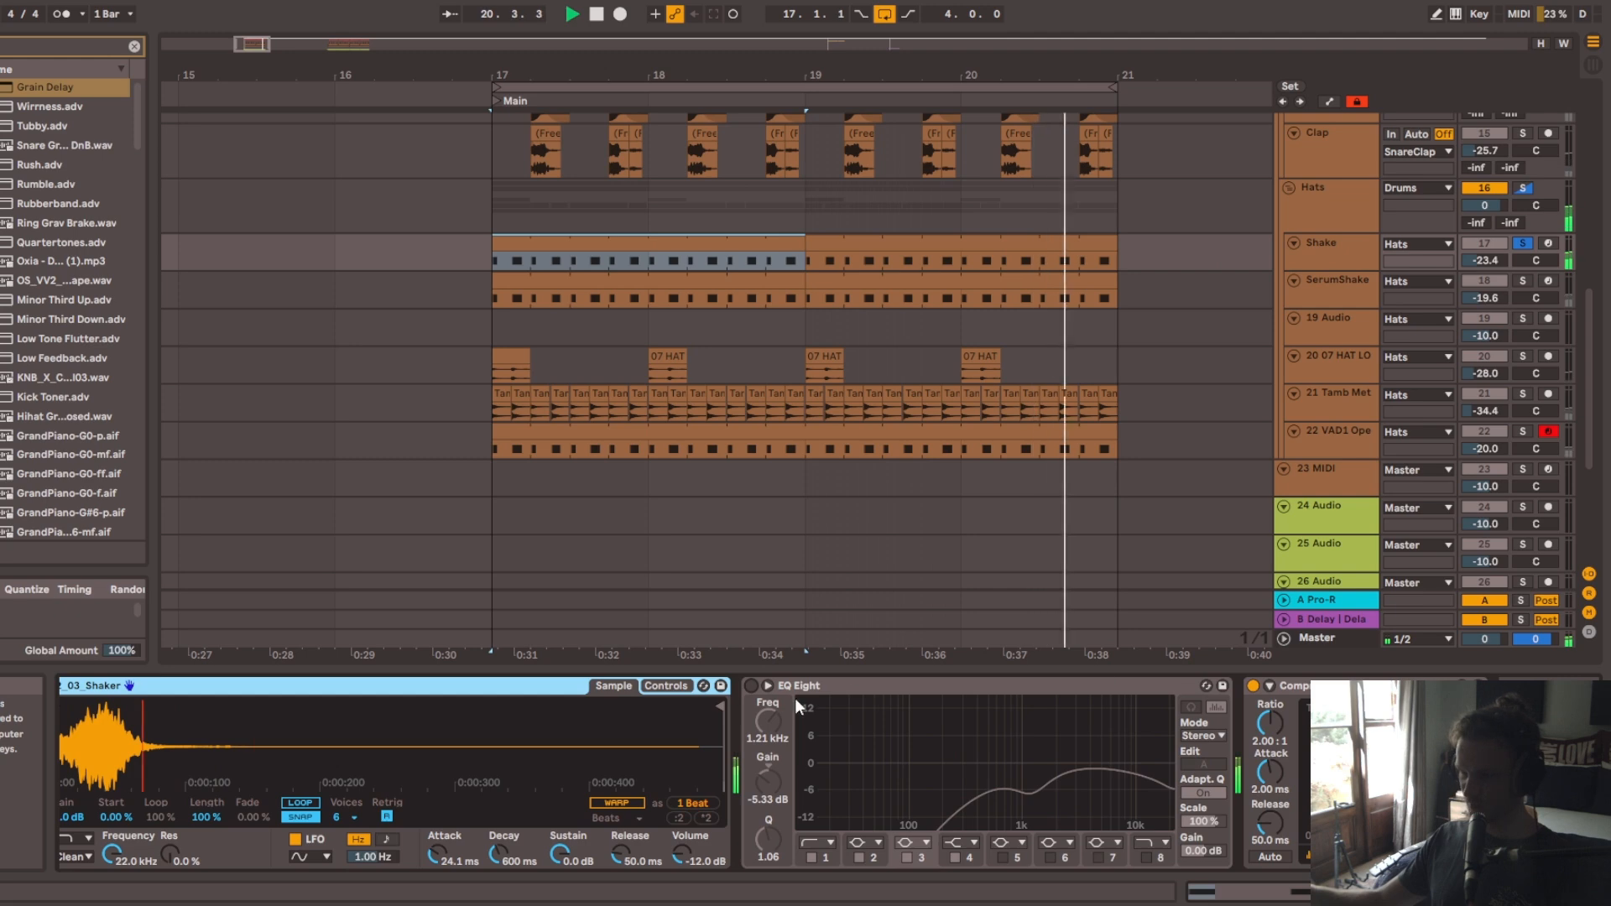
pyautogui.click(752, 687)
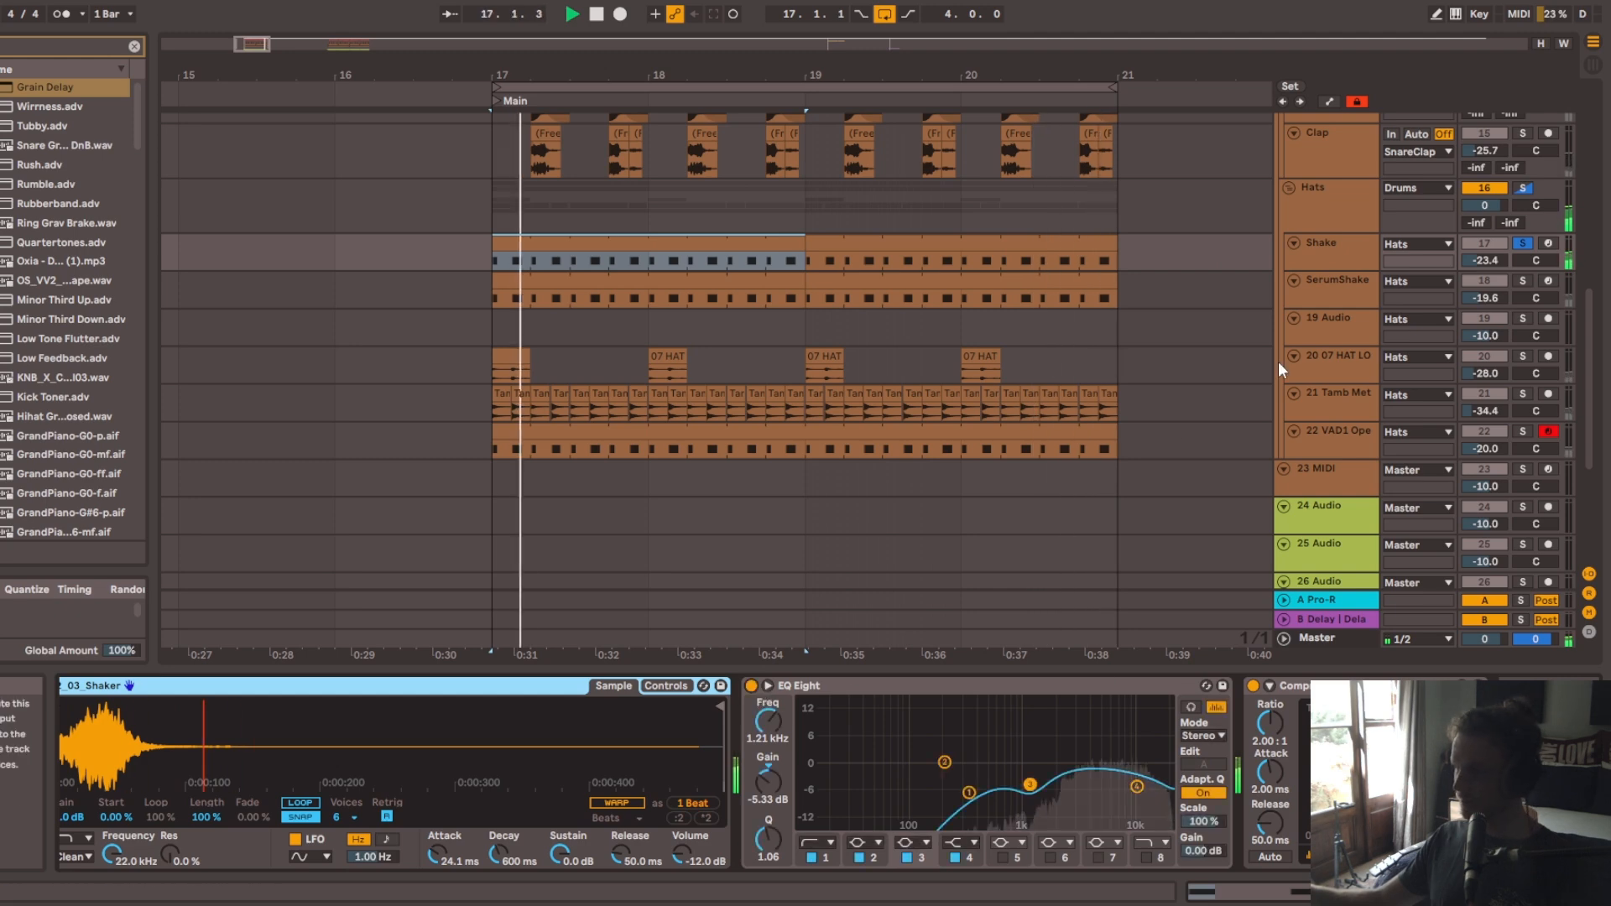
# Step: Solo the SerumShake track, stop playback, and inspect its FX_HiHat preset in Serum before closing the plugin
pyautogui.click(1323, 296)
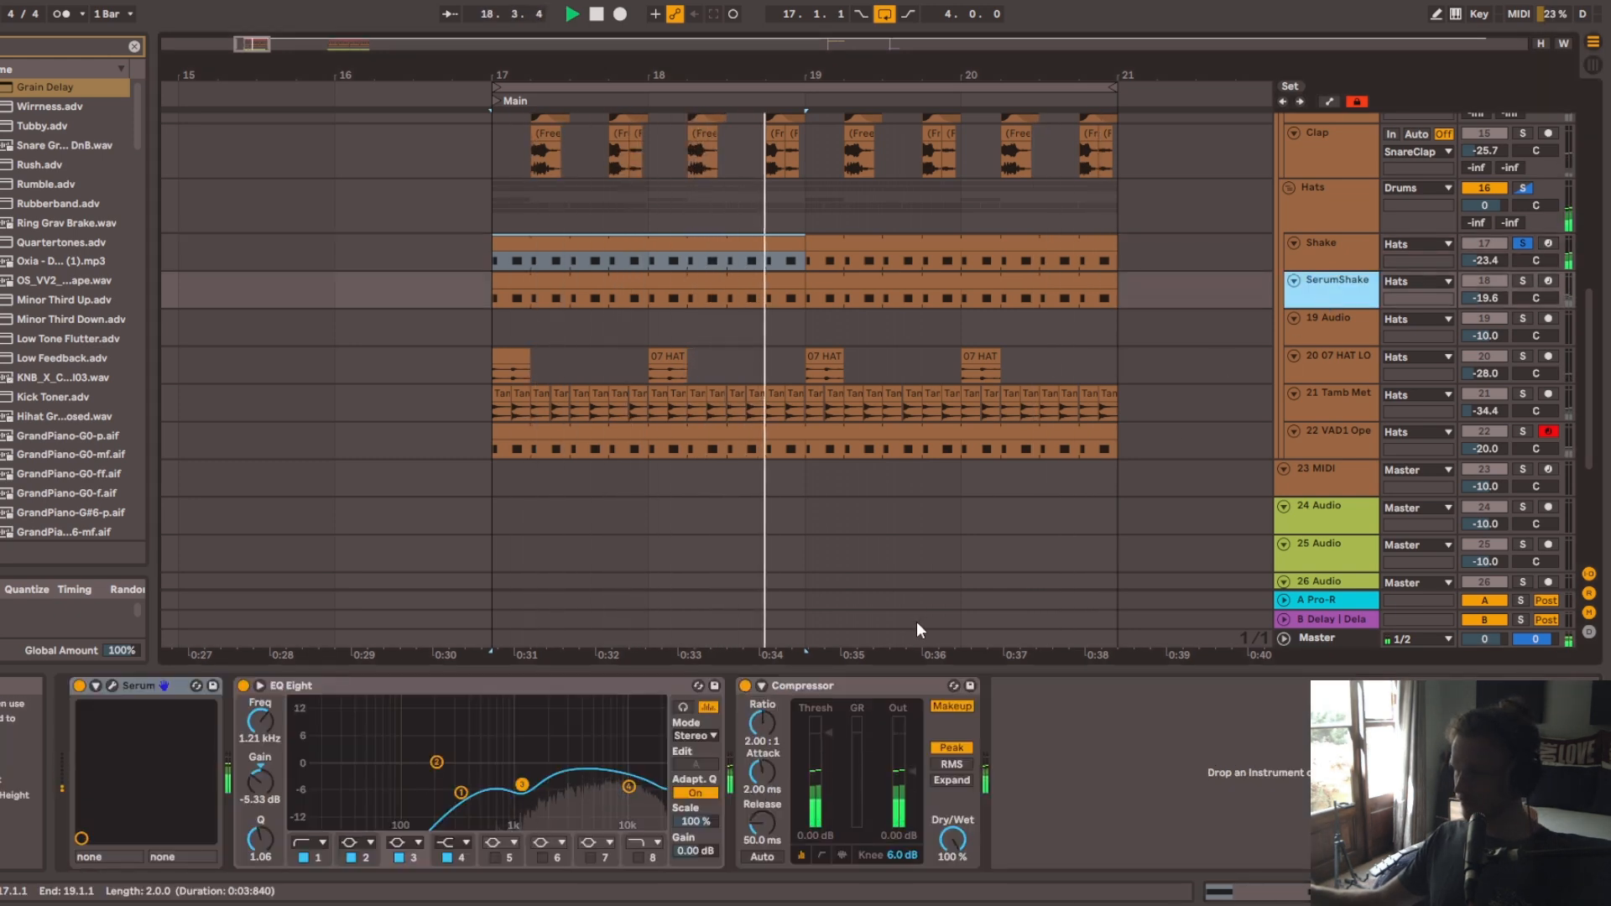
pyautogui.press('s')
pyautogui.press('space')
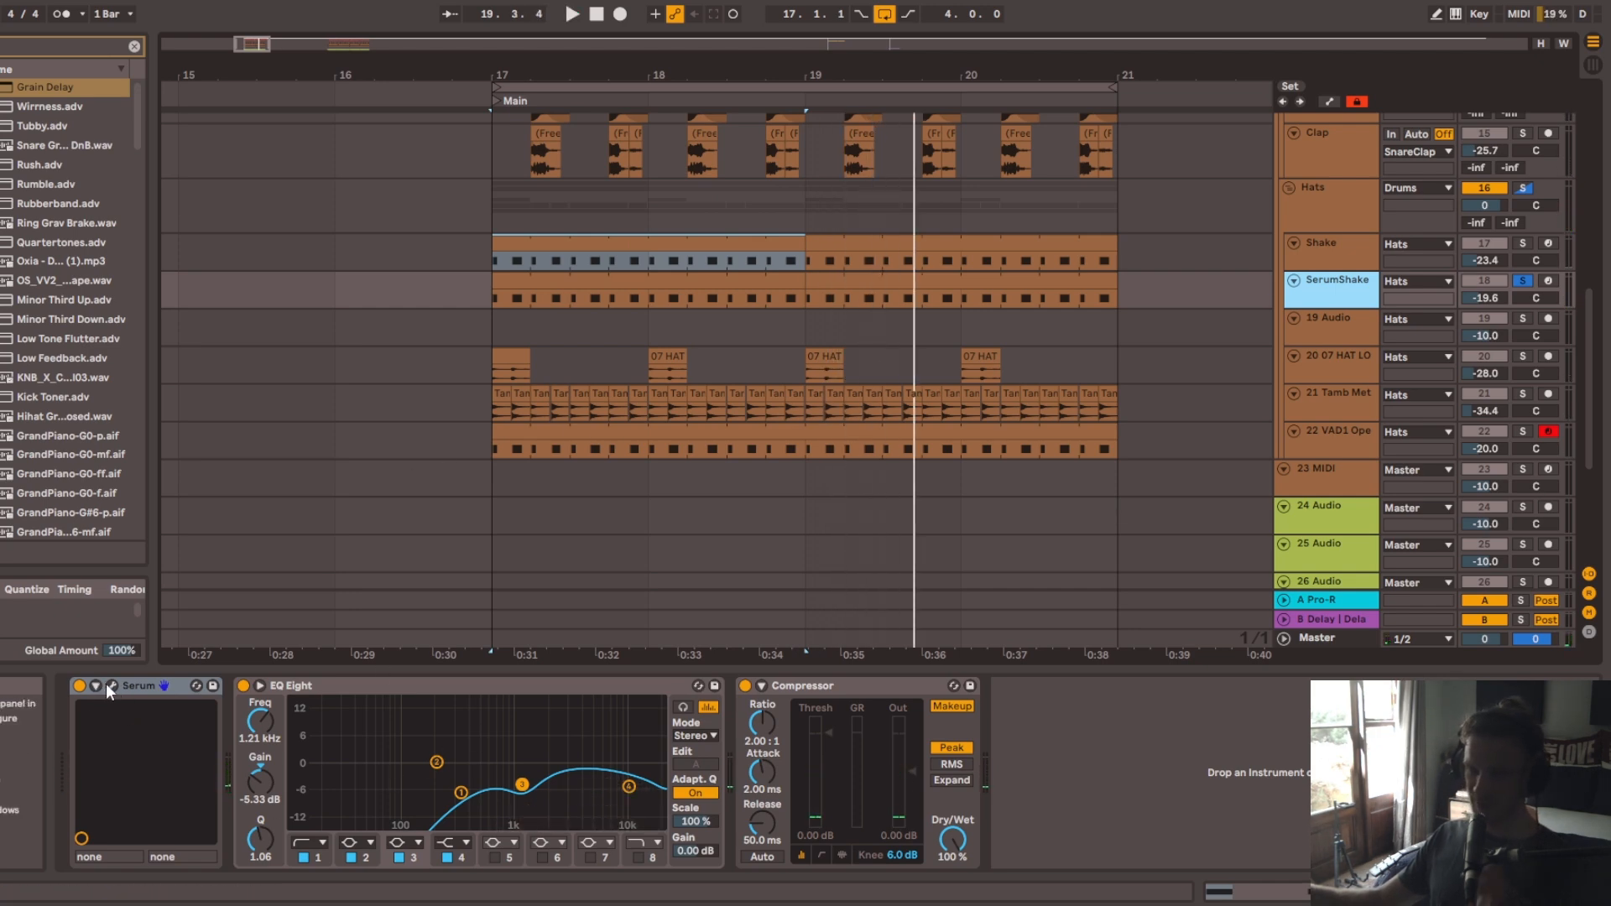
pyautogui.click(107, 685)
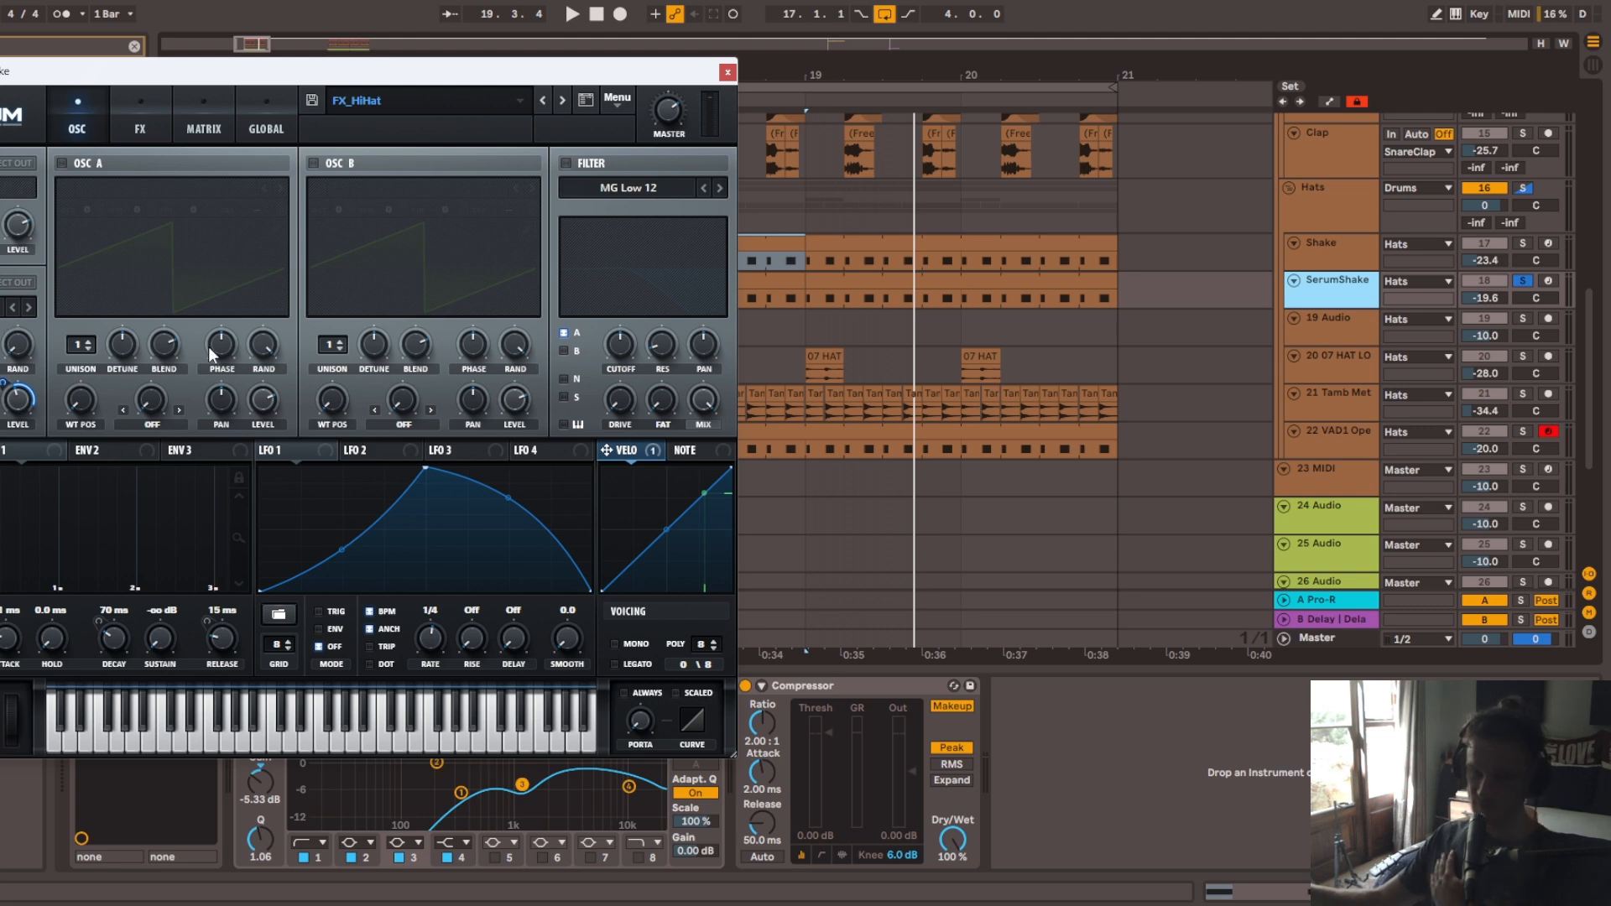
pyautogui.click(727, 73)
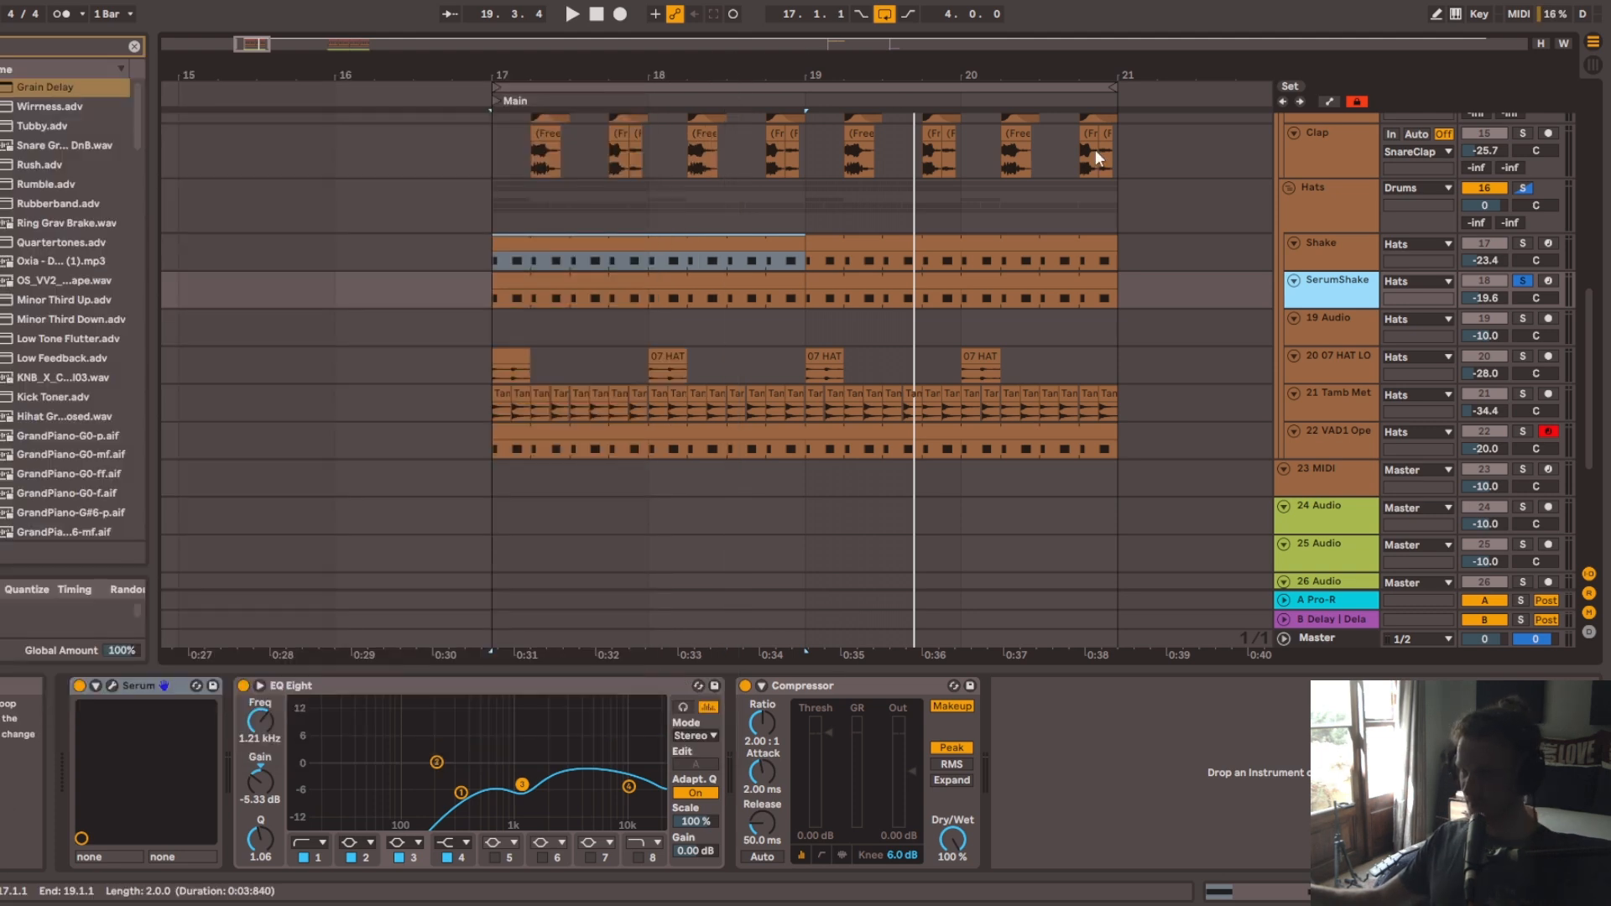
# Step: Solo Shake together with SerumShake, play the two layers from bar 17 and stop
pyautogui.keyDown('super'); pyautogui.click(1522, 244); pyautogui.keyUp('super')
pyautogui.press('space')
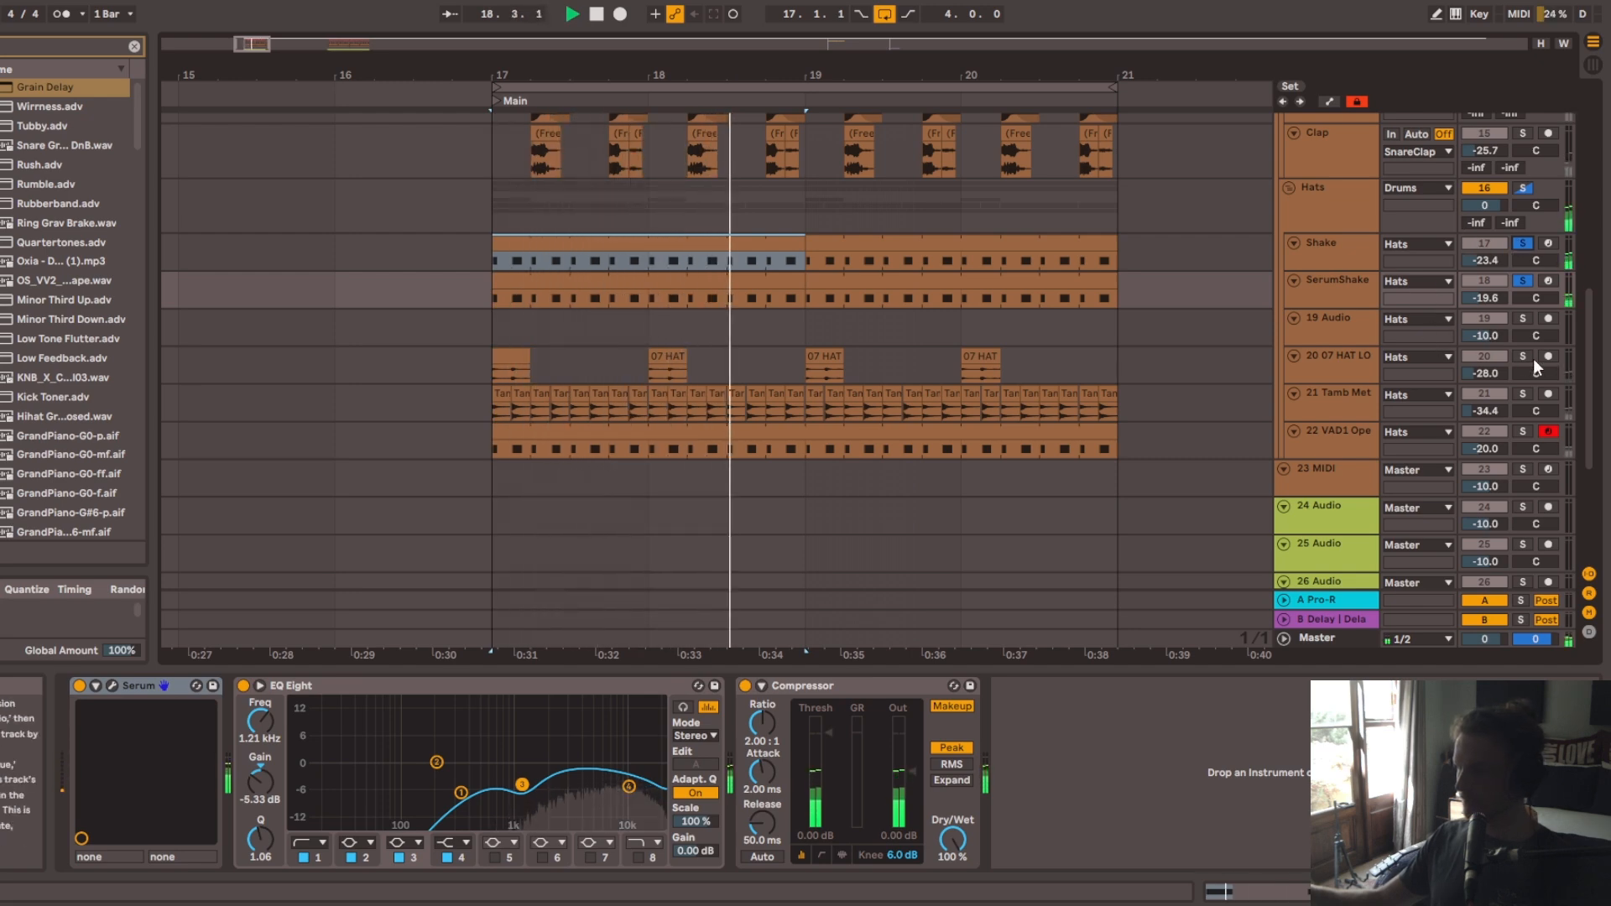
pyautogui.press('space')
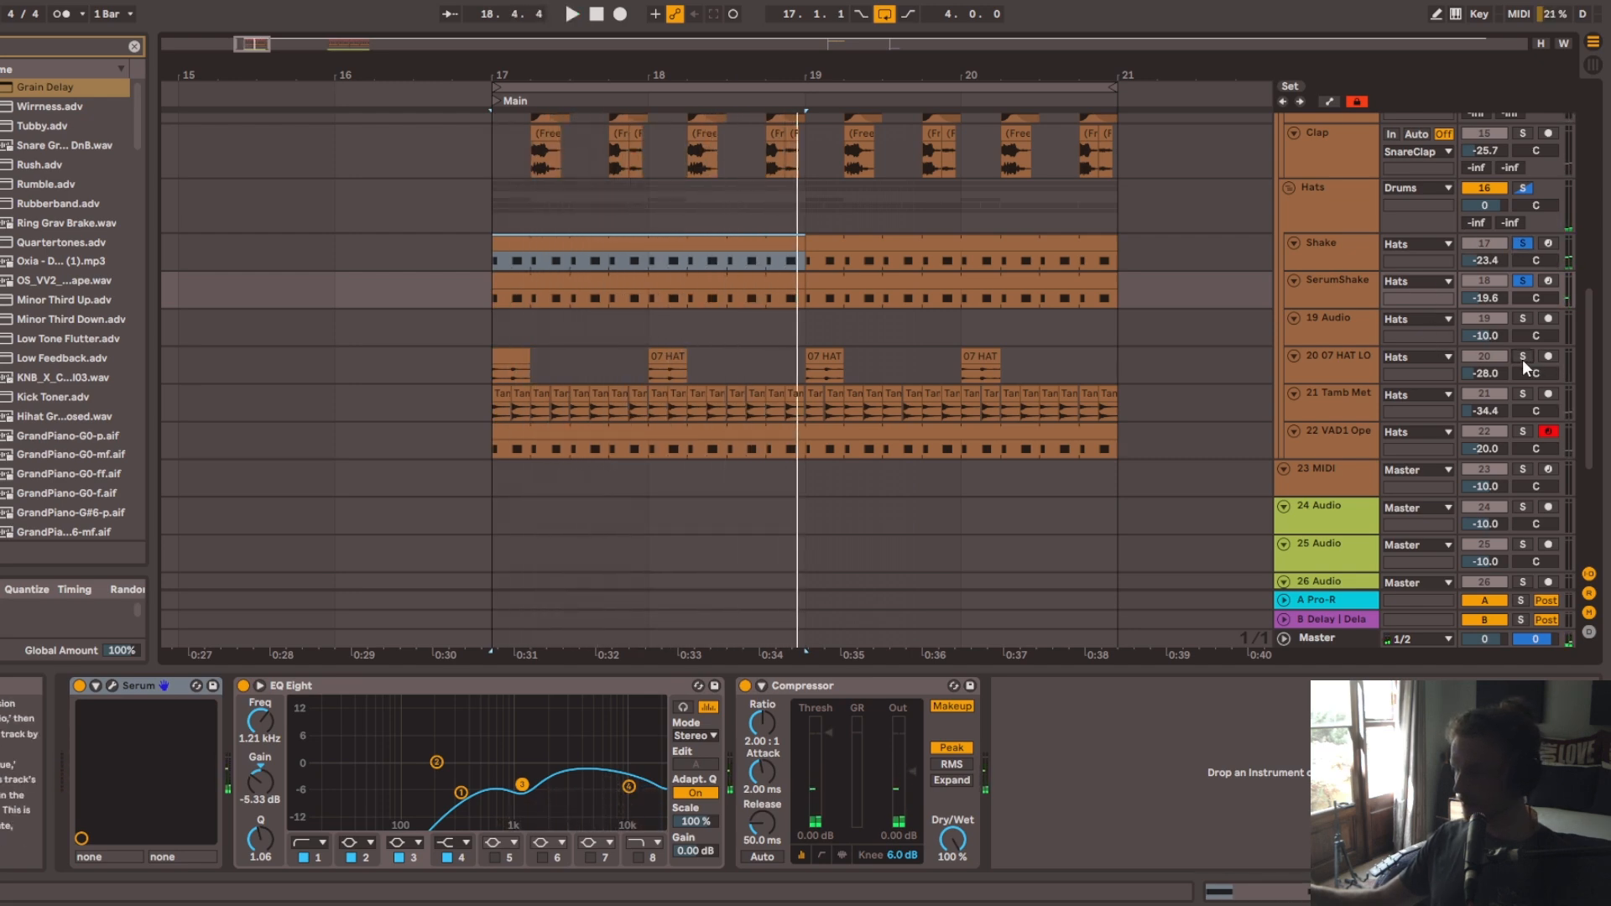
# Step: Solo only the 07 HAT LOOP track, inspect its clips up close and play it from bar 17
pyautogui.click(1524, 357)
pyautogui.moveTo(514, 74); pyautogui.dragTo(528, 86)
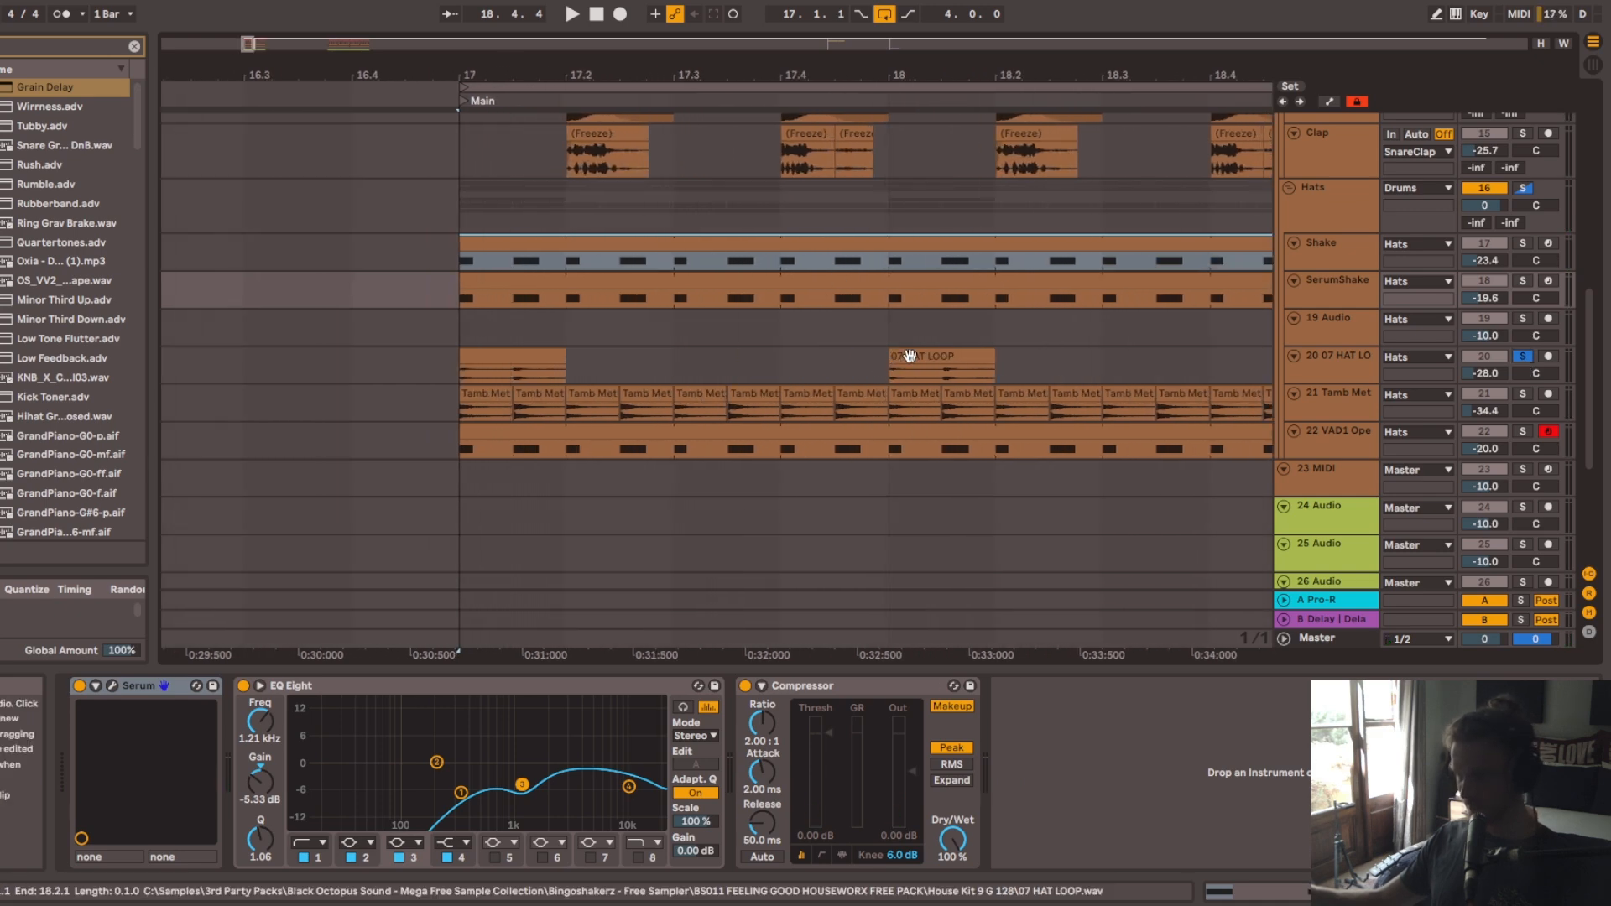
pyautogui.moveTo(654, 65); pyautogui.dragTo(363, 16)
pyautogui.press('space')
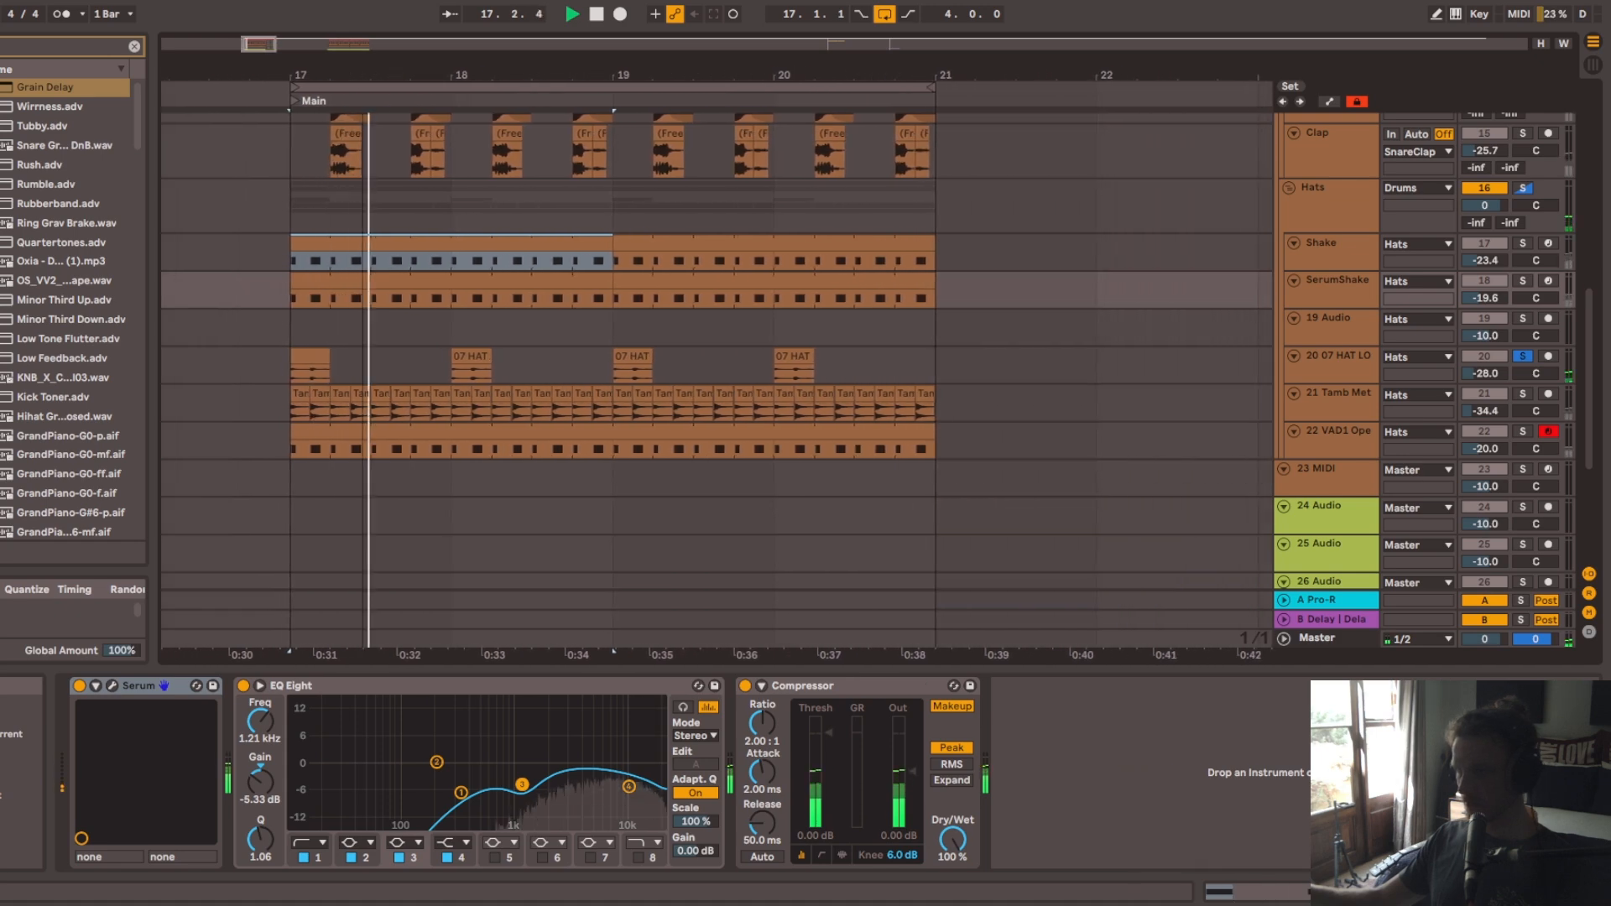
# Step: Add SerumShake and Shake to the soloed 07 HAT LOOP and raise the 07 HAT LOOP track's volume to -19.0 during playback
pyautogui.click(1523, 280)
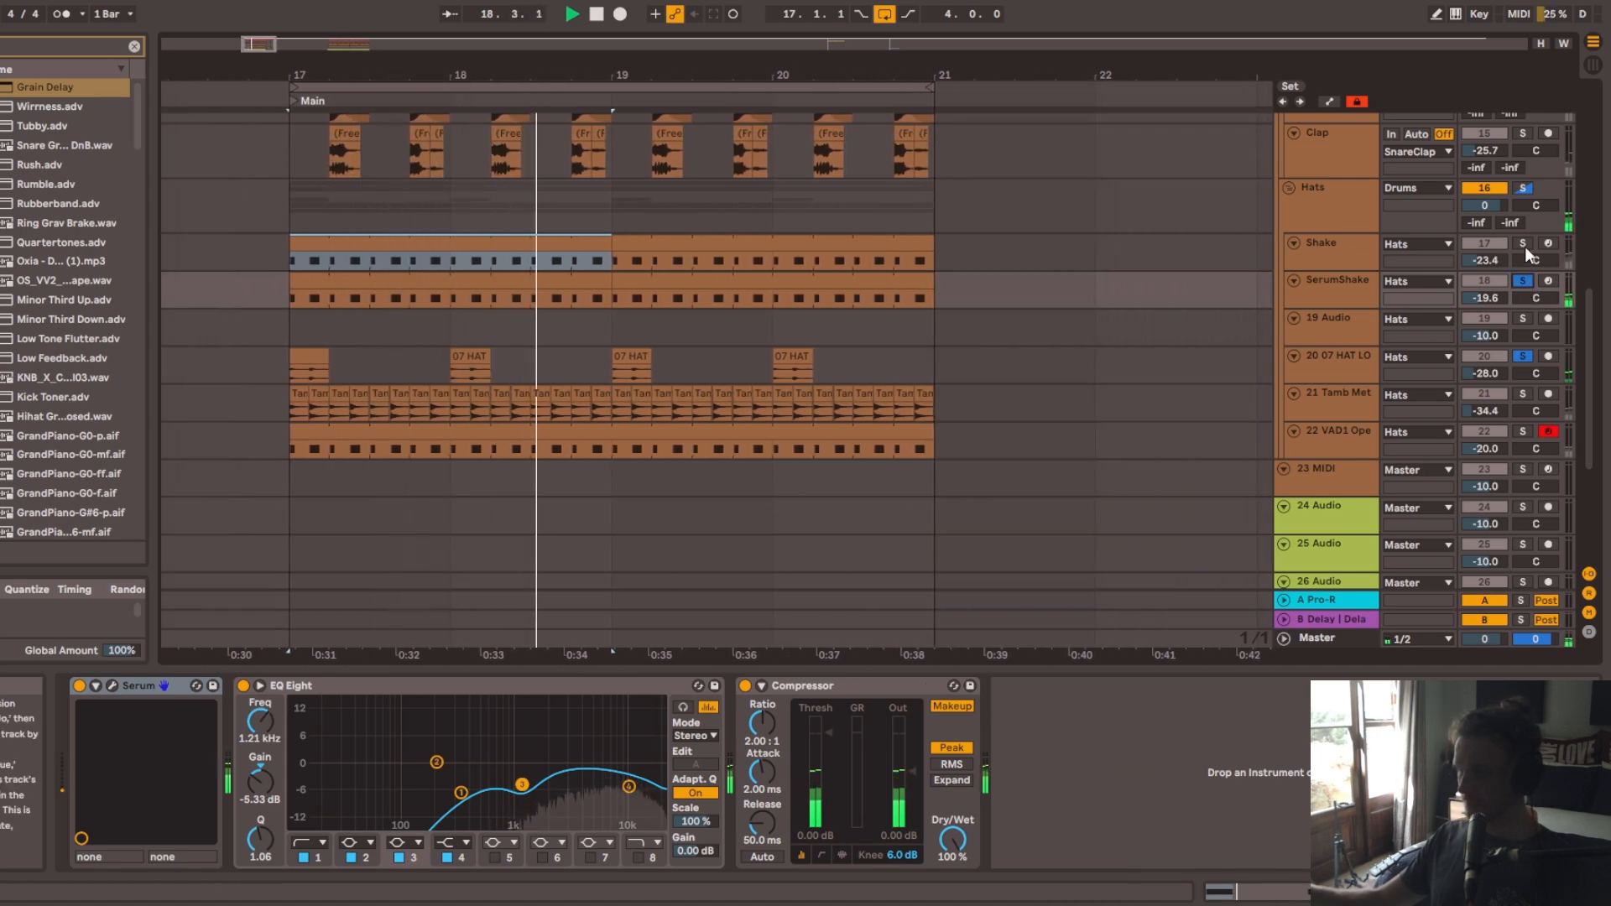
pyautogui.click(1523, 244)
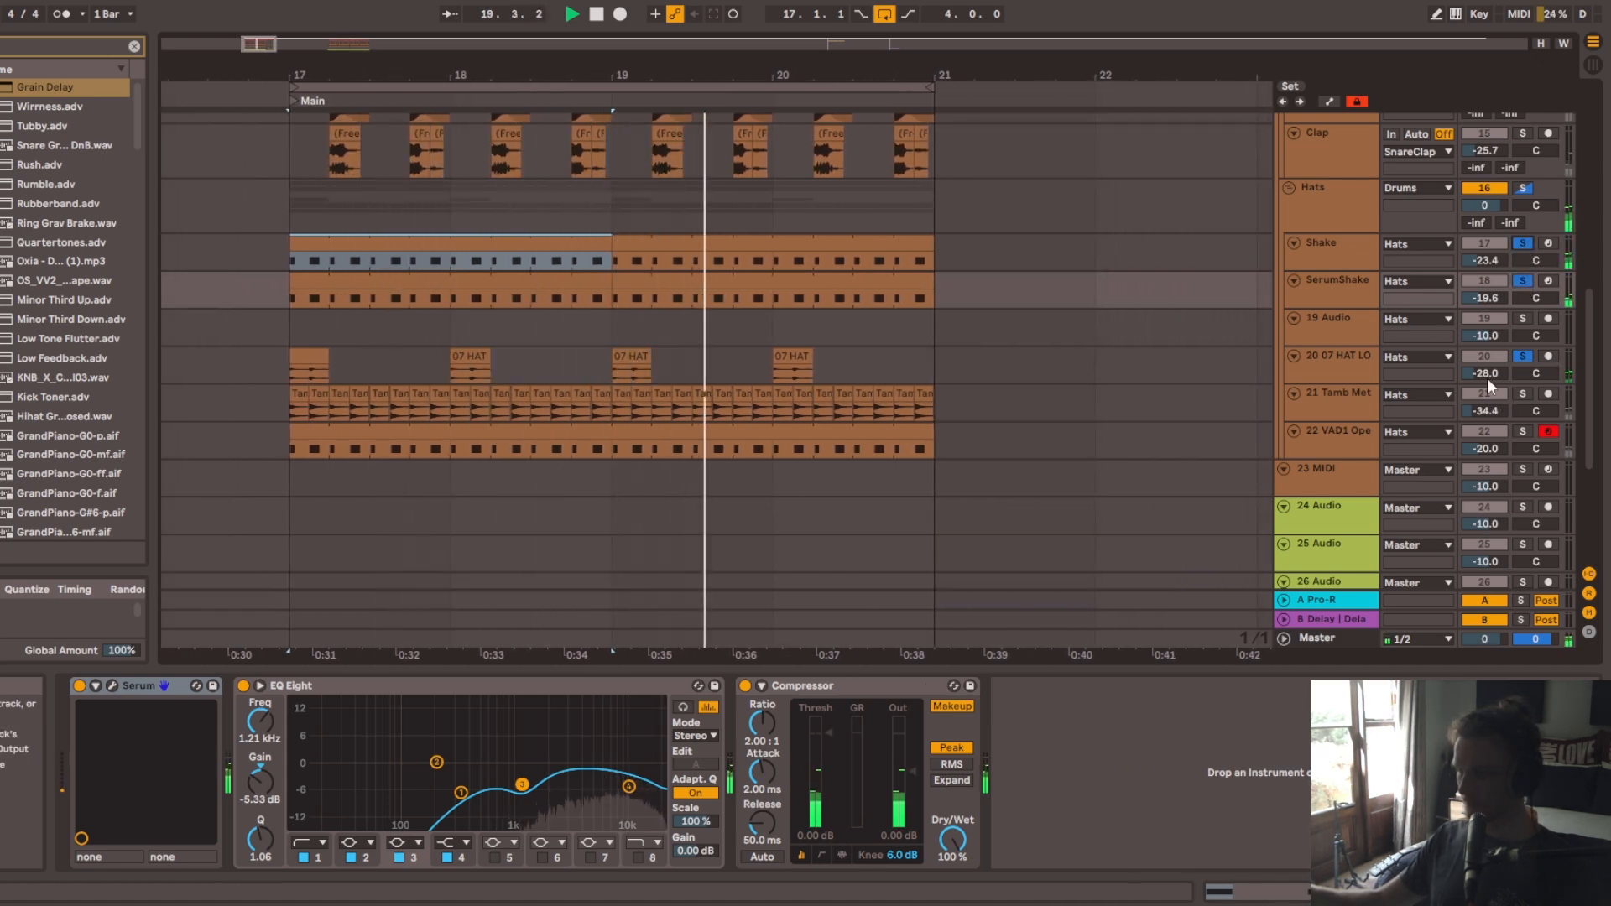
pyautogui.moveTo(1487, 372); pyautogui.dragTo(1488, 355)
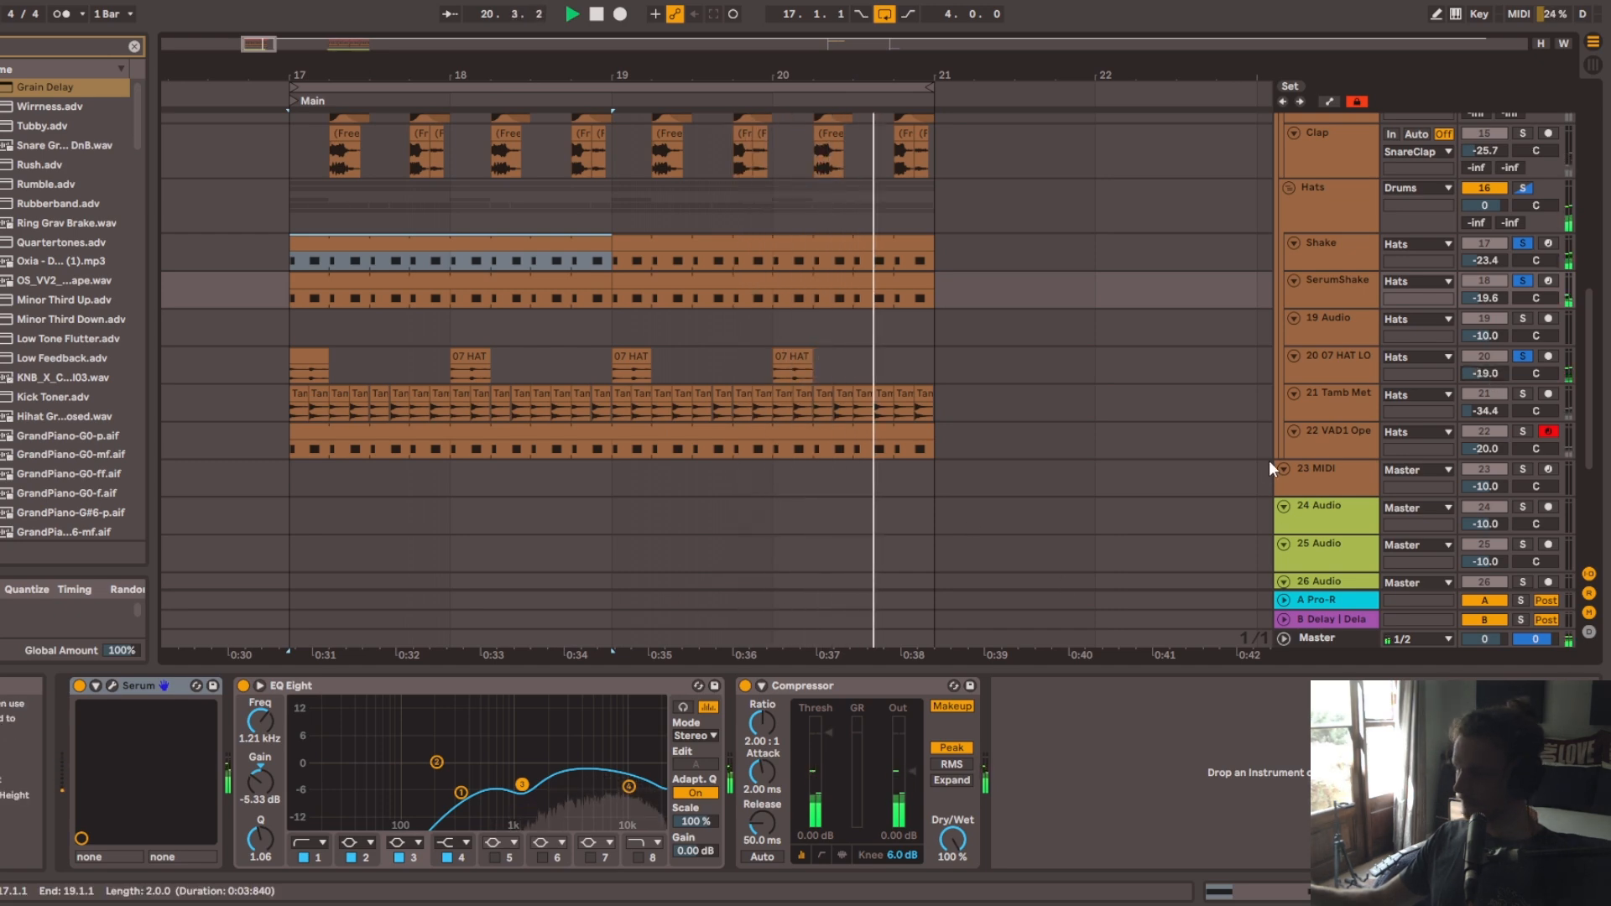
# Step: Solo Tamb Metal with the other layers, inspect its LFOTool curve, compare the plugin bypassed and active, and close it
pyautogui.click(1523, 393)
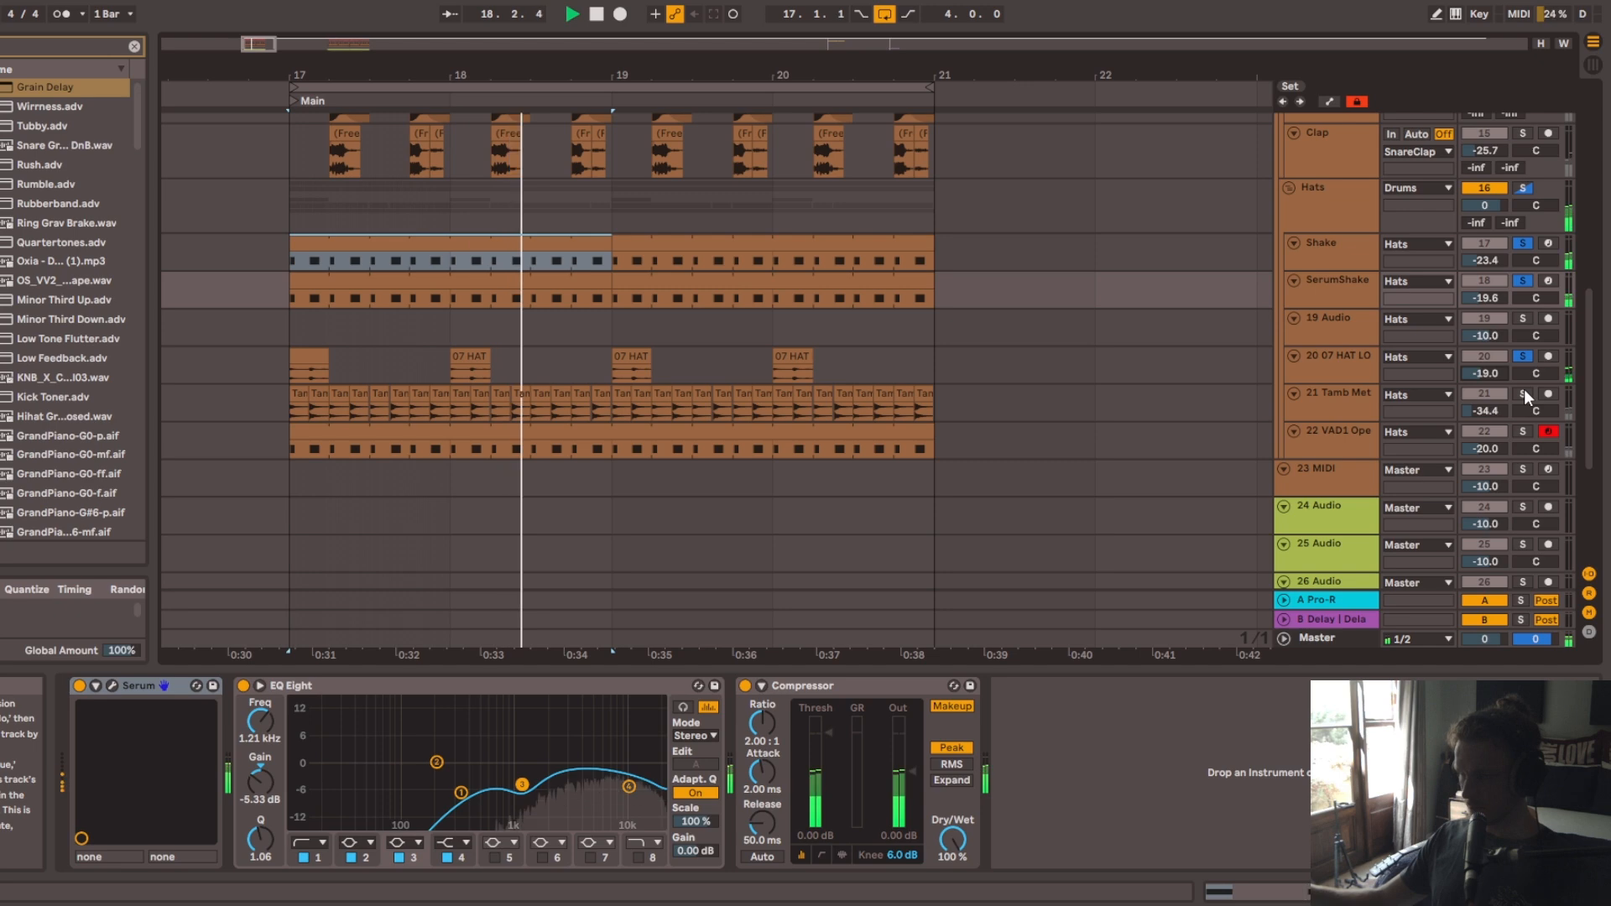
pyautogui.click(1358, 403)
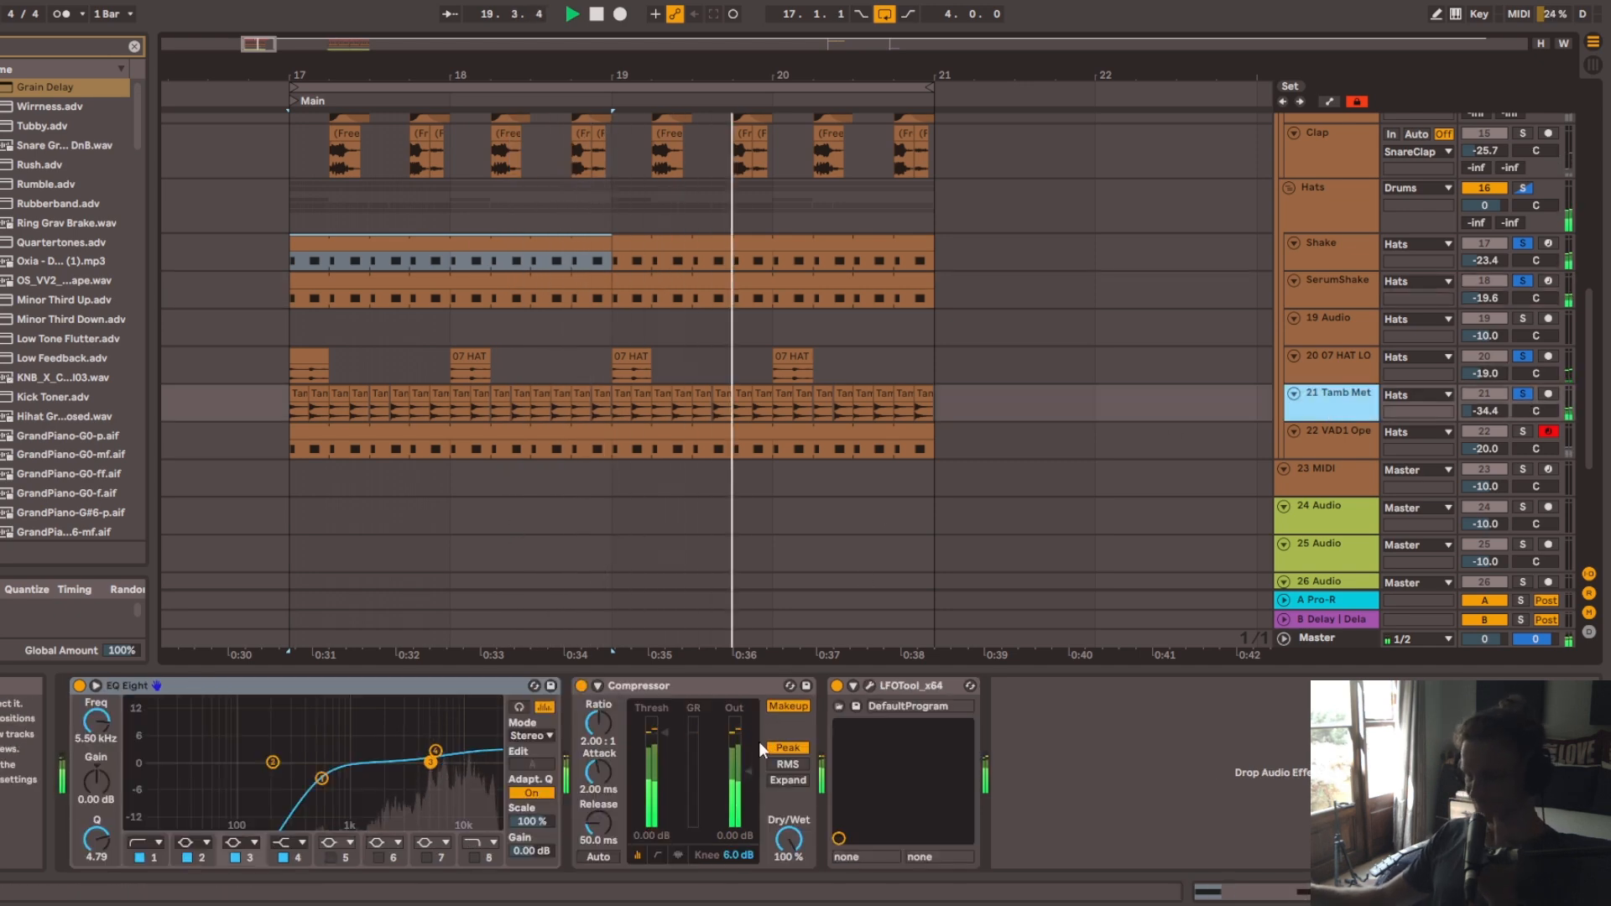
pyautogui.click(869, 687)
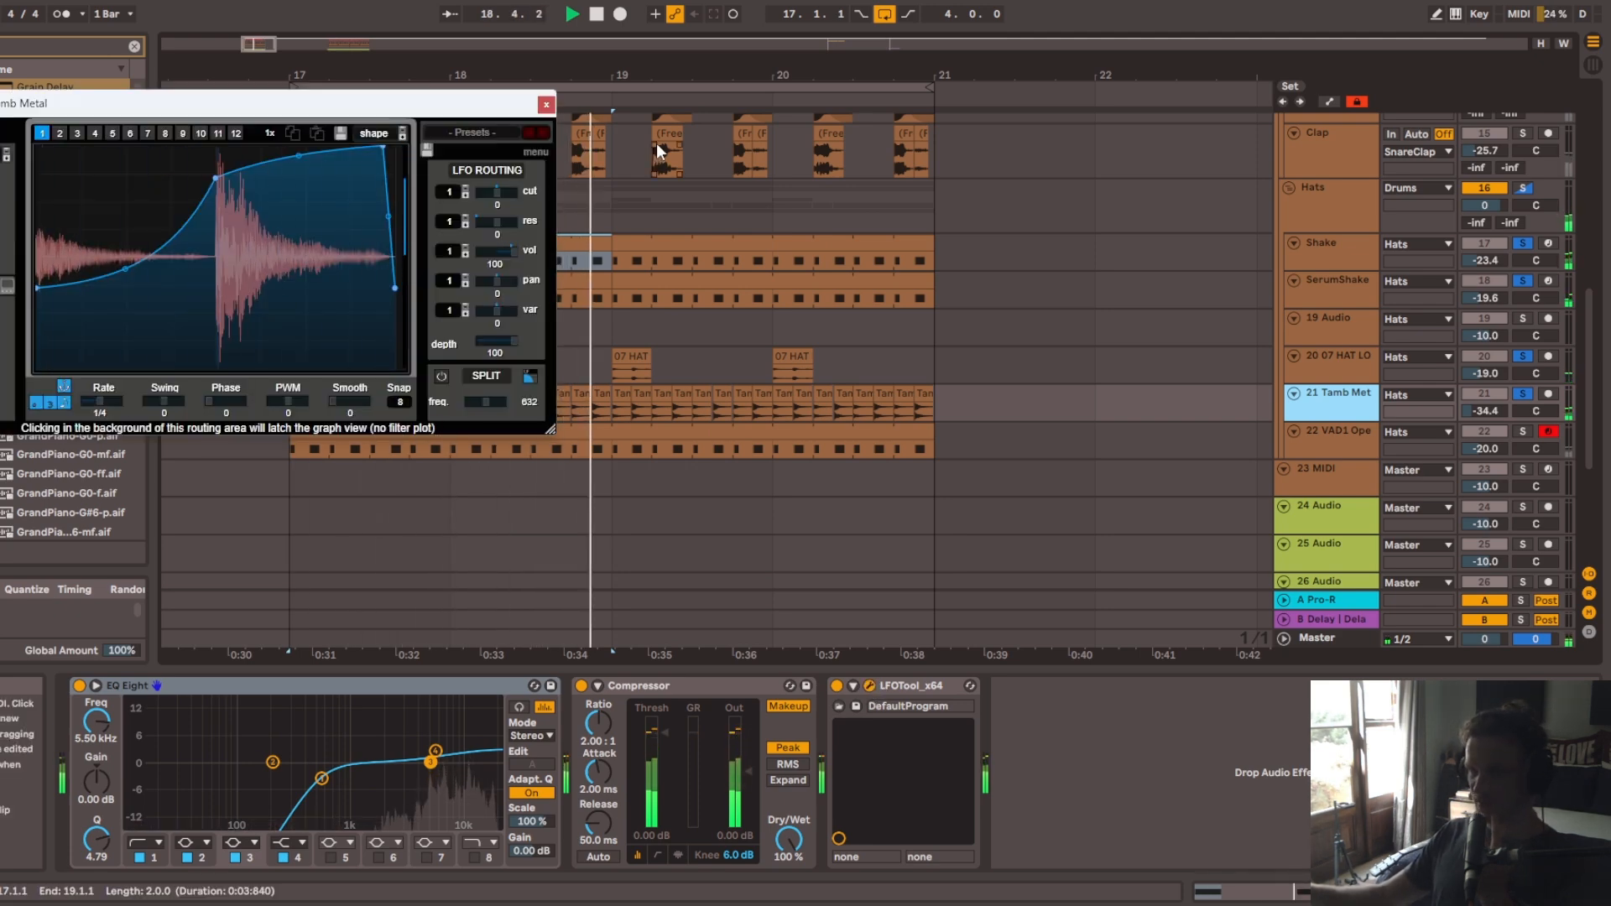
pyautogui.click(835, 690)
pyautogui.click(836, 686)
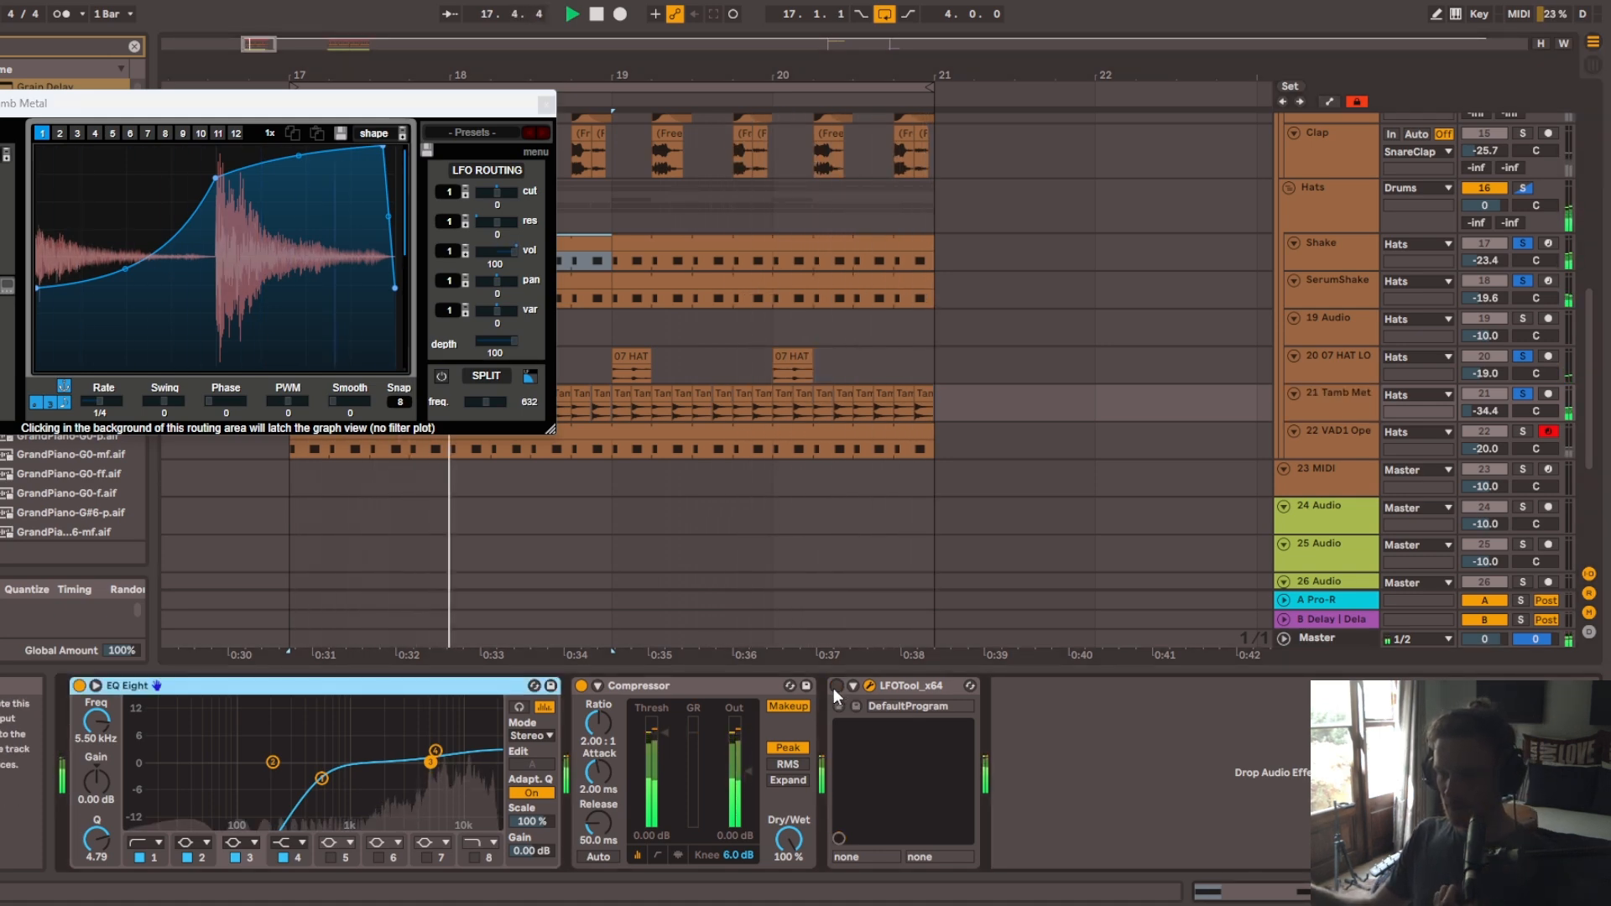
pyautogui.click(546, 103)
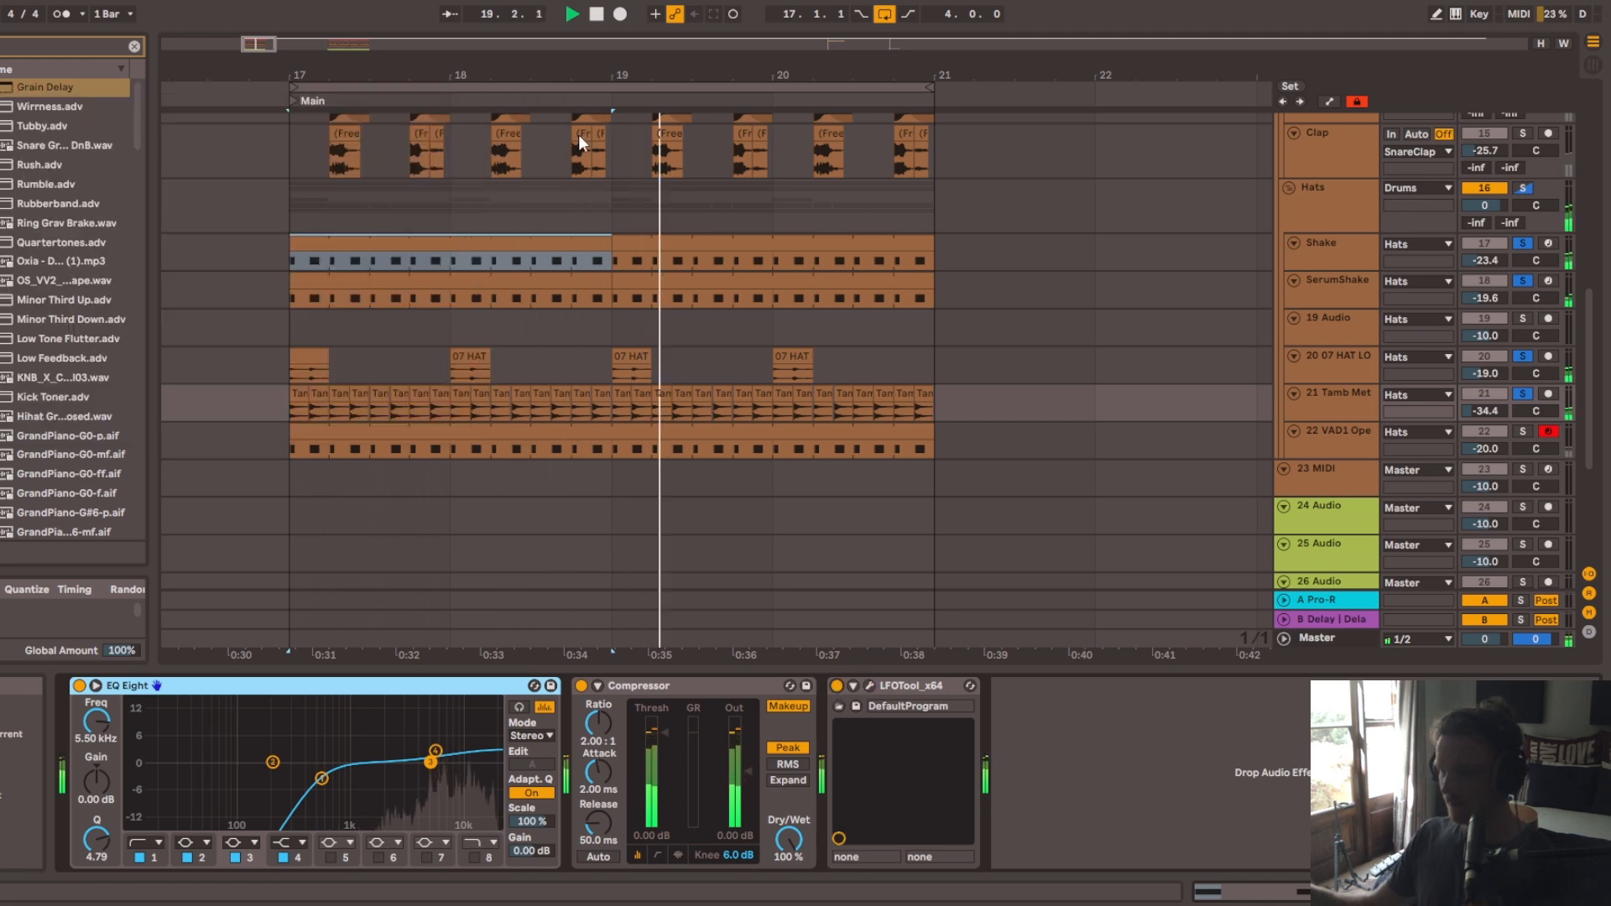
# Step: Listen to the VAD1 Open Hihat track alone, solo the whole Hats group for comparison, and stop playback
pyautogui.click(1336, 437)
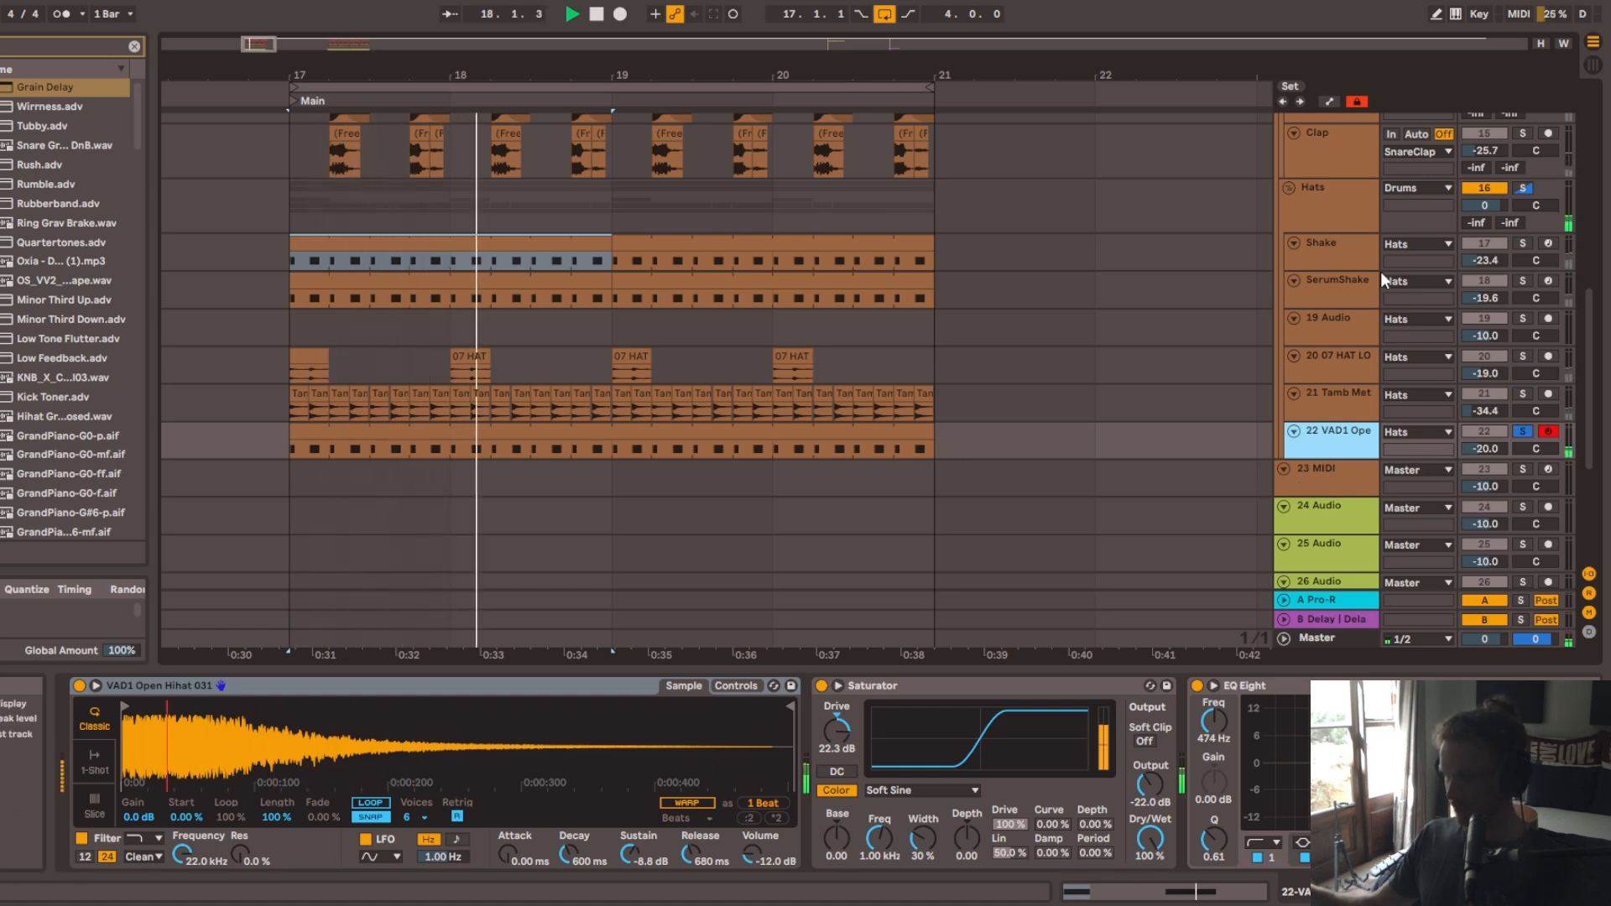
pyautogui.click(1333, 215)
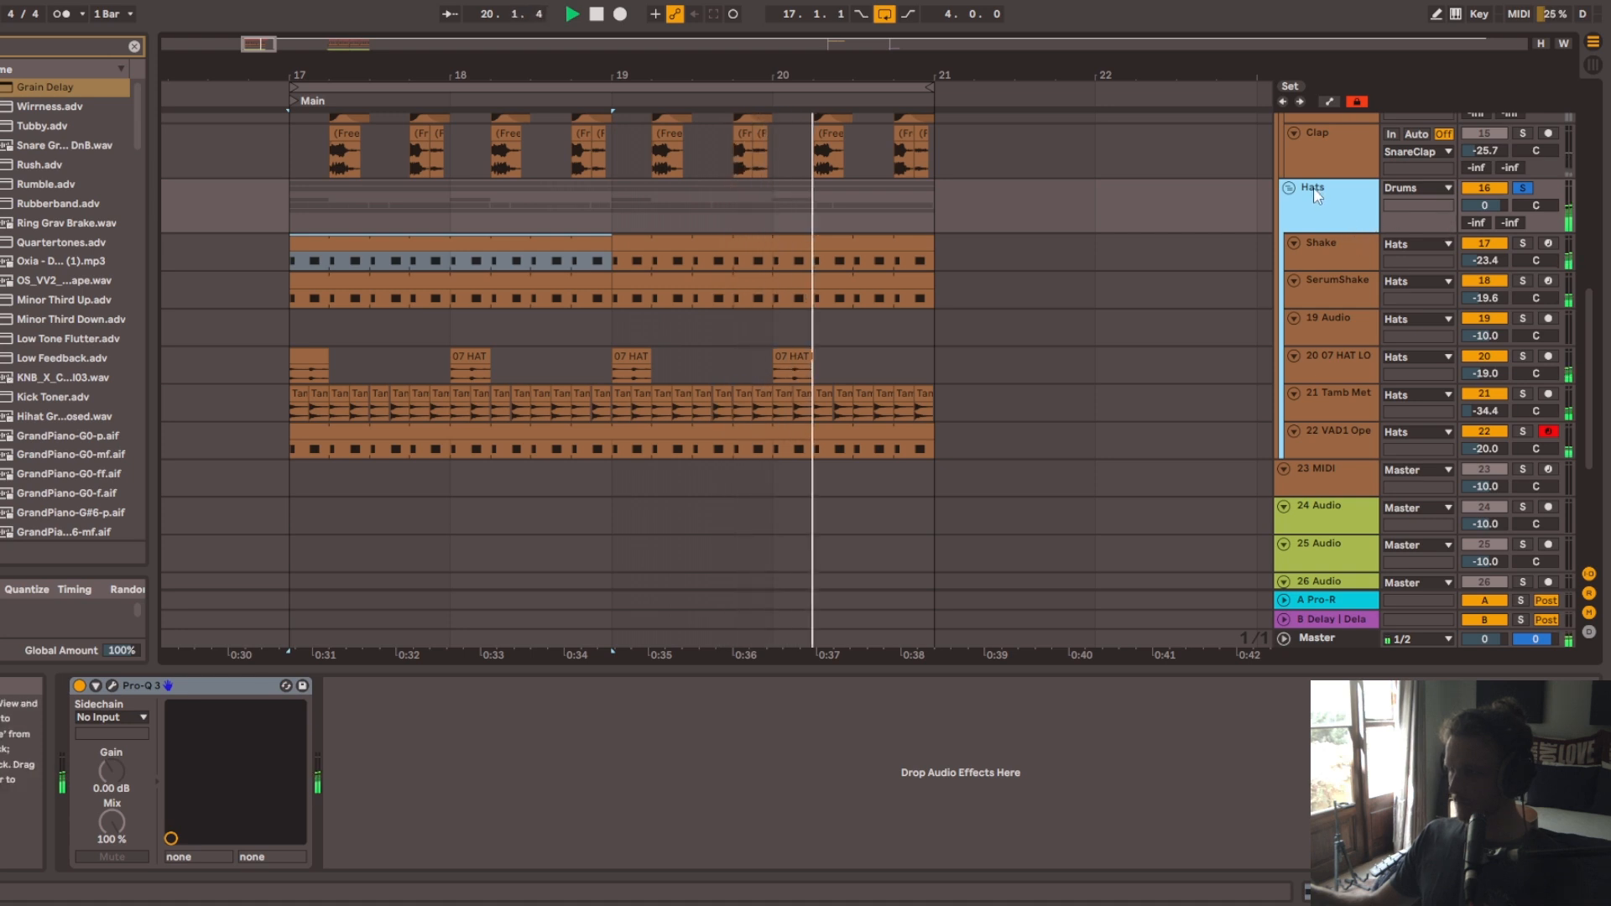
pyautogui.doubleClick(1488, 450)
pyautogui.moveTo(1485, 449); pyautogui.dragTo(1487, 503)
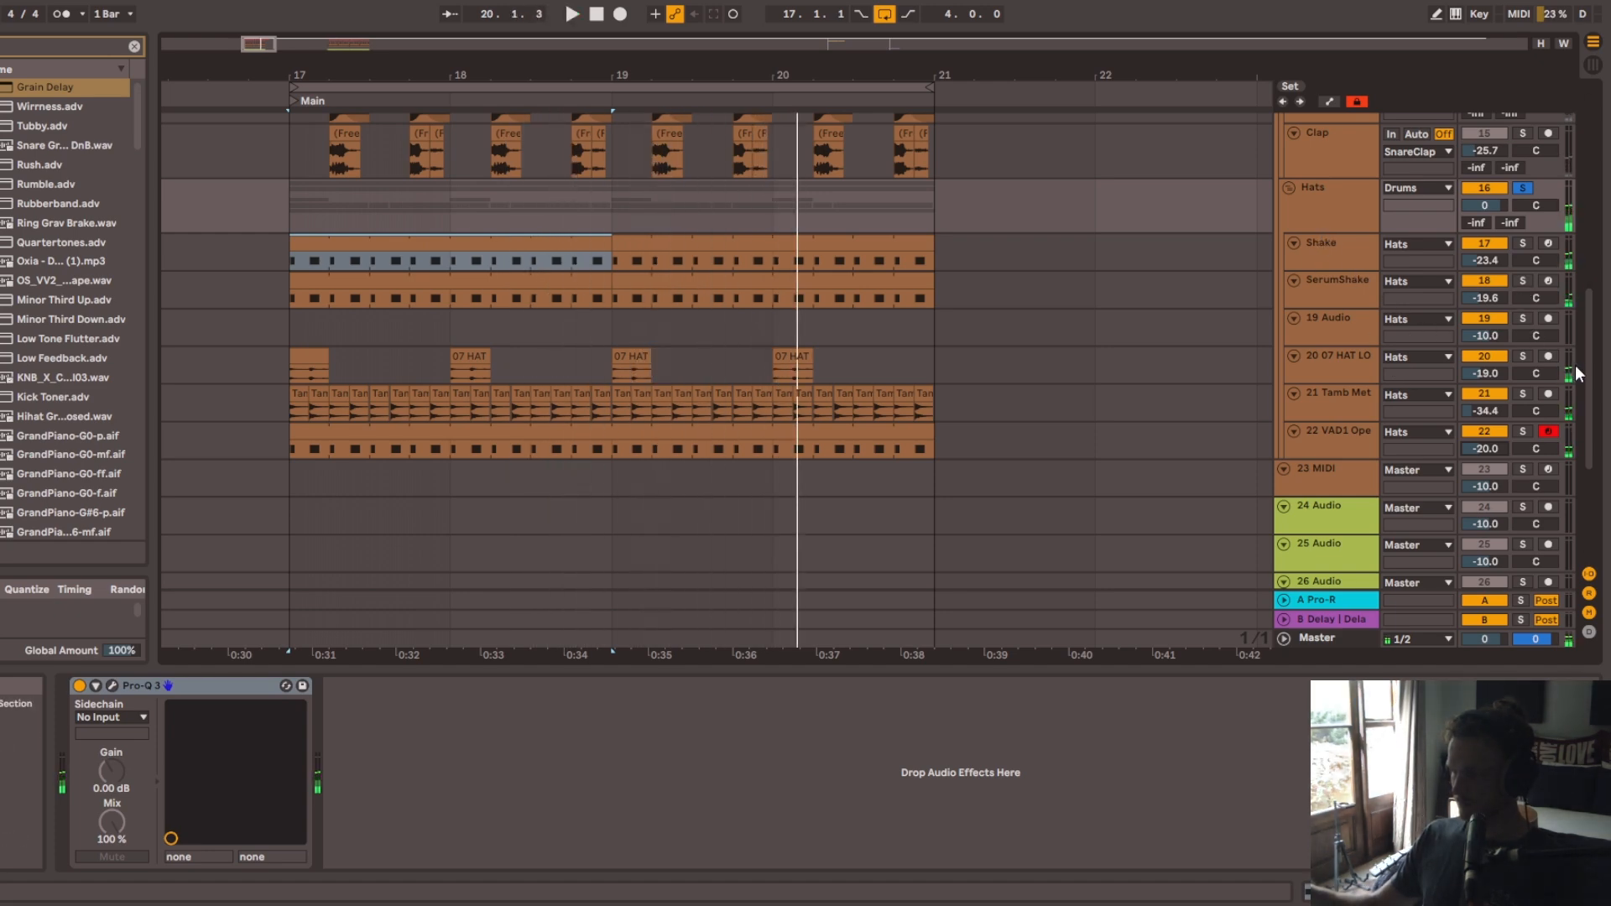
# Step: Solo the MainLead group and play it from bar 17
pyautogui.moveTo(1588, 372); pyautogui.dragTo(1577, 341)
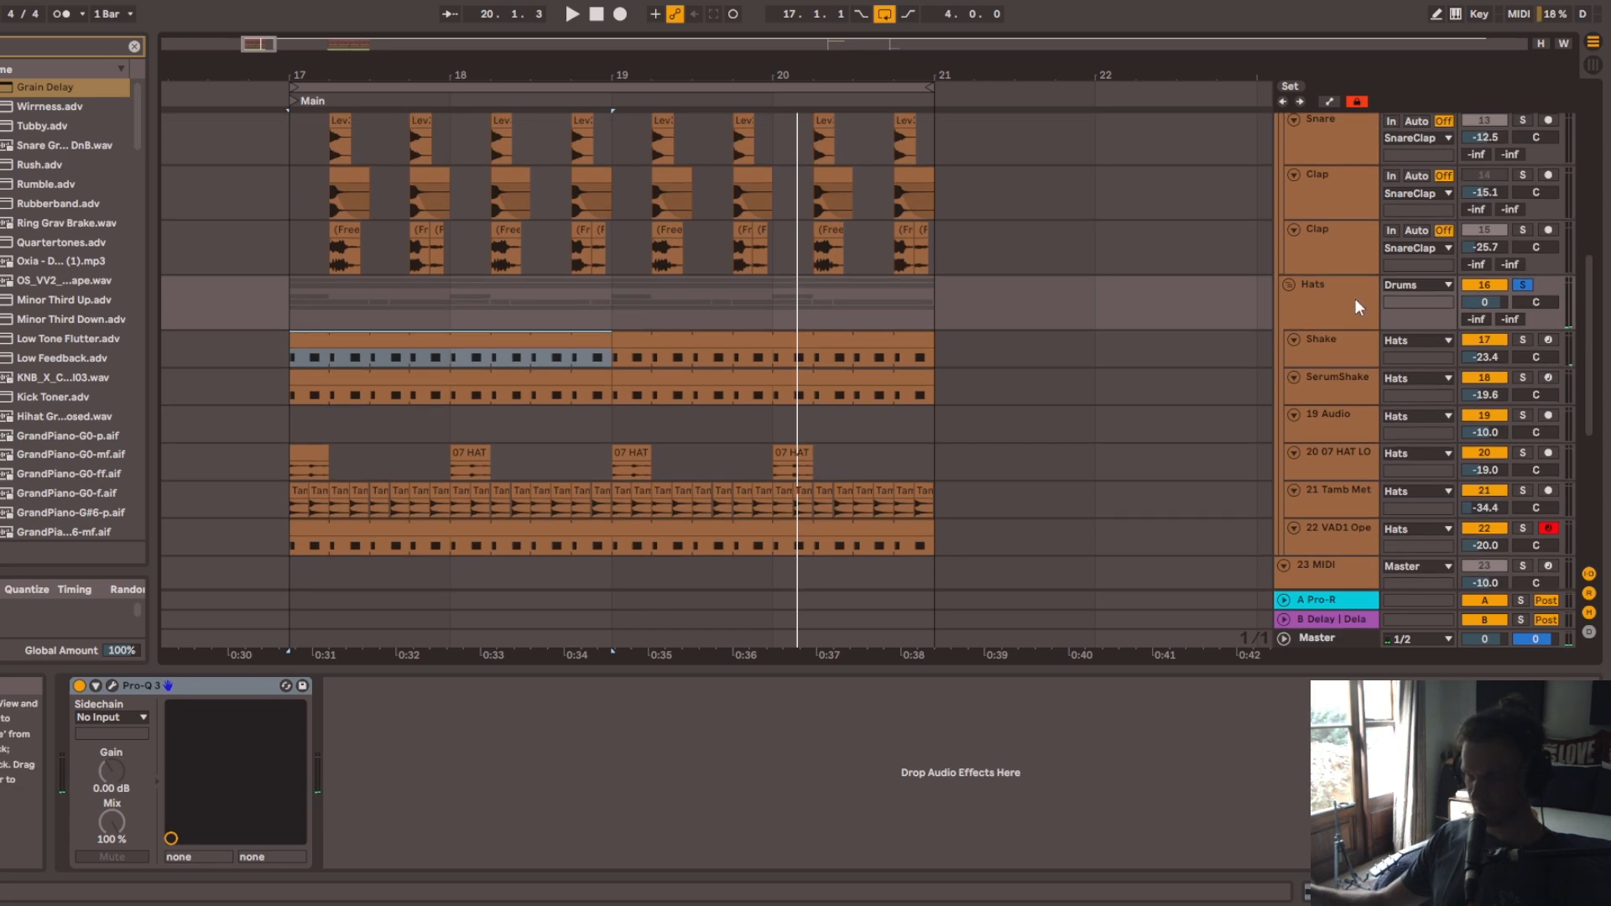
pyautogui.scroll(-5, 1331, 328)
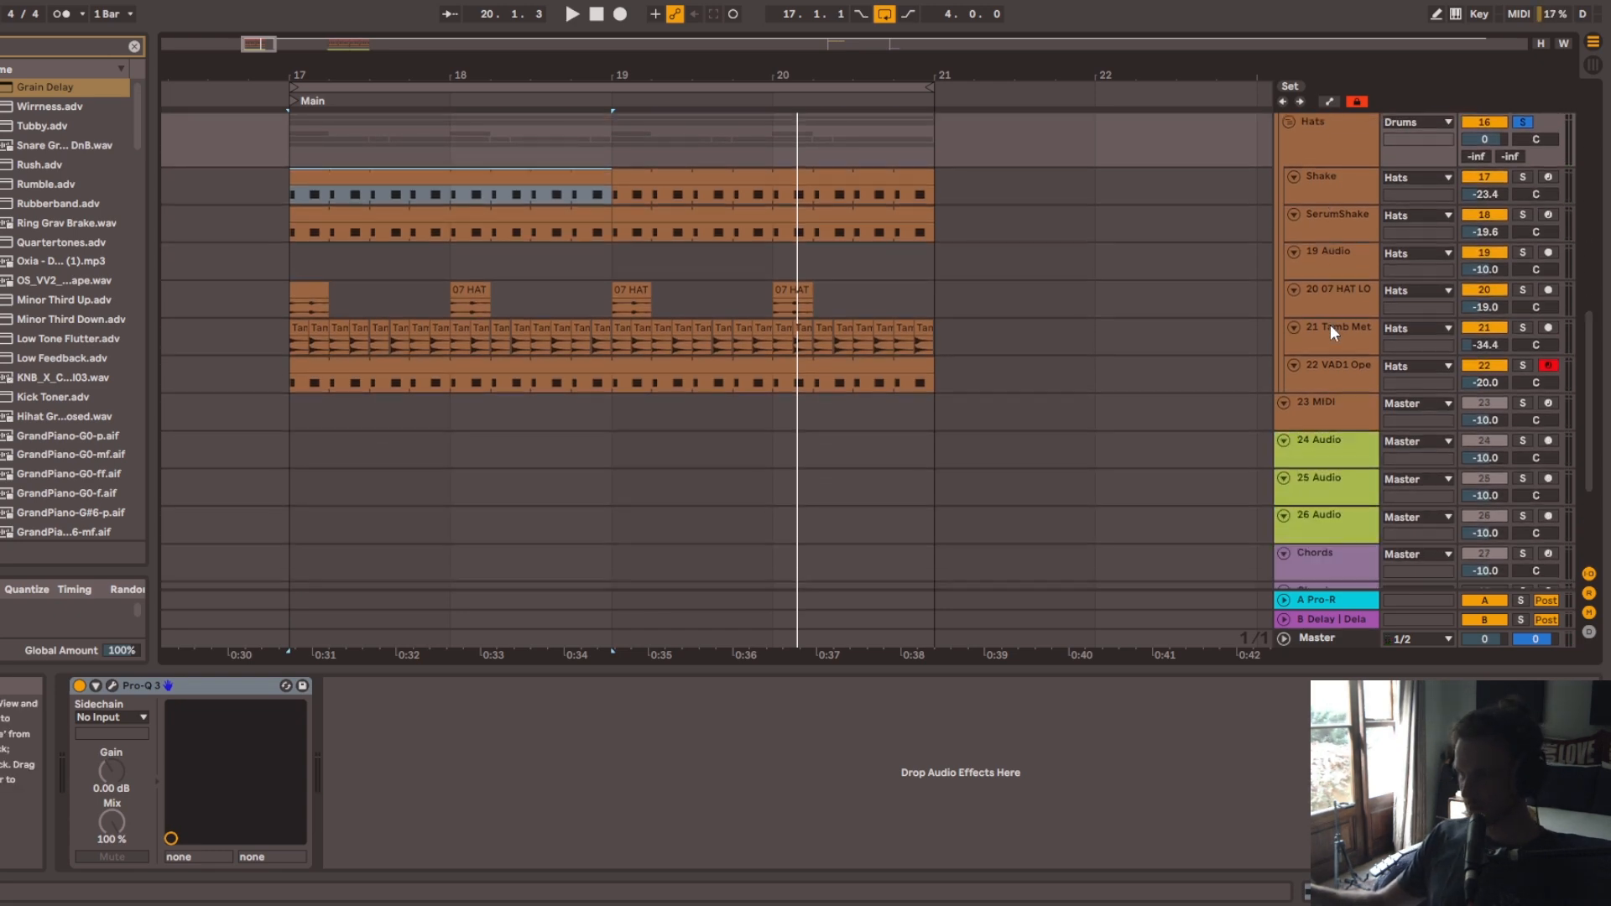
pyautogui.click(1323, 451)
pyautogui.press('s')
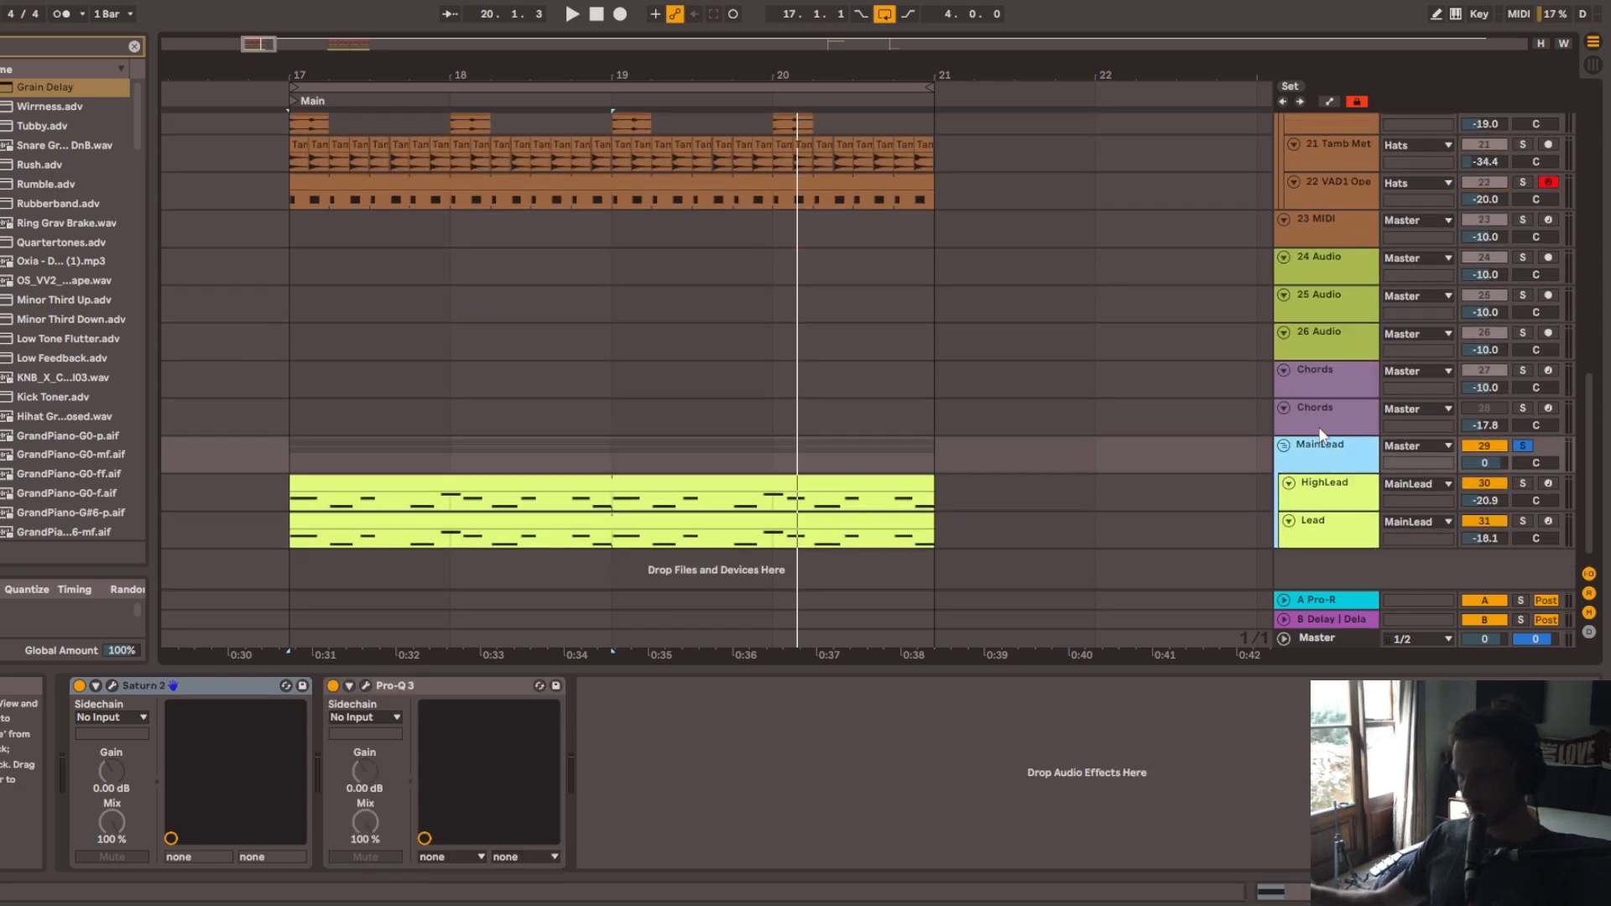
pyautogui.click(296, 459)
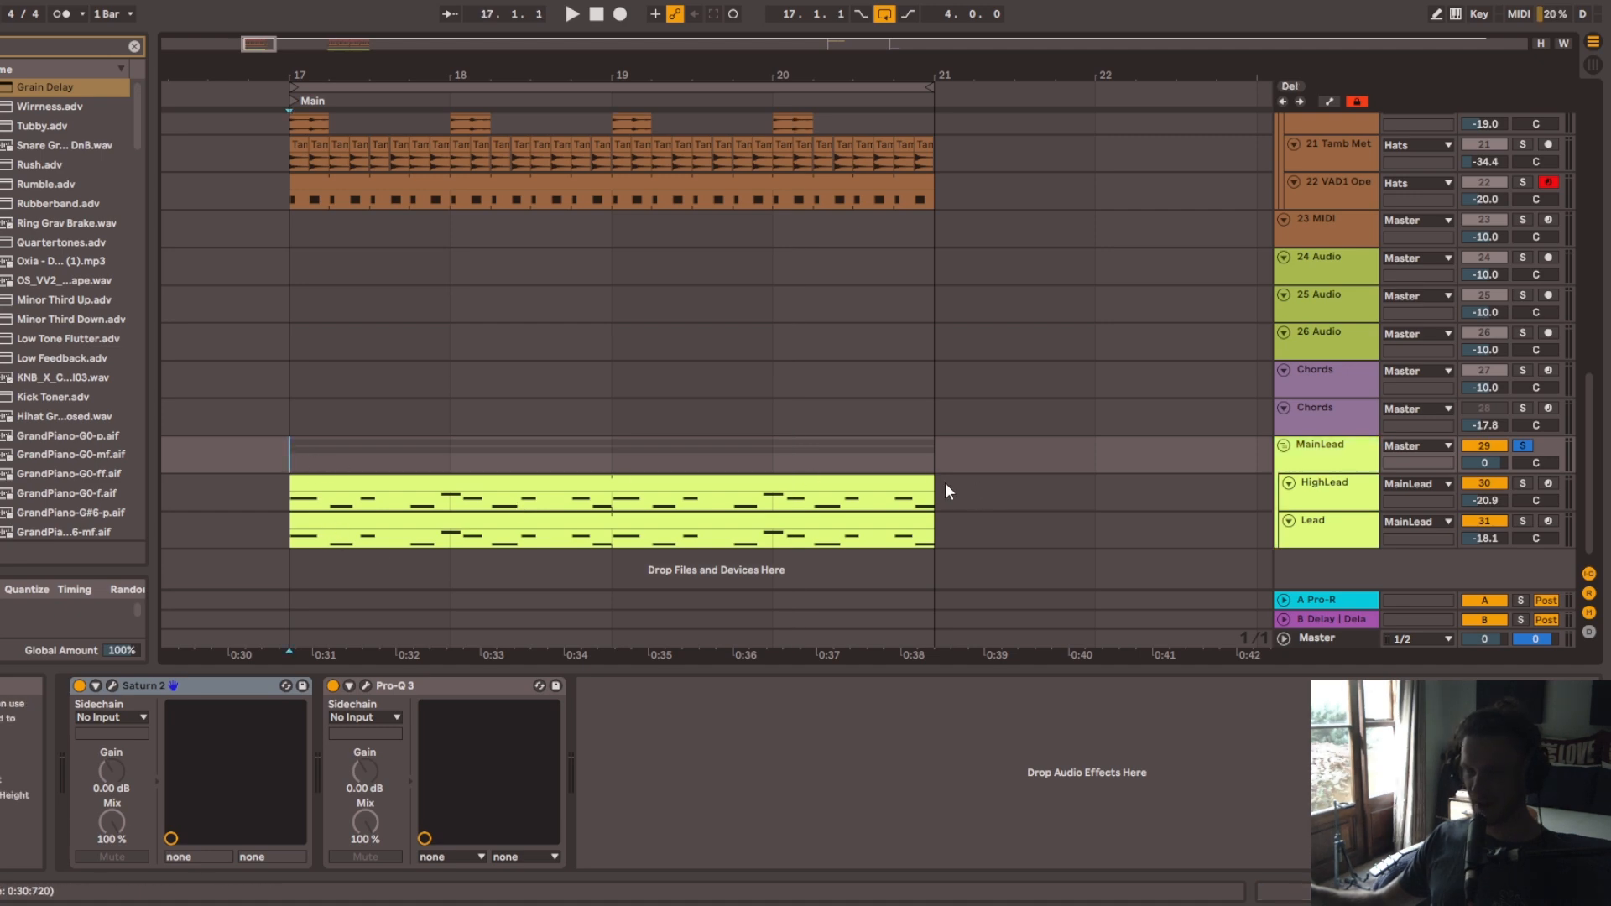
pyautogui.press('space')
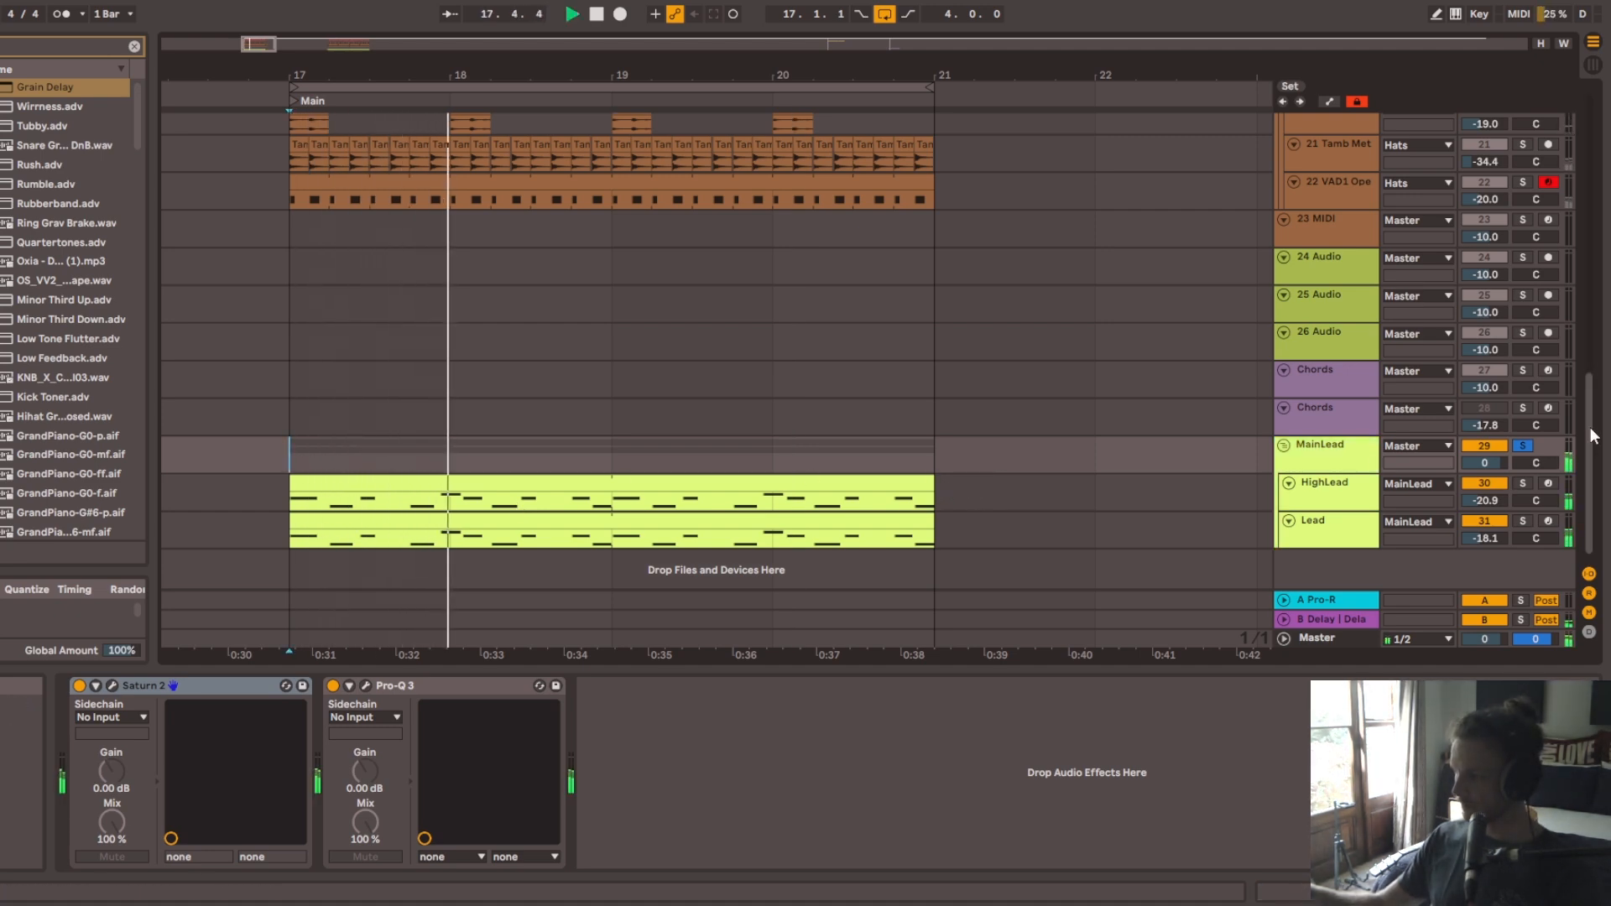
# Step: Unsolo the MainLead group and review the full track list while the whole loop plays
pyautogui.press('s')
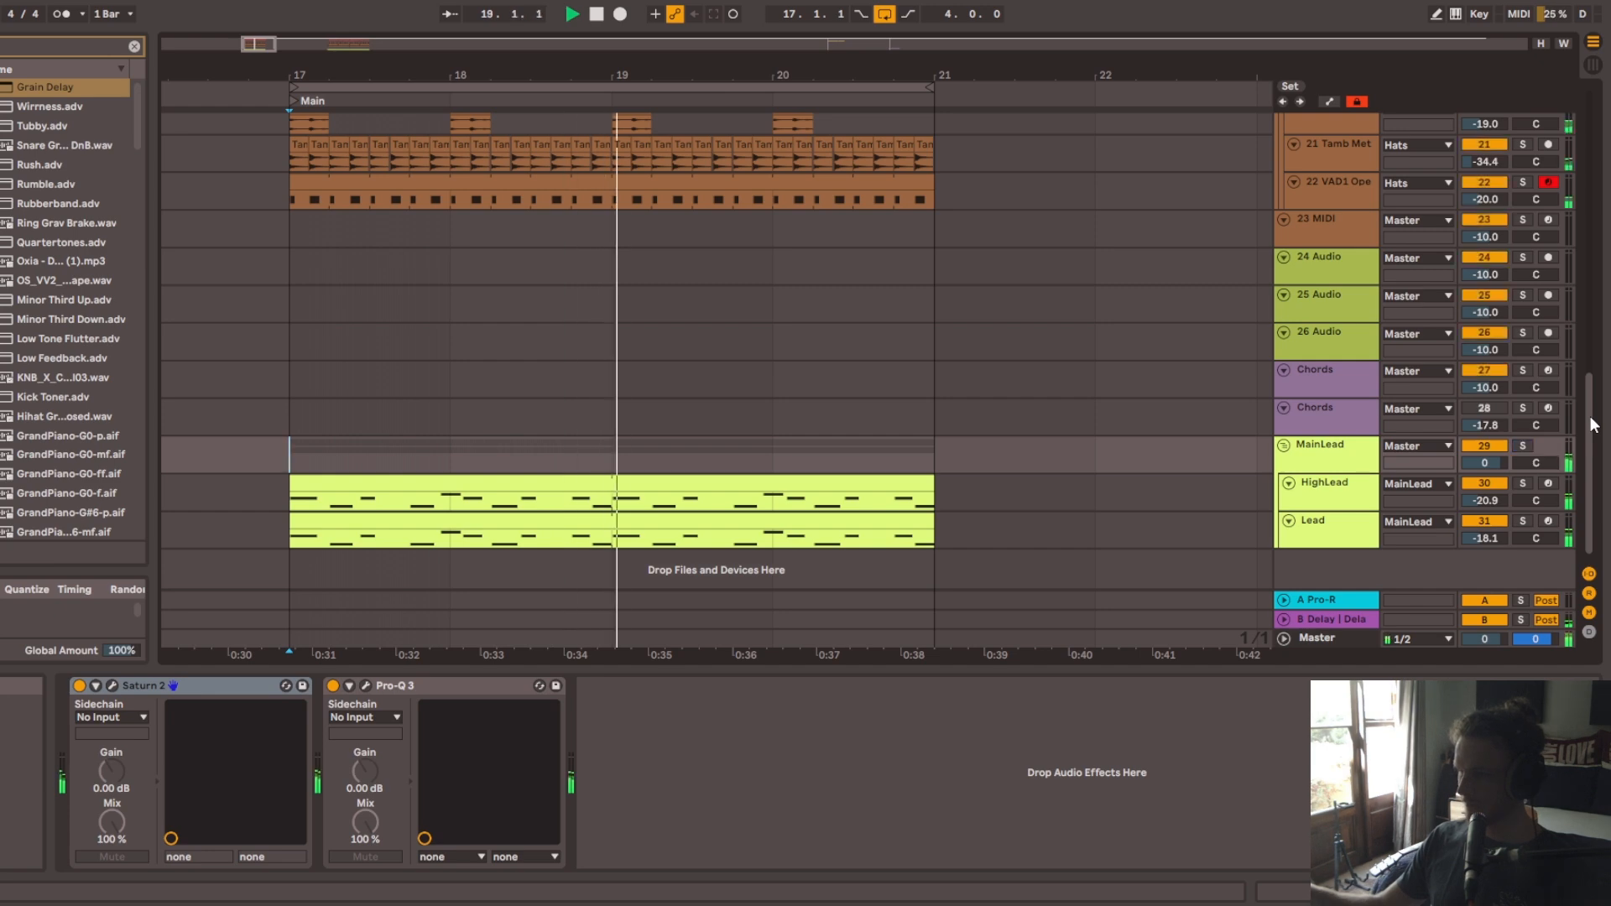
pyautogui.moveTo(1586, 427); pyautogui.dragTo(1562, 106)
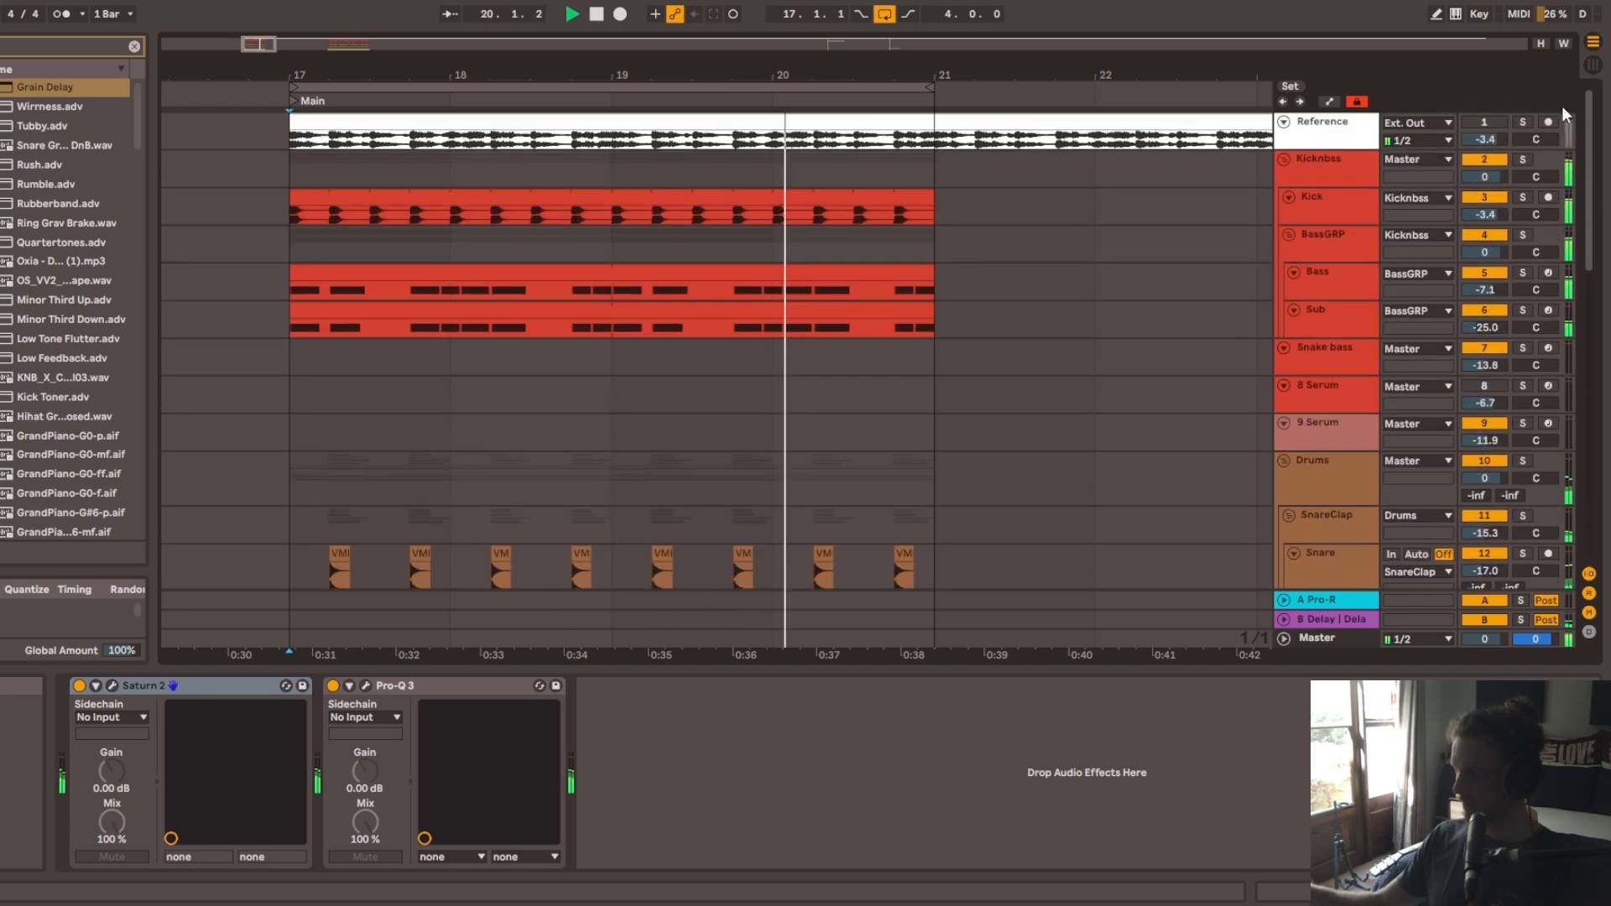
pyautogui.moveTo(1586, 176); pyautogui.dragTo(1588, 541)
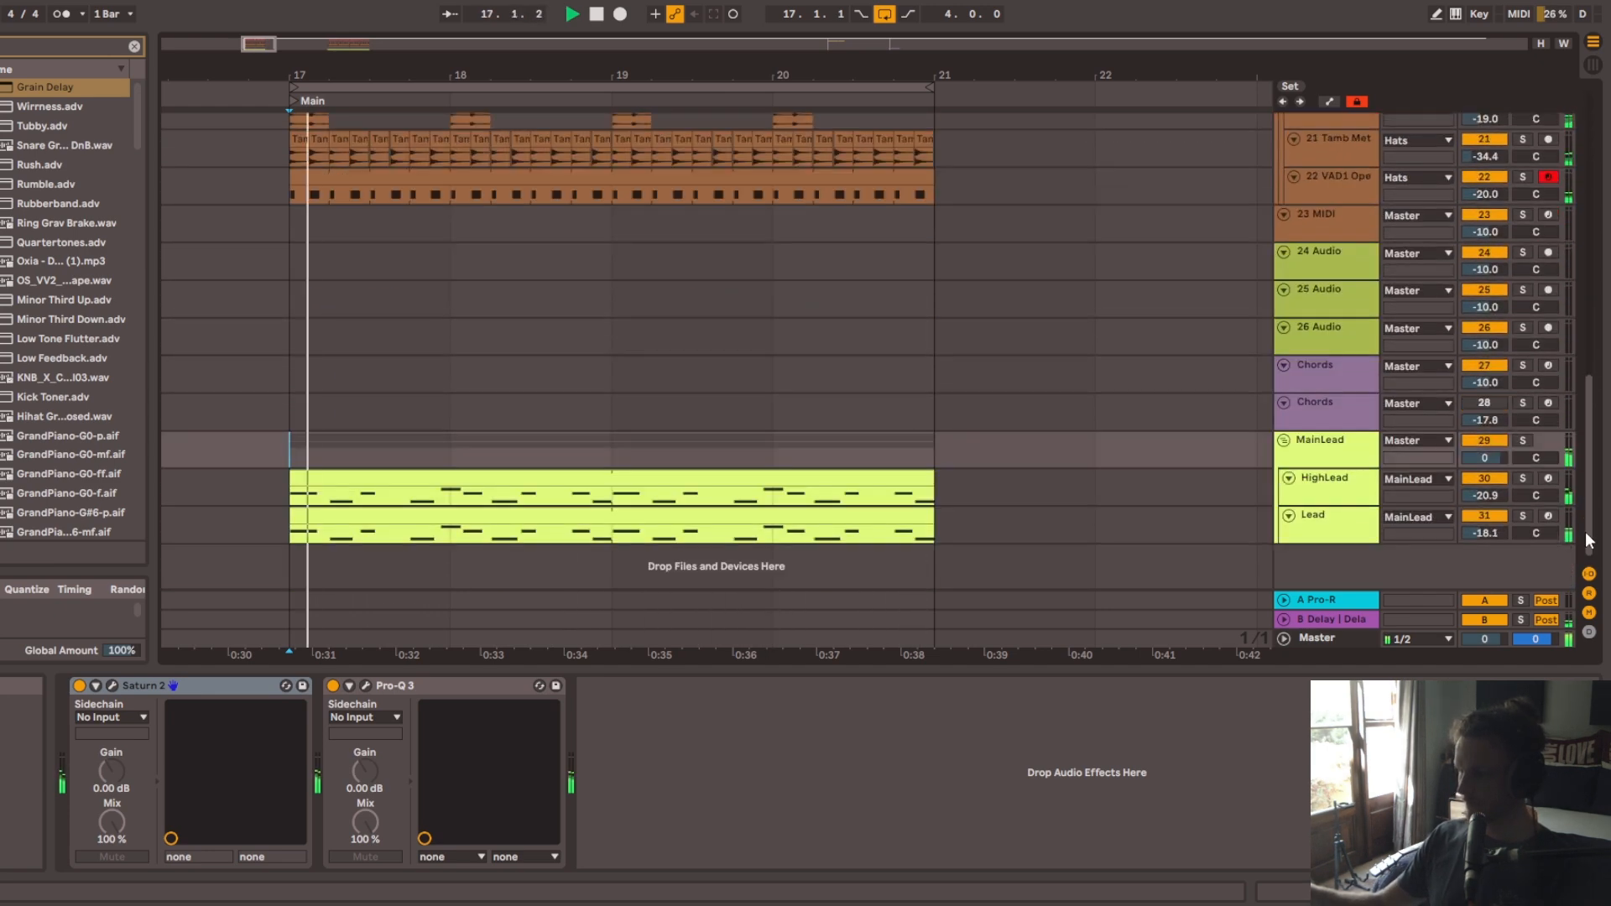
pyautogui.scroll(3, 1246, 376)
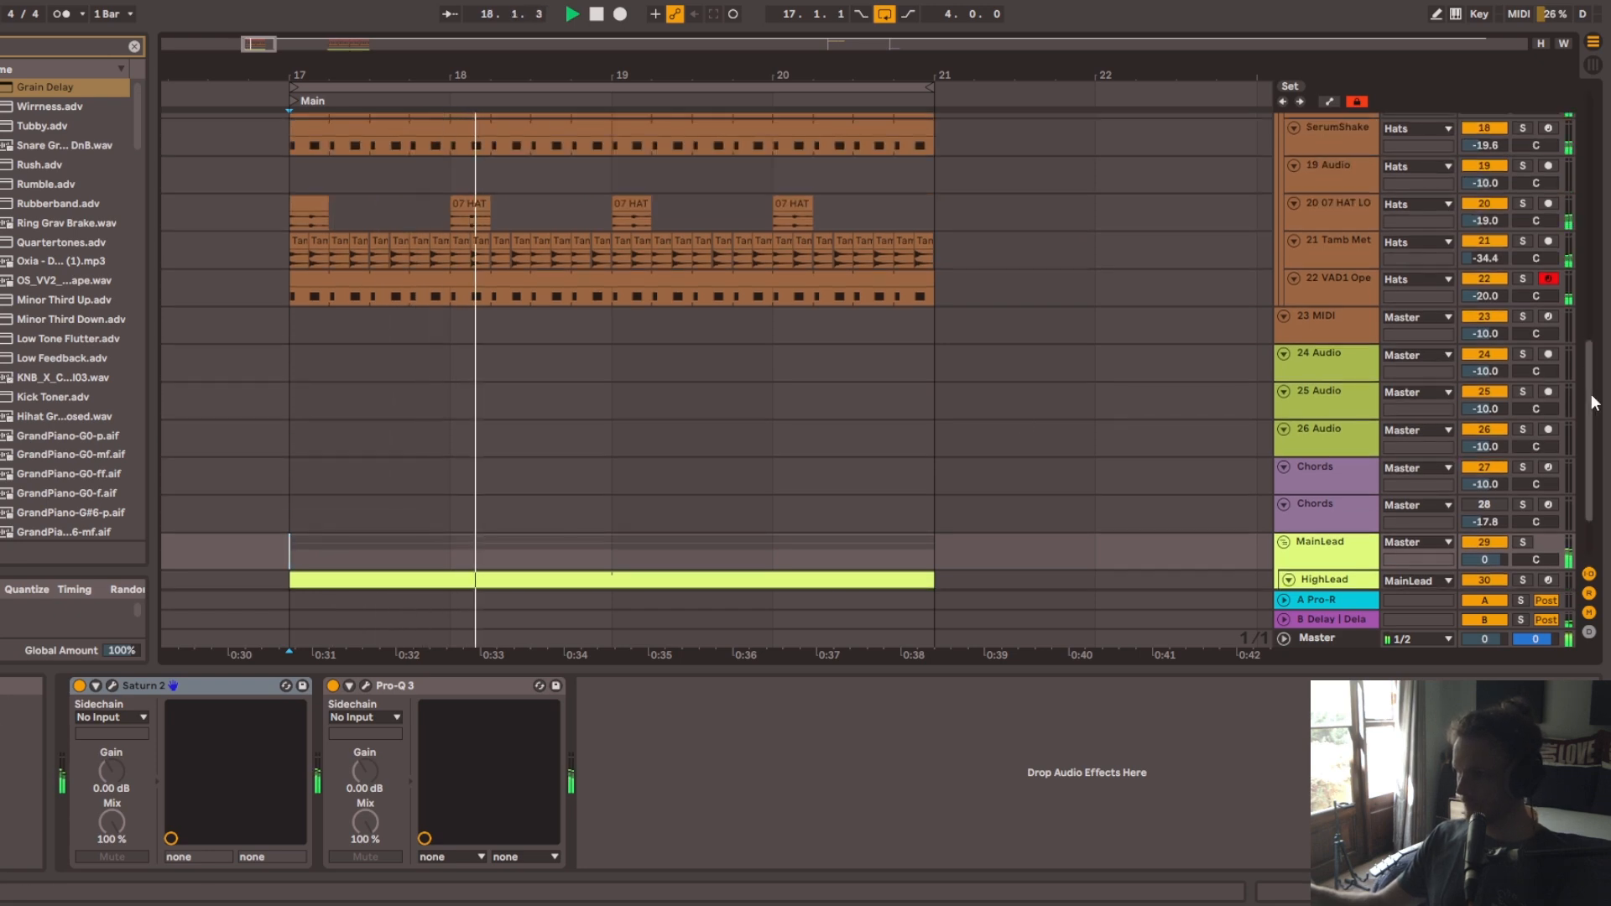
pyautogui.moveTo(1594, 403); pyautogui.dragTo(1591, 588)
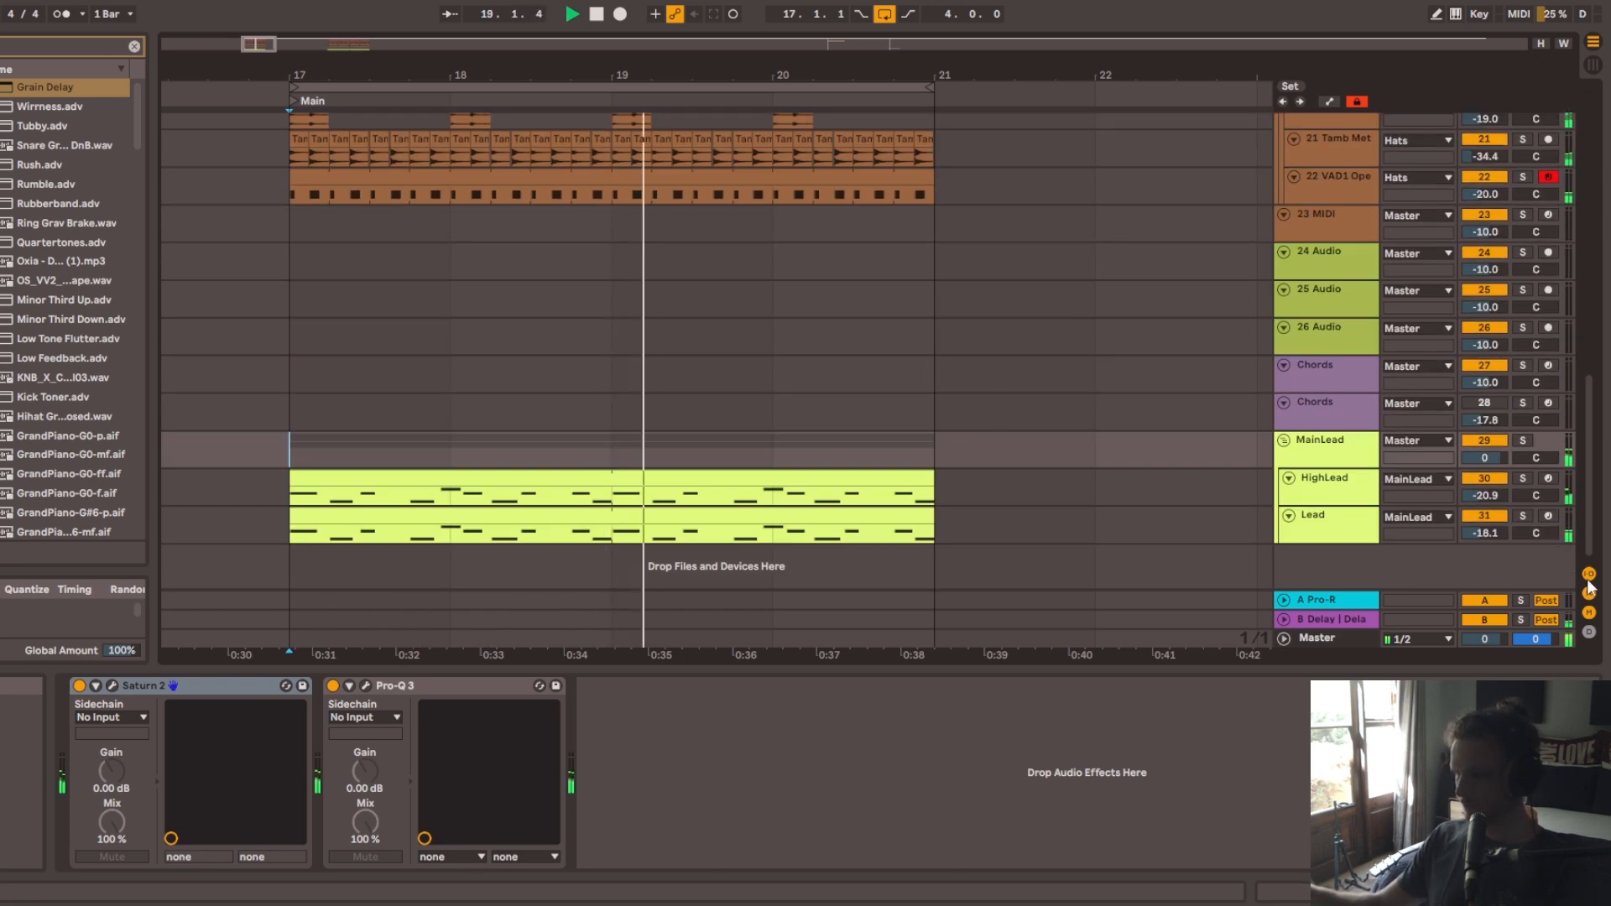
# Step: Deactivate the HighLead track, select the Lead track's clip, and play the Lead soloed from bar 17
pyautogui.click(1333, 487)
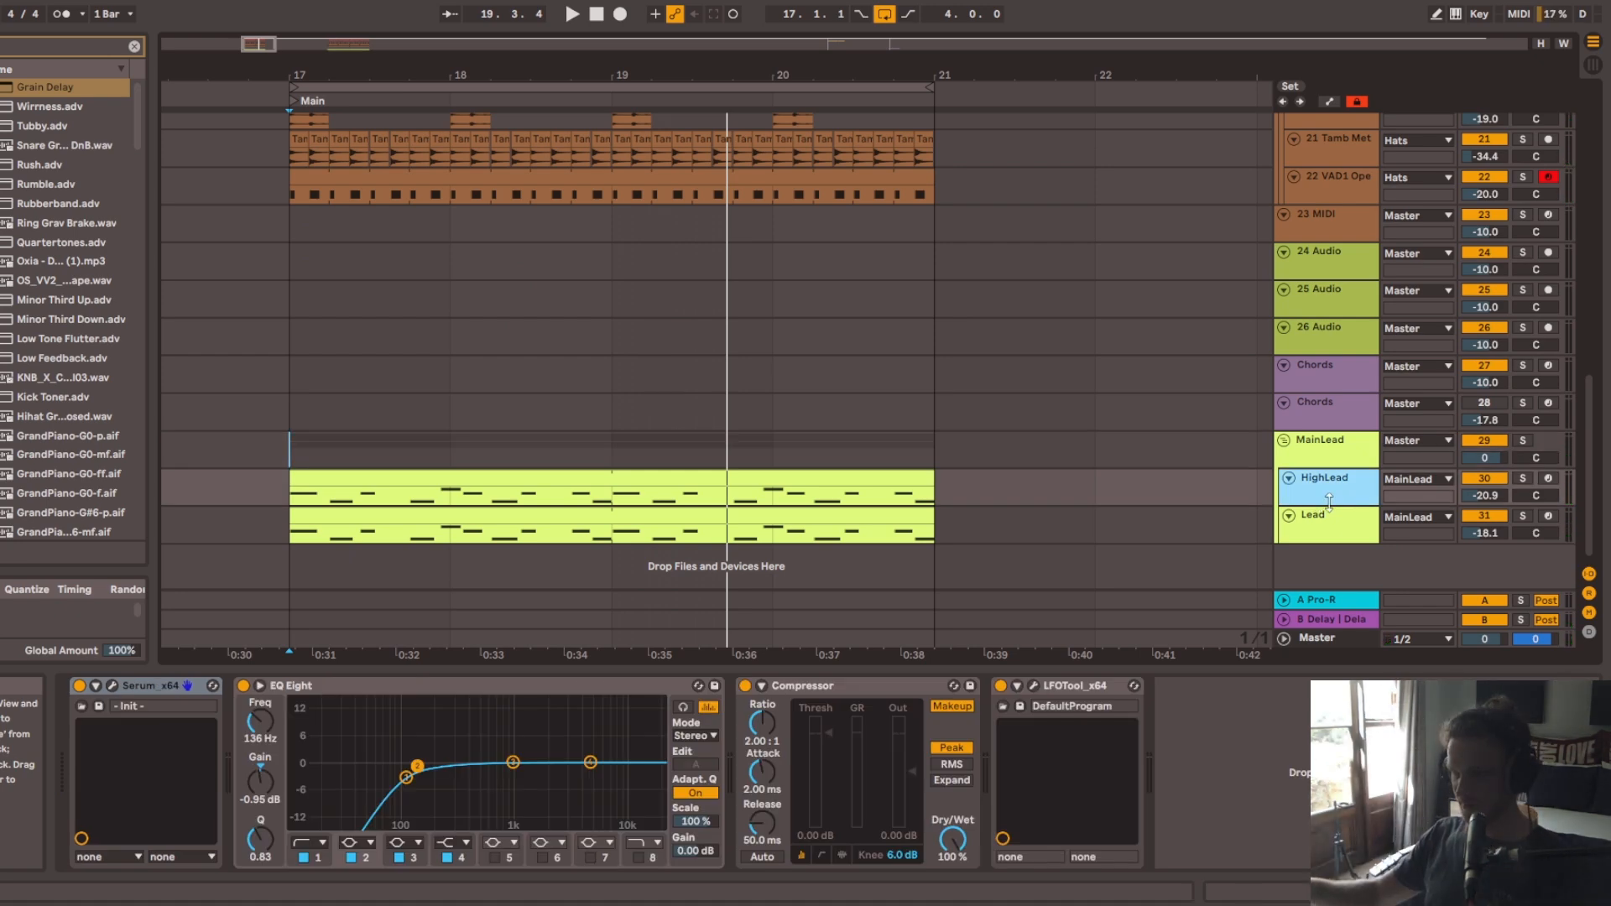
pyautogui.click(1358, 526)
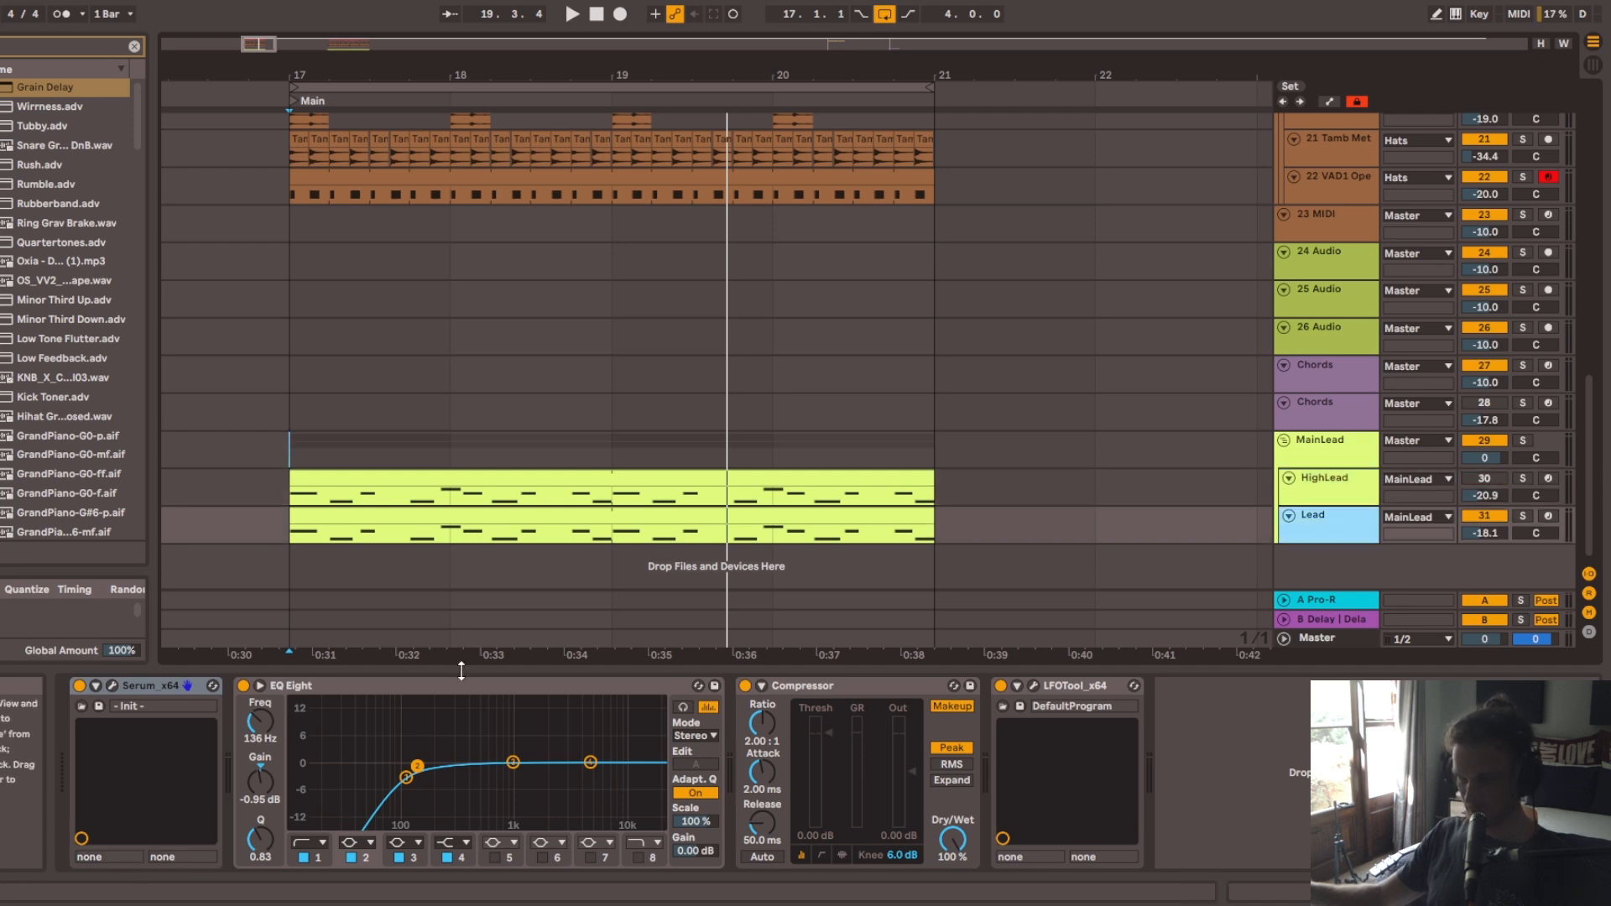
pyautogui.click(316, 515)
pyautogui.press('space')
pyautogui.press('s')
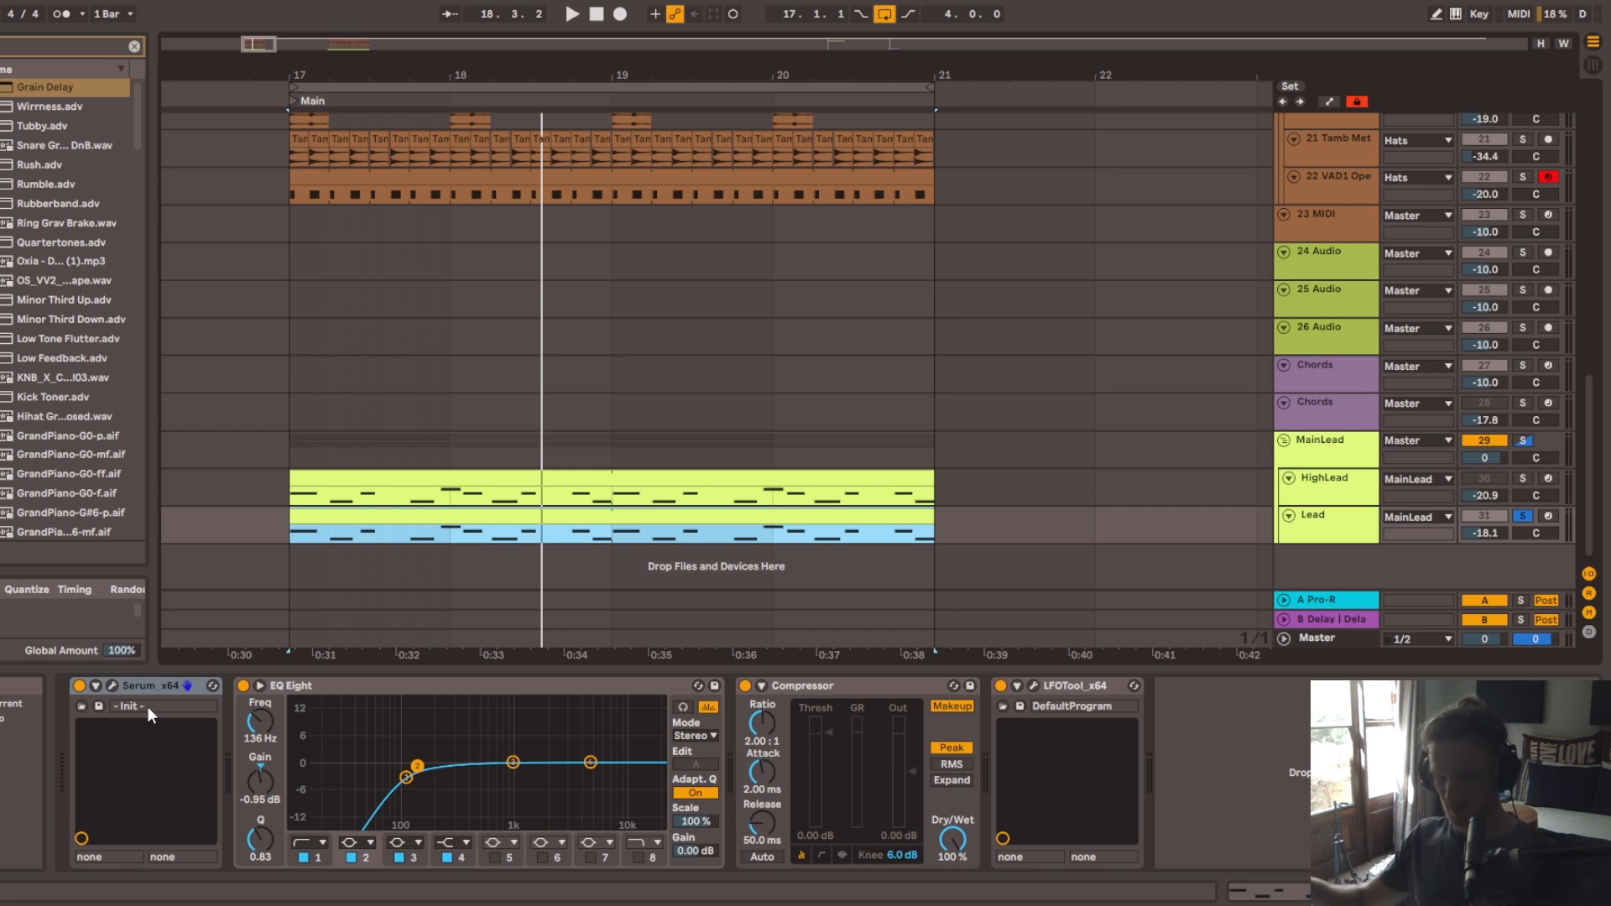
# Step: Clear the solos, play the full loop from bar 17, compare it with HighLead active and inactive, and stop
pyautogui.moveTo(1589, 466); pyautogui.dragTo(1584, 34)
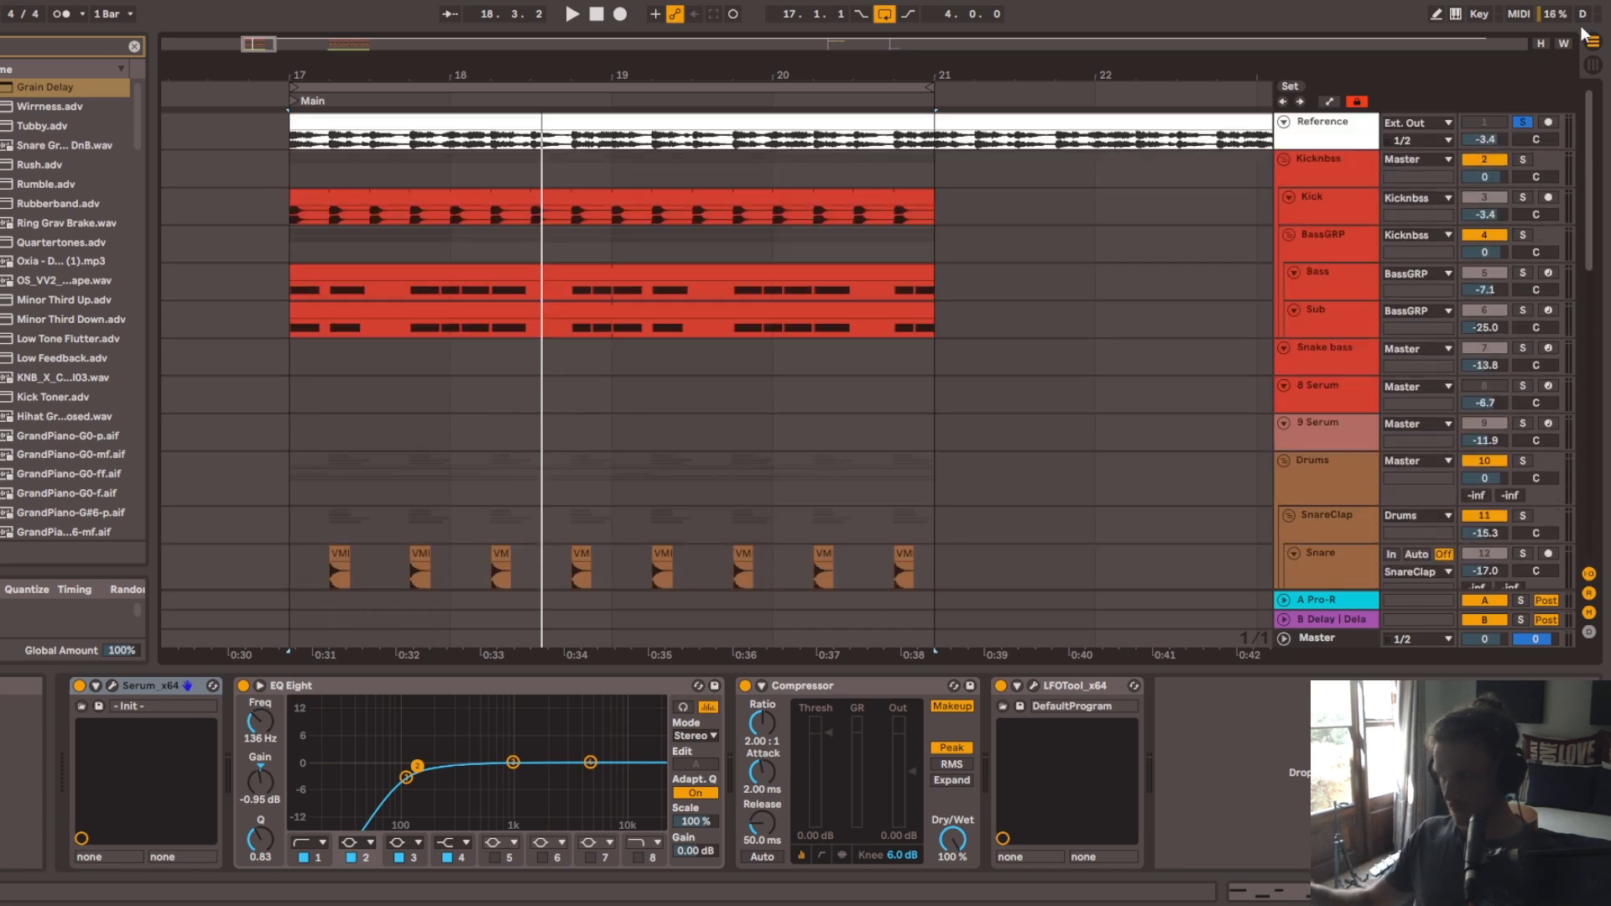
pyautogui.scroll(-15, 1353, 529)
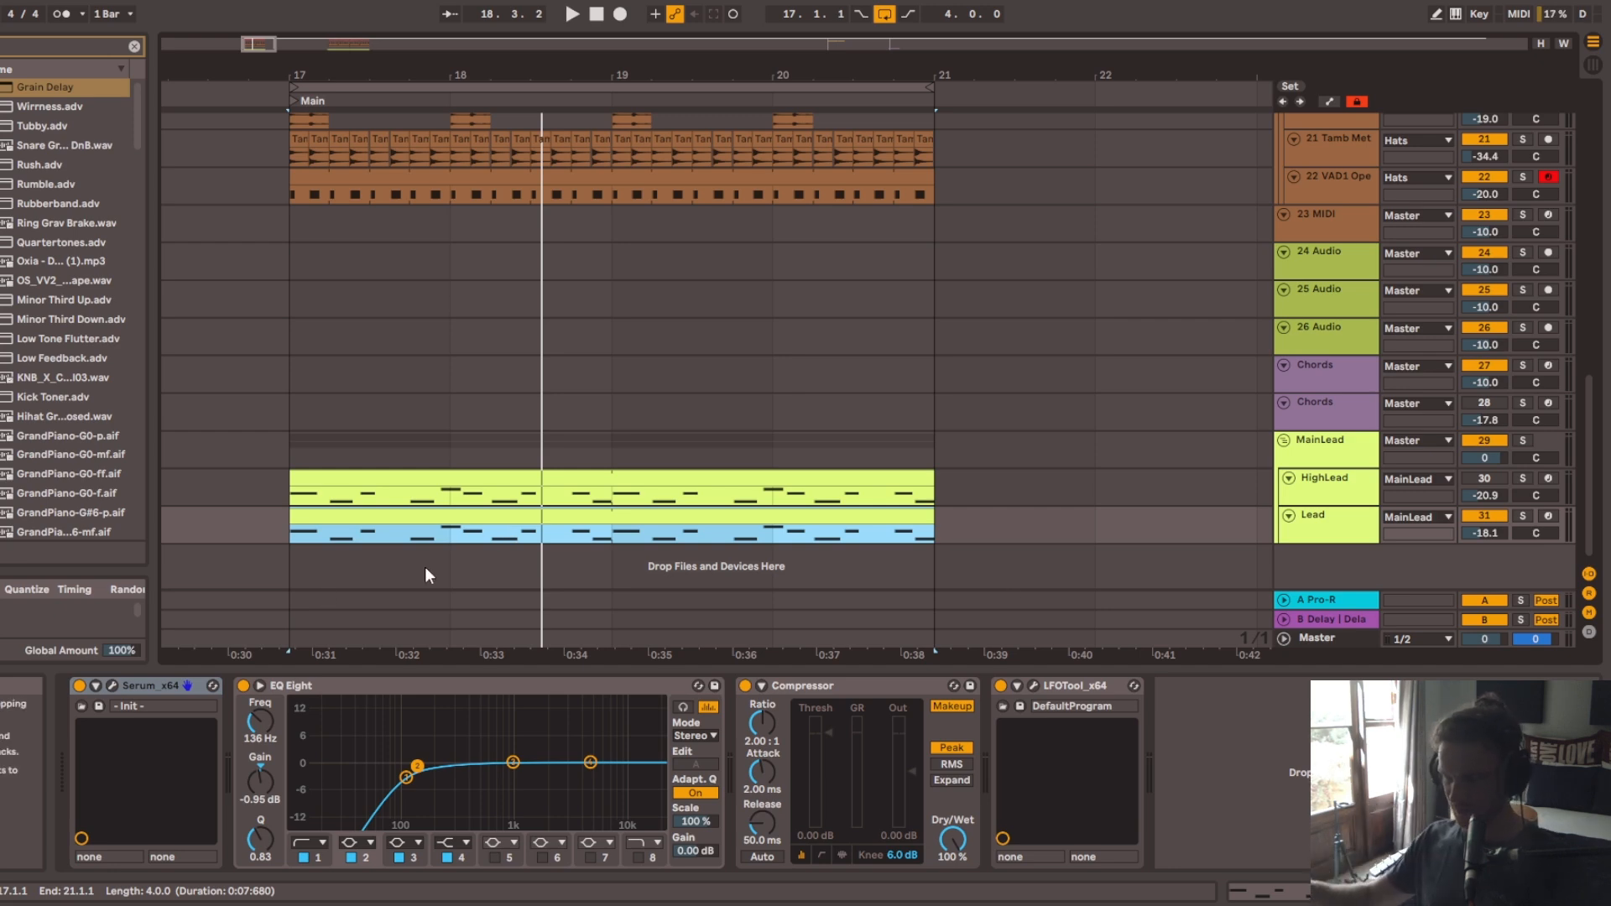
pyautogui.press('space')
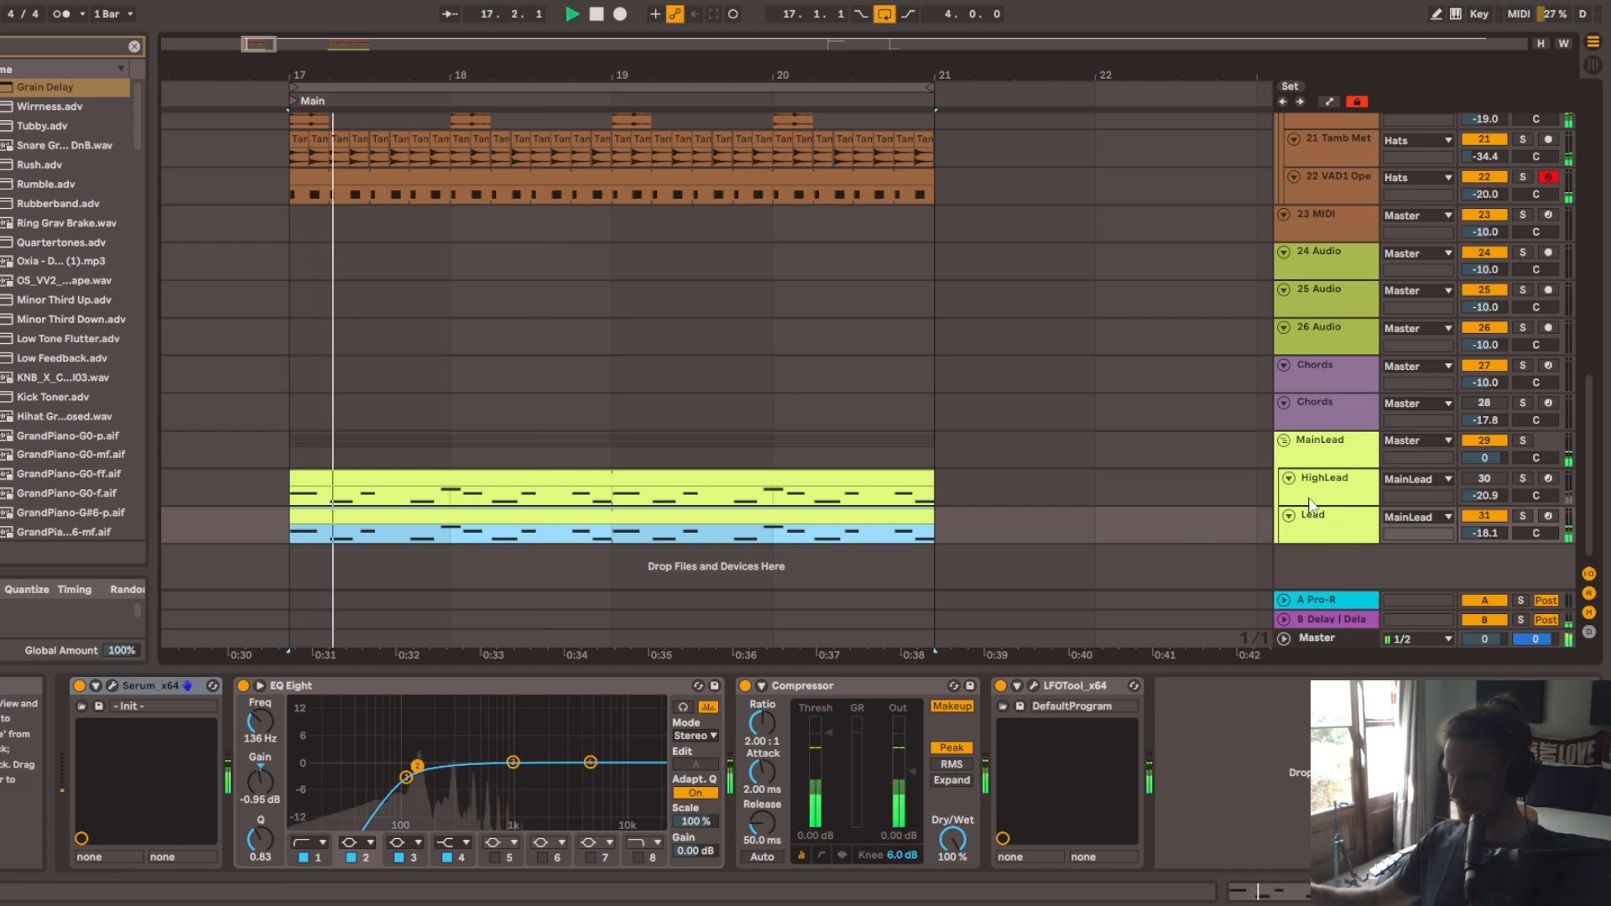
pyautogui.click(1466, 480)
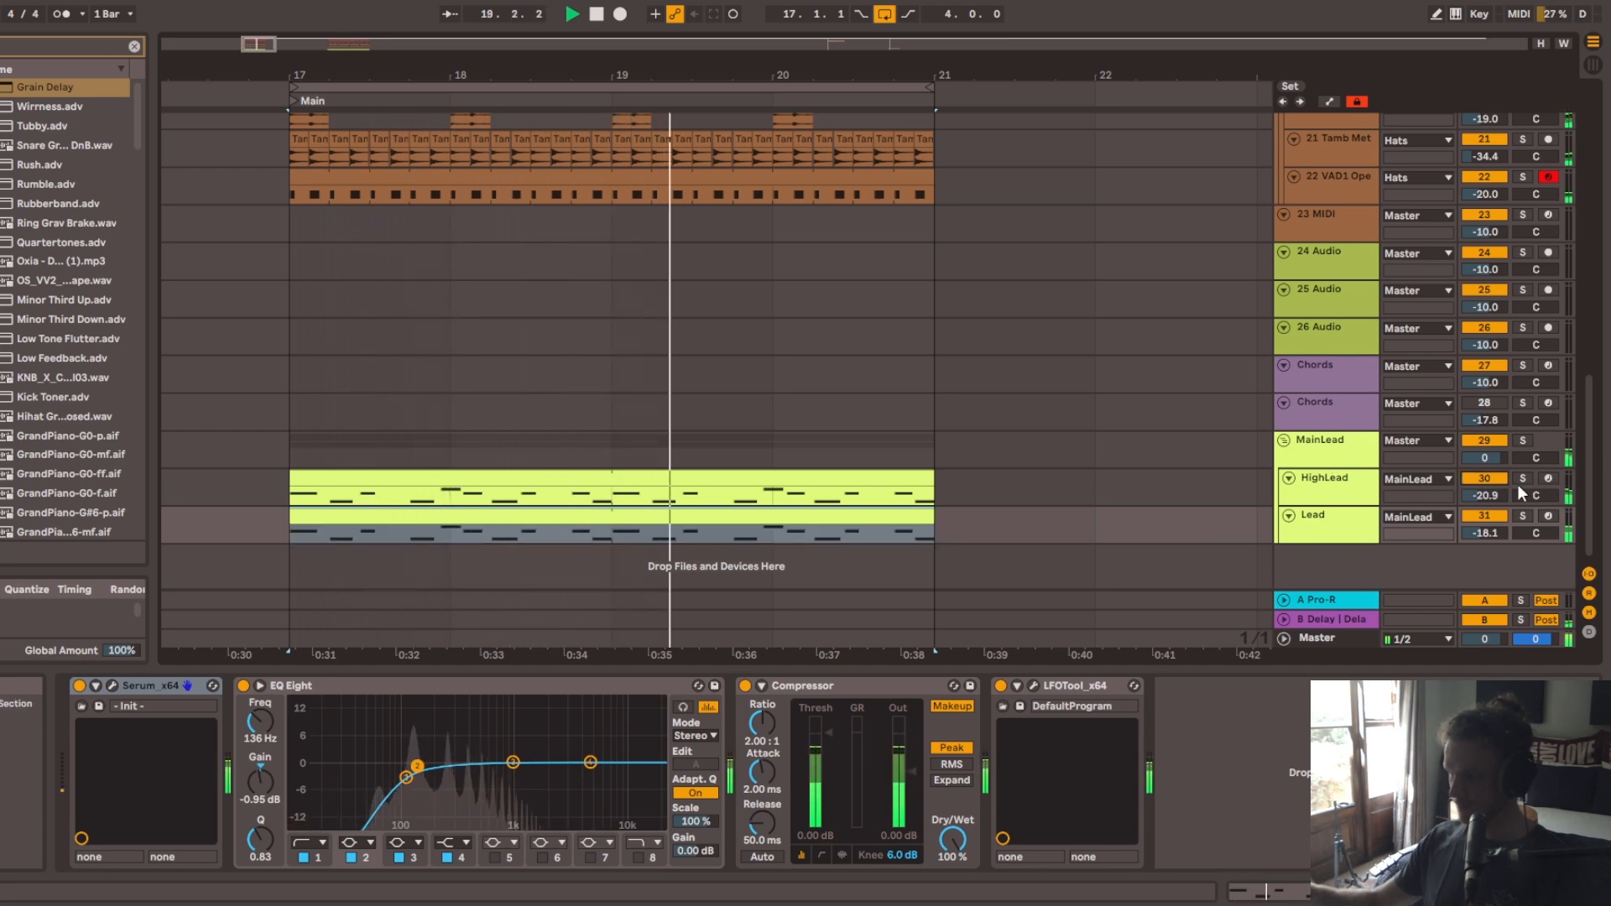
pyautogui.click(1499, 479)
pyautogui.press('space')
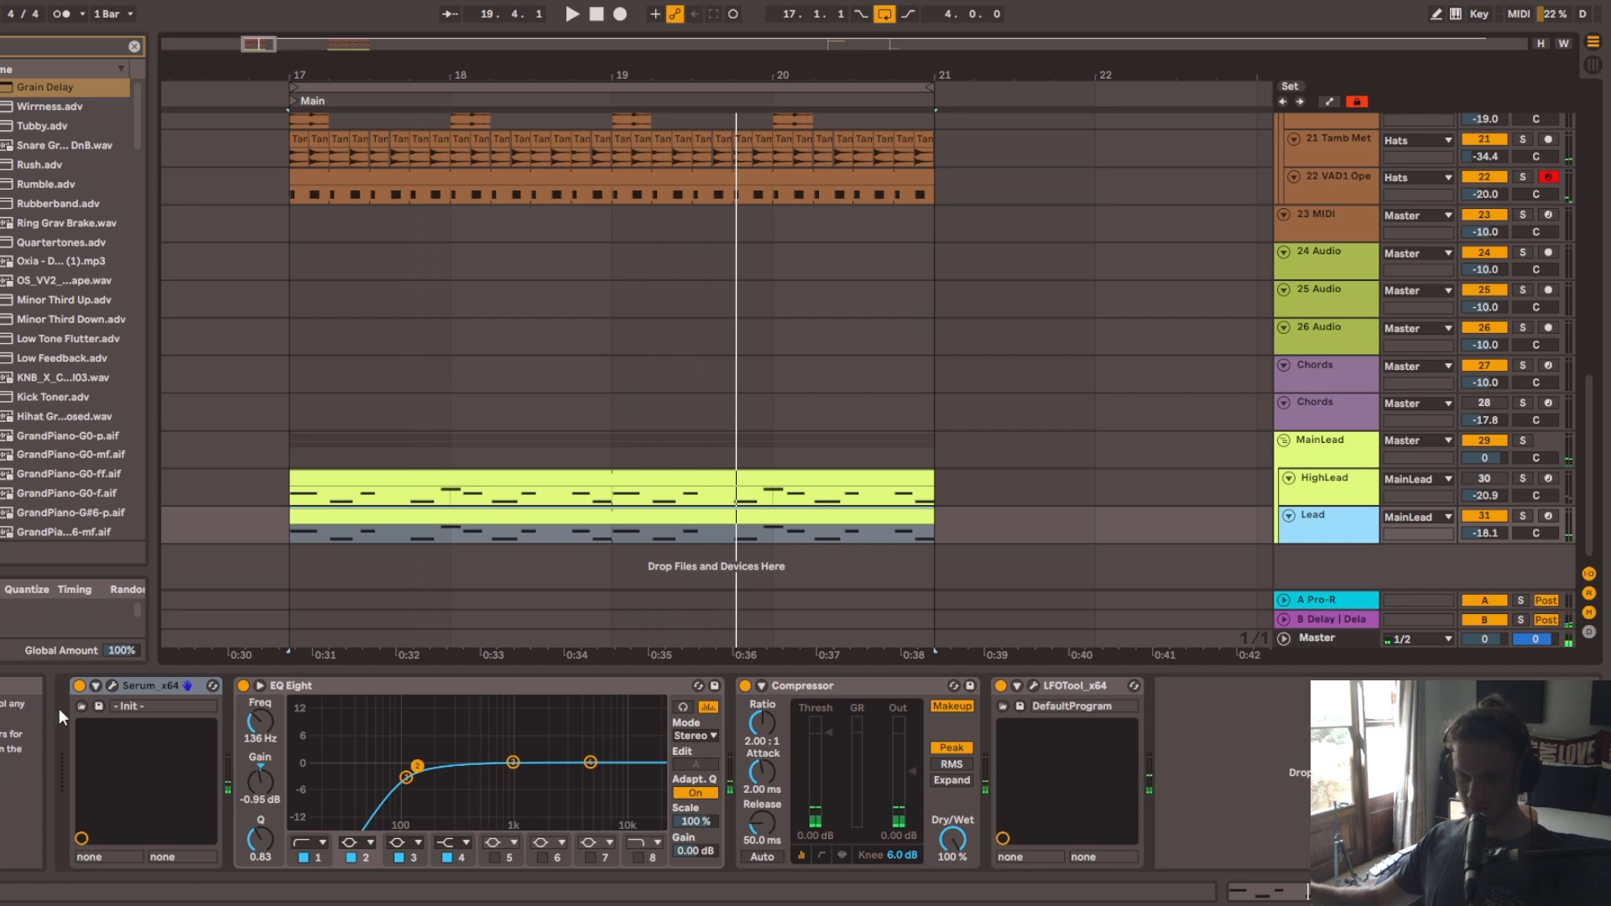
# Step: Open the Lead's Serum, examine its oscillator, filter and envelope settings, then play the Lead soloed and stop
pyautogui.click(108, 687)
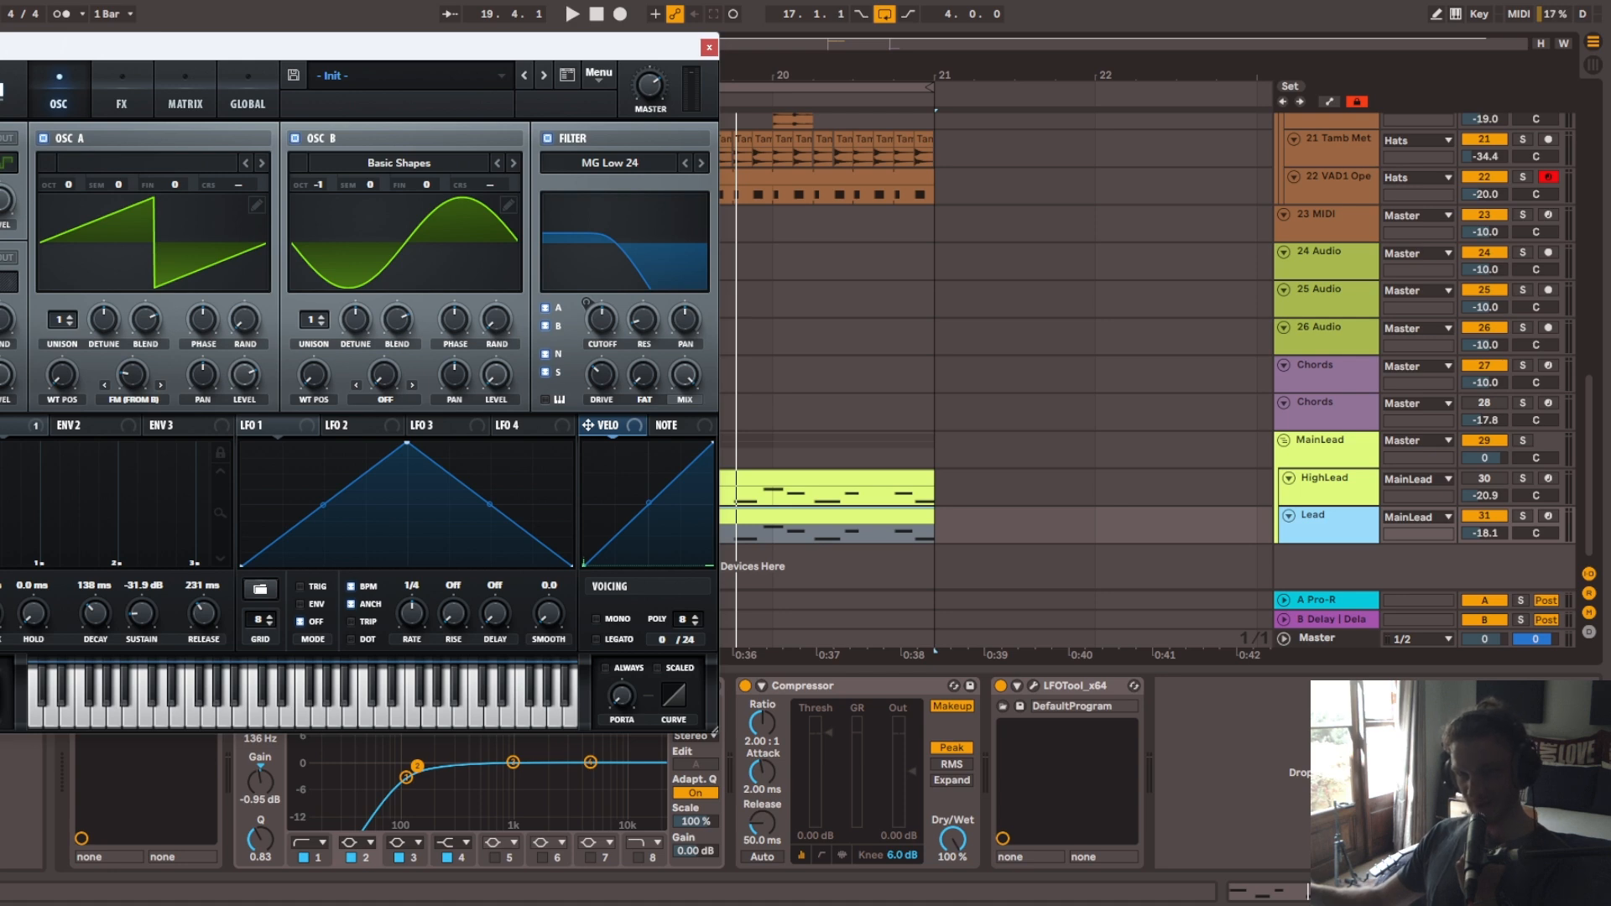
pyautogui.moveTo(1, 214)
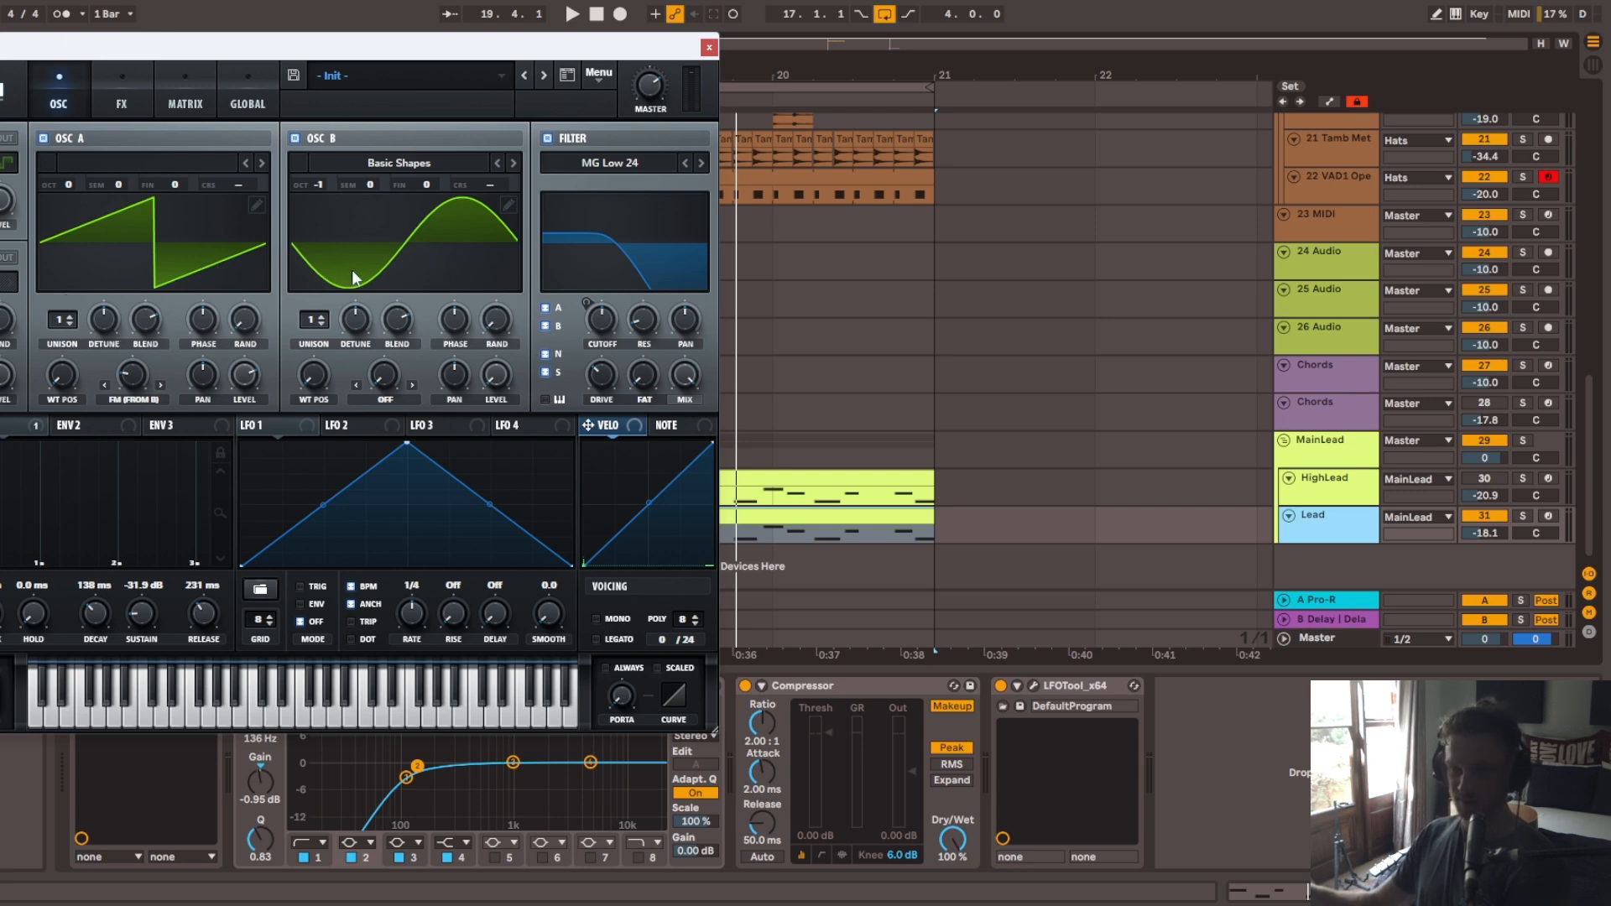
pyautogui.moveTo(487, 324); pyautogui.dragTo(488, 351)
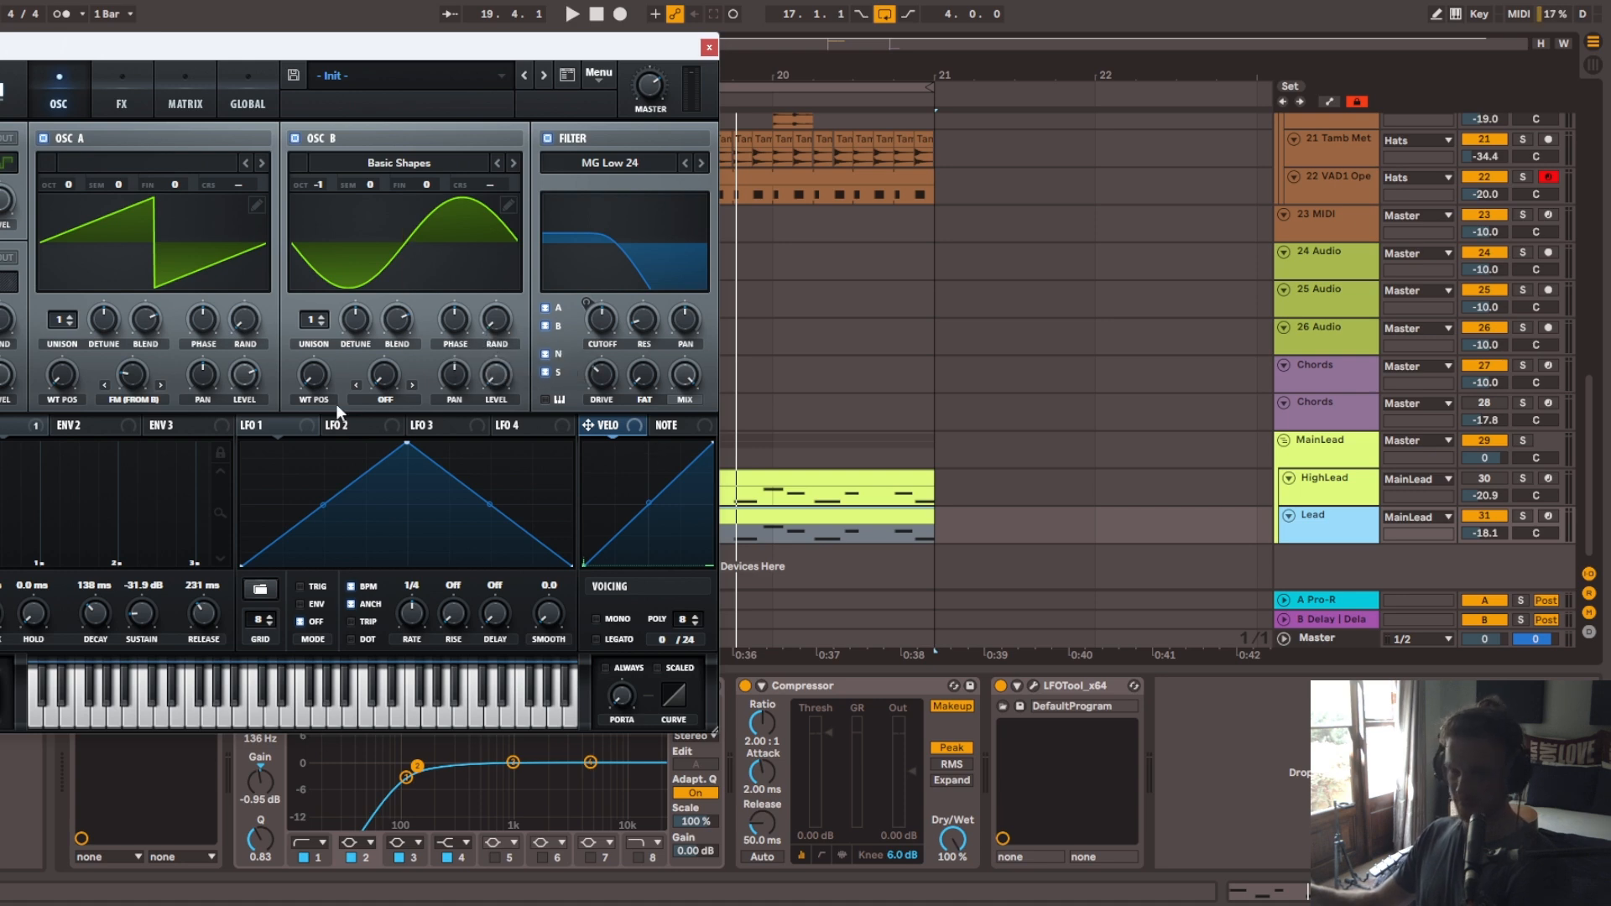
pyautogui.moveTo(491, 386)
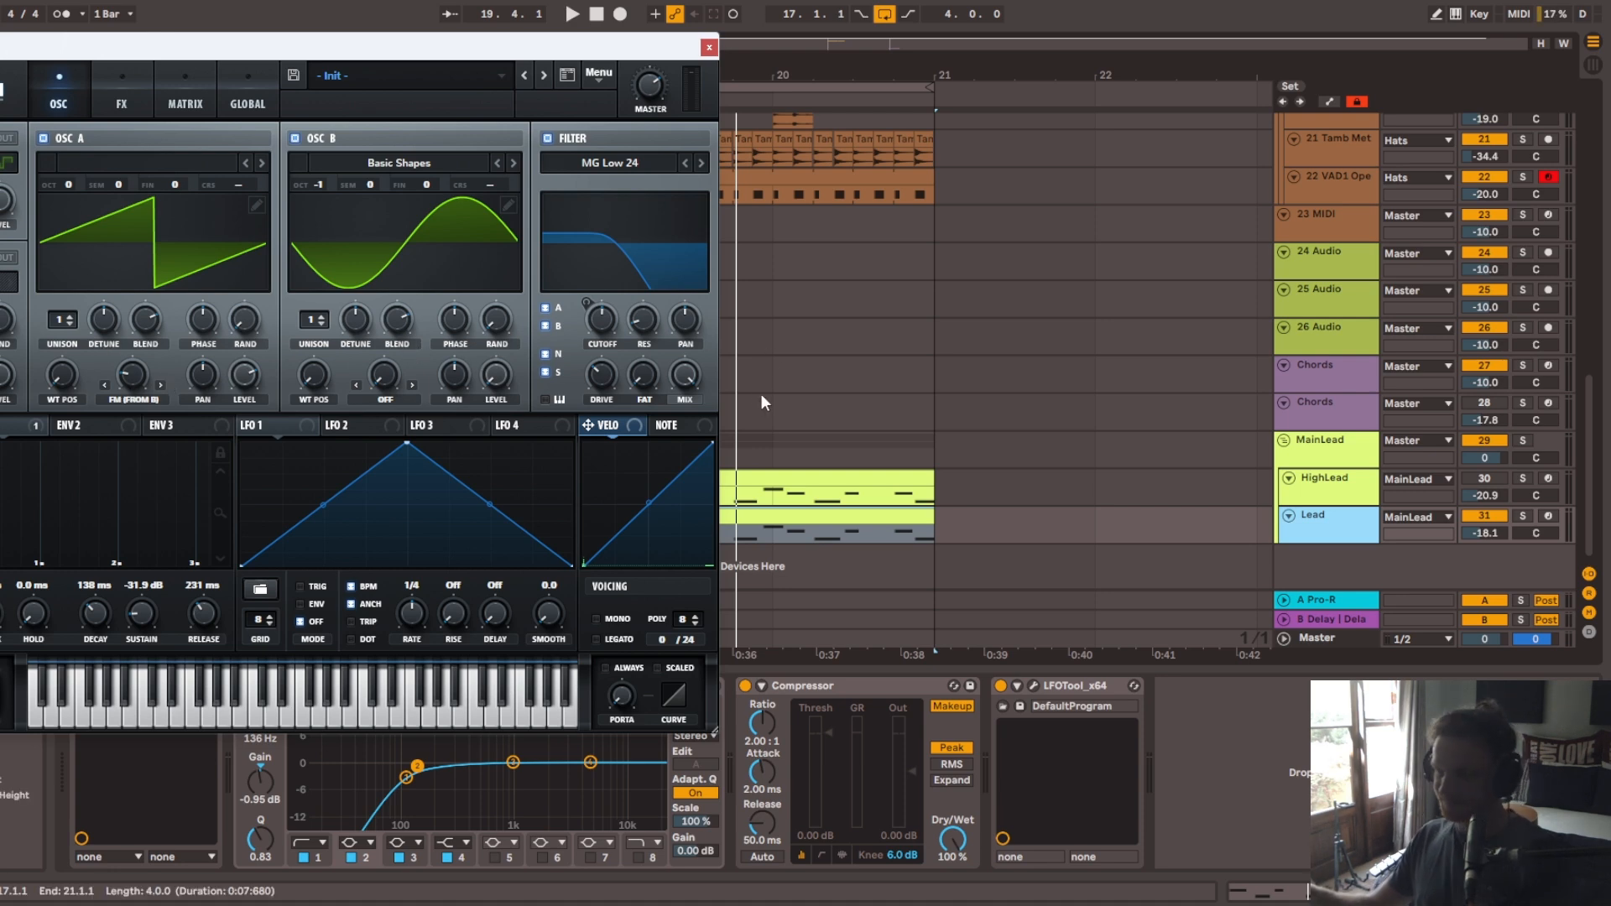
pyautogui.press('space')
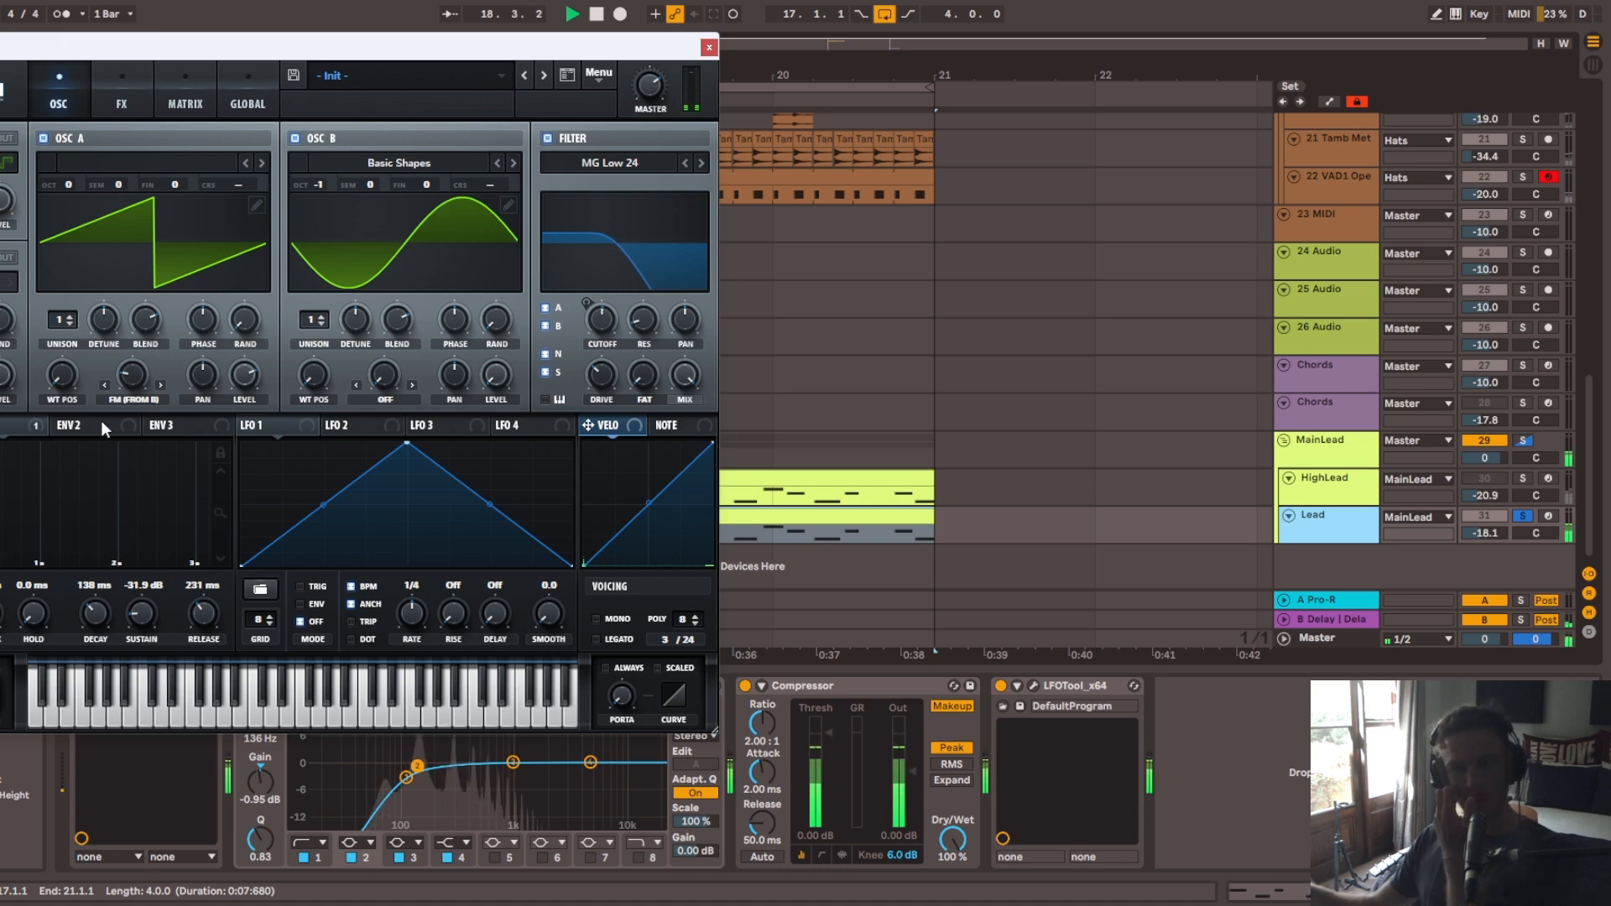
pyautogui.press('space')
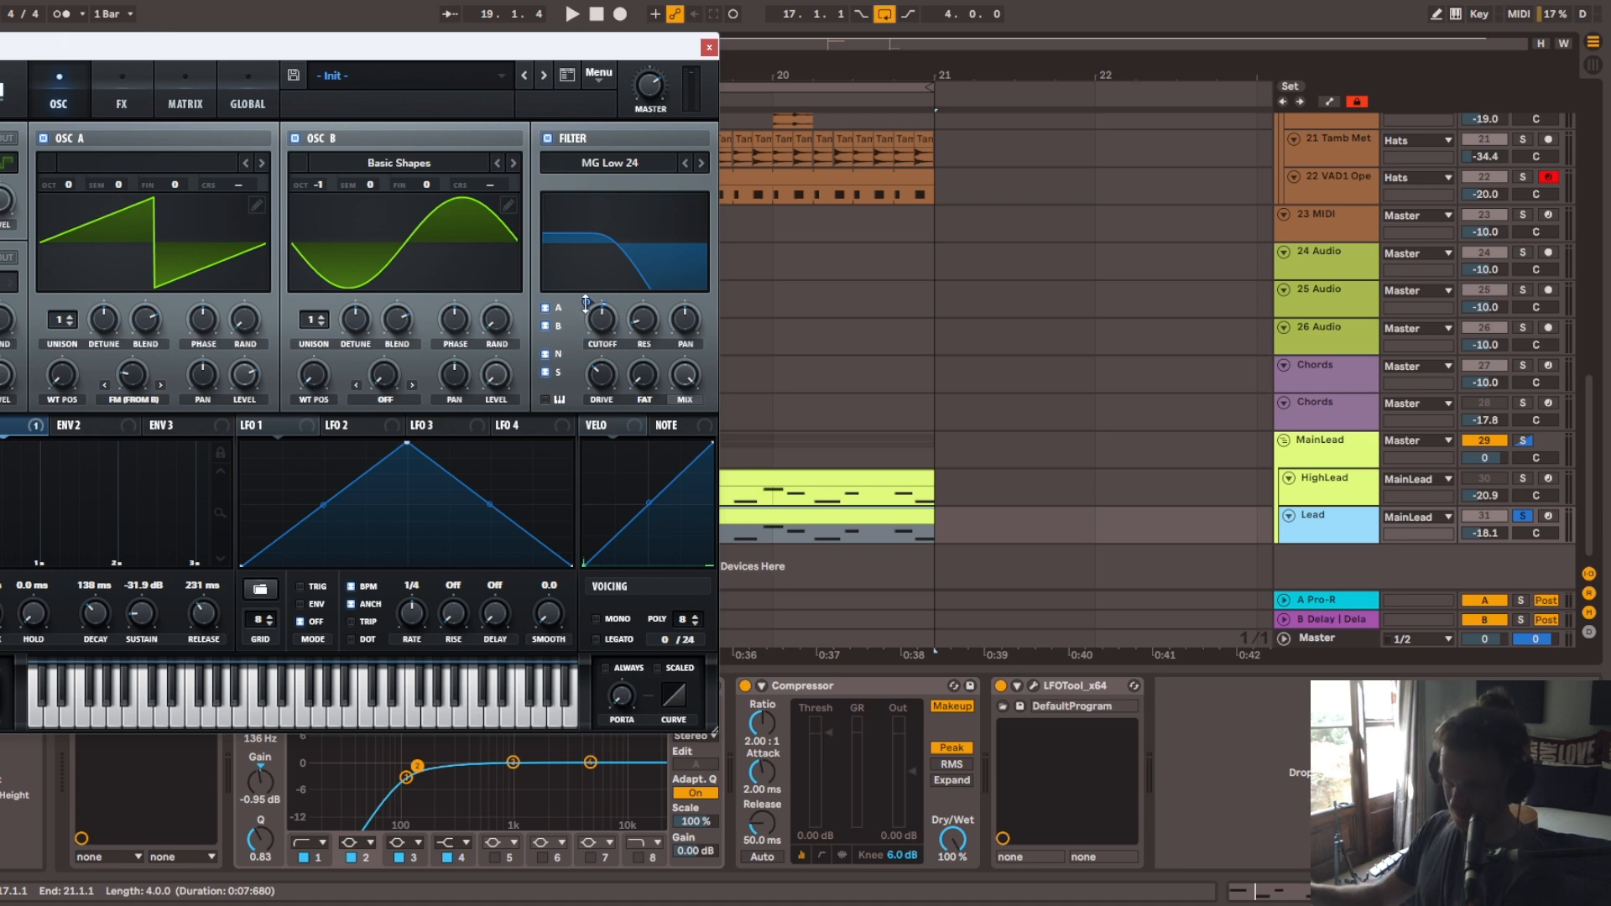
# Step: Play the soloed Lead in short passes and examine its Serum filter cutoff and oscillator level settings
pyautogui.moveTo(586, 302)
pyautogui.mouseDown()
pyautogui.moveTo(577, 279)
pyautogui.moveTo(577, 294)
pyautogui.mouseUp()
pyautogui.press('space')
pyautogui.press('space')
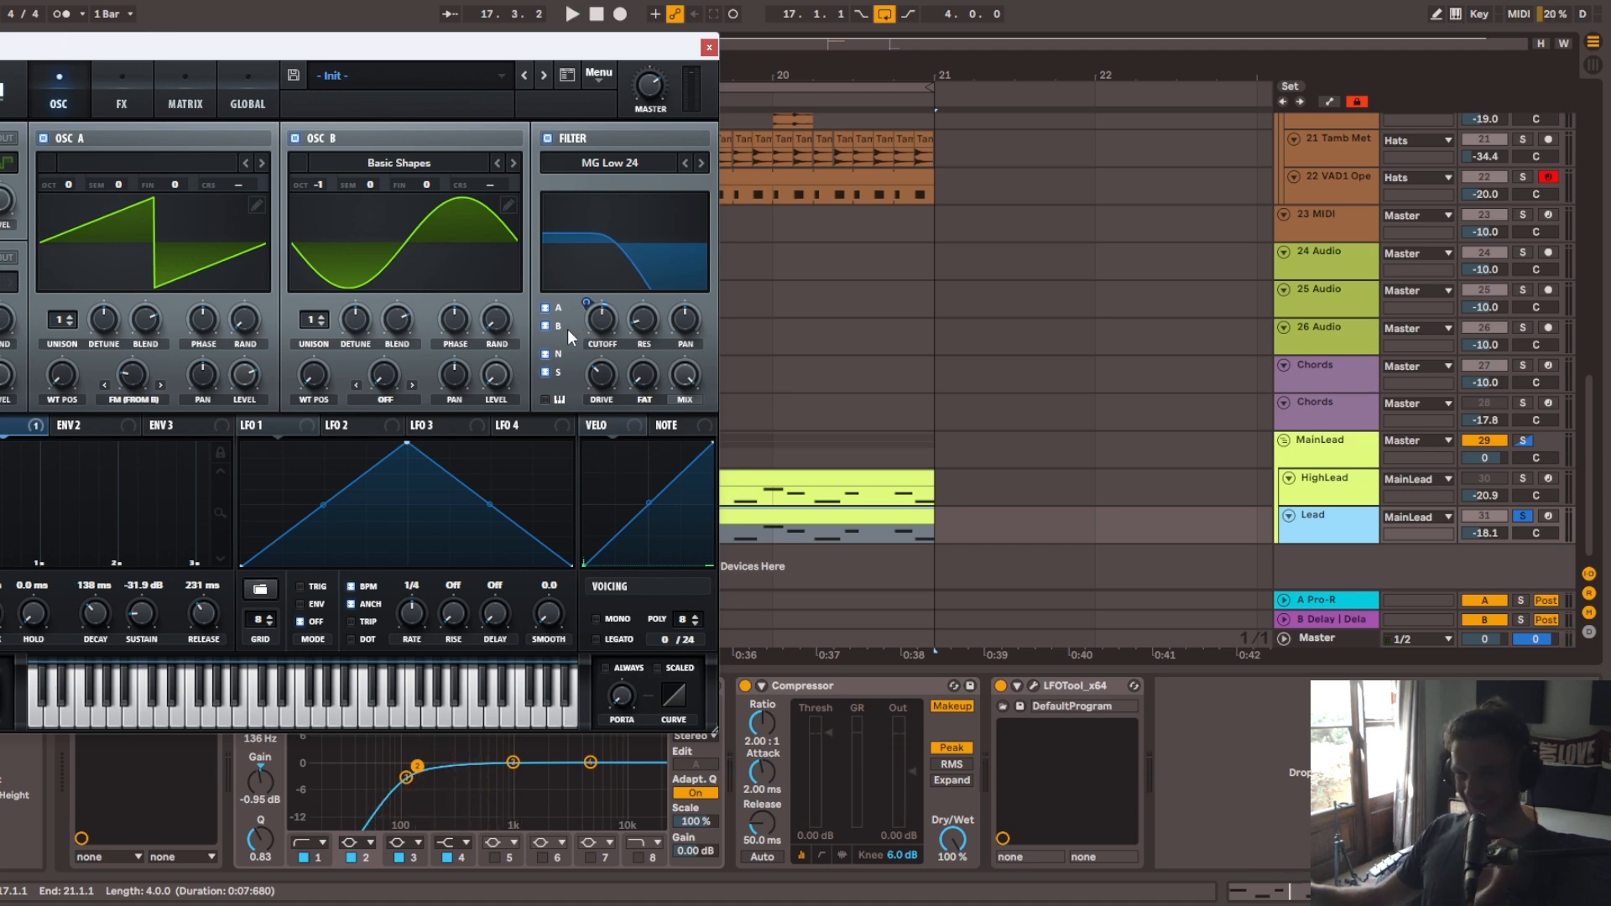
pyautogui.press('space')
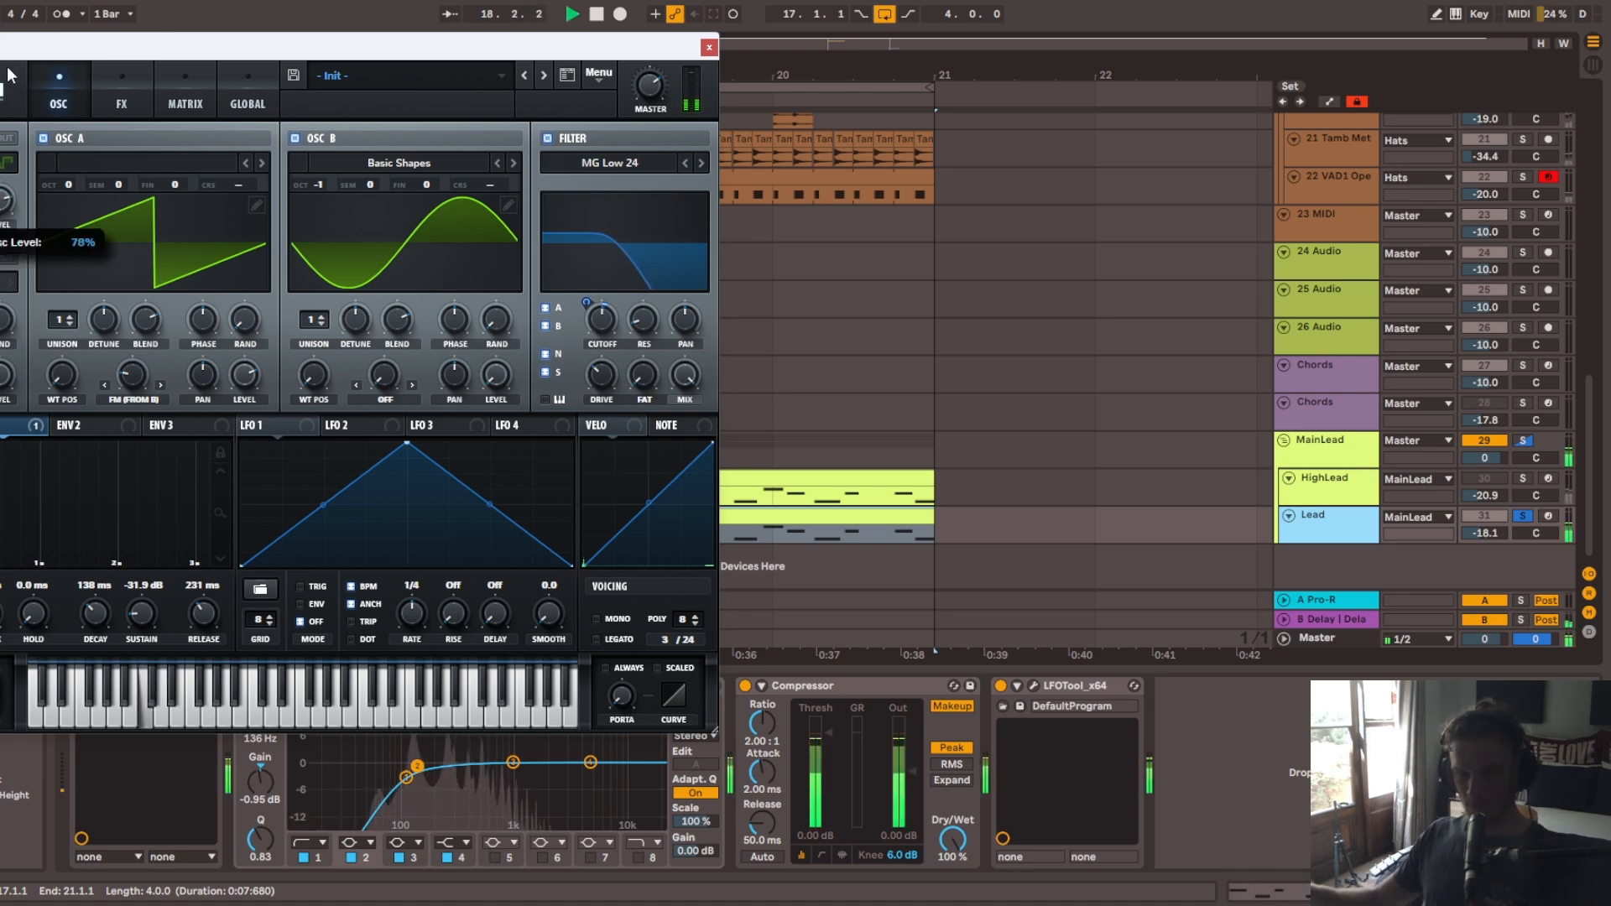
pyautogui.press('space')
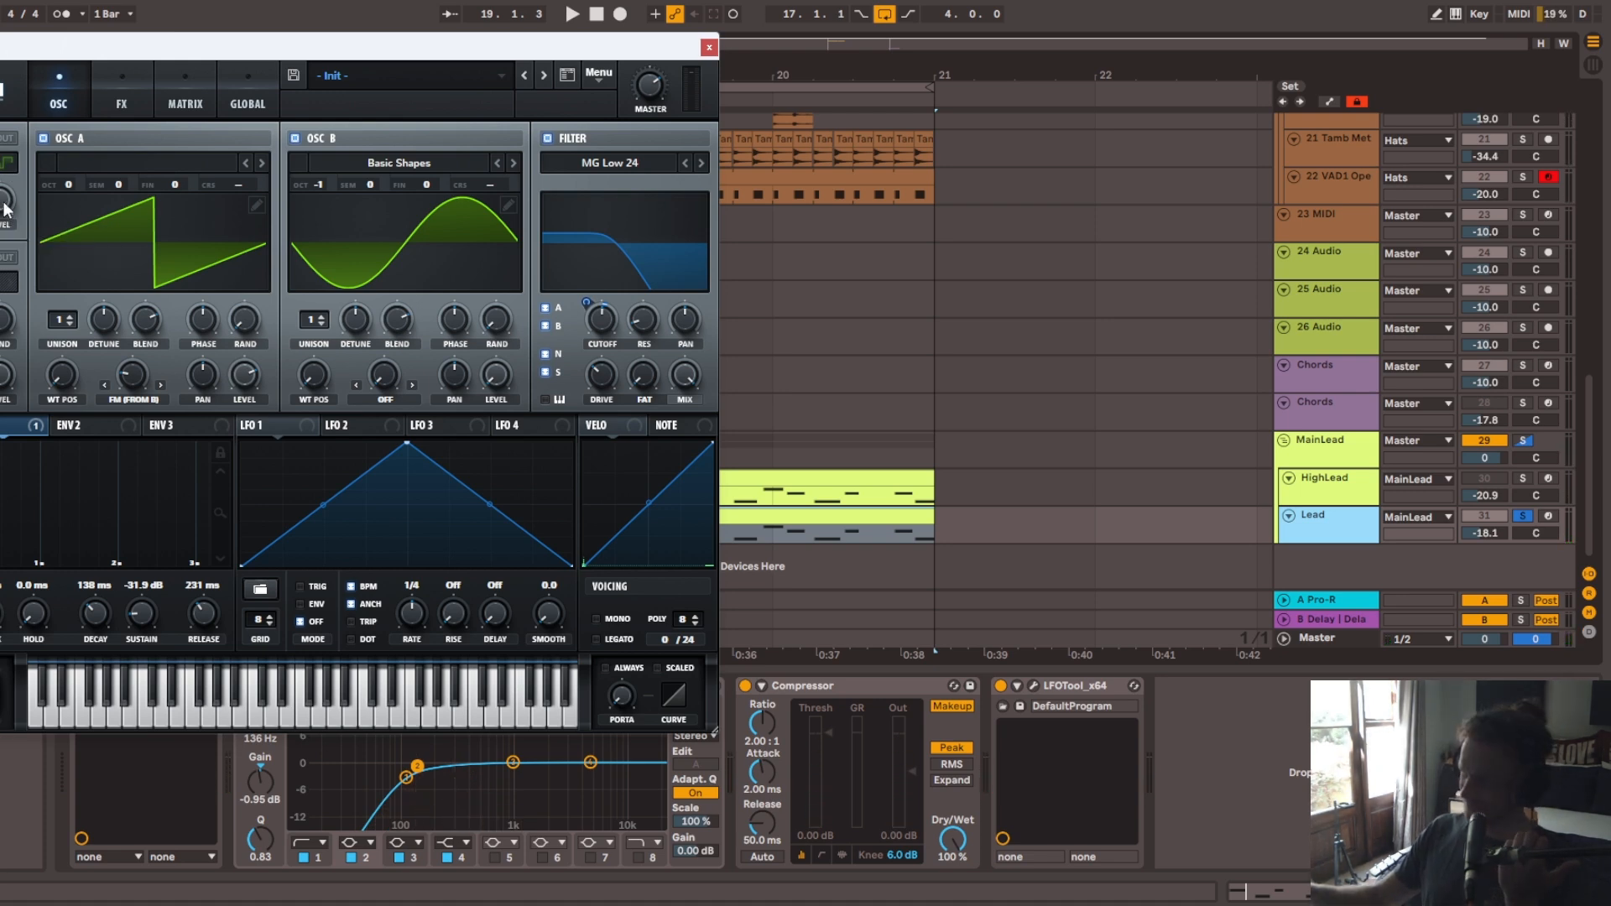
# Step: Examine the Compressor effect in the Lead's Serum during a short soloed playback, then close Serum
pyautogui.click(108, 99)
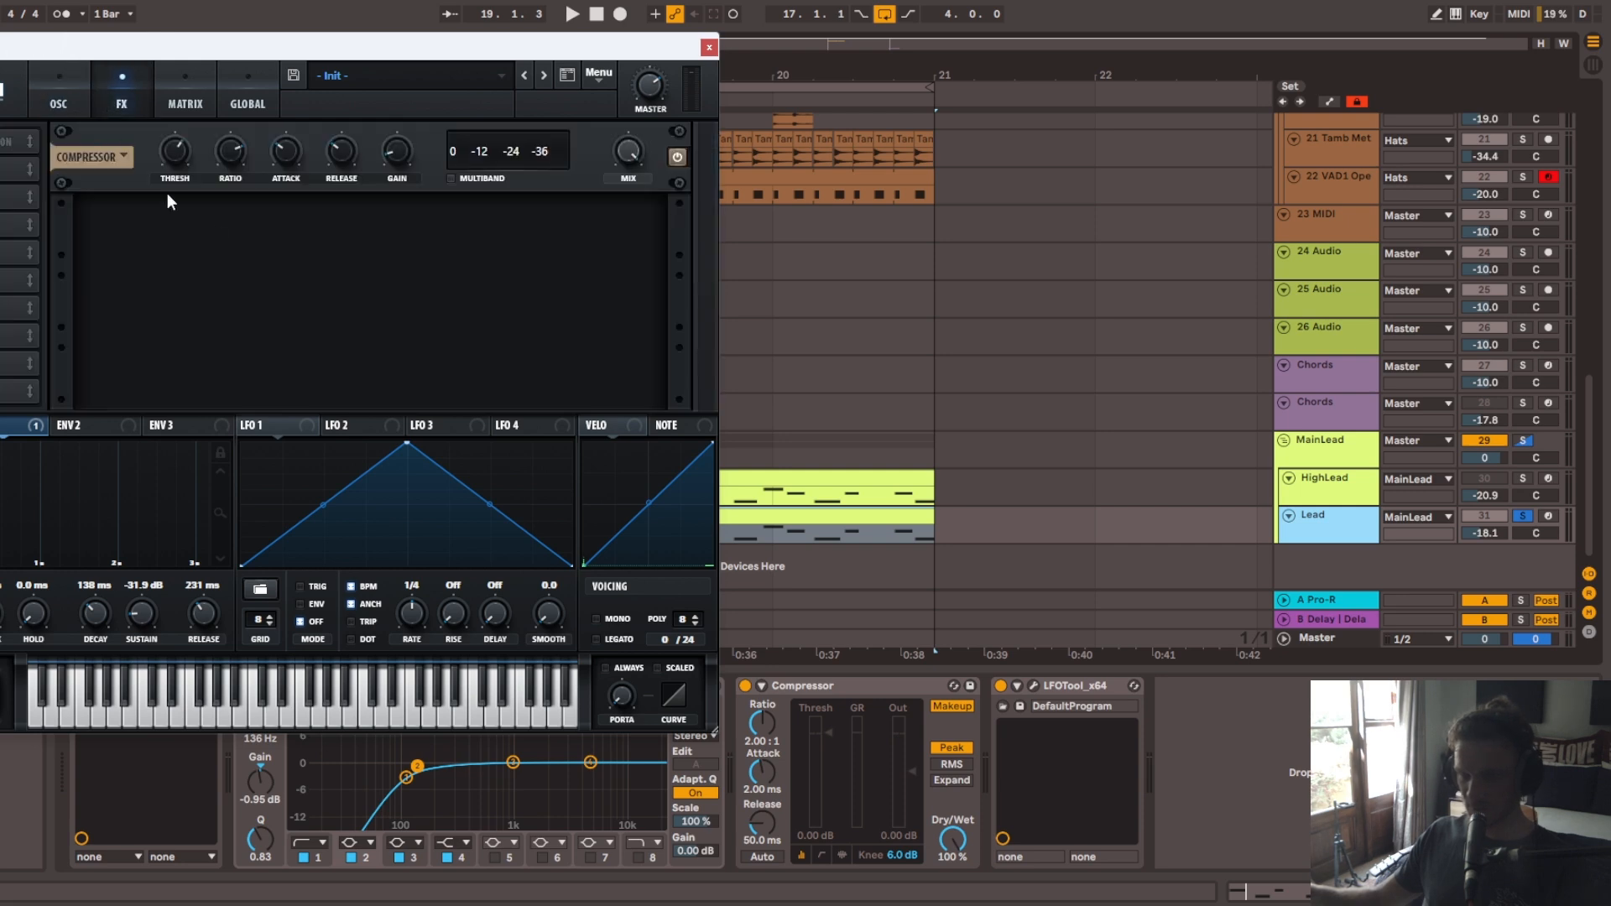
pyautogui.press('space')
pyautogui.press('space')
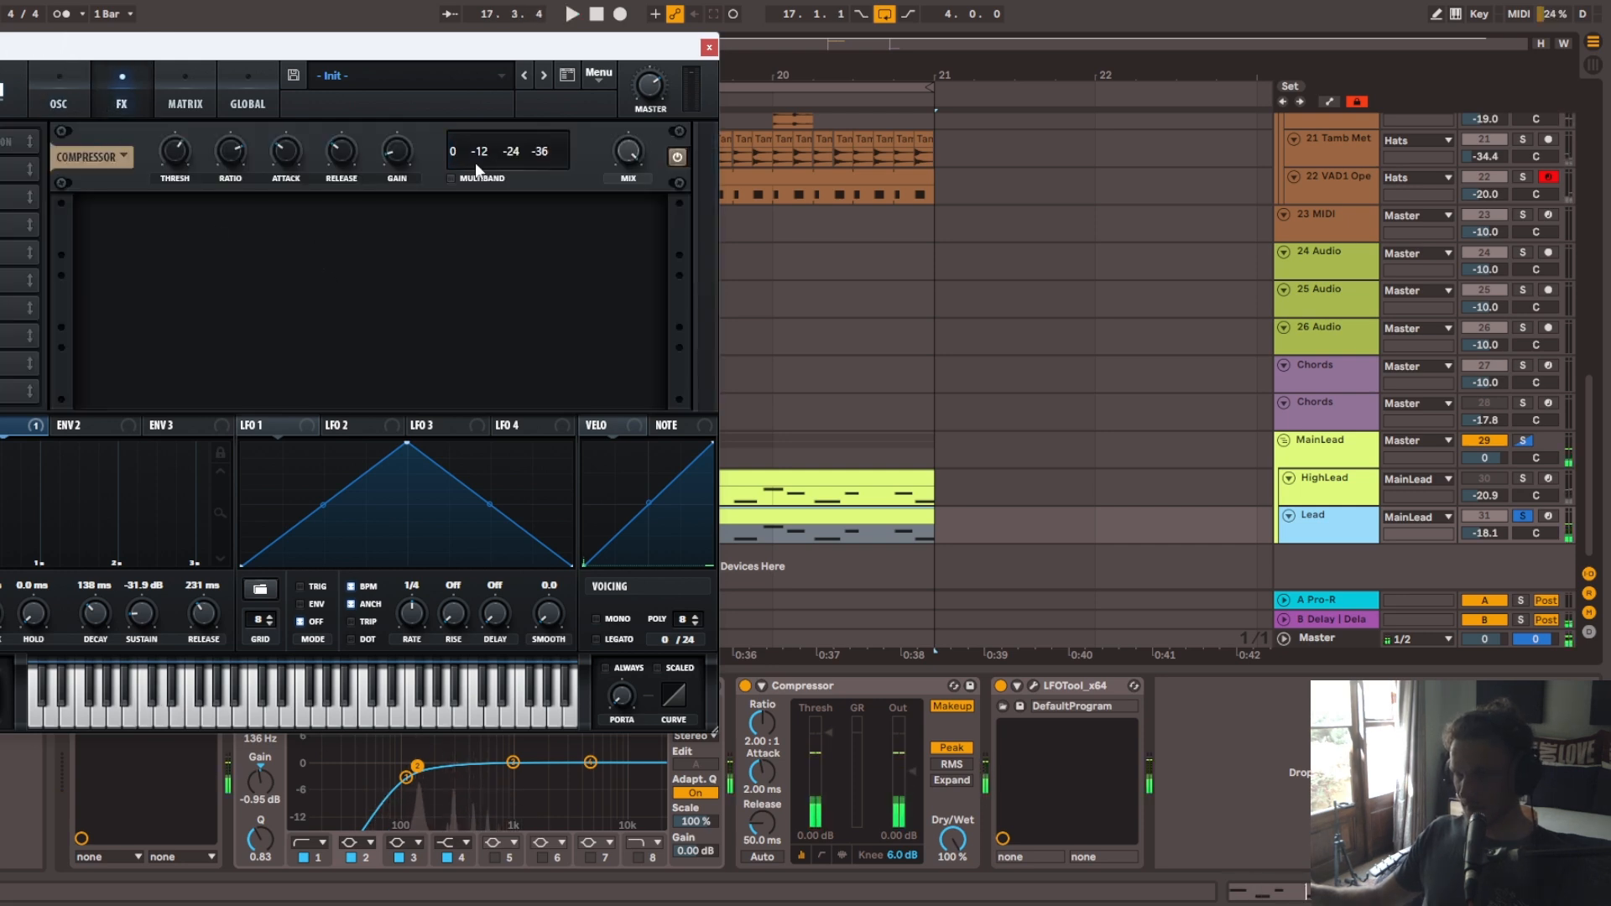
pyautogui.click(709, 47)
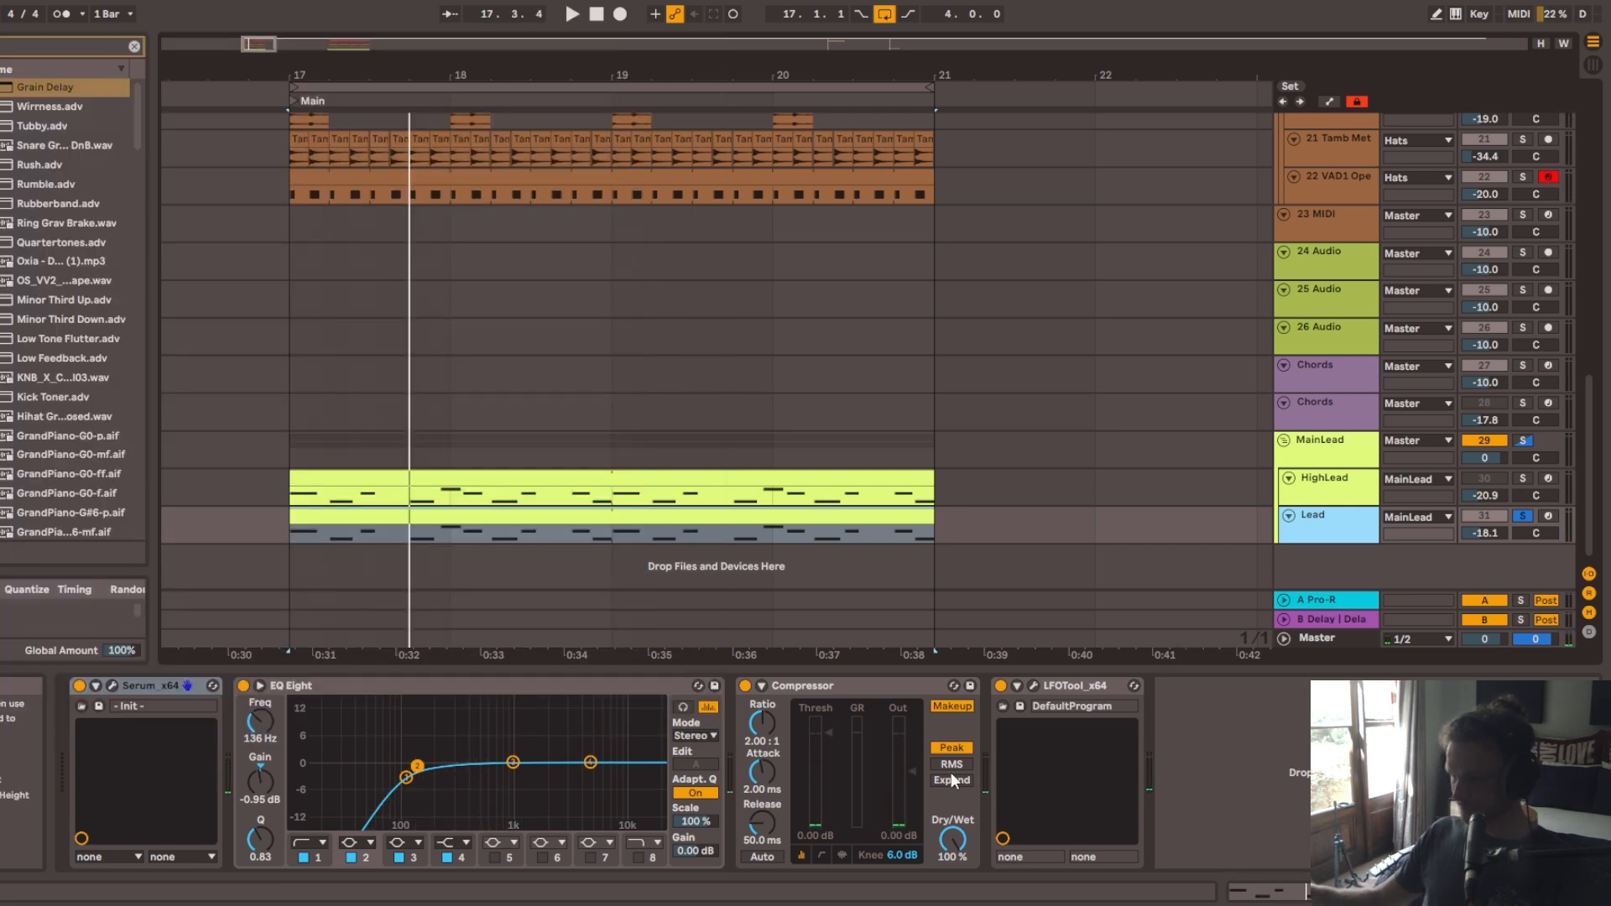
# Step: Examine the volume curve in the Lead's LFOTool, close it, and play the loop with the solos cleared
pyautogui.press('space')
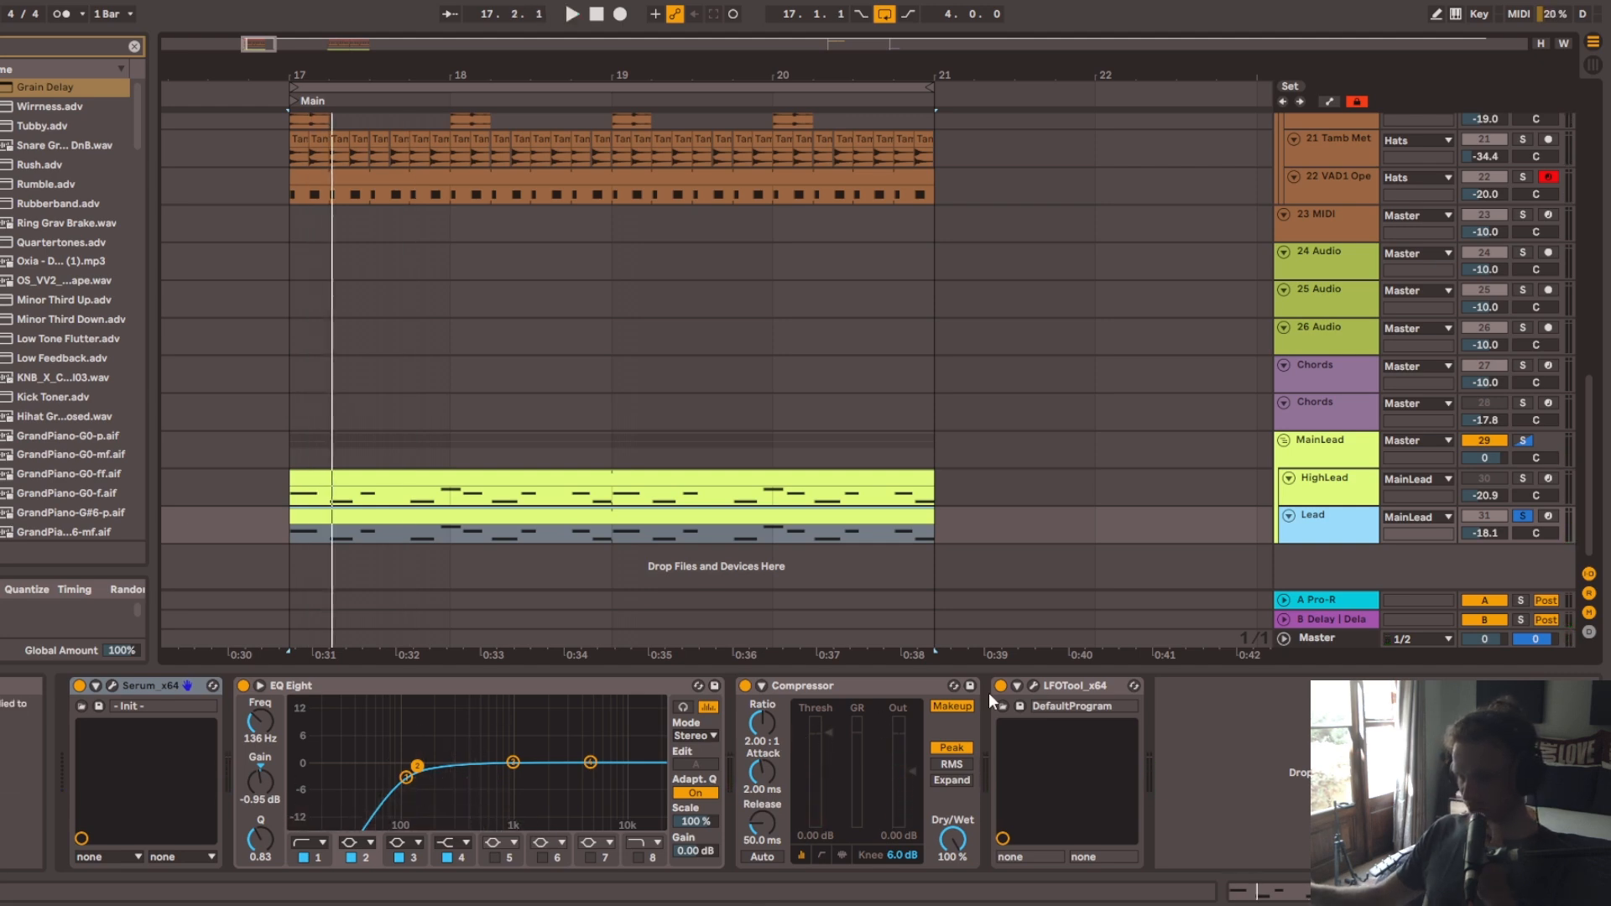
pyautogui.click(1037, 684)
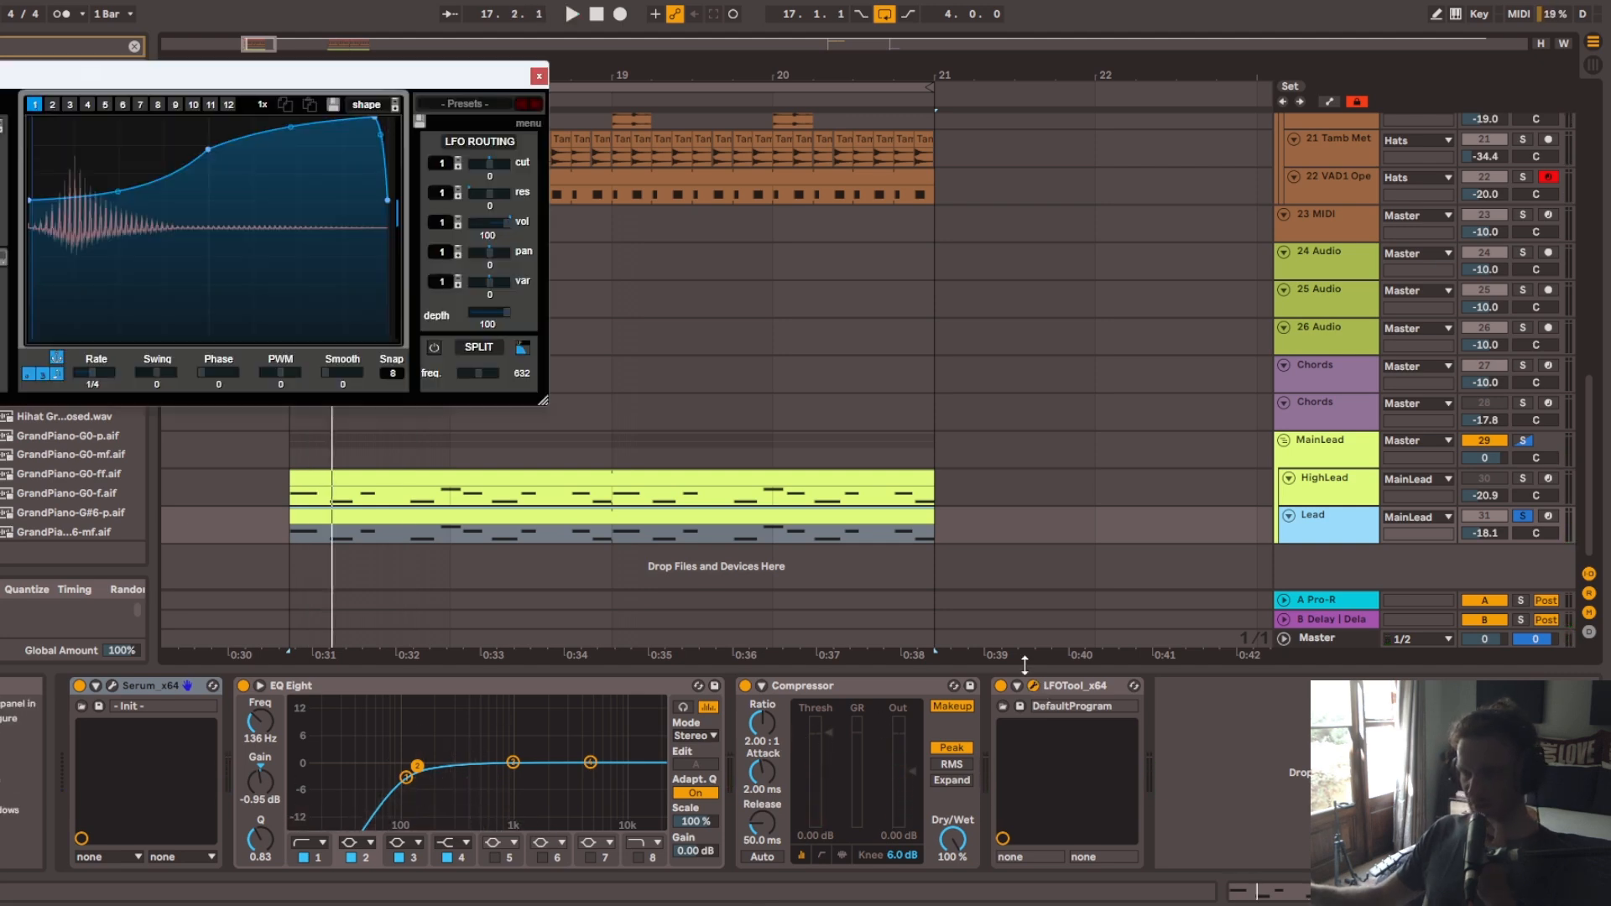
pyautogui.click(544, 76)
pyautogui.press('space')
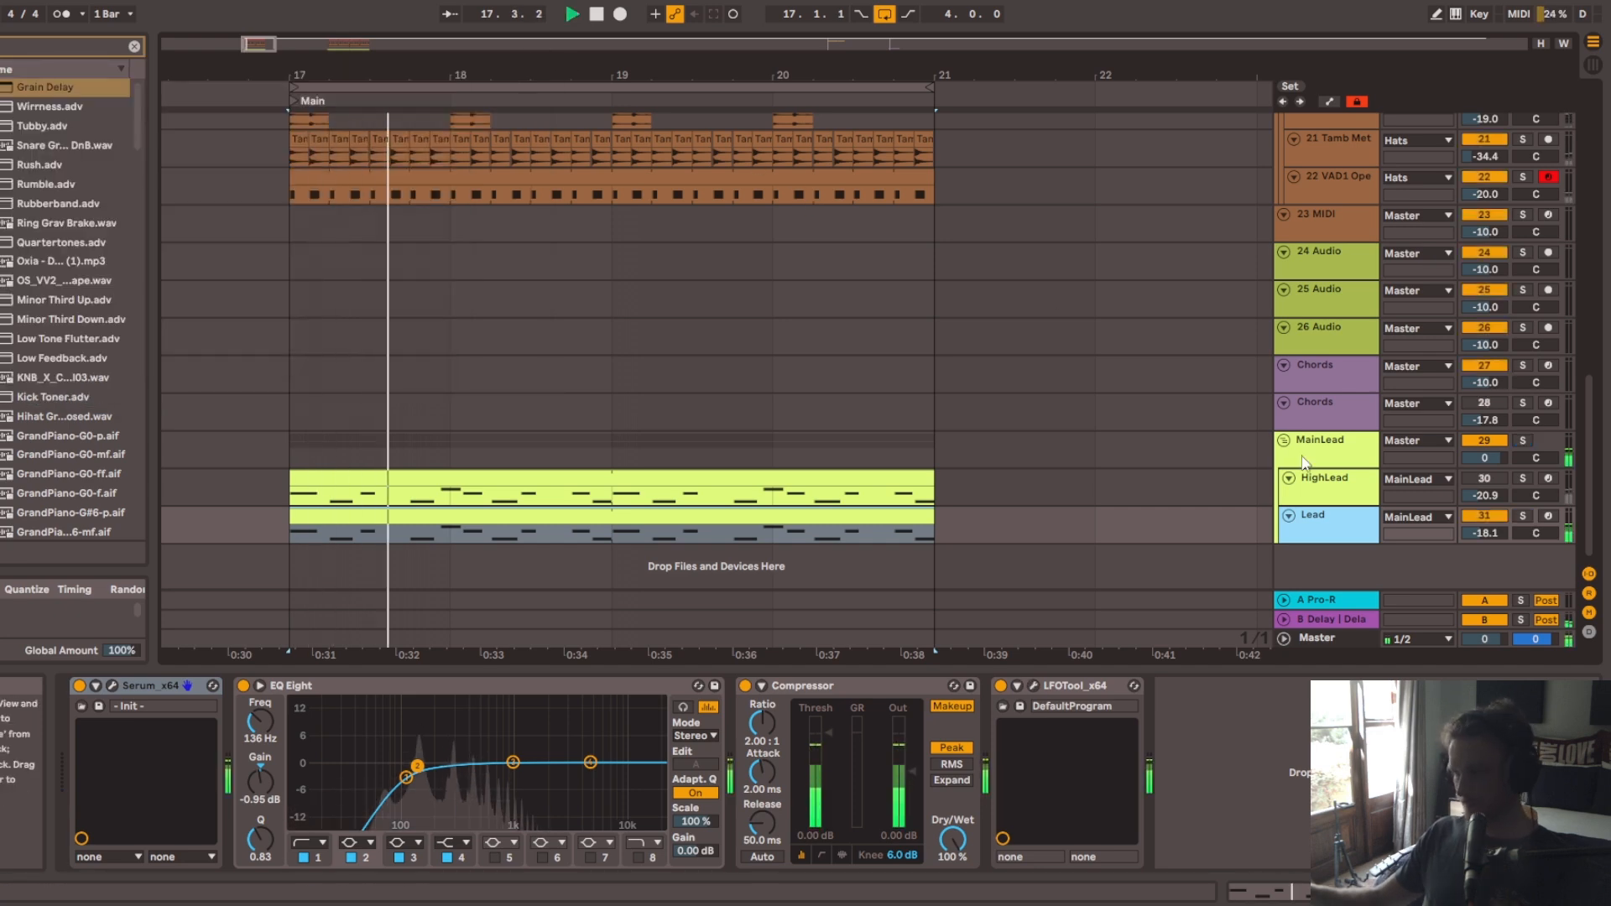
# Step: Show the MainLead group's effects, solo the group during playback, and stop
pyautogui.click(1359, 465)
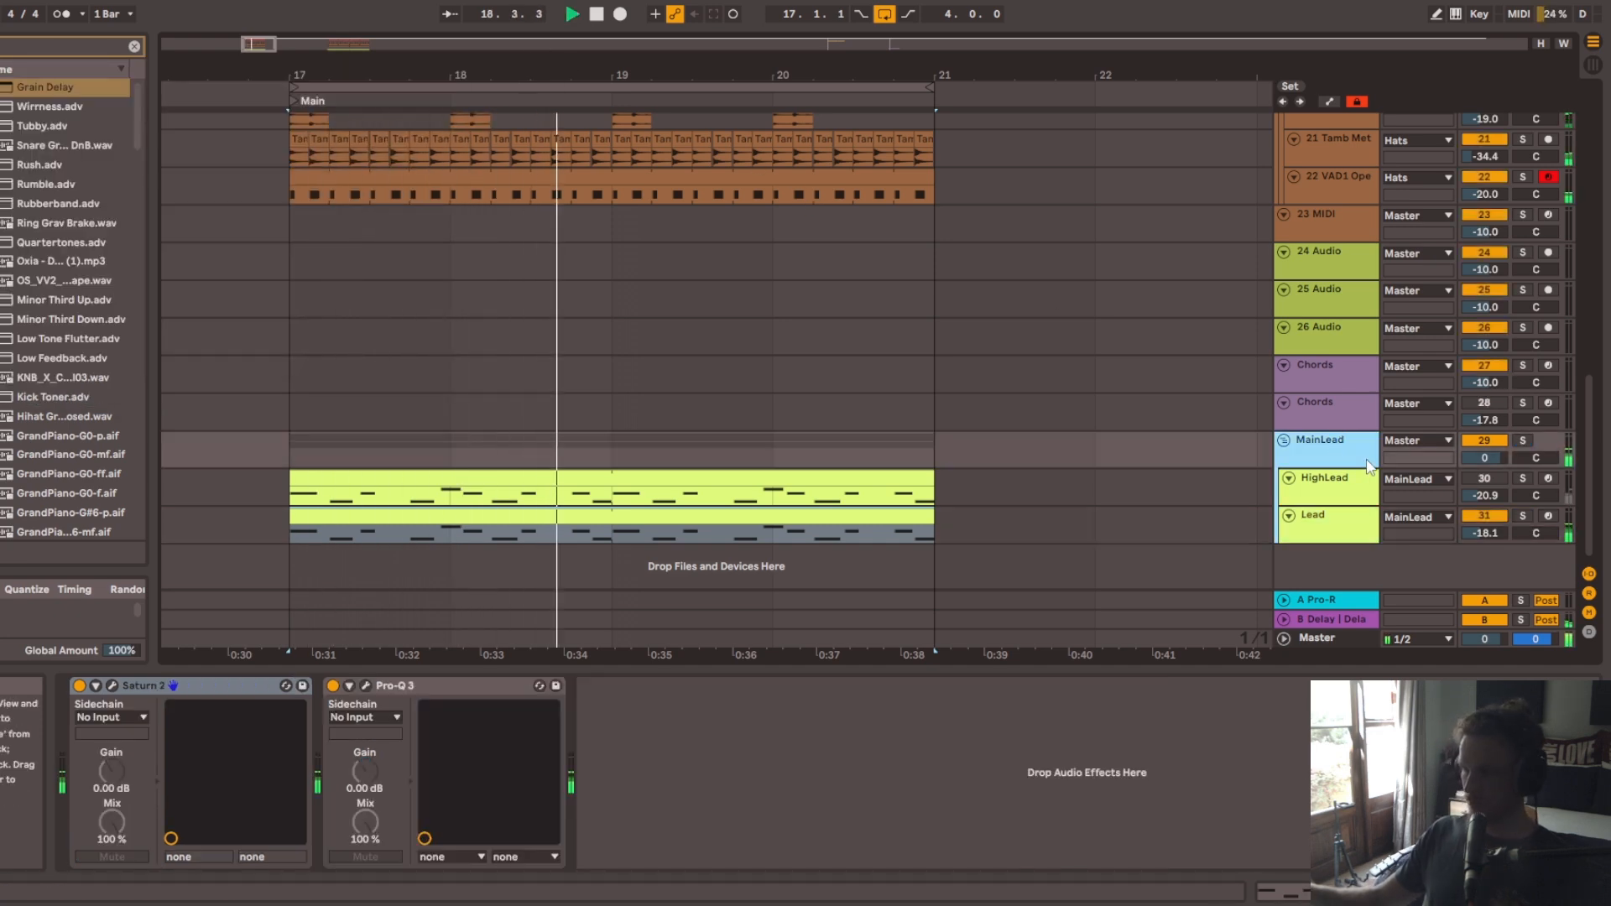
pyautogui.press('s')
pyautogui.press('space')
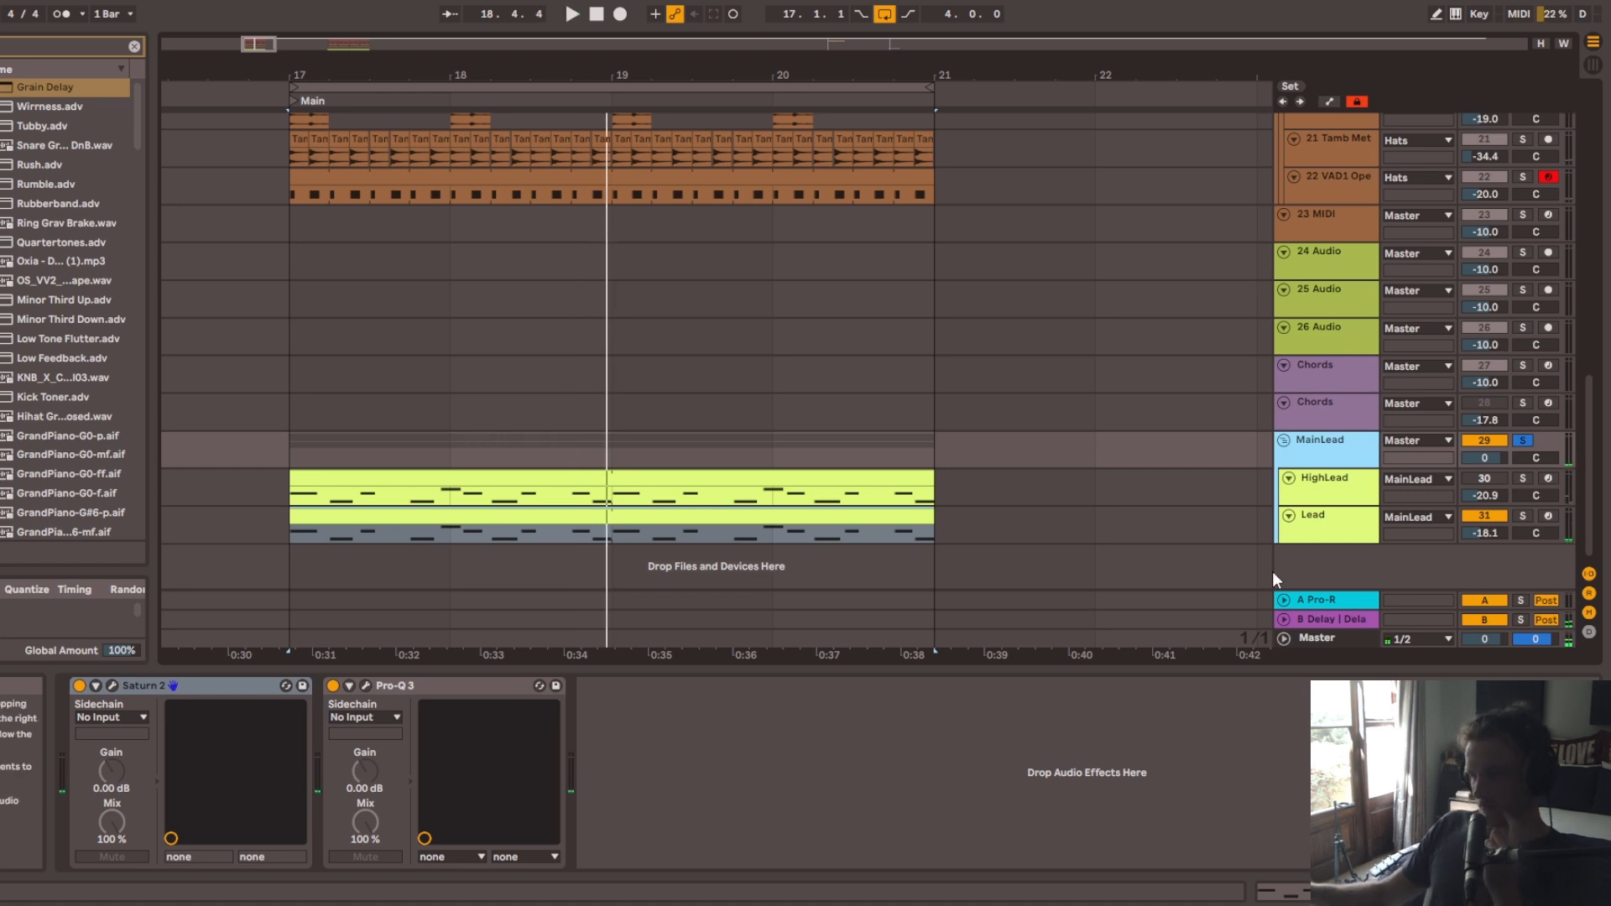
# Step: Reactivate and solo the HighLead track, view its clip's MIDI notes, and return to its devices
pyautogui.click(1477, 477)
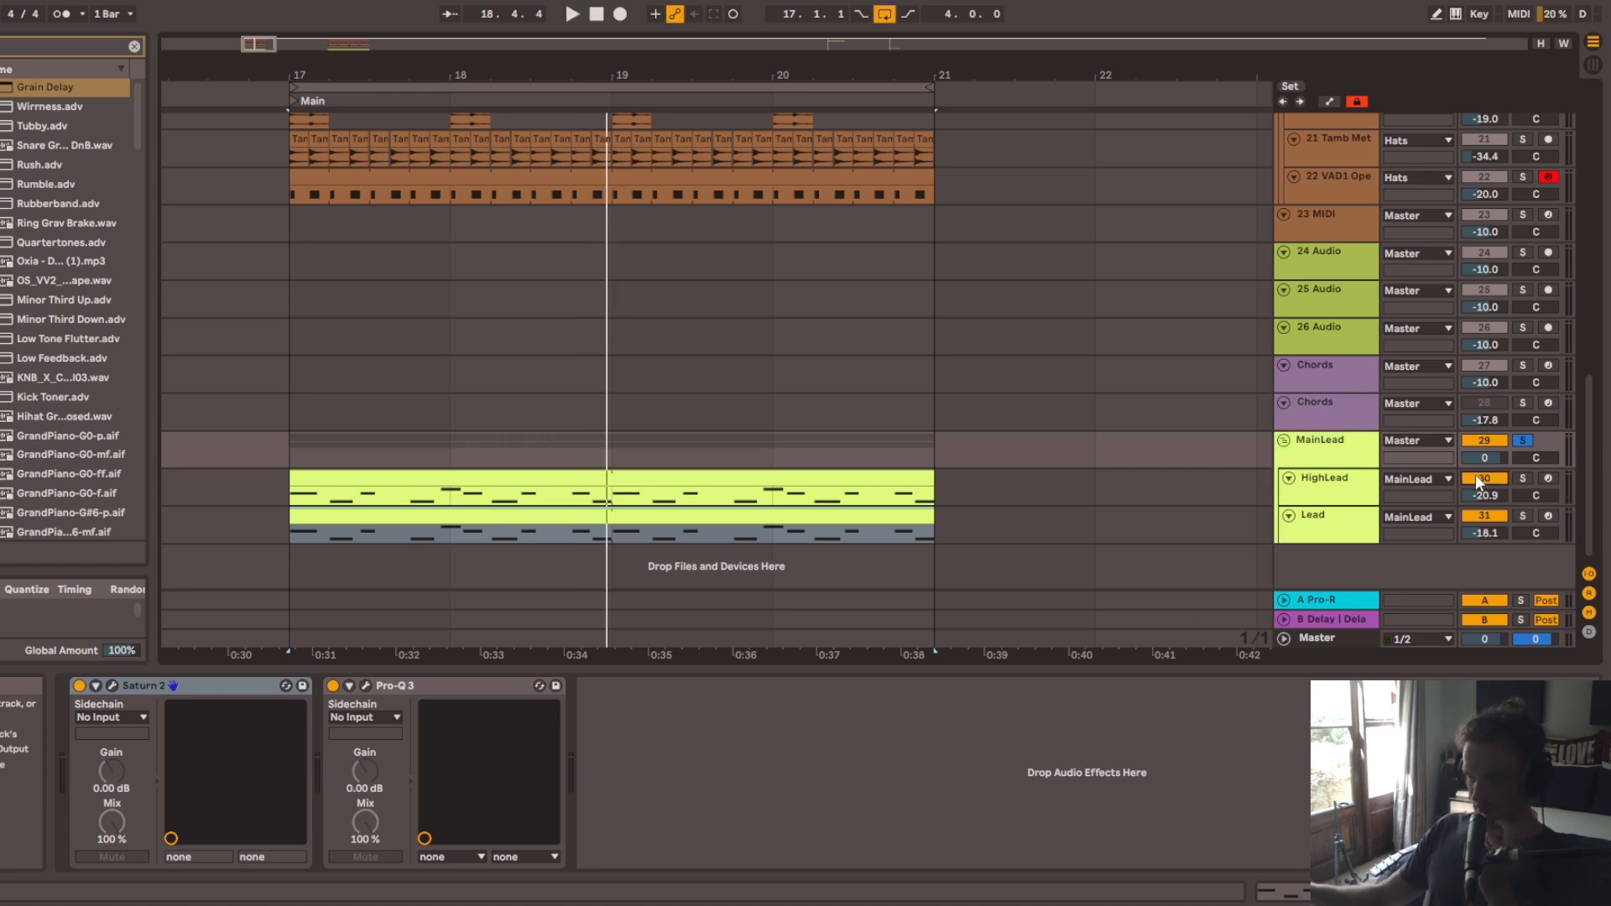
pyautogui.click(1301, 496)
pyautogui.press('s')
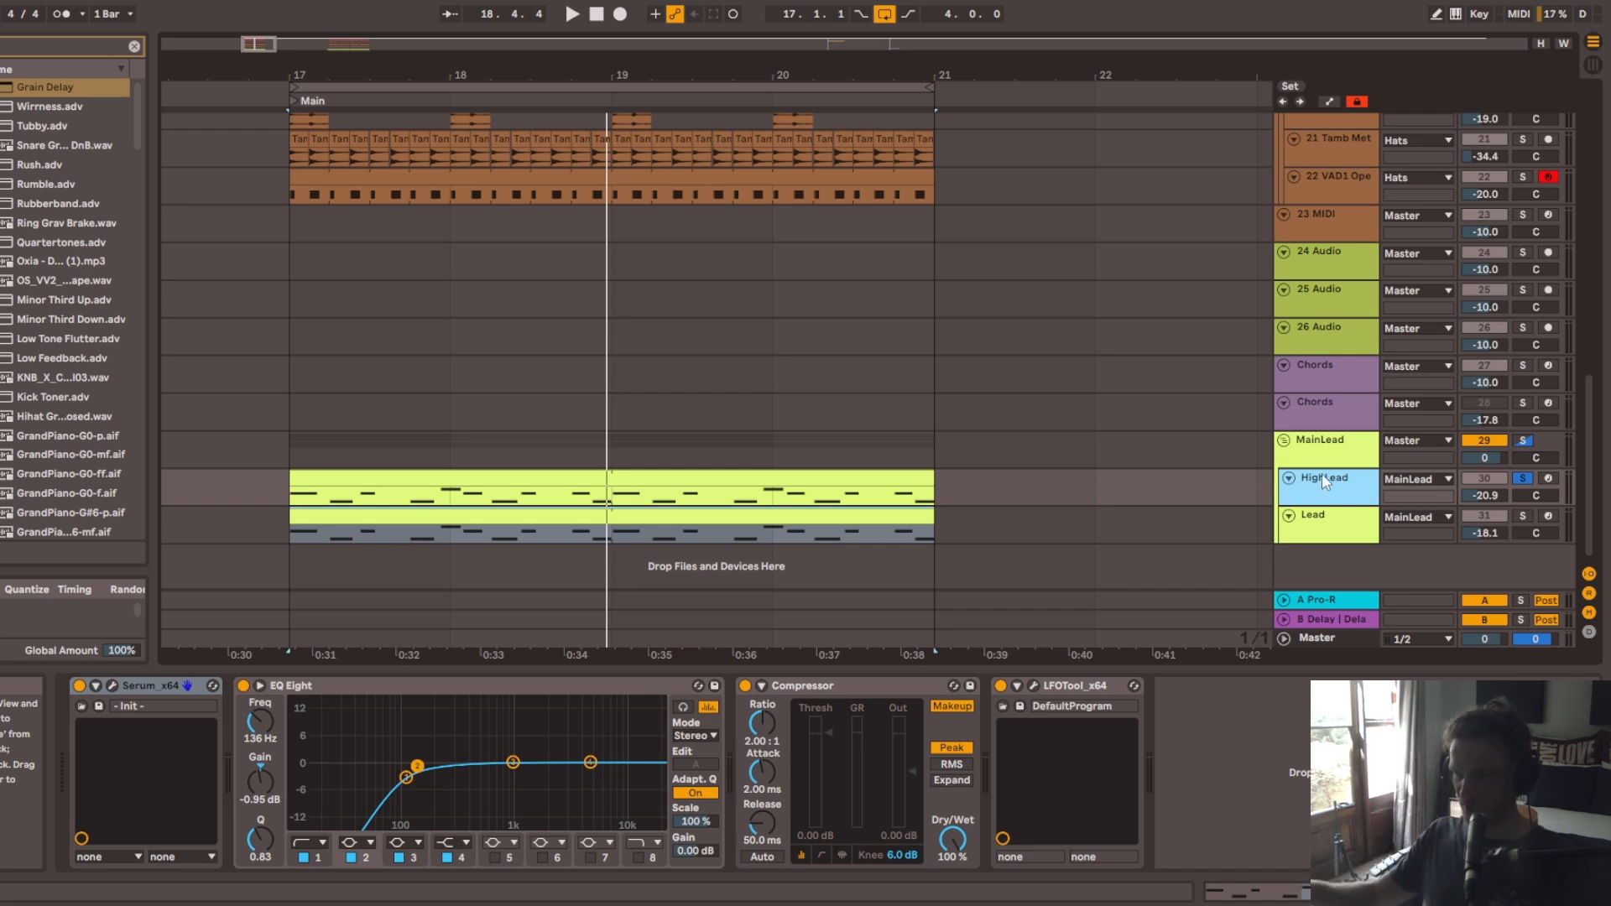
pyautogui.doubleClick(561, 491)
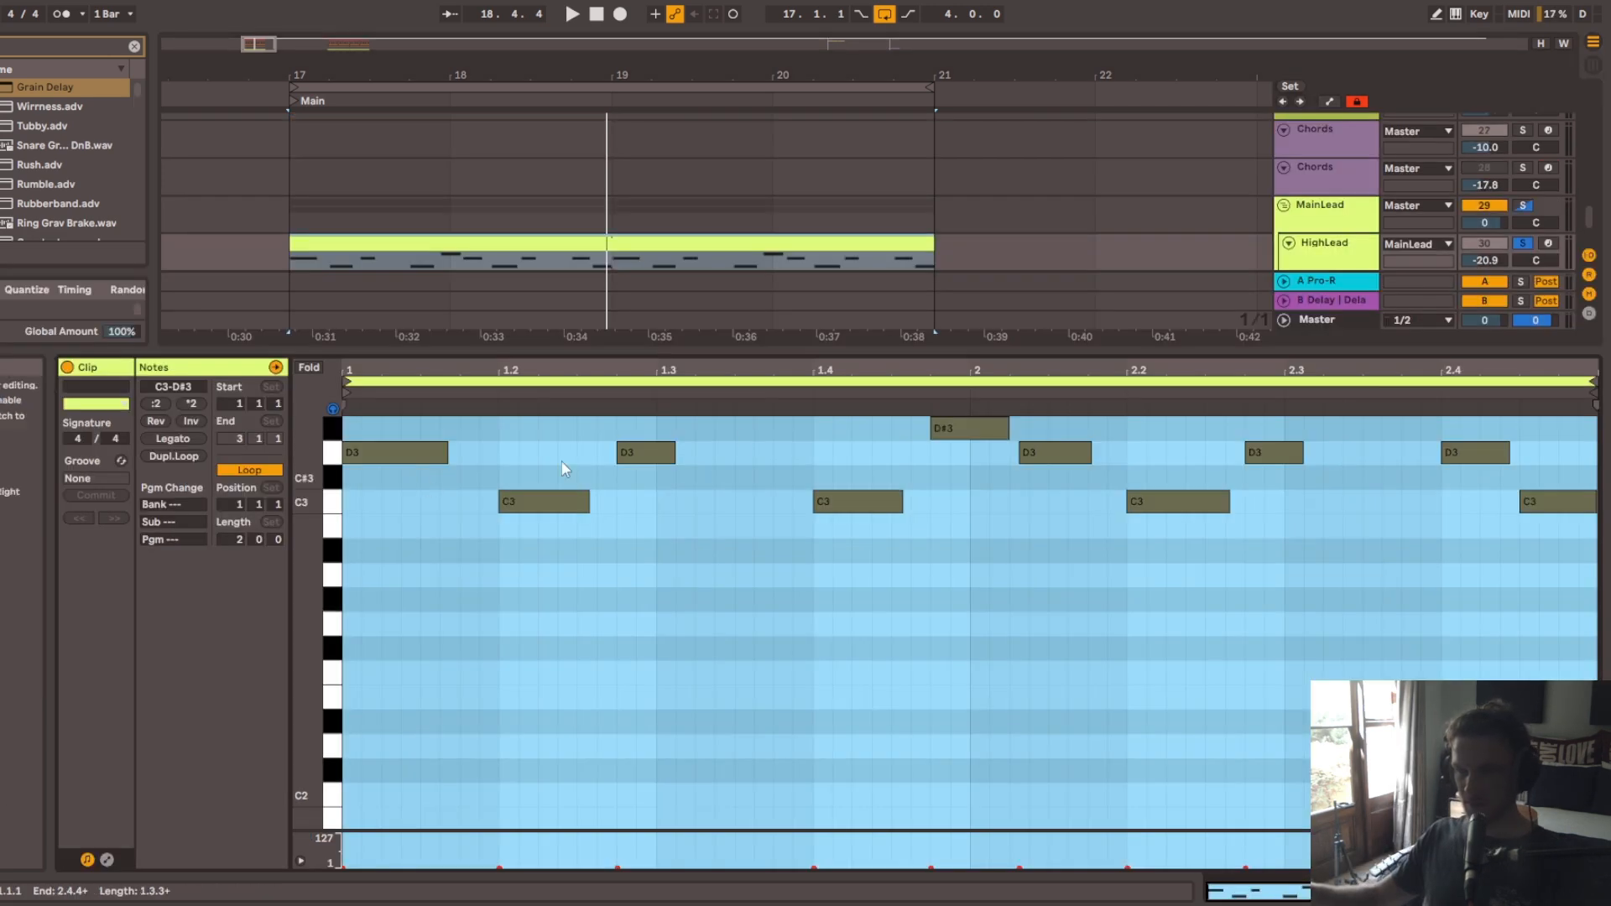
pyautogui.hotkey('shift', 'Tab')
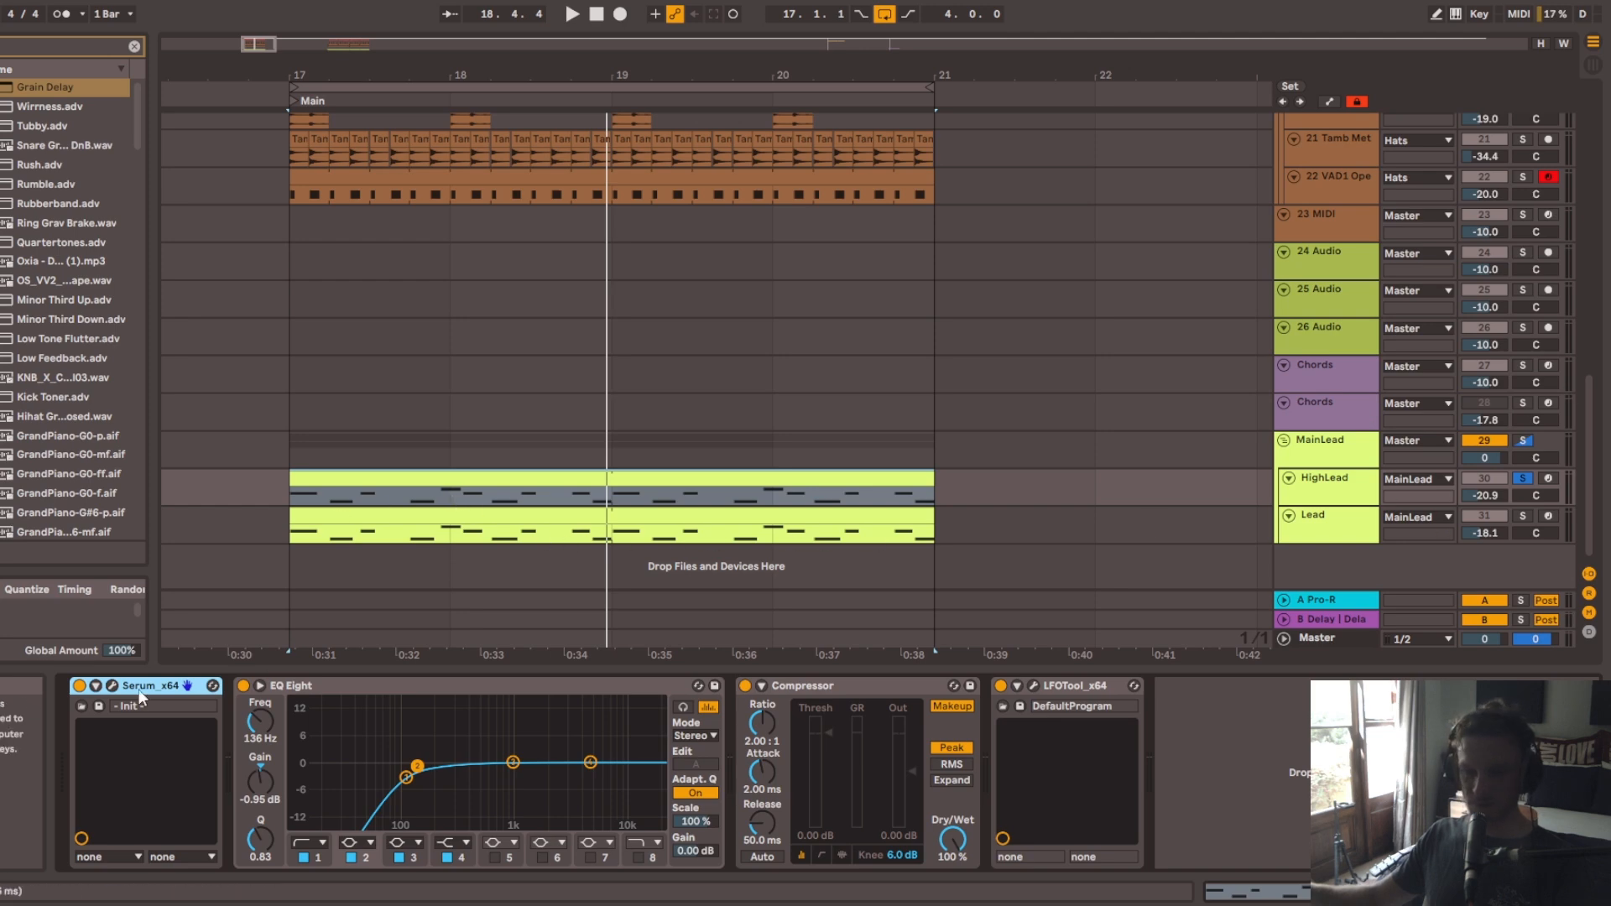
# Step: Play the soloed HighLead and examine its Serum oscillators plus the Hyper/Dimension, Distortion and Compressor effects
pyautogui.press('space')
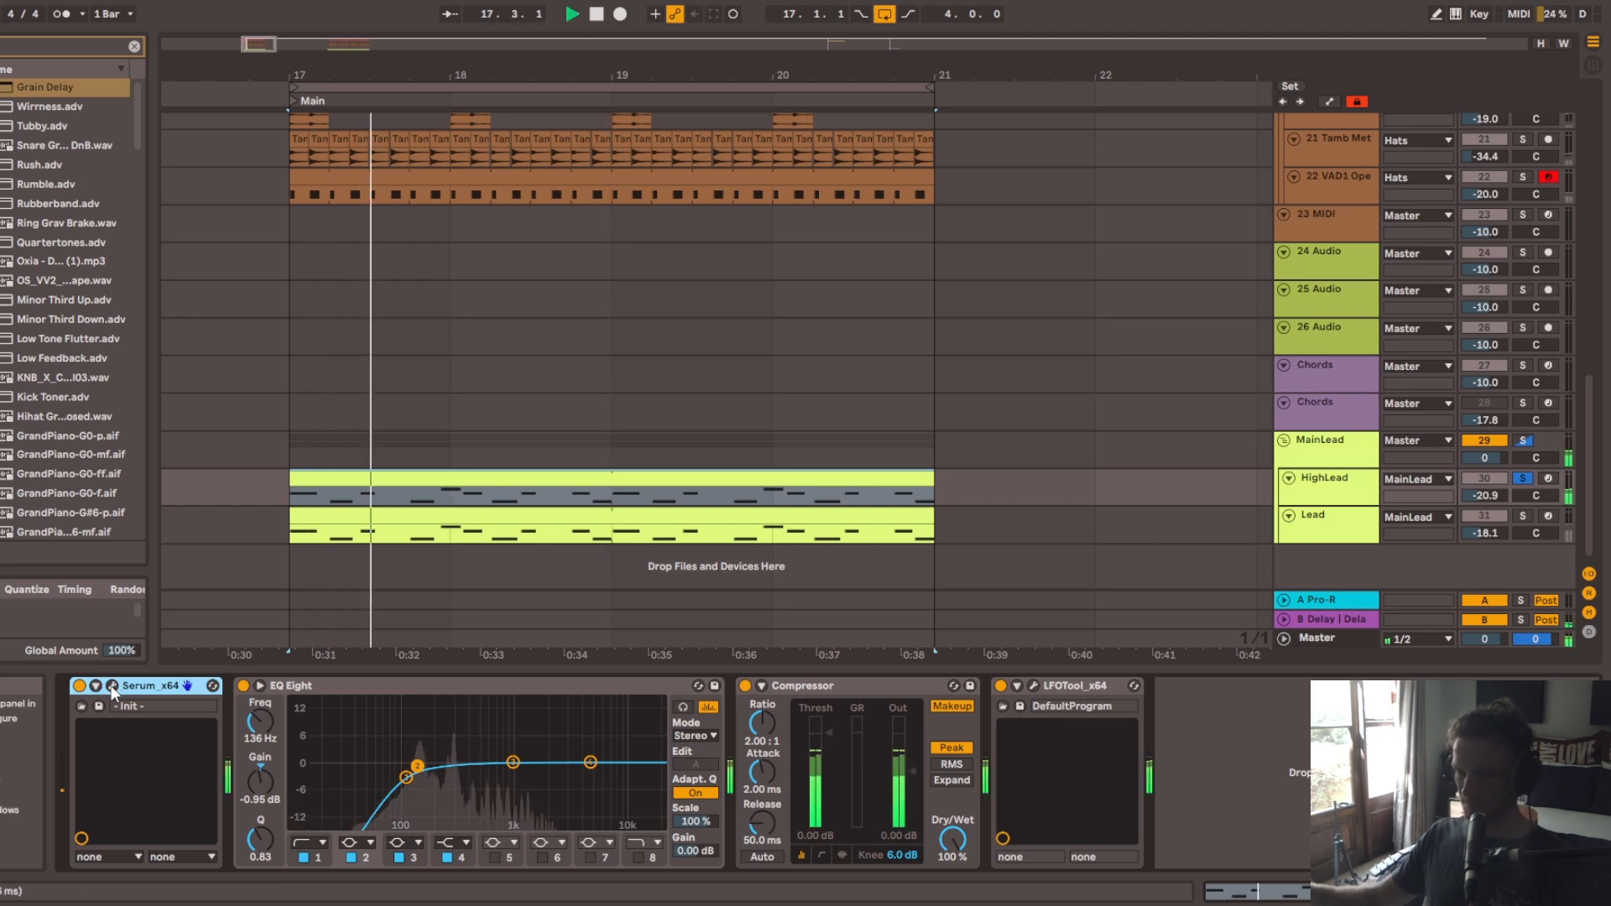
pyautogui.click(111, 686)
pyautogui.press('space')
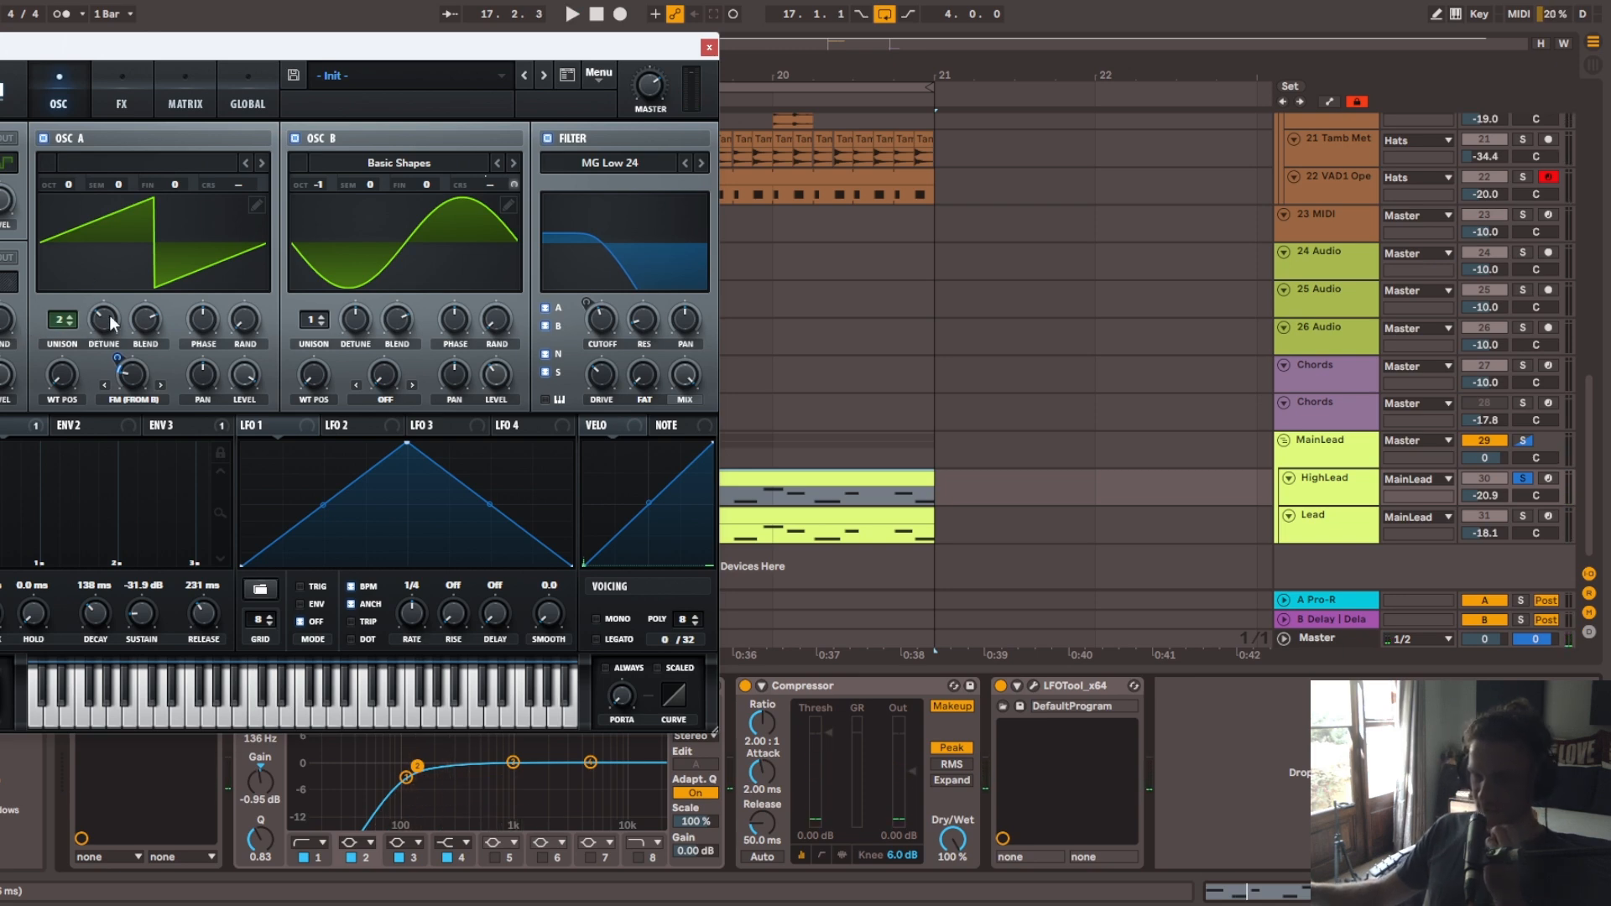
pyautogui.press('space')
pyautogui.click(150, 99)
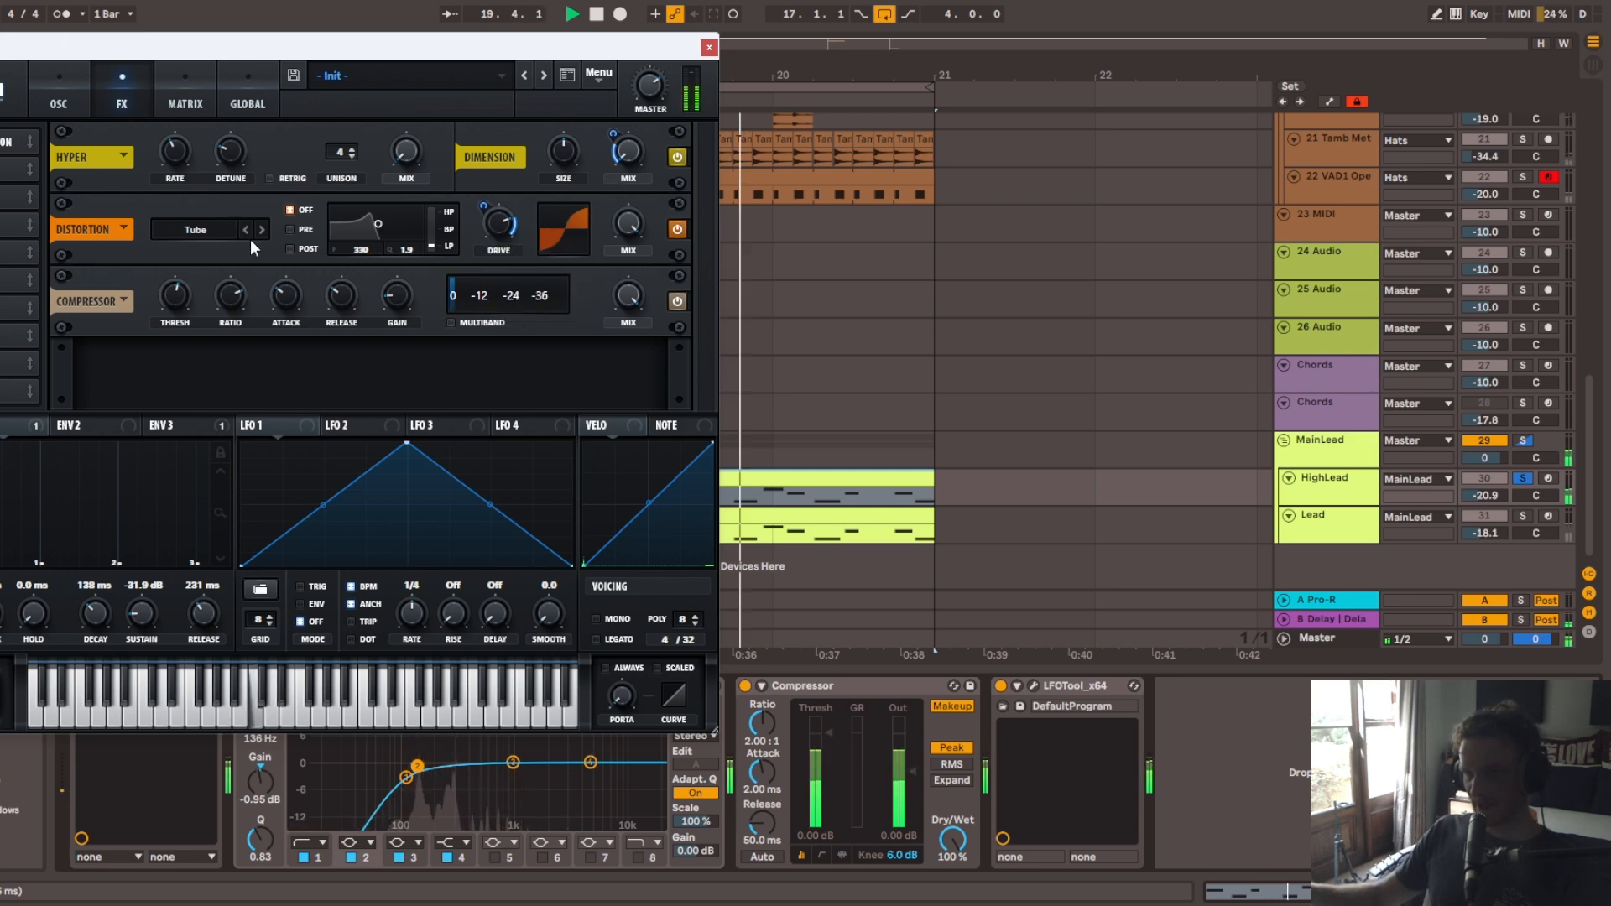
pyautogui.press('space')
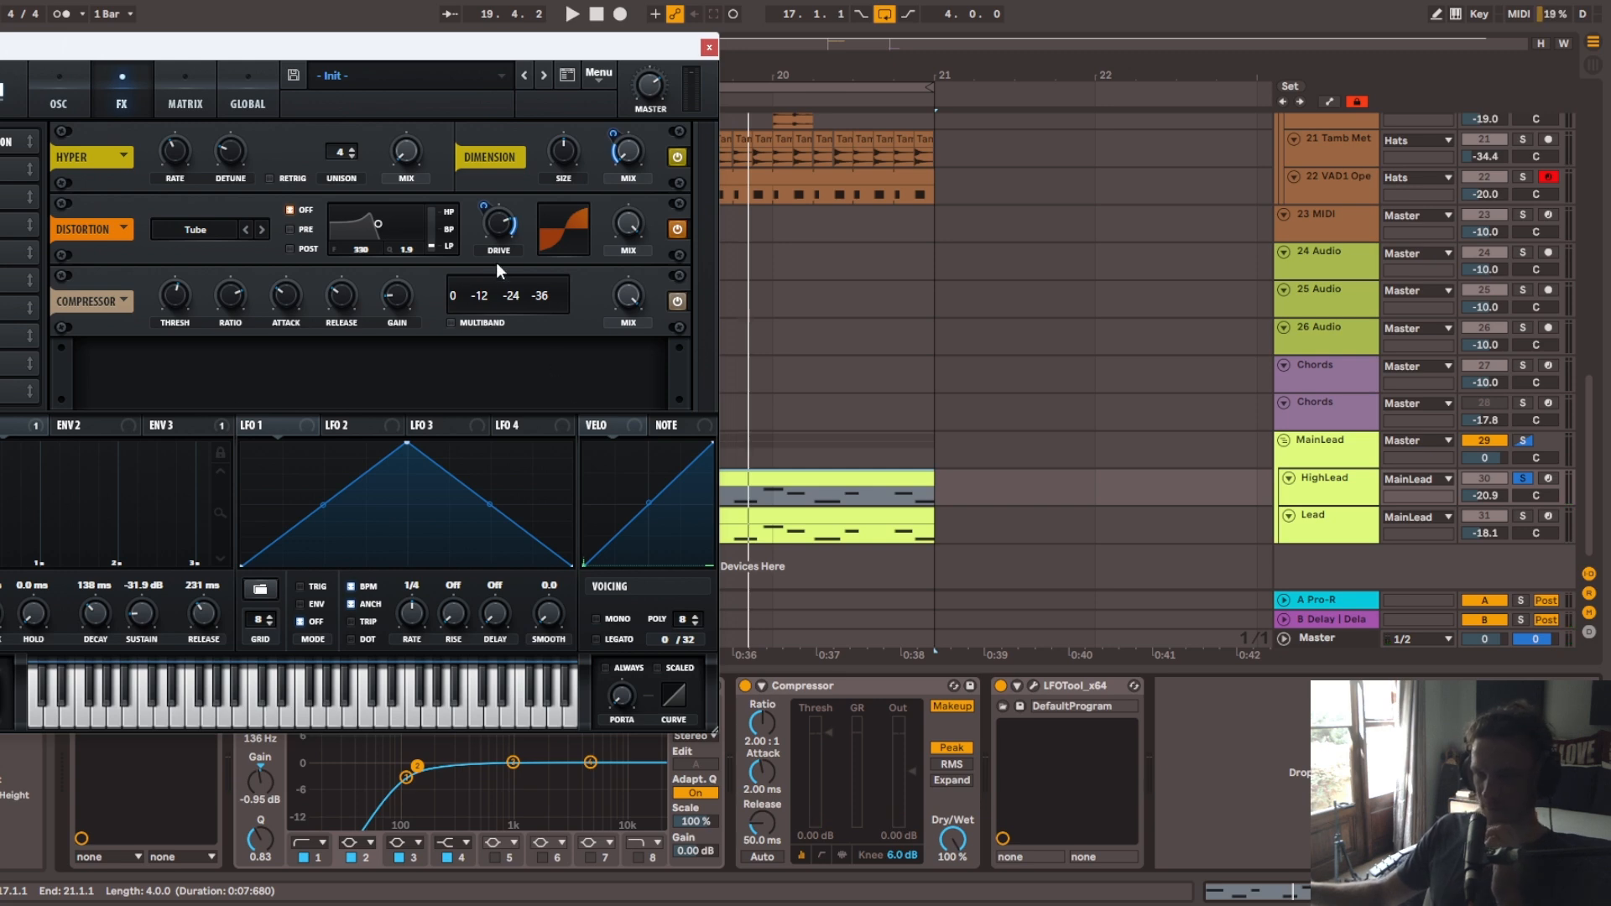
# Step: Recheck the HighLead's Serum oscillators and effects, then play the full loop unsoloed with the HighLead track selected
pyautogui.click(63, 105)
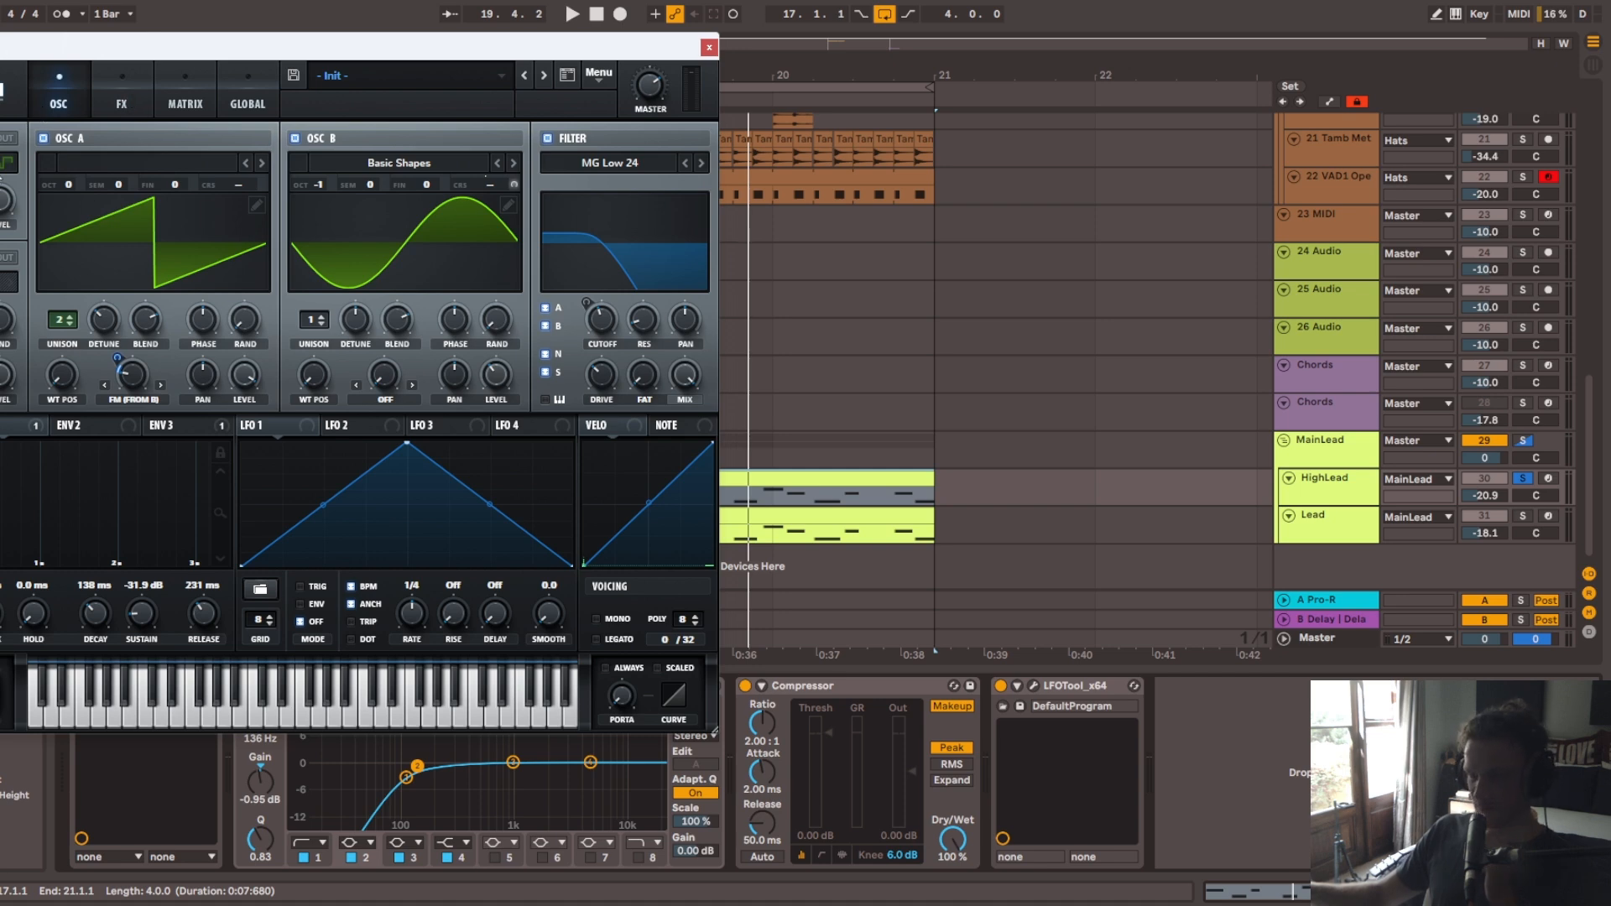
pyautogui.click(121, 104)
pyautogui.press('space')
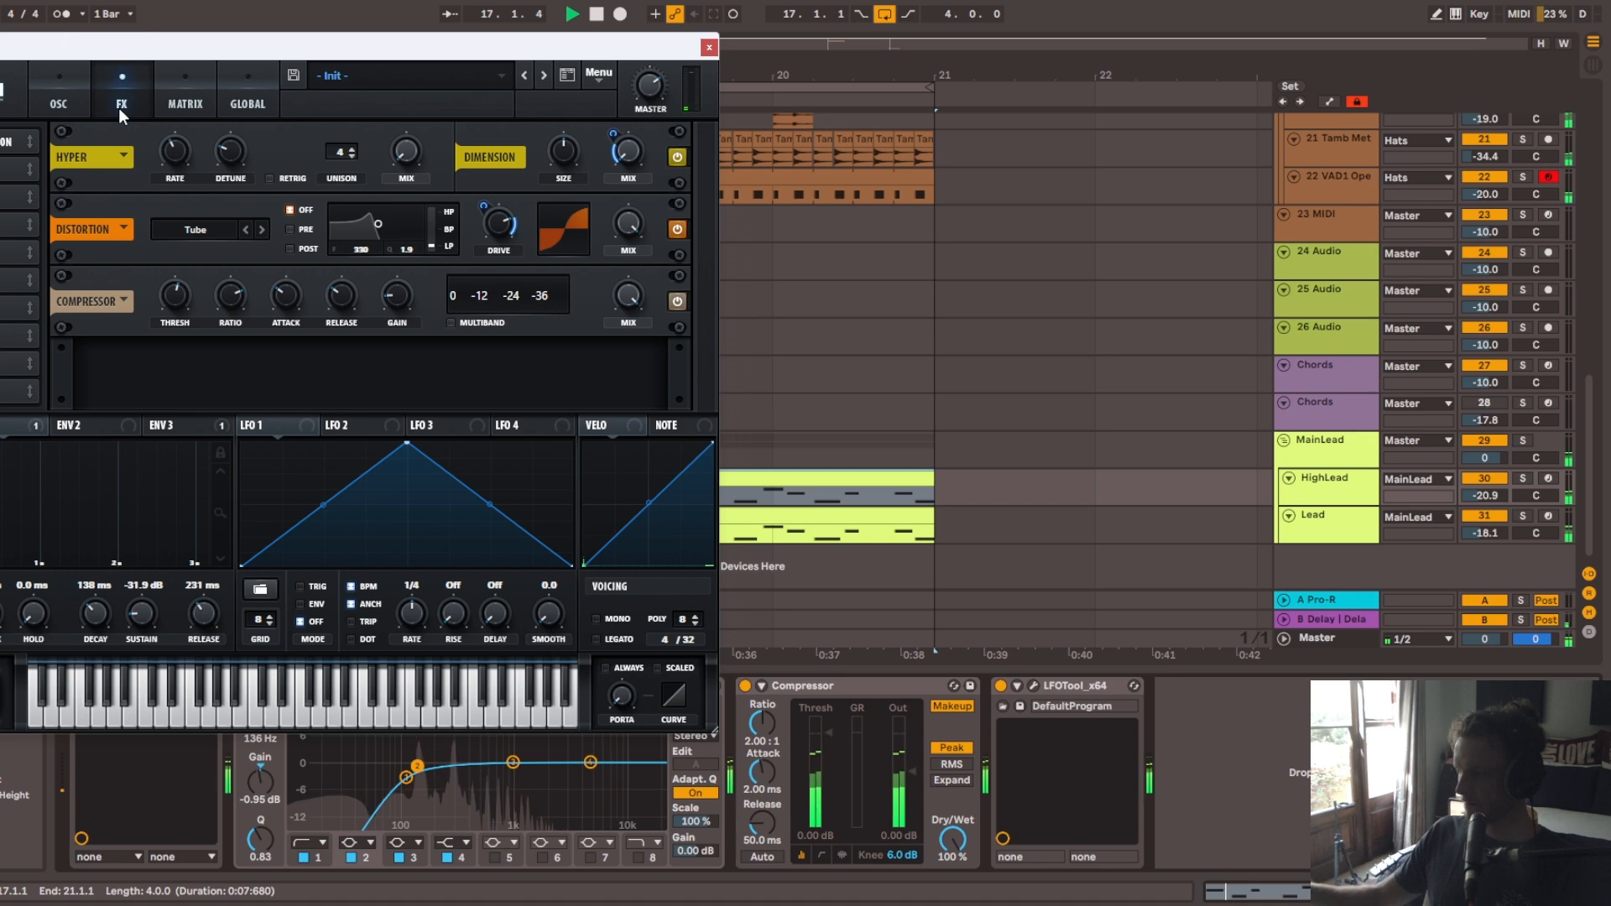
pyautogui.click(1351, 489)
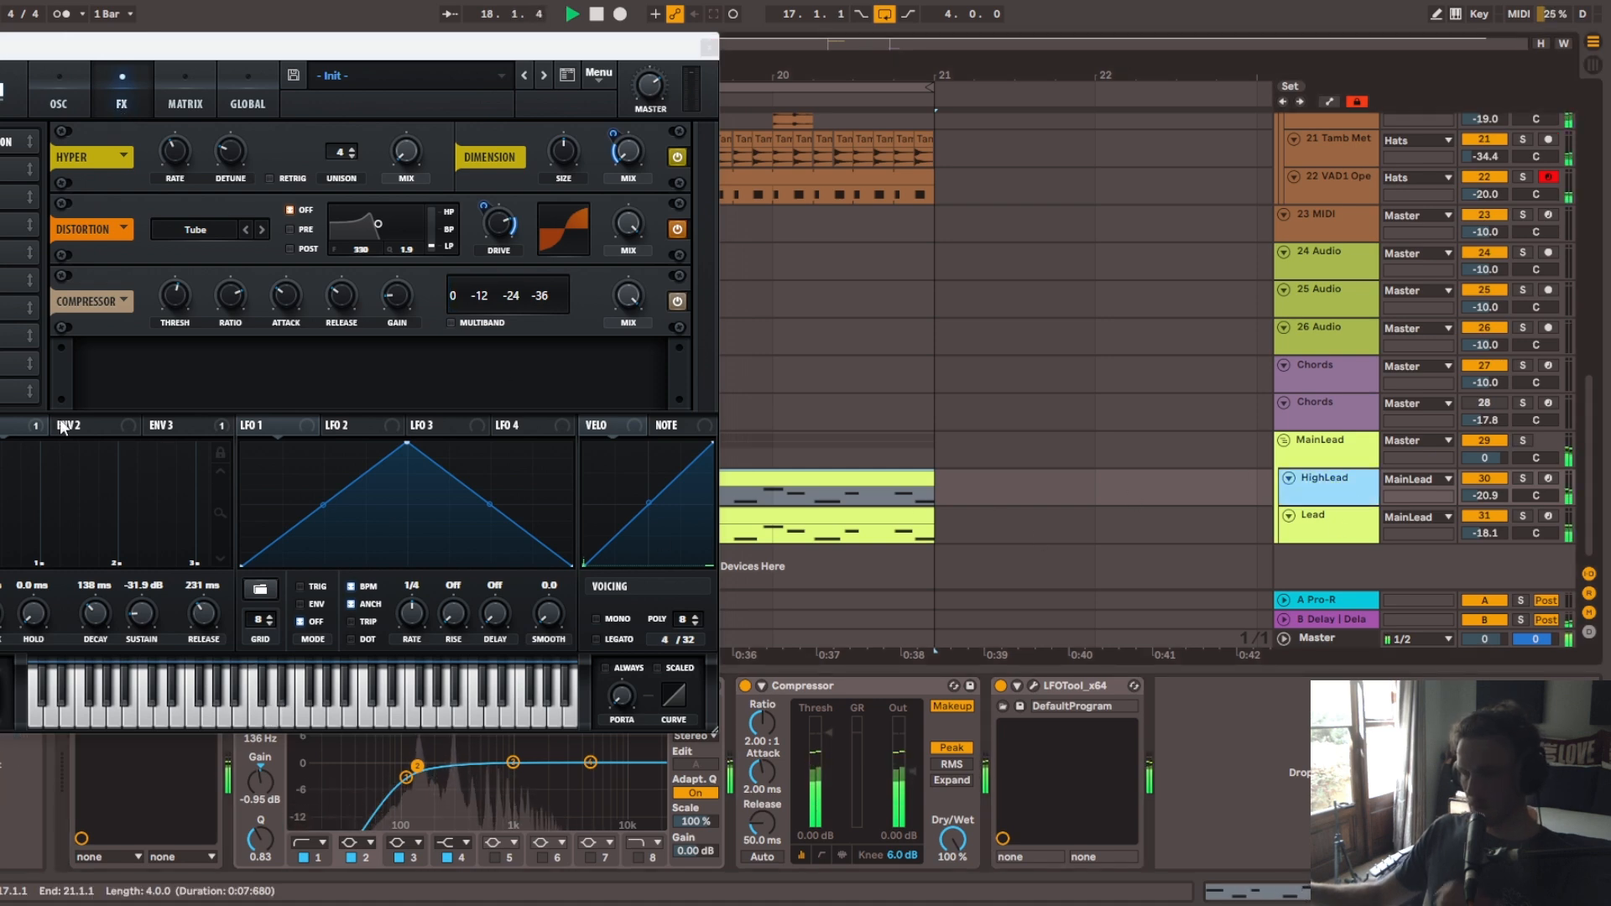
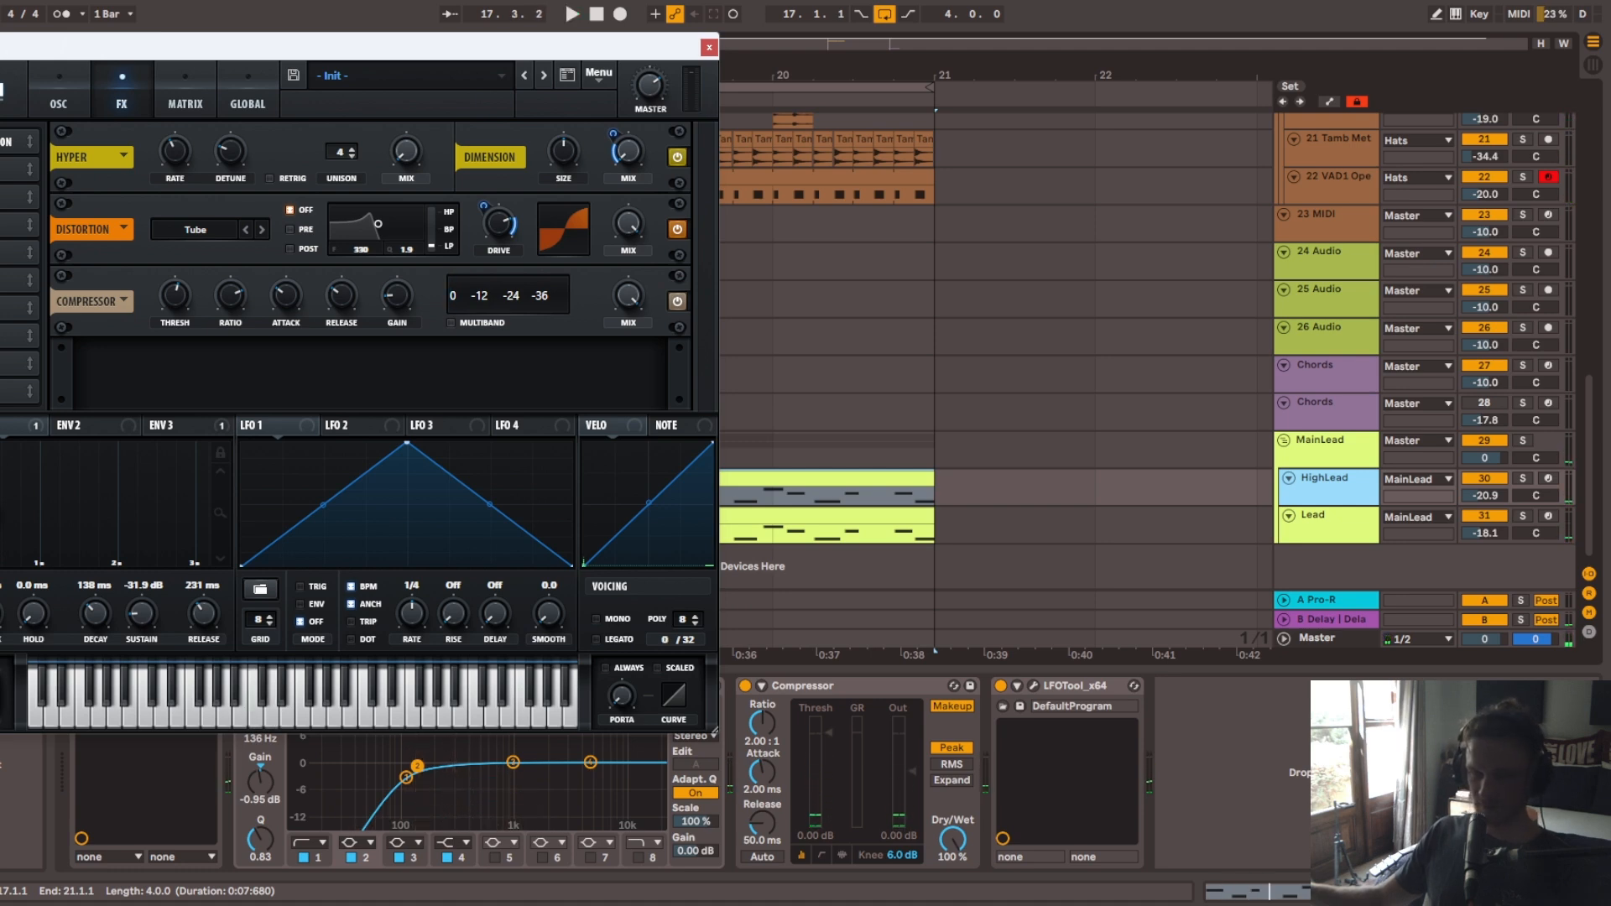
# Step: Compare the HighLead soloed with the full mix by toggling its solo while the loop plays
pyautogui.press('s')
pyautogui.press('space')
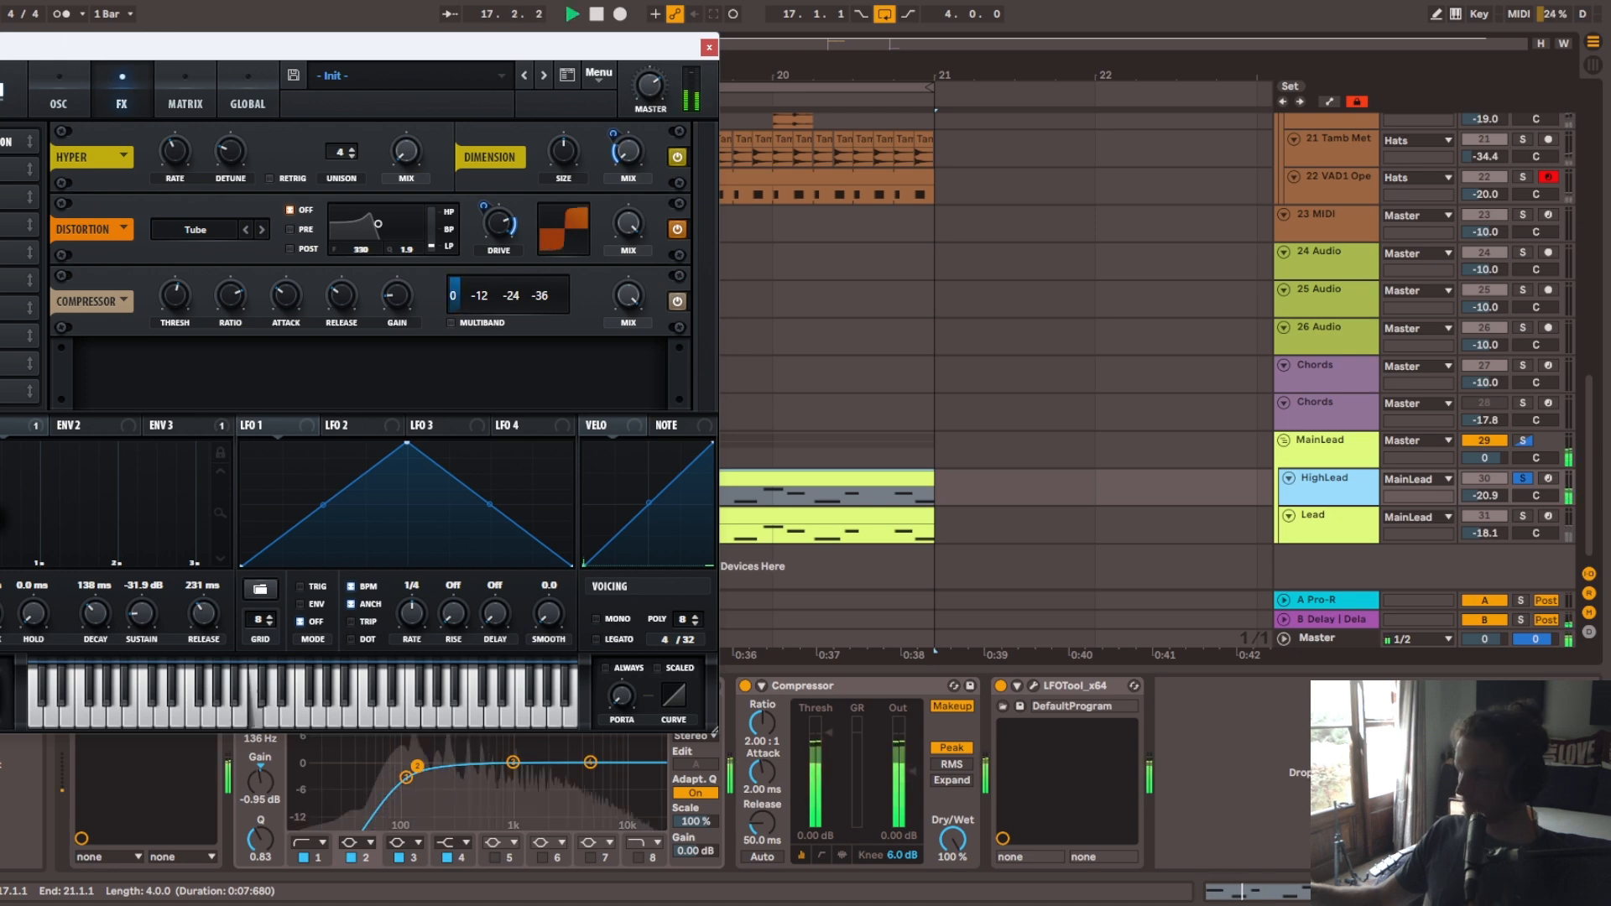
pyautogui.press('s')
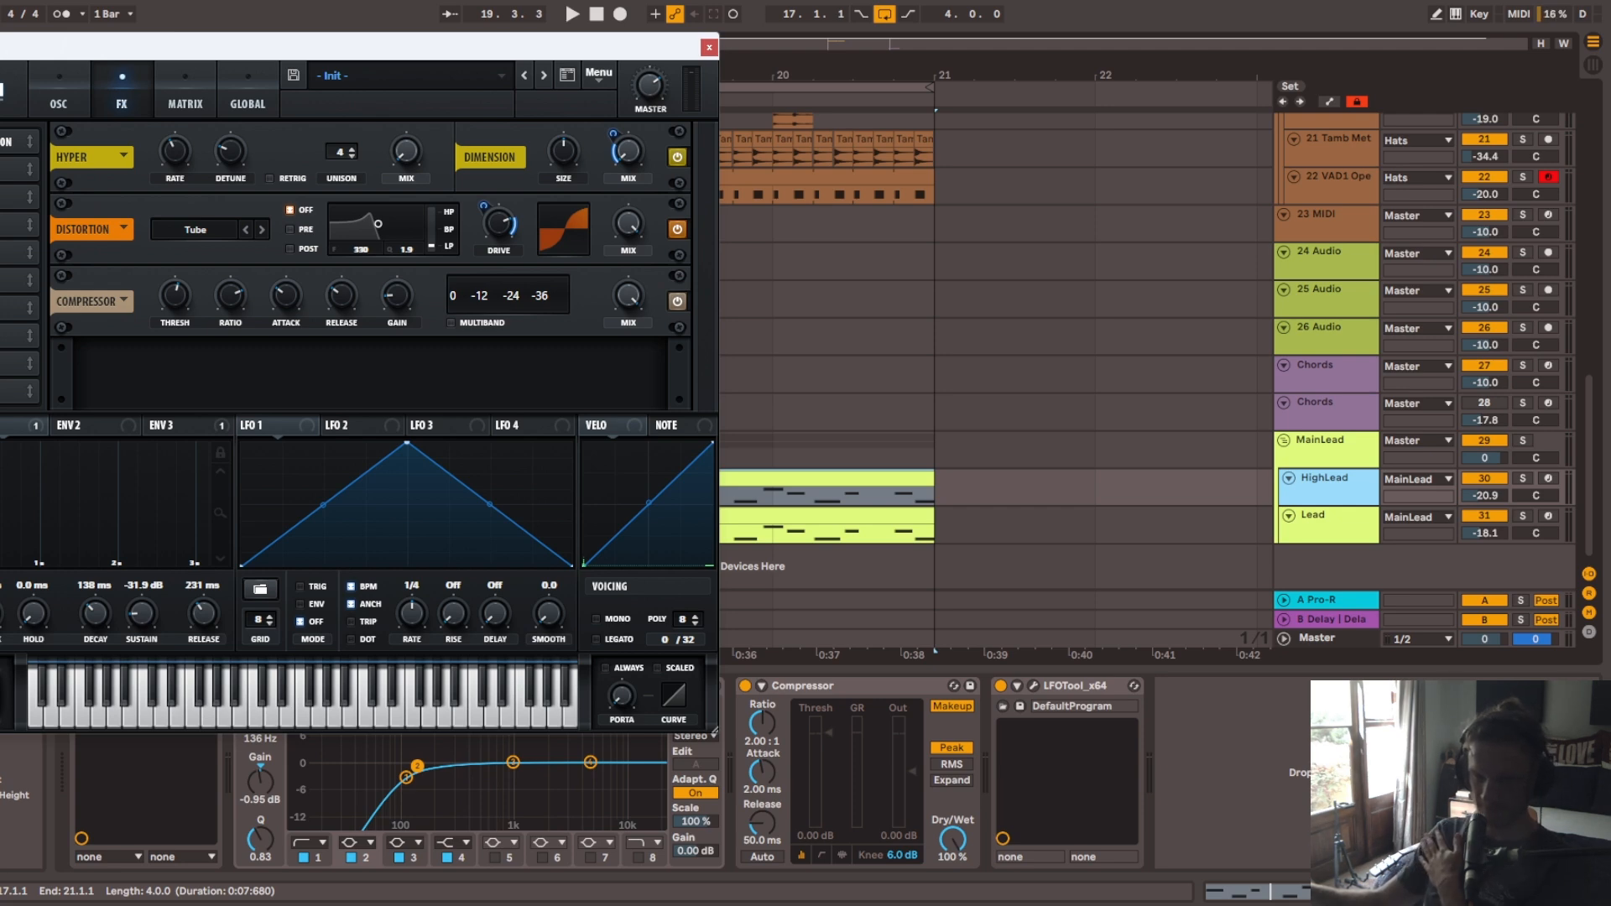
pyautogui.press('space')
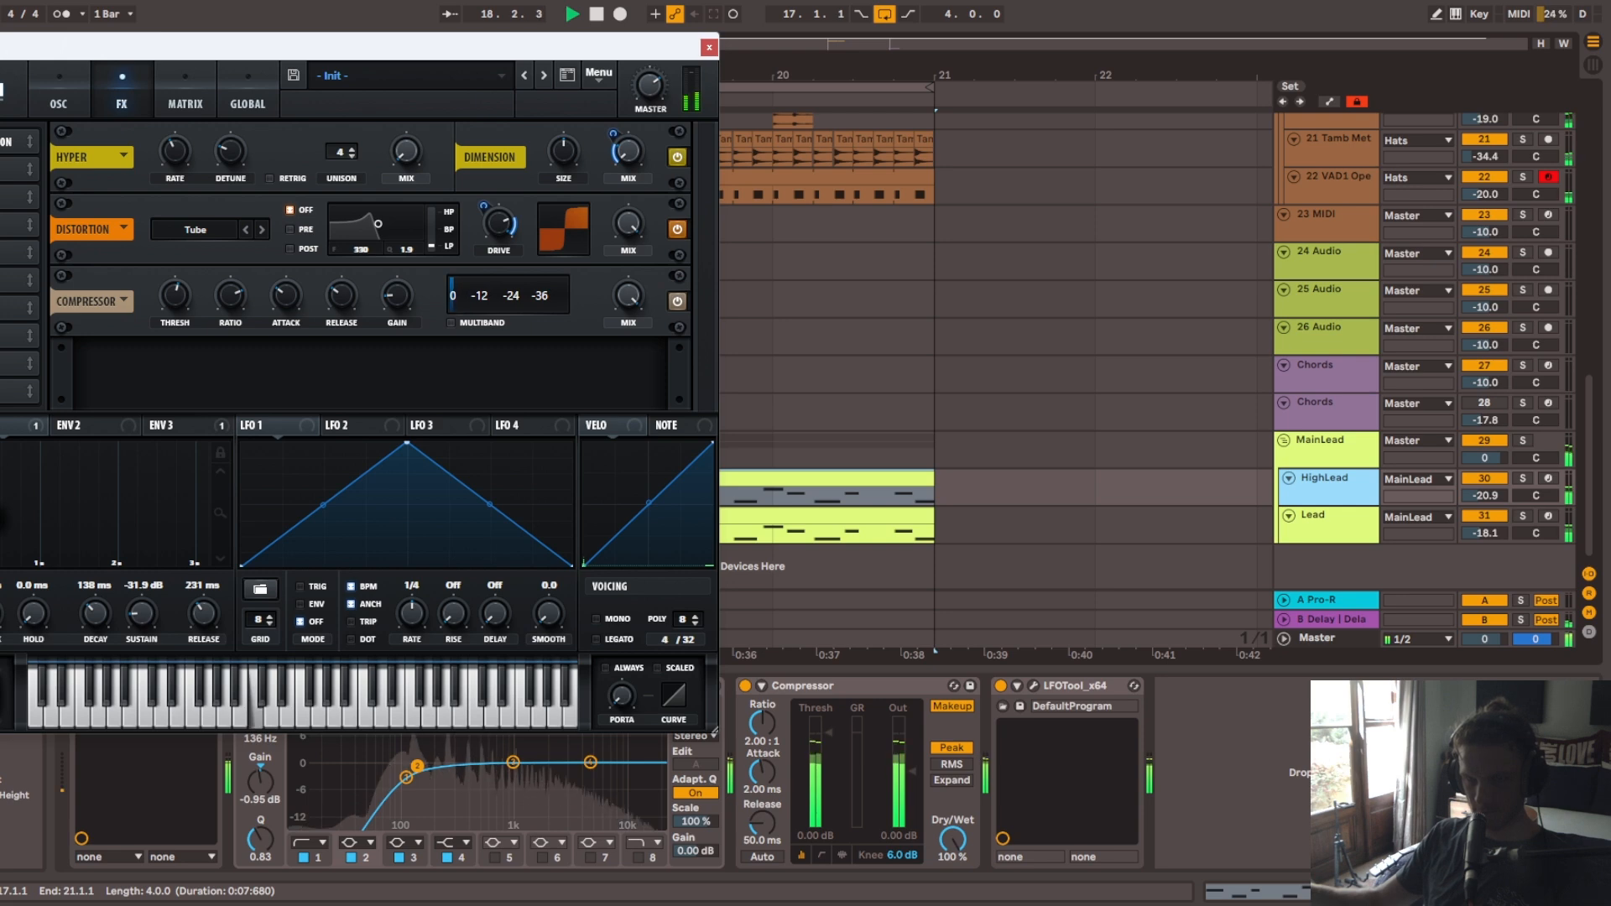
pyautogui.press('s')
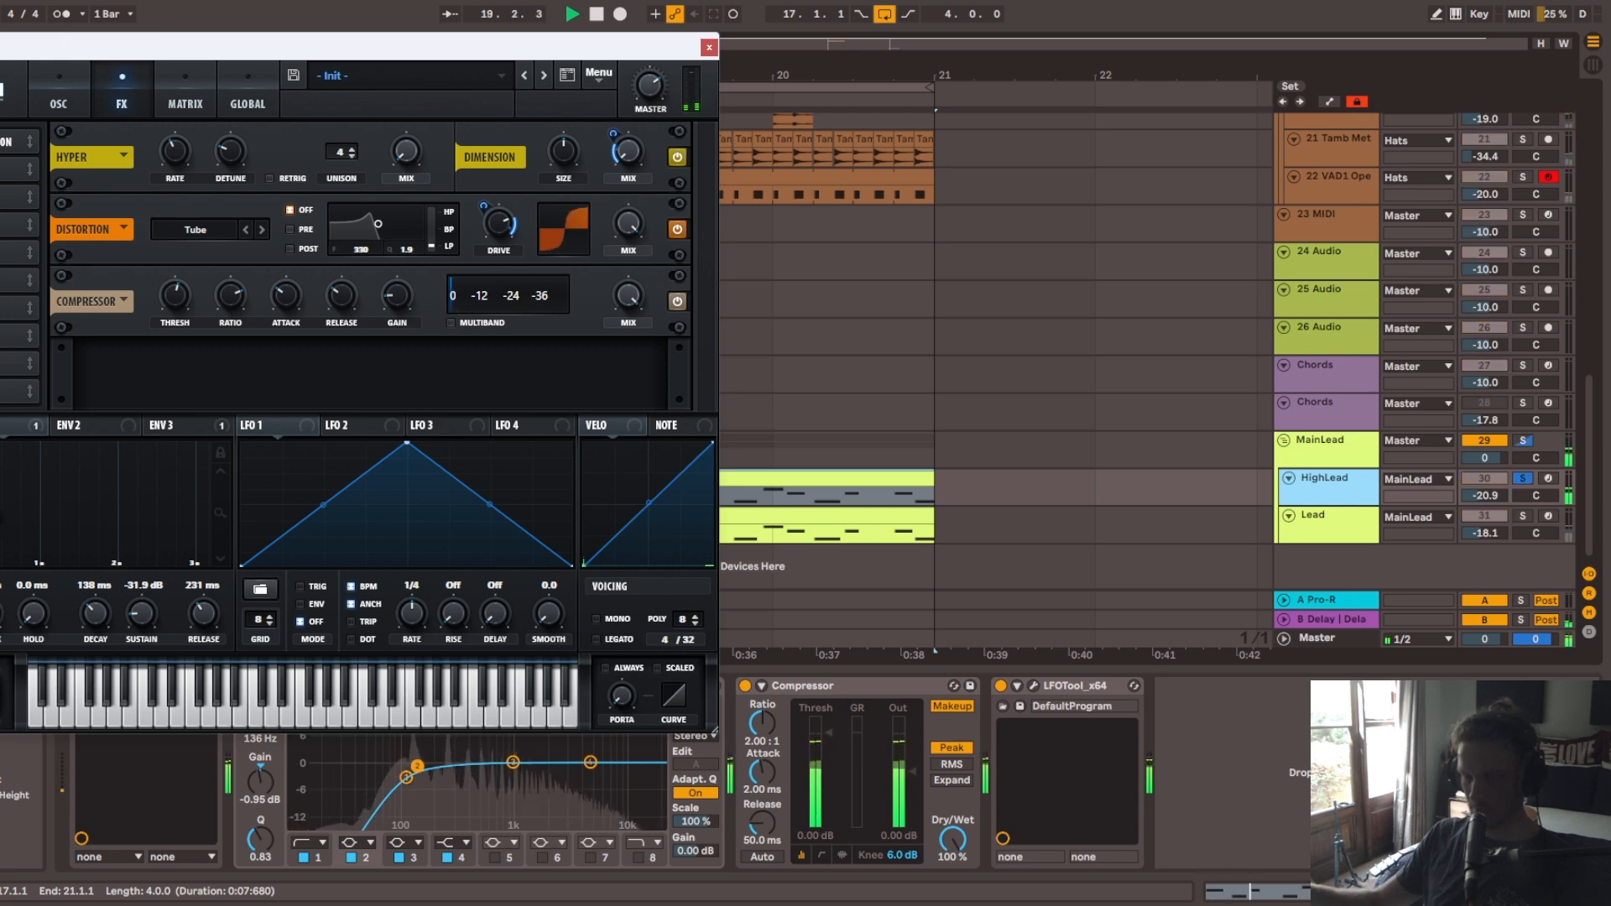
pyautogui.press('s')
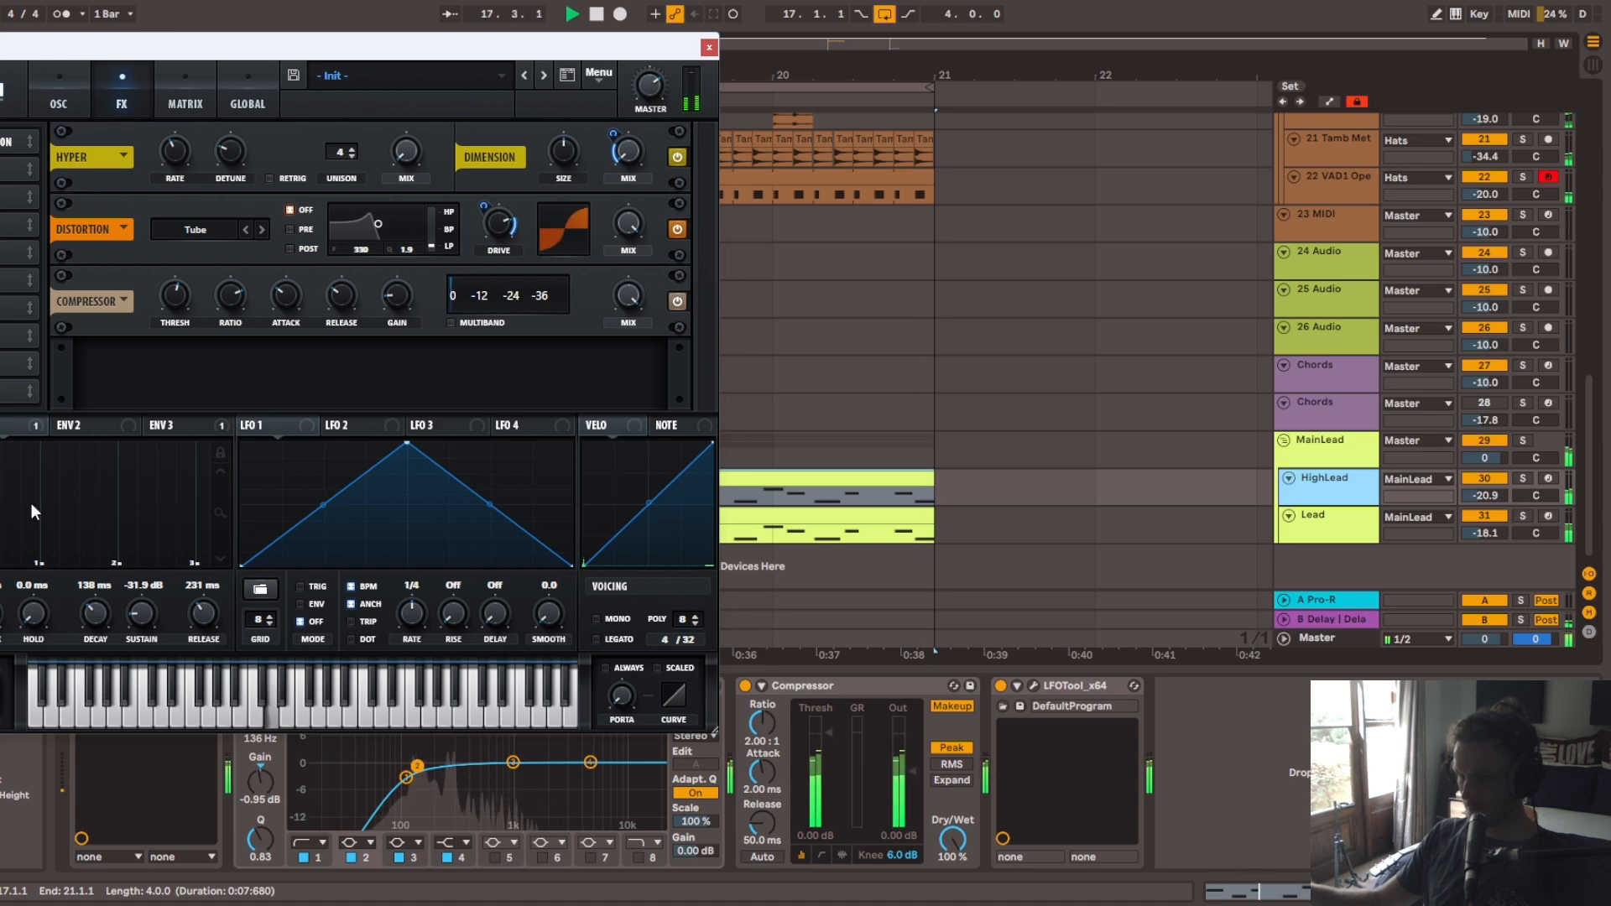
# Step: Close the HighLead's Serum, stop playback, and highlight the HighLead and Lead clips across bars 17 to 21
pyautogui.click(710, 49)
pyautogui.press('space')
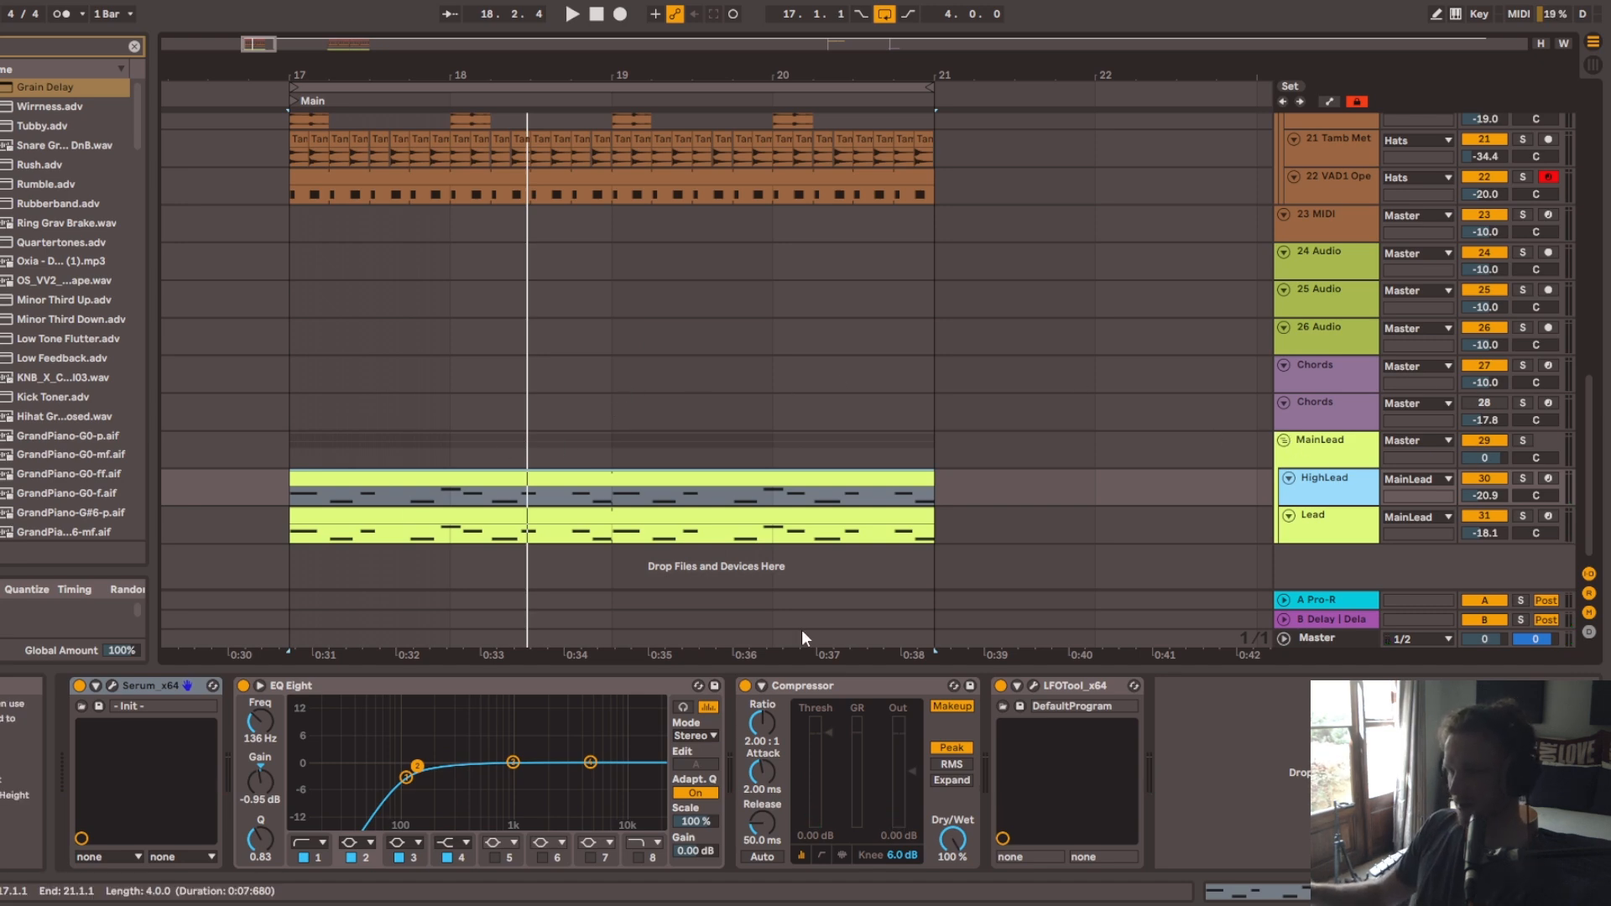
pyautogui.moveTo(293, 506); pyautogui.dragTo(901, 516)
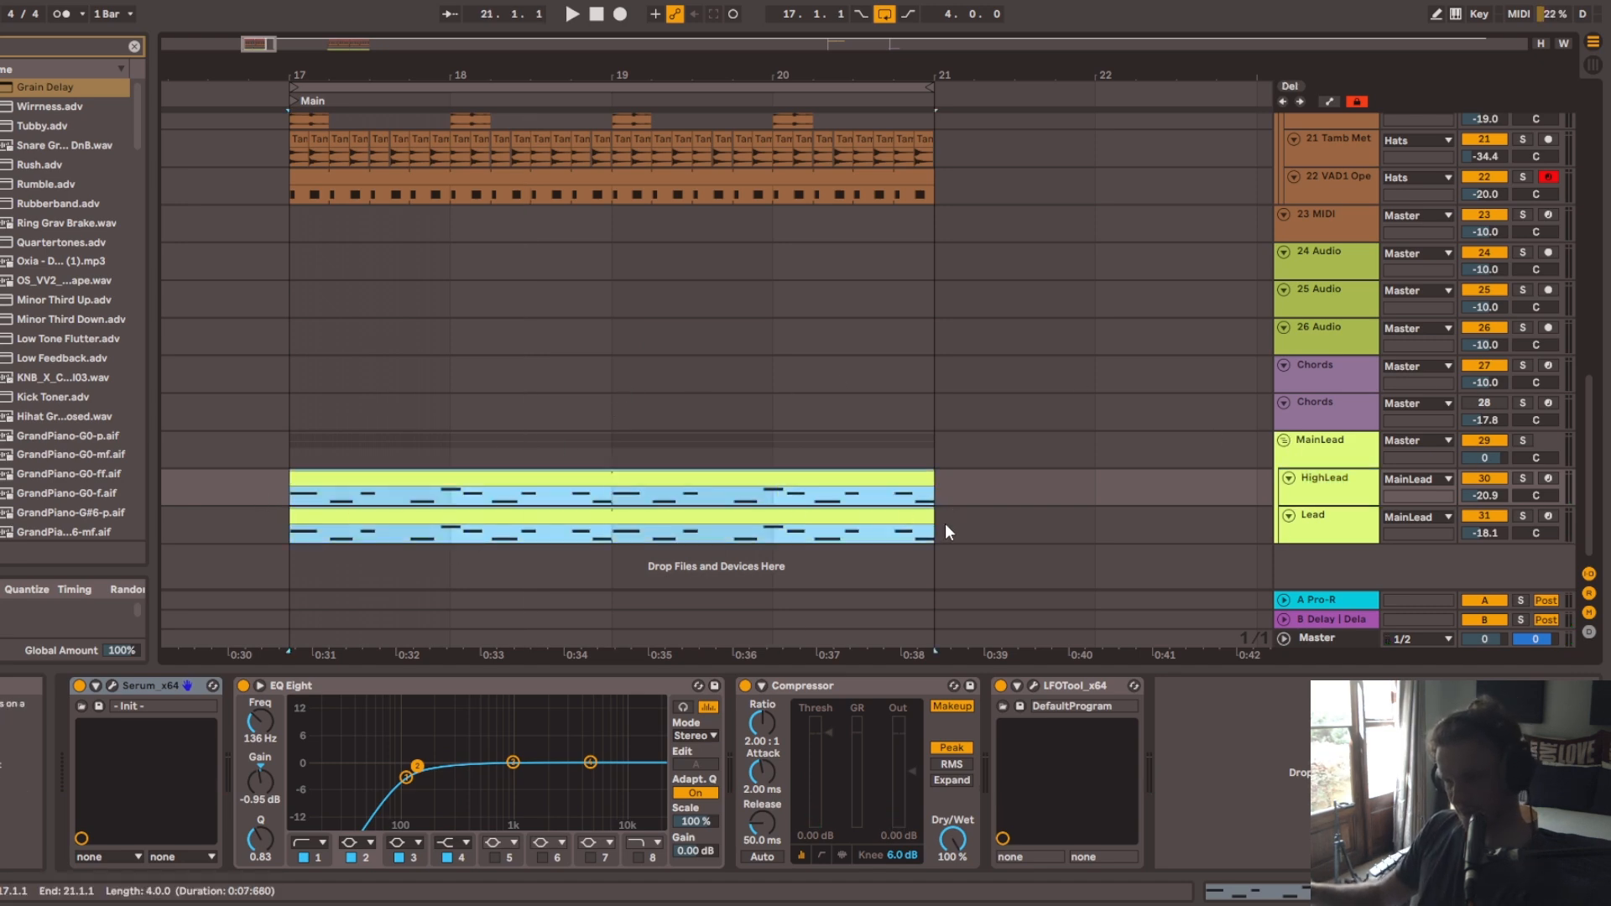
pyautogui.click(945, 495)
# Step: Play the full Main loop from bar 17 and review the track list and timeline from the Reference track down
pyautogui.moveTo(1596, 547); pyautogui.dragTo(1574, 241)
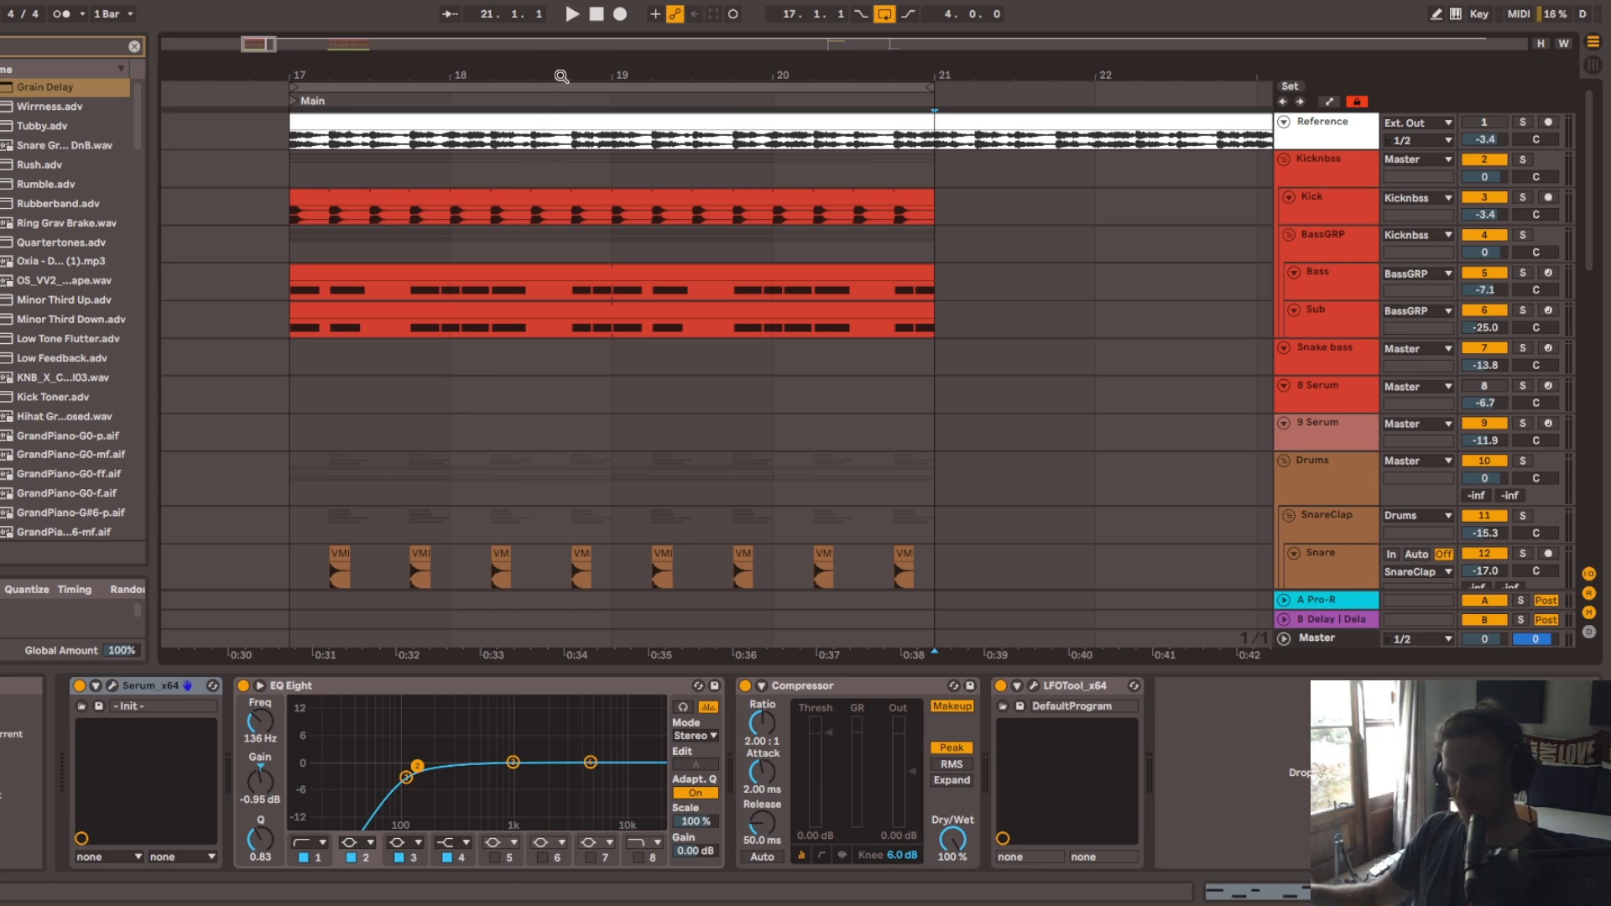
pyautogui.moveTo(543, 72); pyautogui.dragTo(547, 82)
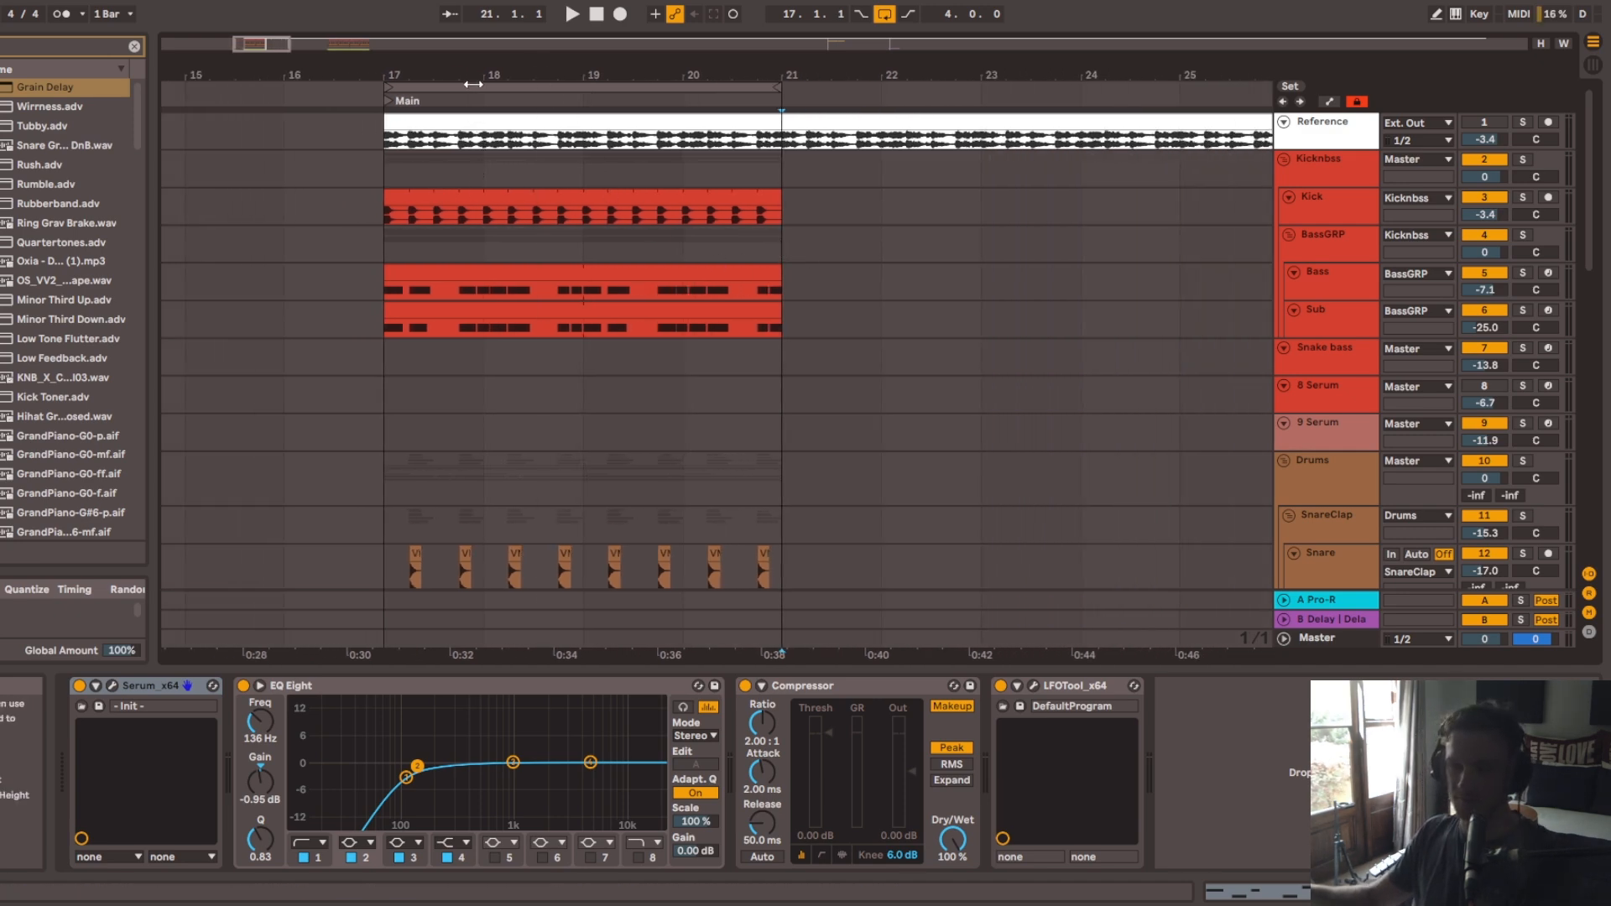
pyautogui.moveTo(465, 75); pyautogui.dragTo(464, 52)
pyautogui.press('space')
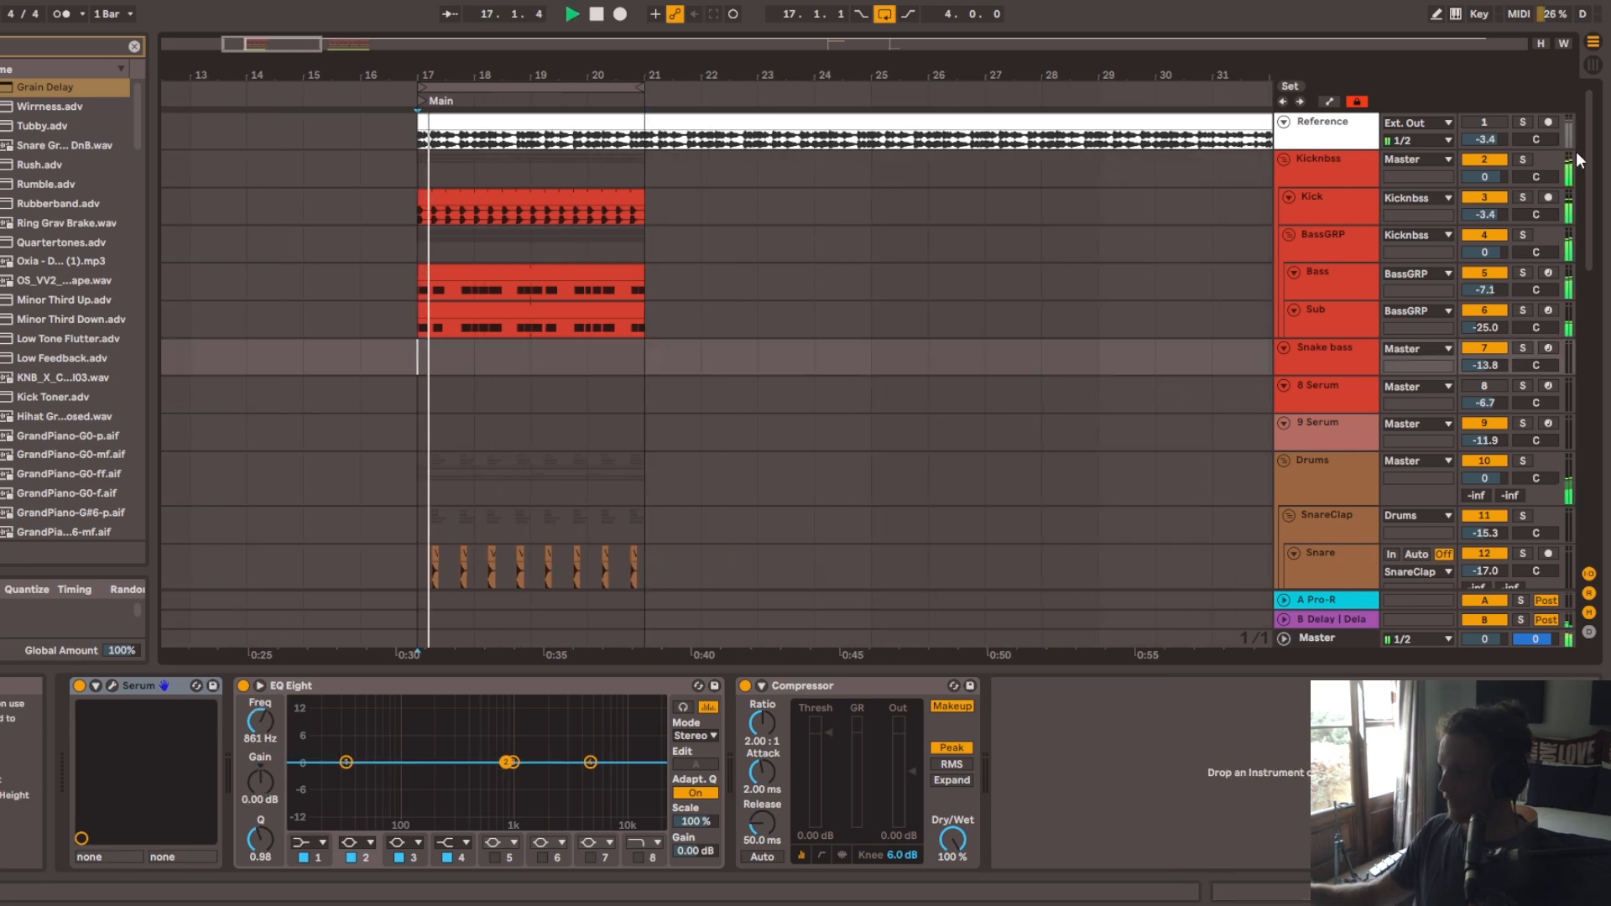
pyautogui.moveTo(1593, 186); pyautogui.dragTo(1596, 417)
pyautogui.scroll(10, 1596, 418)
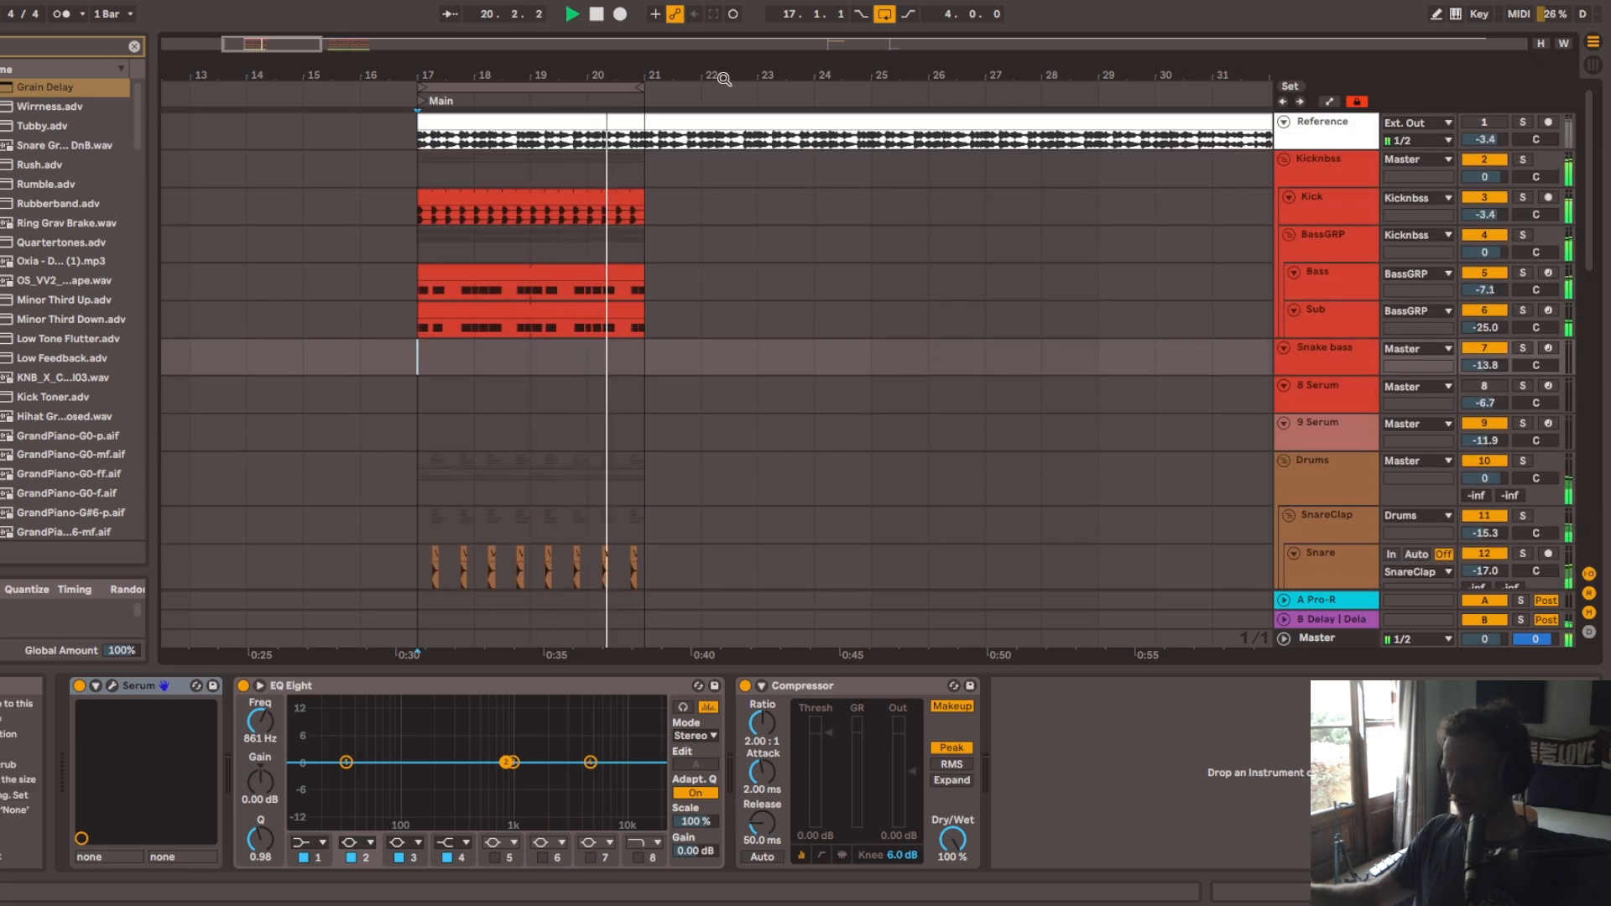
pyautogui.moveTo(598, 66); pyautogui.dragTo(596, 73)
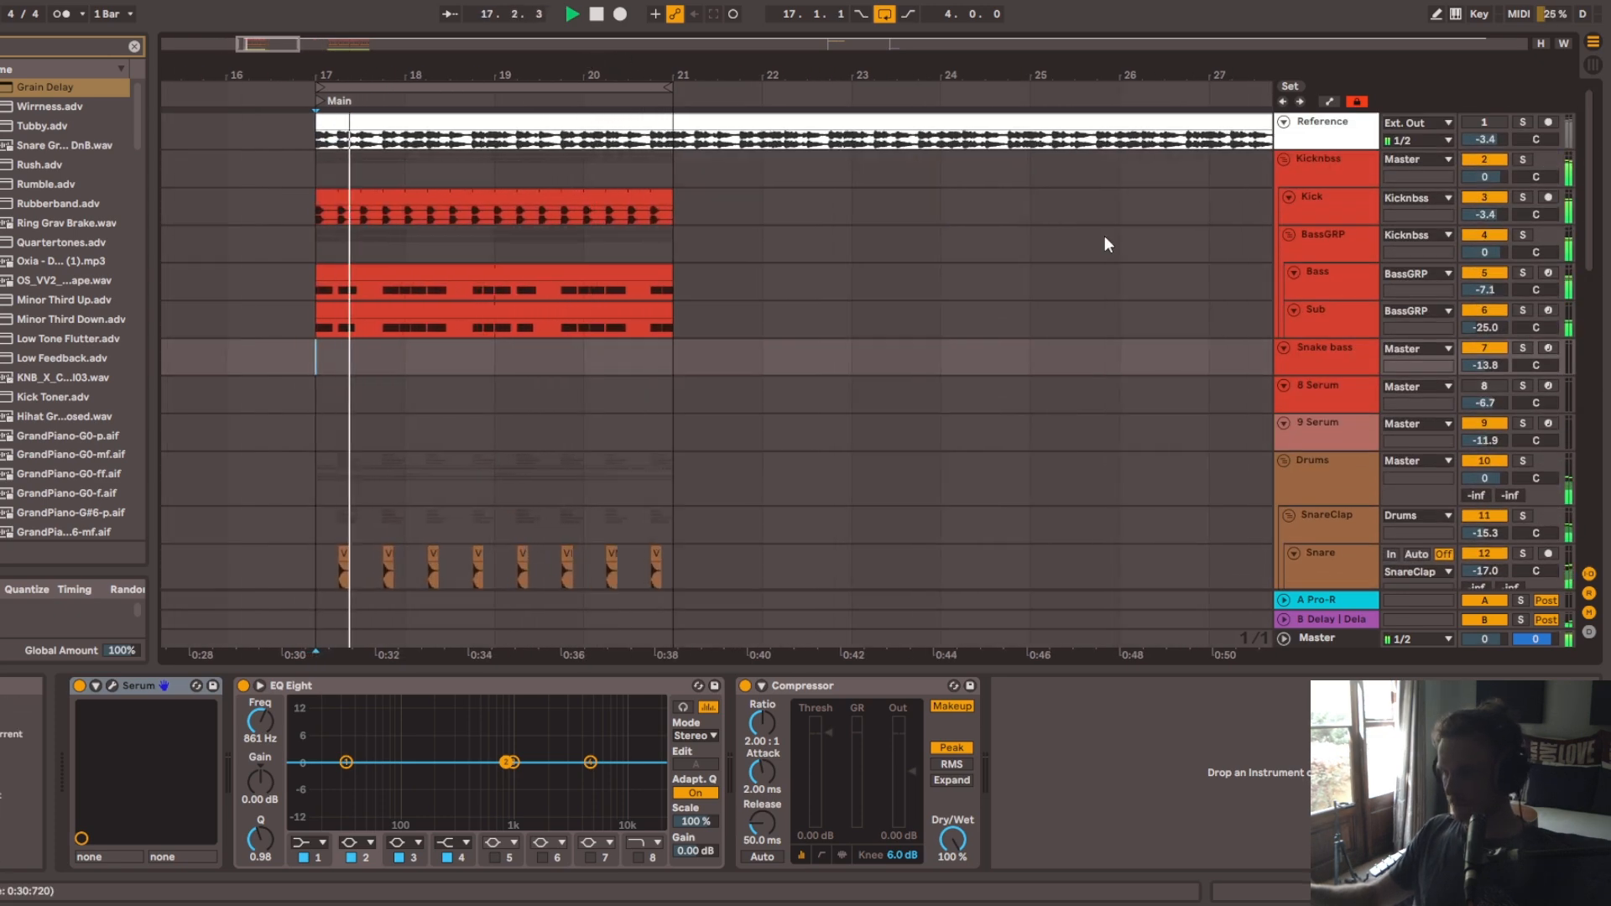
# Step: Open Saturn 2 on the soloed BassGRP track and play the loop with its middle band soloed
pyautogui.click(1303, 256)
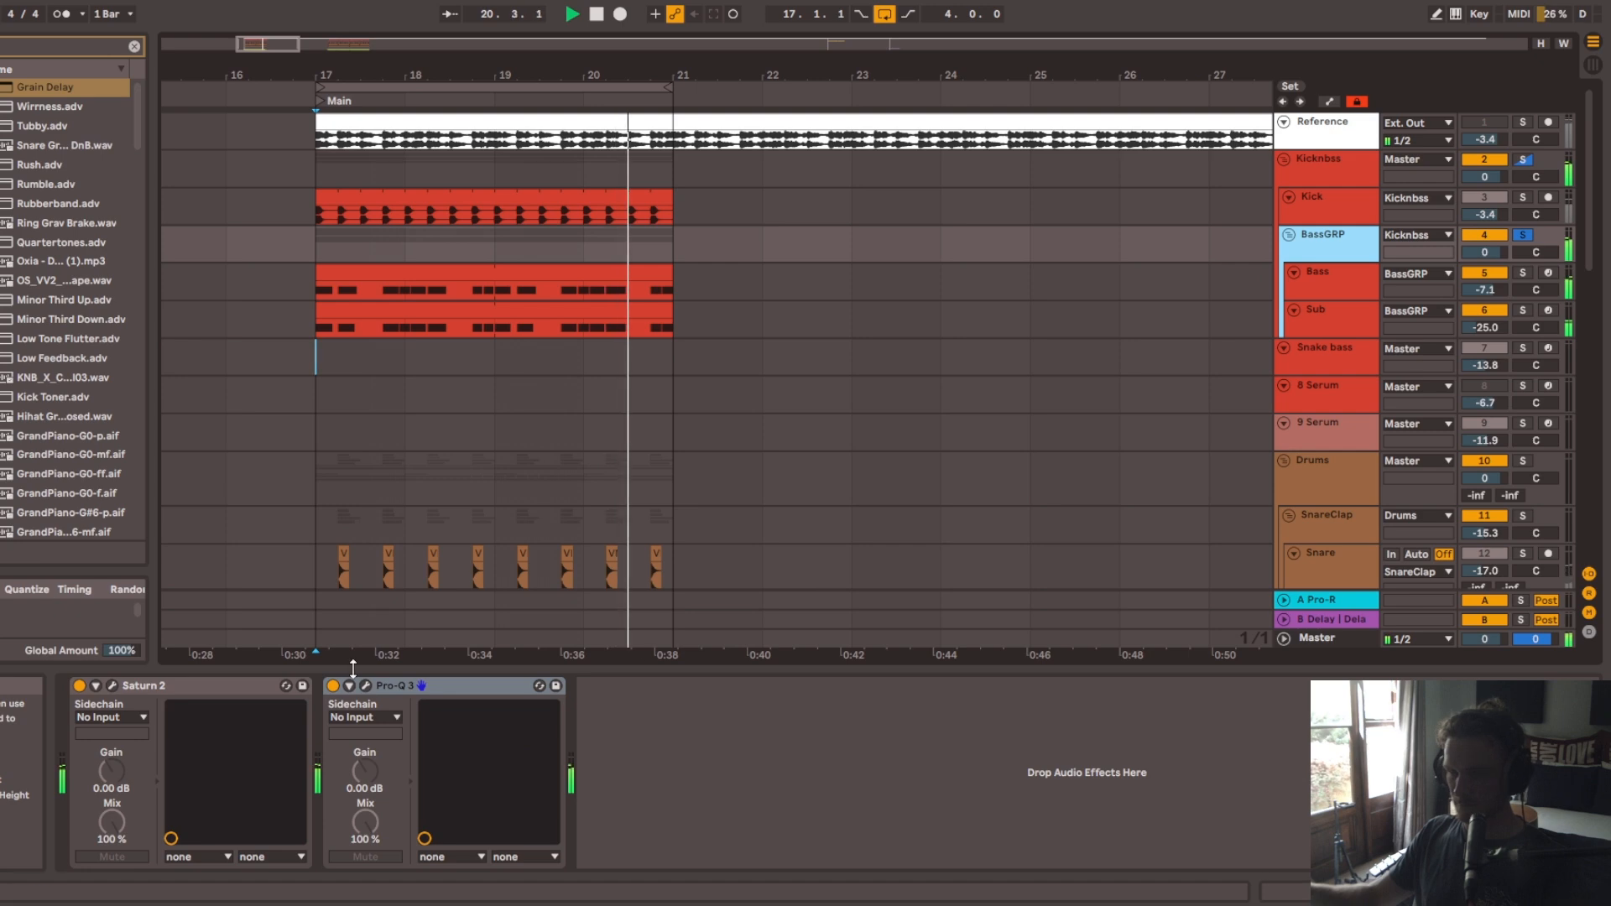
pyautogui.press('space')
pyautogui.click(113, 686)
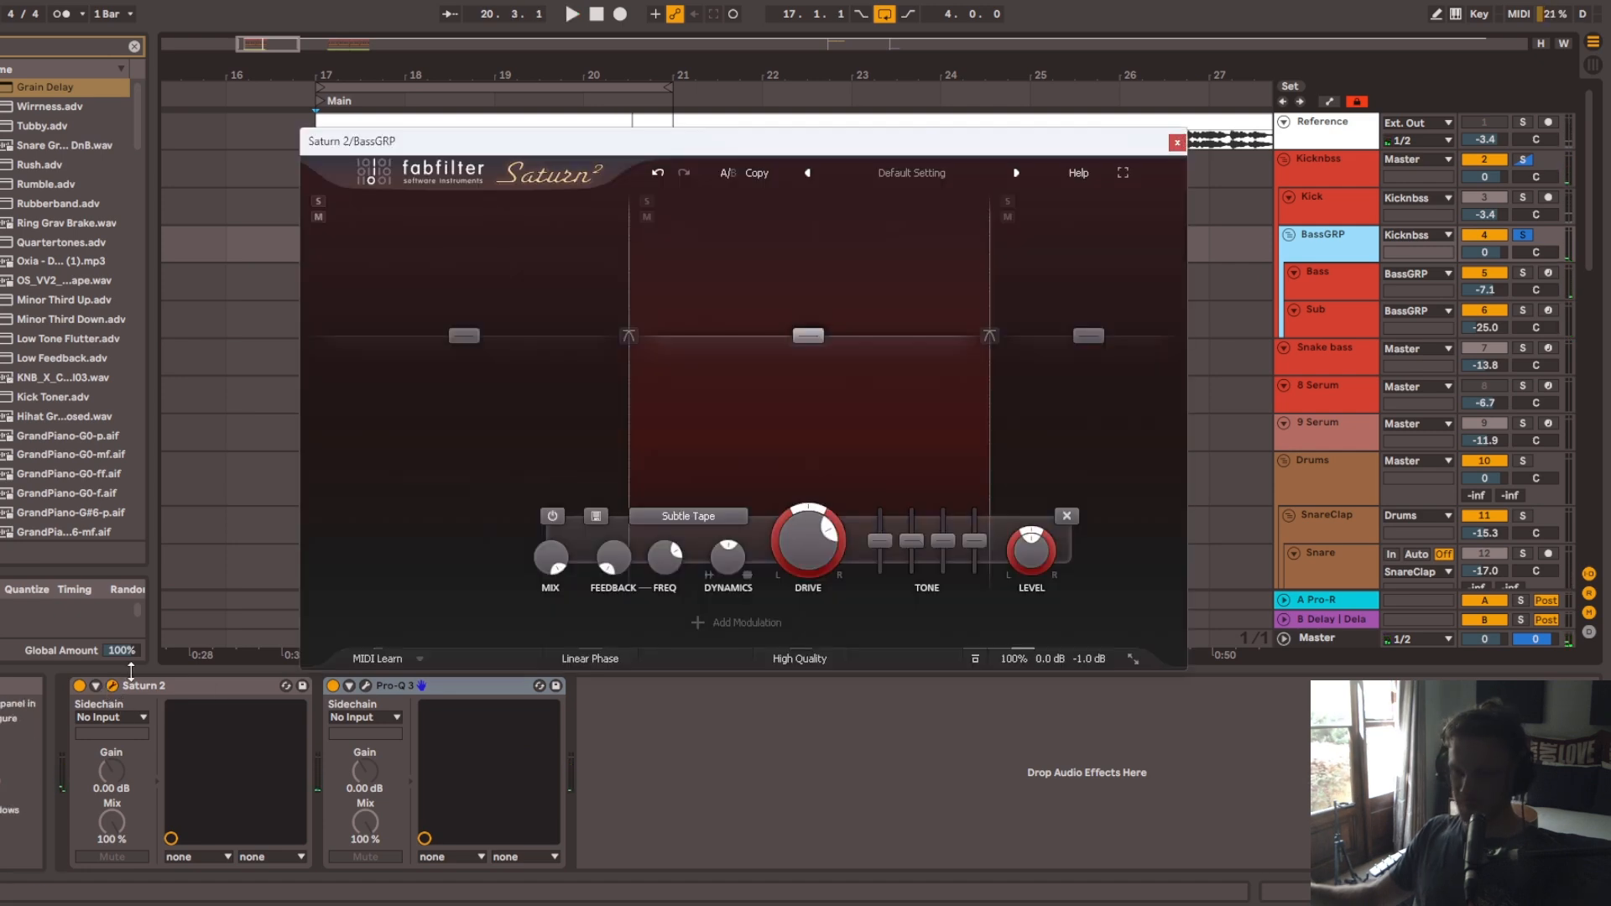
pyautogui.press('space')
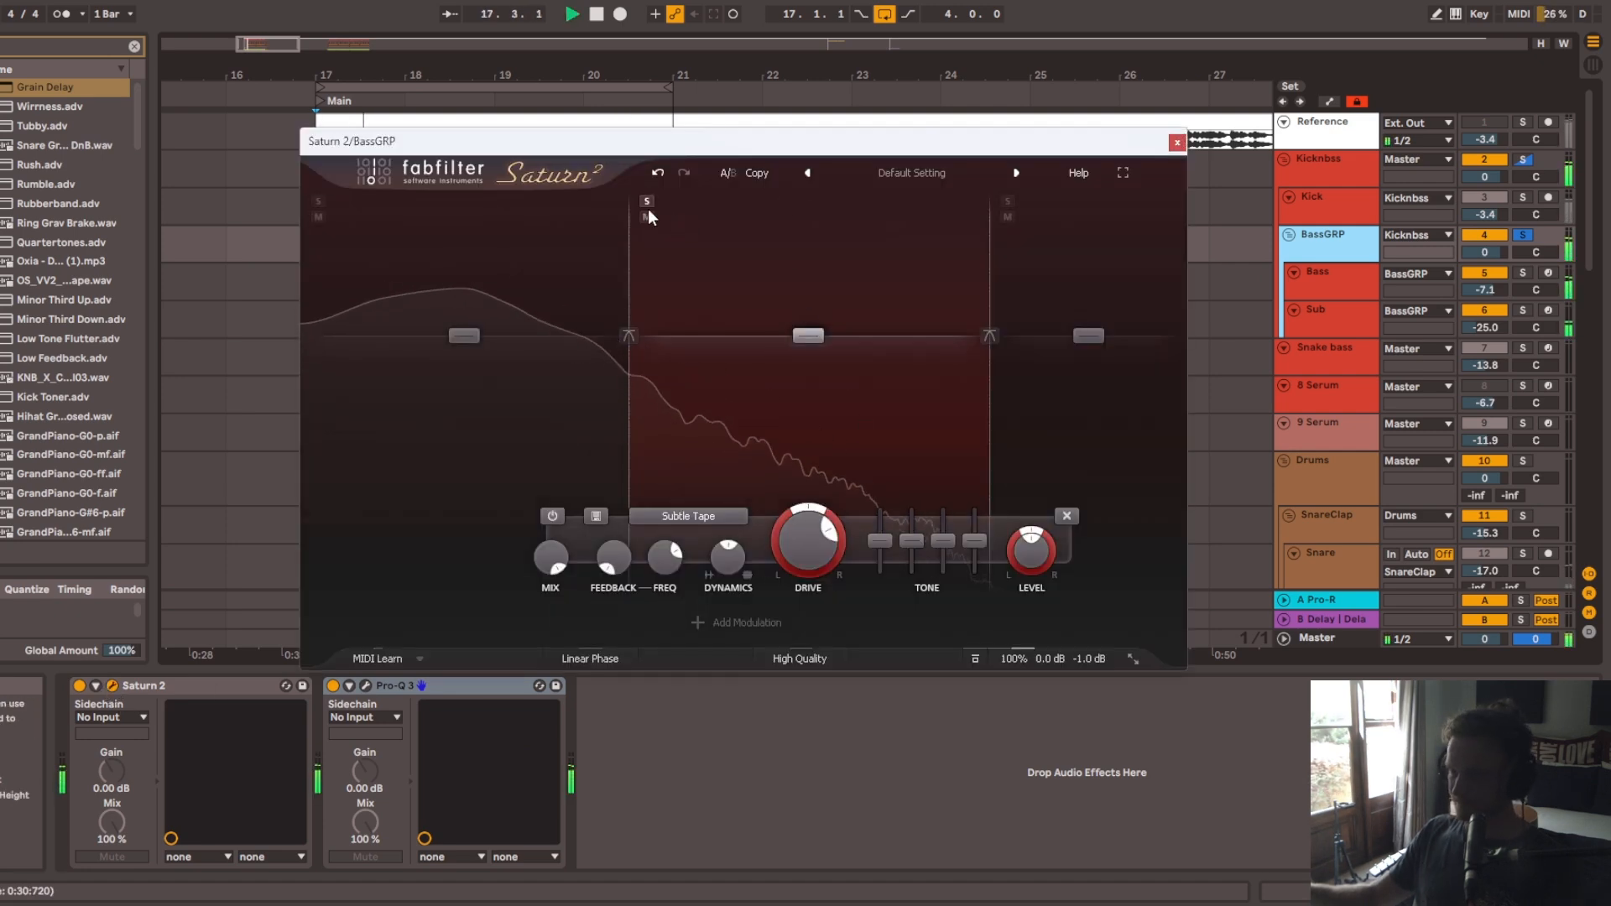
pyautogui.click(647, 202)
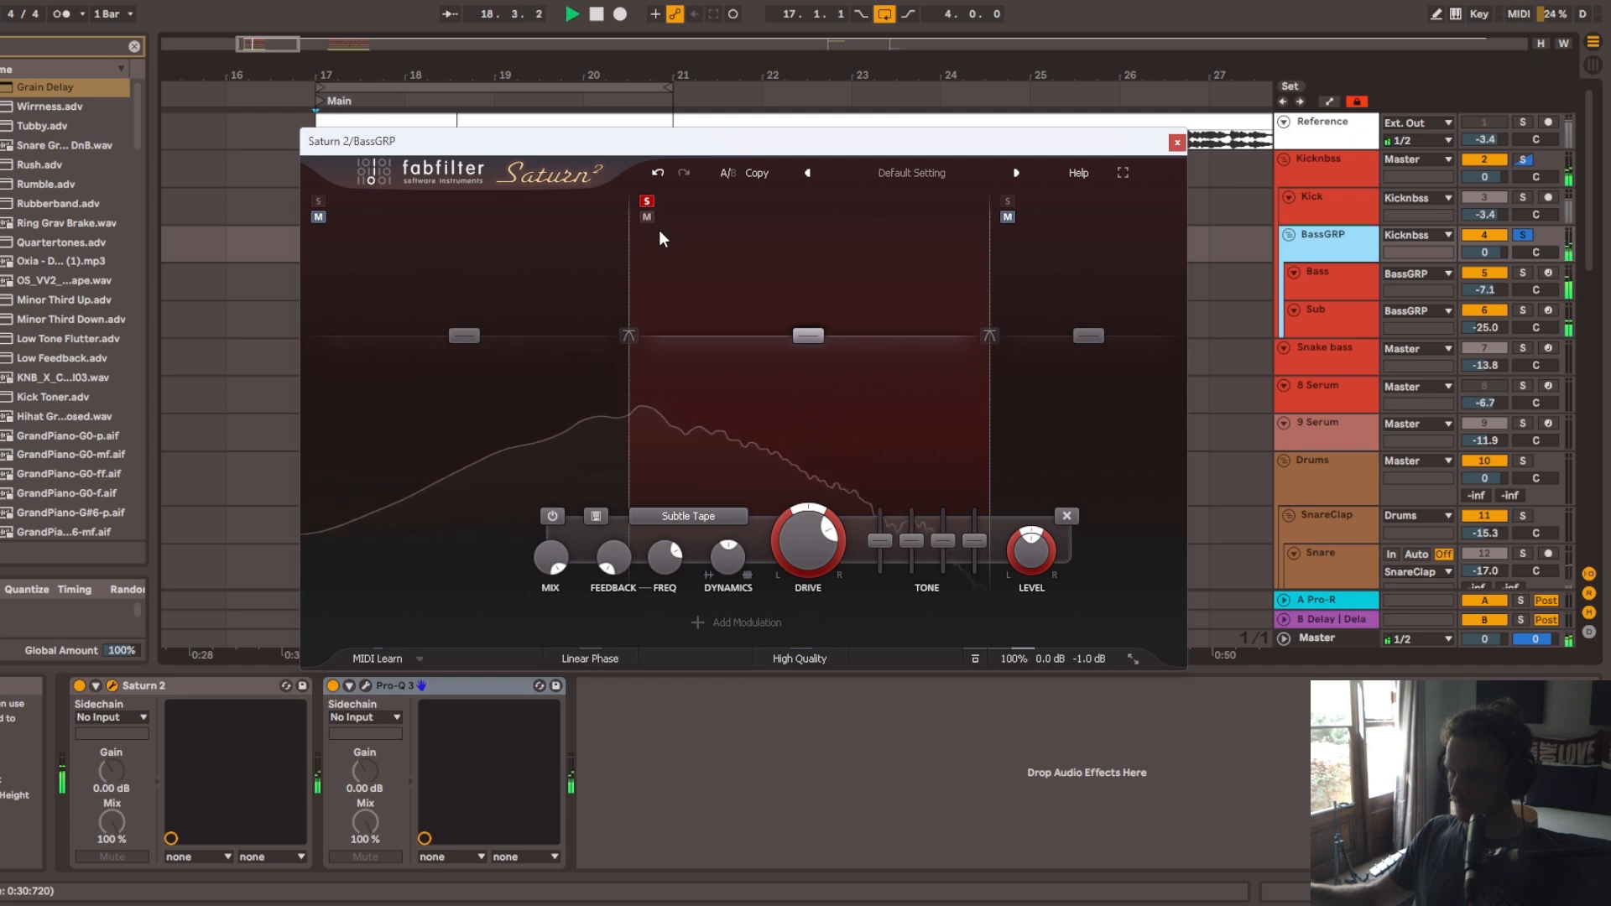
pyautogui.press('space')
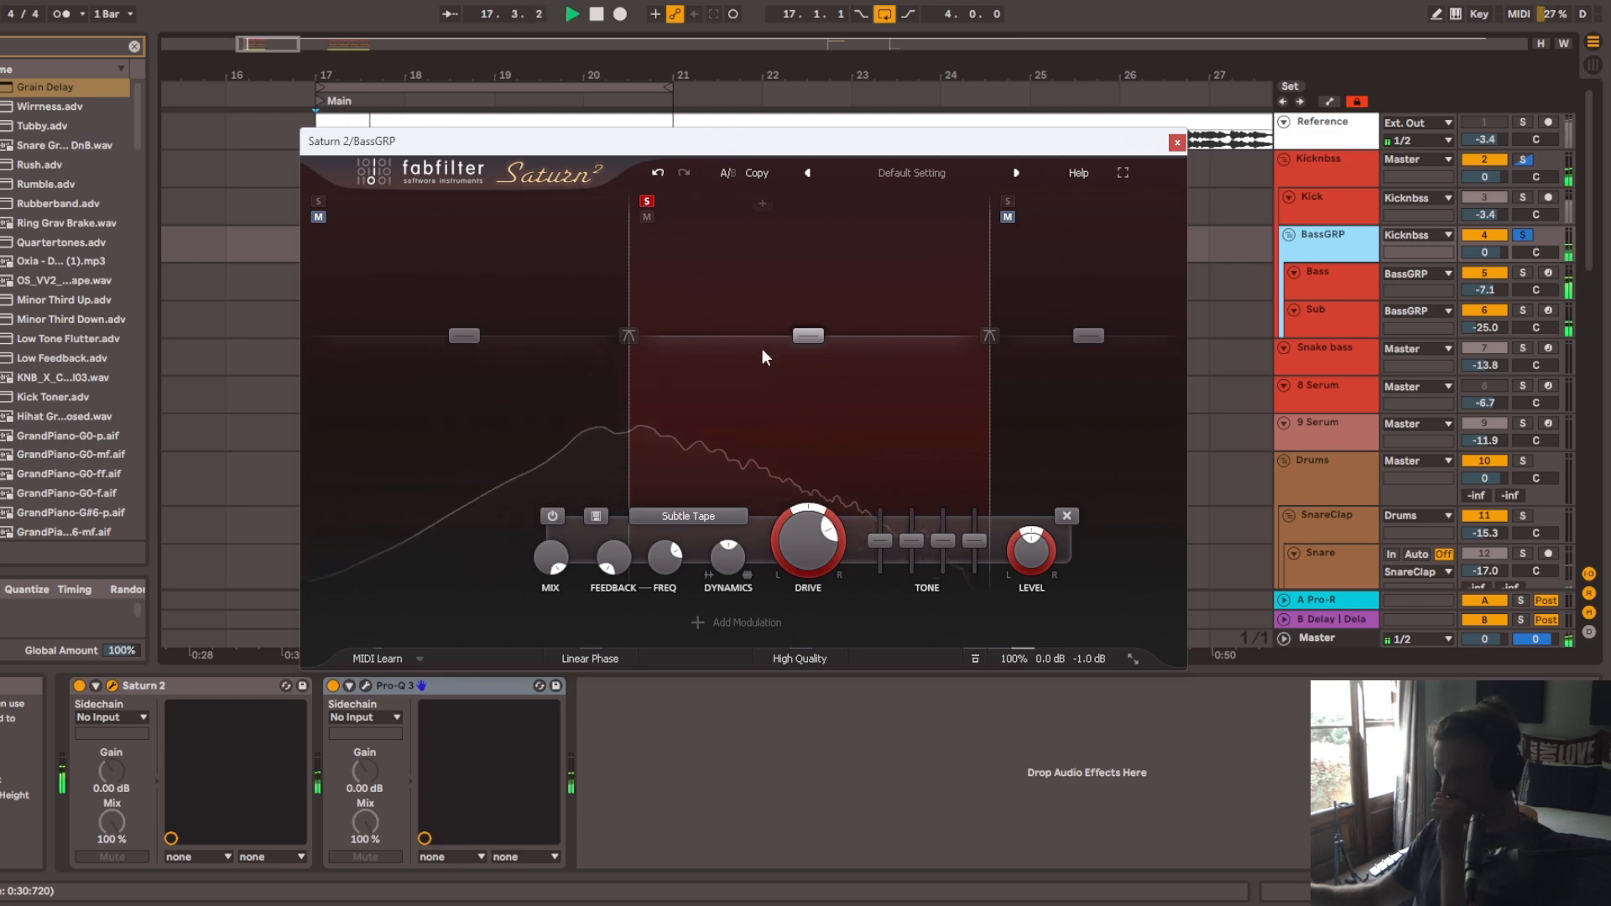
pyautogui.press('space')
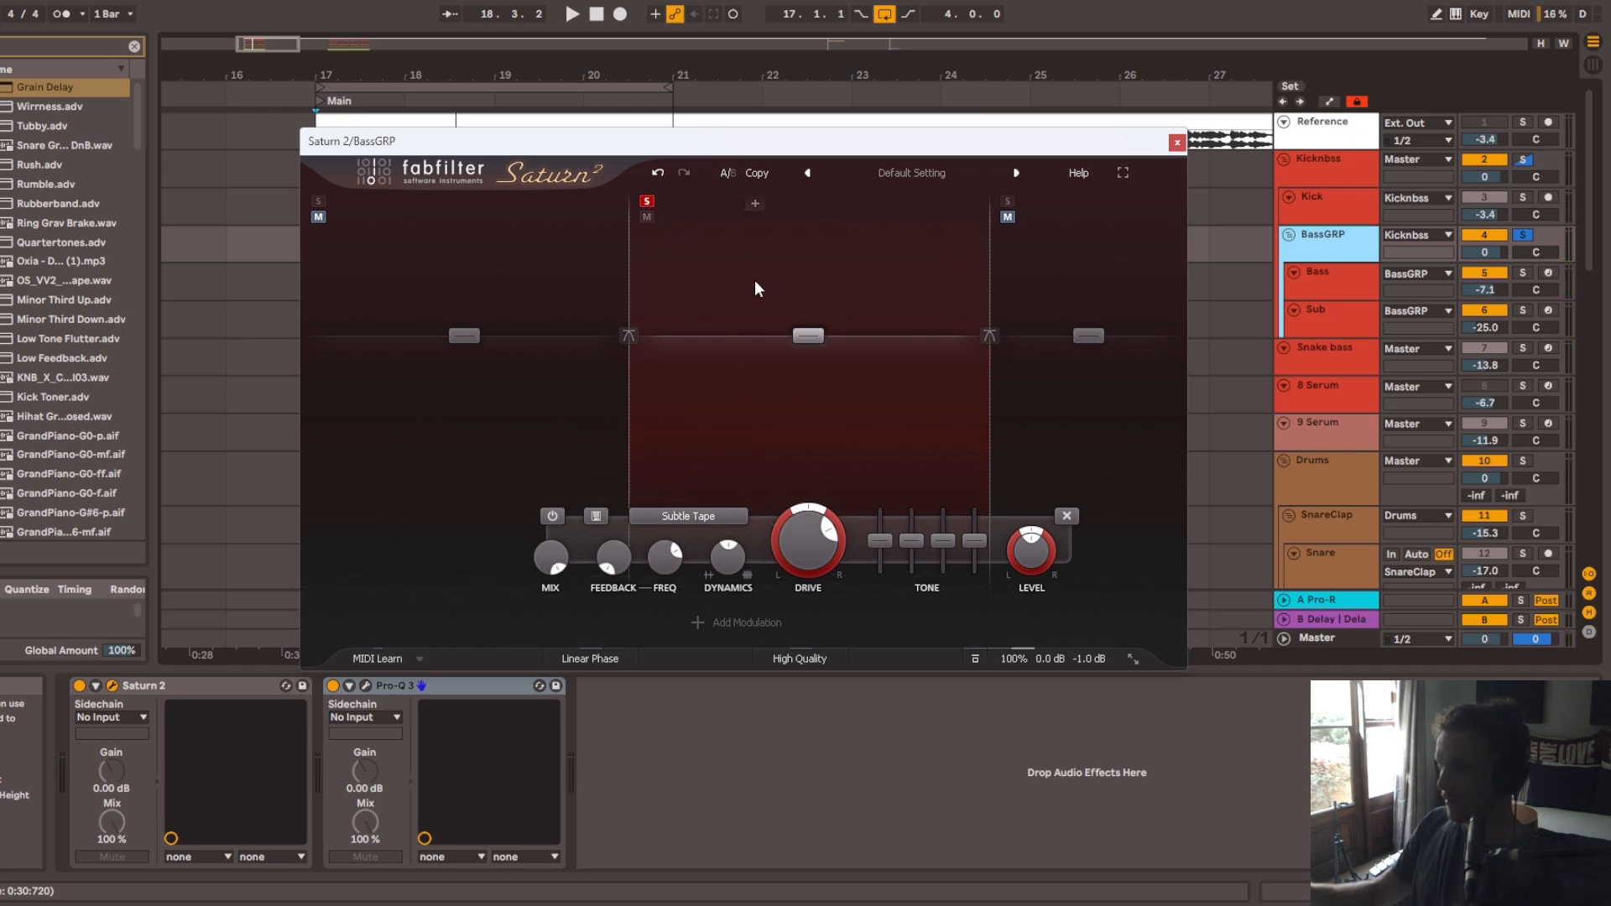
# Step: Solo Saturn 2's low and high bands in turn and inspect each band's saturation settings
pyautogui.click(645, 202)
pyautogui.click(501, 383)
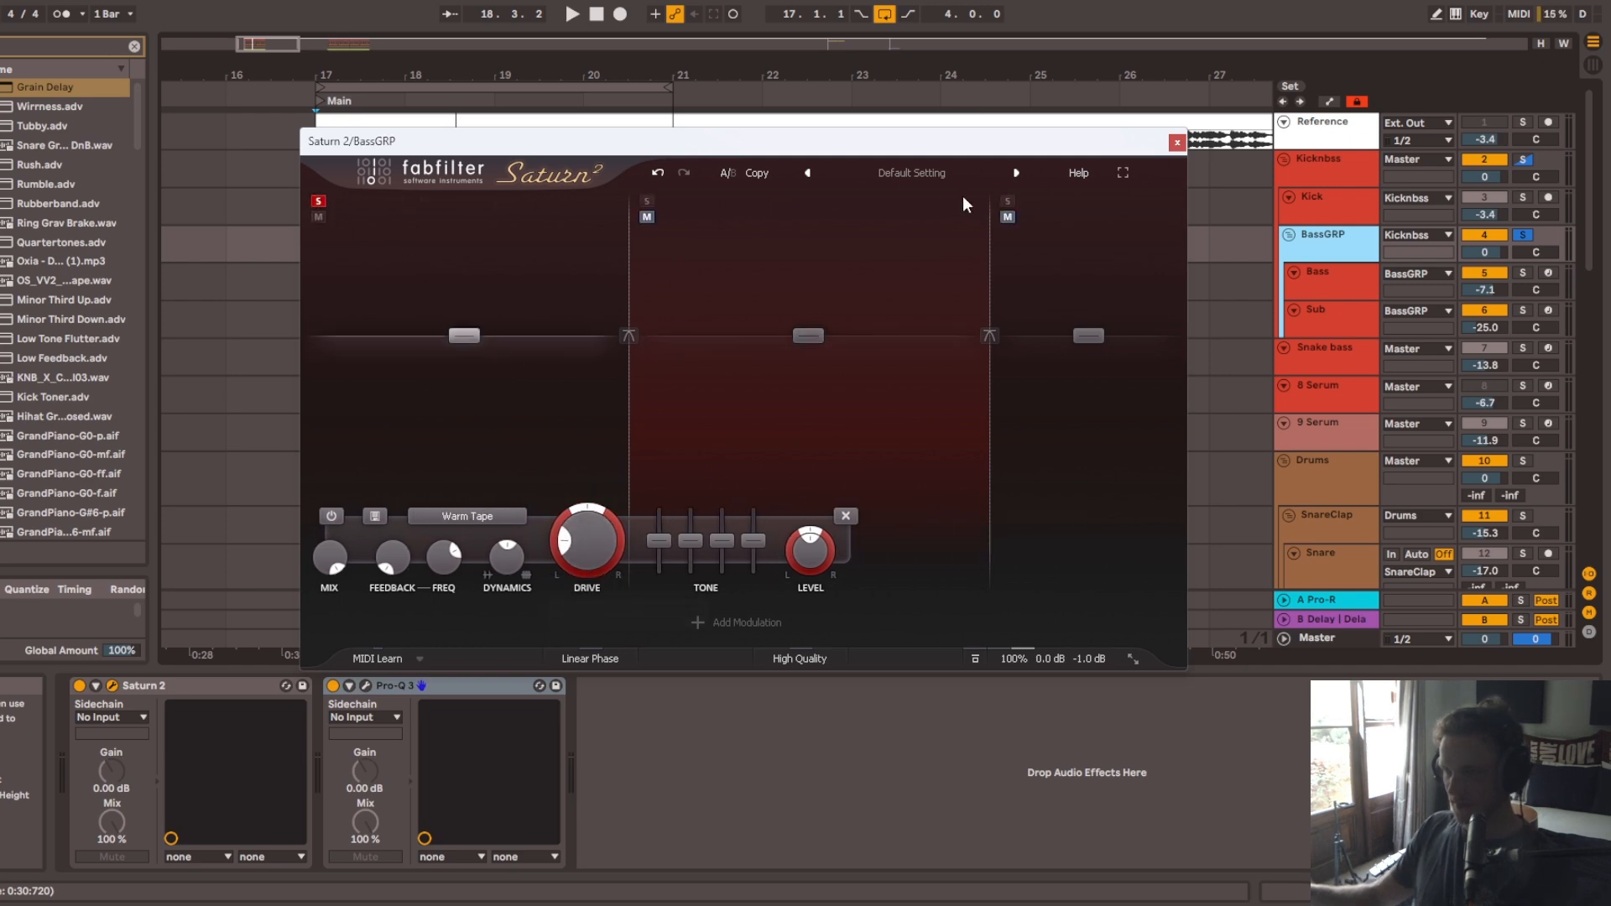
pyautogui.click(1008, 201)
pyautogui.click(1066, 277)
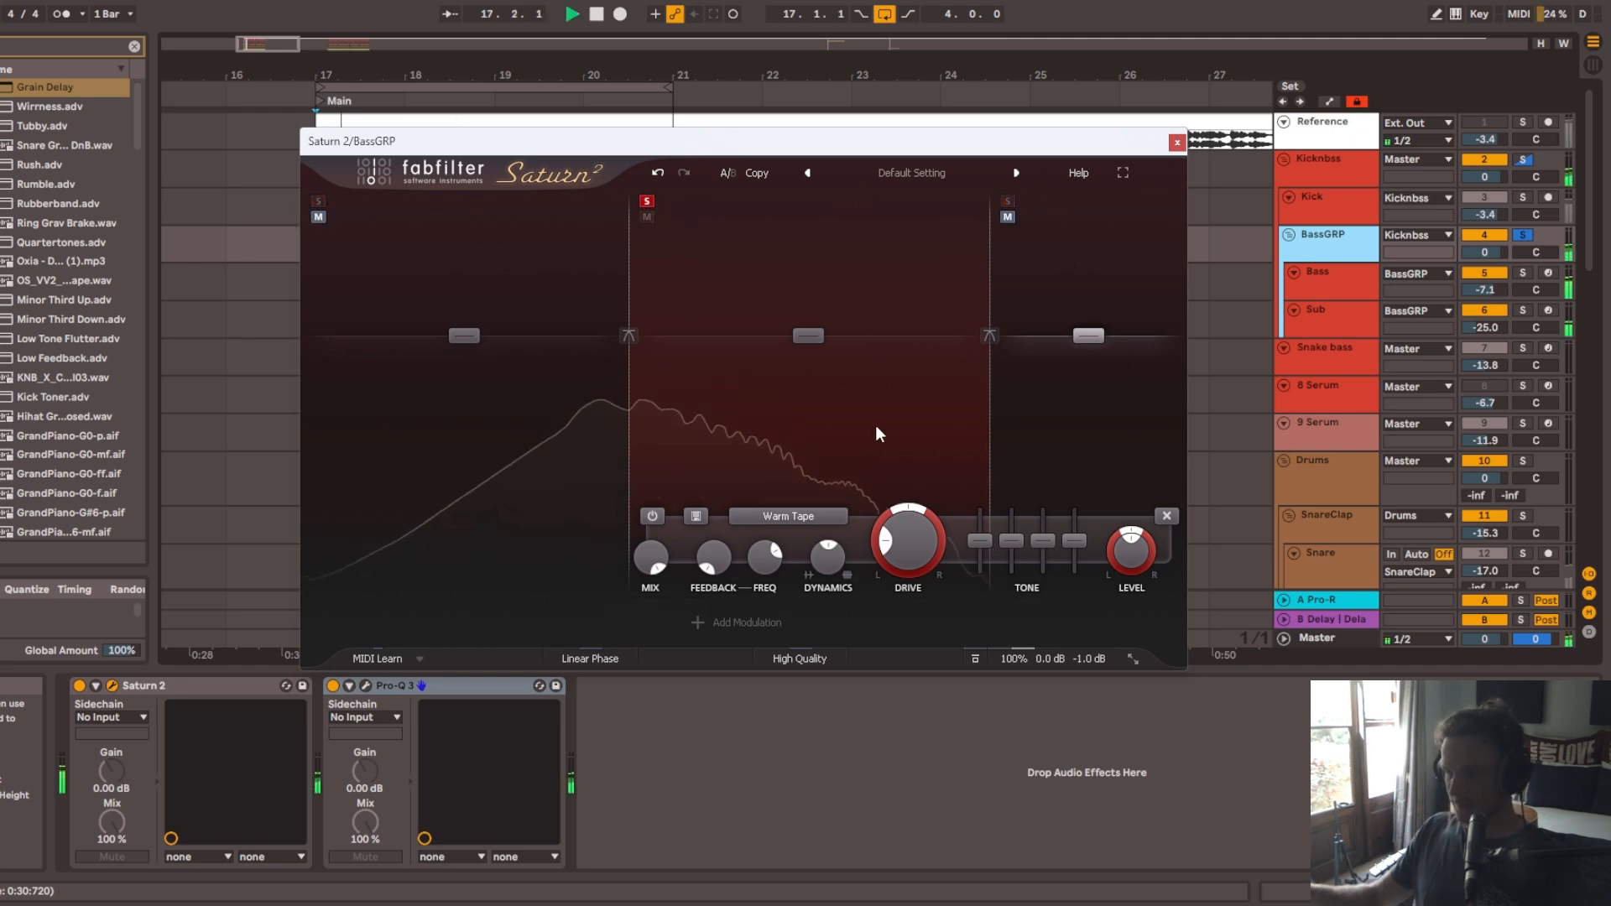
# Step: Try raising the high band's drive and dropping the middle band's drive to 0% in Saturn 2, undoing each change
pyautogui.moveTo(908, 541); pyautogui.dragTo(903, 386)
pyautogui.hotkey('ctrl', 'z')
pyautogui.click(779, 420)
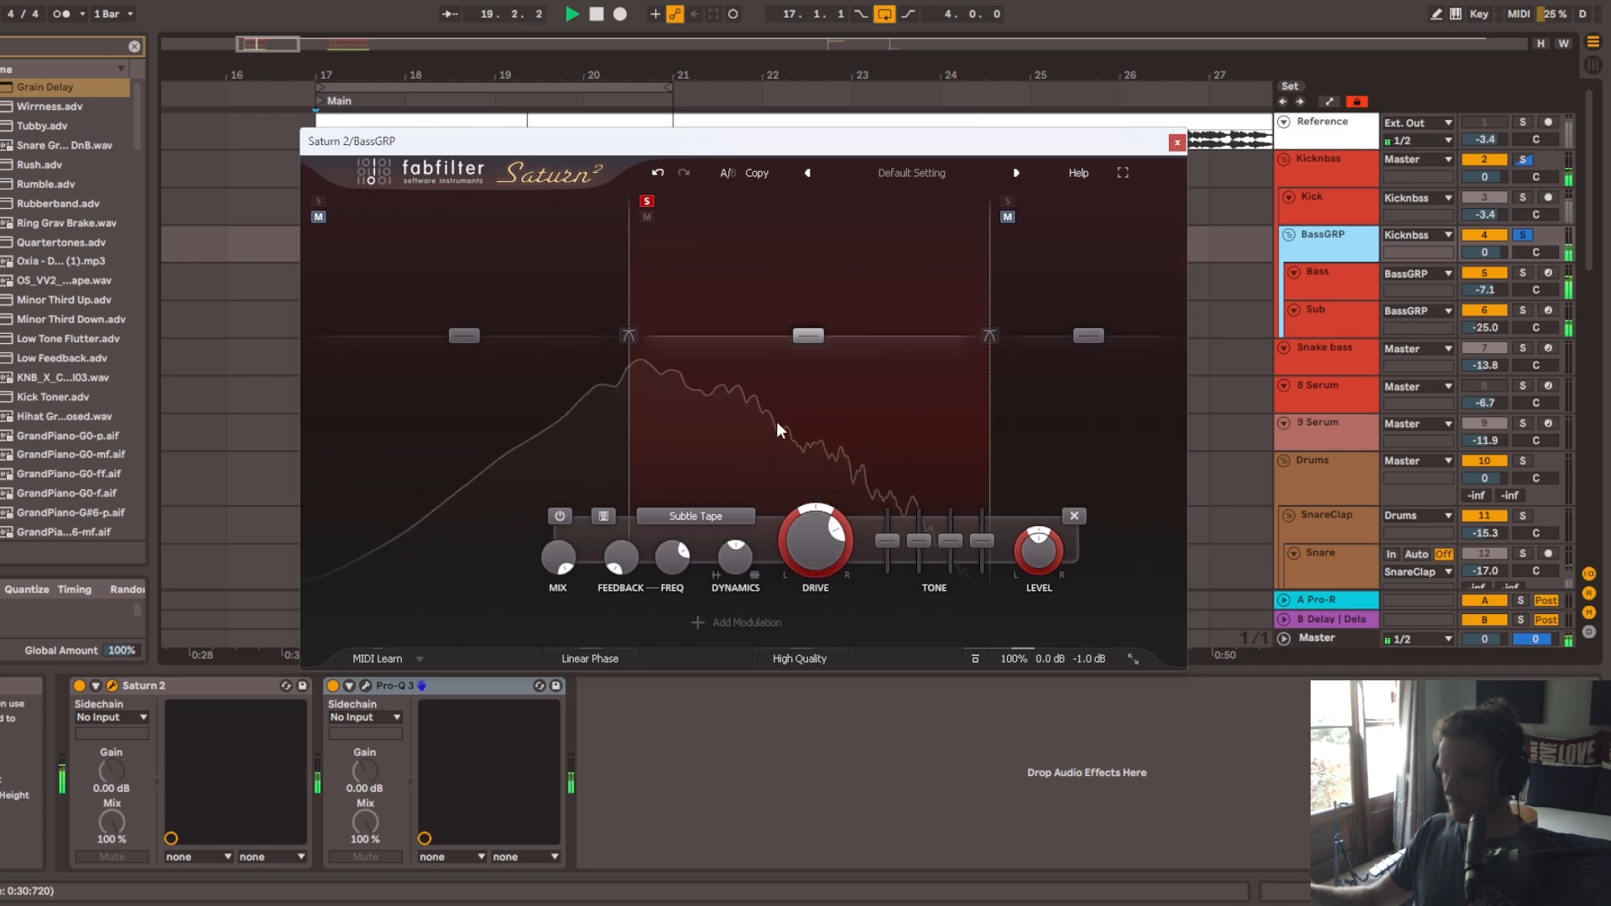
pyautogui.moveTo(806, 540); pyautogui.dragTo(839, 669)
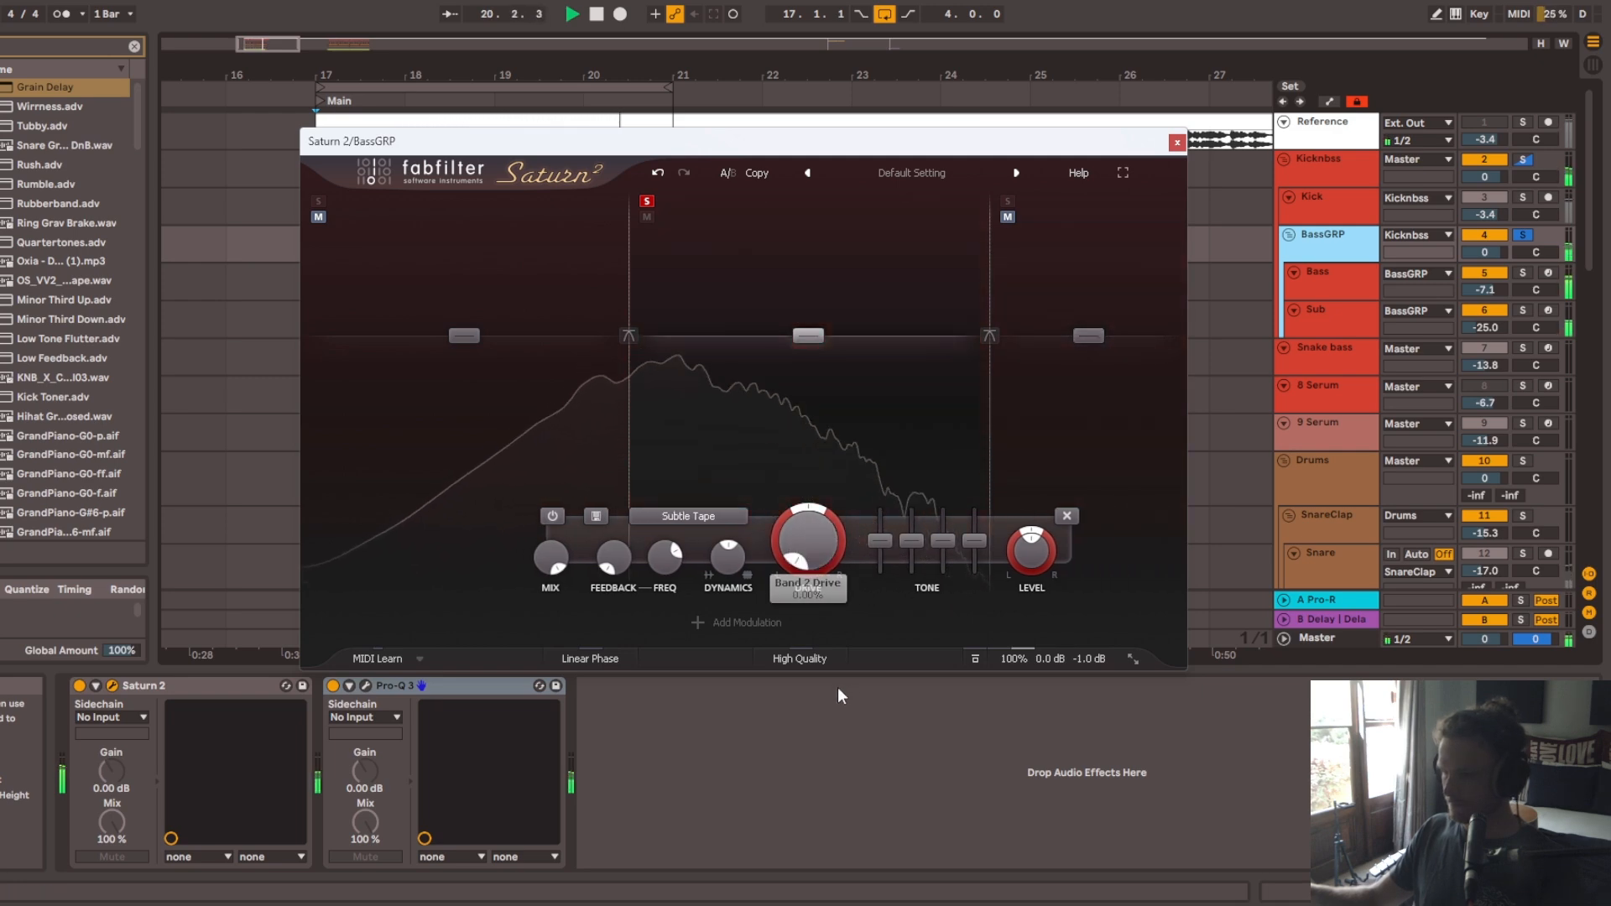
pyautogui.hotkey('ctrl', 'z')
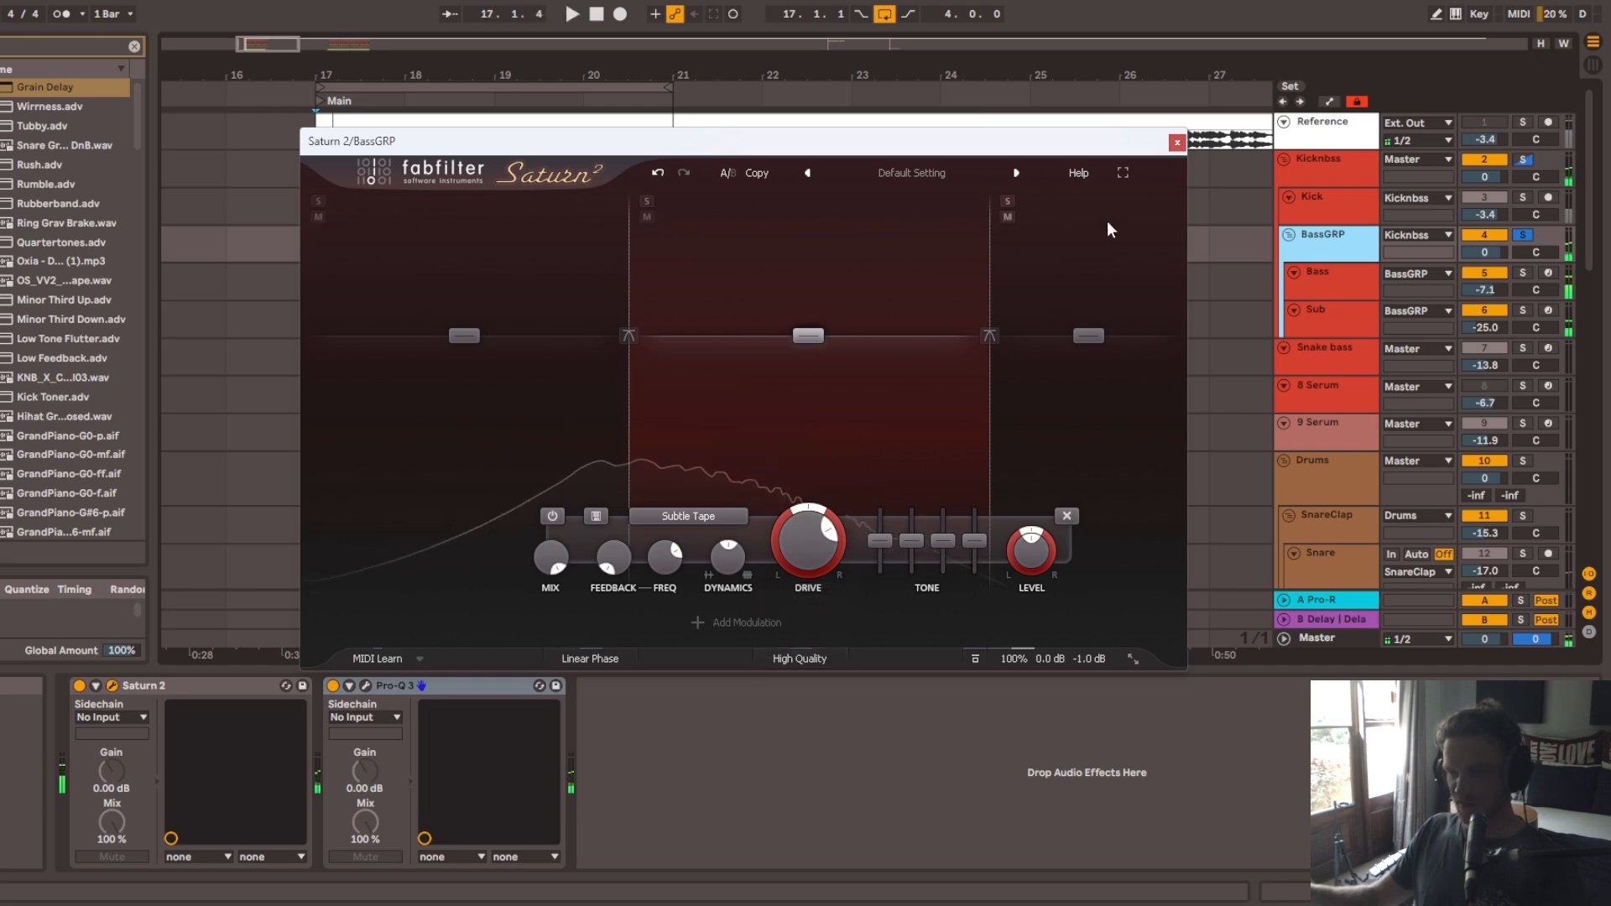
# Step: Close Saturn 2 and play the full Main loop with BassGRP unsoloed
pyautogui.click(1177, 142)
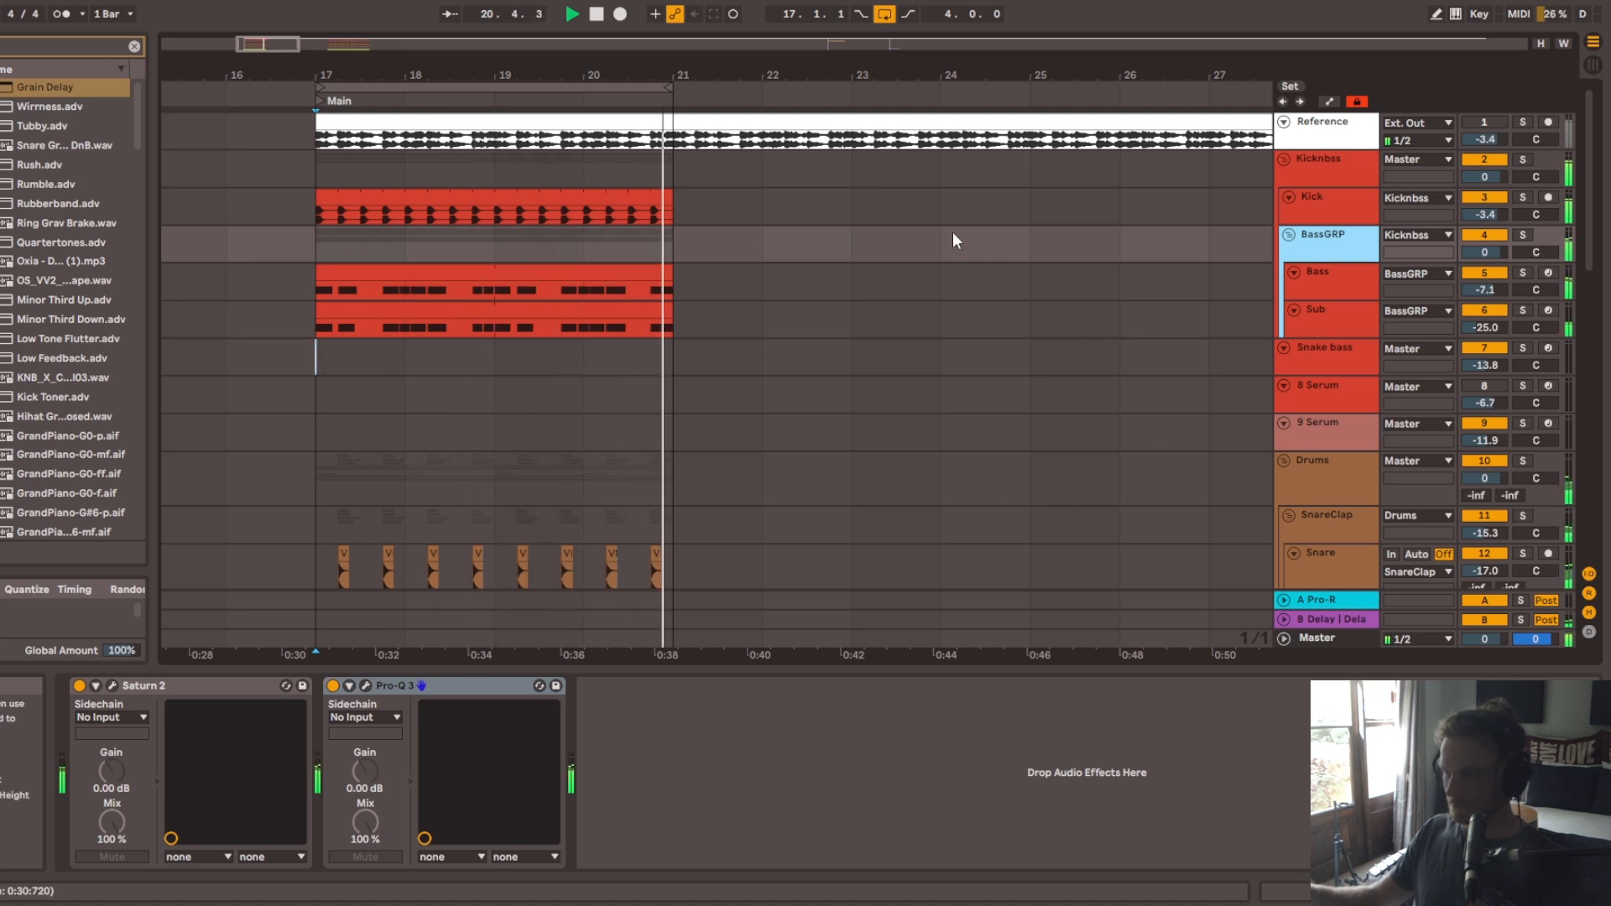
pyautogui.press('space')
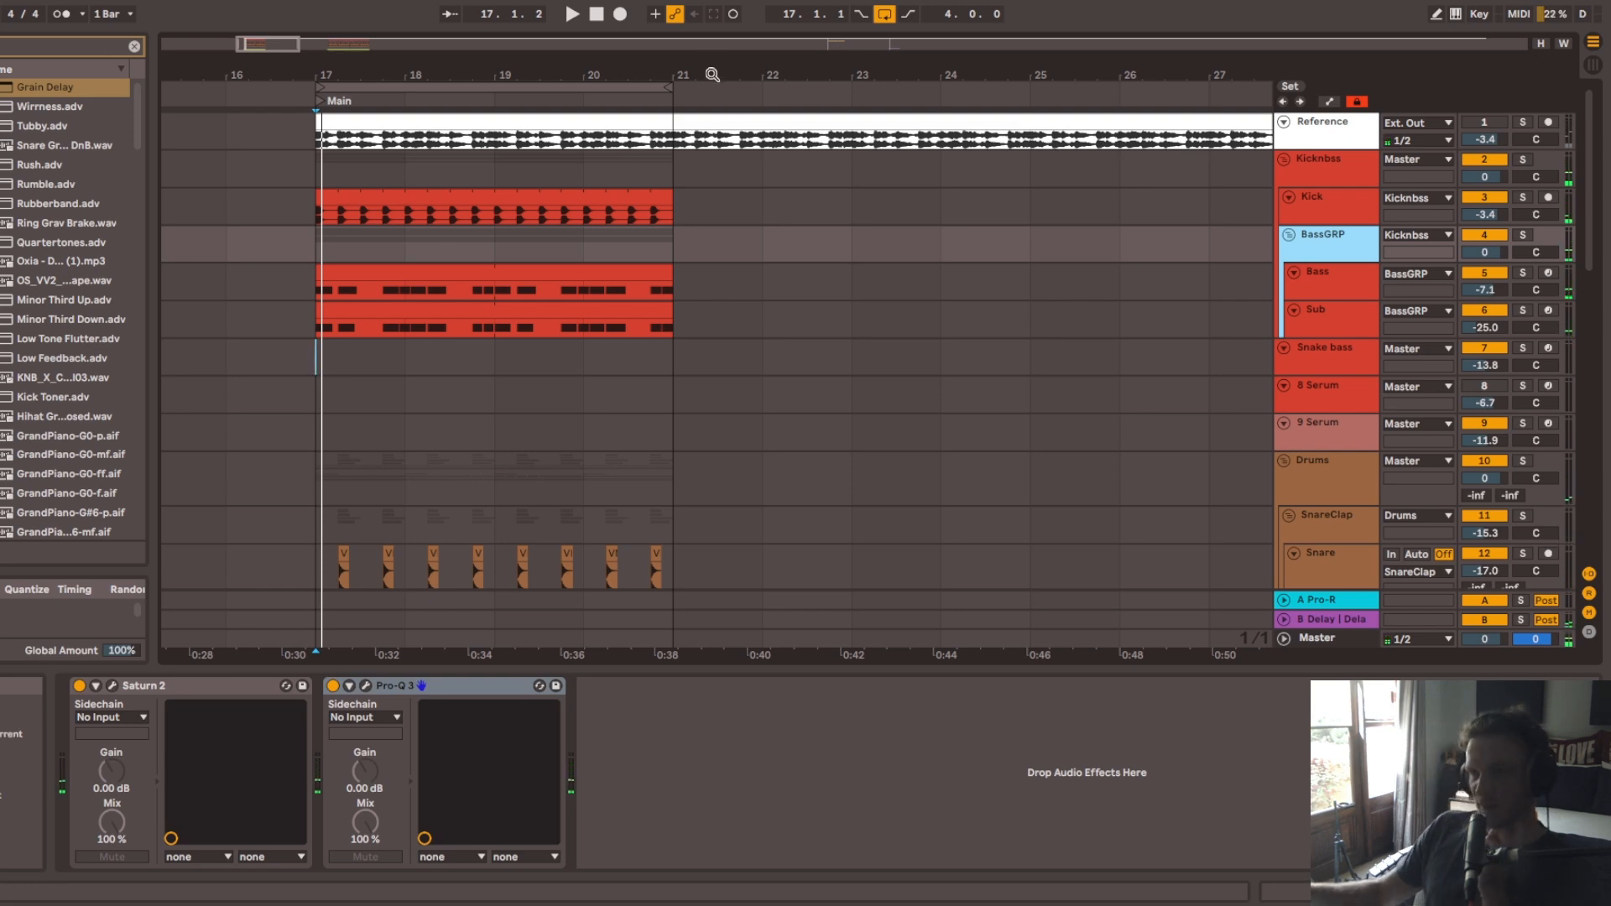
# Step: Highlight the Bass, Sub and Snake bass clips from bar 33 onward and select the Snake bass track
pyautogui.moveTo(713, 74); pyautogui.dragTo(491, 33)
pyautogui.moveTo(988, 74); pyautogui.dragTo(650, 75)
pyautogui.moveTo(823, 75); pyautogui.dragTo(702, 111)
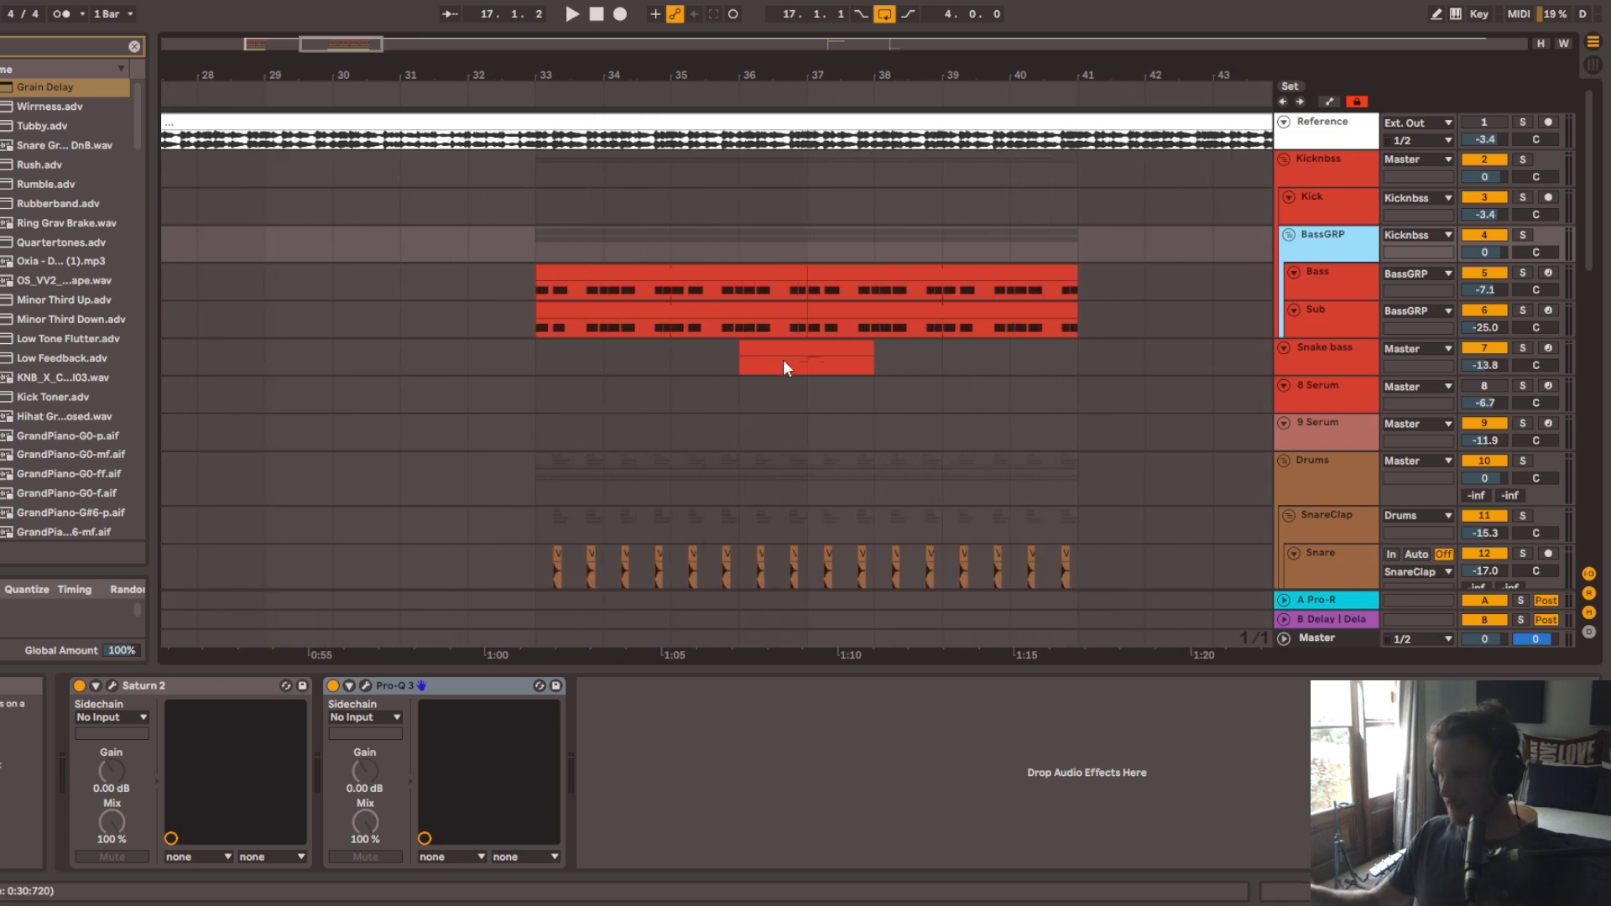
pyautogui.click(785, 391)
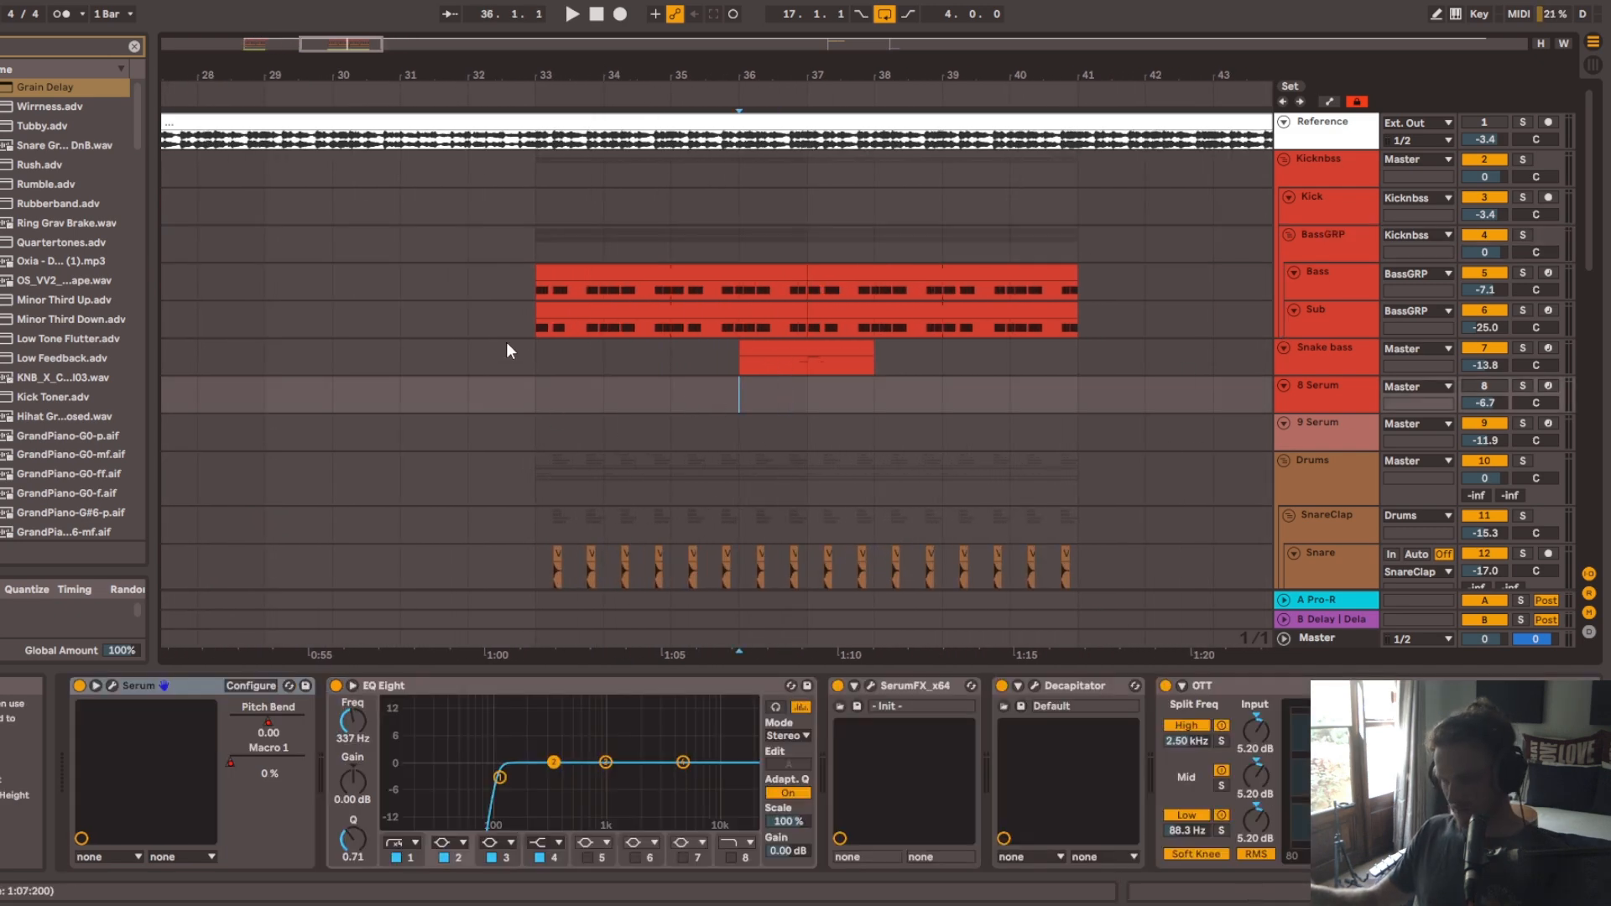
pyautogui.moveTo(521, 282); pyautogui.dragTo(1115, 401)
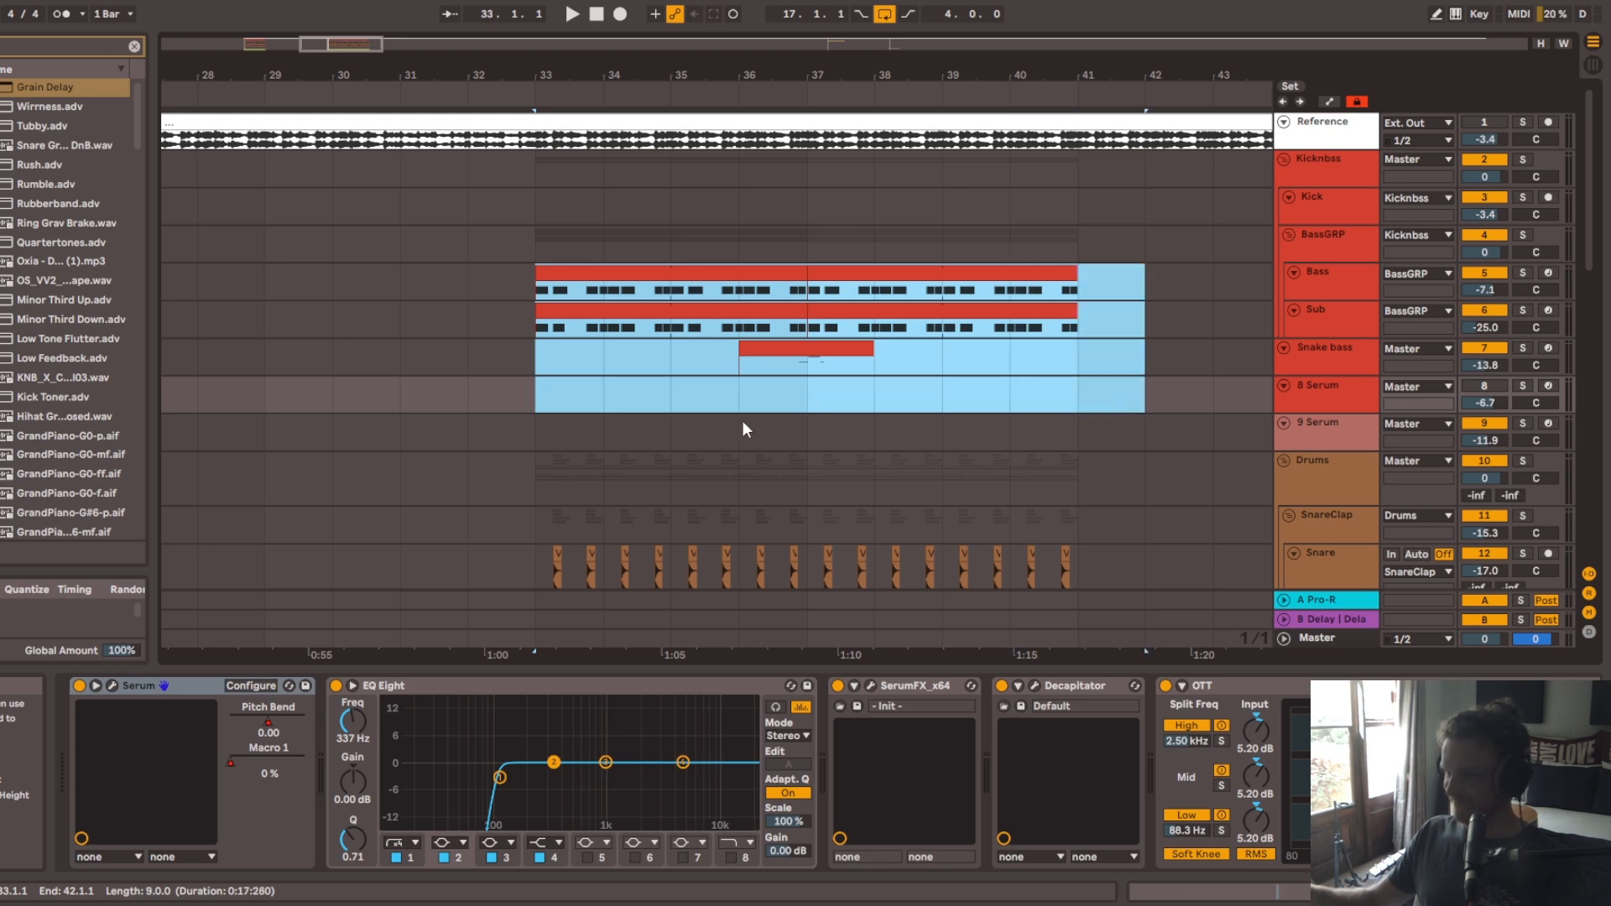
pyautogui.click(782, 393)
pyautogui.click(1332, 366)
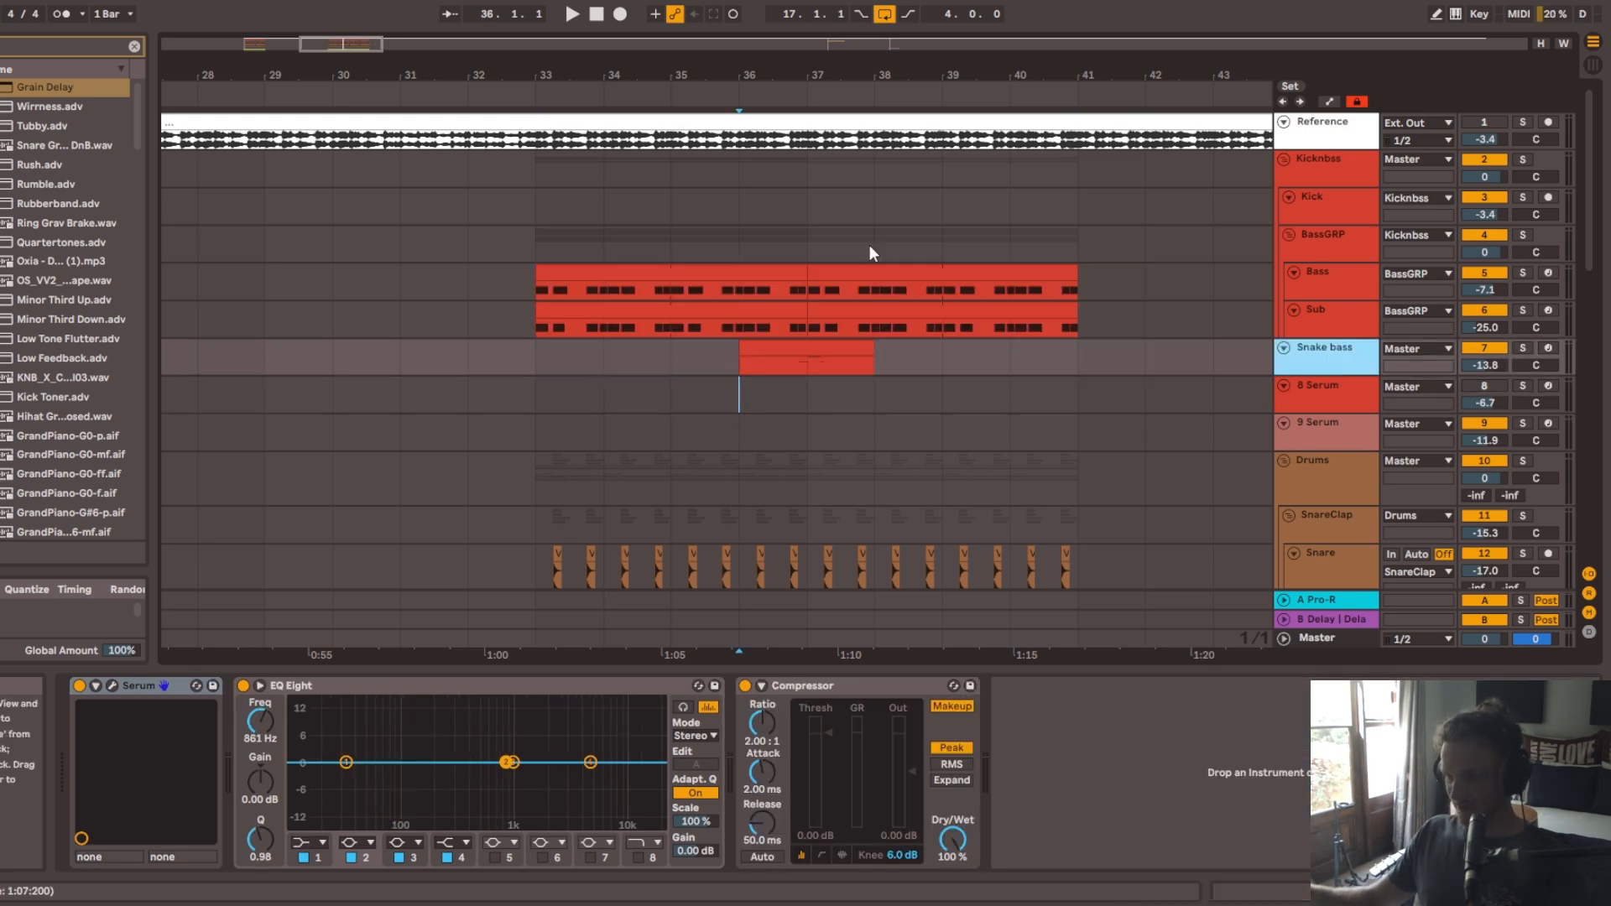
# Step: Play the Reference track soloed from about bar 36.3 to hear the passage alongside the Snake bass clip
pyautogui.click(786, 175)
pyautogui.press('s')
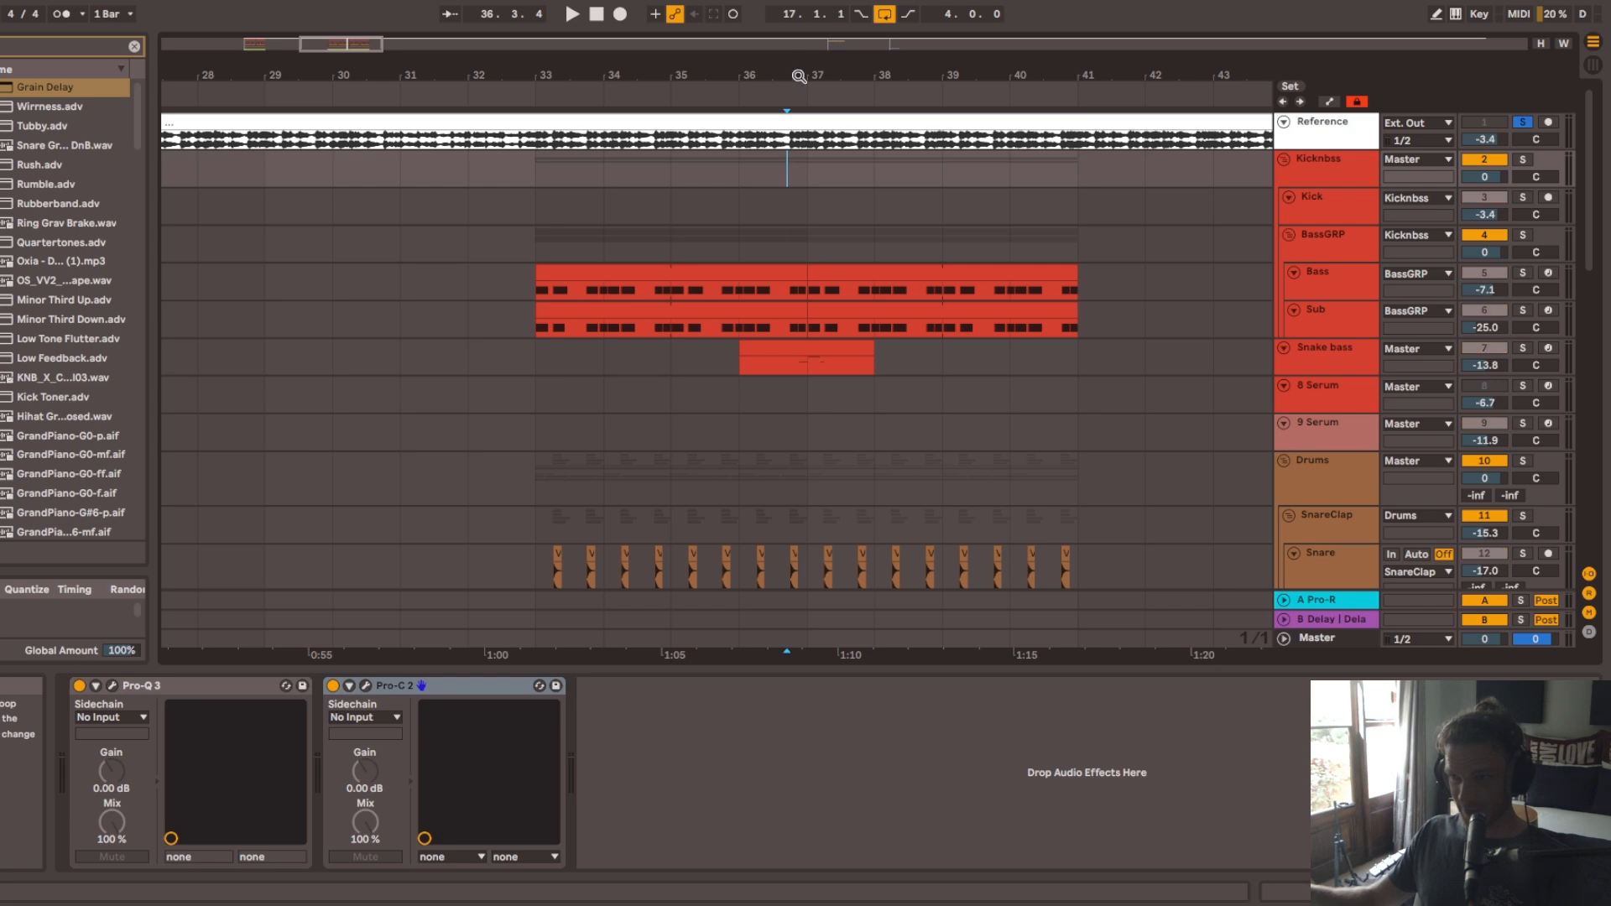
pyautogui.press('space')
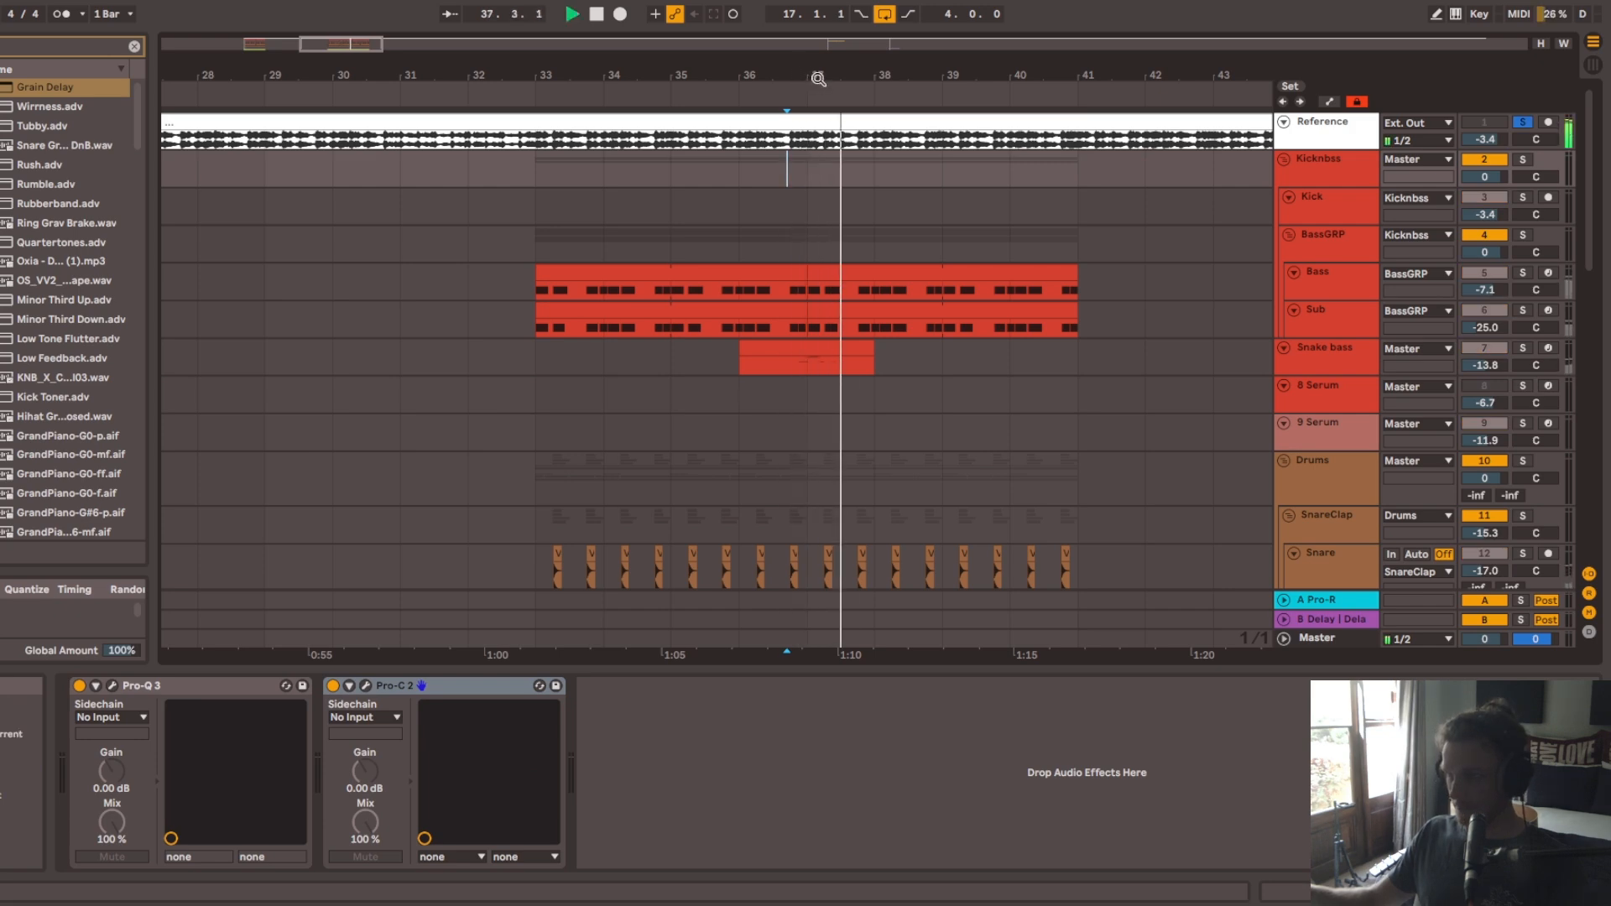
pyautogui.click(834, 99)
pyautogui.moveTo(837, 73); pyautogui.dragTo(839, 159)
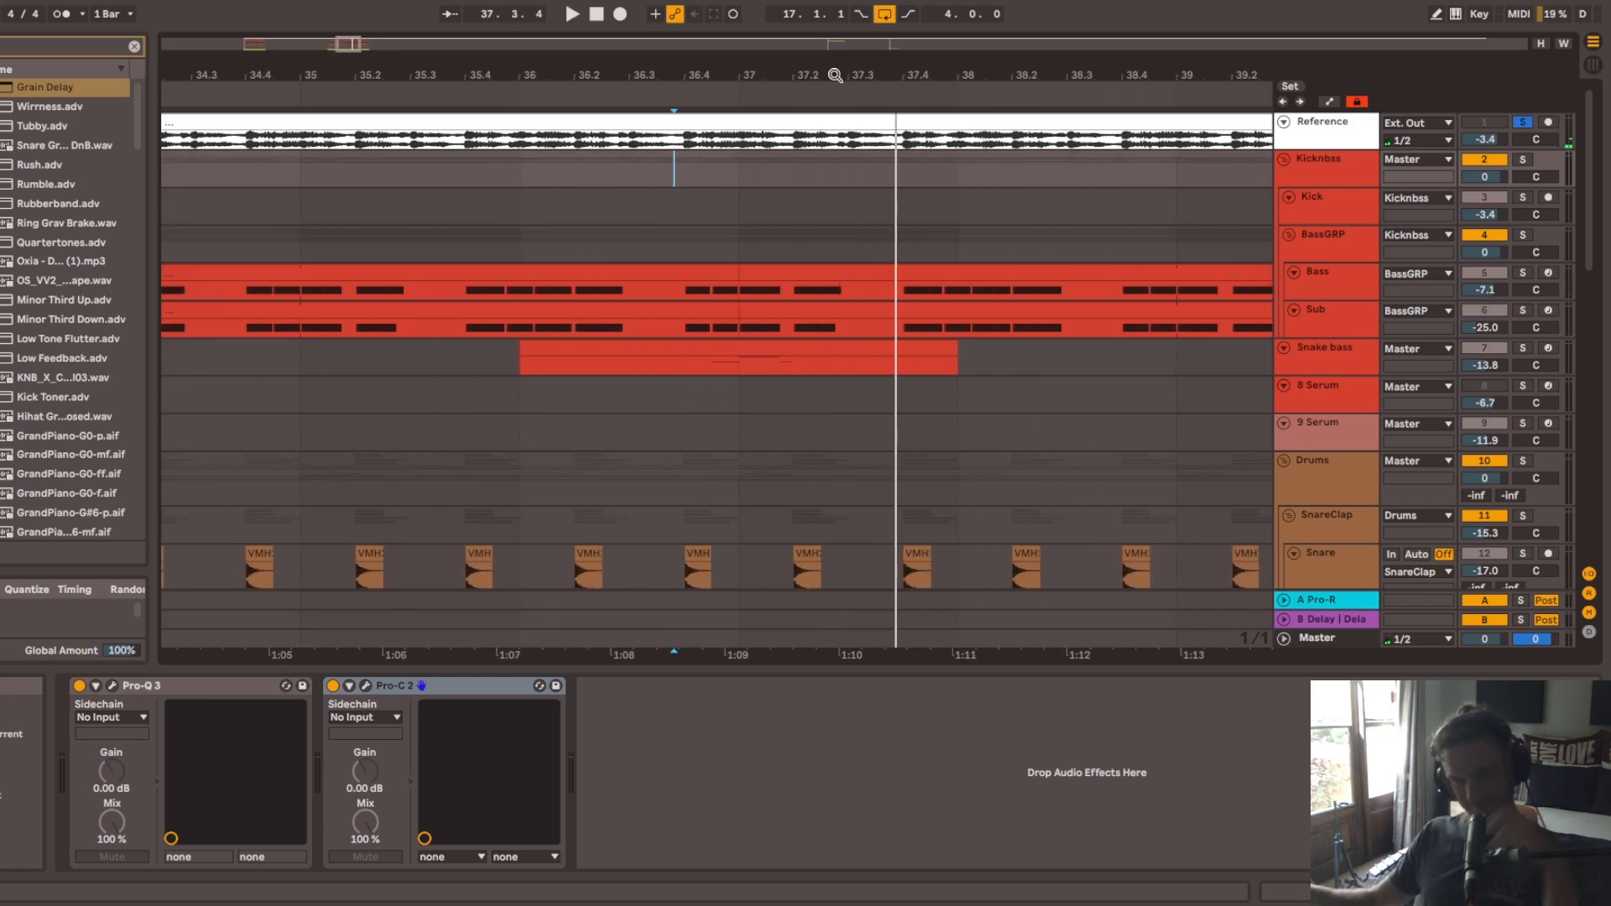
# Step: Select the Snake bass track and compare it soloed and in the full mix around bar 37
pyautogui.click(709, 398)
pyautogui.click(1334, 366)
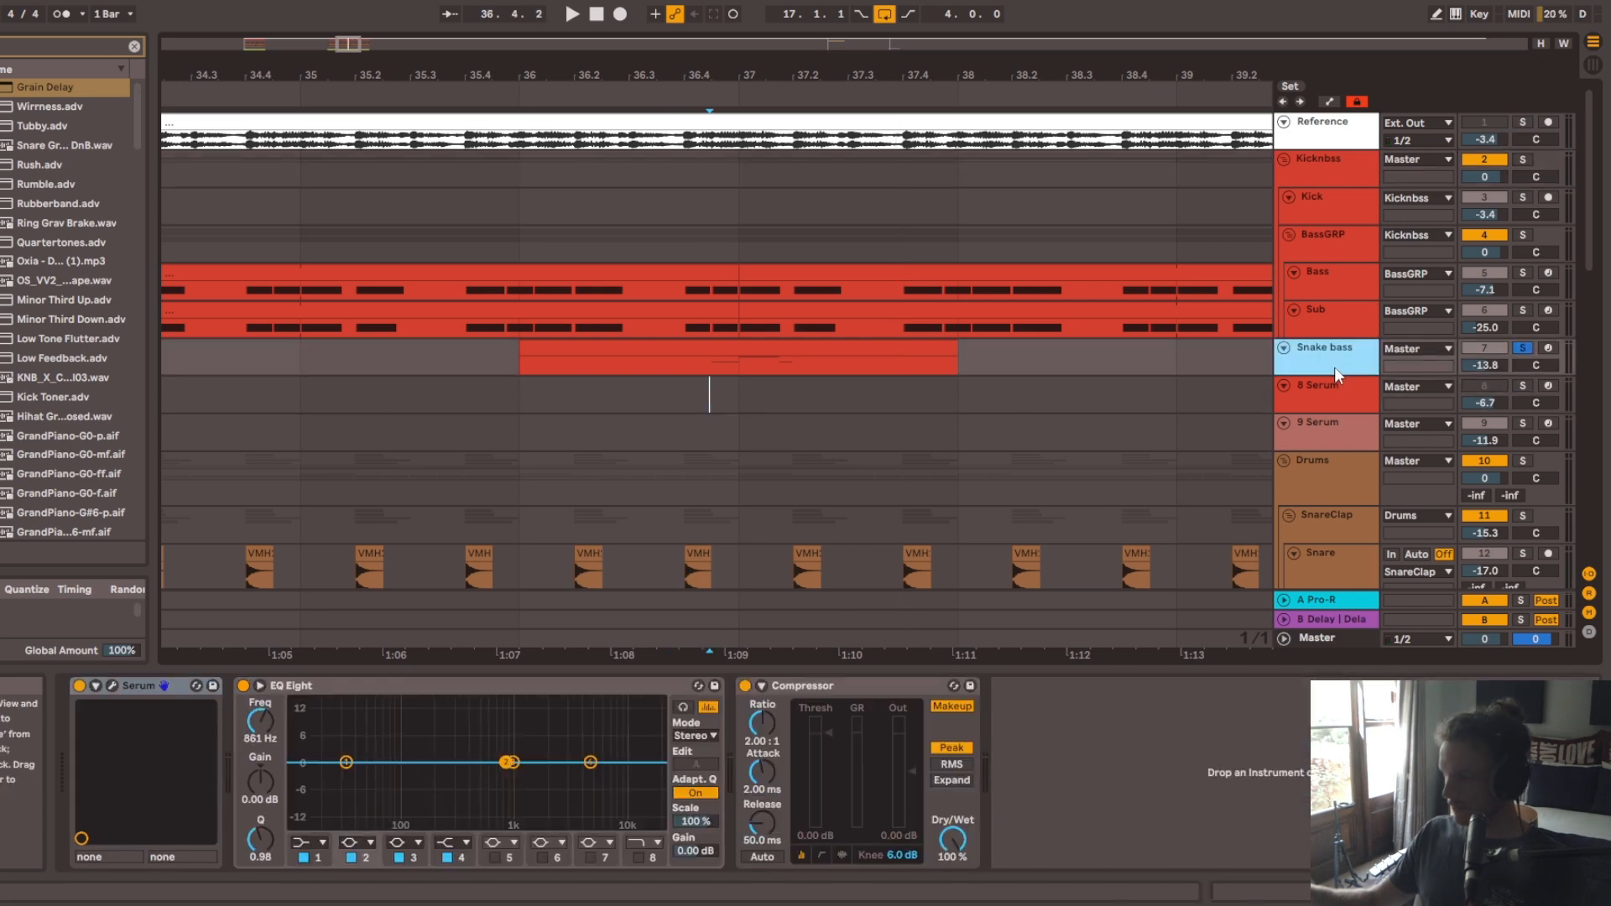
pyautogui.press('space')
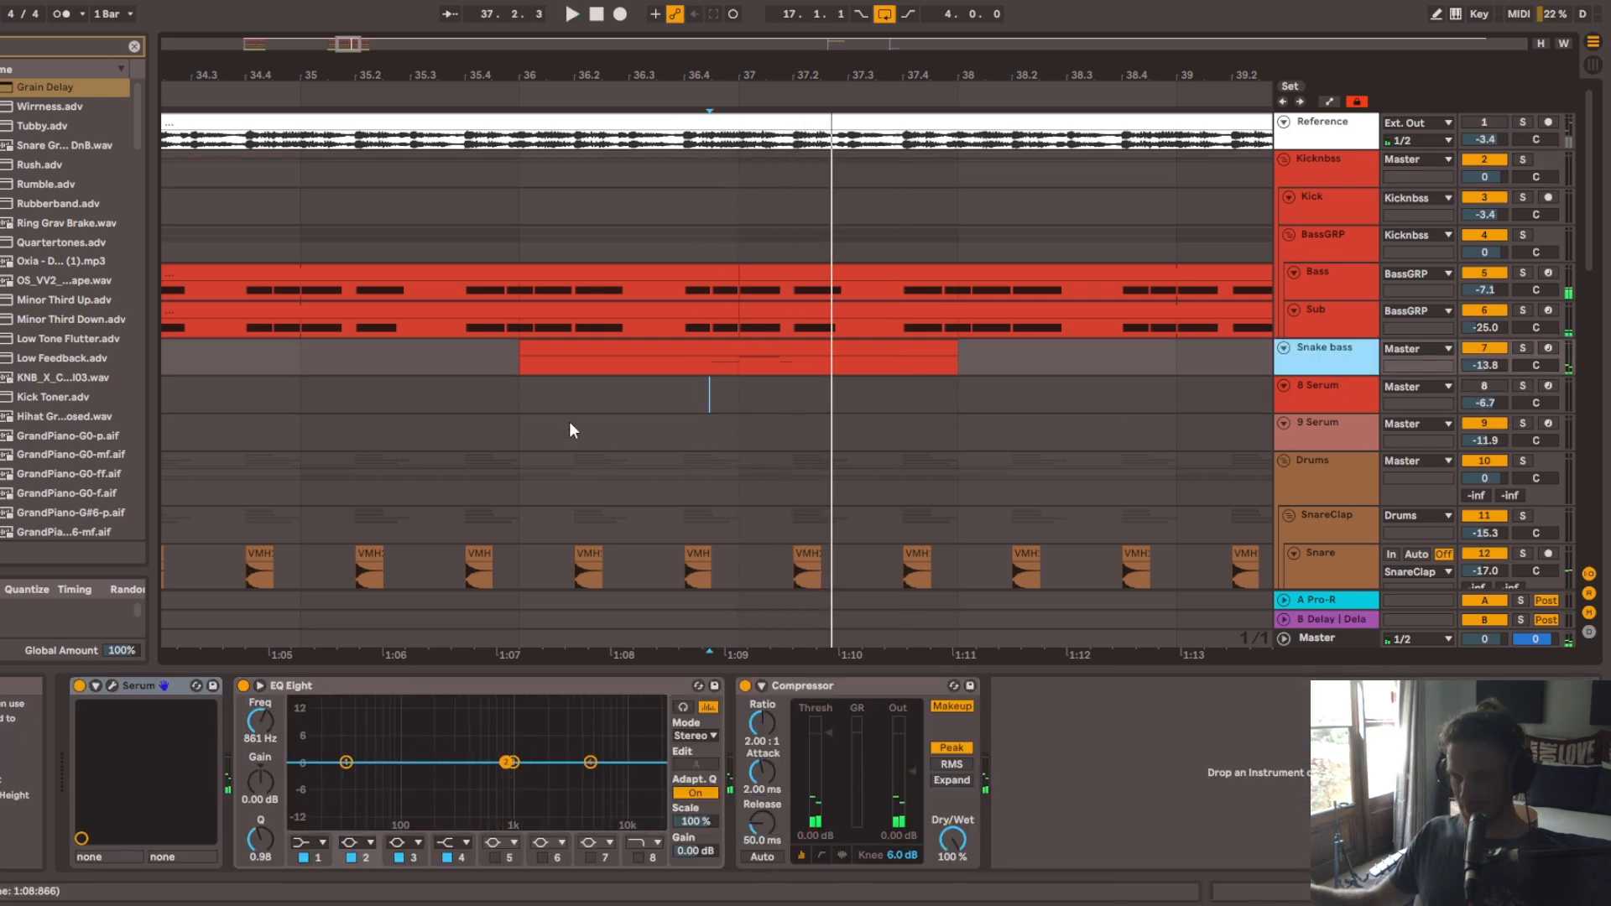
# Step: Play the full mix from the start of the Snake bass clip at bar 36
pyautogui.click(551, 410)
pyautogui.press('space')
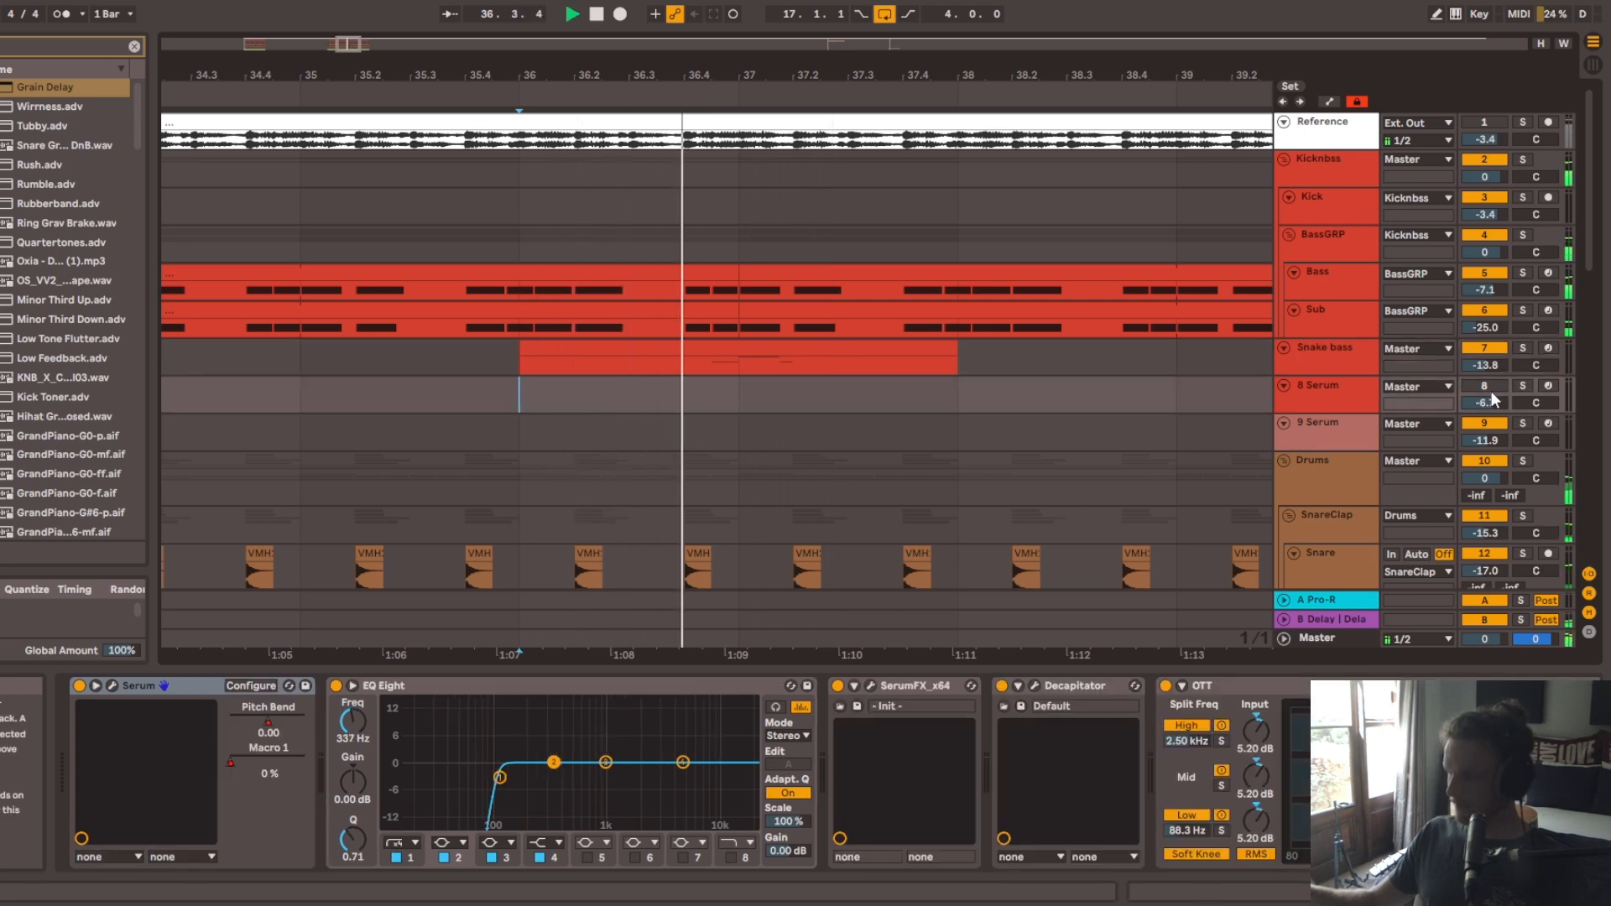
pyautogui.moveTo(893, 76); pyautogui.dragTo(906, 127)
pyautogui.press('space')
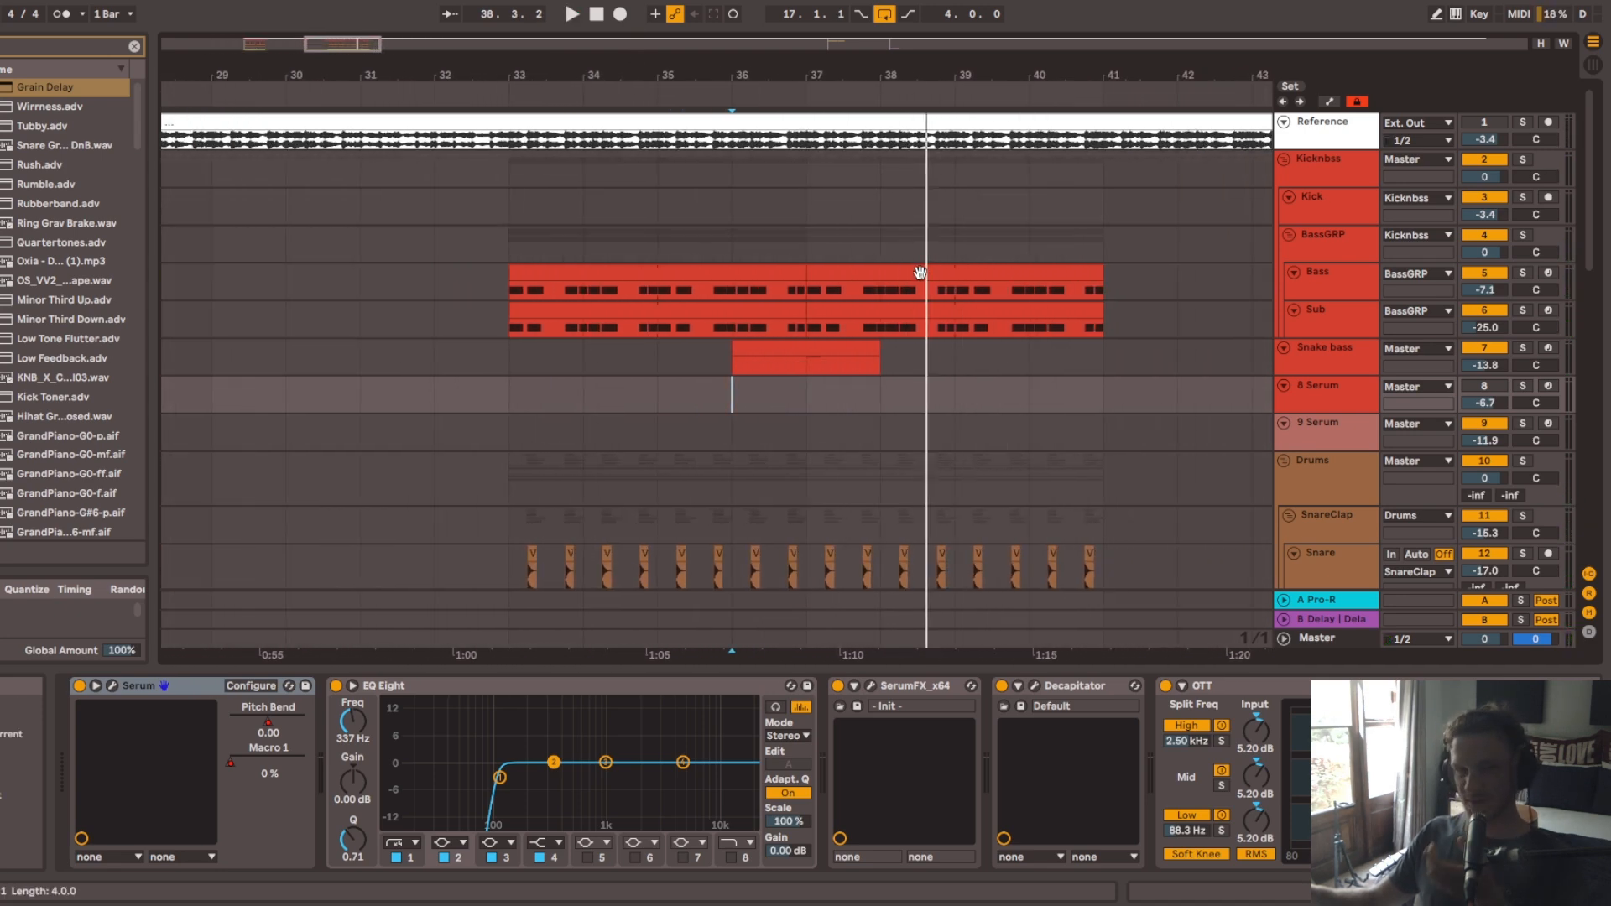
# Step: Review the arrangement from the bar 33 section across the whole timeline to the Serum clips at bar 129
pyautogui.moveTo(794, 76); pyautogui.dragTo(794, 60)
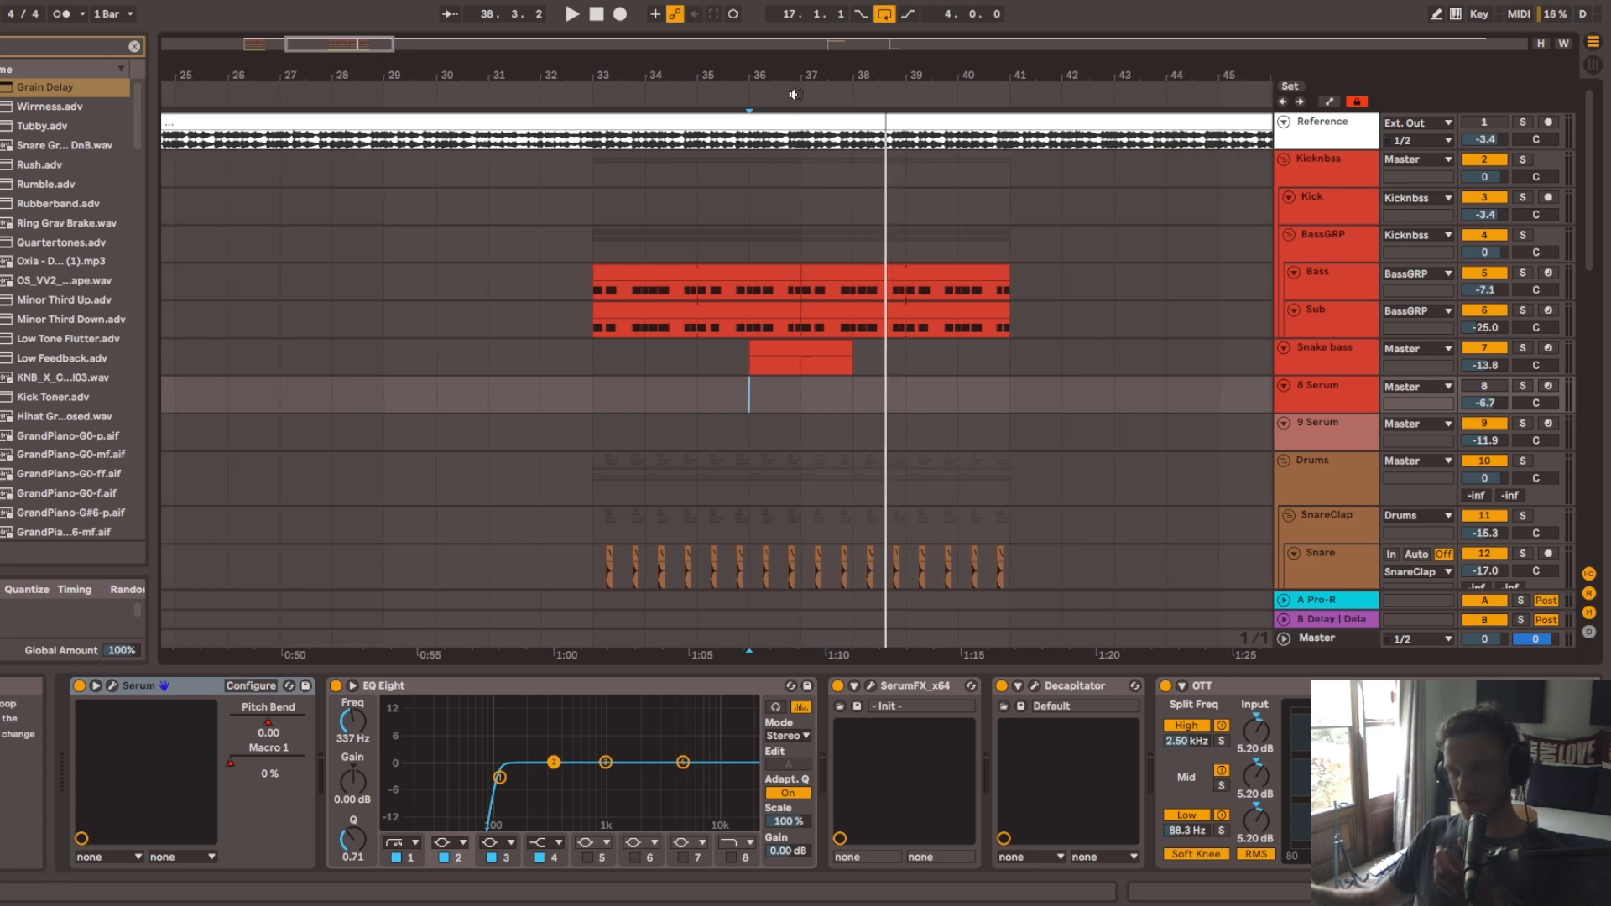
pyautogui.click(783, 168)
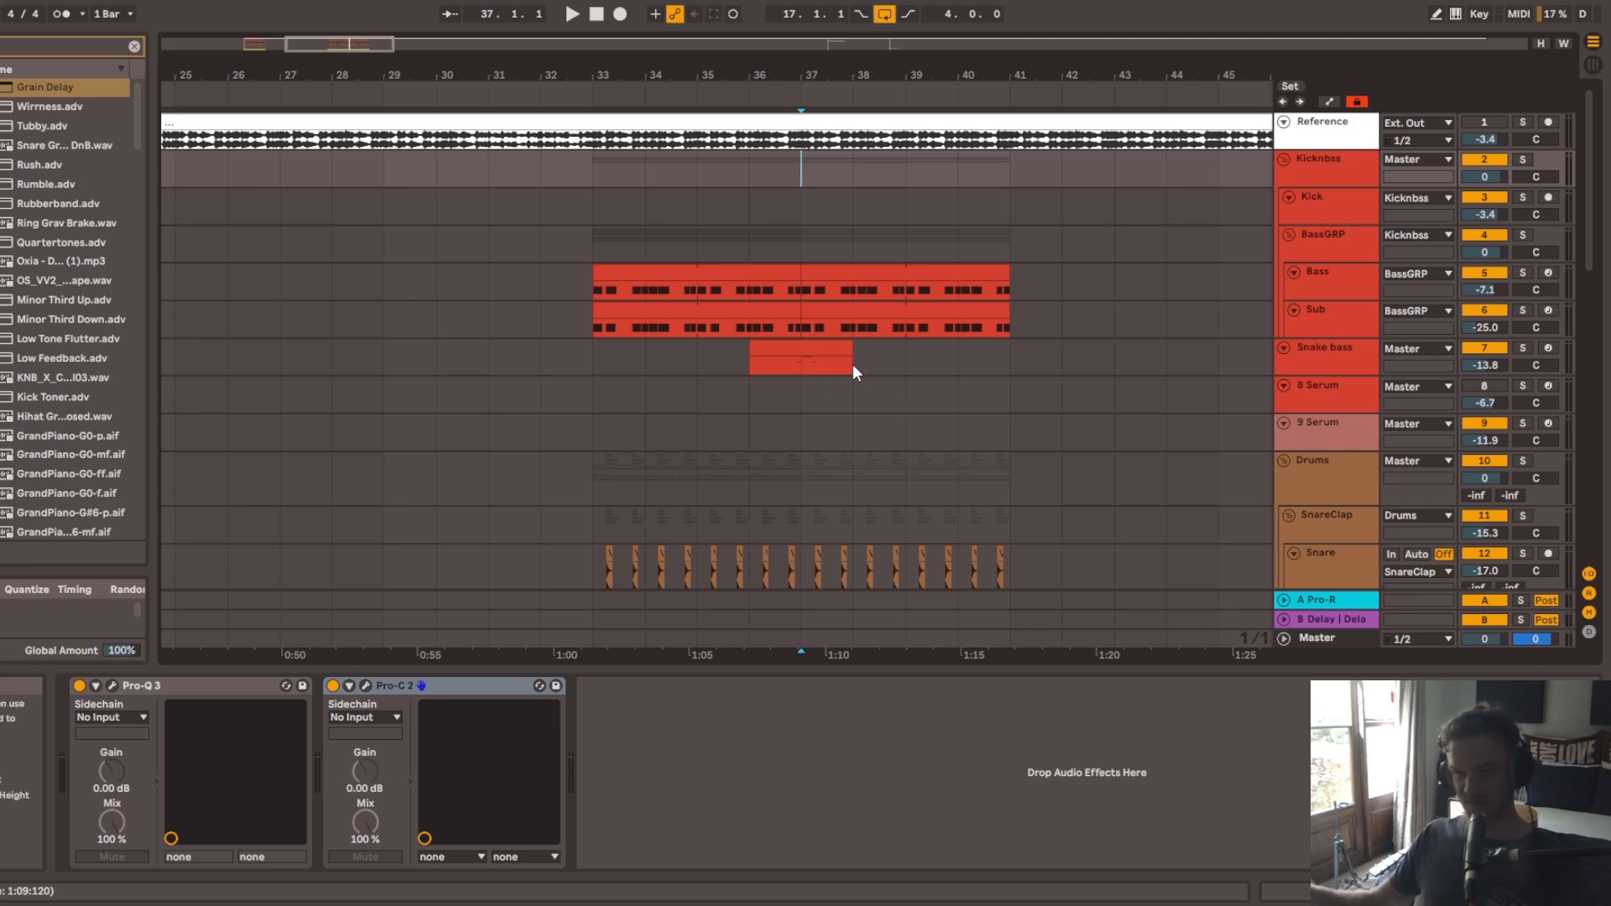
pyautogui.moveTo(798, 73); pyautogui.dragTo(748, 87)
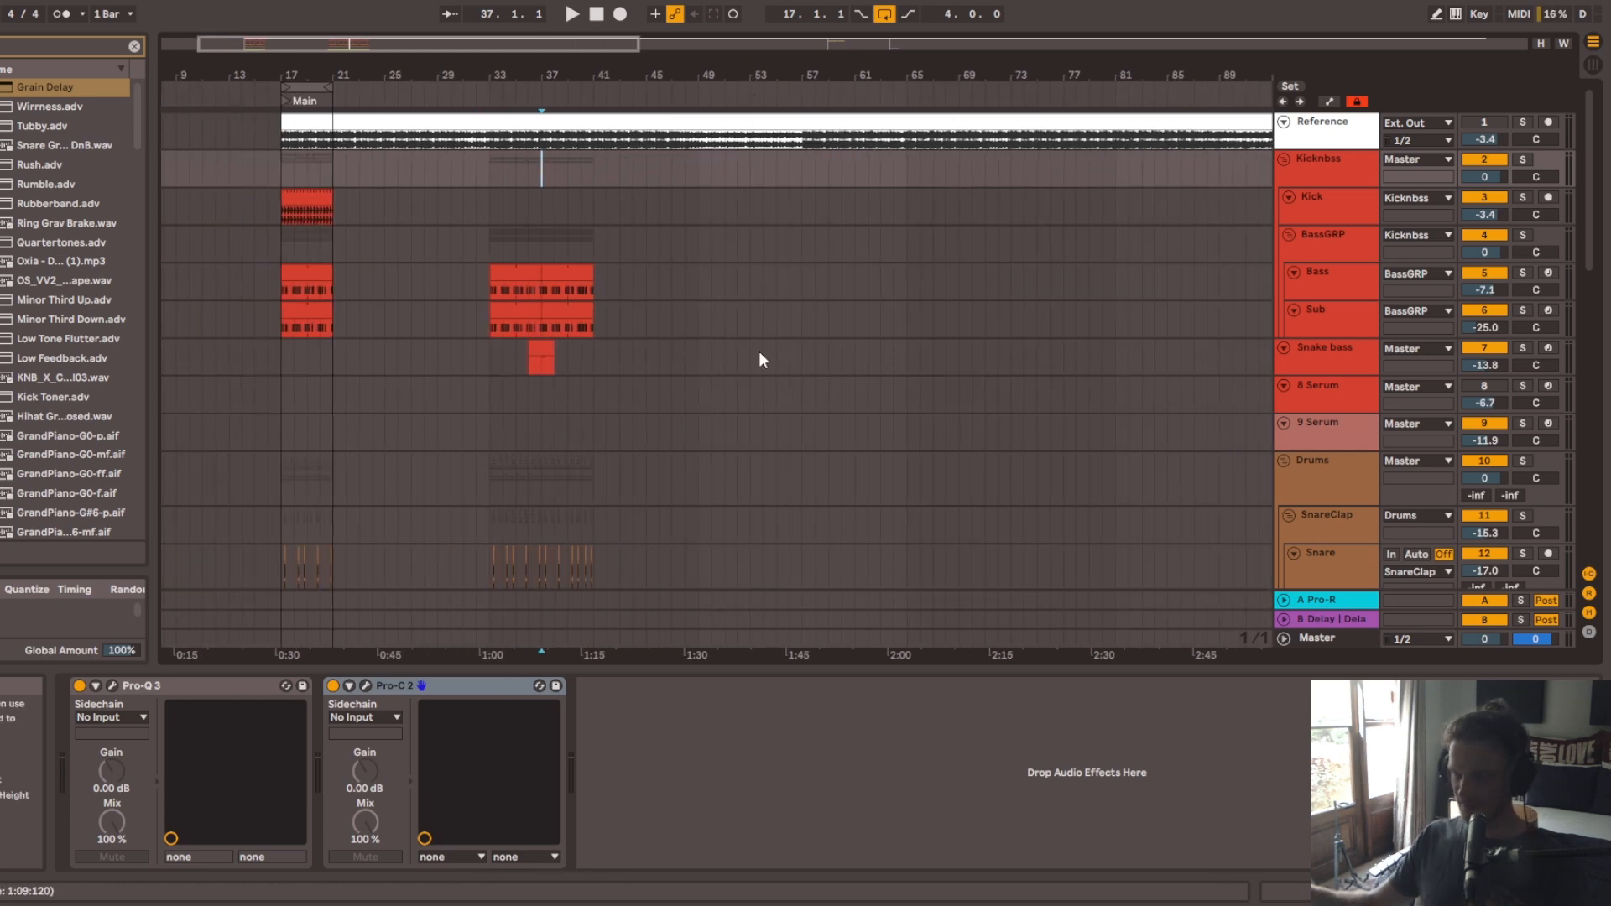
pyautogui.moveTo(670, 50); pyautogui.dragTo(361, 66)
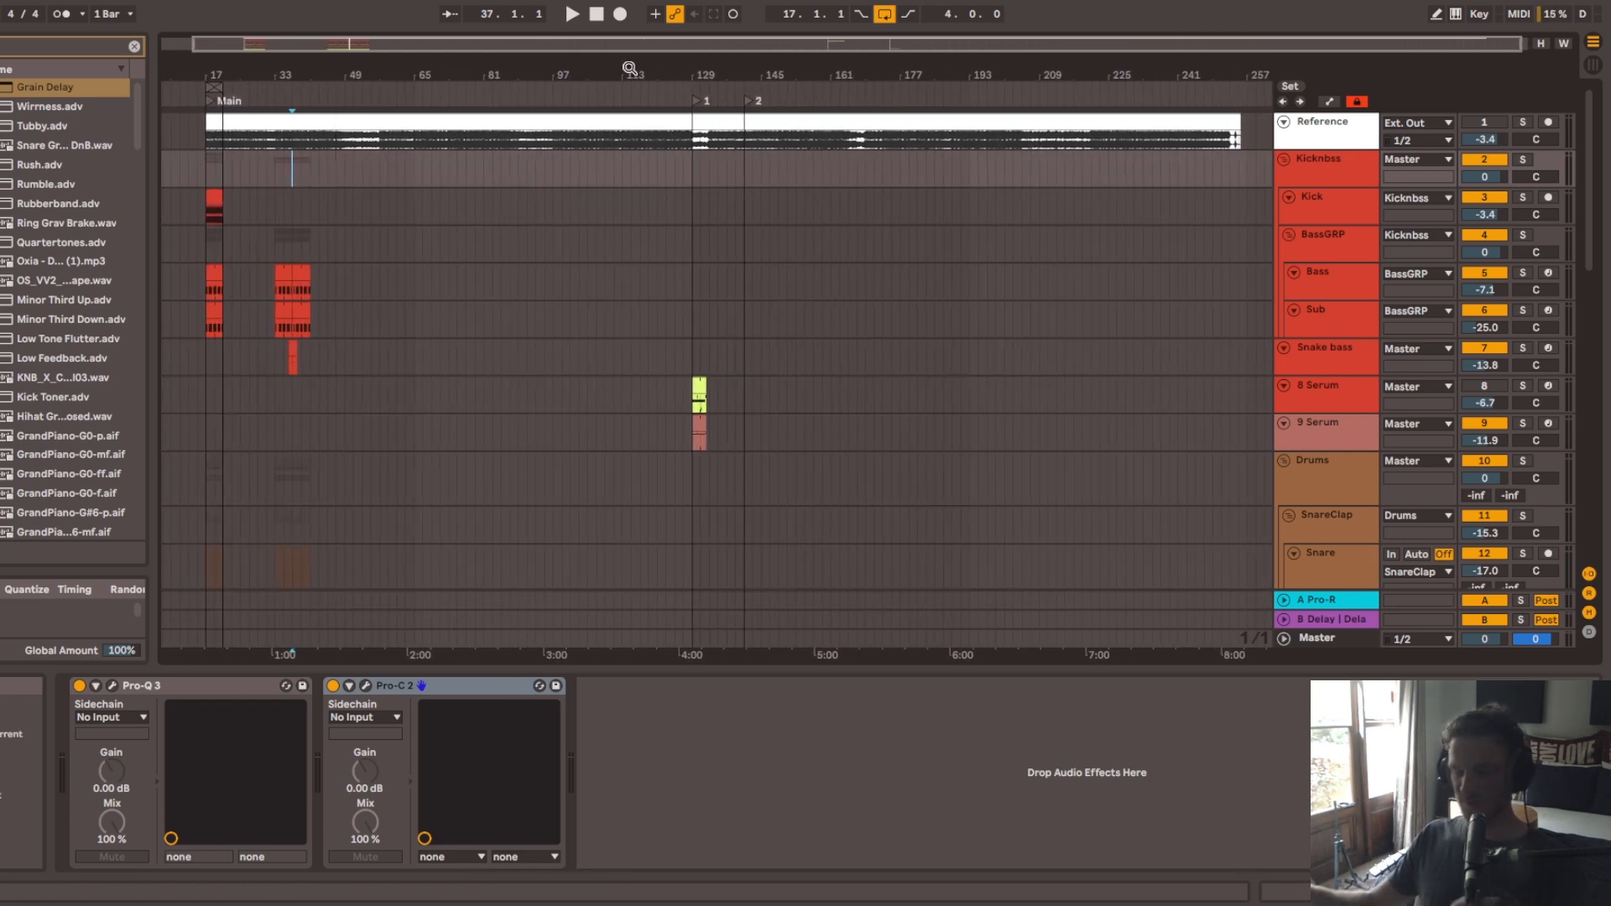
pyautogui.moveTo(680, 64); pyautogui.dragTo(646, 99)
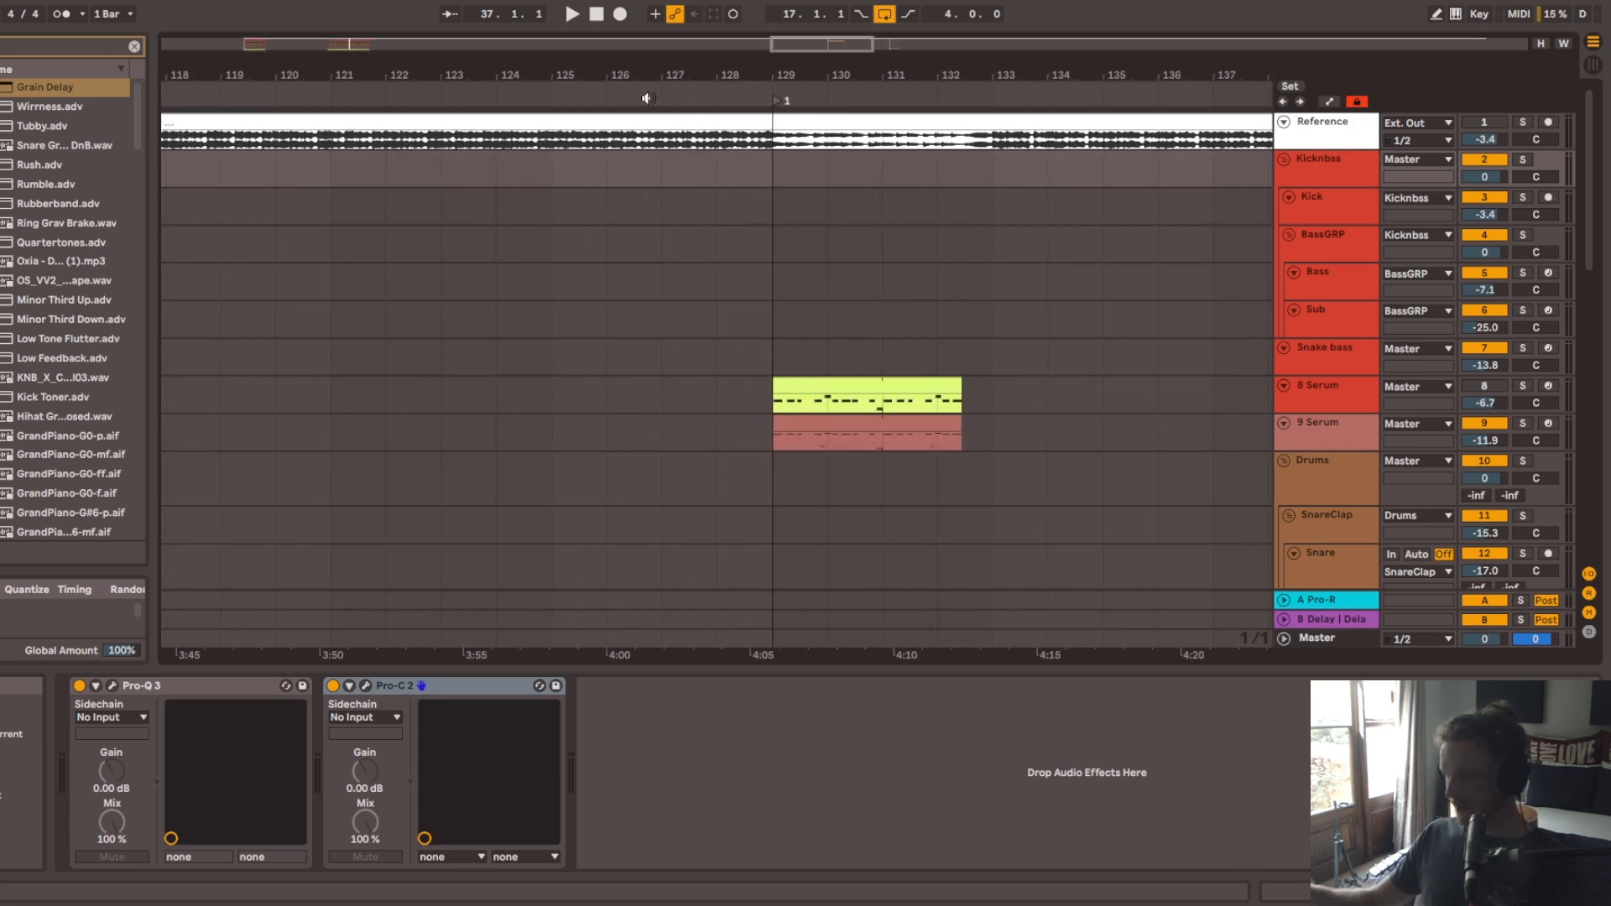
# Step: Play the Reference track soloed from marker 1 at bar 129, then stop and unsolo it
pyautogui.click(813, 351)
pyautogui.moveTo(788, 79); pyautogui.dragTo(634, 94)
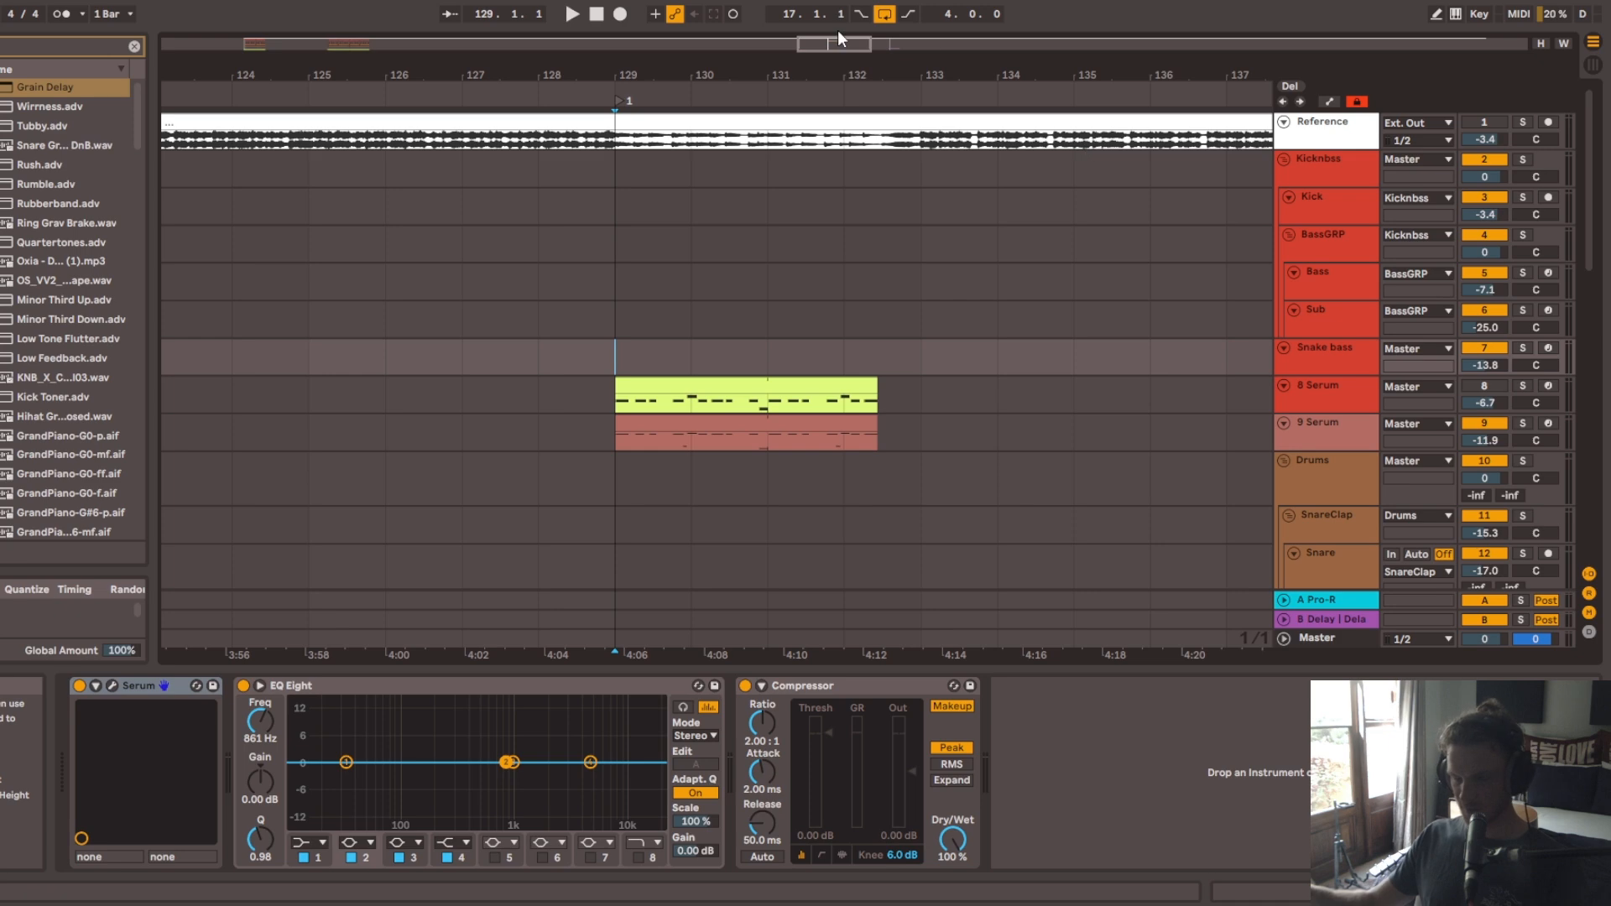
pyautogui.moveTo(757, 82); pyautogui.dragTo(750, 76)
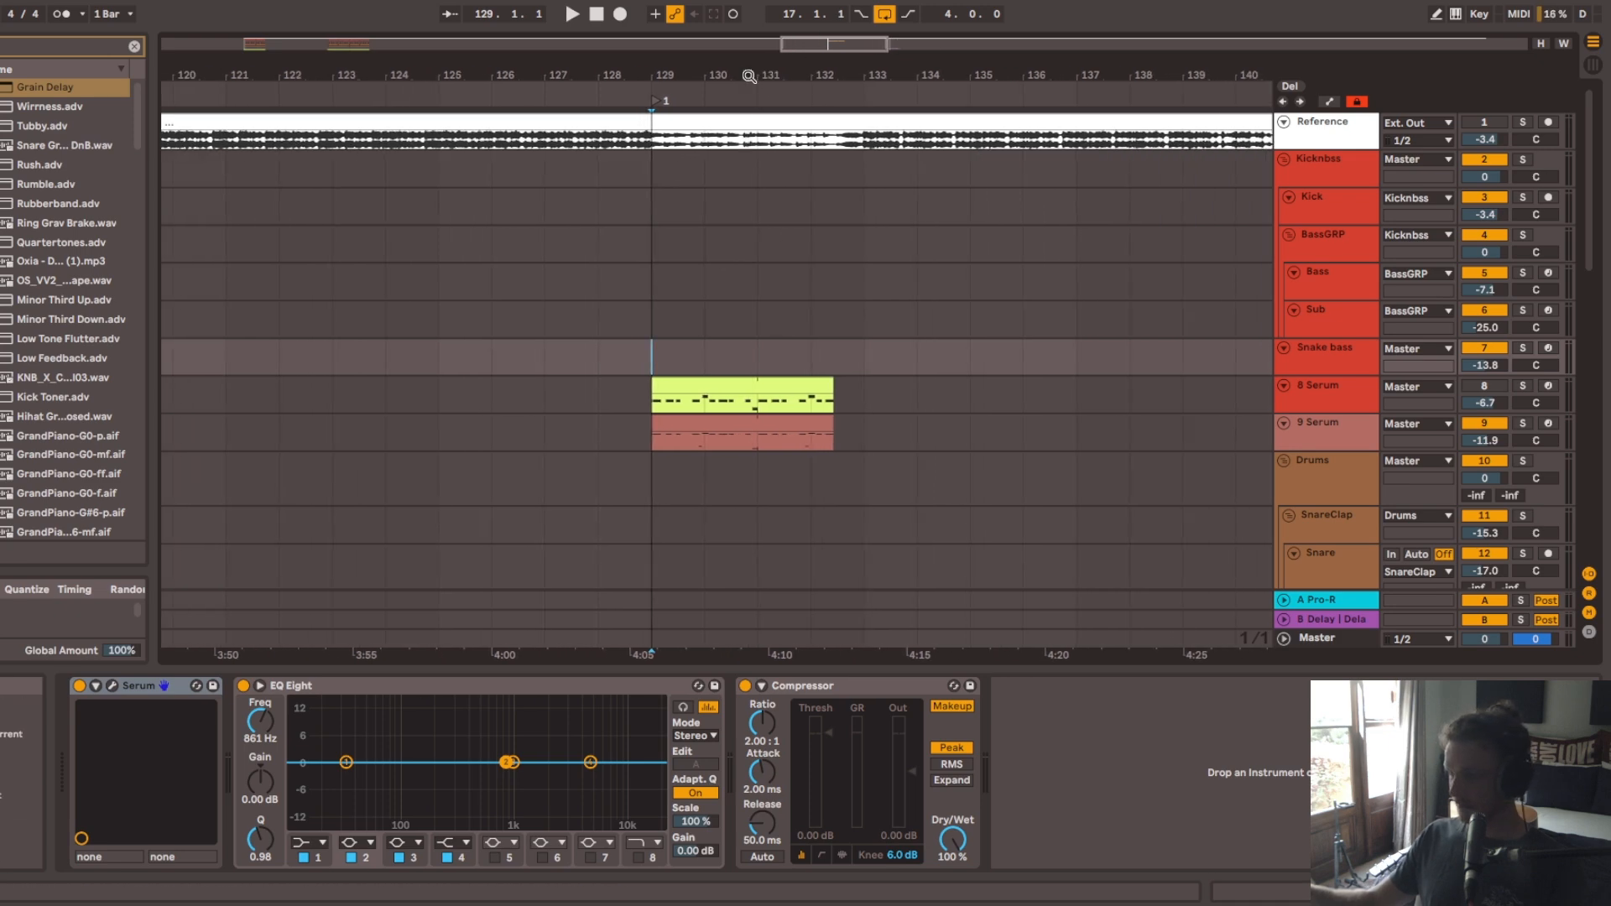
pyautogui.press('space')
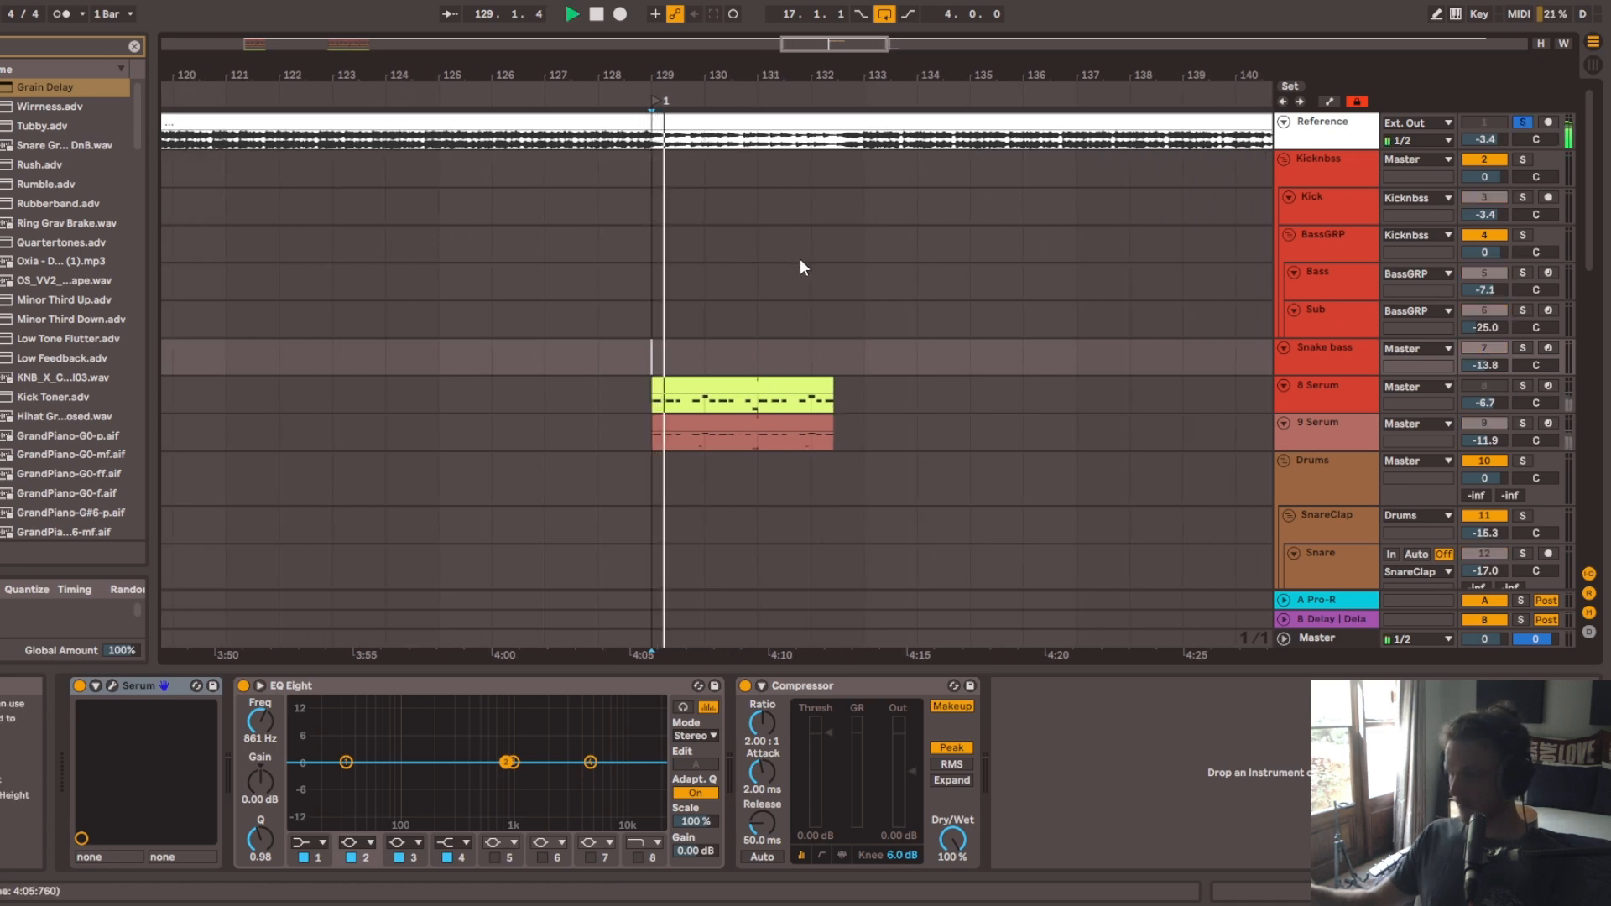
pyautogui.moveTo(703, 74); pyautogui.dragTo(705, 77)
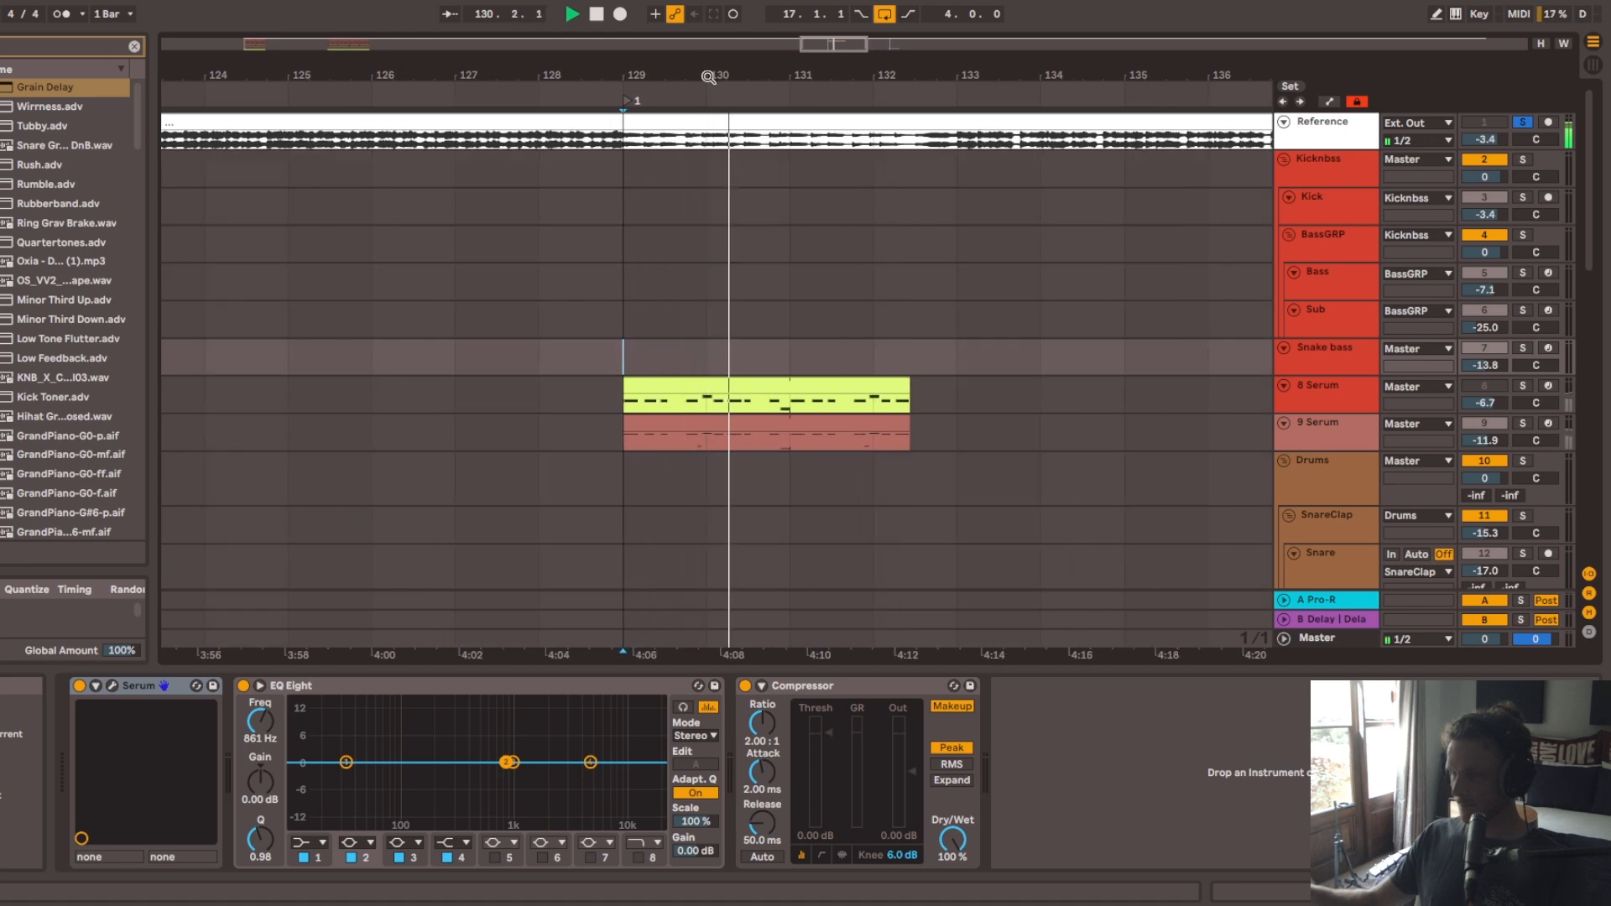
pyautogui.press('space')
pyautogui.press('s')
pyautogui.click(652, 317)
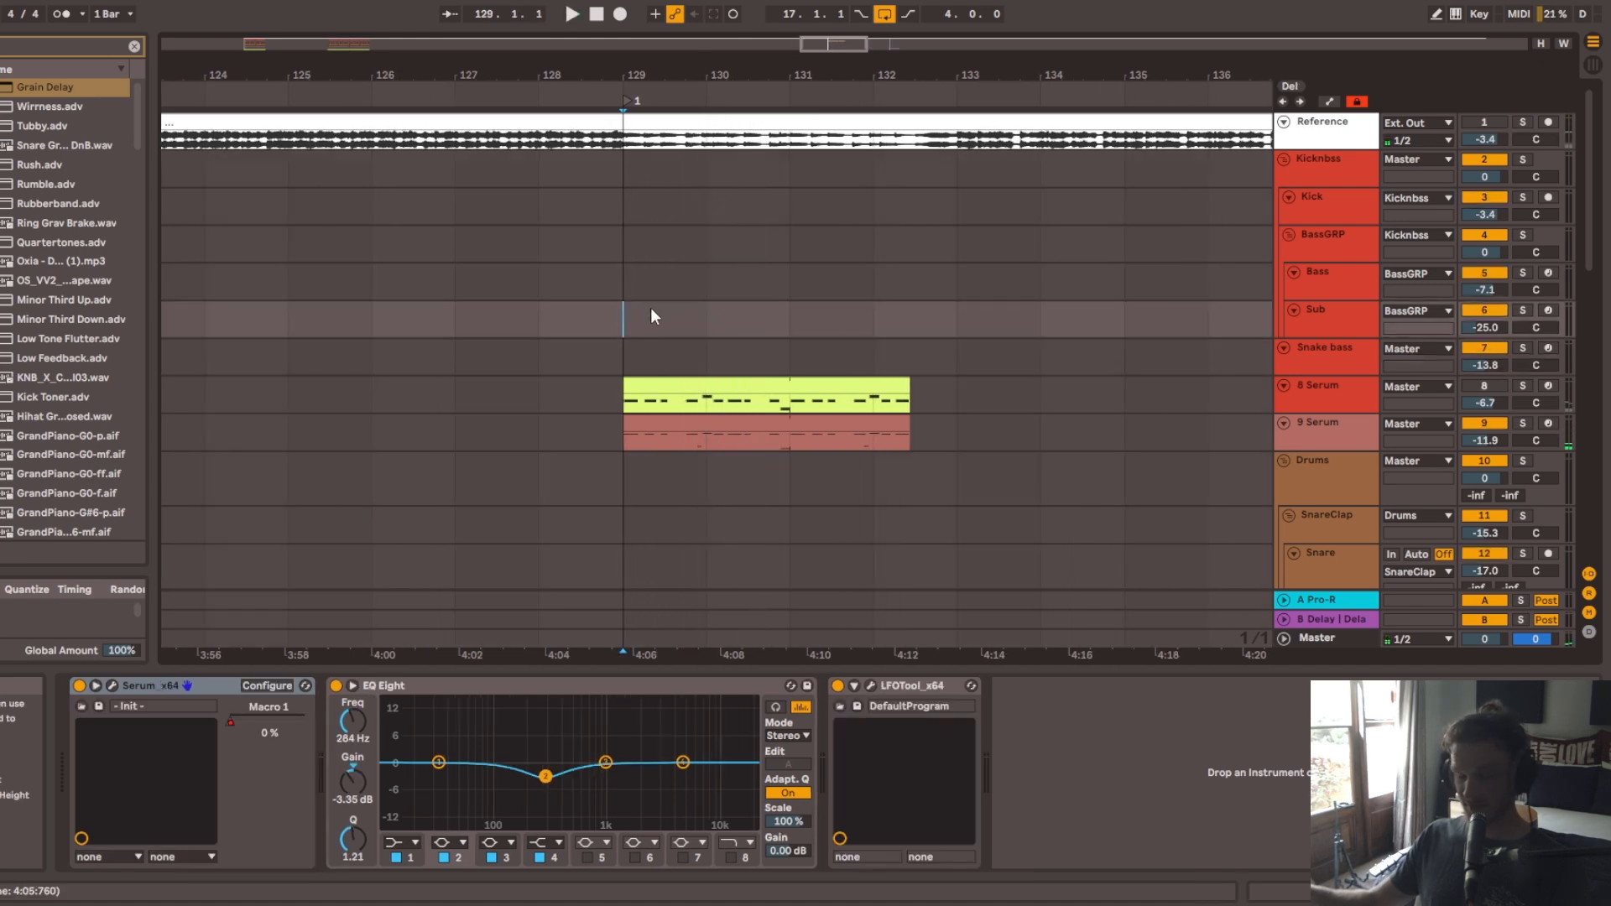
pyautogui.moveTo(608, 74); pyautogui.dragTo(824, 78)
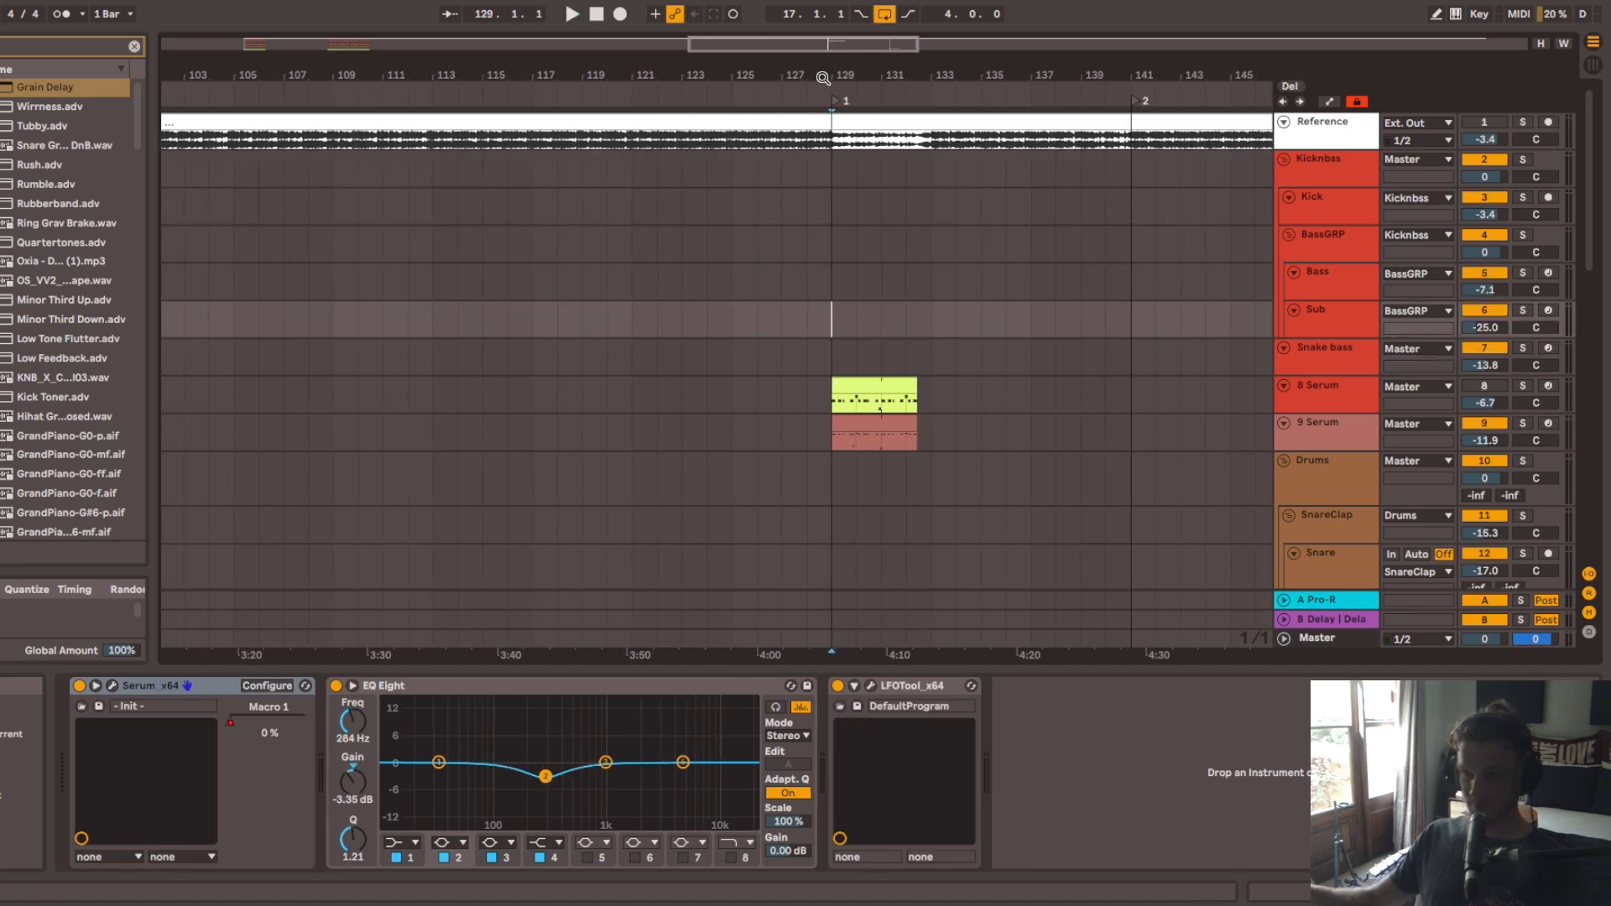
# Step: Activate the 8 Serum track and play its clip at bar 129 soloed, then stop and unsolo it
pyautogui.click(833, 155)
pyautogui.moveTo(933, 74); pyautogui.dragTo(937, 398)
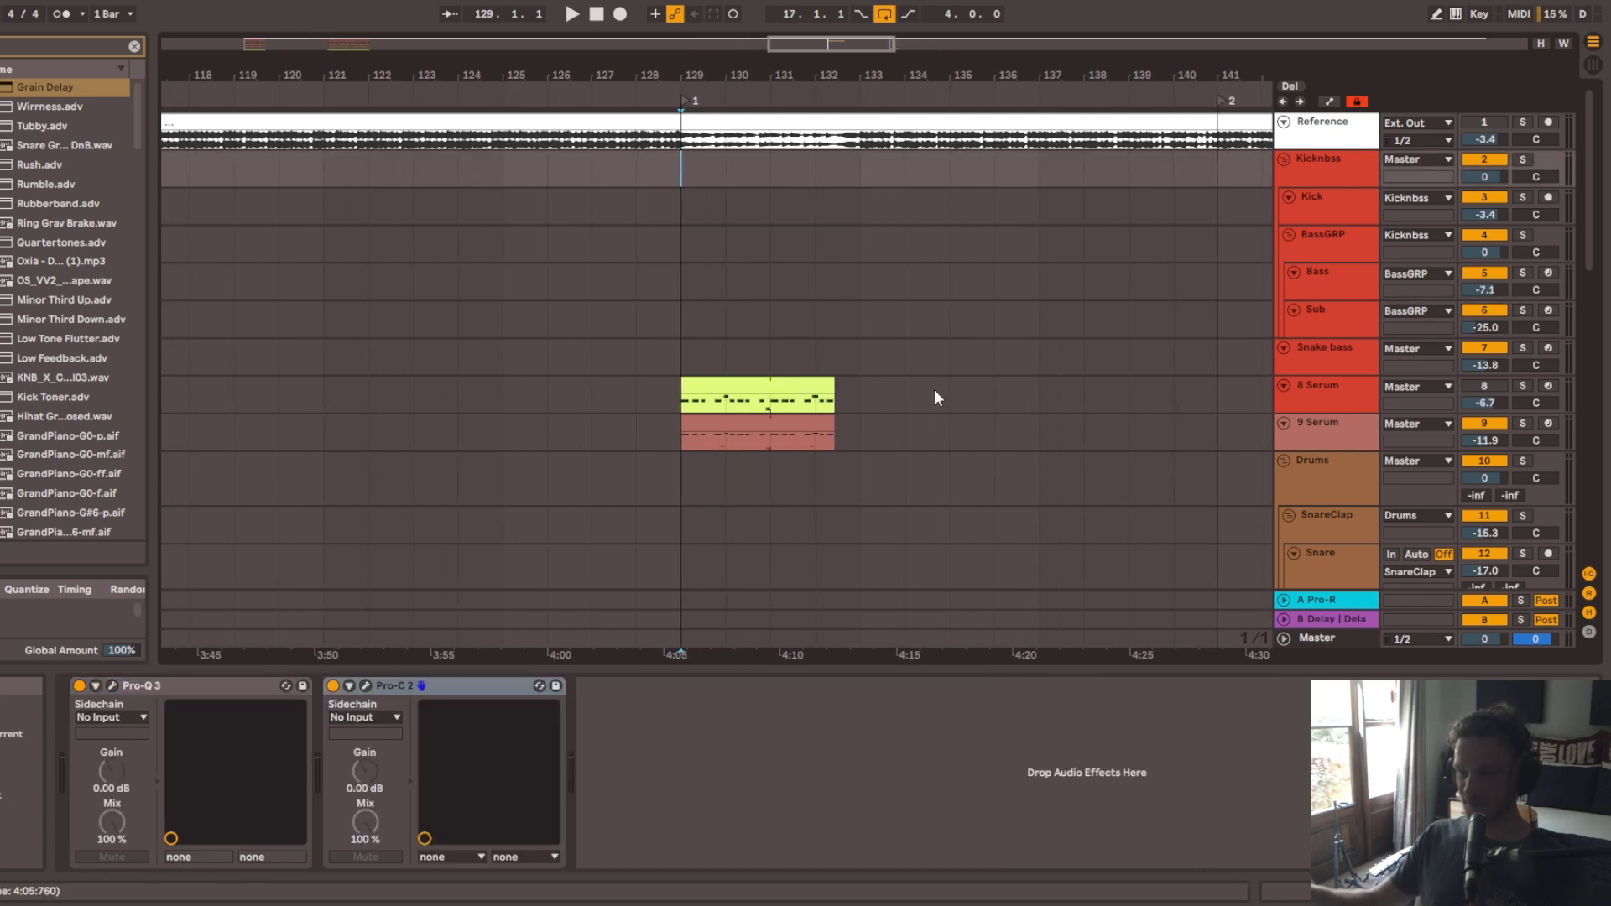
pyautogui.click(1496, 387)
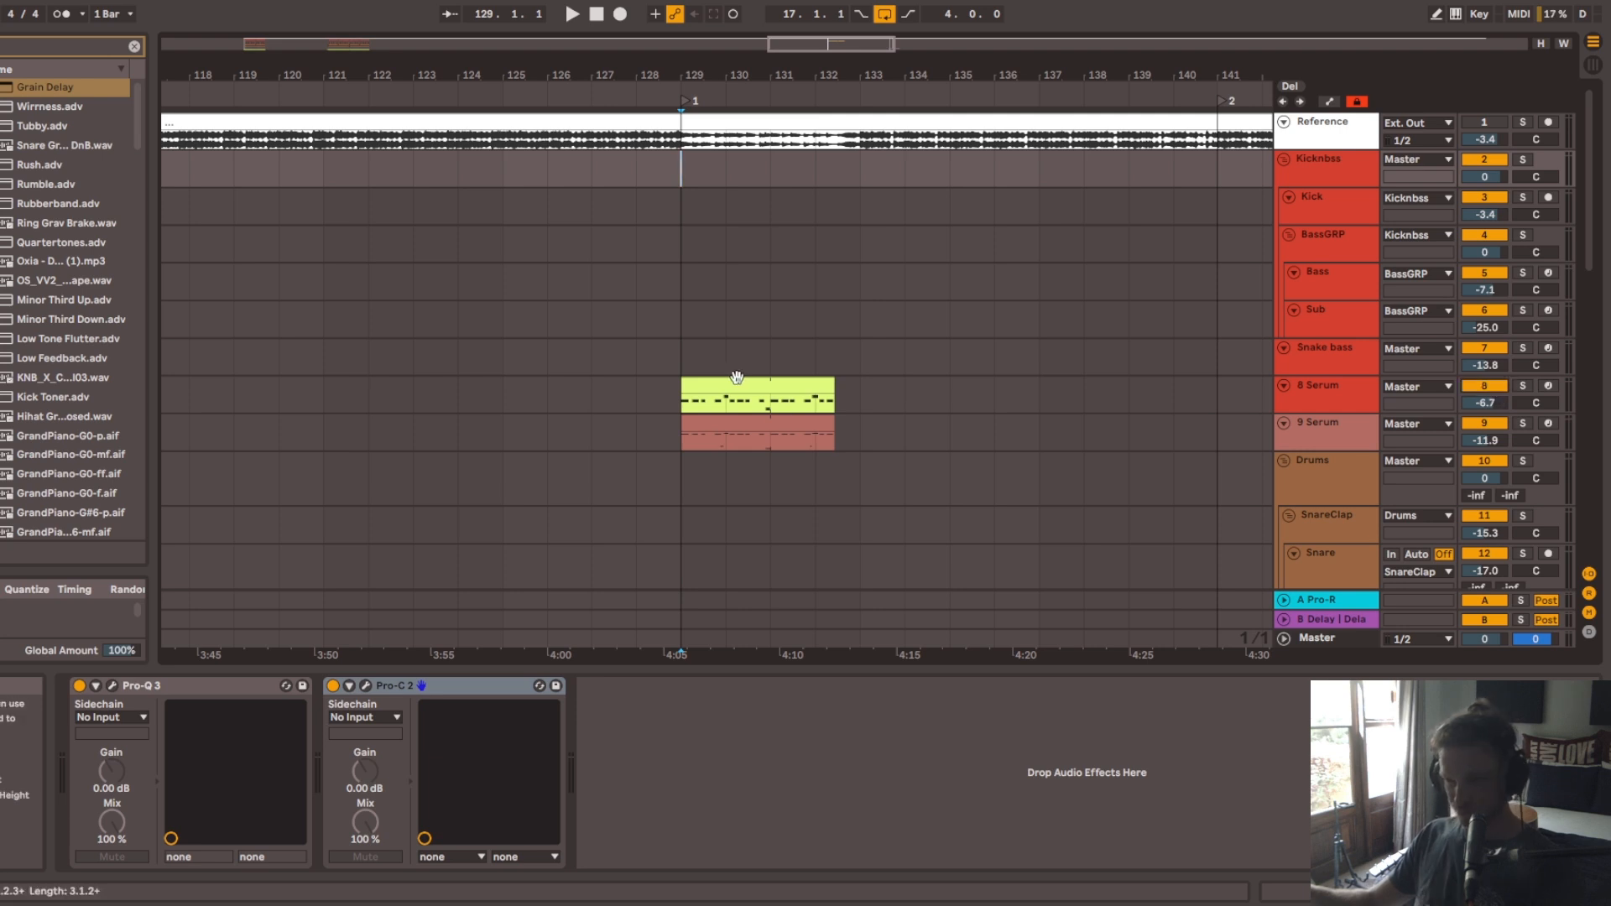
pyautogui.click(737, 383)
pyautogui.click(1335, 393)
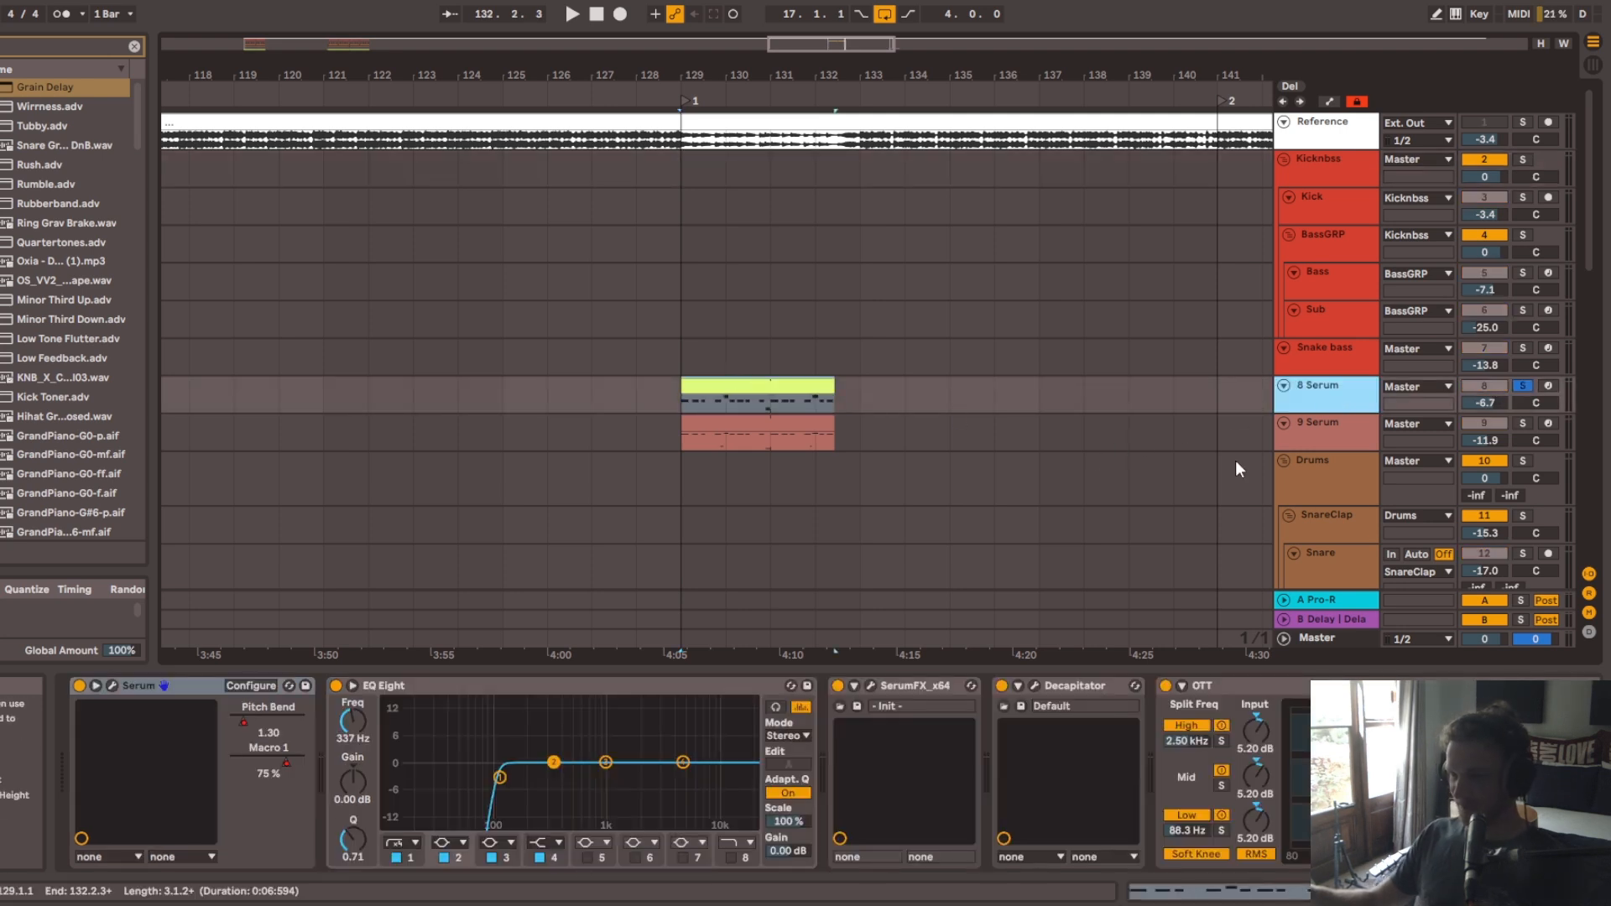
pyautogui.press('space')
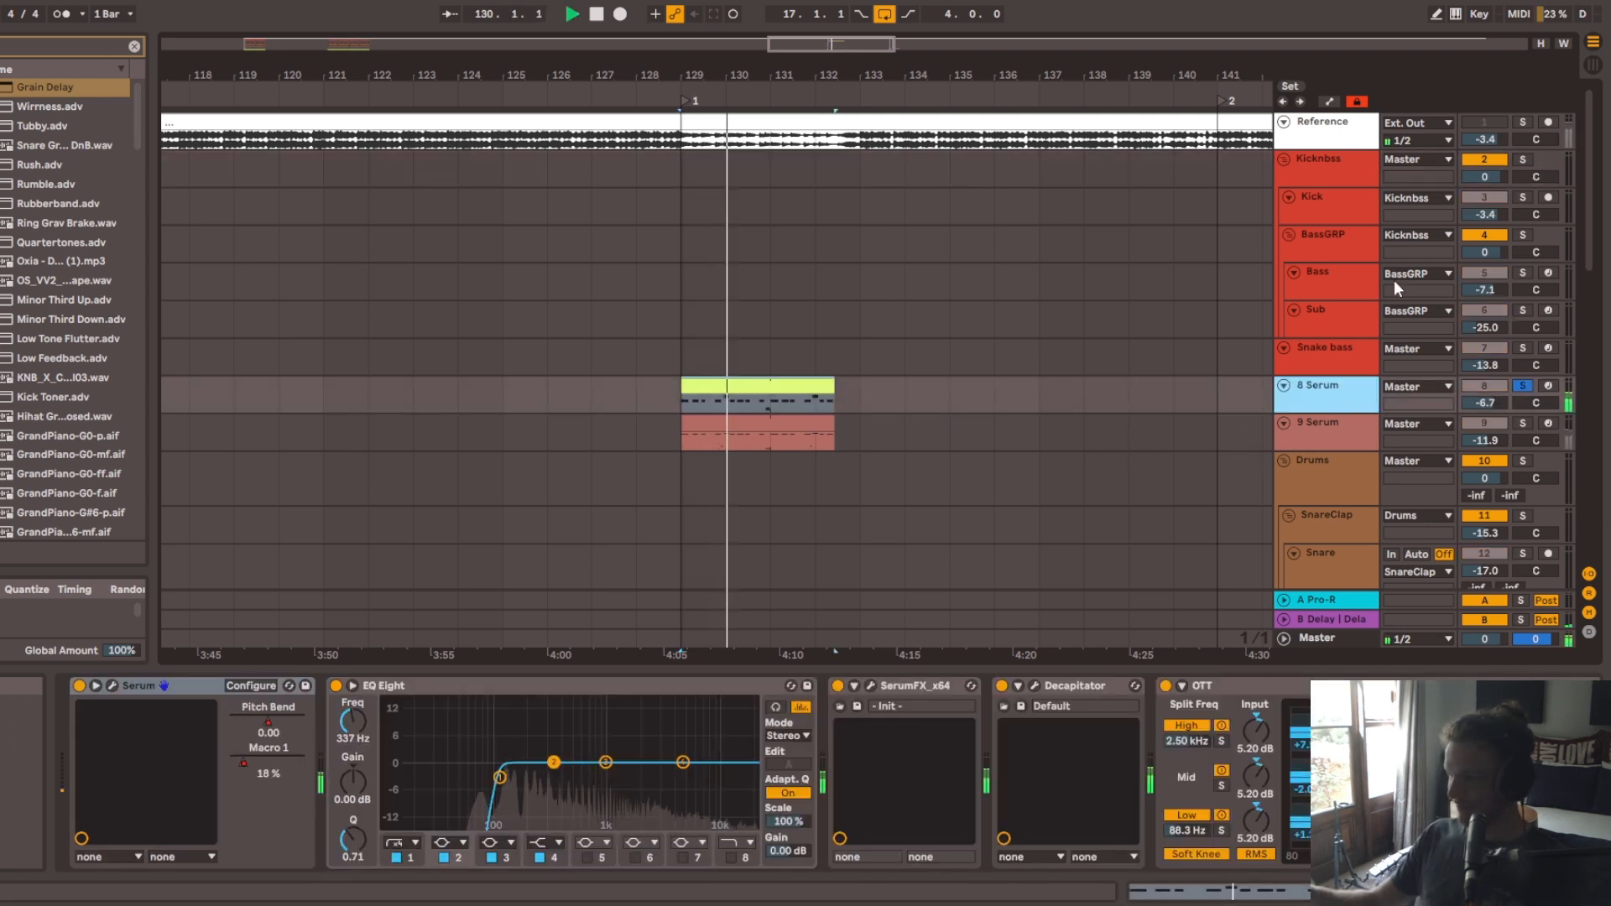
pyautogui.press('space')
pyautogui.moveTo(798, 75); pyautogui.dragTo(824, 162)
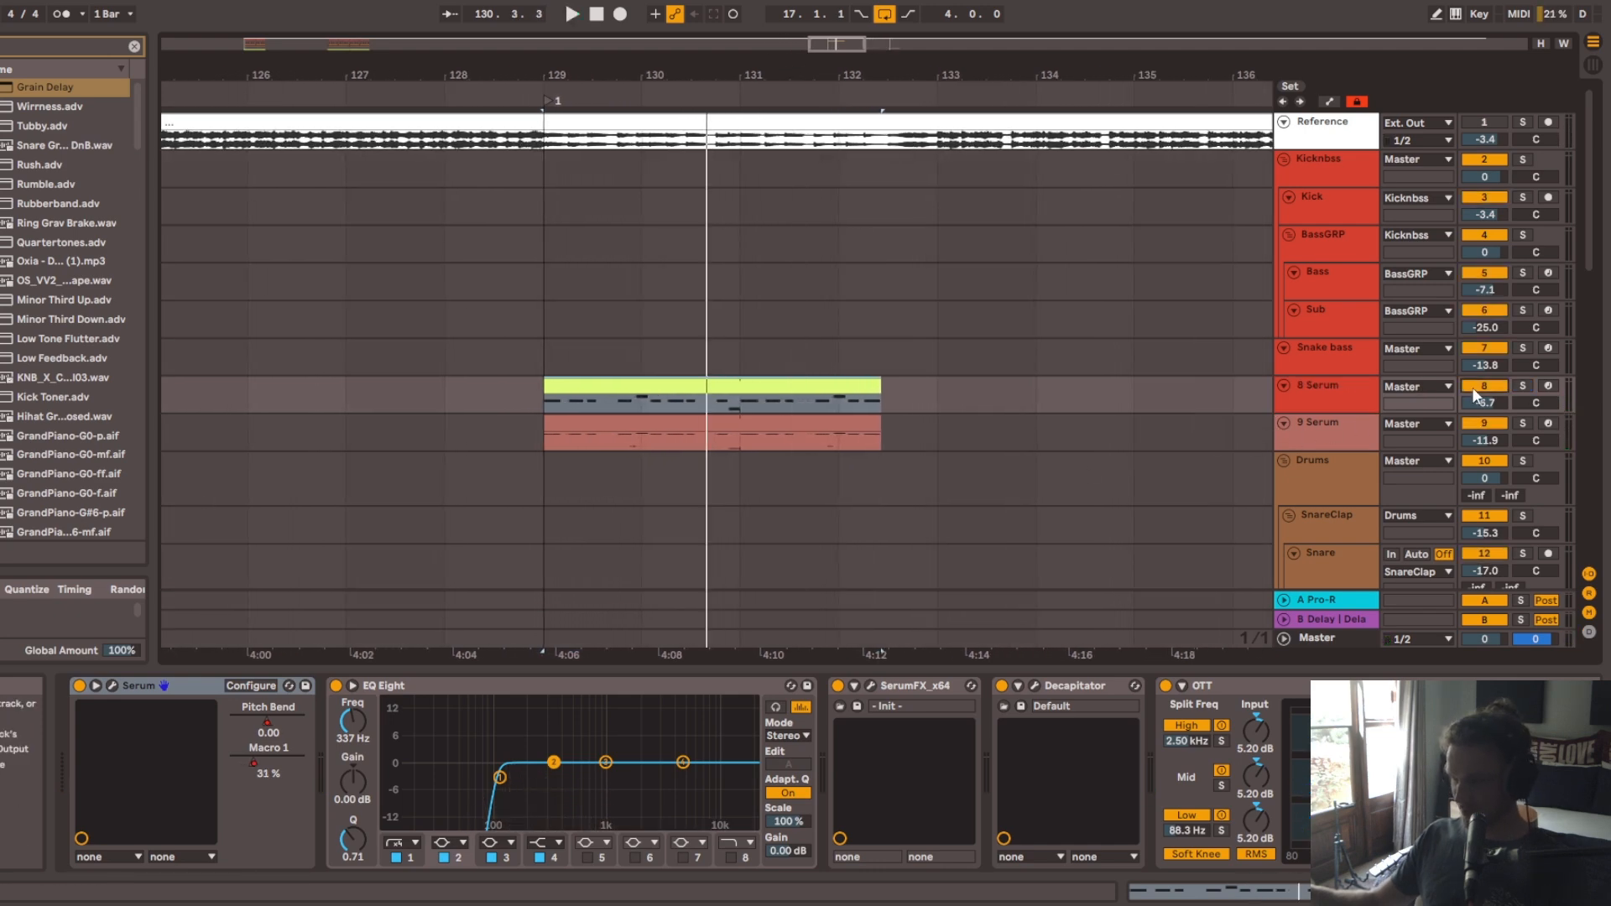
# Step: Play the 9 Serum clip at bar 129 soloed, then enlarge its track to examine the clip's notes
pyautogui.click(606, 417)
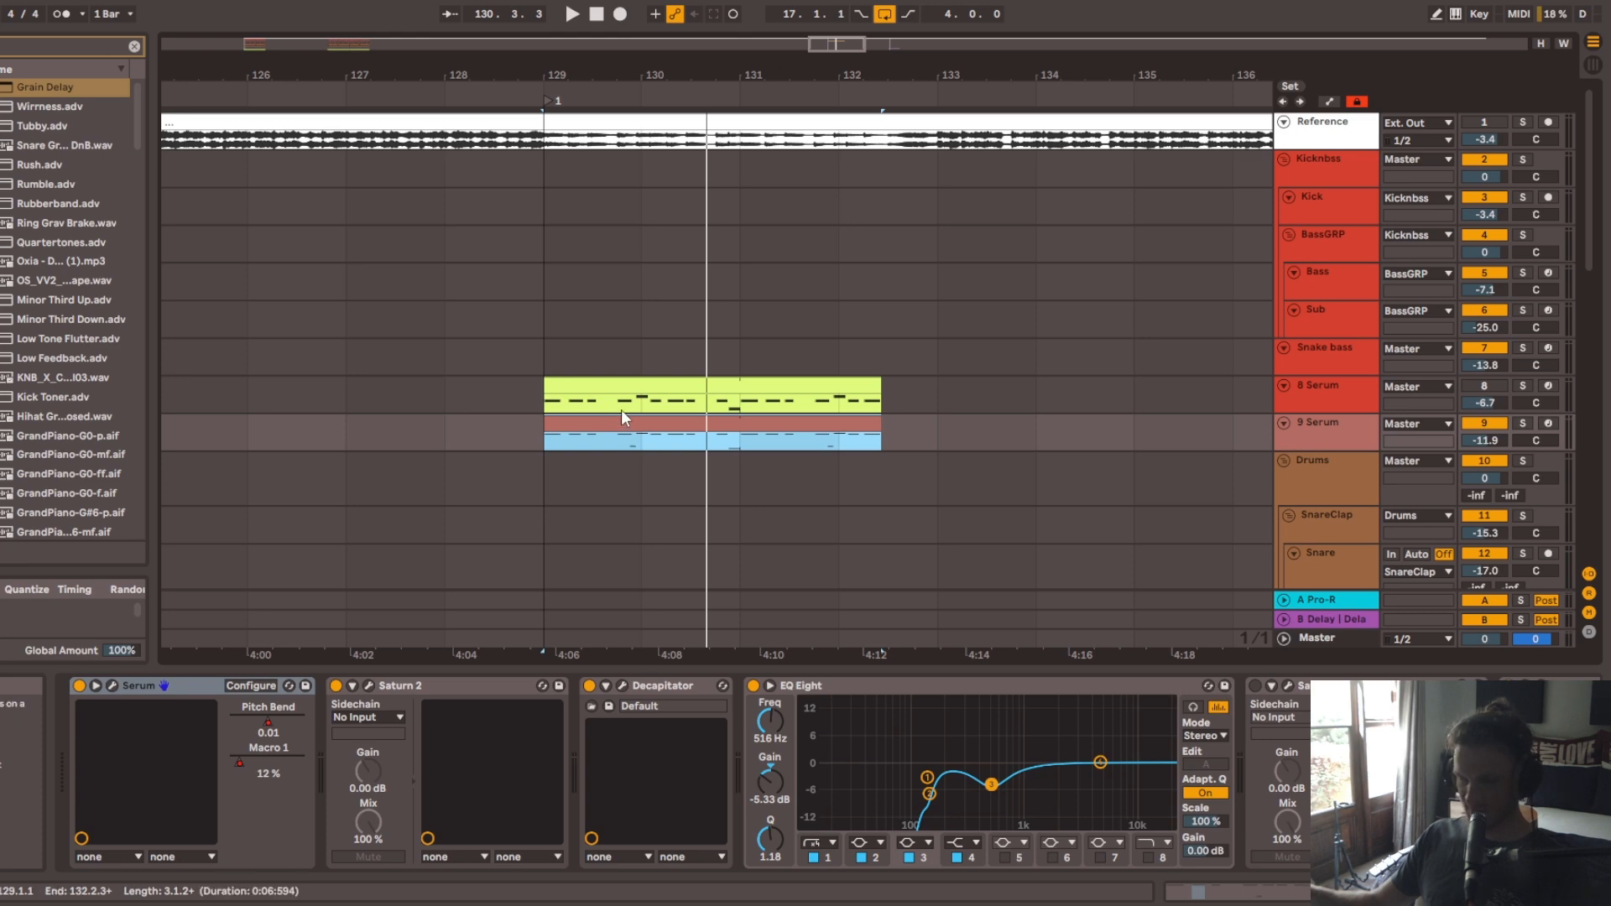
pyautogui.press('space')
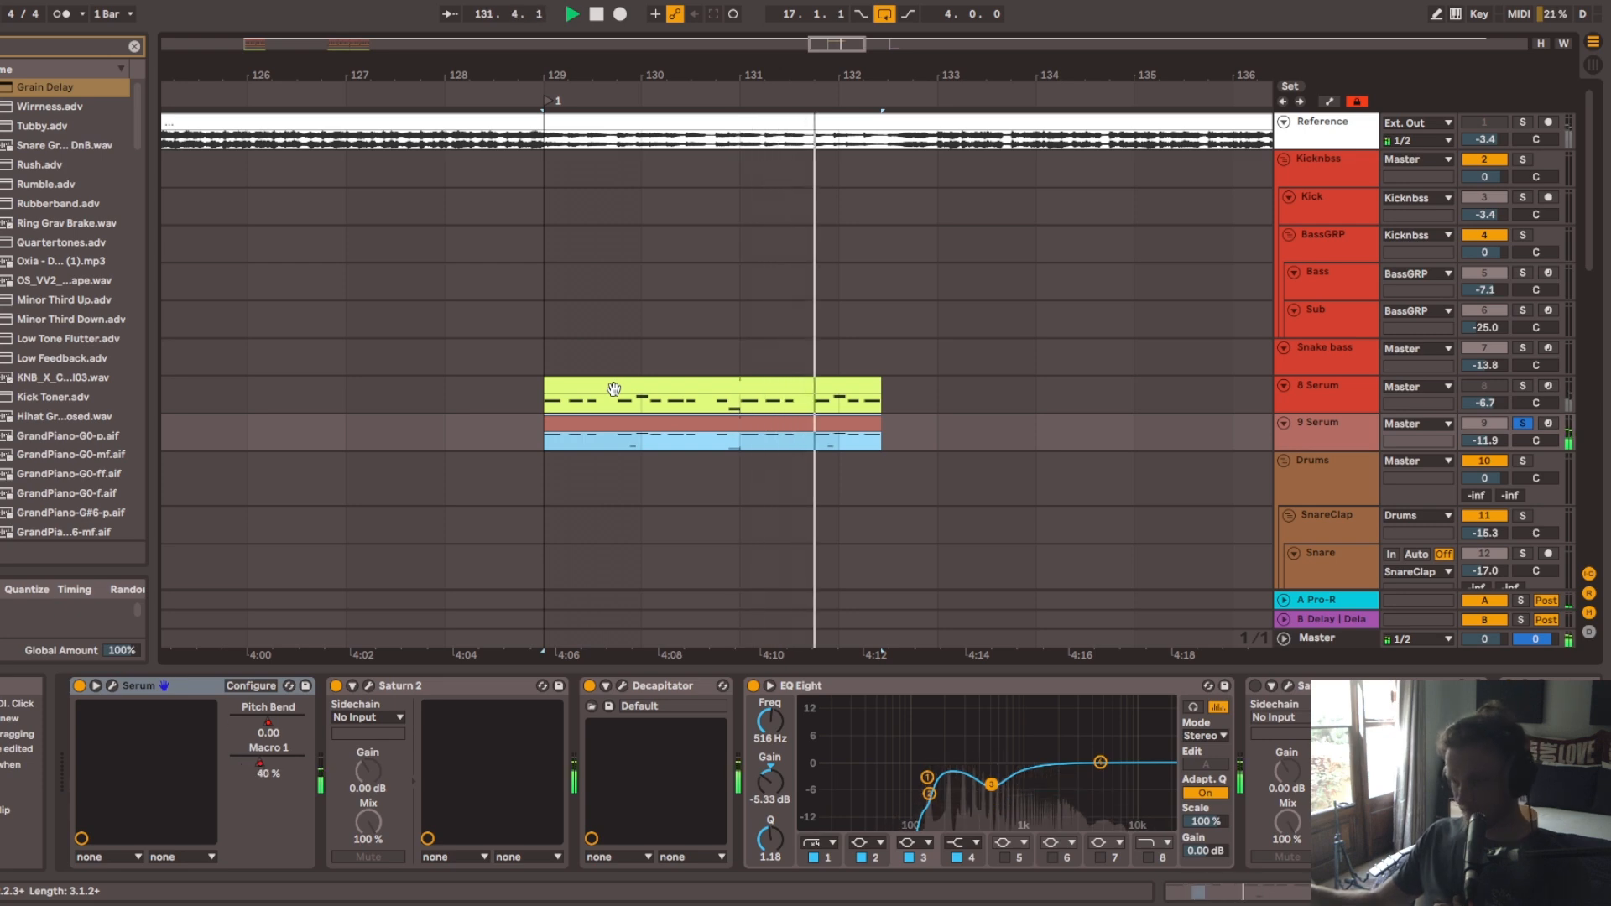
pyautogui.press('space')
pyautogui.click(561, 445)
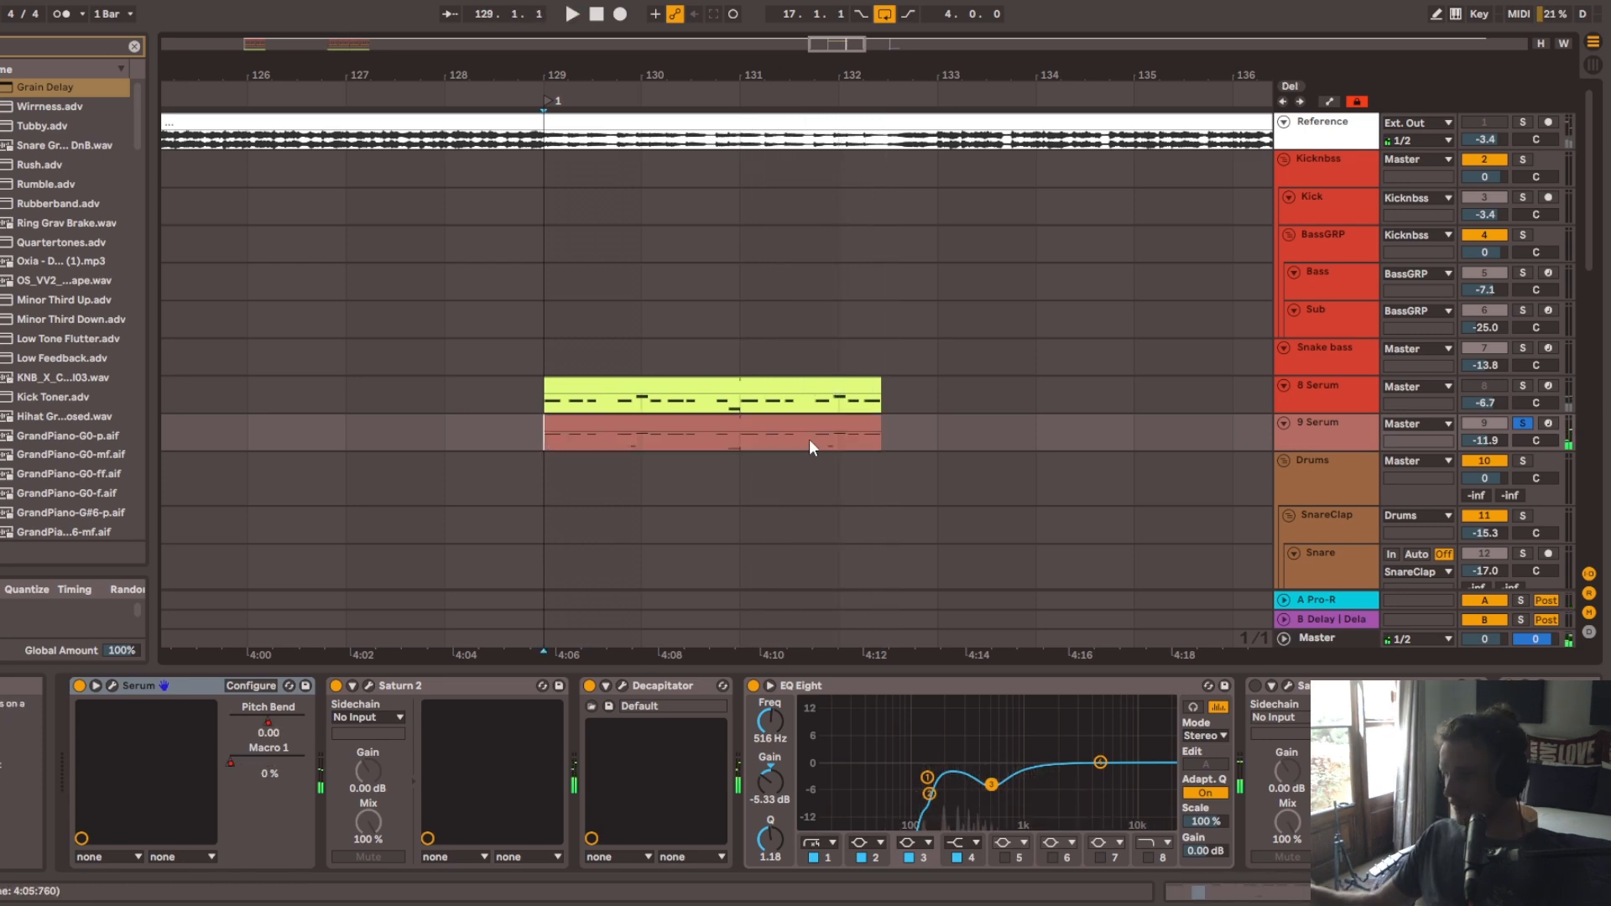
pyautogui.moveTo(1332, 452); pyautogui.dragTo(1339, 510)
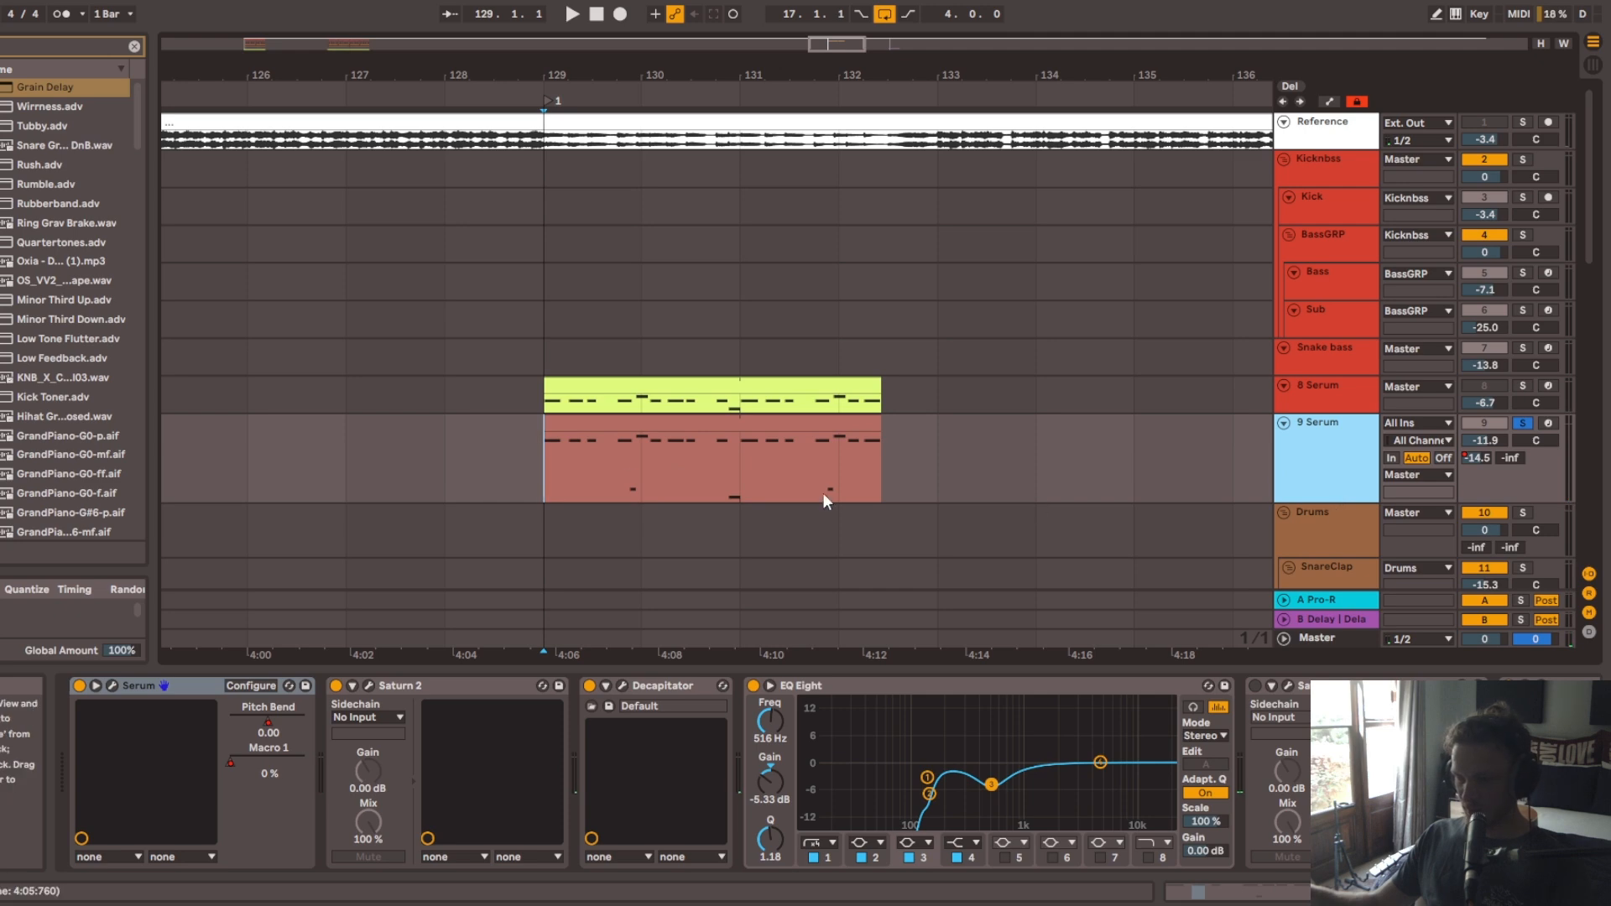
pyautogui.click(567, 456)
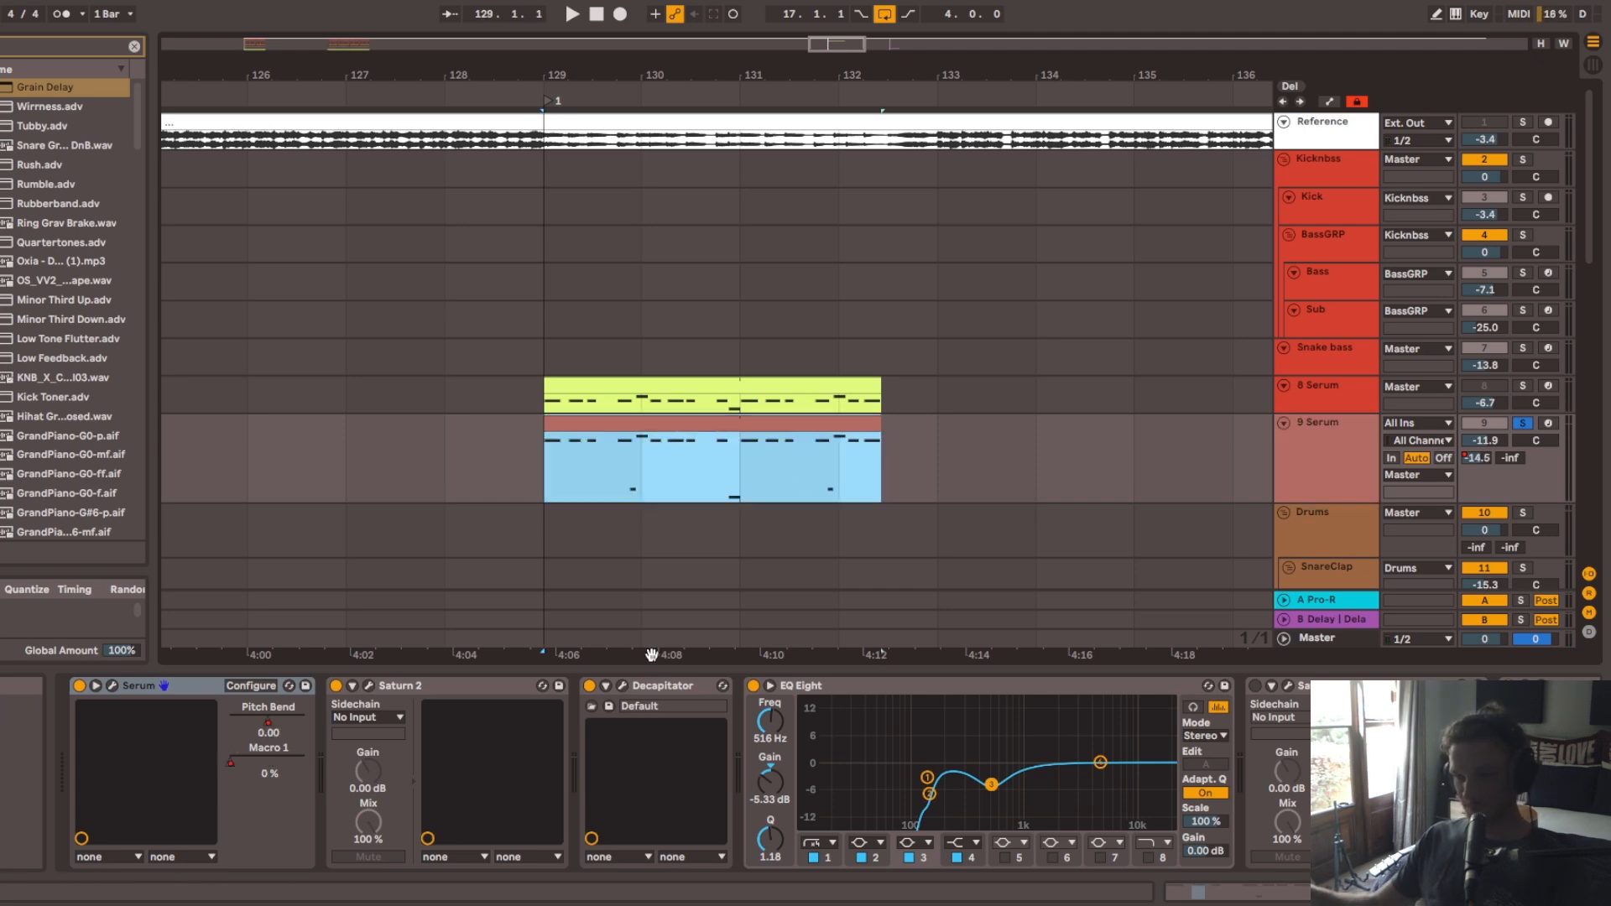
# Step: Open the 9 Serum track's Serum synth, review its oscillator and effects pages, and play the clip with all effects
pyautogui.click(113, 685)
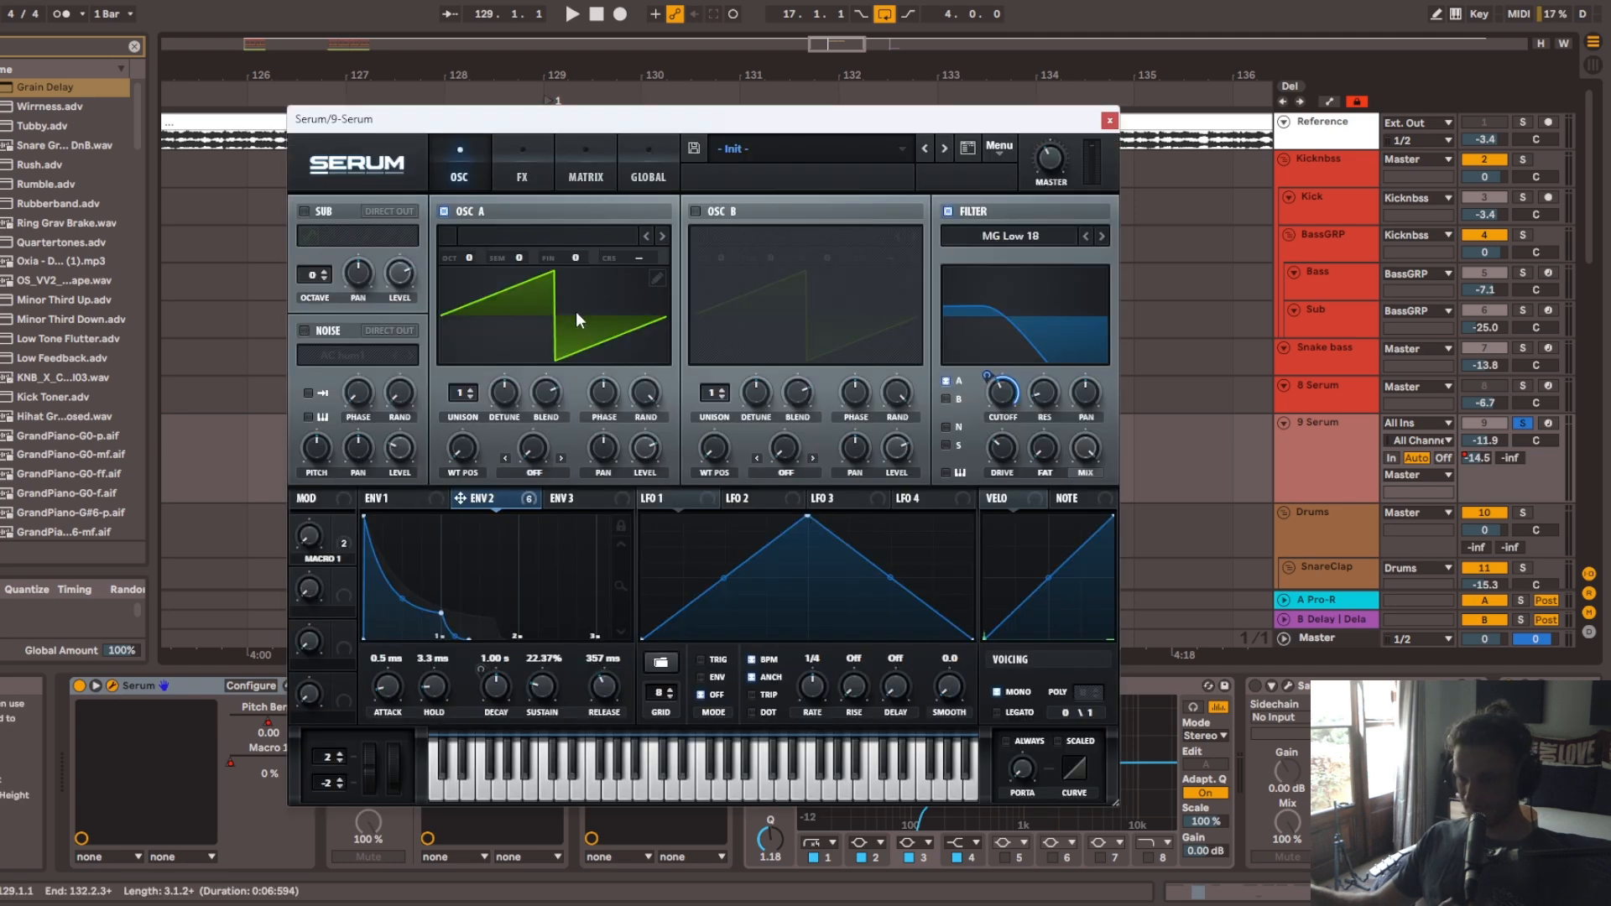
pyautogui.click(510, 155)
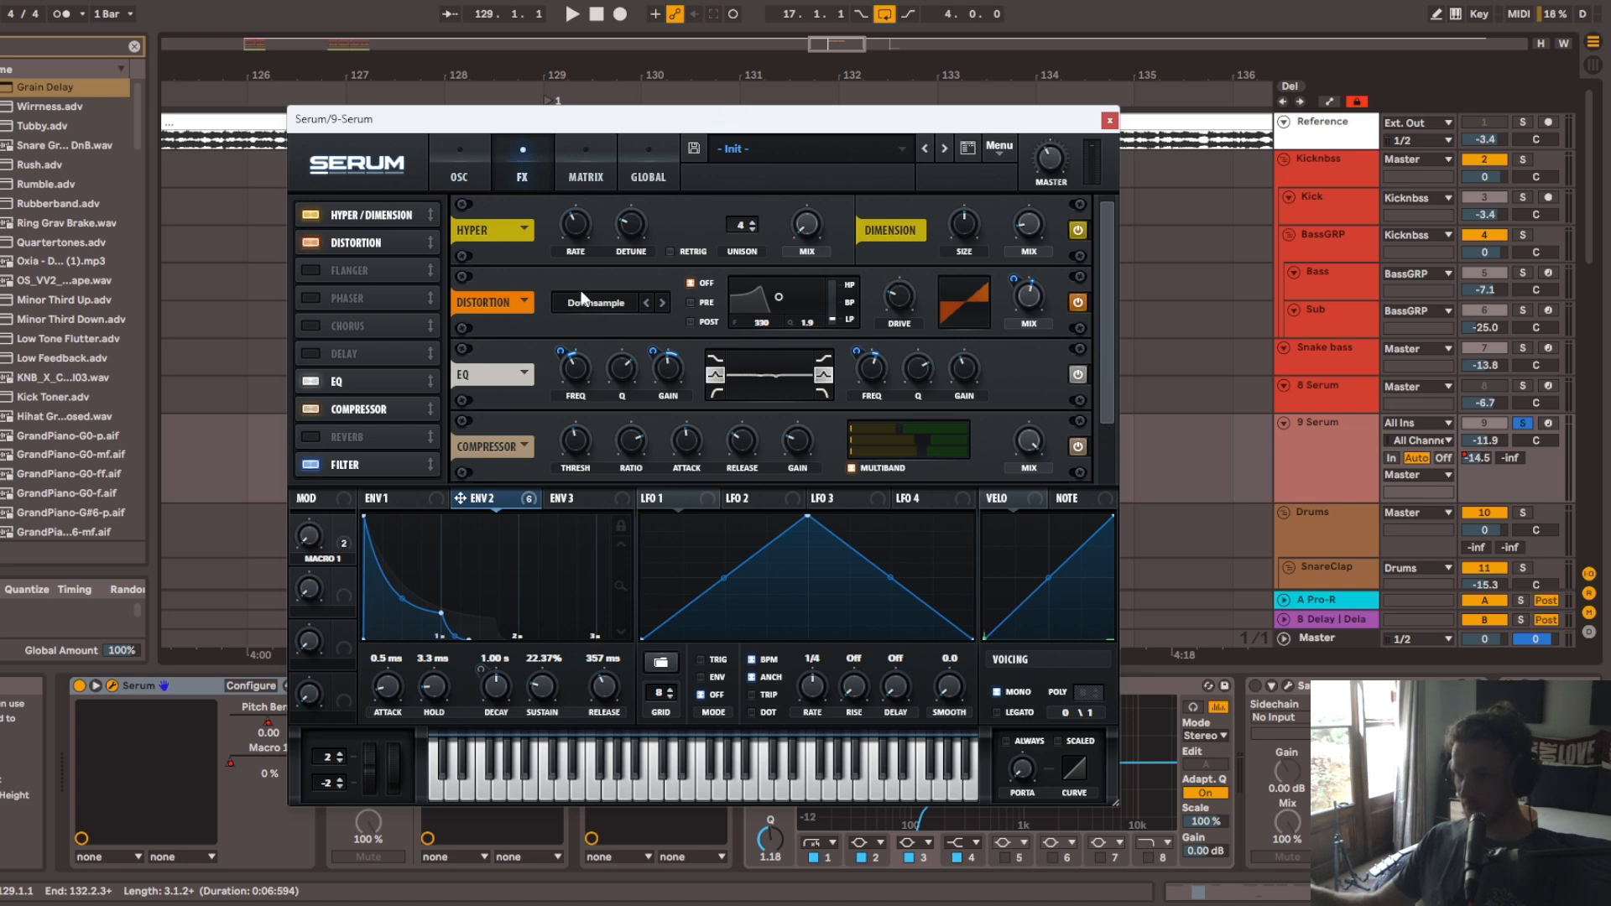
pyautogui.press('space')
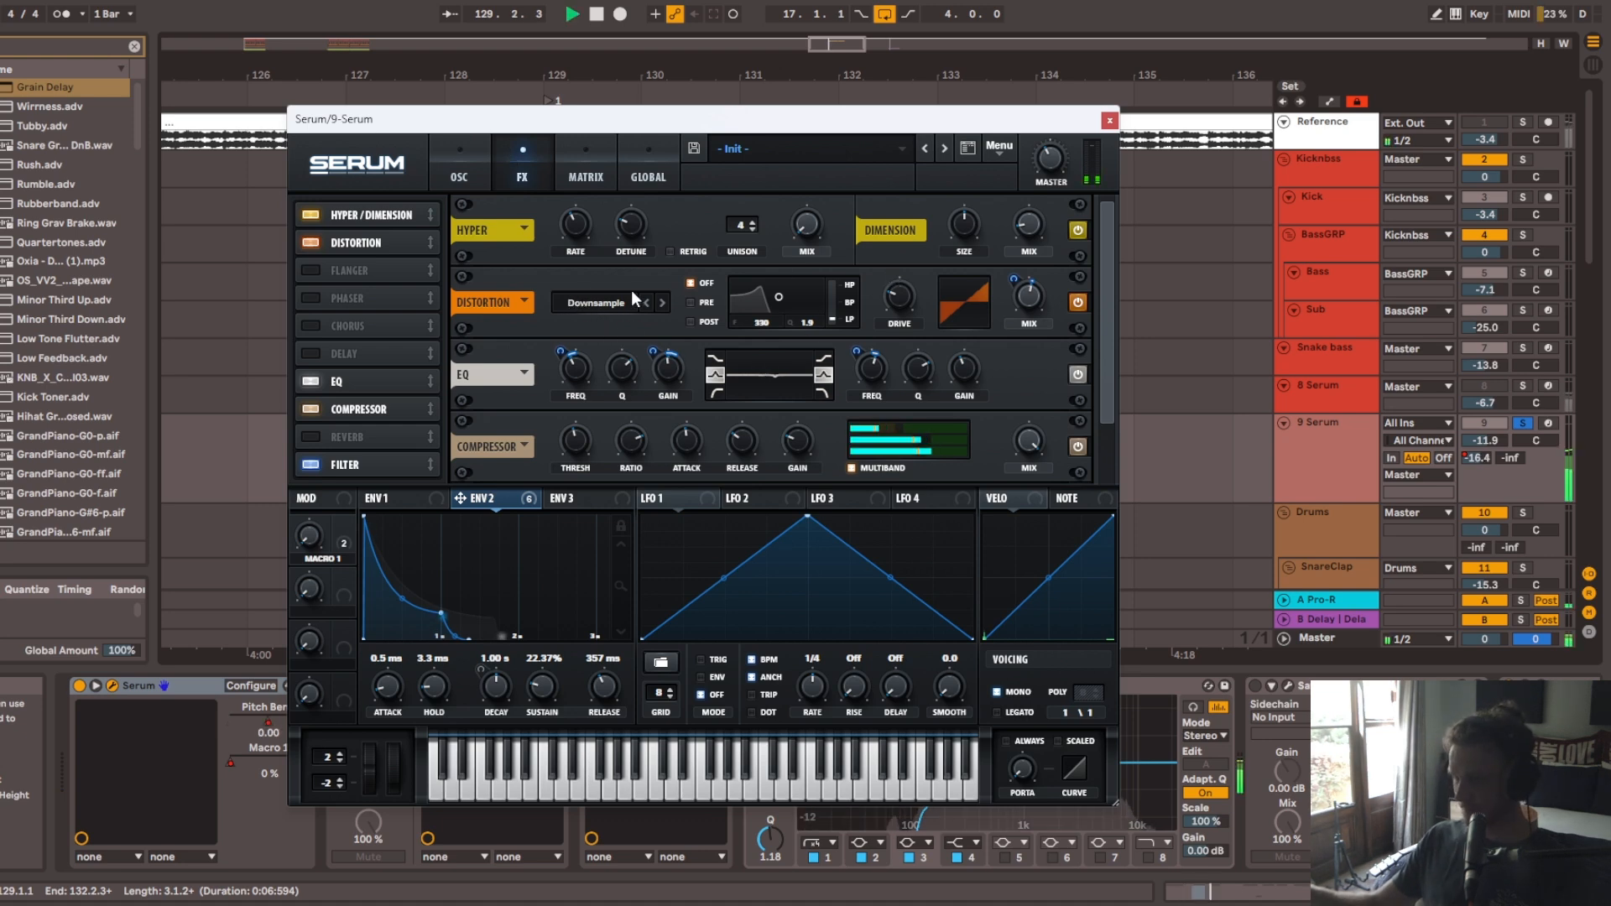
pyautogui.press('space')
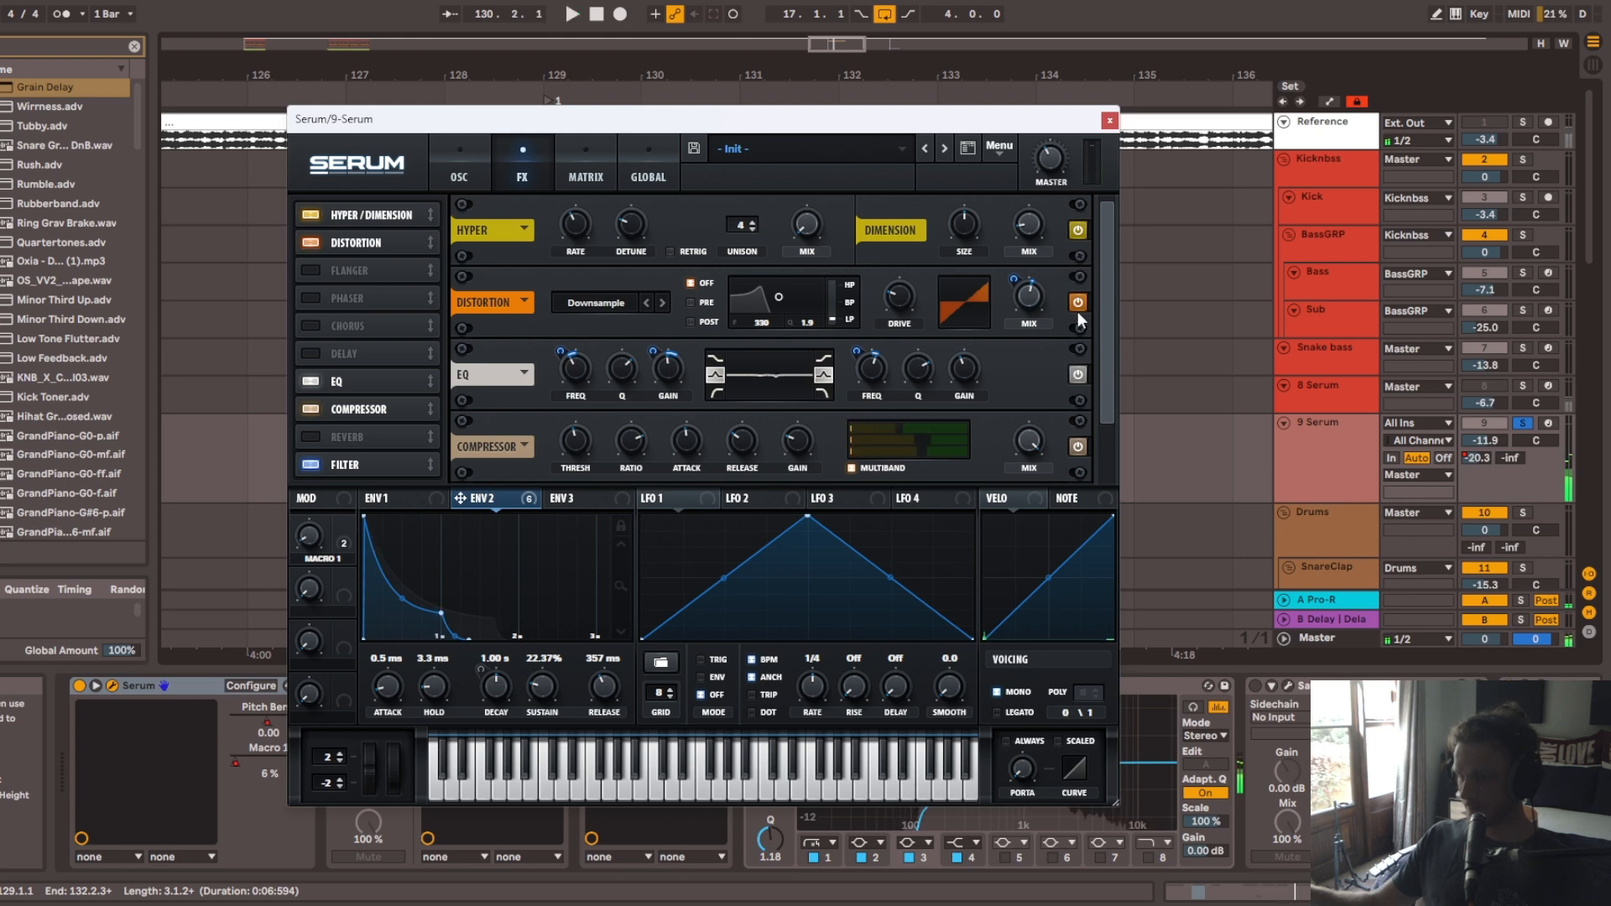
# Step: Switch off all active Serum effects and play the dry sound while viewing the oscillator page
pyautogui.click(1078, 304)
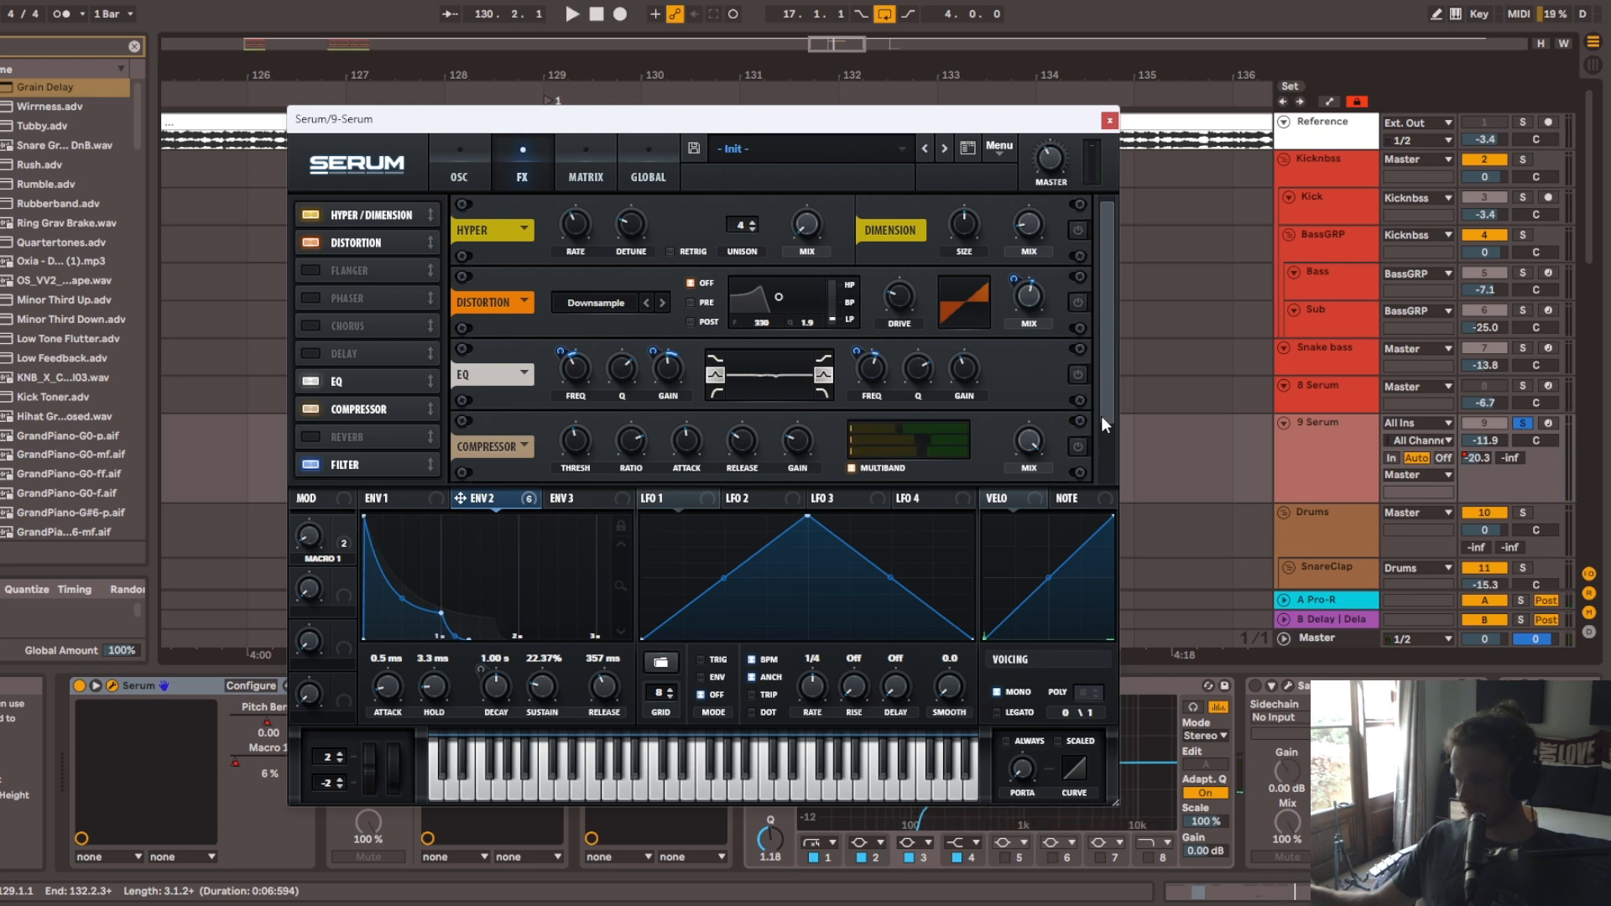
pyautogui.scroll(-3, 1104, 445)
pyautogui.press('space')
pyautogui.scroll(3, 1095, 415)
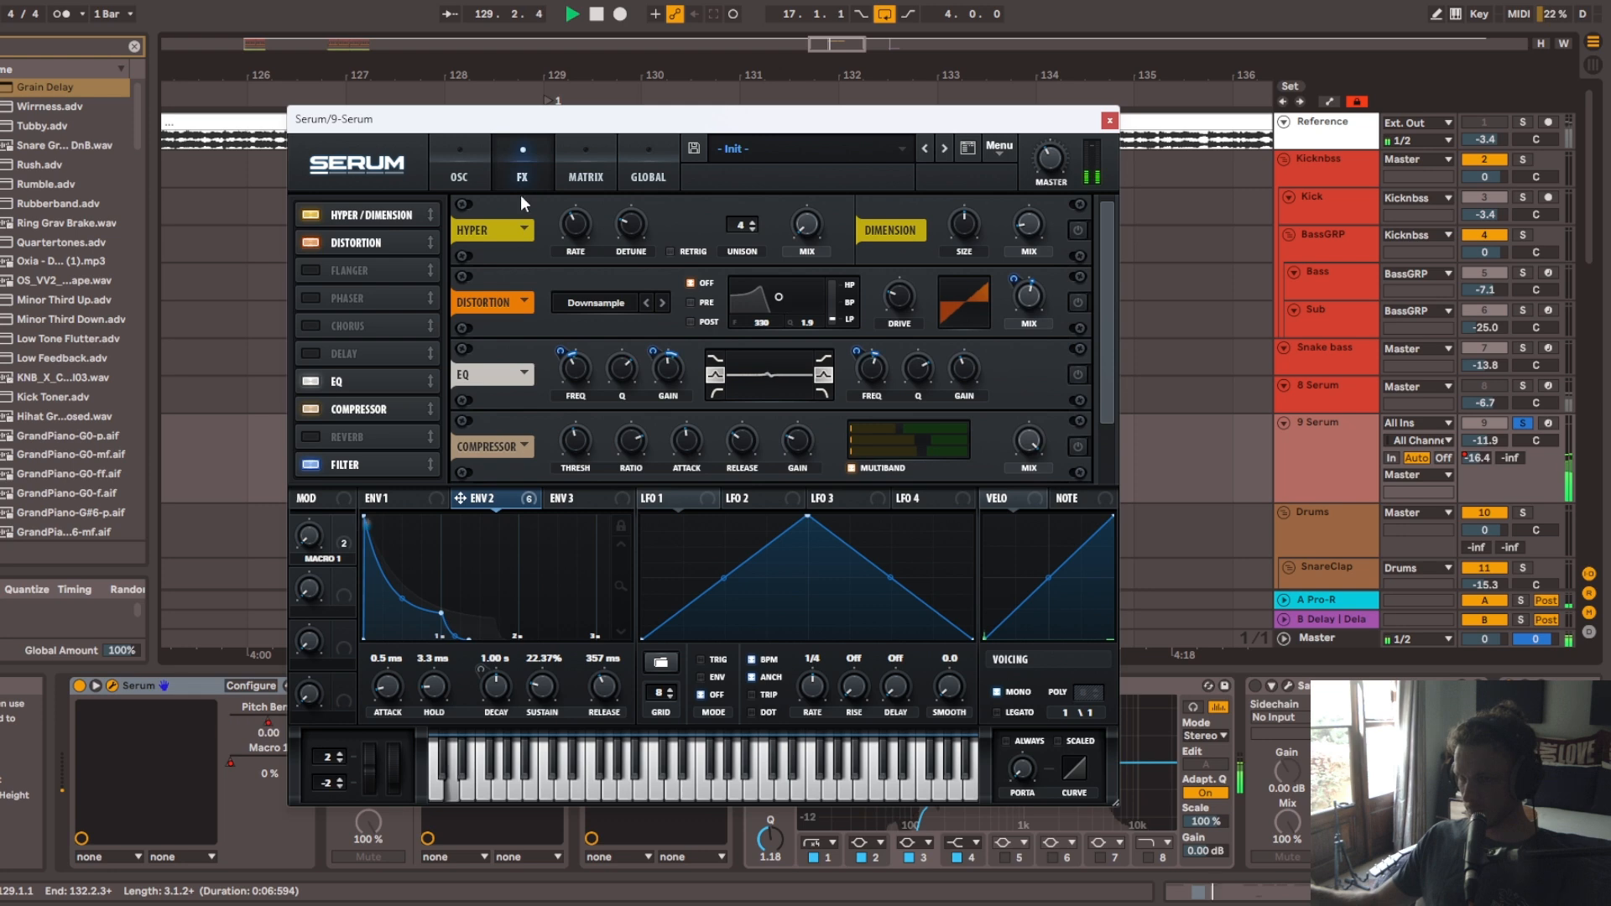
pyautogui.click(459, 172)
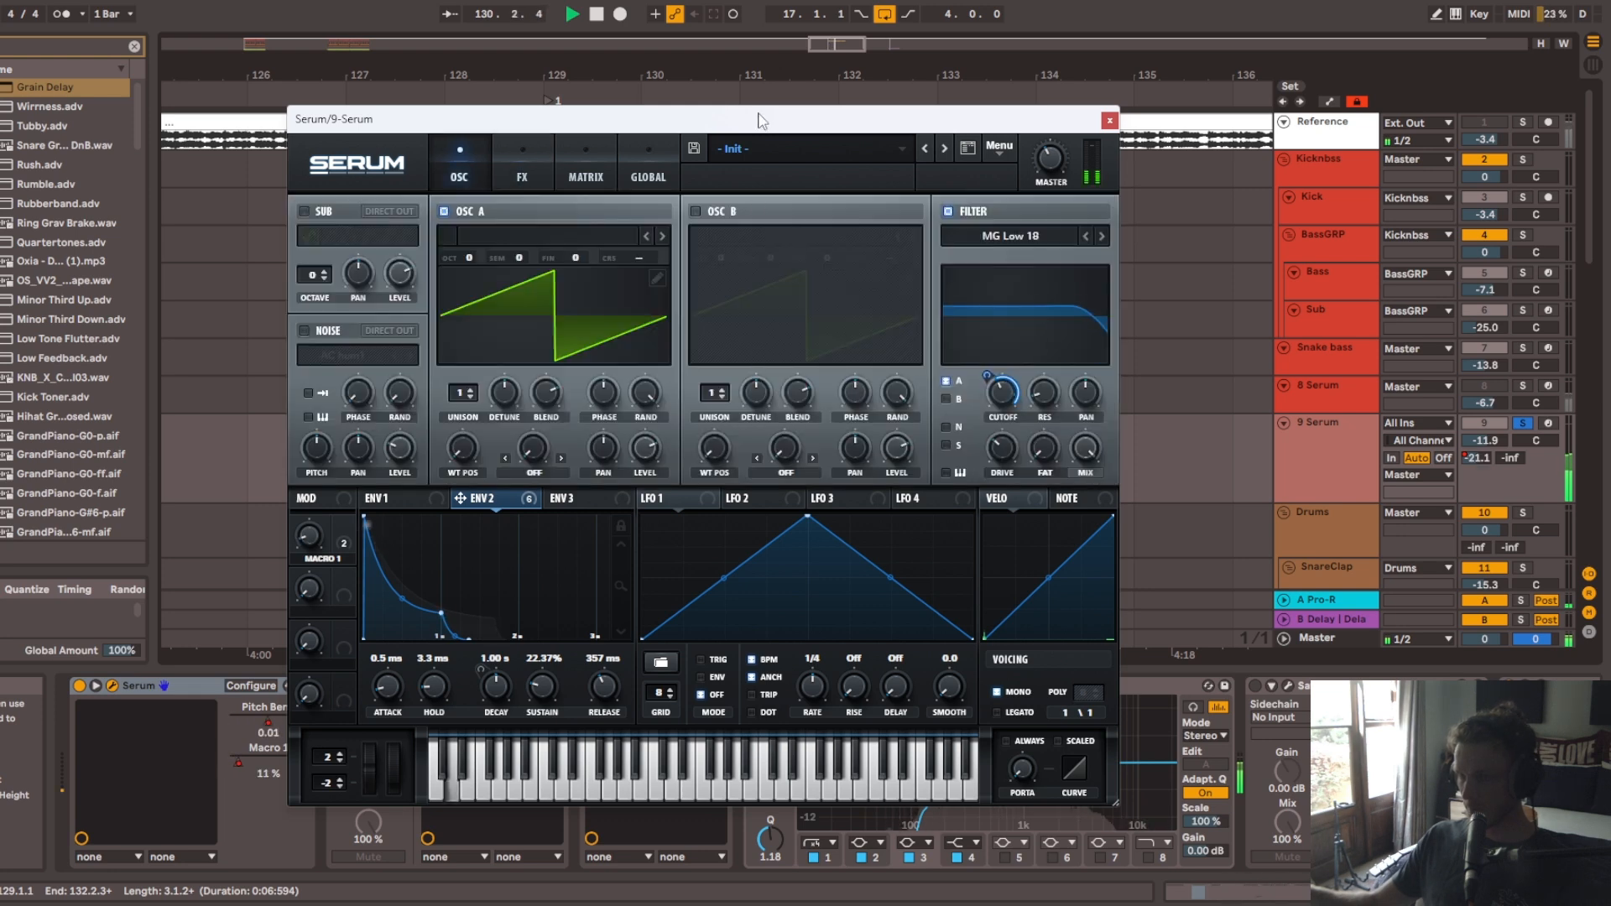
# Step: Stop playback and switch Serum's Hyper/Dimension and Distortion effects back on
pyautogui.moveTo(759, 120); pyautogui.dragTo(716, 79)
pyautogui.click(485, 114)
pyautogui.press('space')
pyautogui.click(1035, 190)
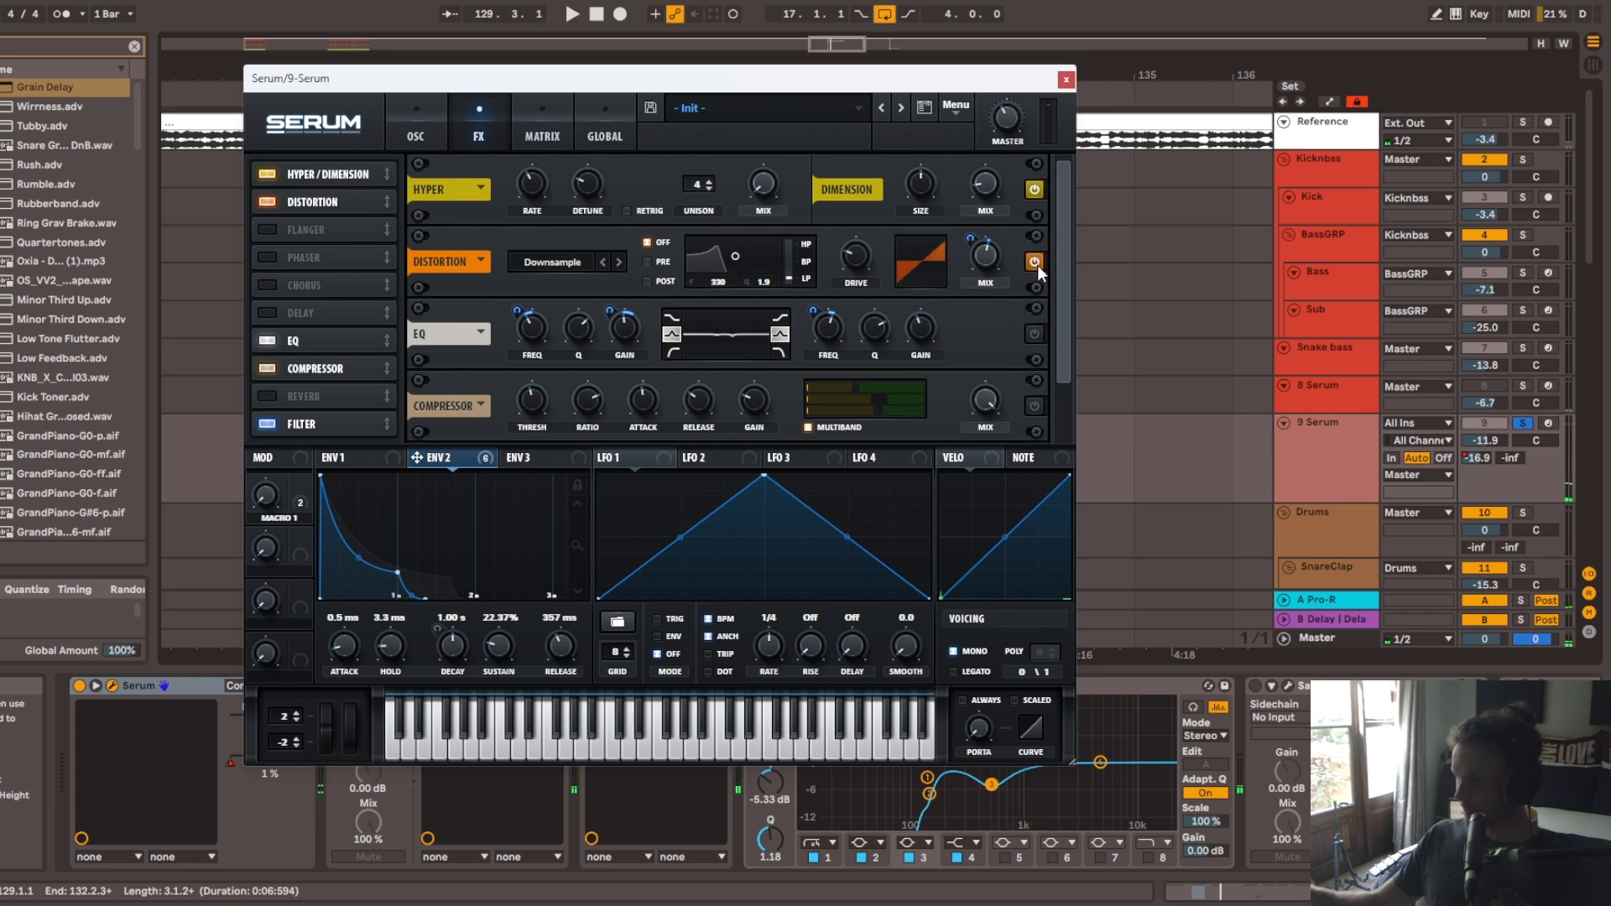
pyautogui.click(1035, 263)
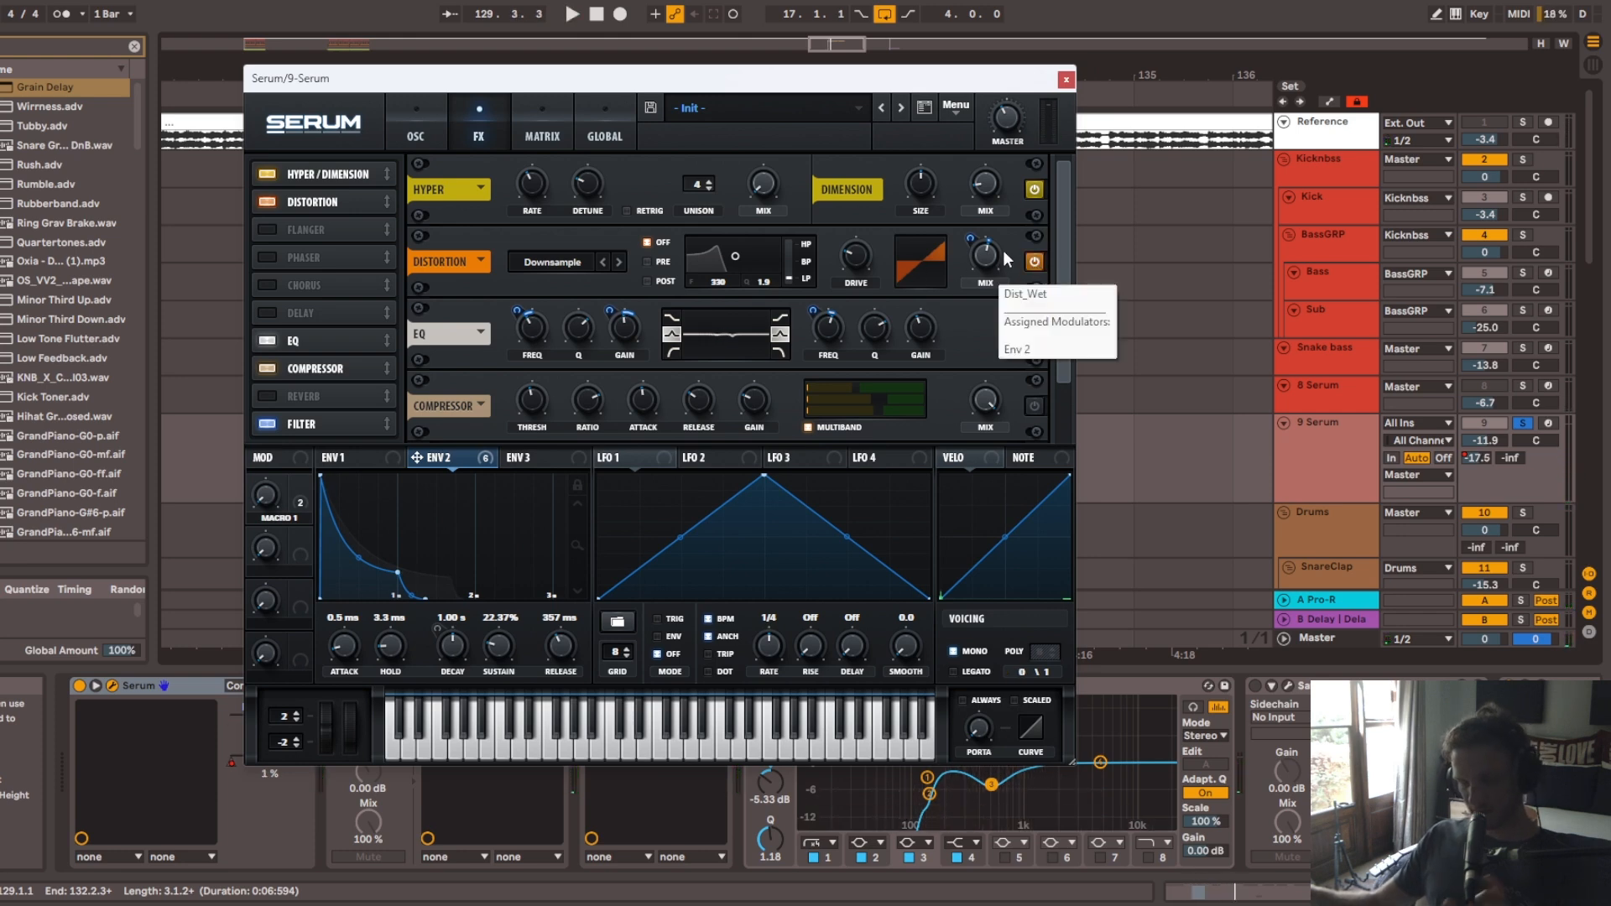
# Step: Audition the Downsample distortion on the soloed clip while adjusting its drive and mix
pyautogui.press('space')
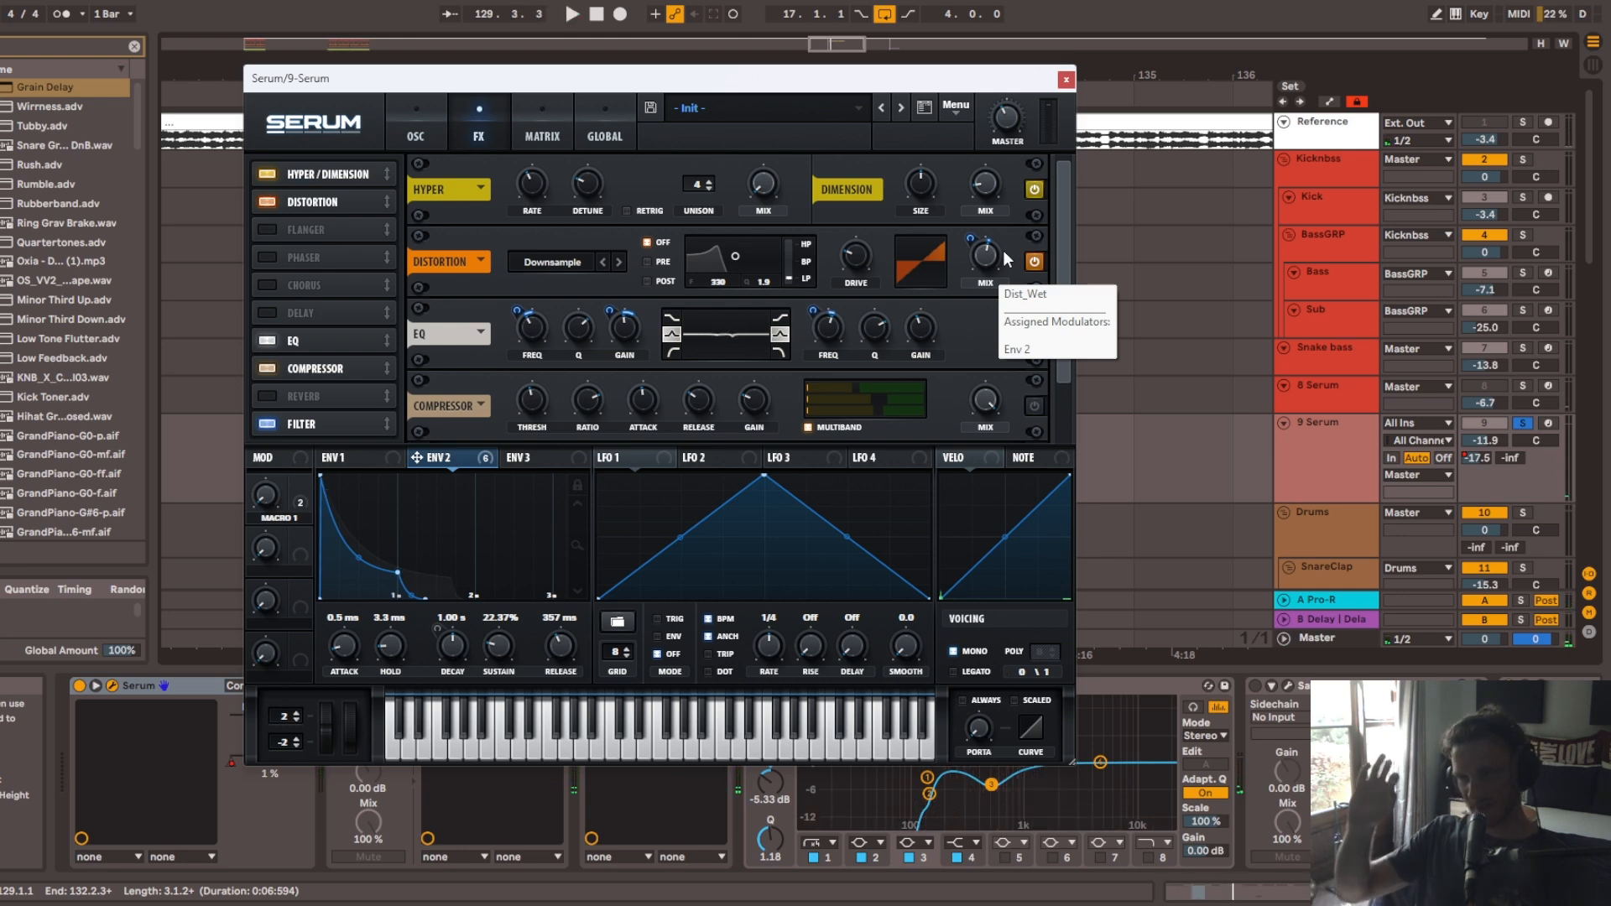
pyautogui.press('space')
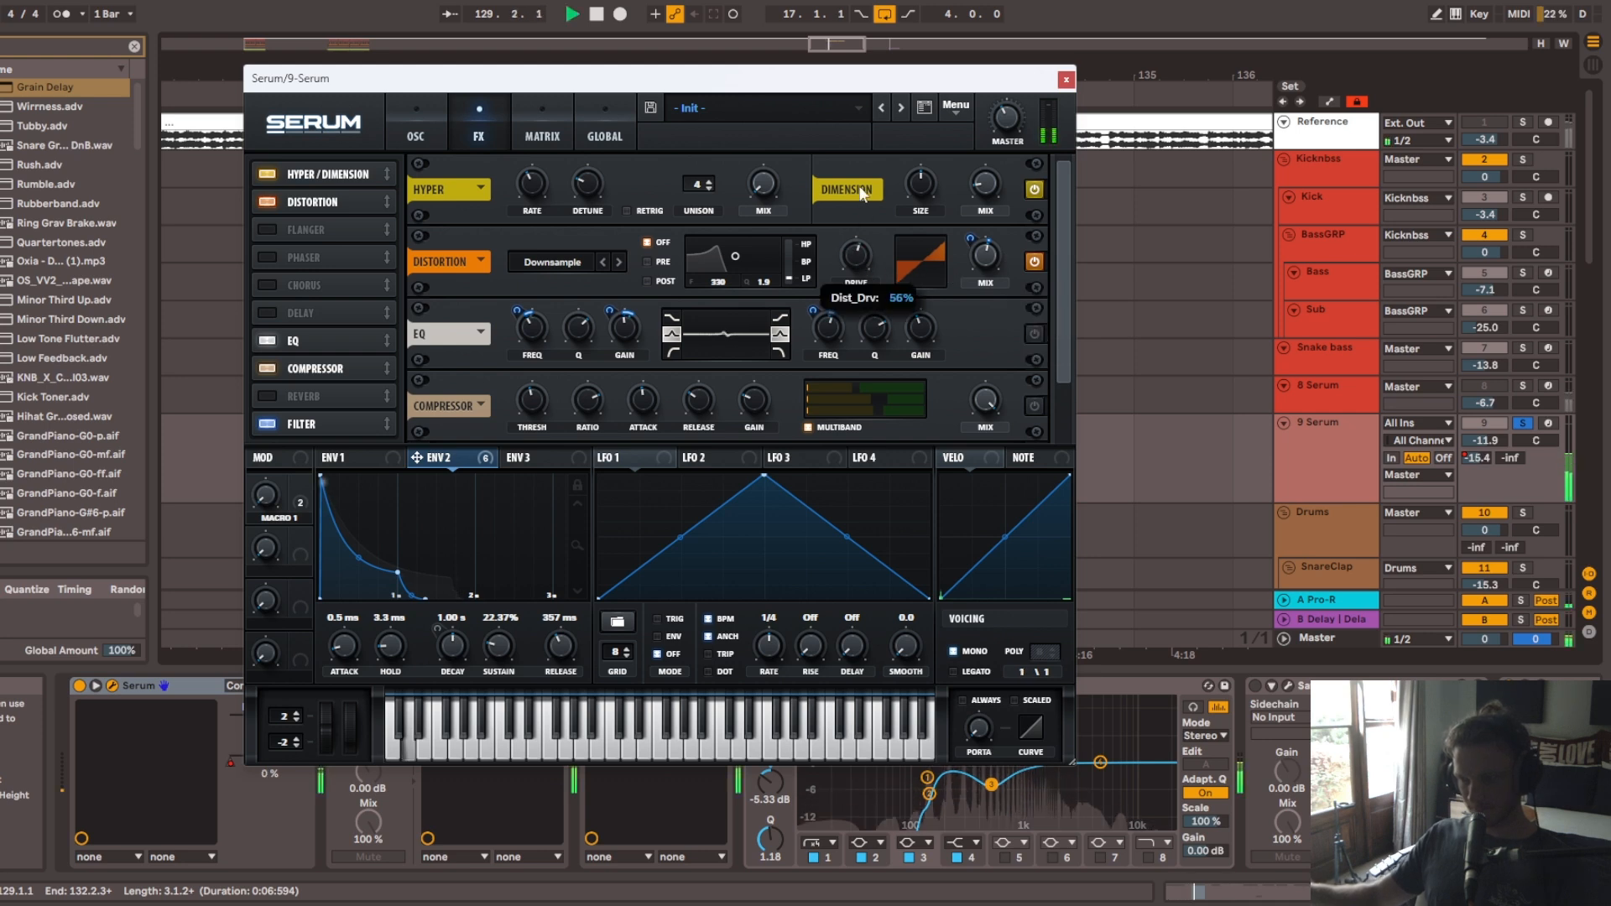
pyautogui.press('space')
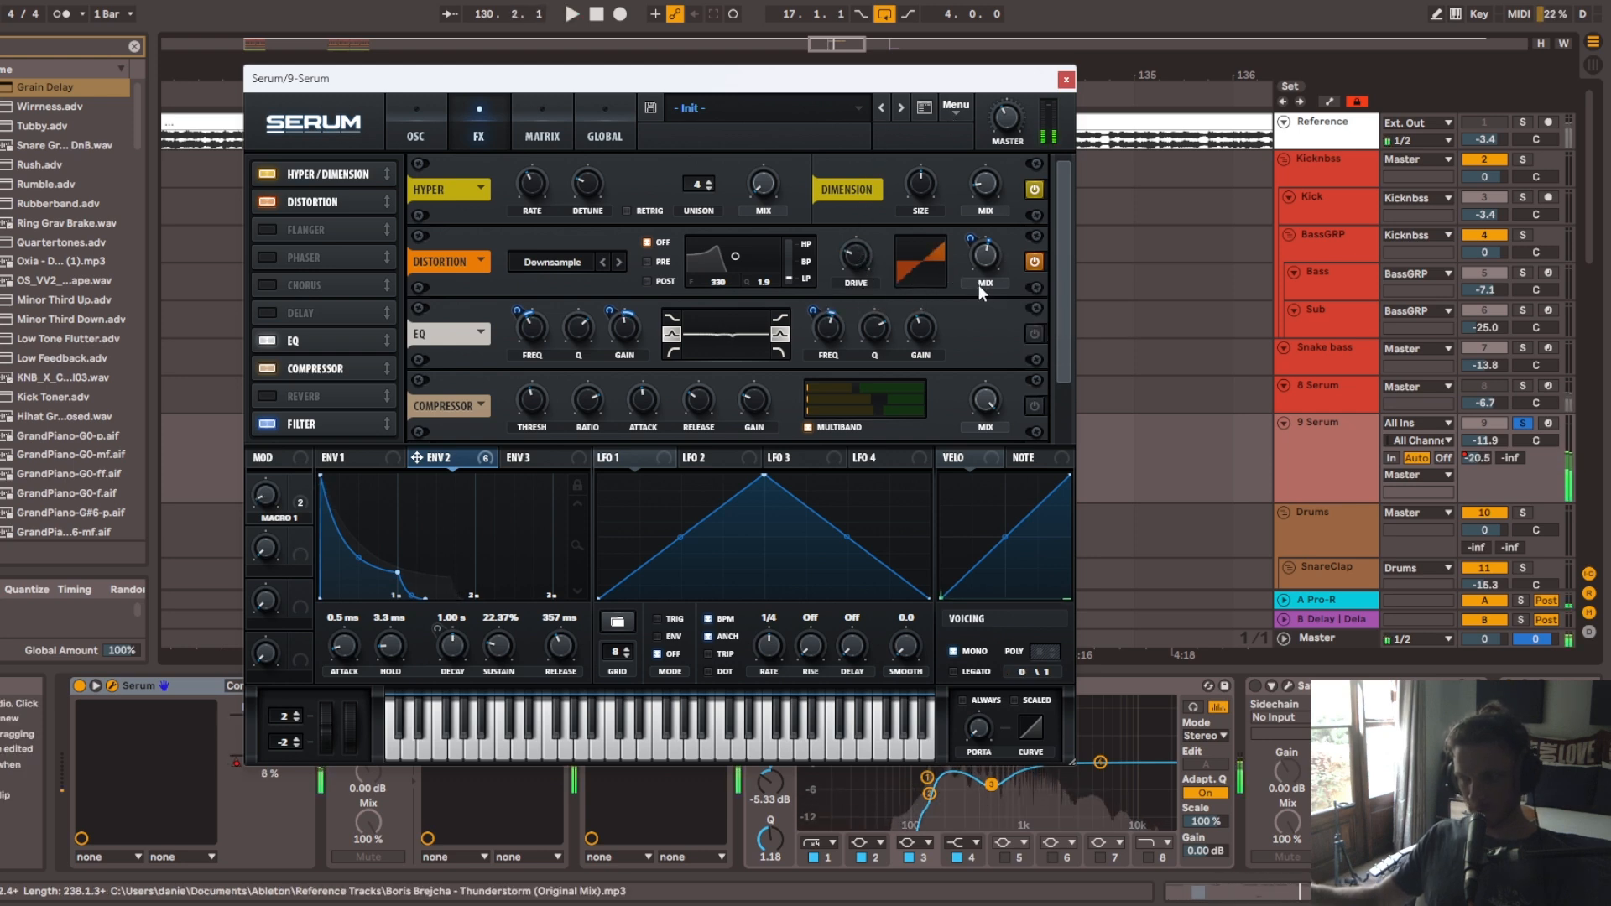
pyautogui.press('space')
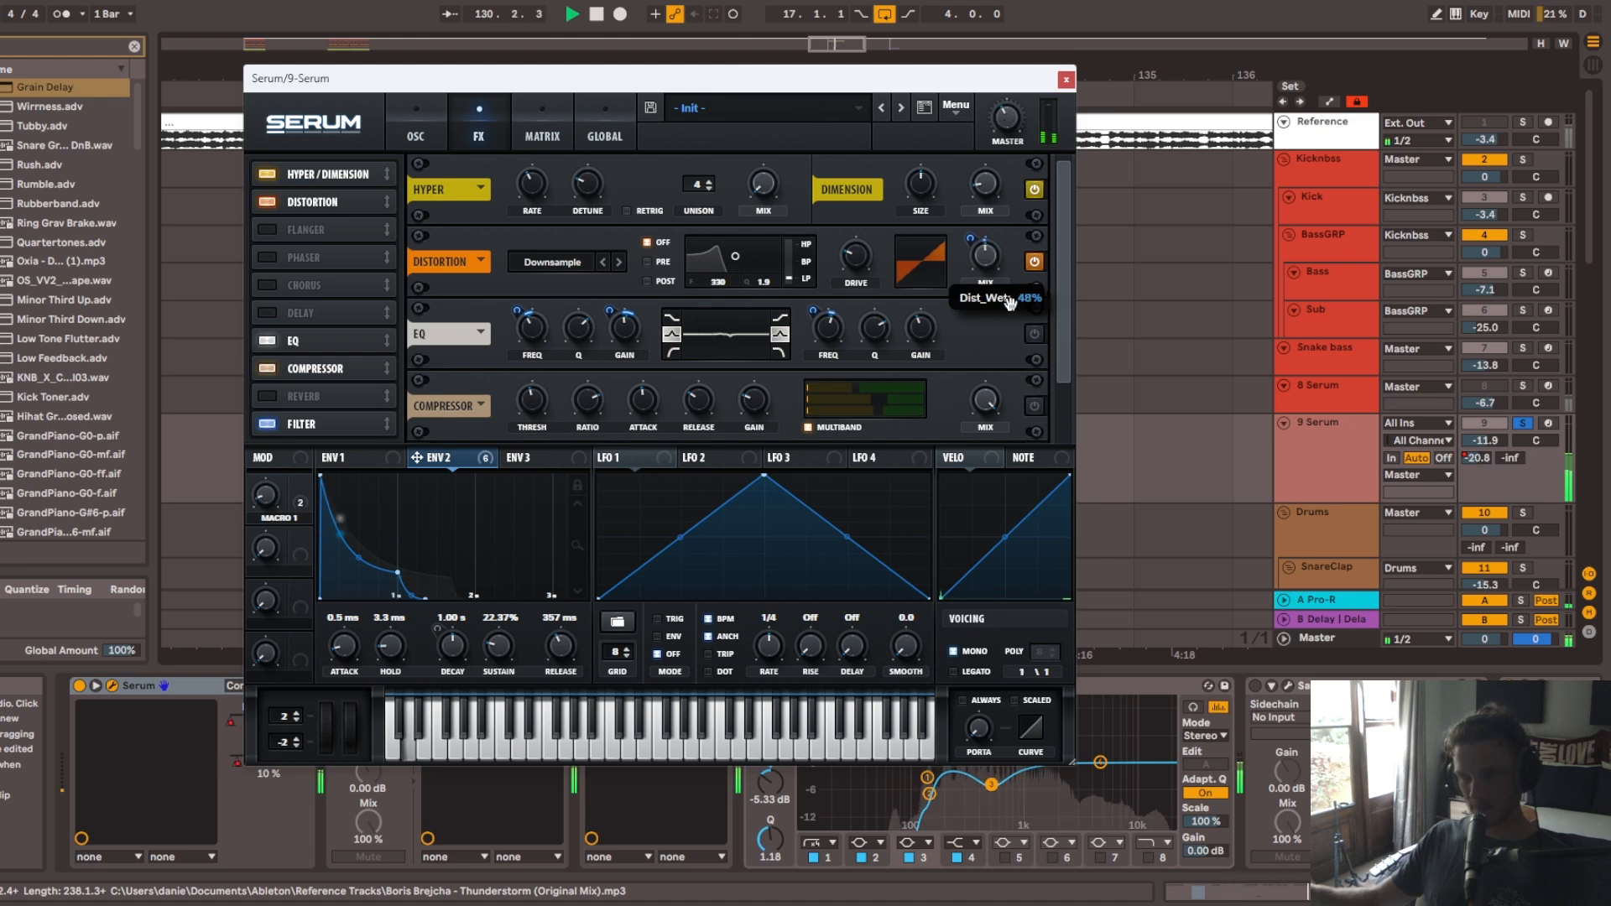
pyautogui.press('space')
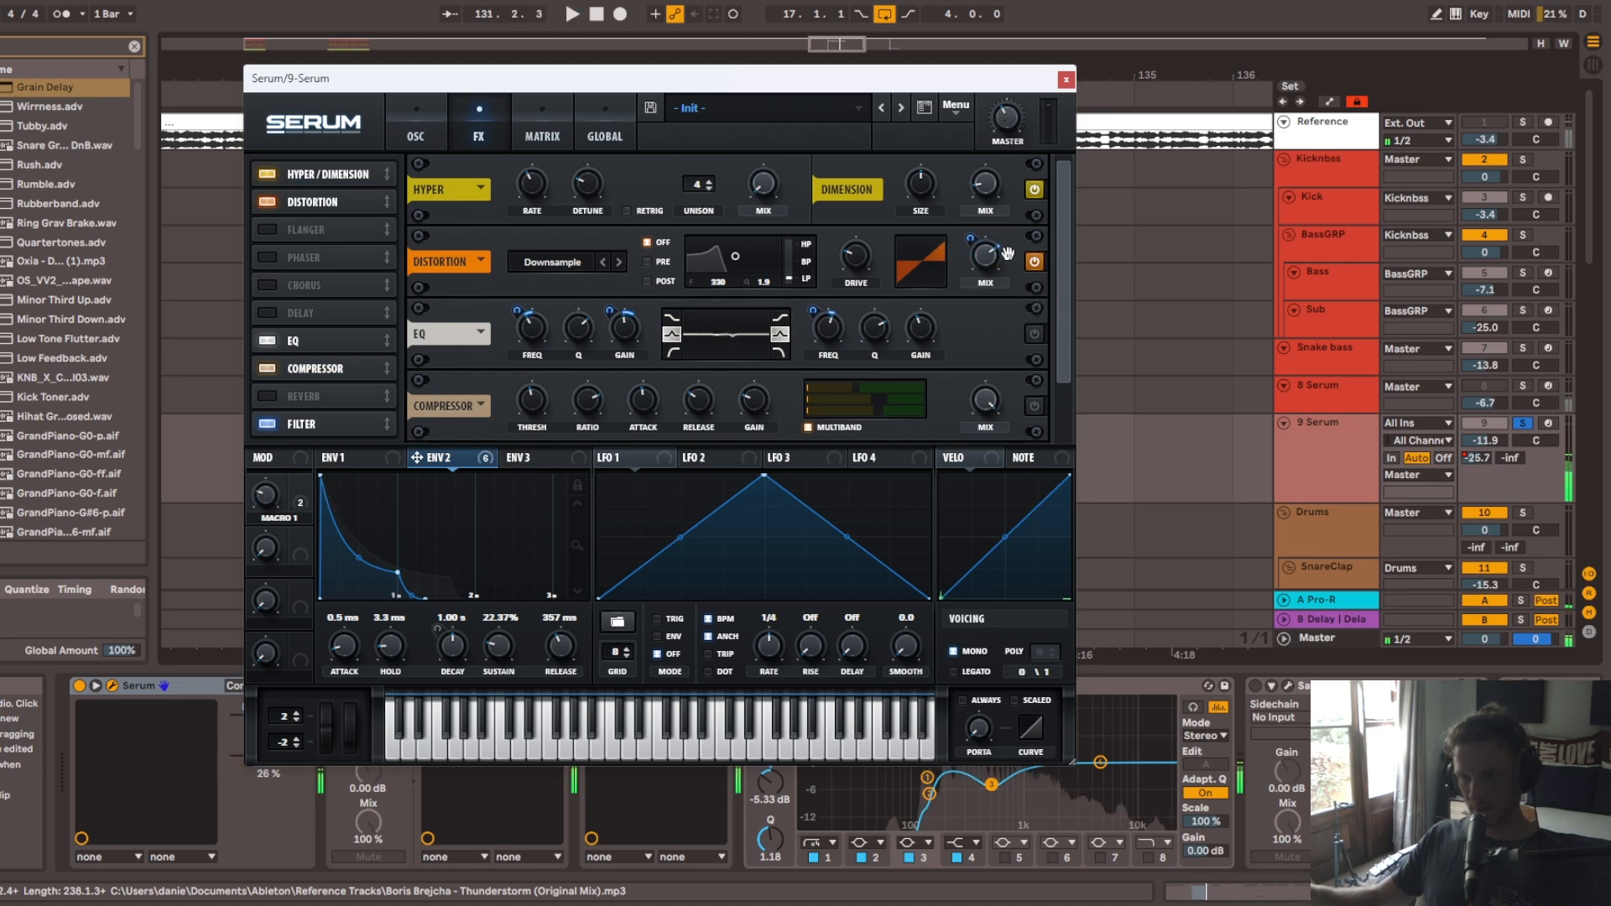
pyautogui.press('space')
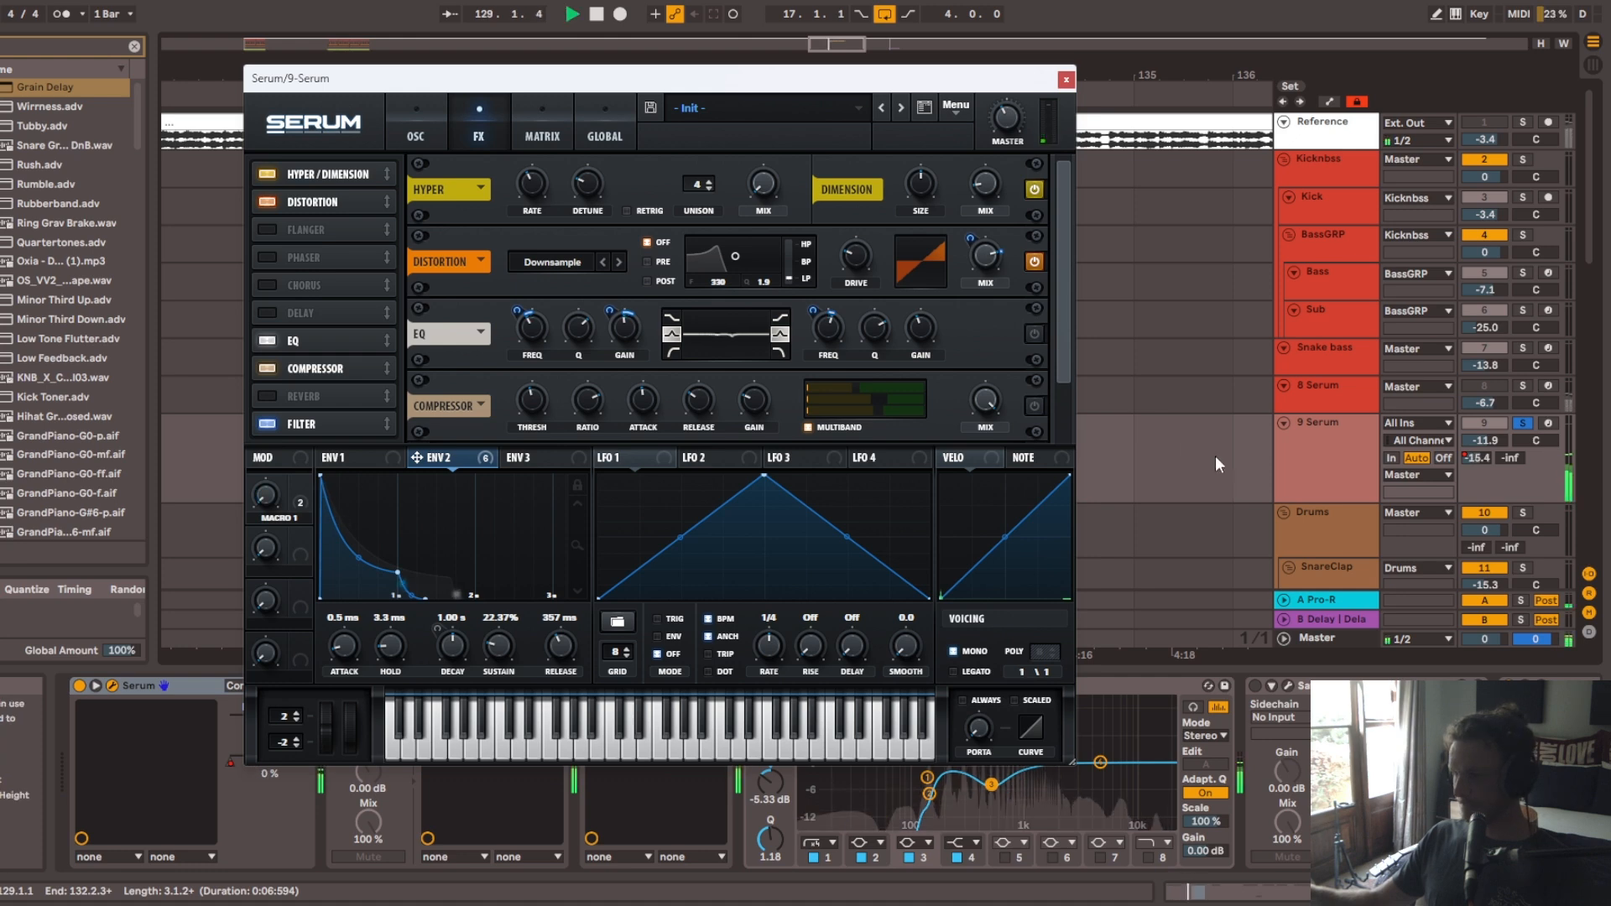
# Step: Switch Serum's EQ effect back on and compare the soloed clip with and without it
pyautogui.click(1041, 332)
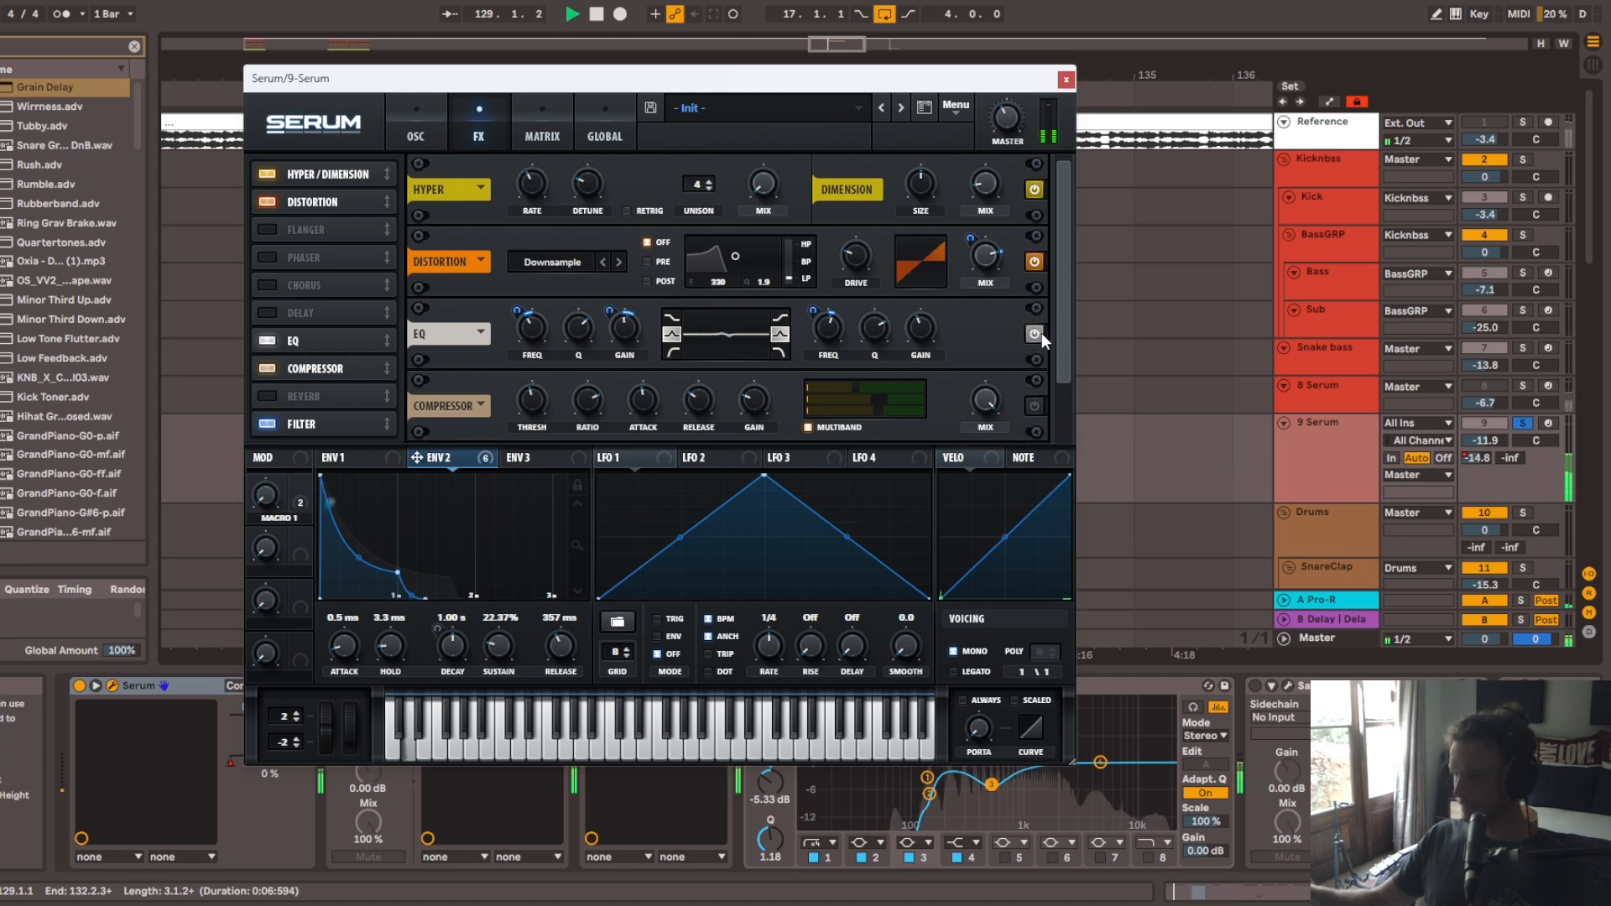
pyautogui.moveTo(1061, 330); pyautogui.dragTo(1064, 349)
pyautogui.press('space')
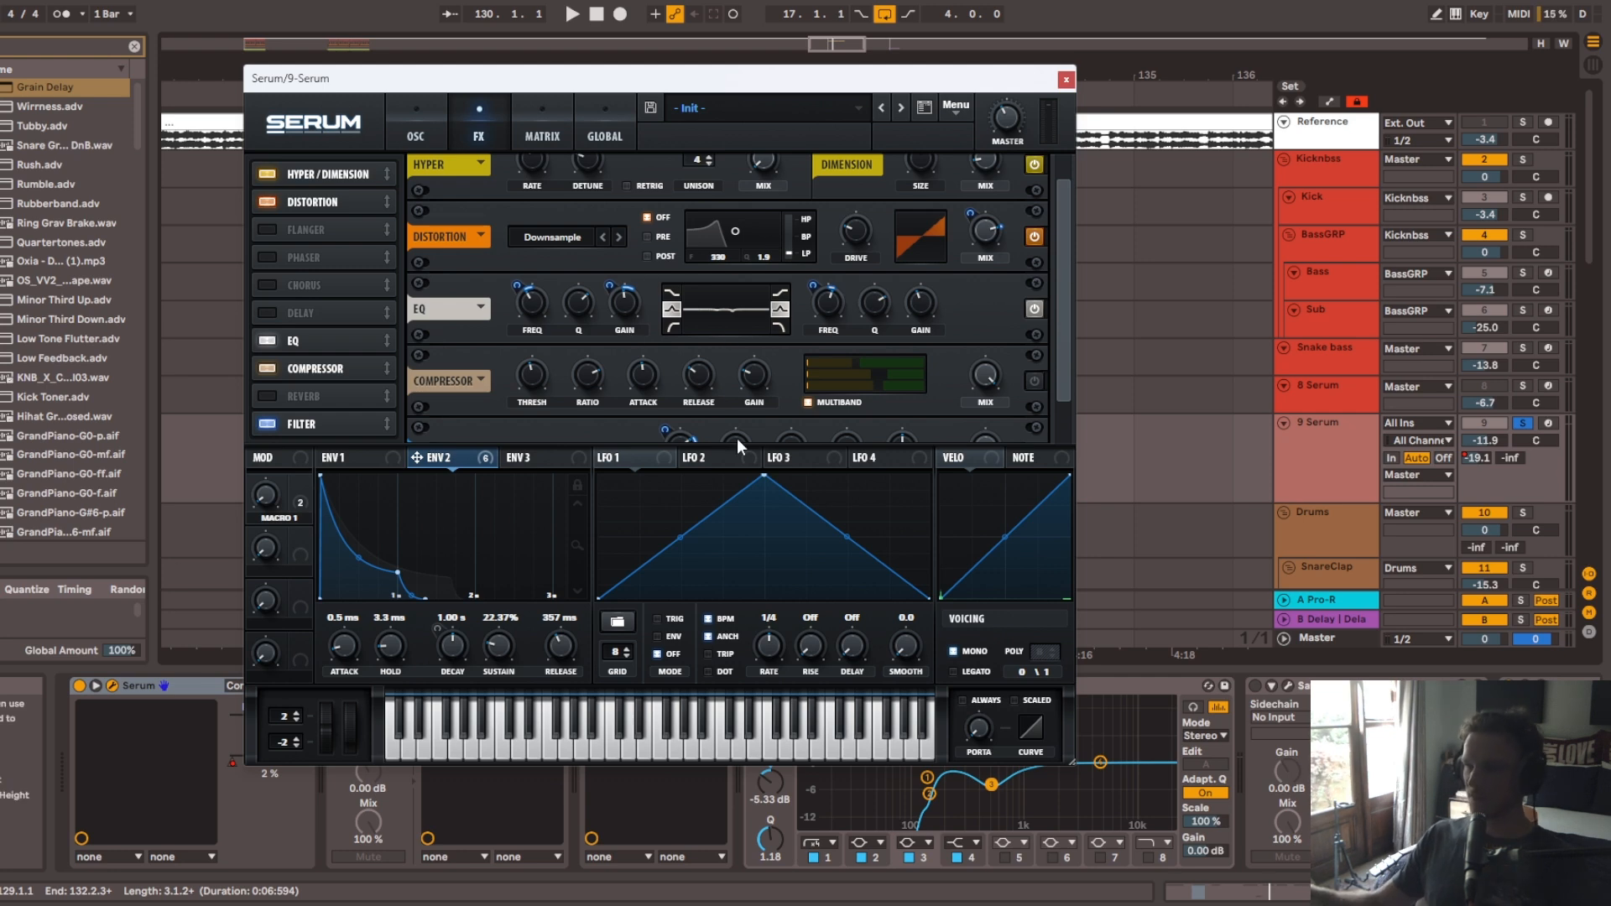
pyautogui.press('space')
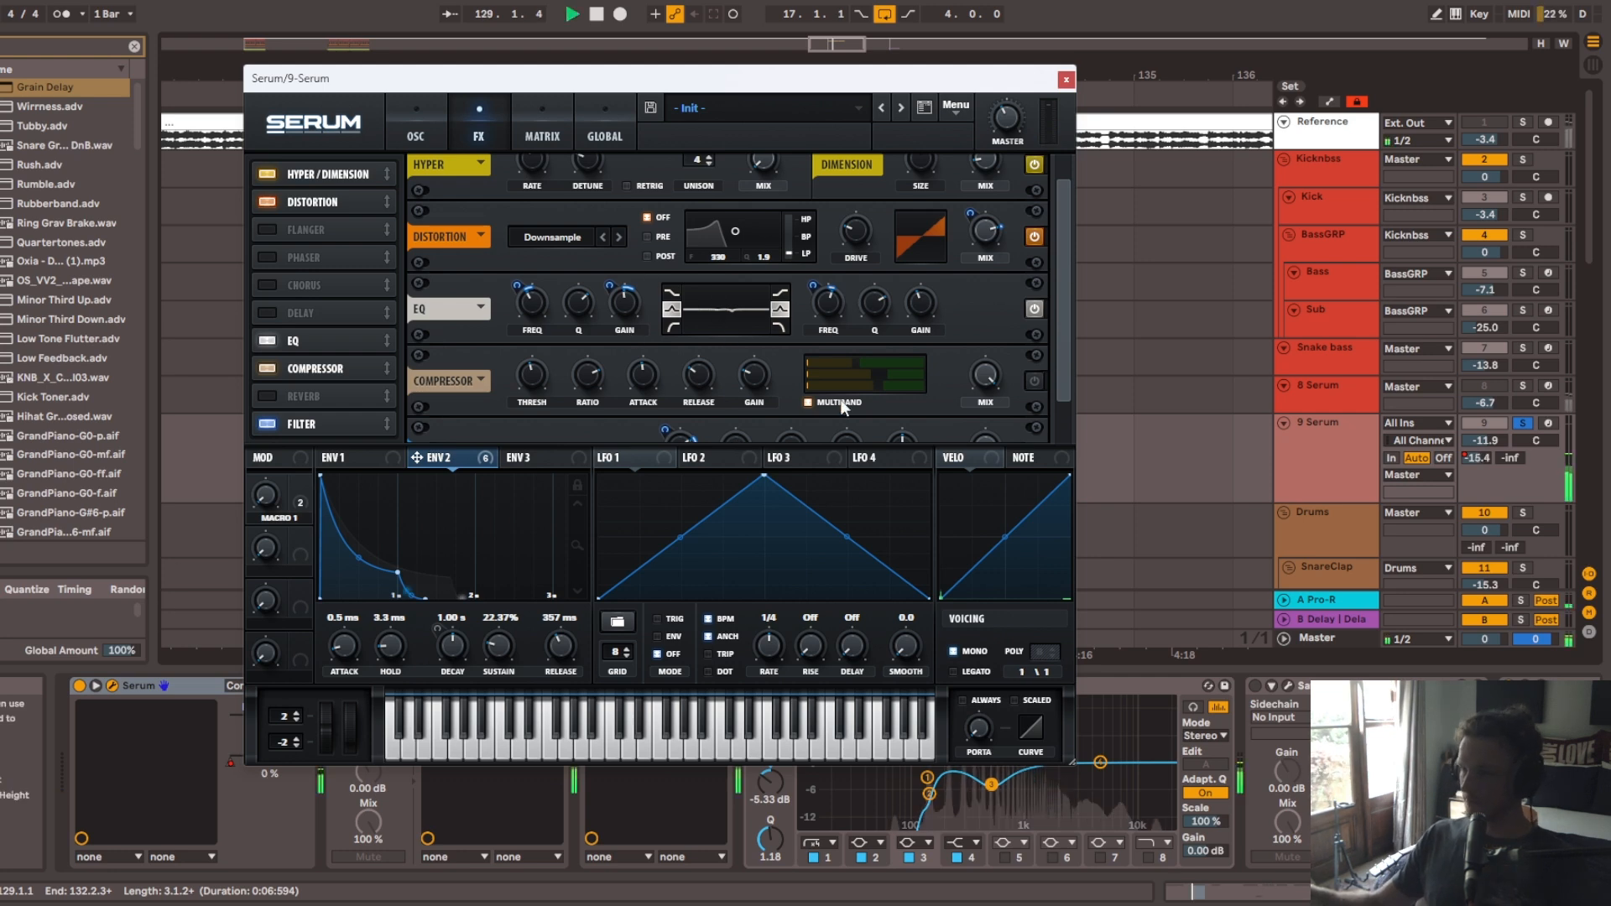
pyautogui.click(1035, 309)
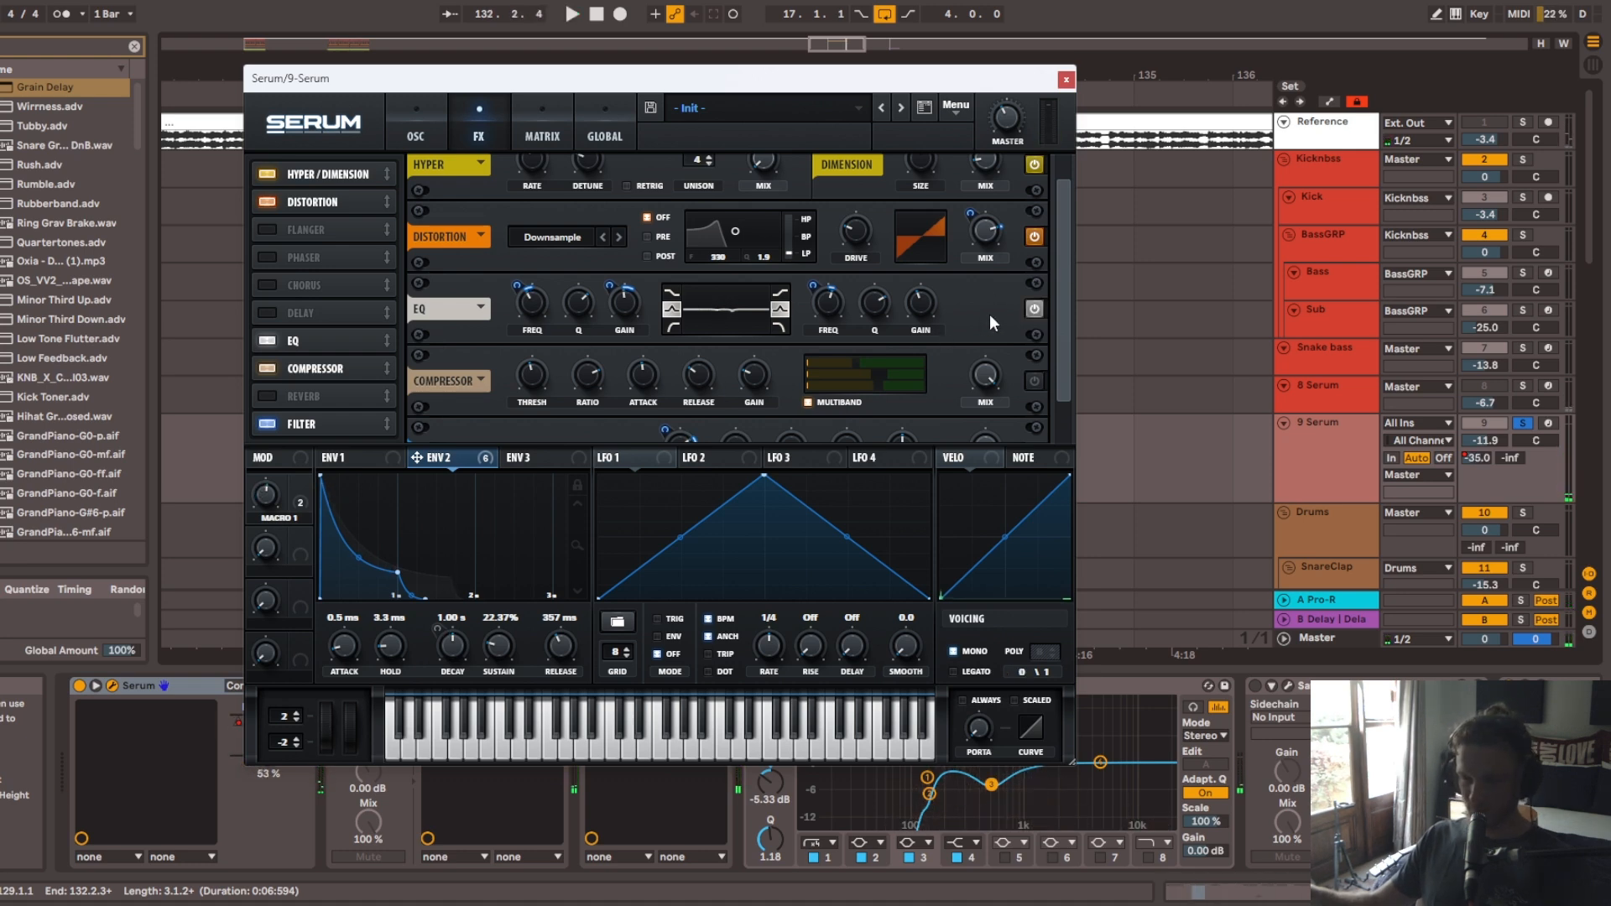
# Step: Switch Serum's multiband Compressor and MG Low 6 Filter back on, auditioning the soloed clip with each
pyautogui.click(1037, 381)
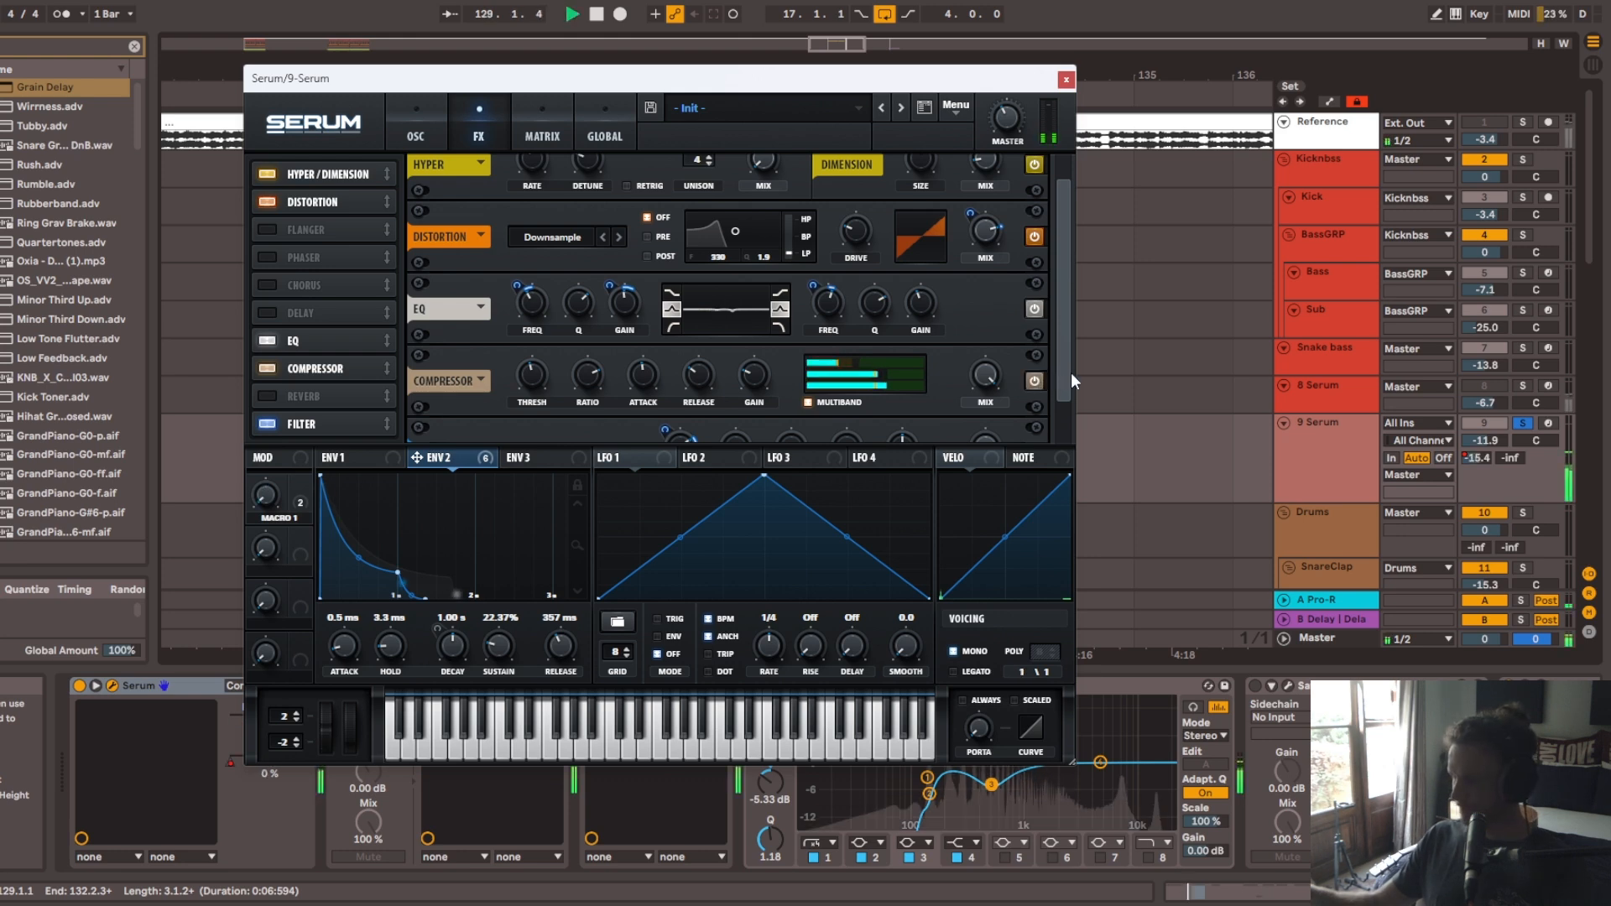
pyautogui.moveTo(1063, 355); pyautogui.dragTo(1060, 384)
pyautogui.press('space')
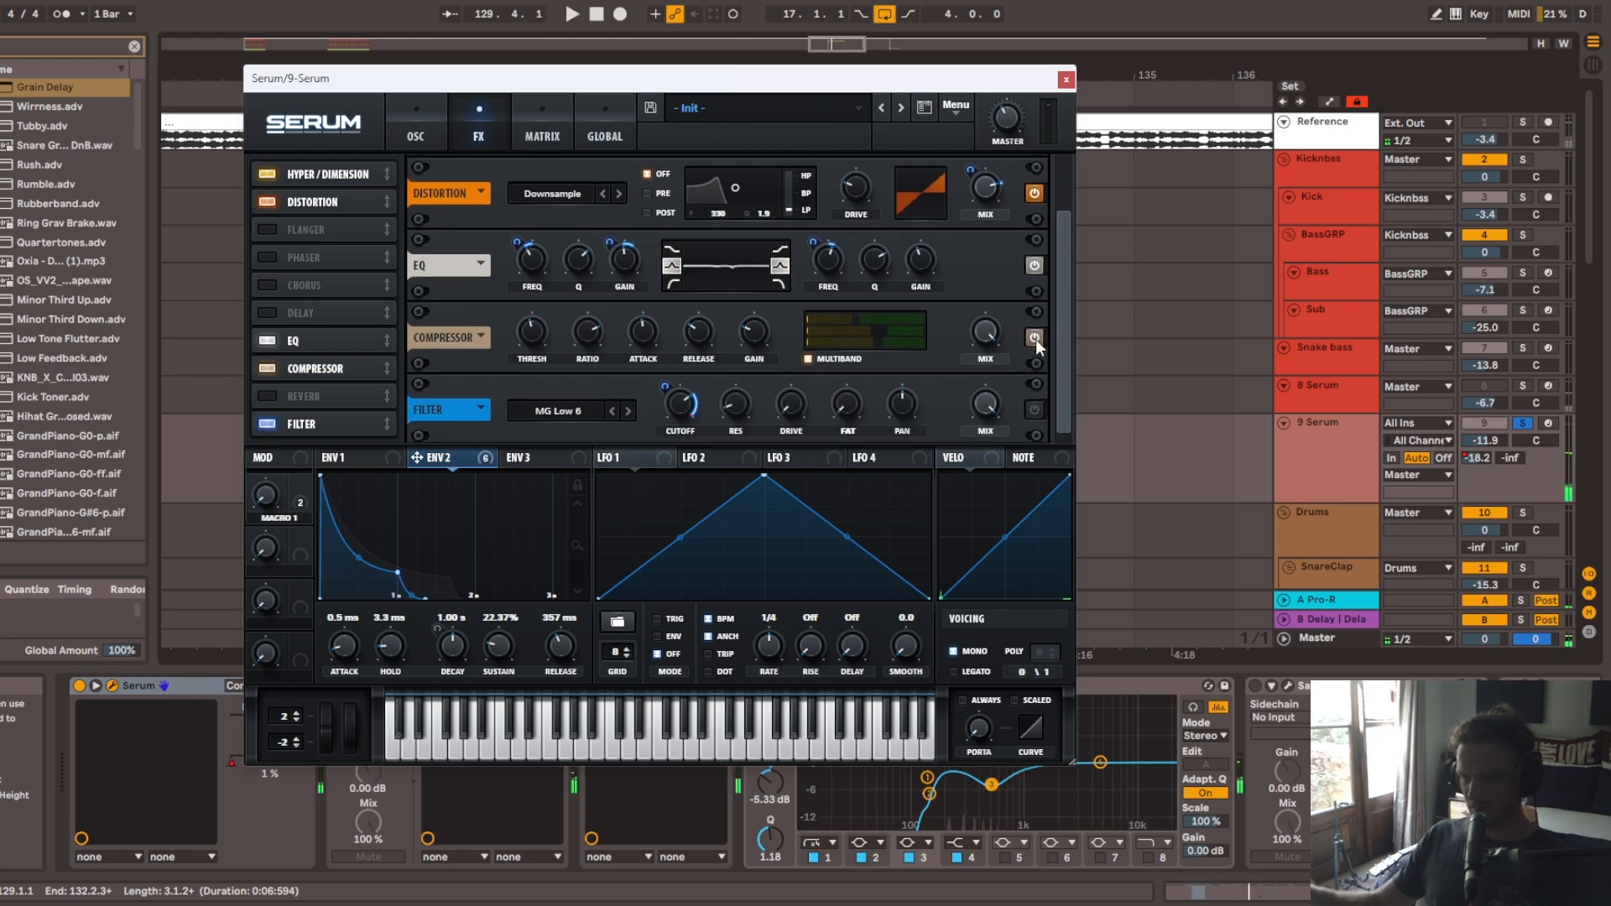
pyautogui.press('space')
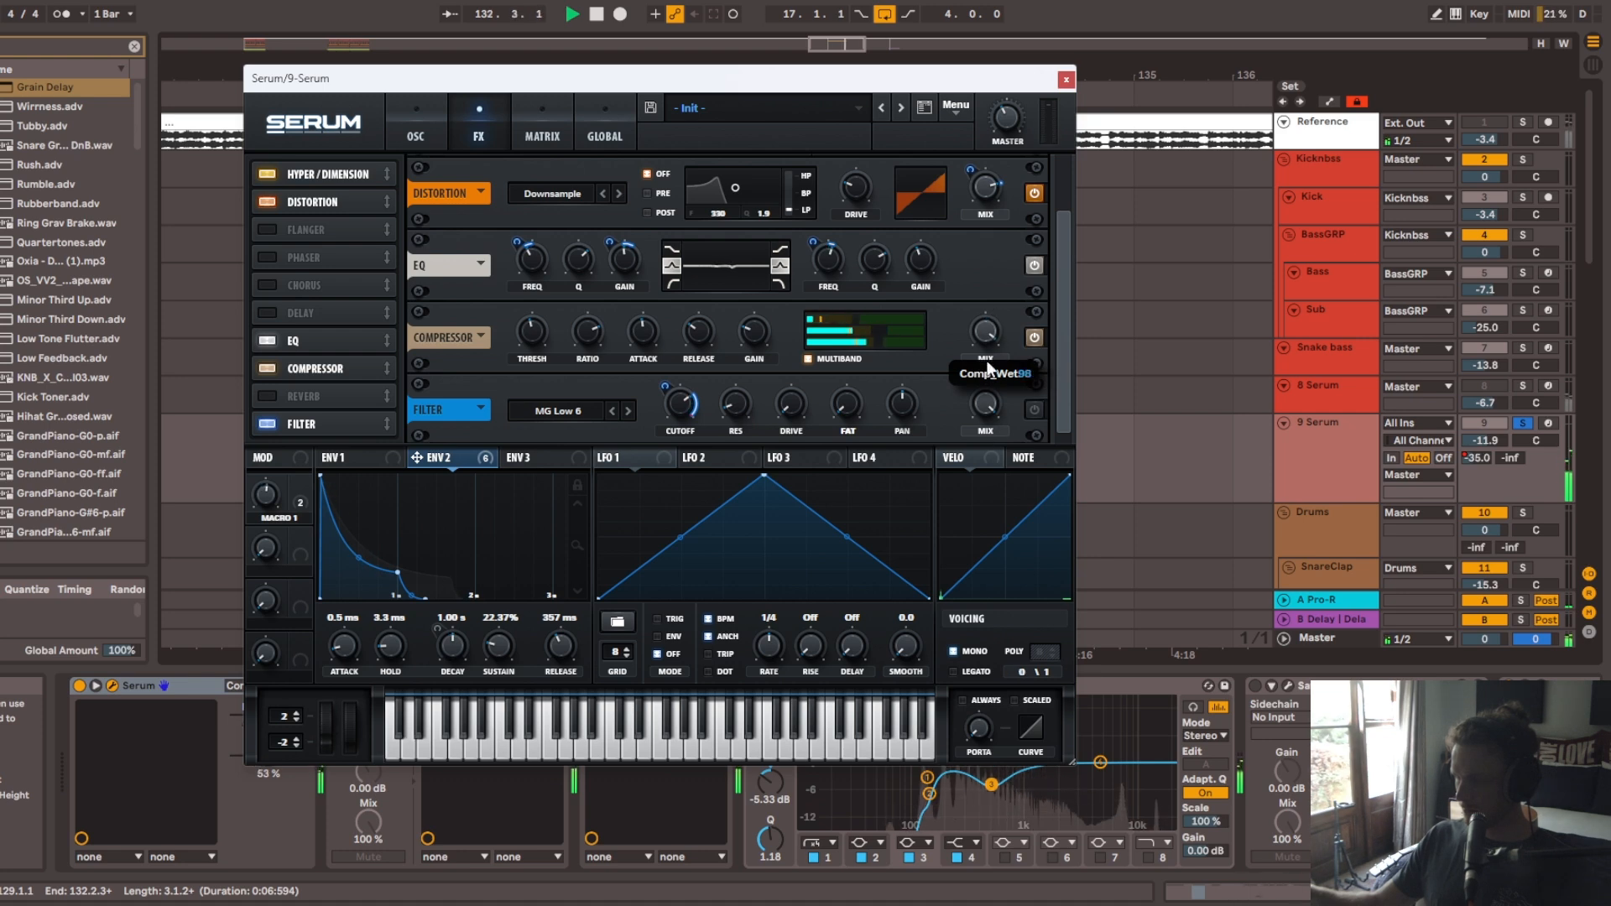
pyautogui.press('space')
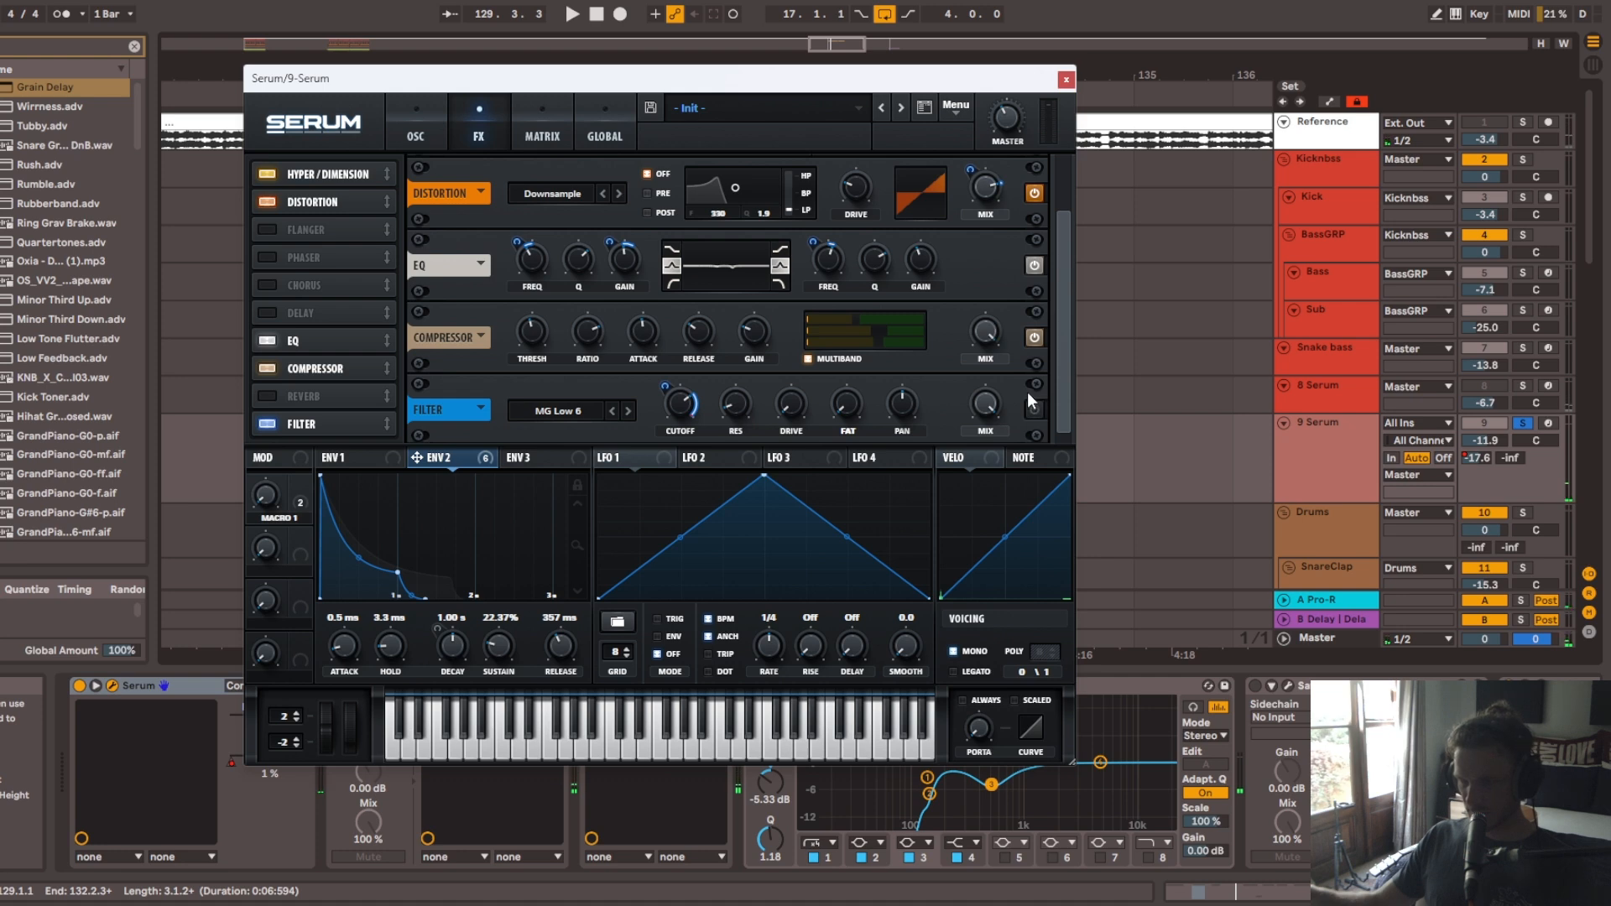
pyautogui.press('space')
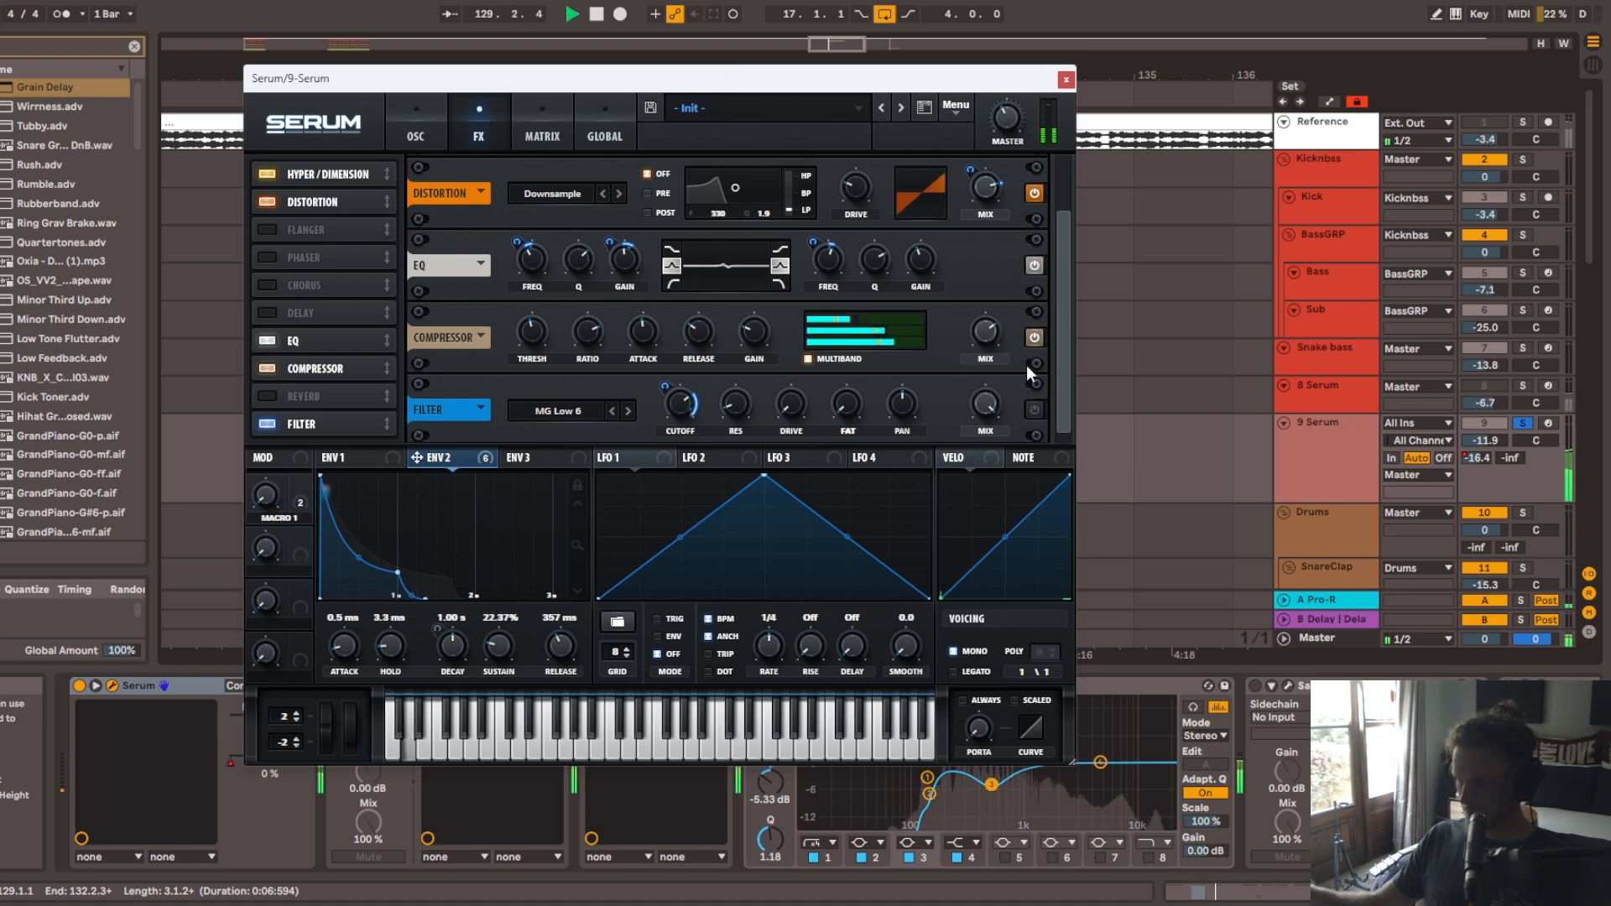
pyautogui.click(1033, 411)
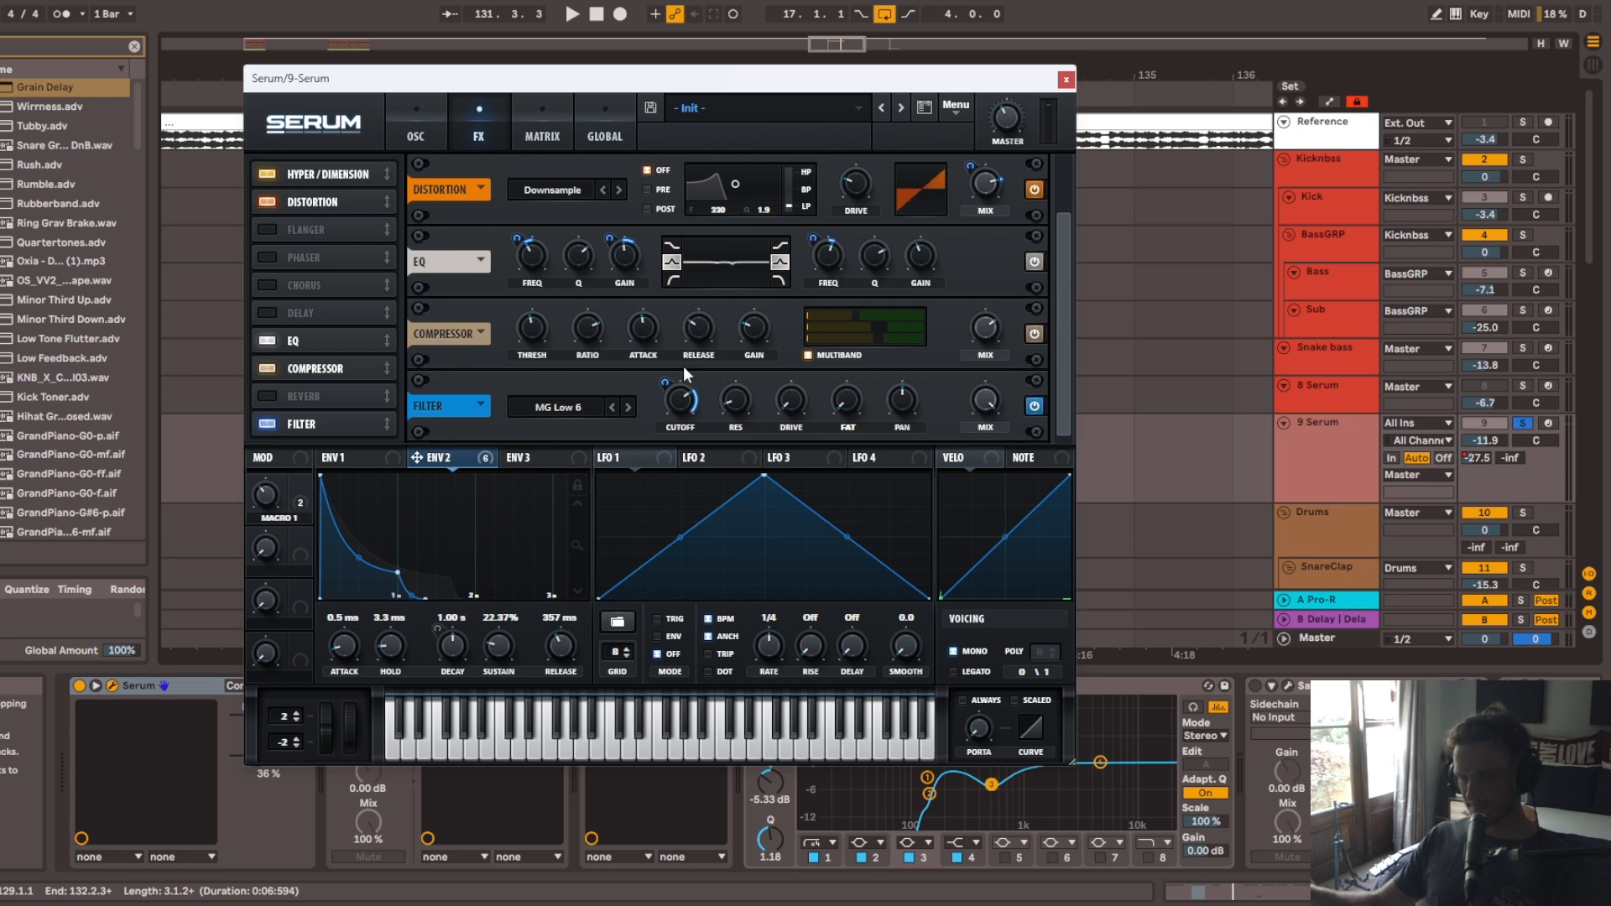
# Step: Close Serum and audition the 9 Serum clip through the first Saturn 2, with and without its middle Warm Tape band soloed
pyautogui.click(1066, 79)
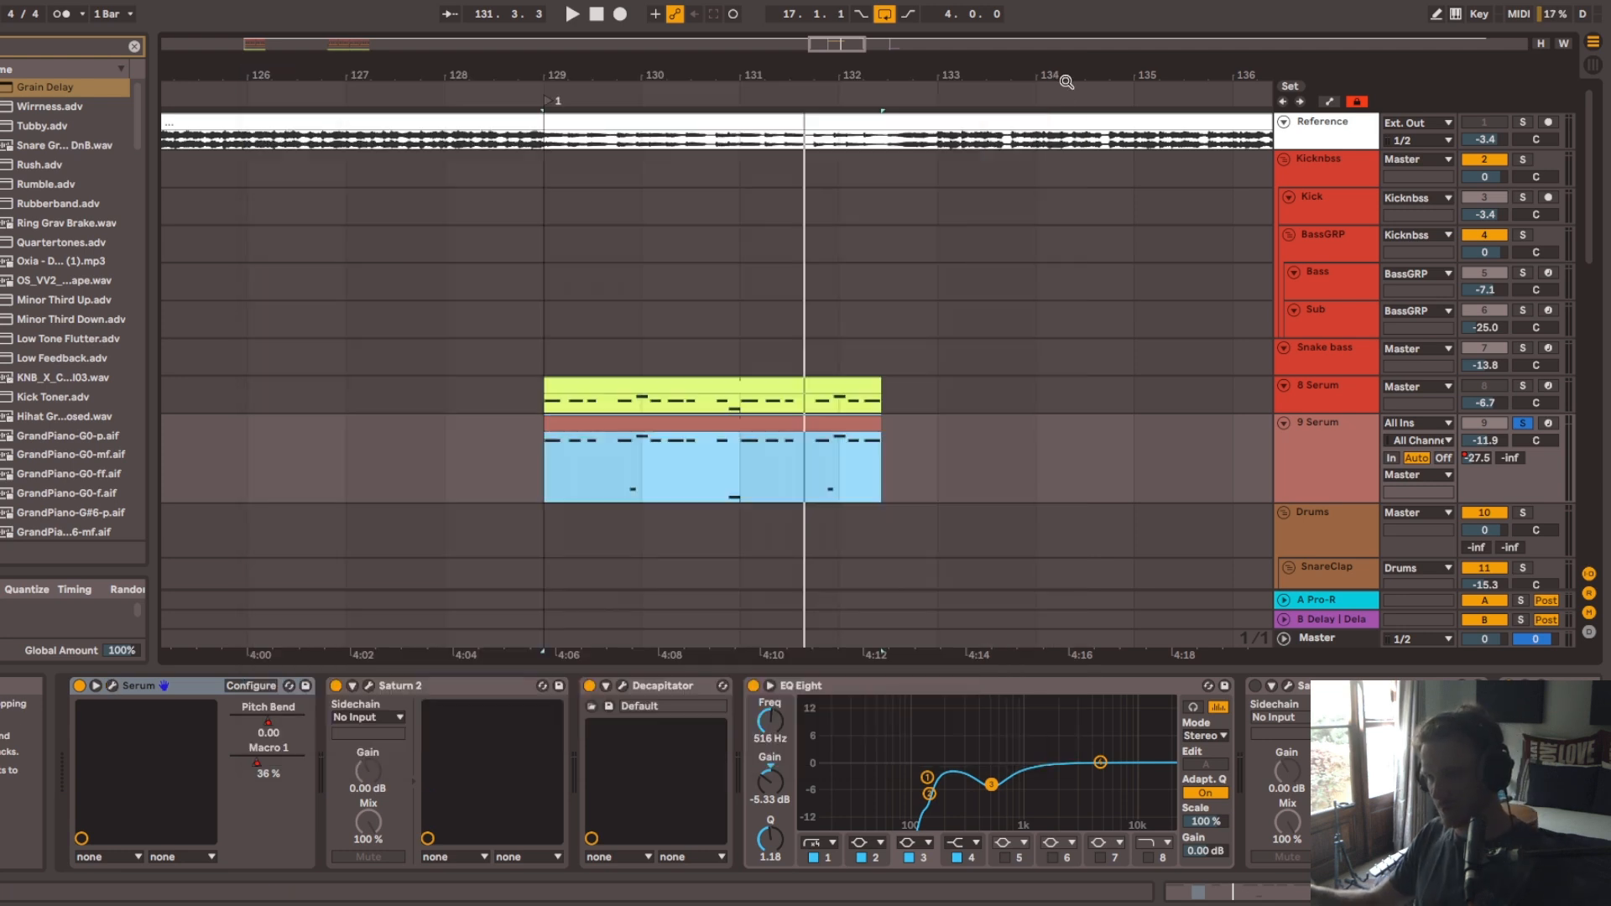
pyautogui.scroll(-2, 1116, 586)
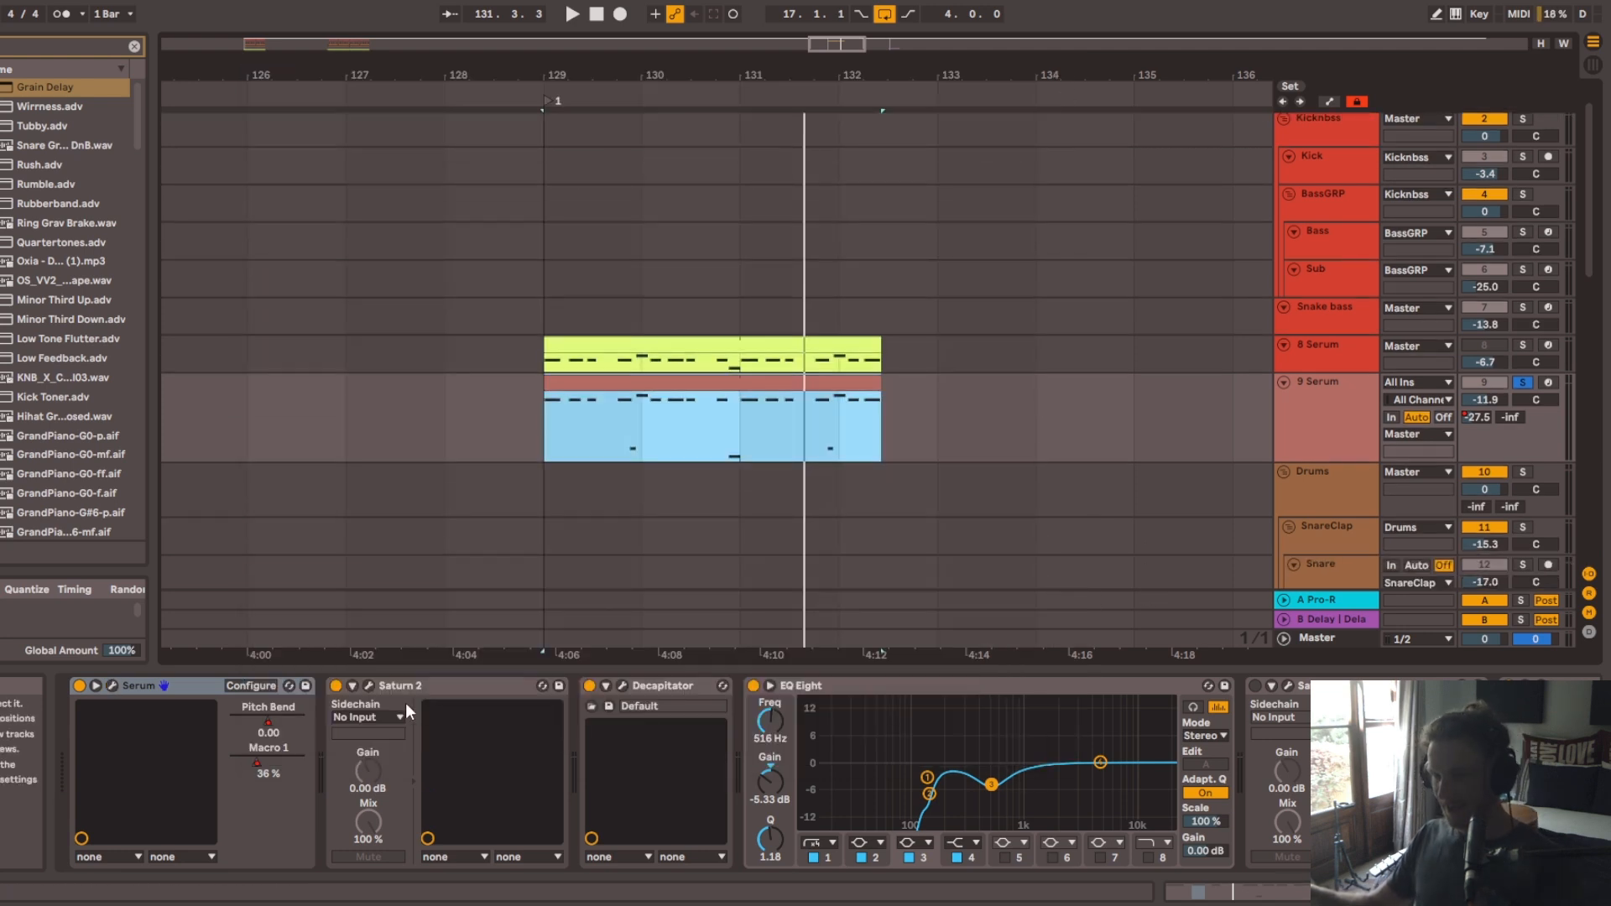
pyautogui.click(365, 687)
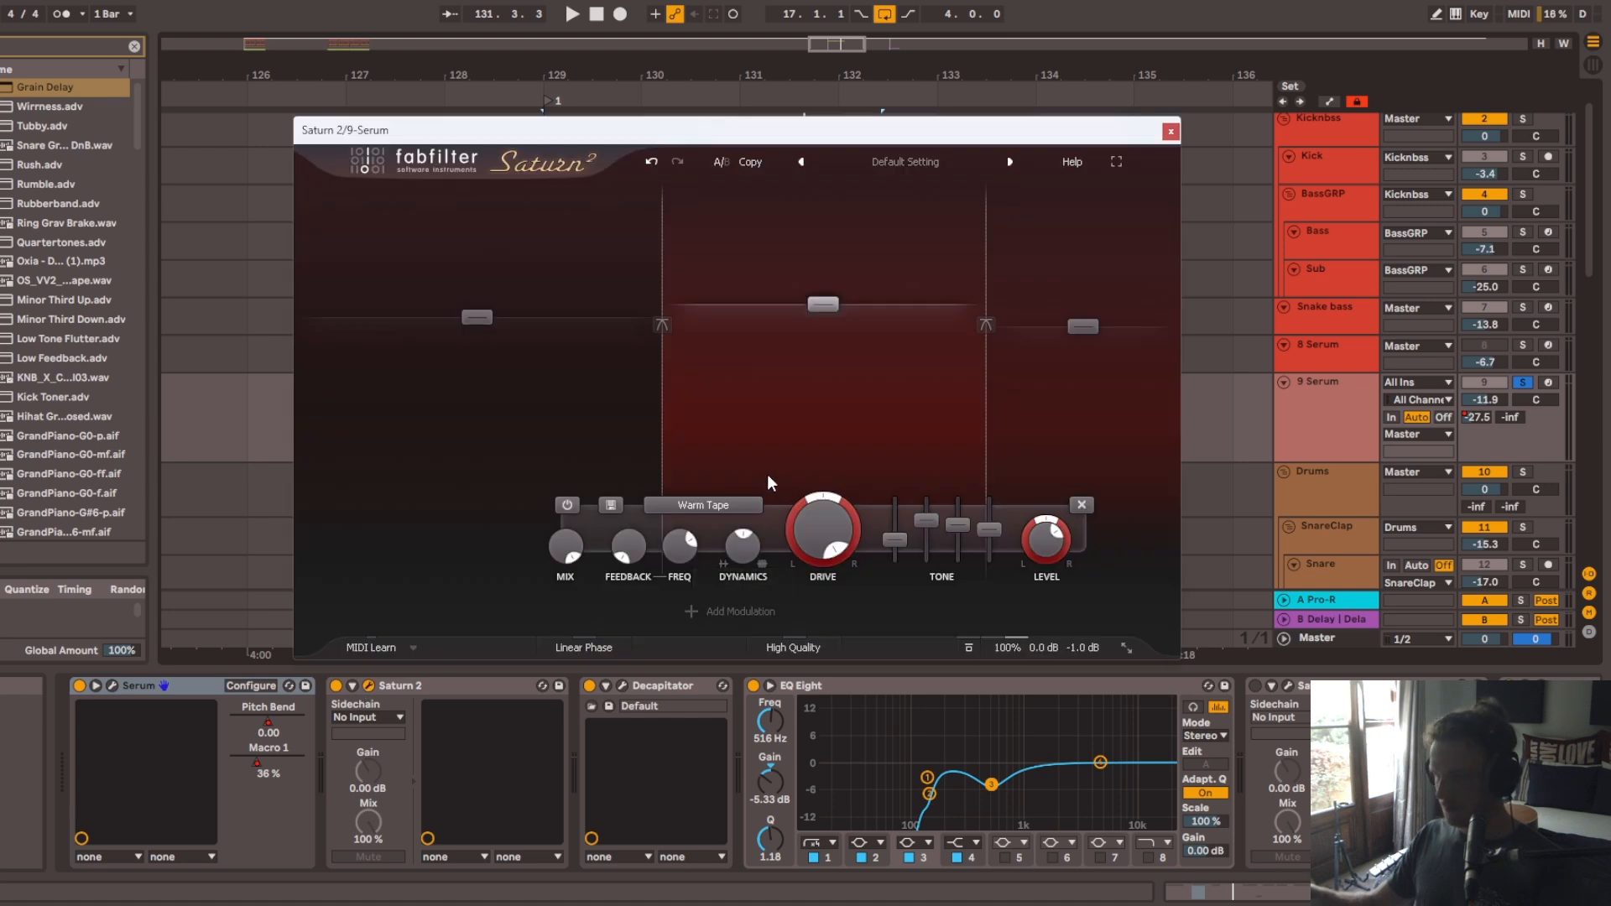
pyautogui.press('space')
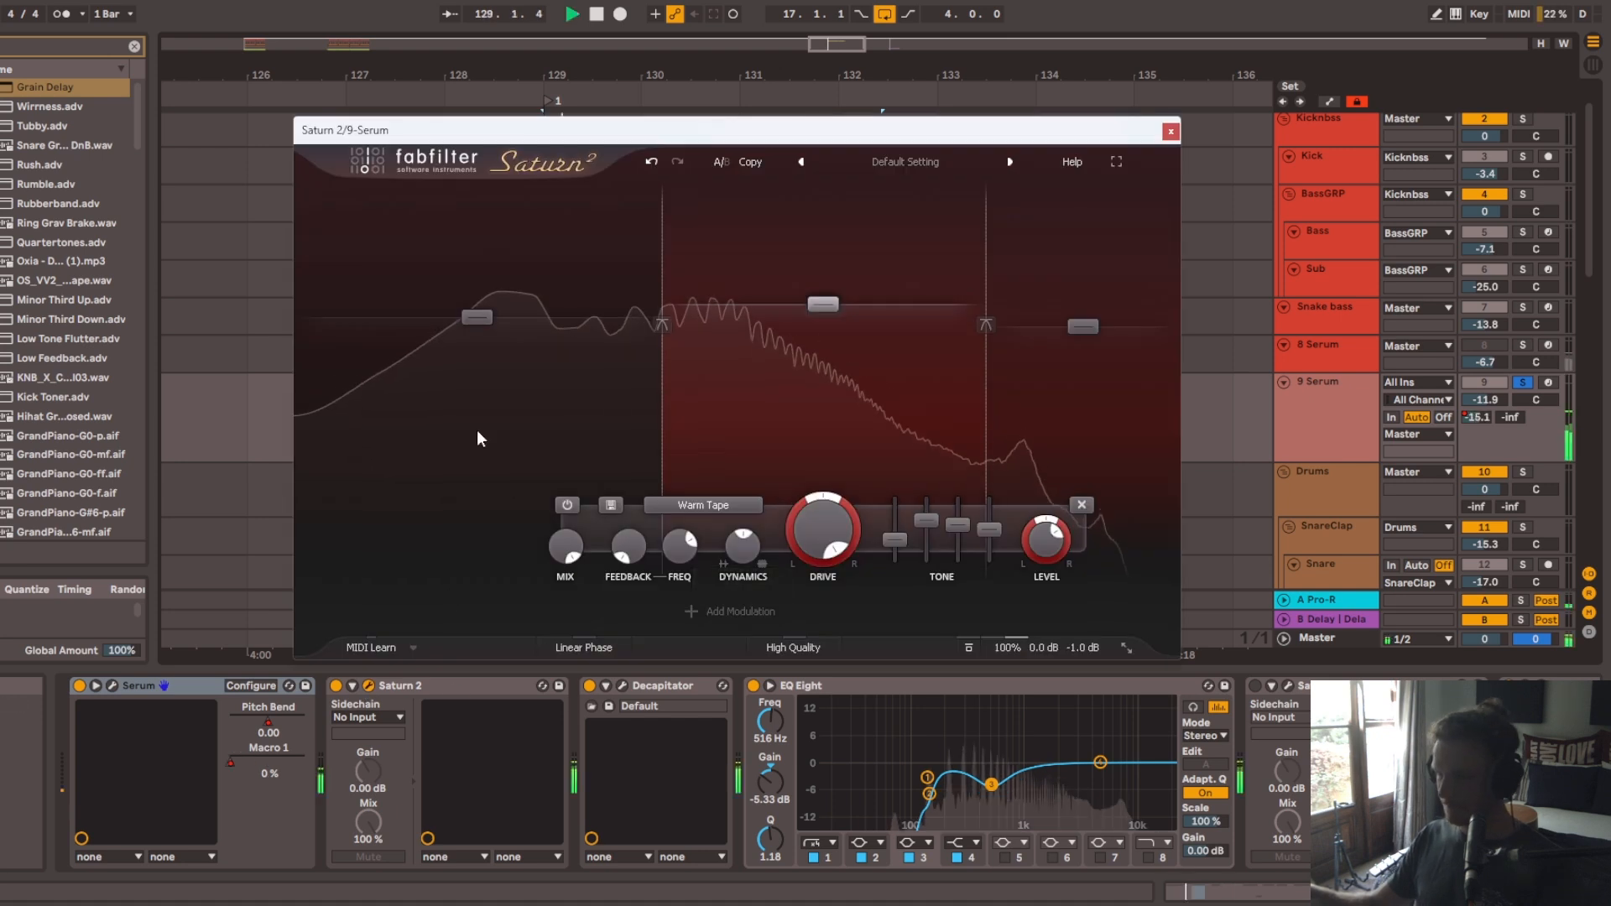
pyautogui.click(681, 192)
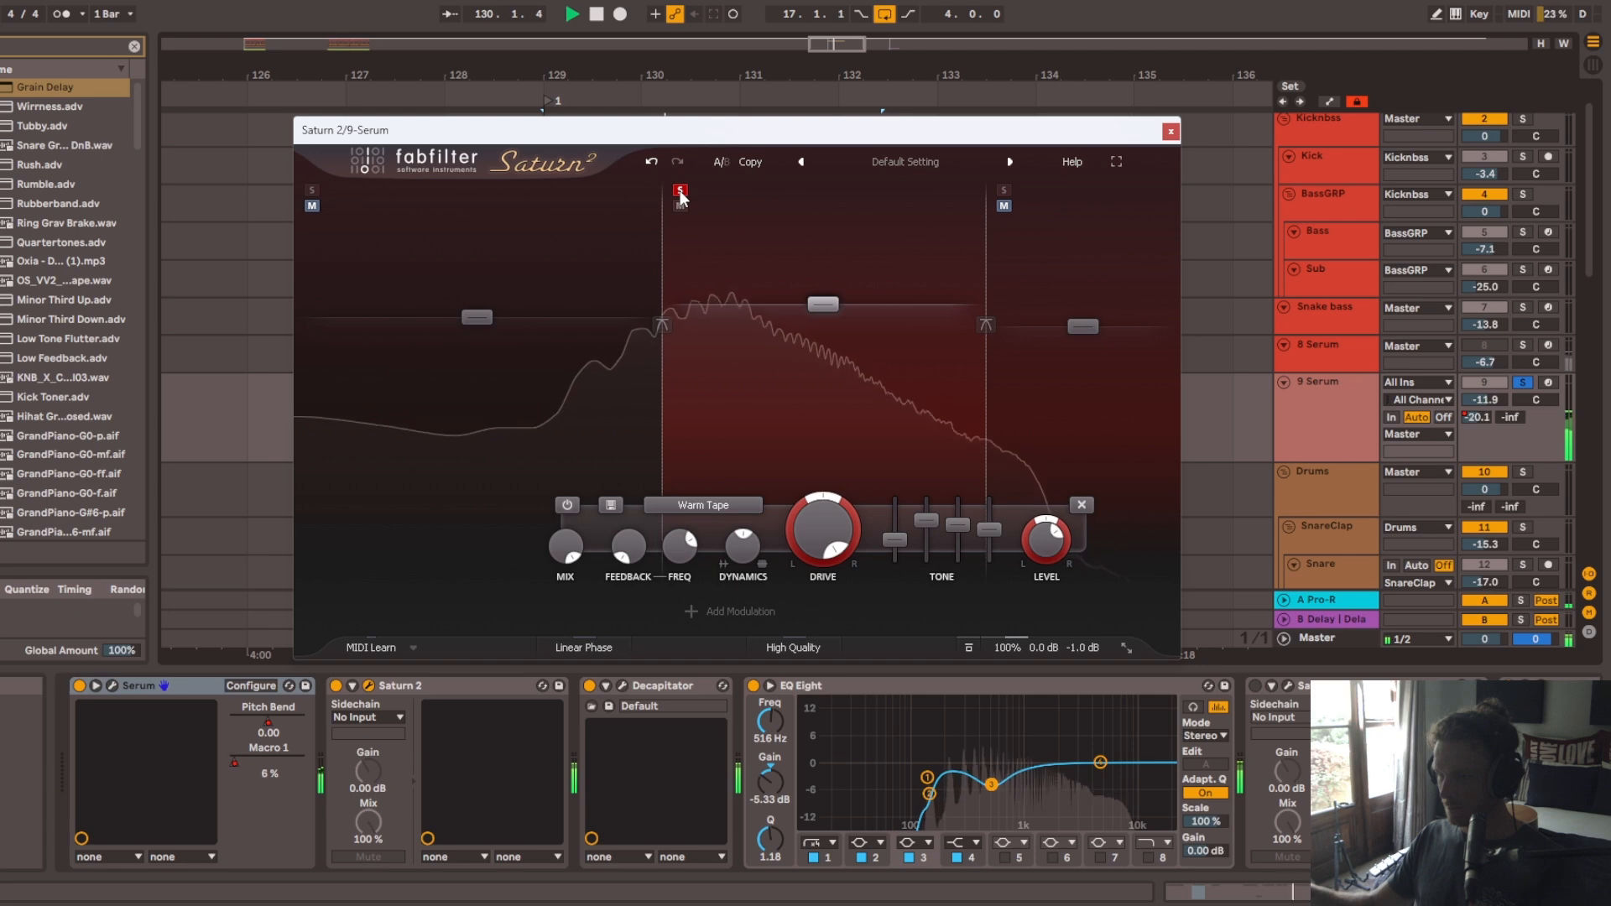
pyautogui.press('space')
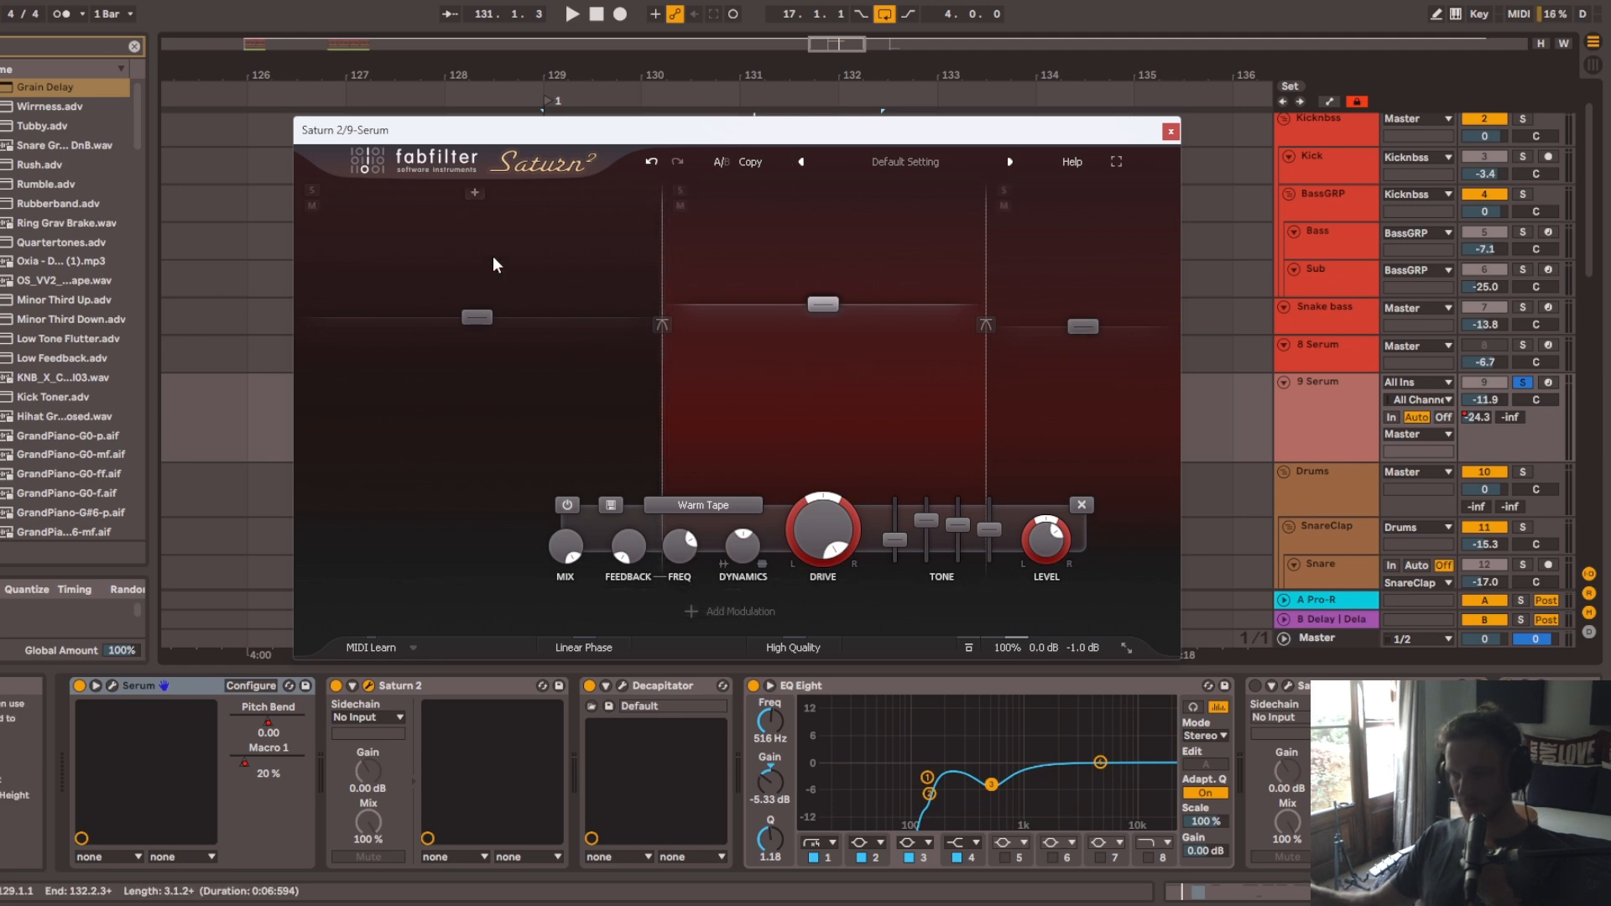
pyautogui.click(680, 190)
pyautogui.press('space')
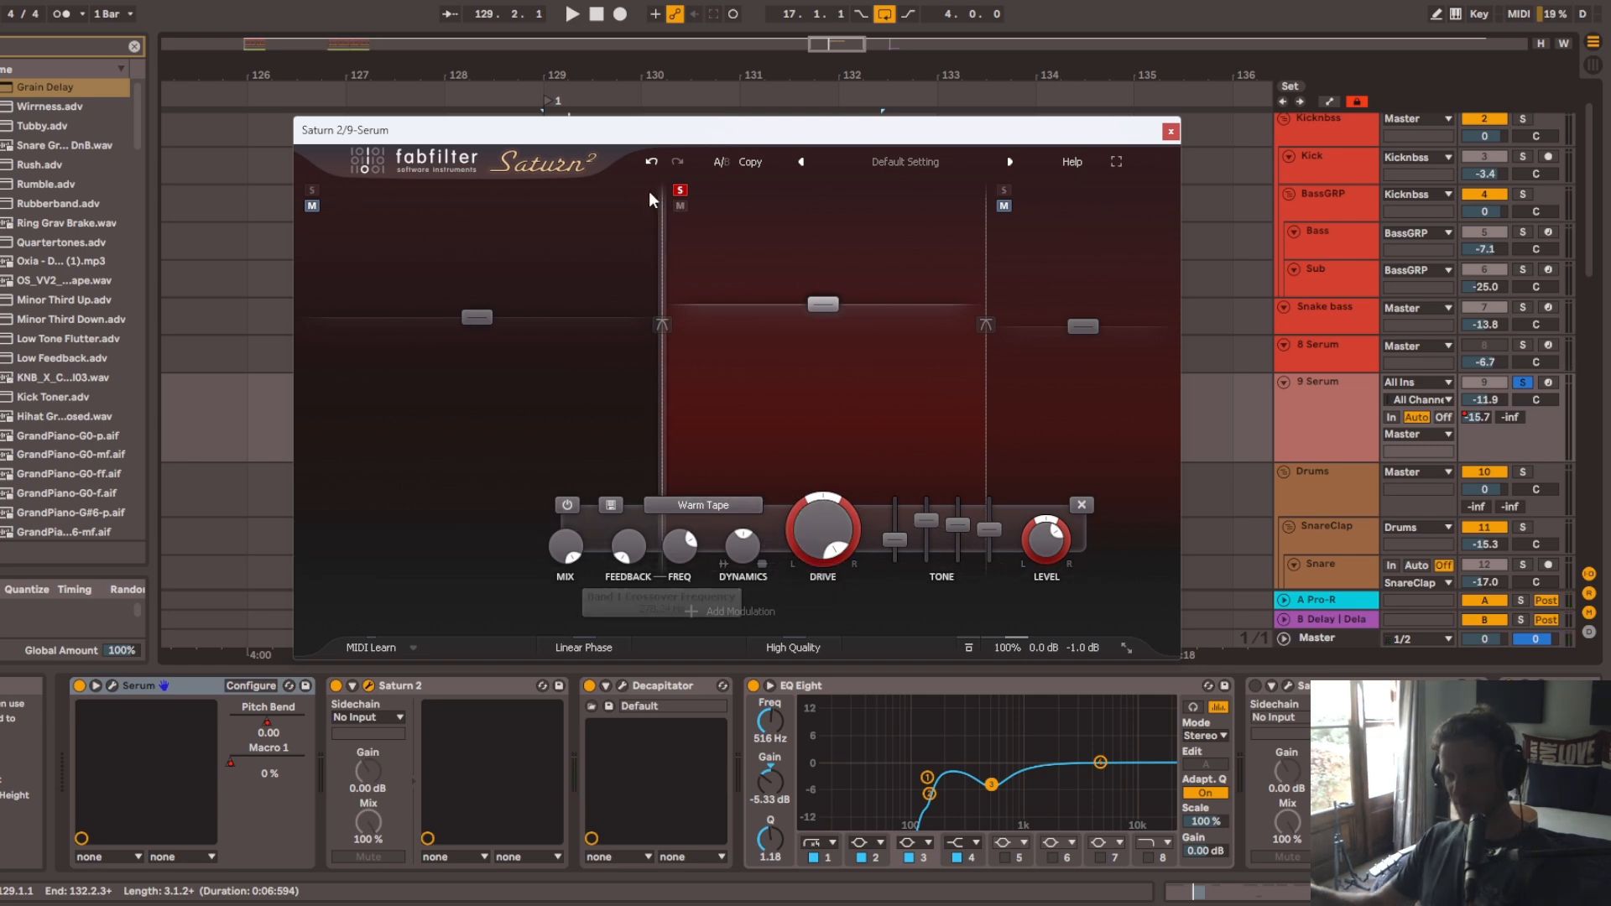
pyautogui.press('space')
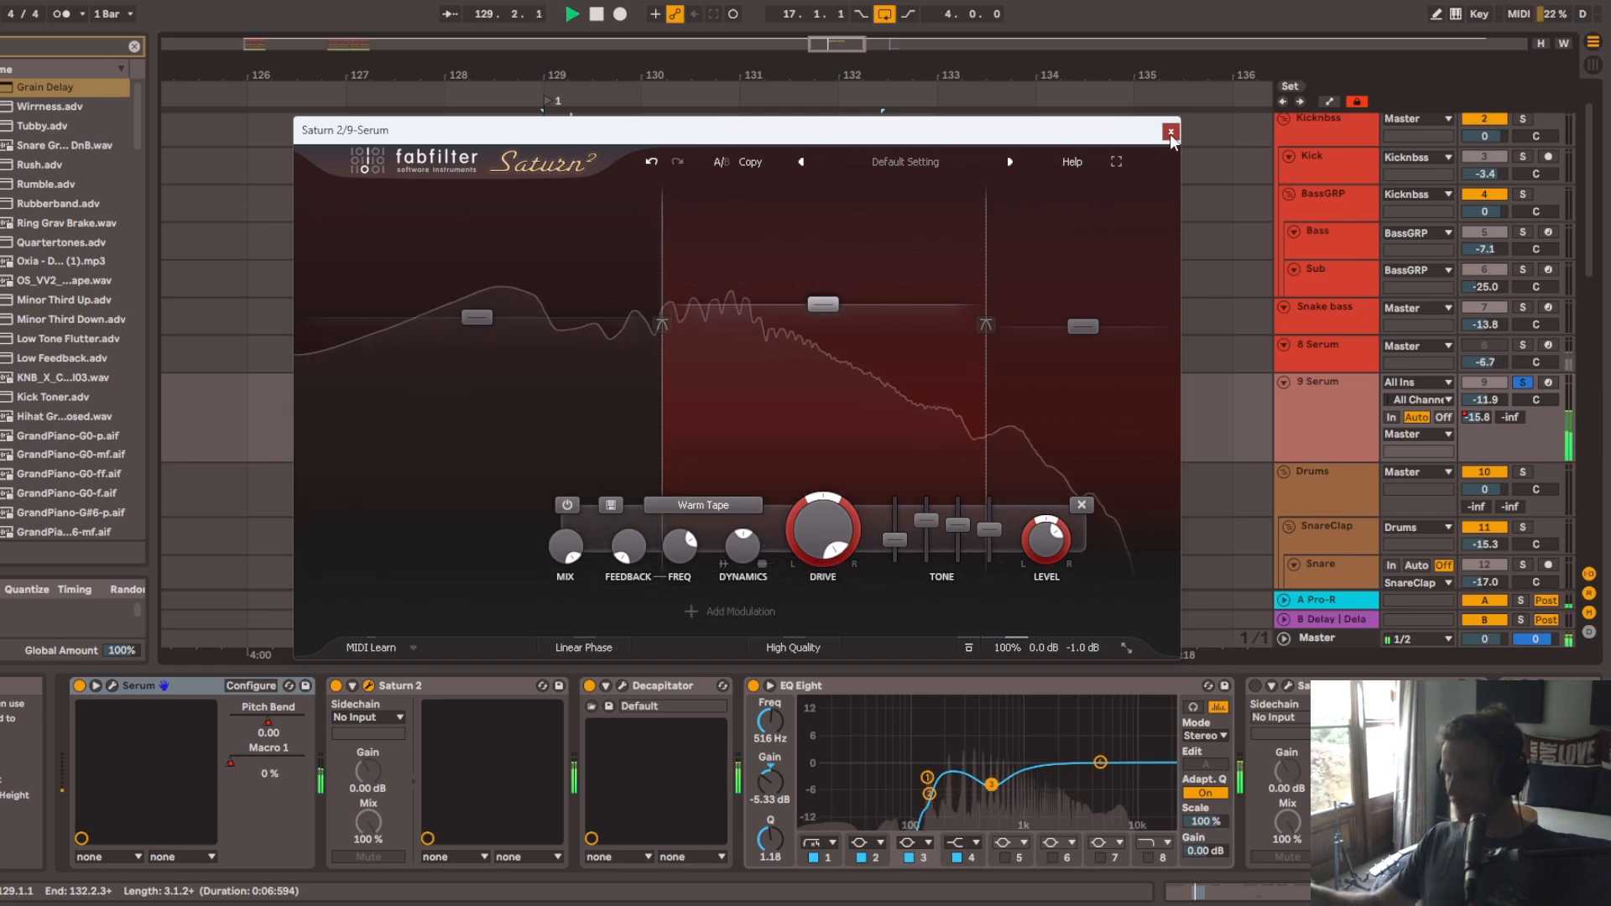
pyautogui.click(1170, 132)
# Step: Open Decapitator on the 9 Serum track and compare the soloed clip with the effect on and bypassed
pyautogui.click(622, 686)
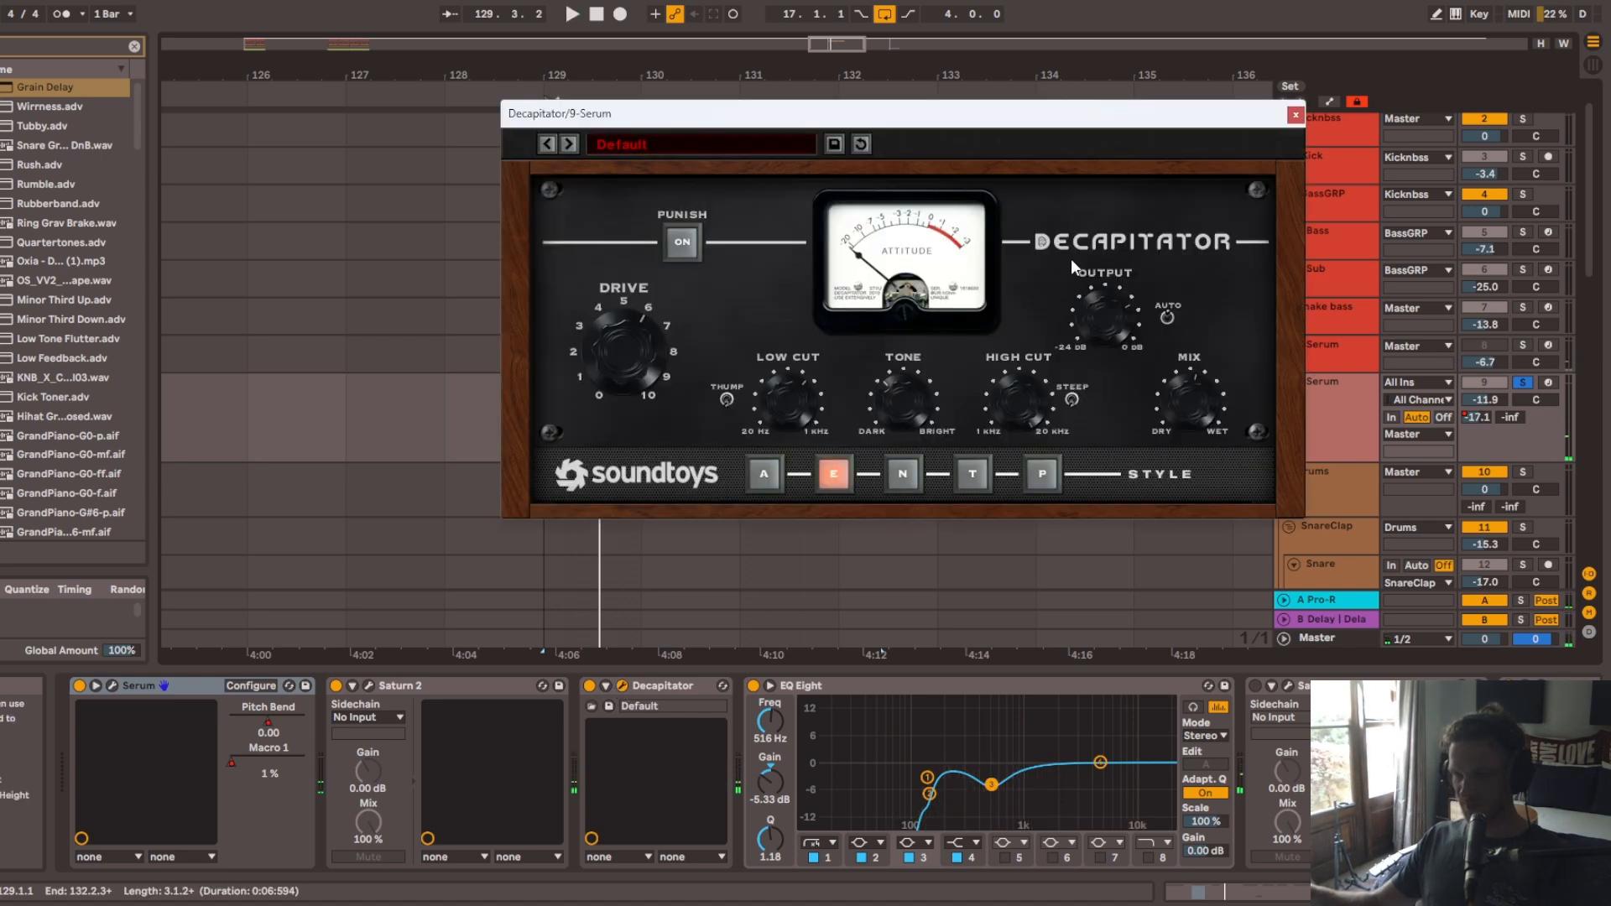
pyautogui.moveTo(937, 123); pyautogui.dragTo(851, 130)
pyautogui.press('space')
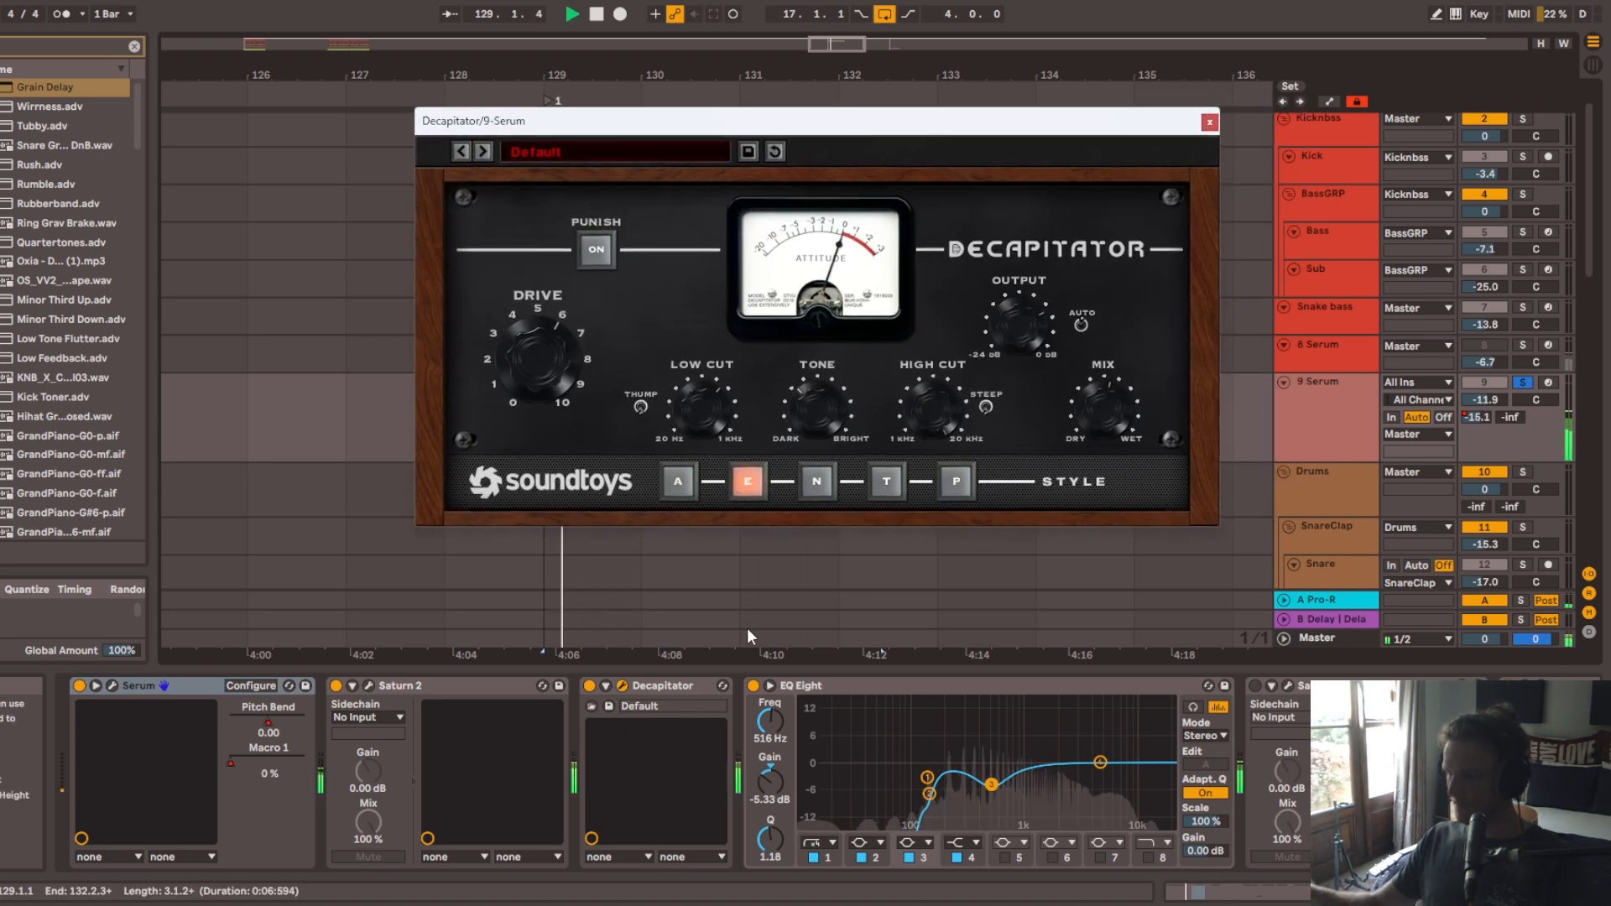
pyautogui.click(589, 686)
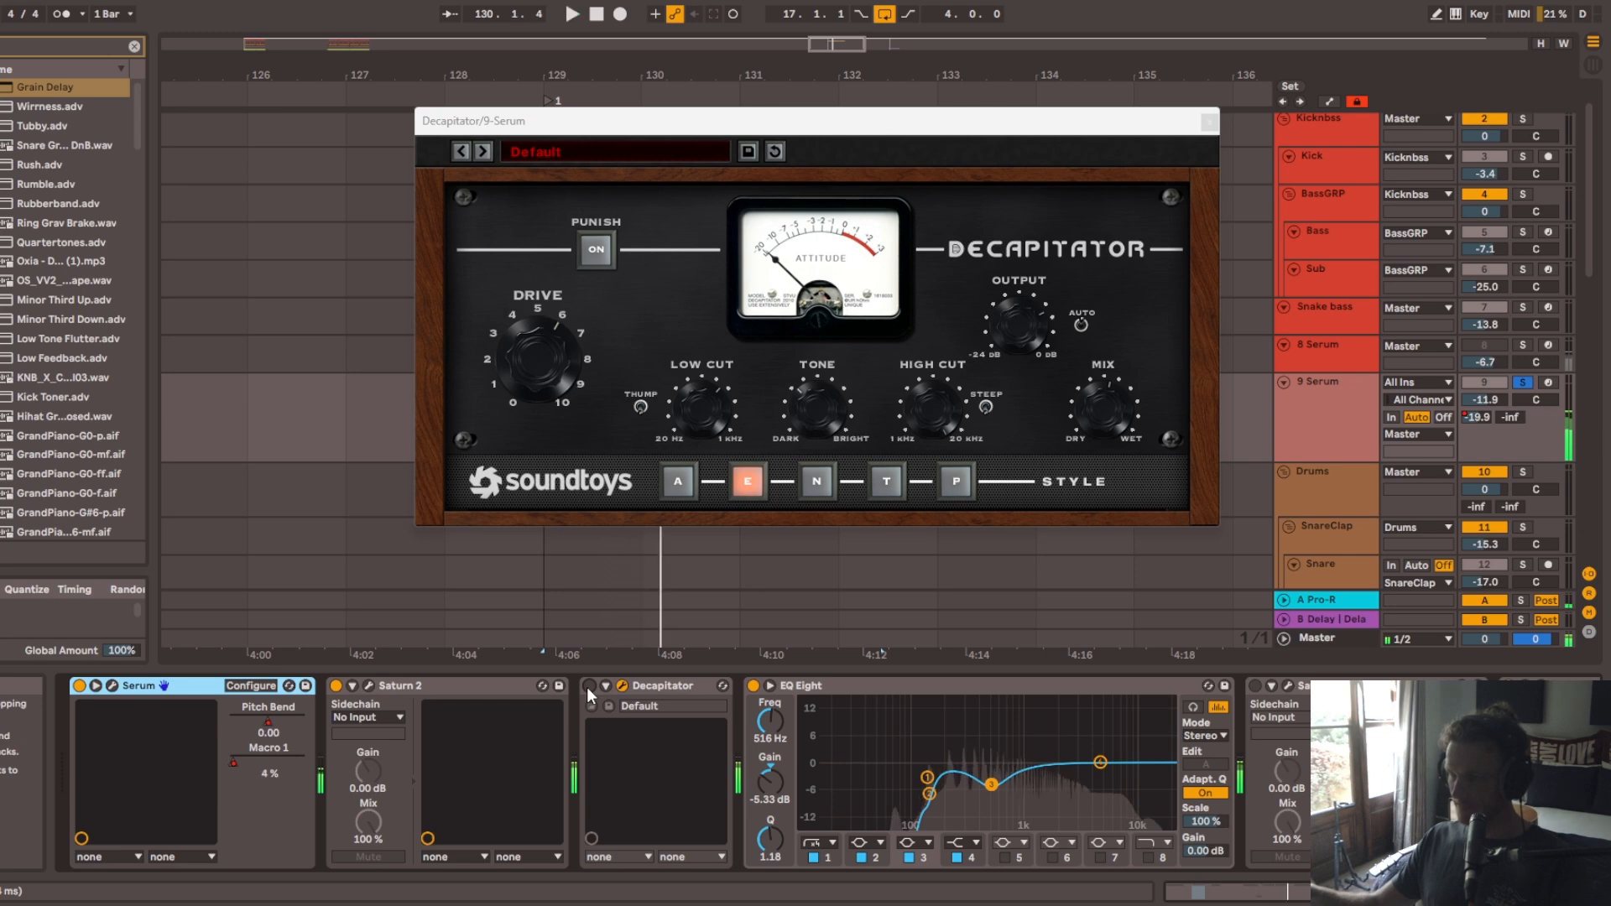
pyautogui.press('space')
pyautogui.press('space')
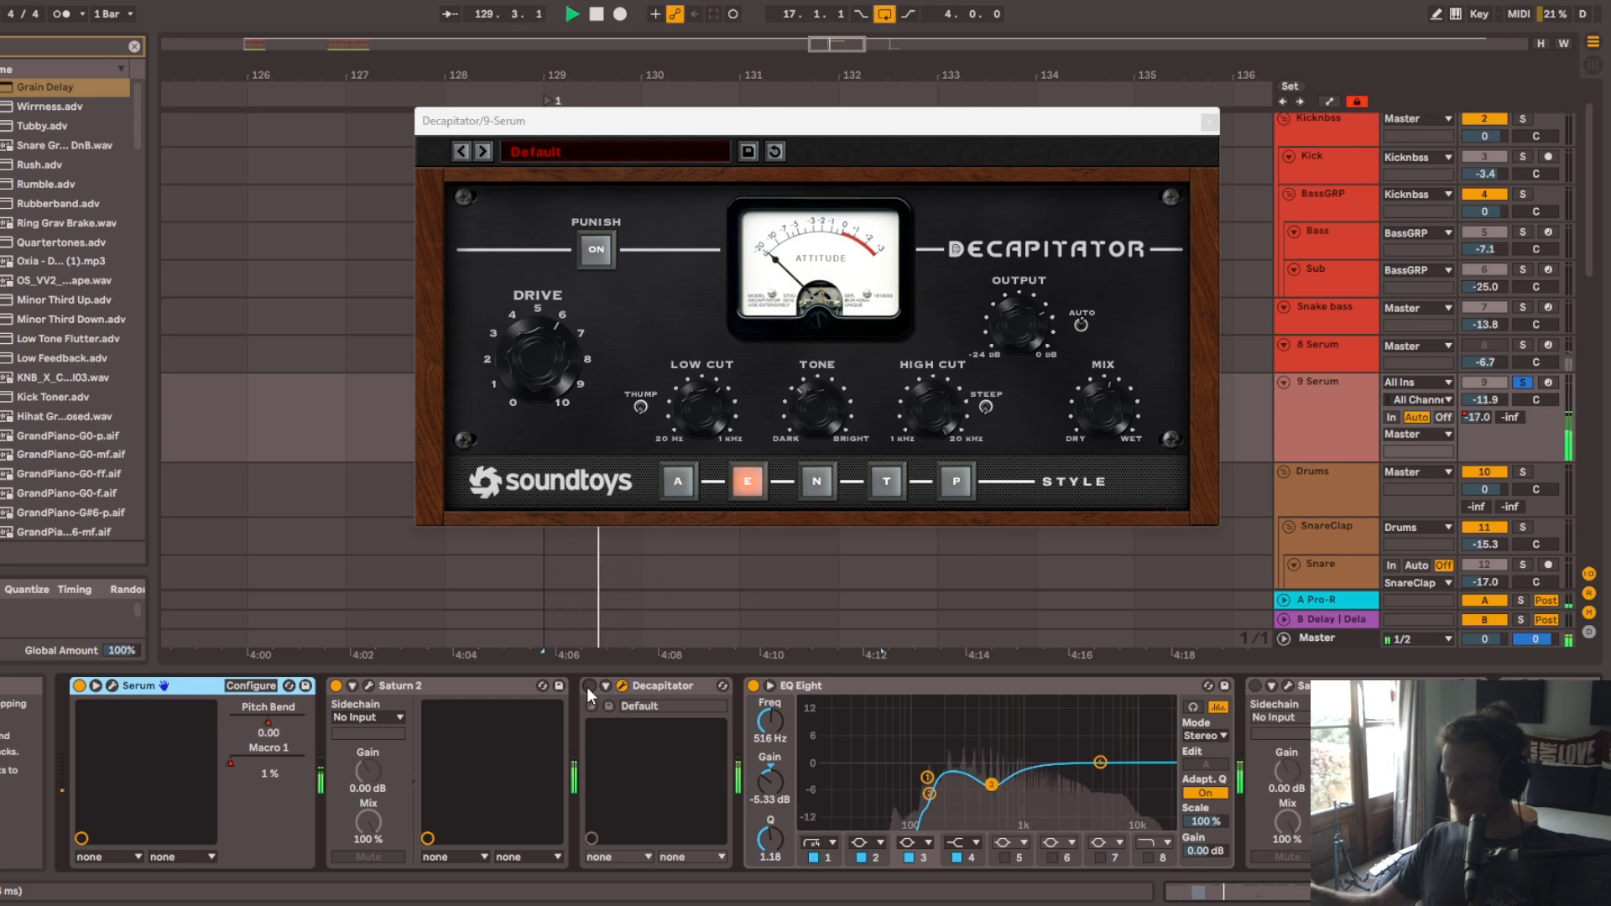
pyautogui.click(591, 687)
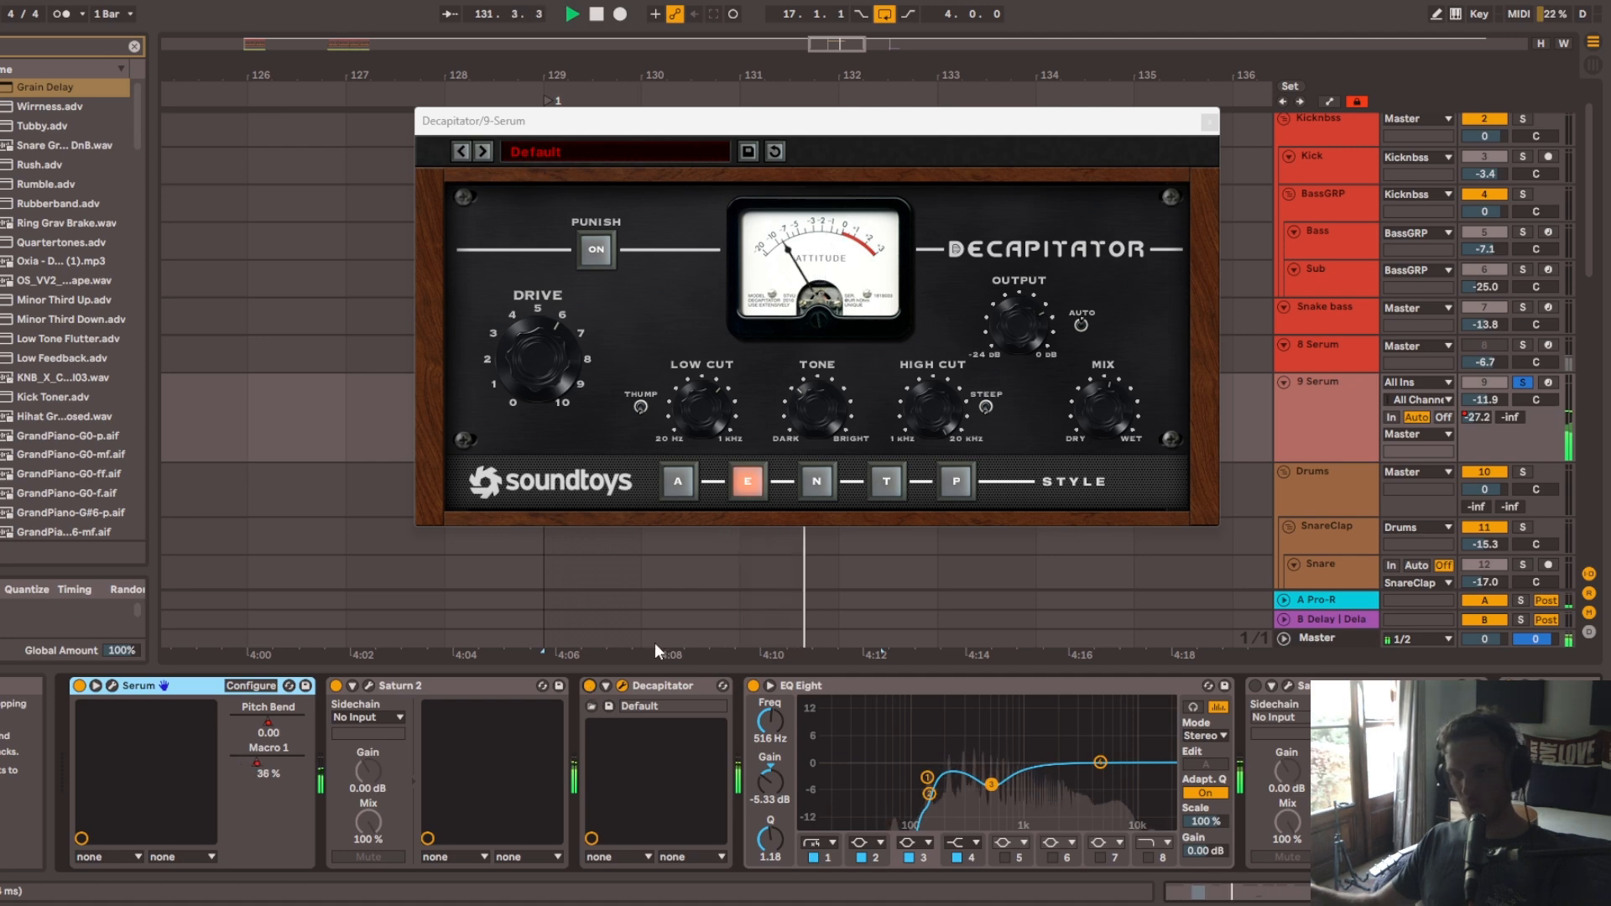
# Step: Adjust Decapitator's Mix amount while the soloed clip plays
pyautogui.click(1094, 414)
pyautogui.moveTo(1093, 412); pyautogui.dragTo(1092, 310)
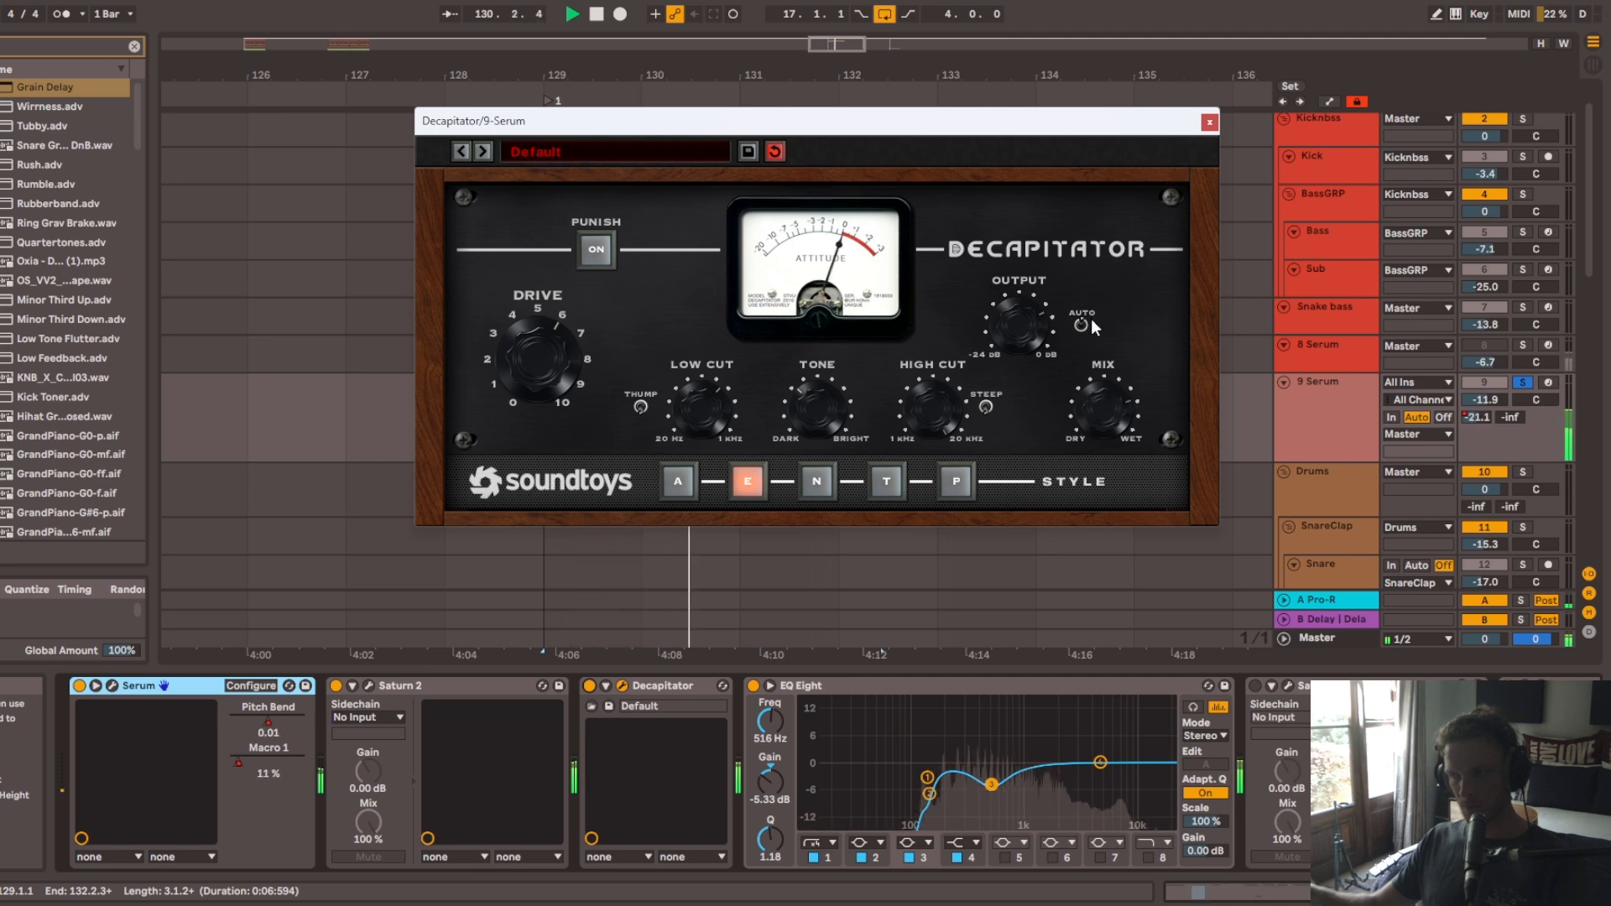
pyautogui.press('space')
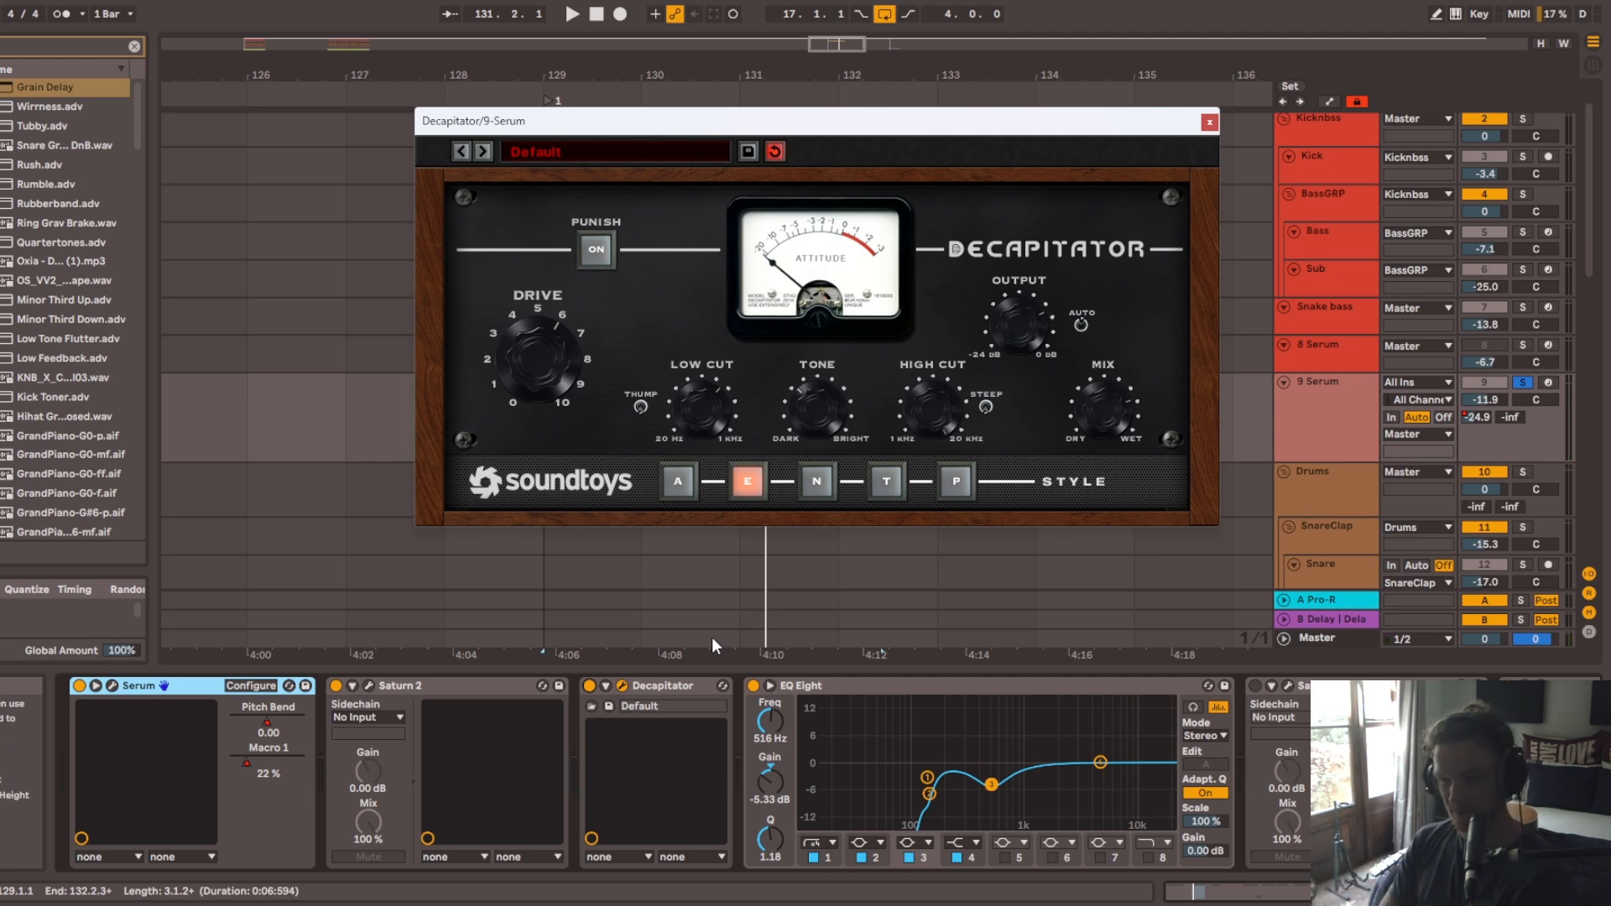
# Step: Compare the soloed clip with the first EQ Eight after Decapitator on and bypassed
pyautogui.click(804, 690)
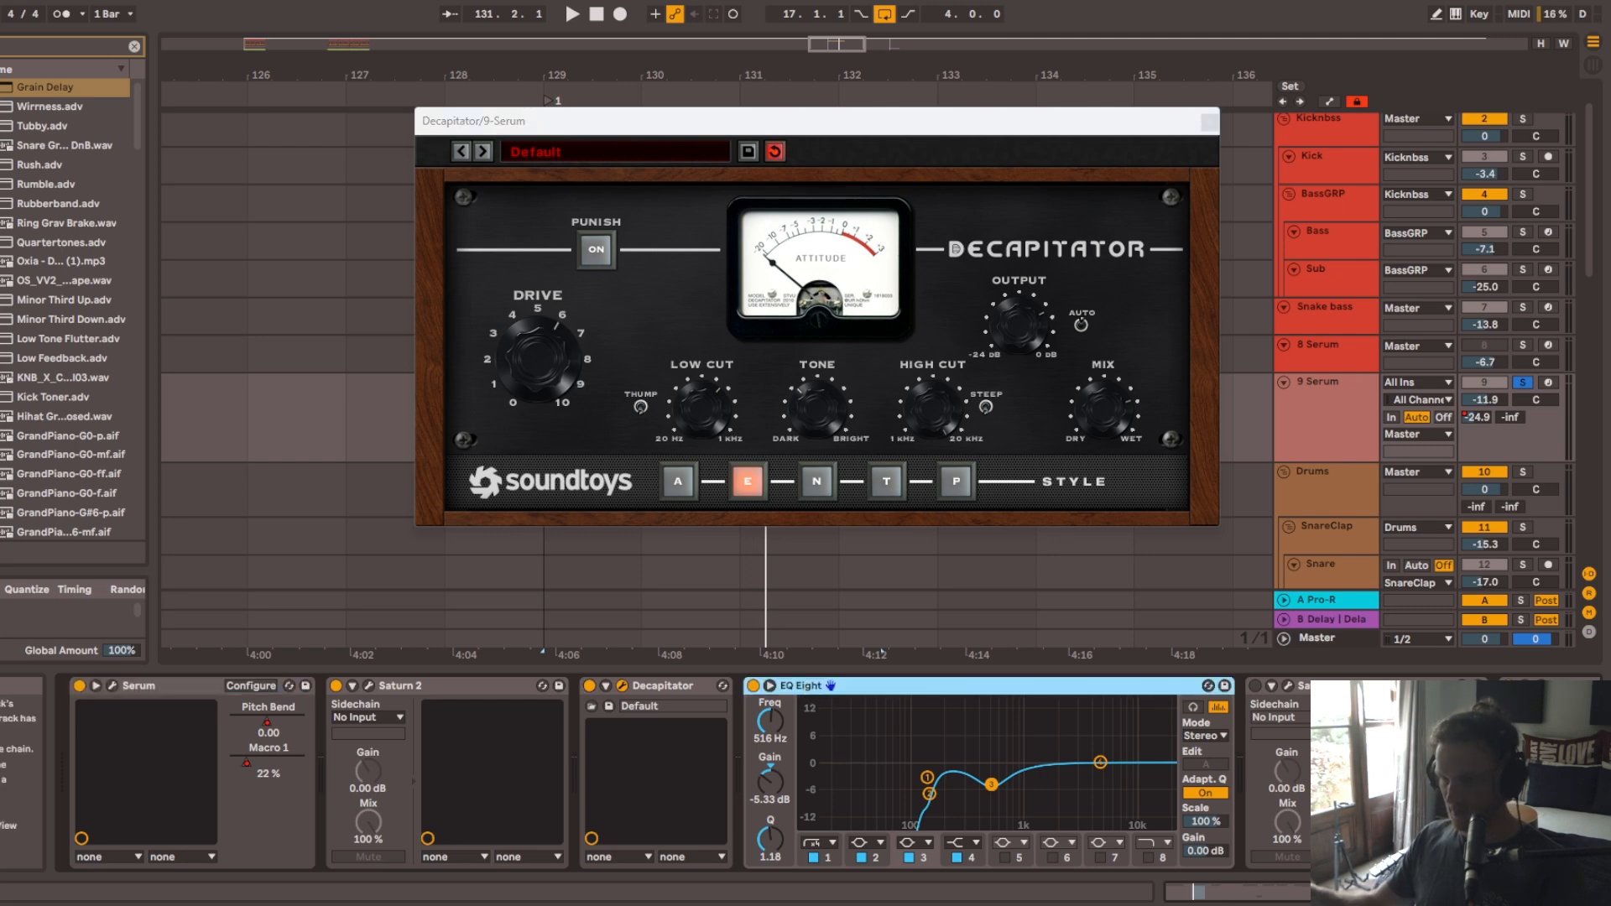
pyautogui.press('space')
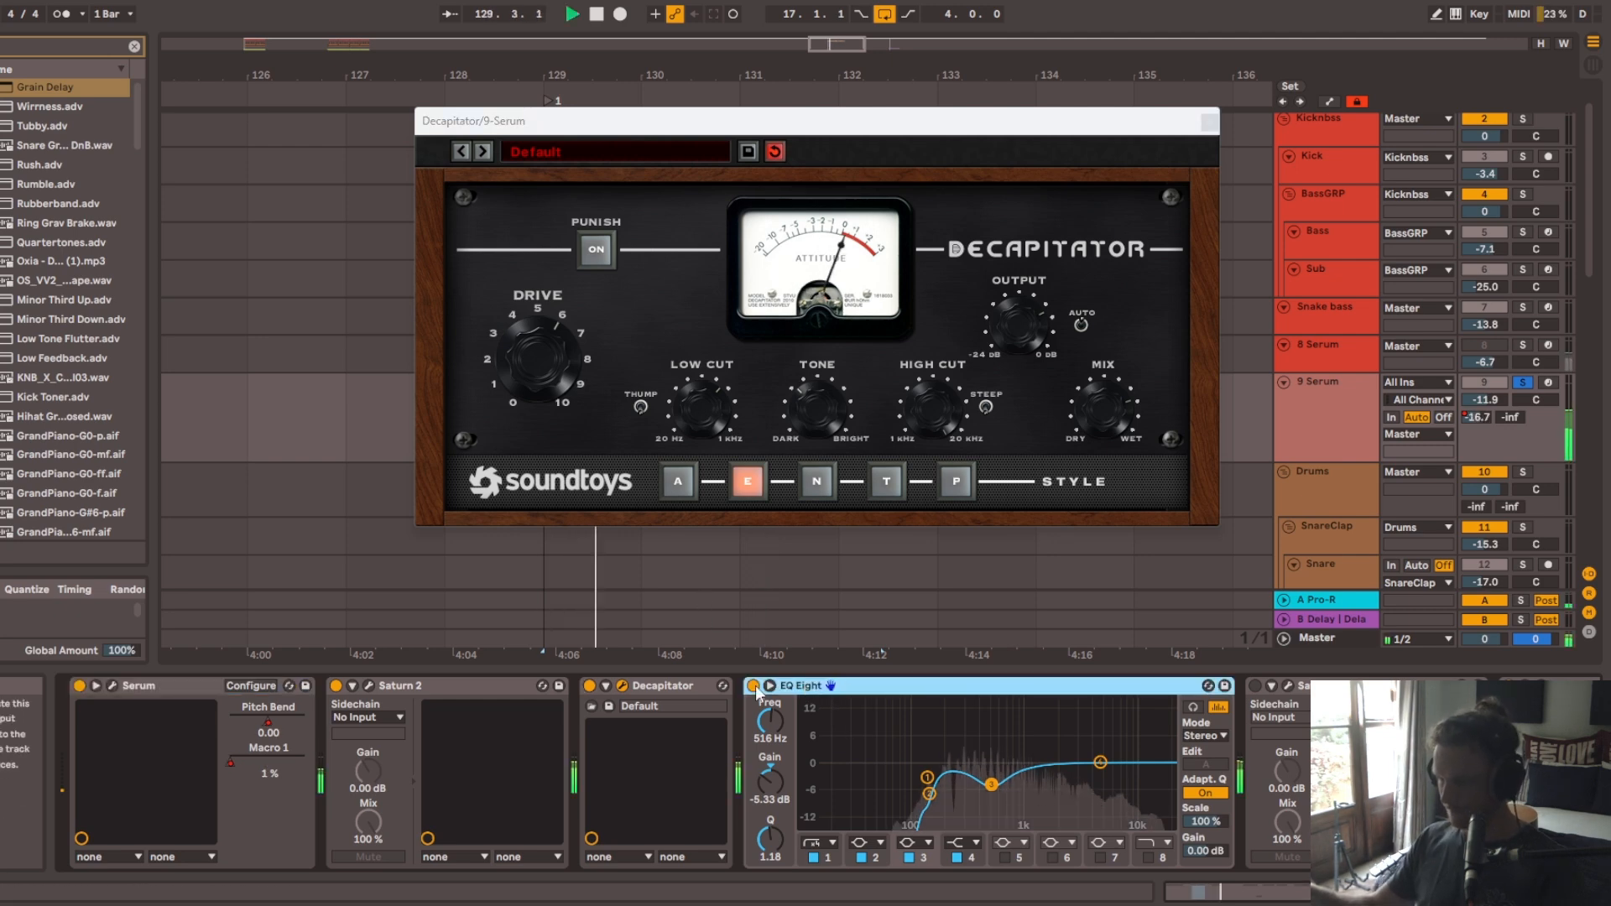
pyautogui.click(754, 686)
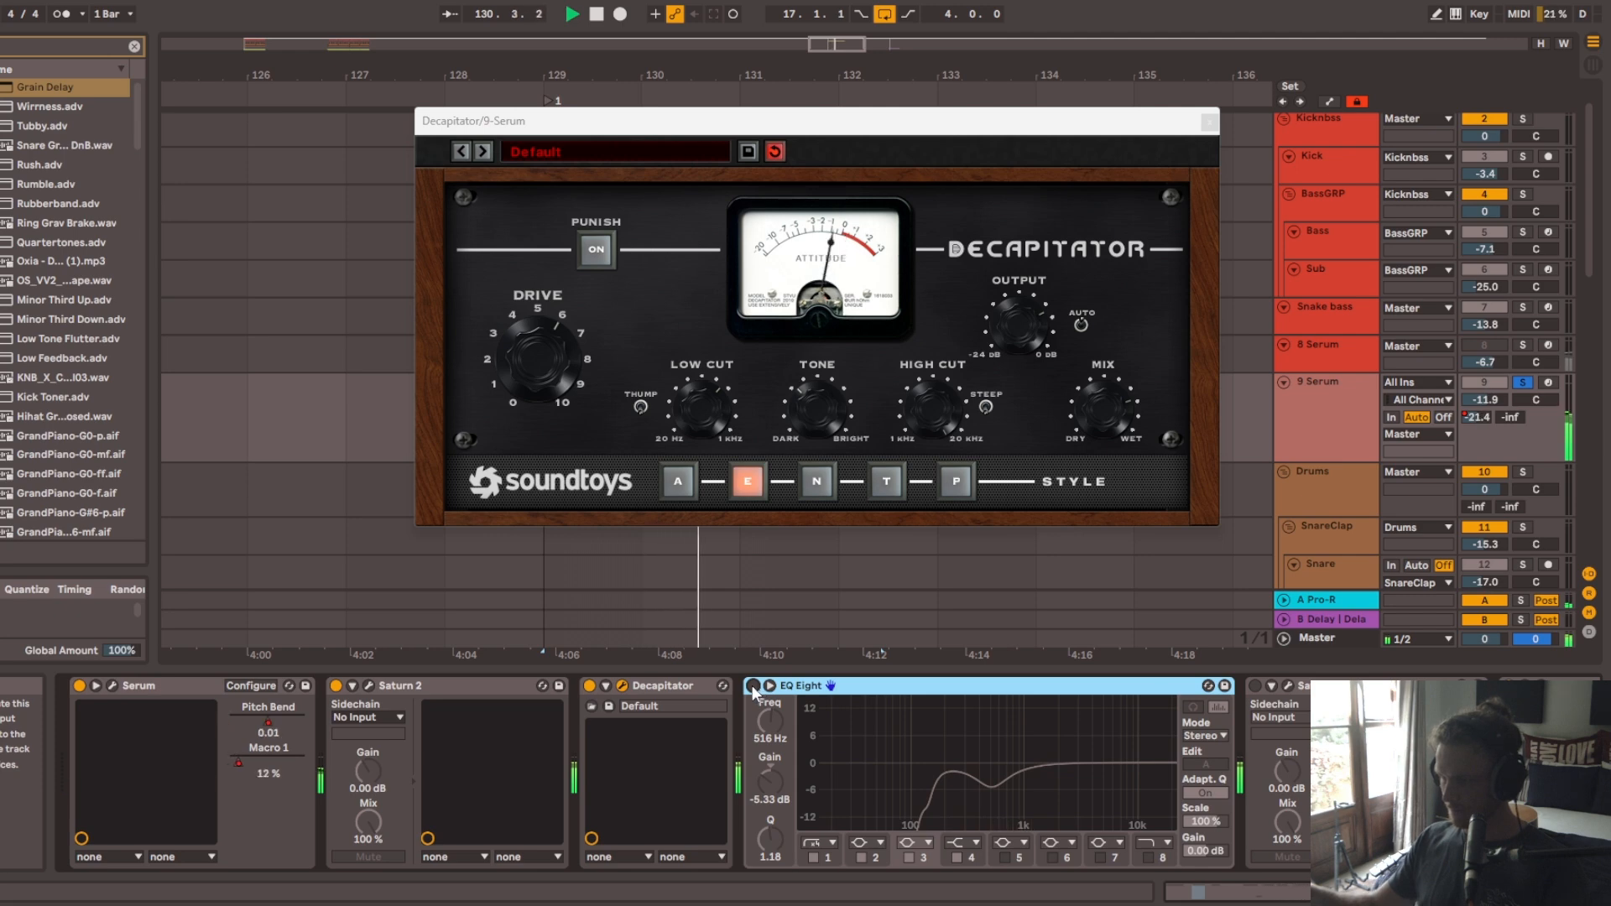
pyautogui.click(752, 686)
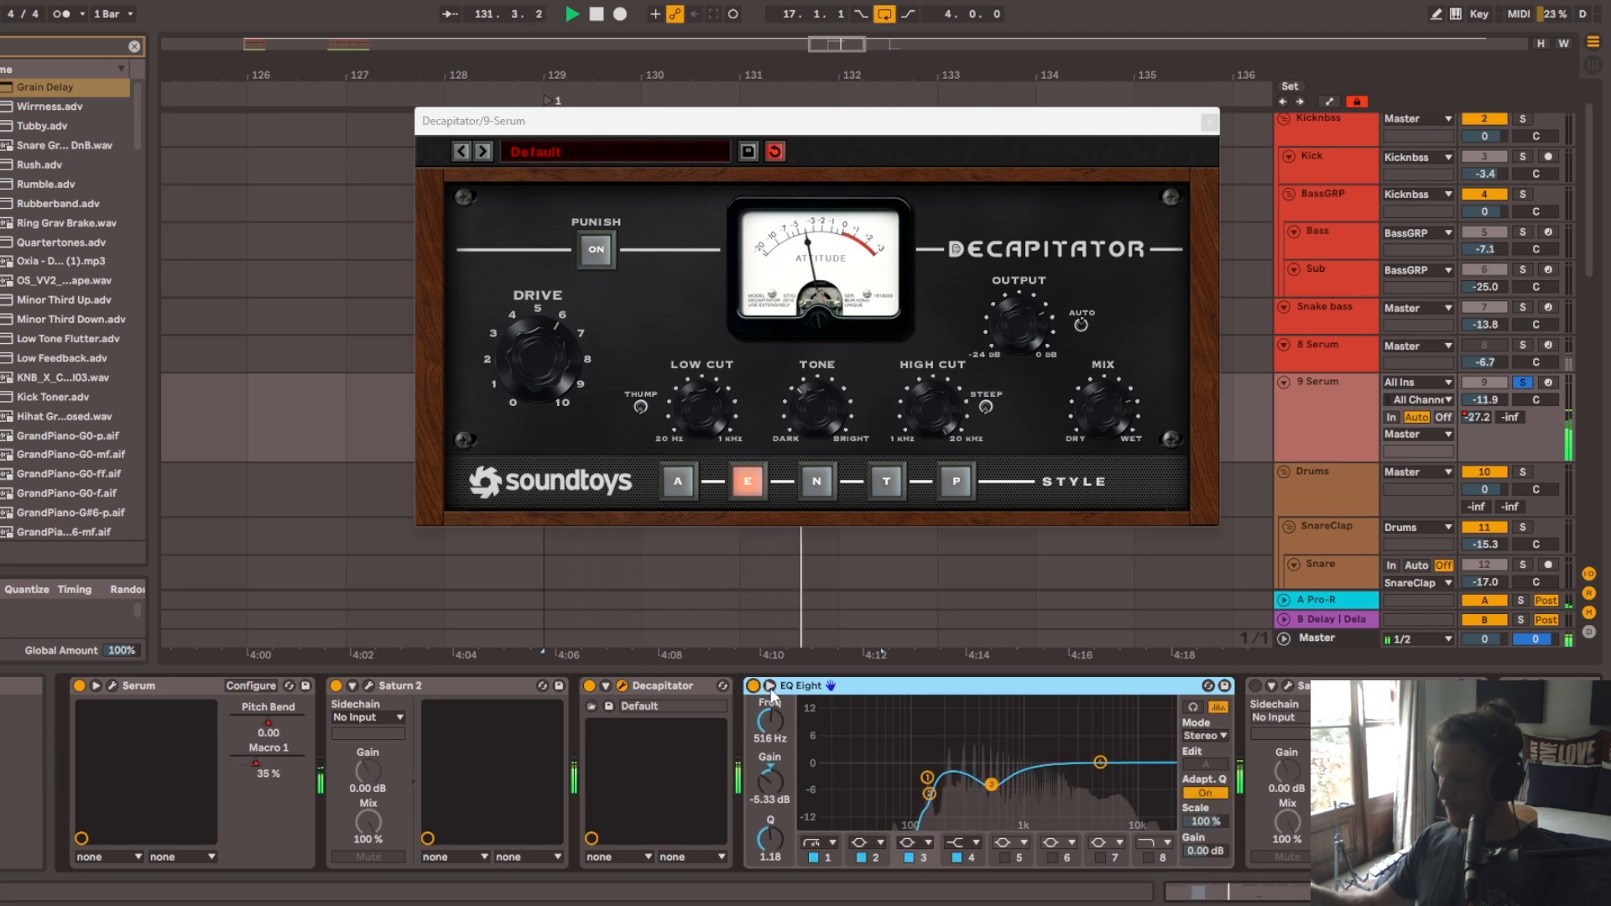
pyautogui.press('space')
# Step: Reduce EQ Eight's Scale to 67 % and audition the soloed clip
pyautogui.moveTo(1206, 821); pyautogui.dragTo(1206, 850)
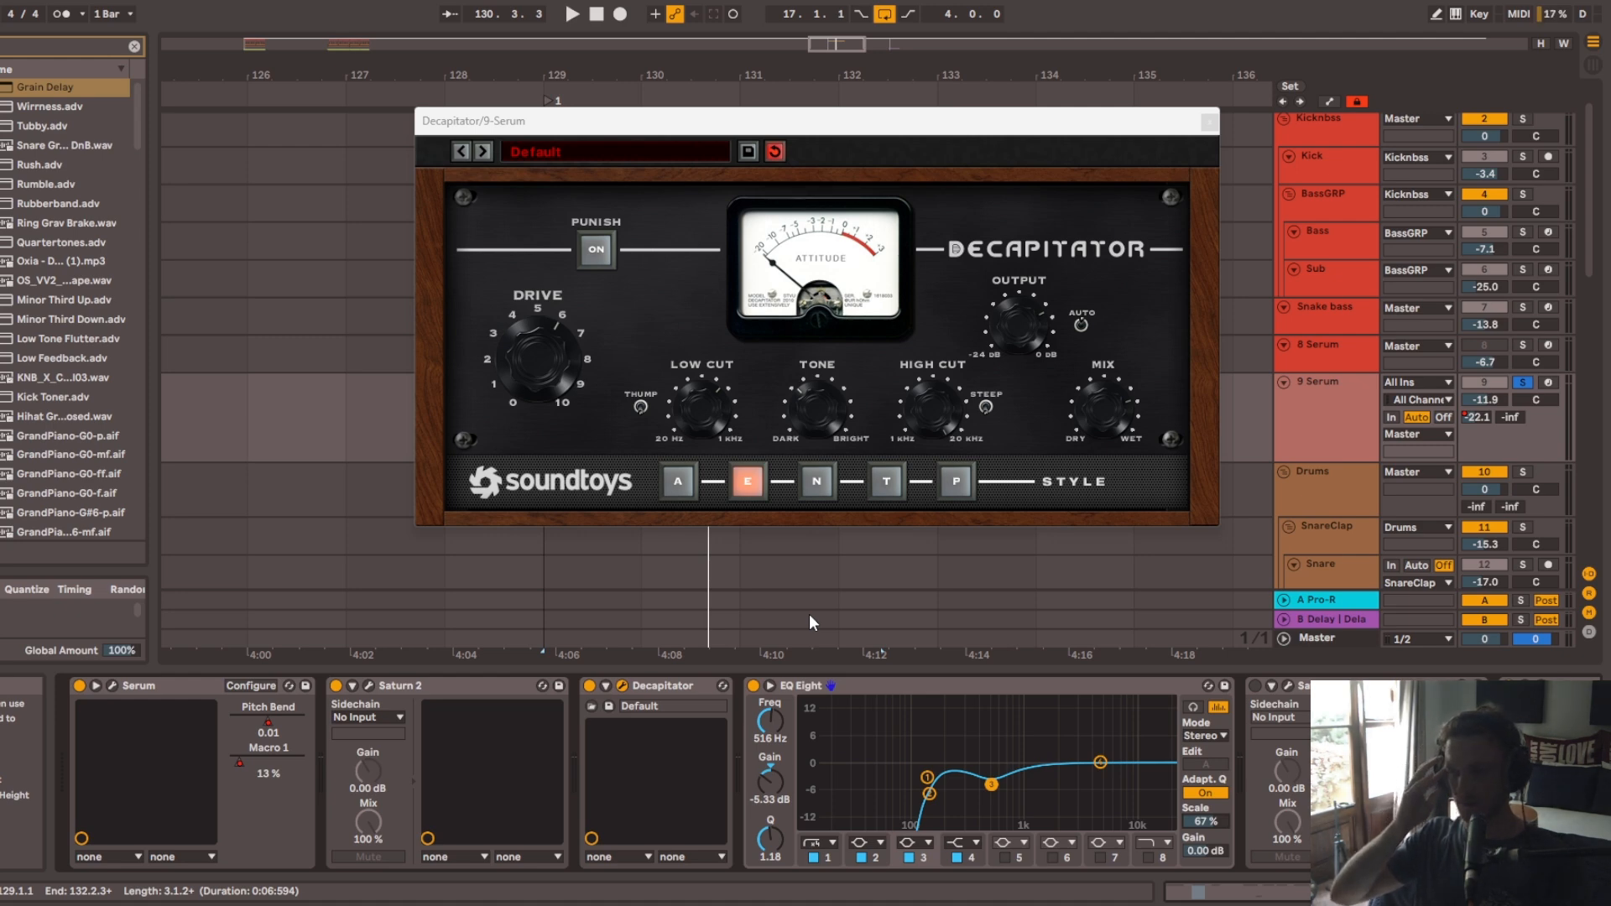
pyautogui.press('space')
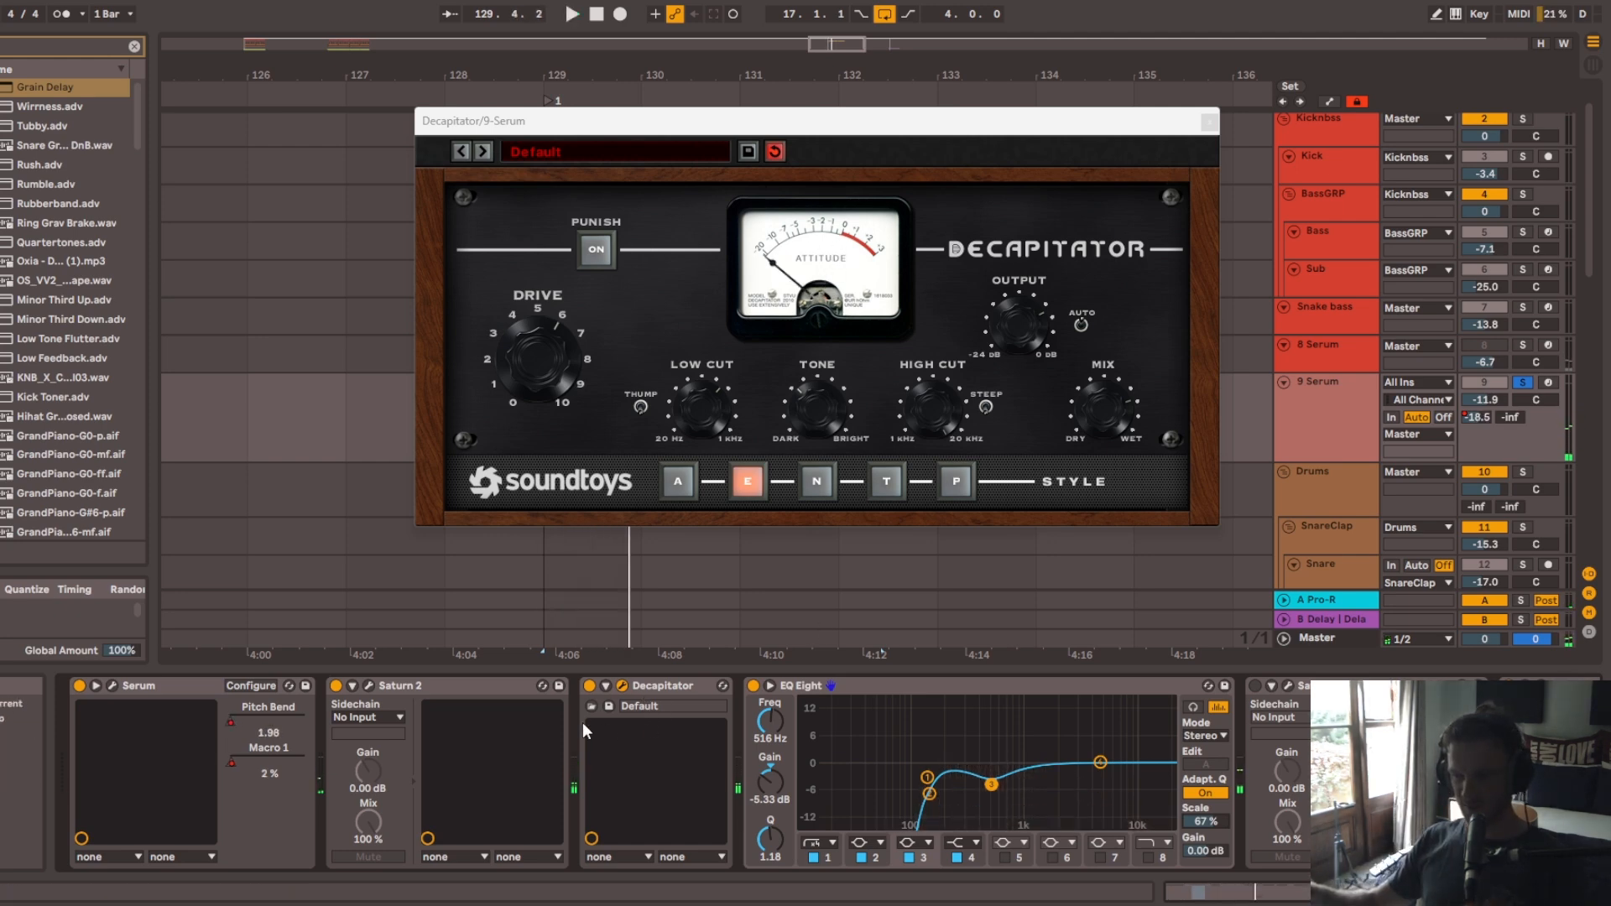
pyautogui.press('space')
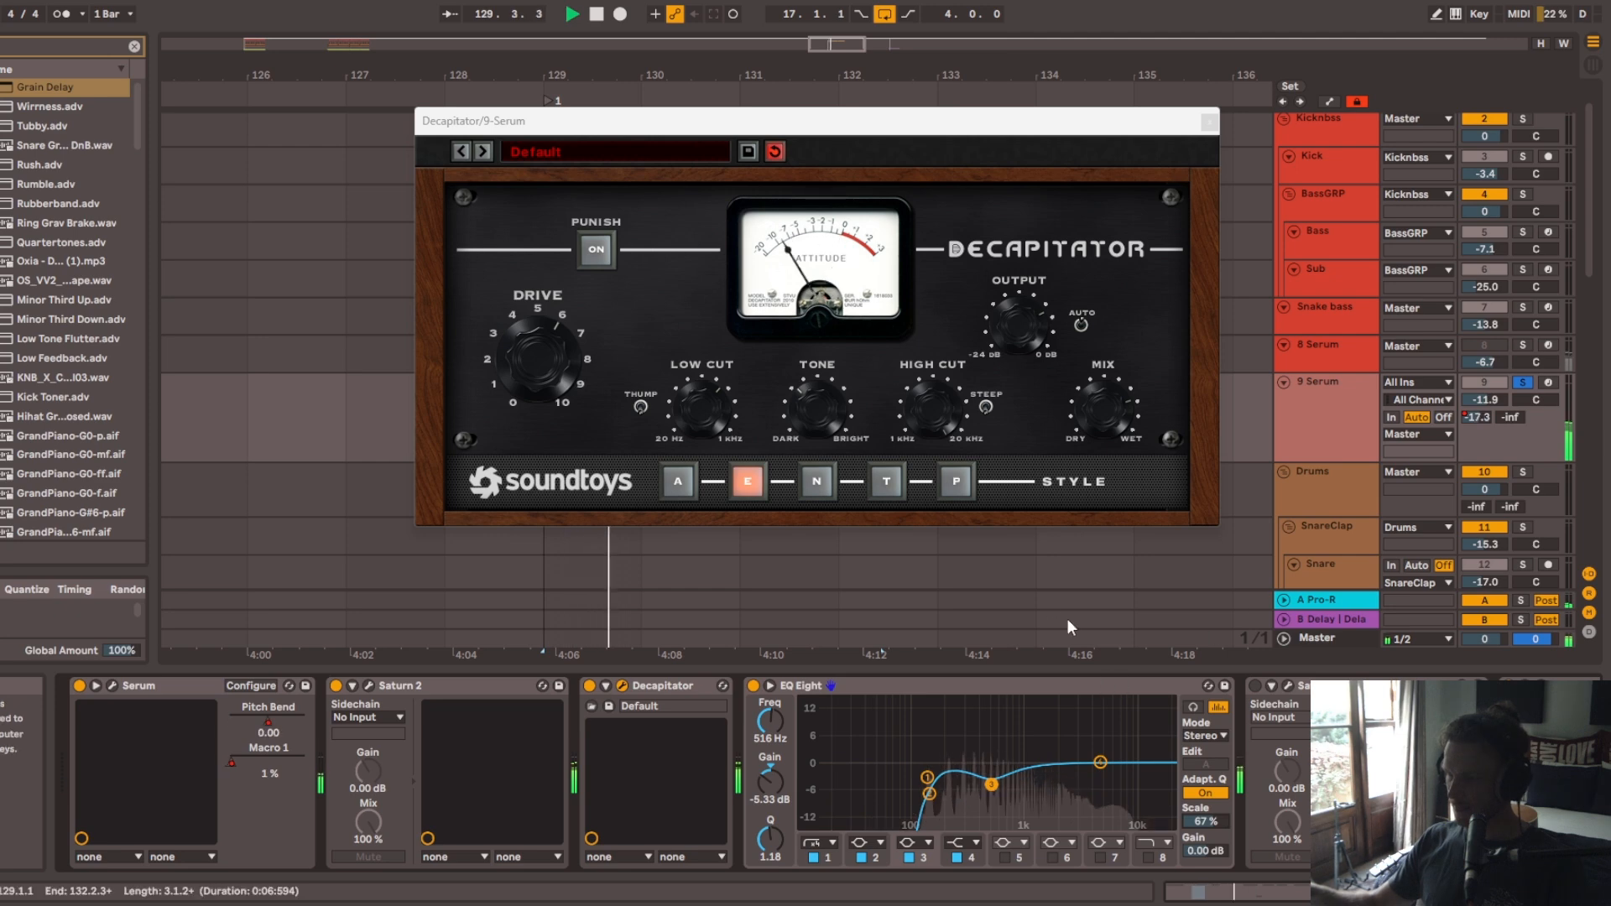
pyautogui.press('space')
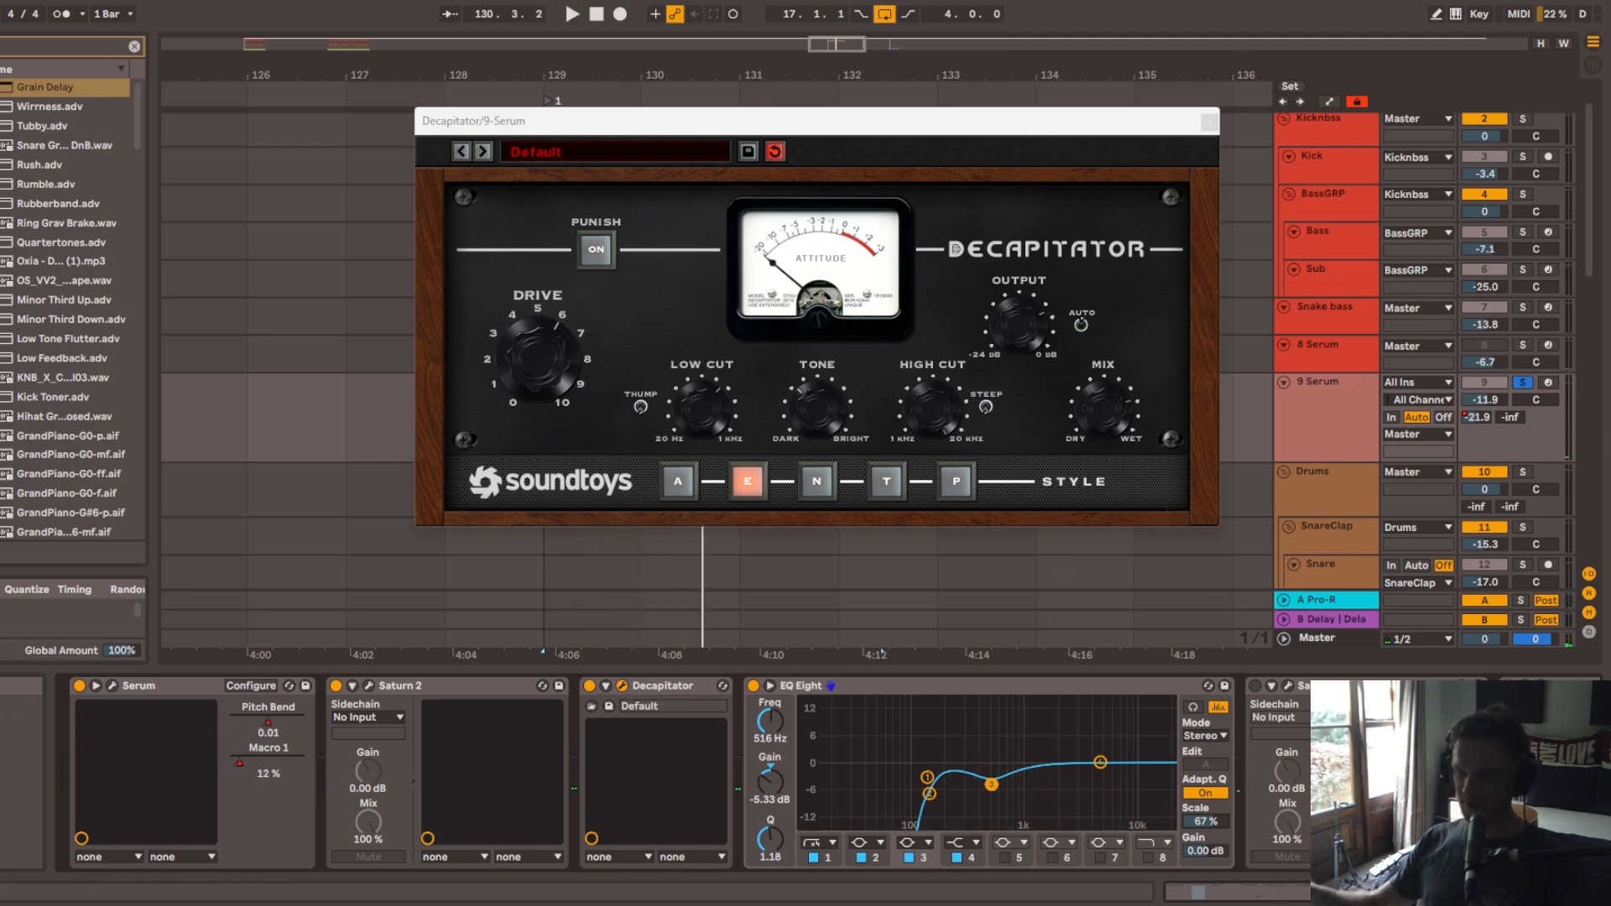
# Step: Switch on the second Saturn 2 after EQ Eight, audition the clip and inspect the plug-in's three saturation bands
pyautogui.hscroll(2, 822, 774)
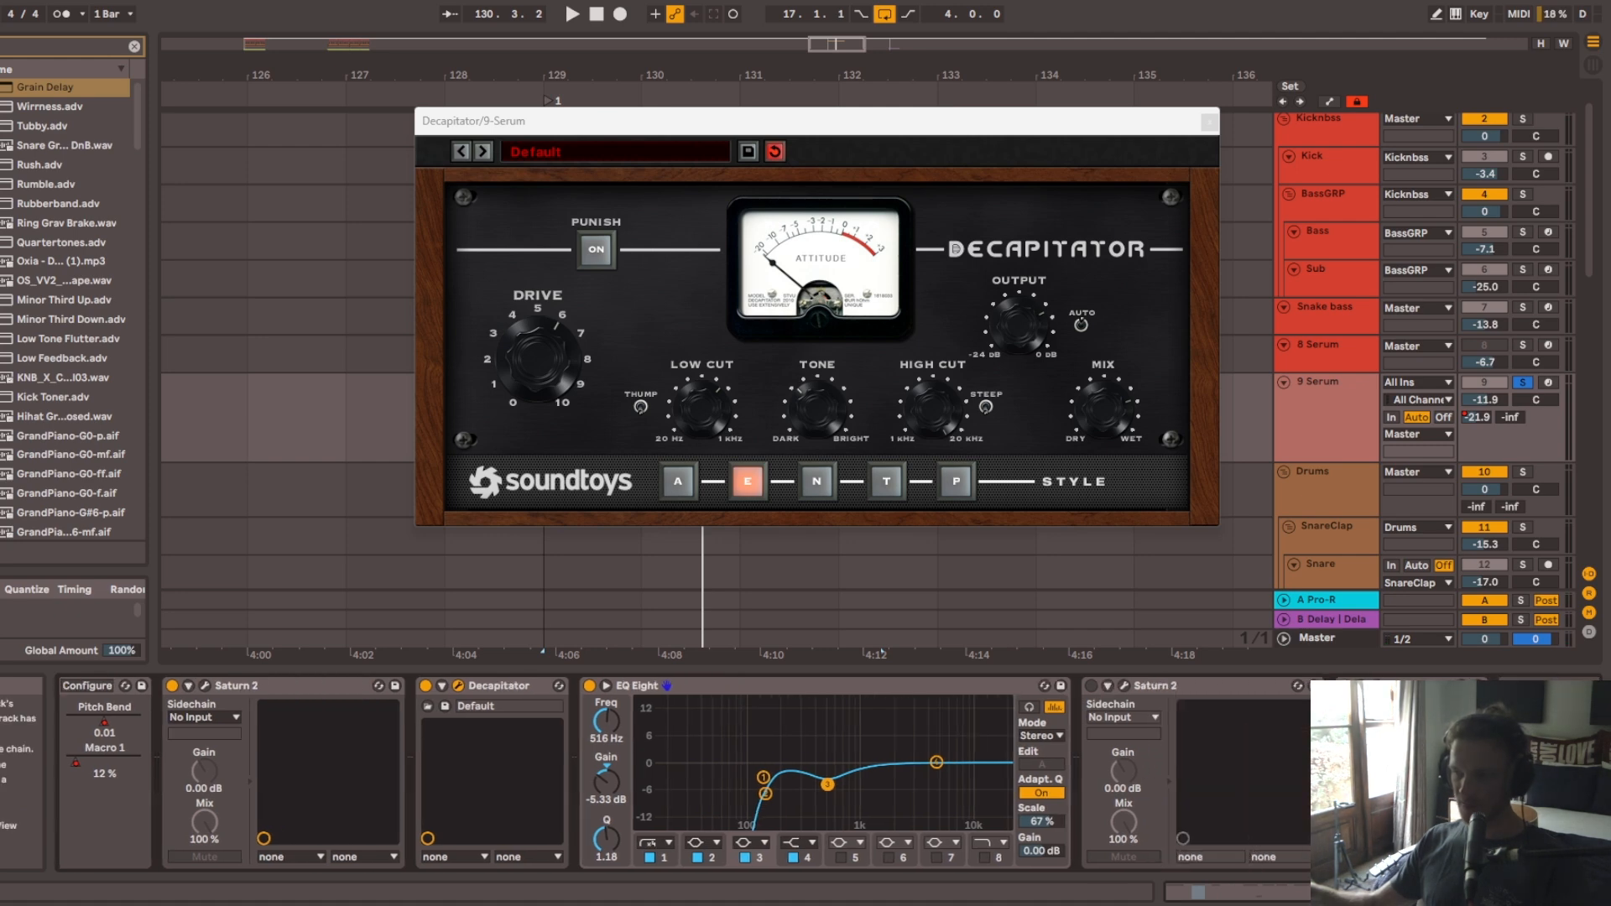
pyautogui.click(1091, 686)
pyautogui.press('space')
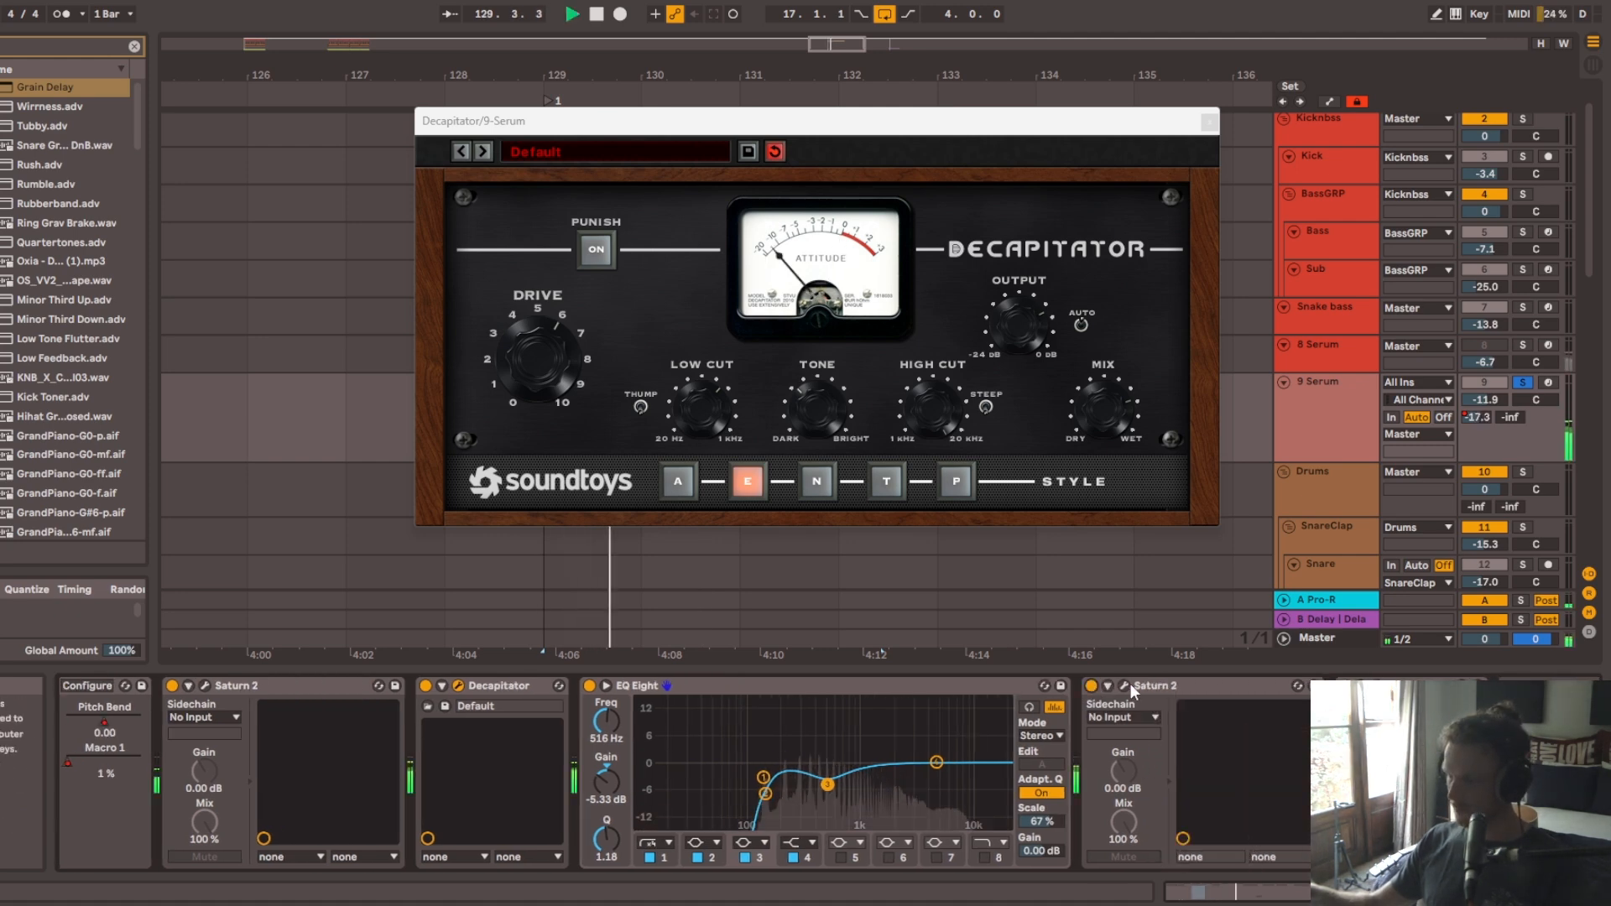
pyautogui.click(1125, 686)
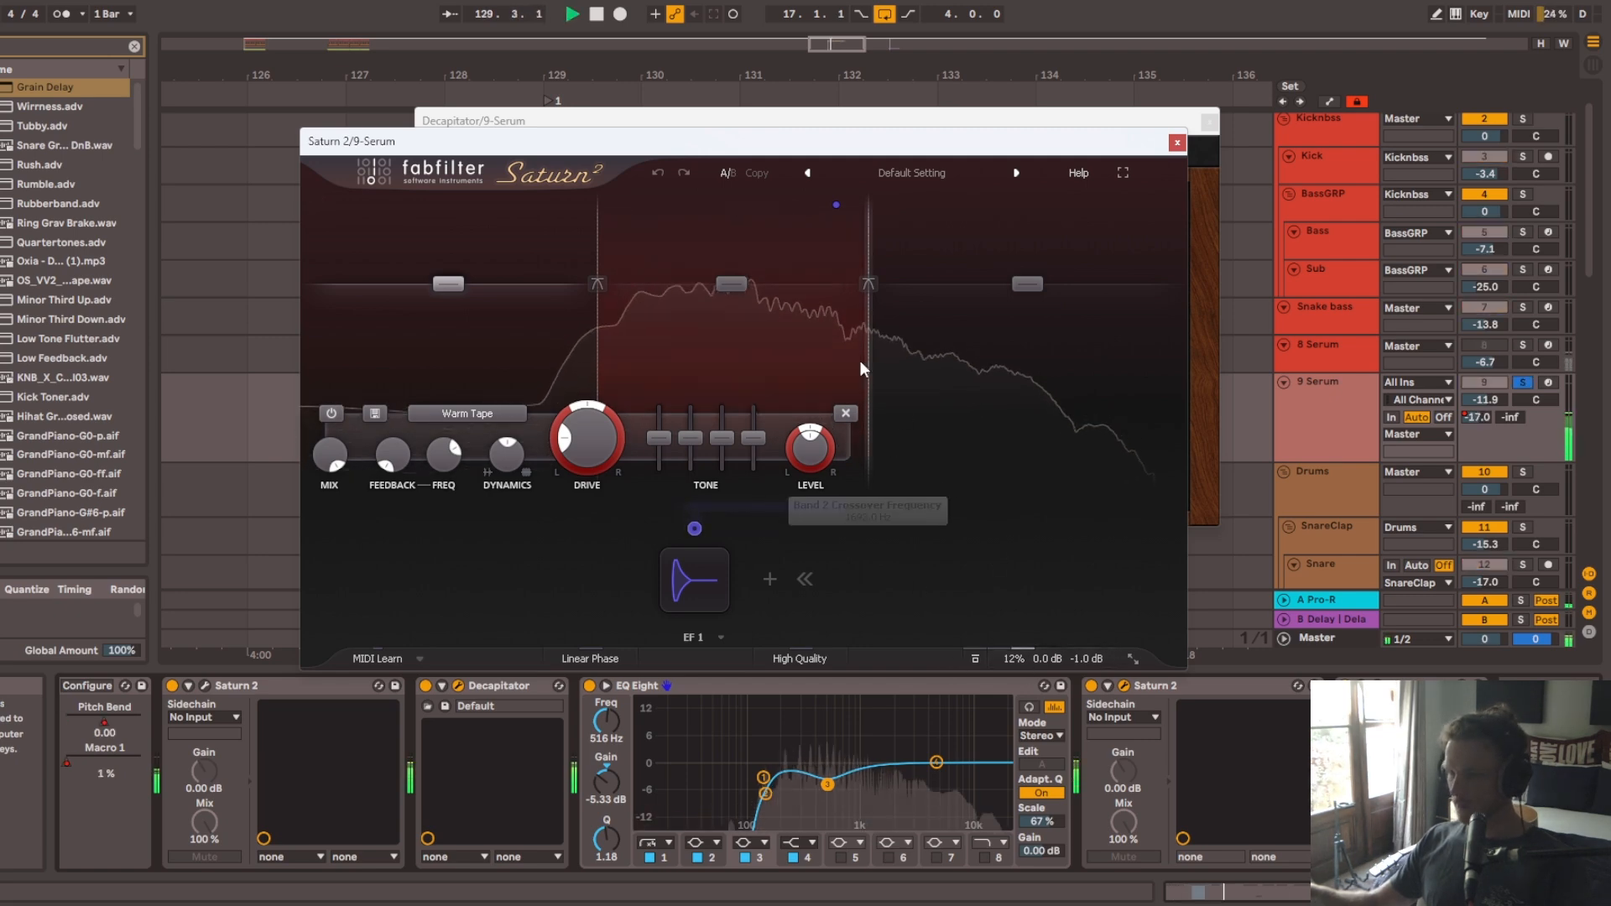
pyautogui.press('space')
pyautogui.click(833, 367)
pyautogui.click(984, 369)
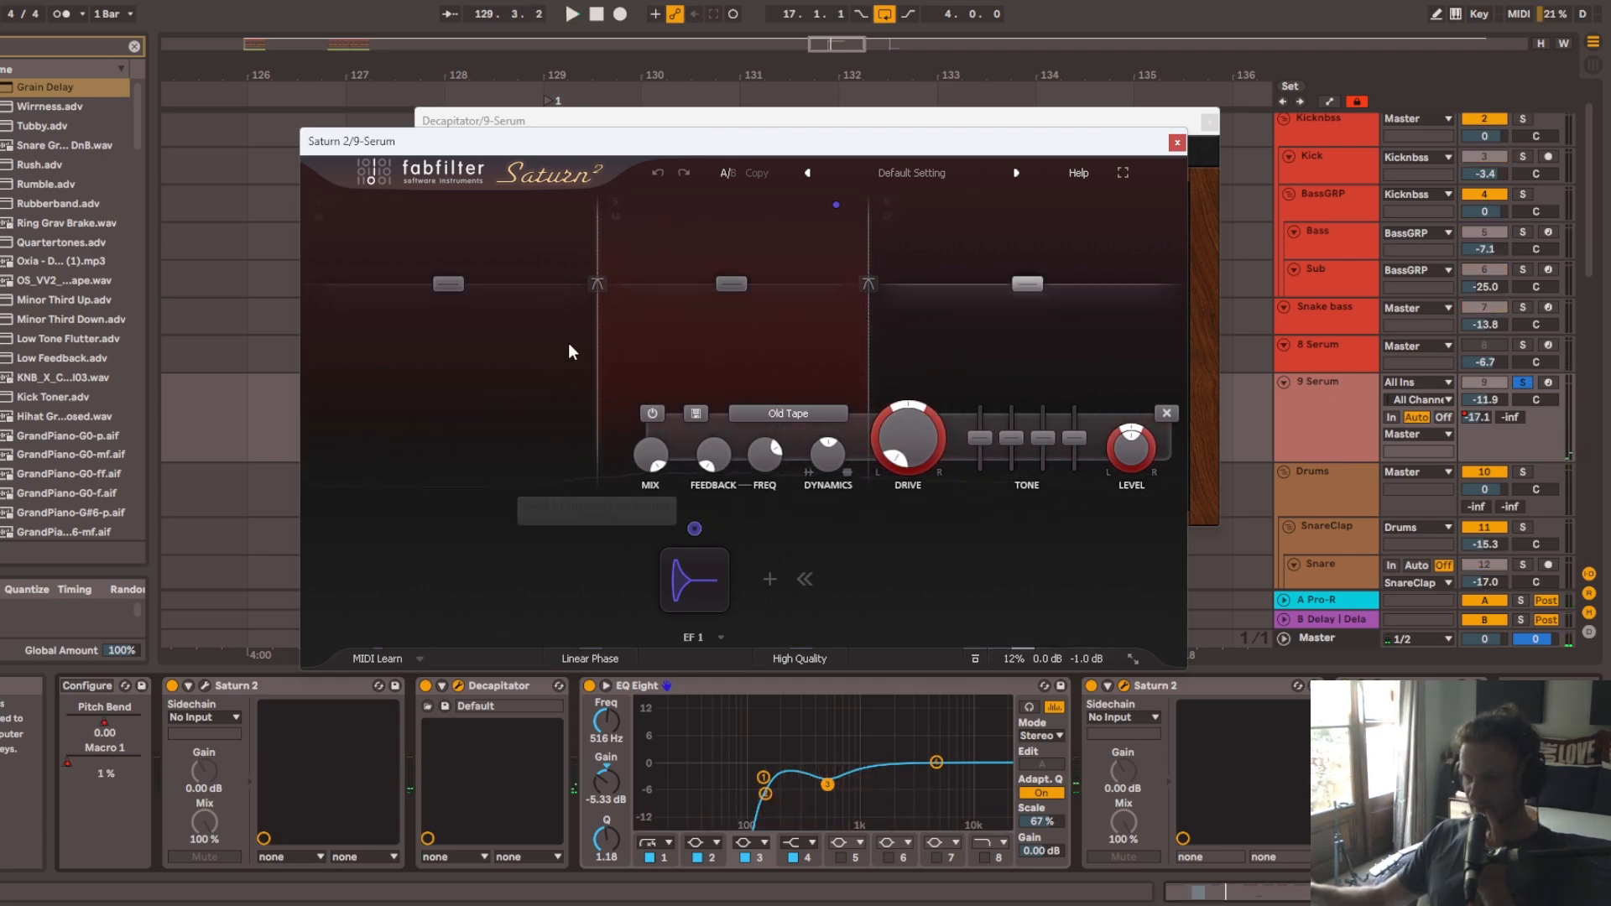
pyautogui.click(504, 369)
# Step: Compare the soloed clip with the second Saturn 2 on and bypassed, and close its window
pyautogui.press('space')
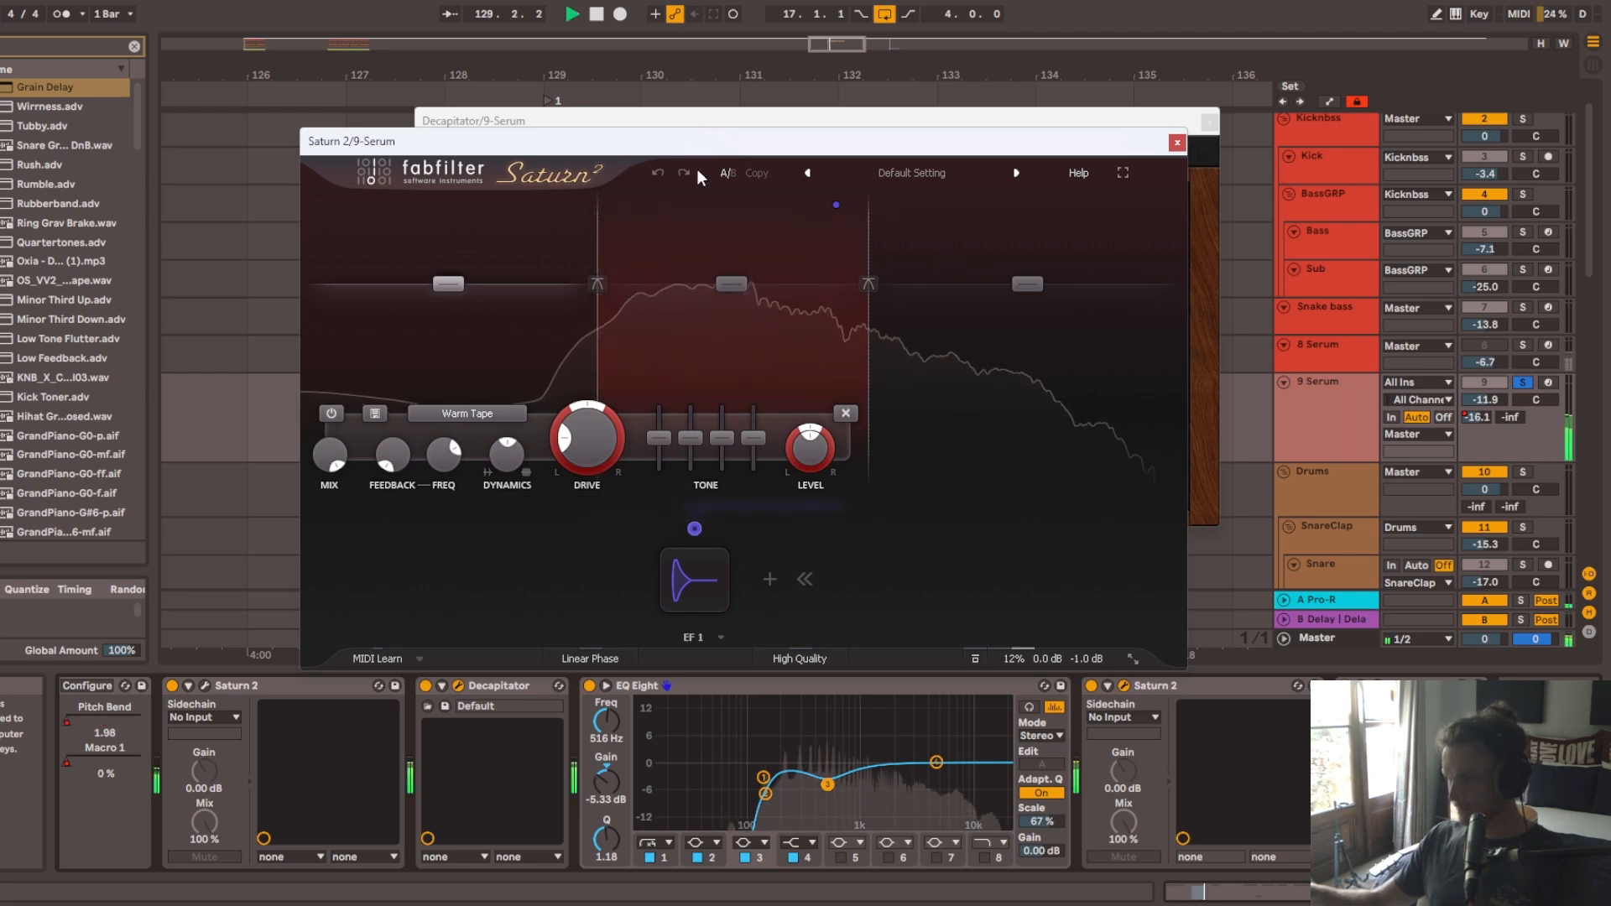
pyautogui.click(1090, 686)
pyautogui.click(1090, 687)
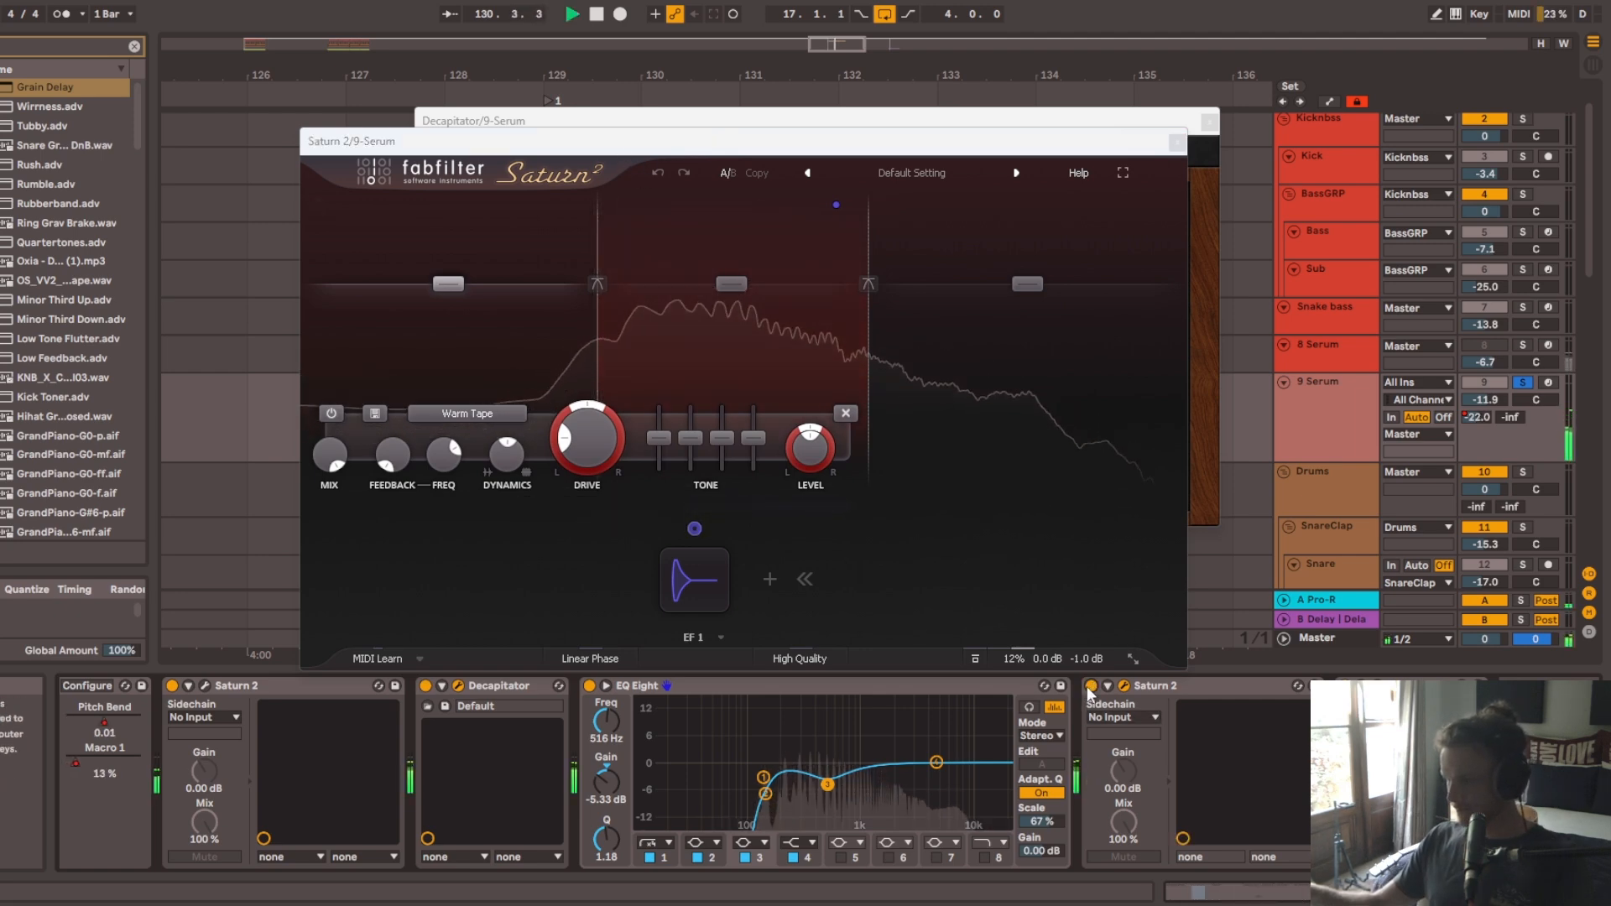
pyautogui.press('space')
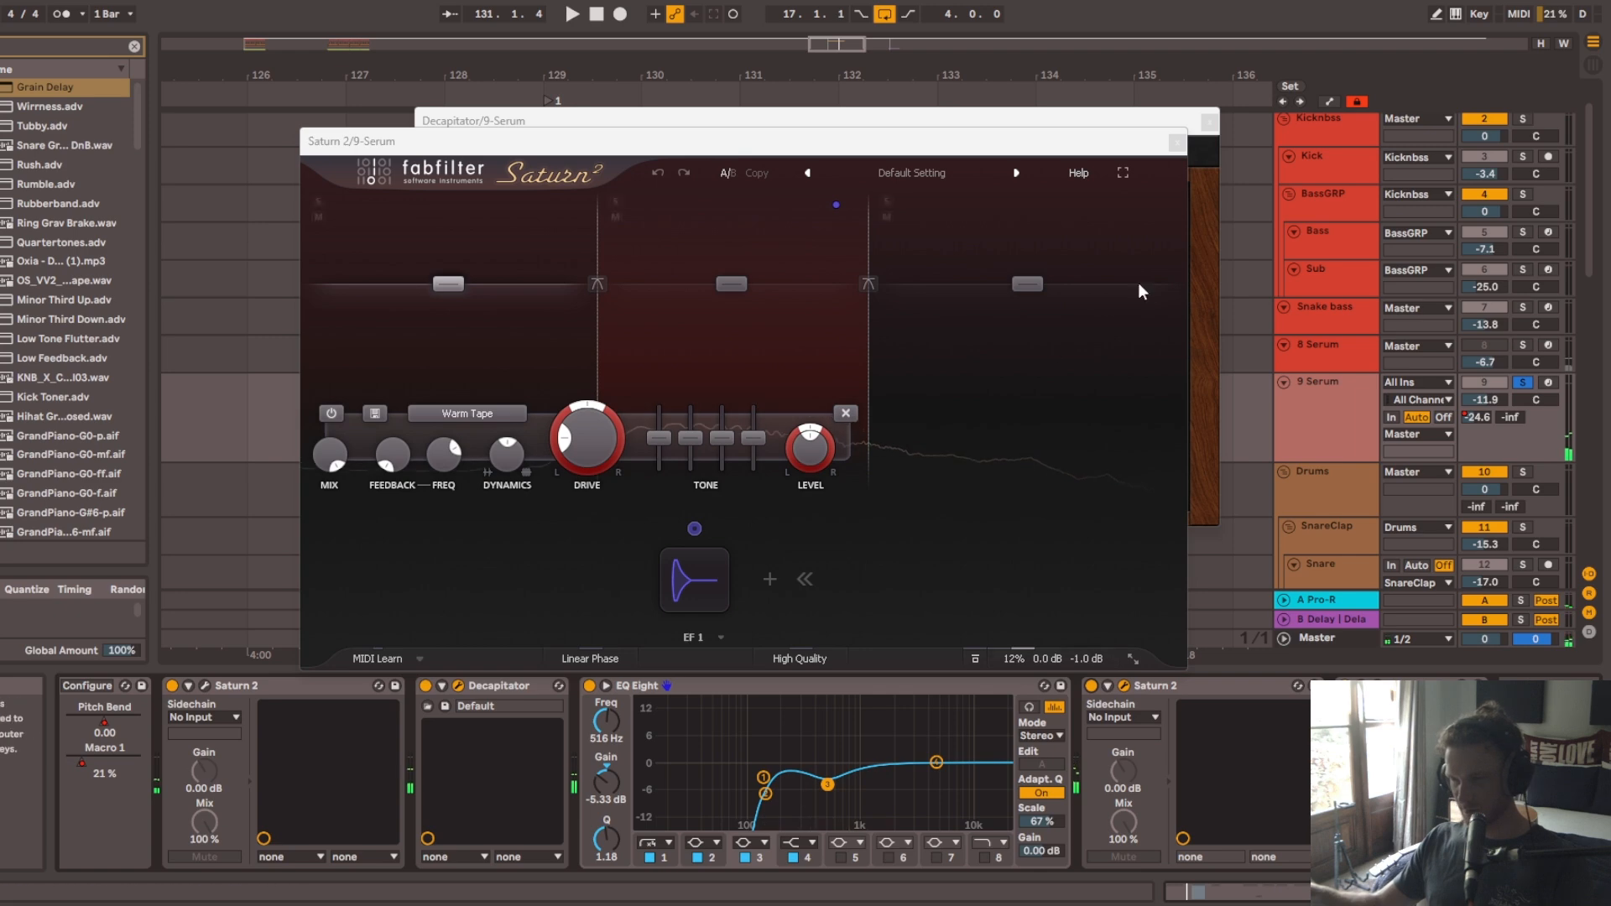
pyautogui.click(1178, 141)
# Step: Audition the clip with the Pro-R reverb open, close both plug-in windows and select the 9 Serum track
pyautogui.click(1377, 687)
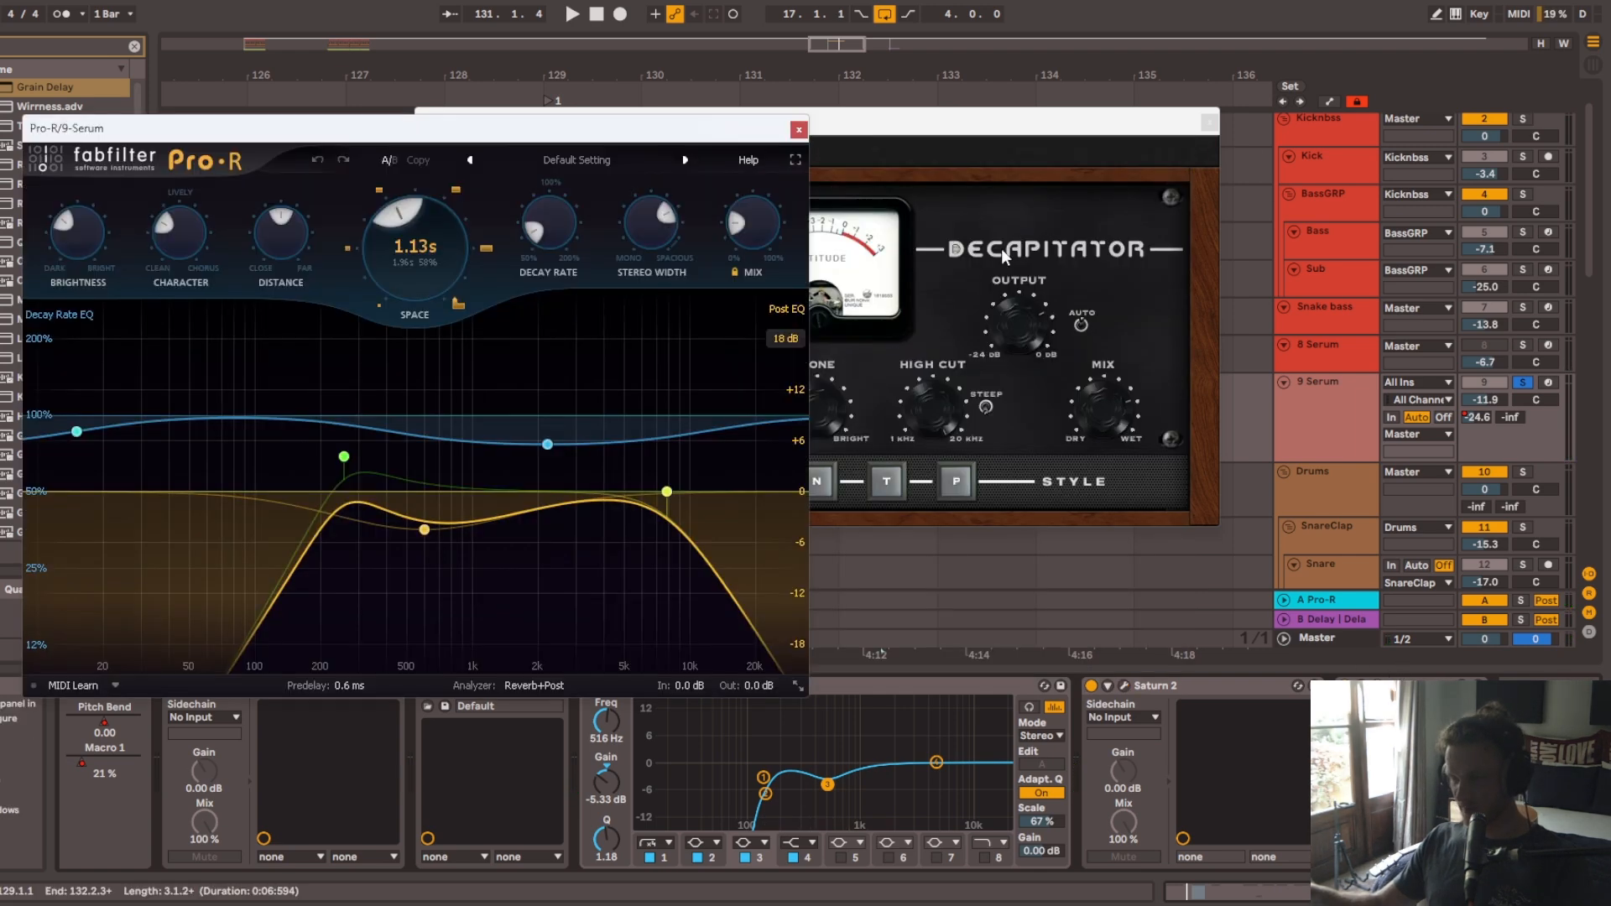
pyautogui.press('space')
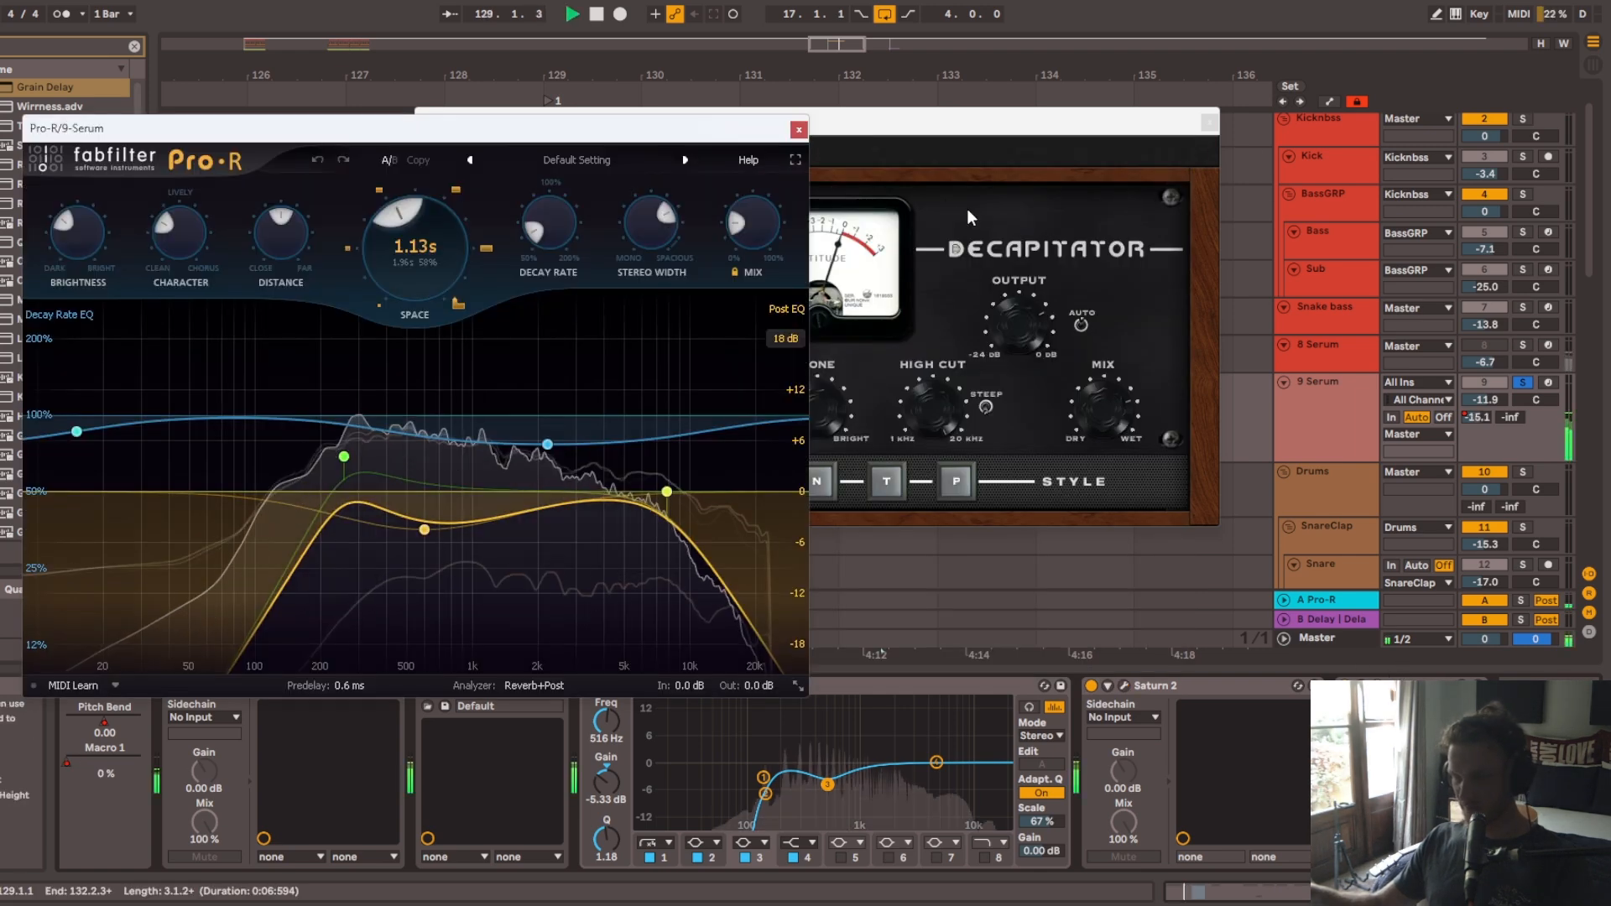
pyautogui.click(798, 130)
pyautogui.click(1209, 122)
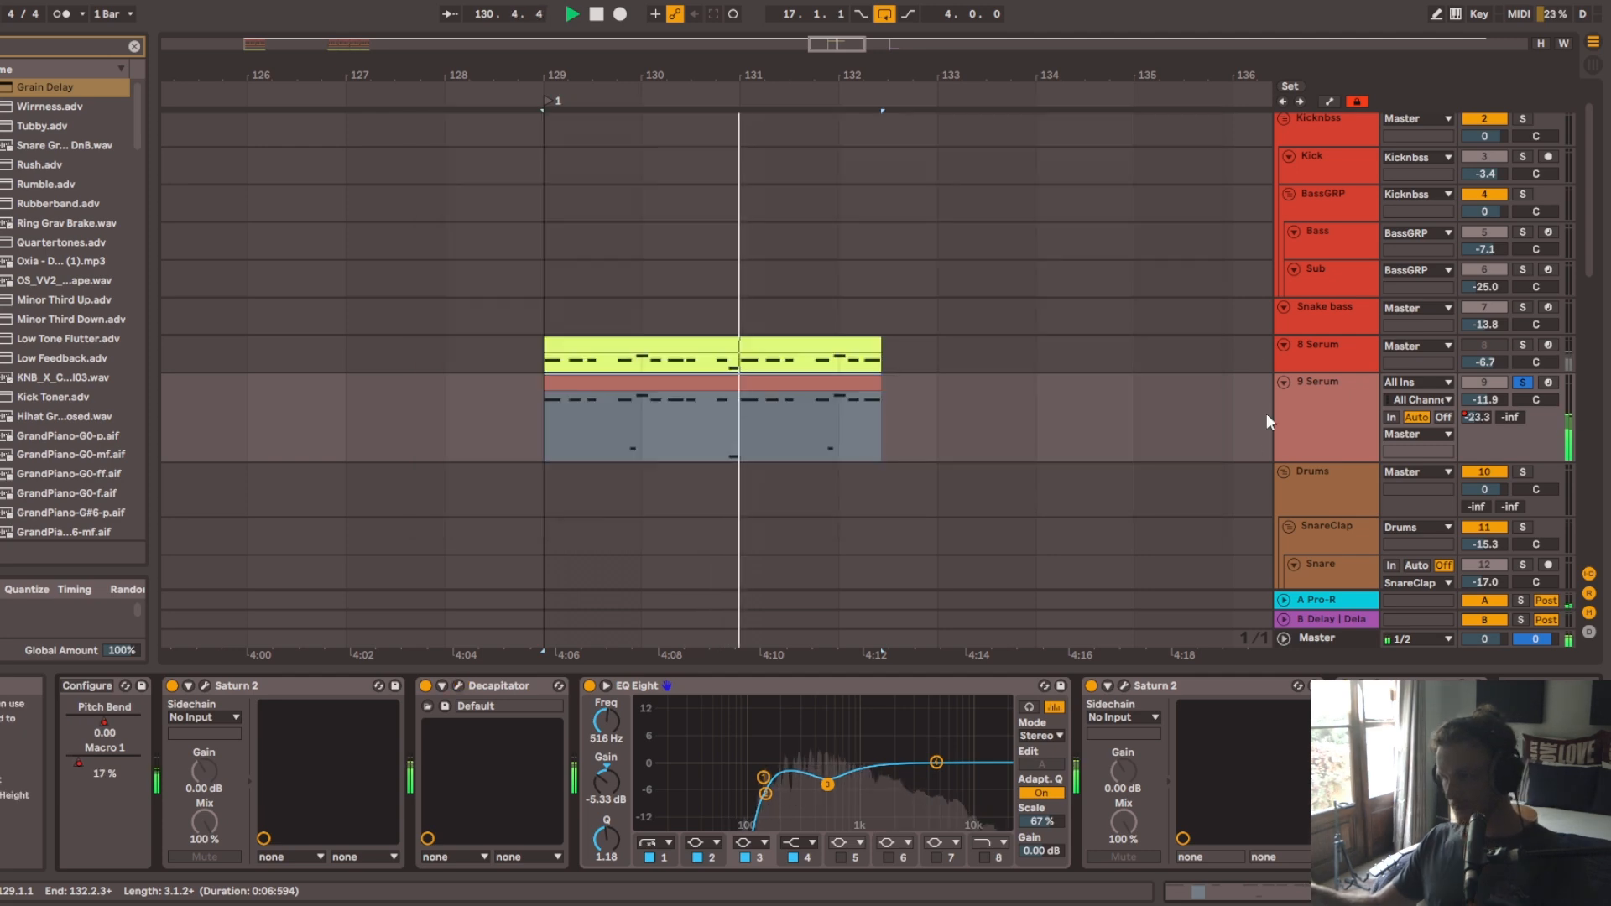
pyautogui.click(1318, 414)
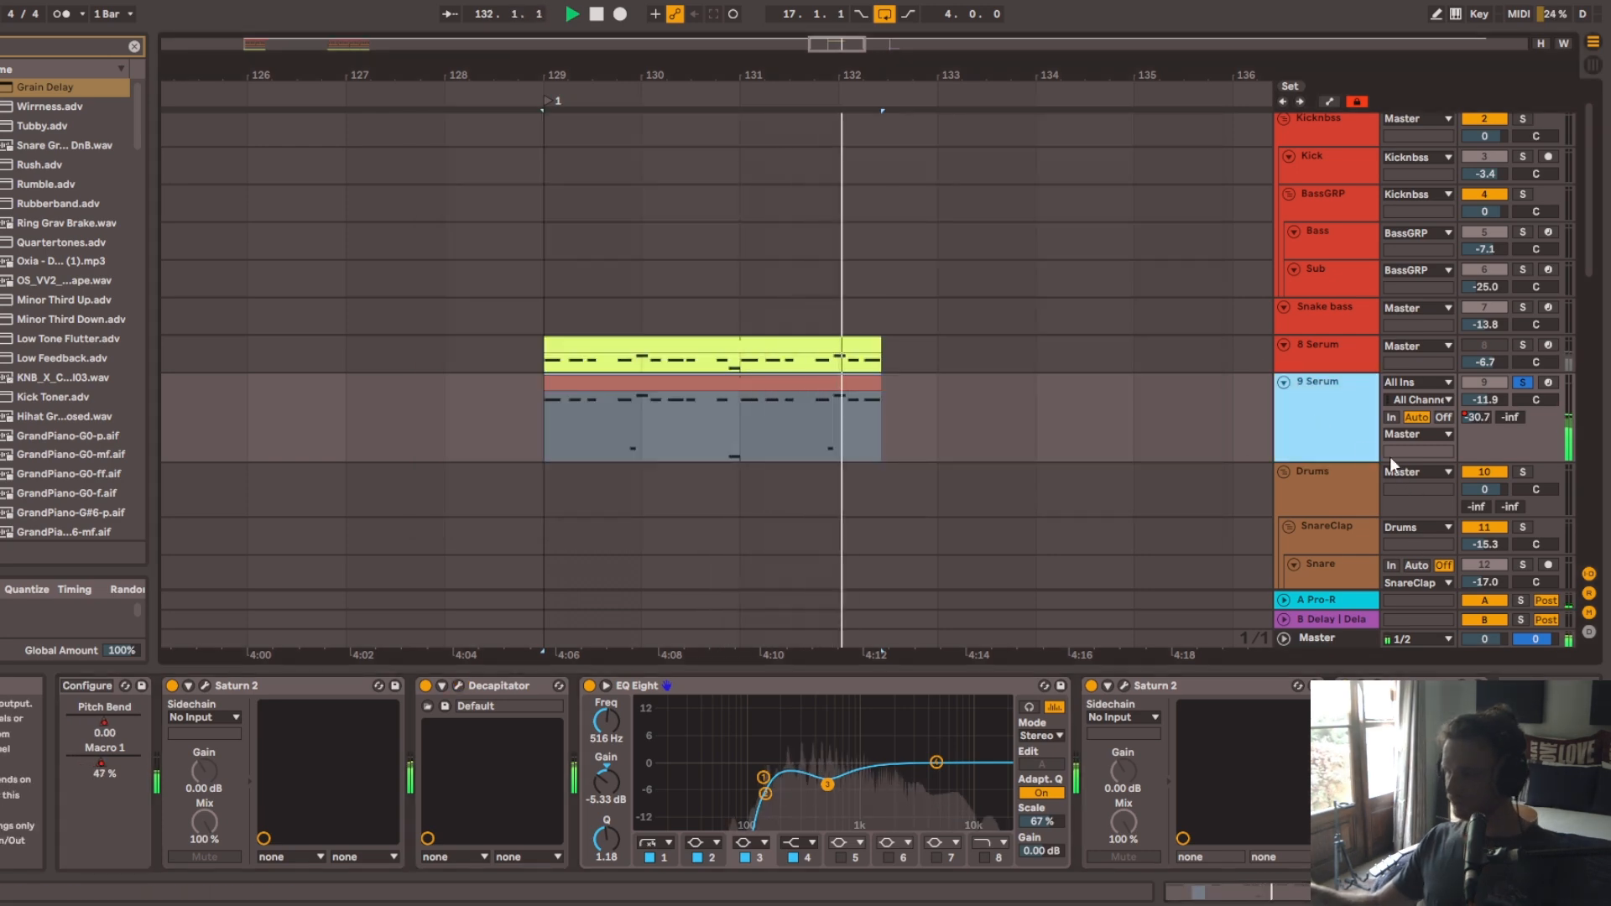
pyautogui.press('space')
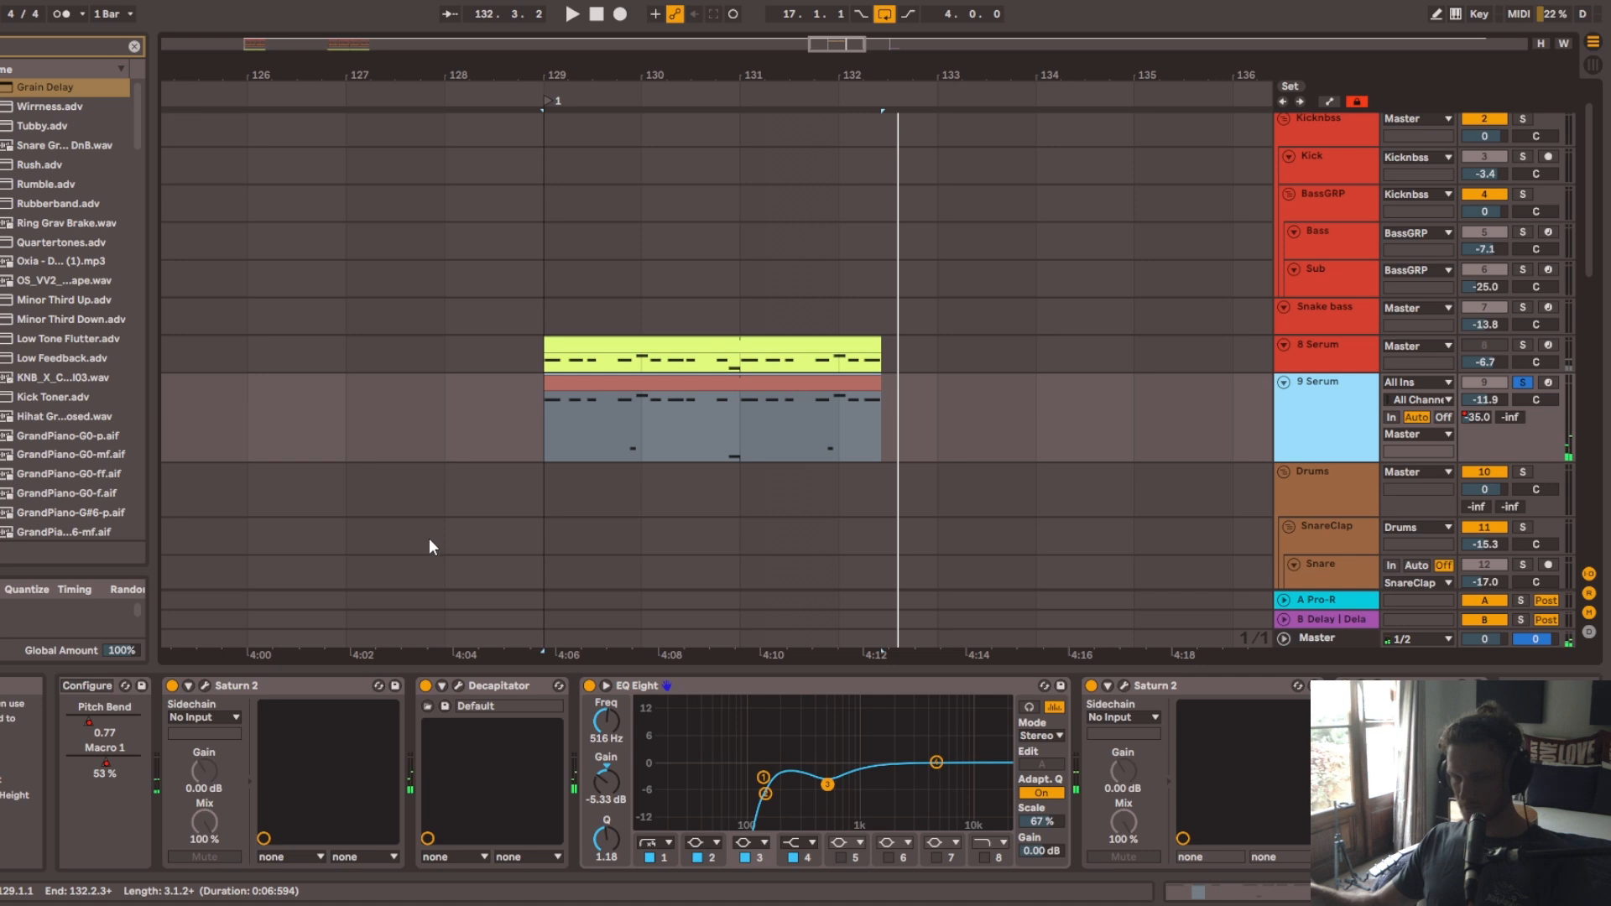
# Step: Audition the soloed clip at bar 129, open its Serum window and look through the effects and oscillator settings
pyautogui.moveTo(573, 74); pyautogui.dragTo(1071, 68)
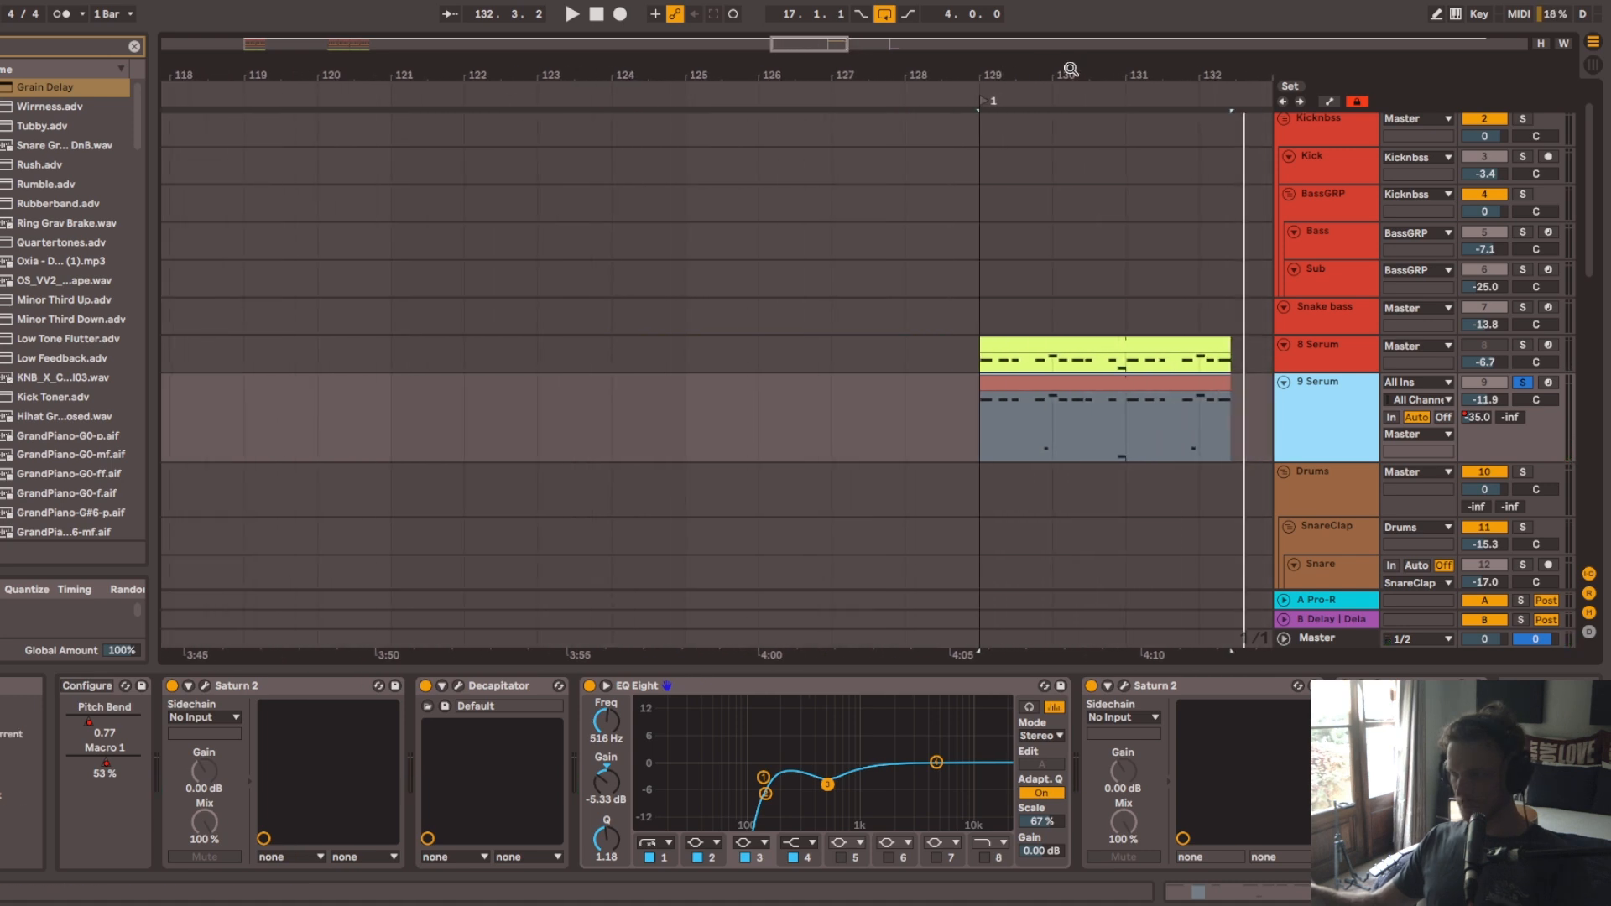
pyautogui.press('space')
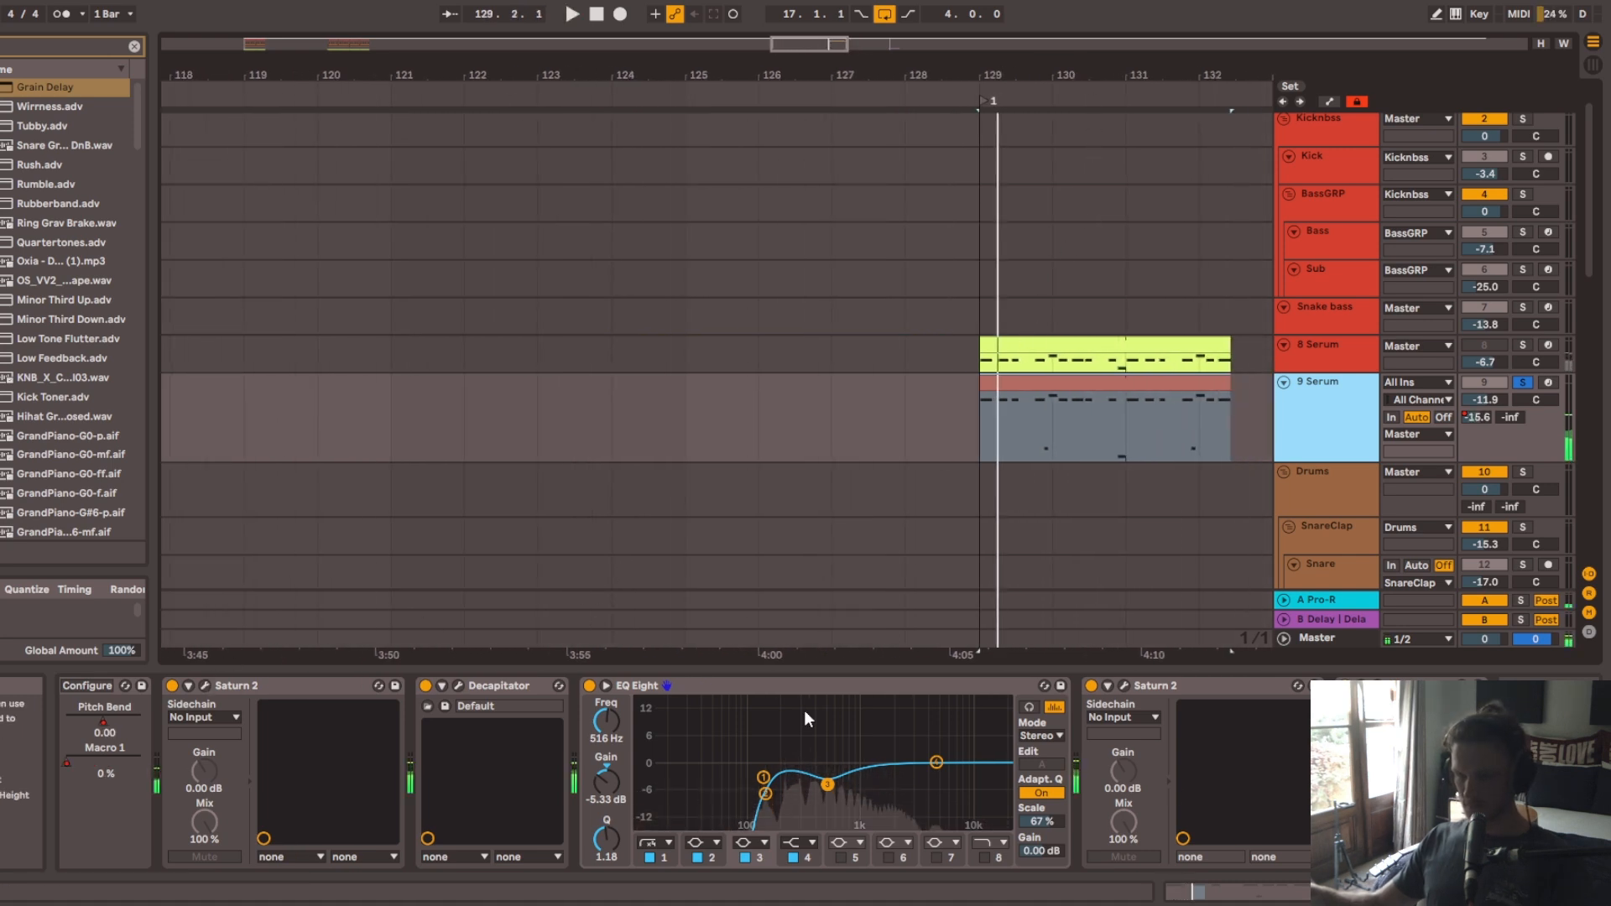
pyautogui.scroll(3, 1081, 877)
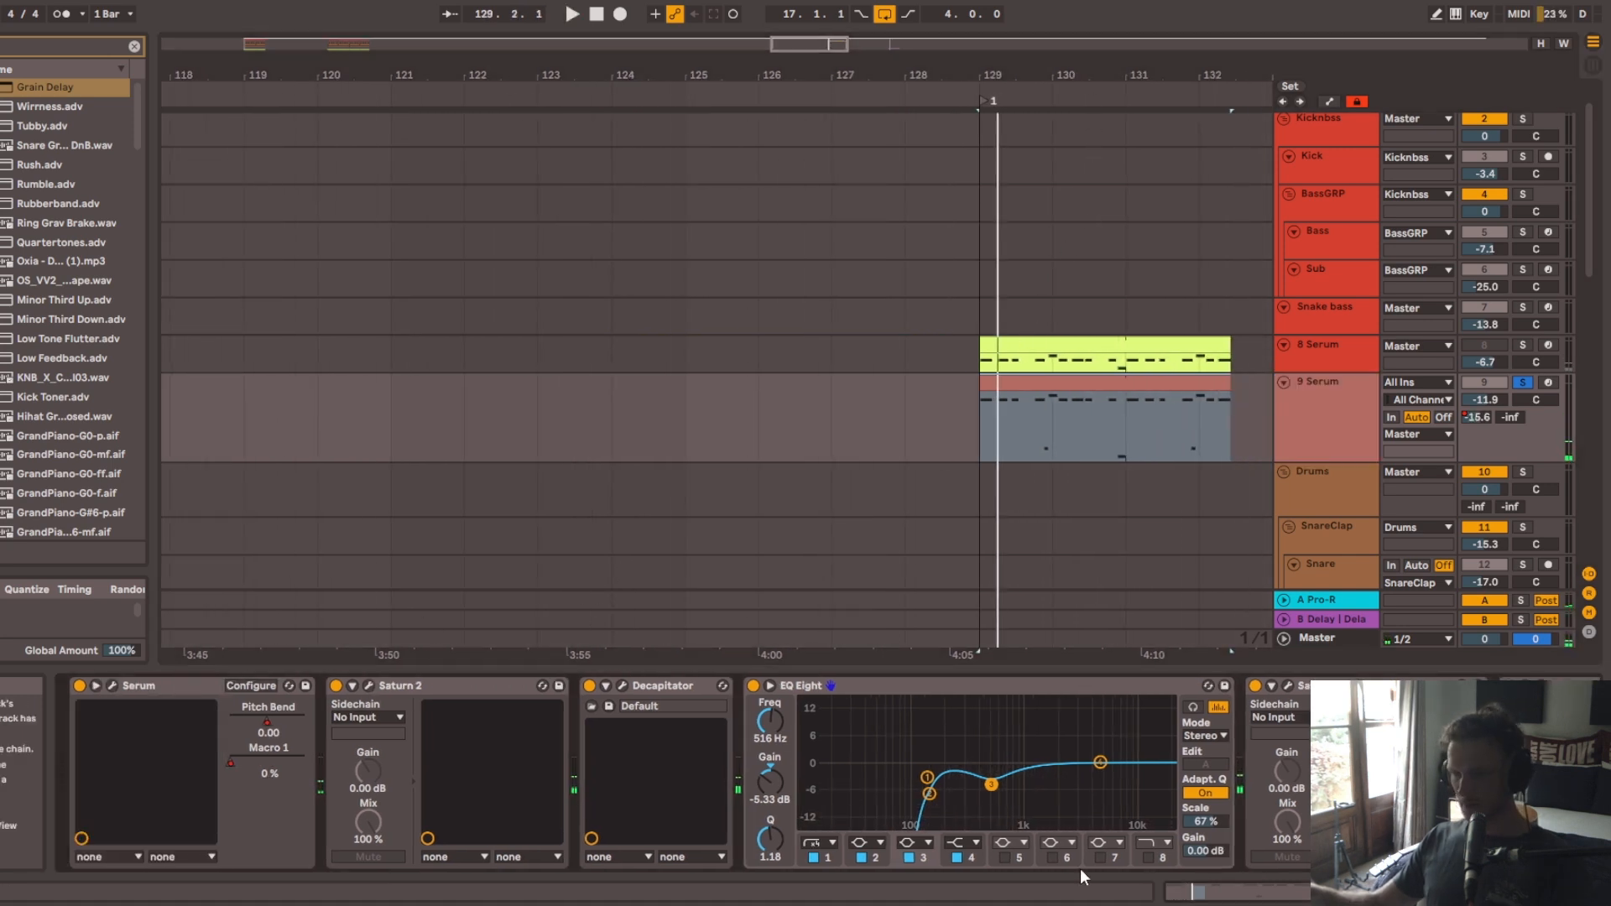
pyautogui.click(112, 686)
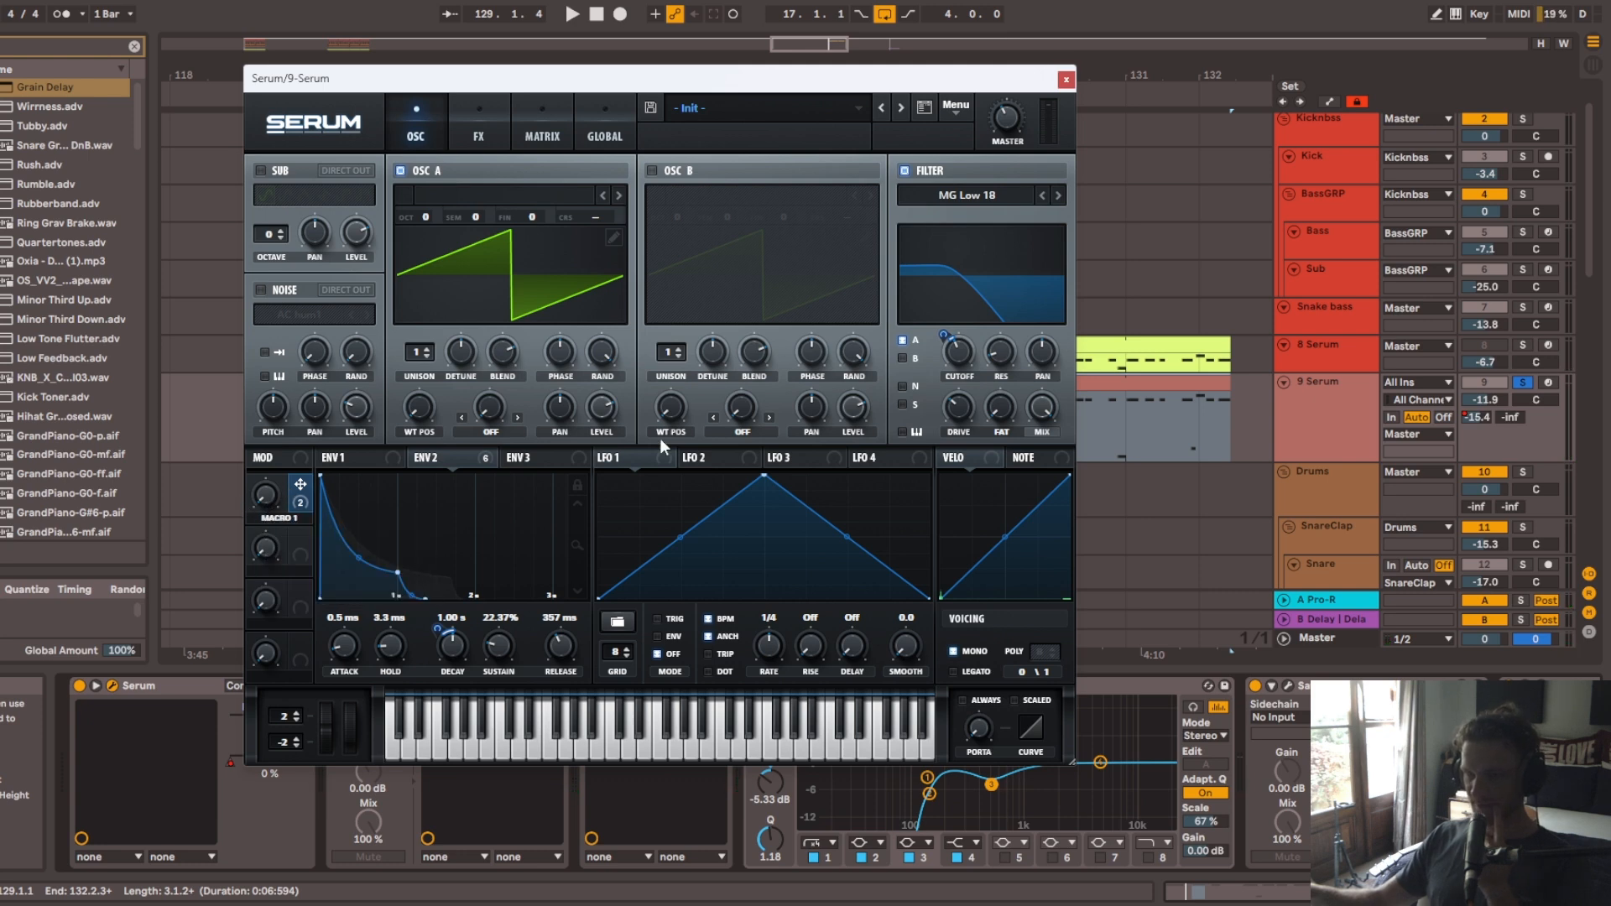
pyautogui.click(492, 143)
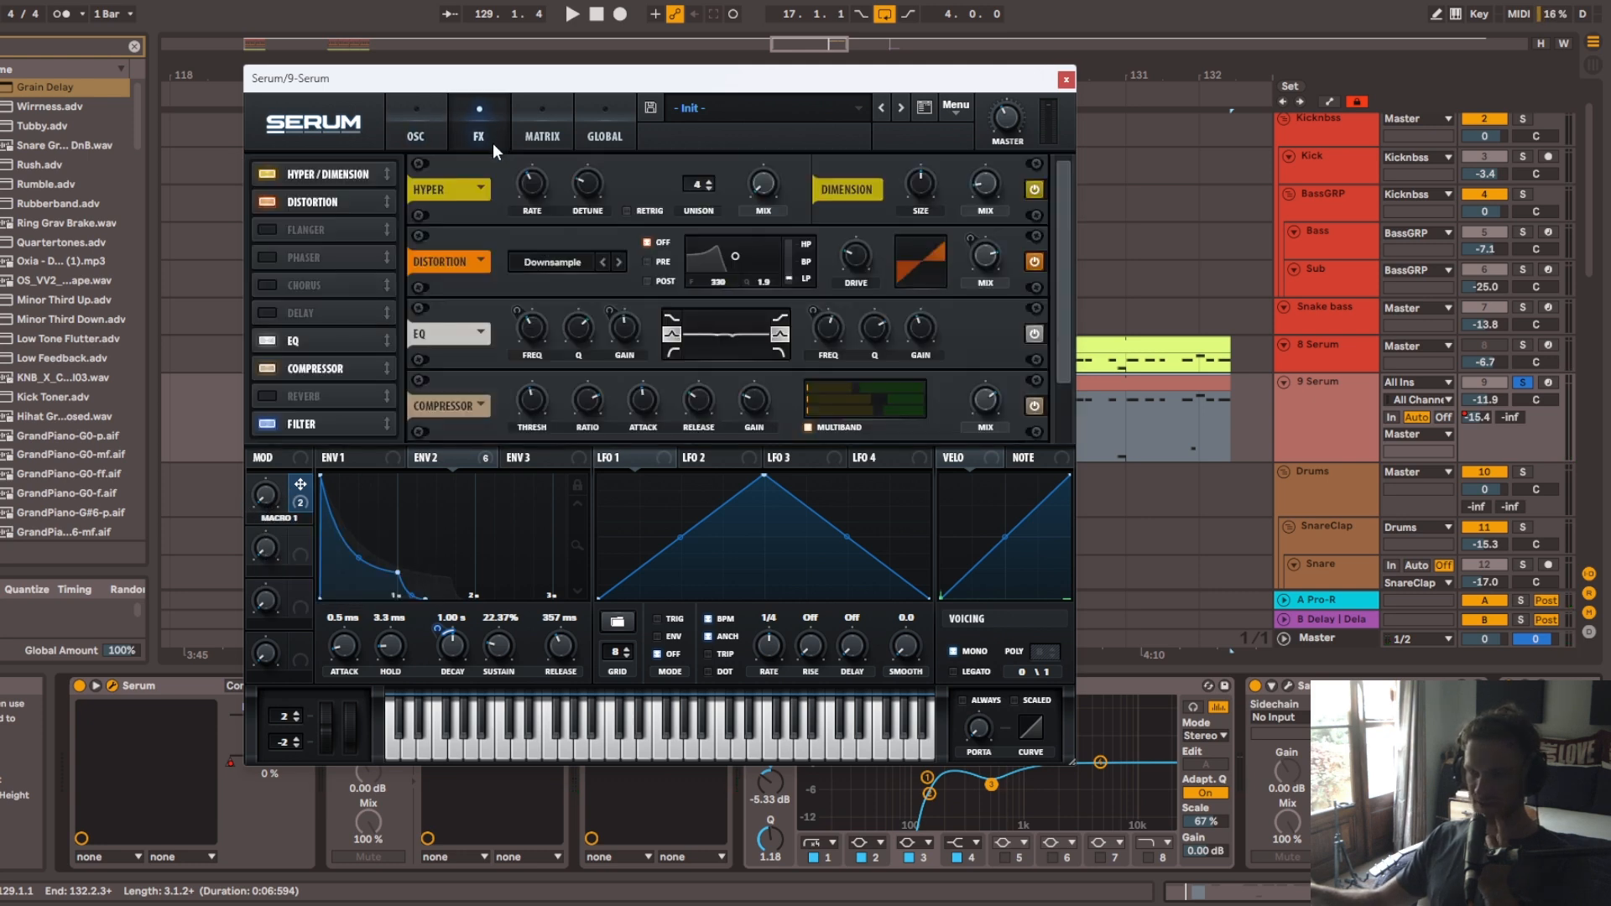
pyautogui.moveTo(1055, 322); pyautogui.dragTo(1069, 378)
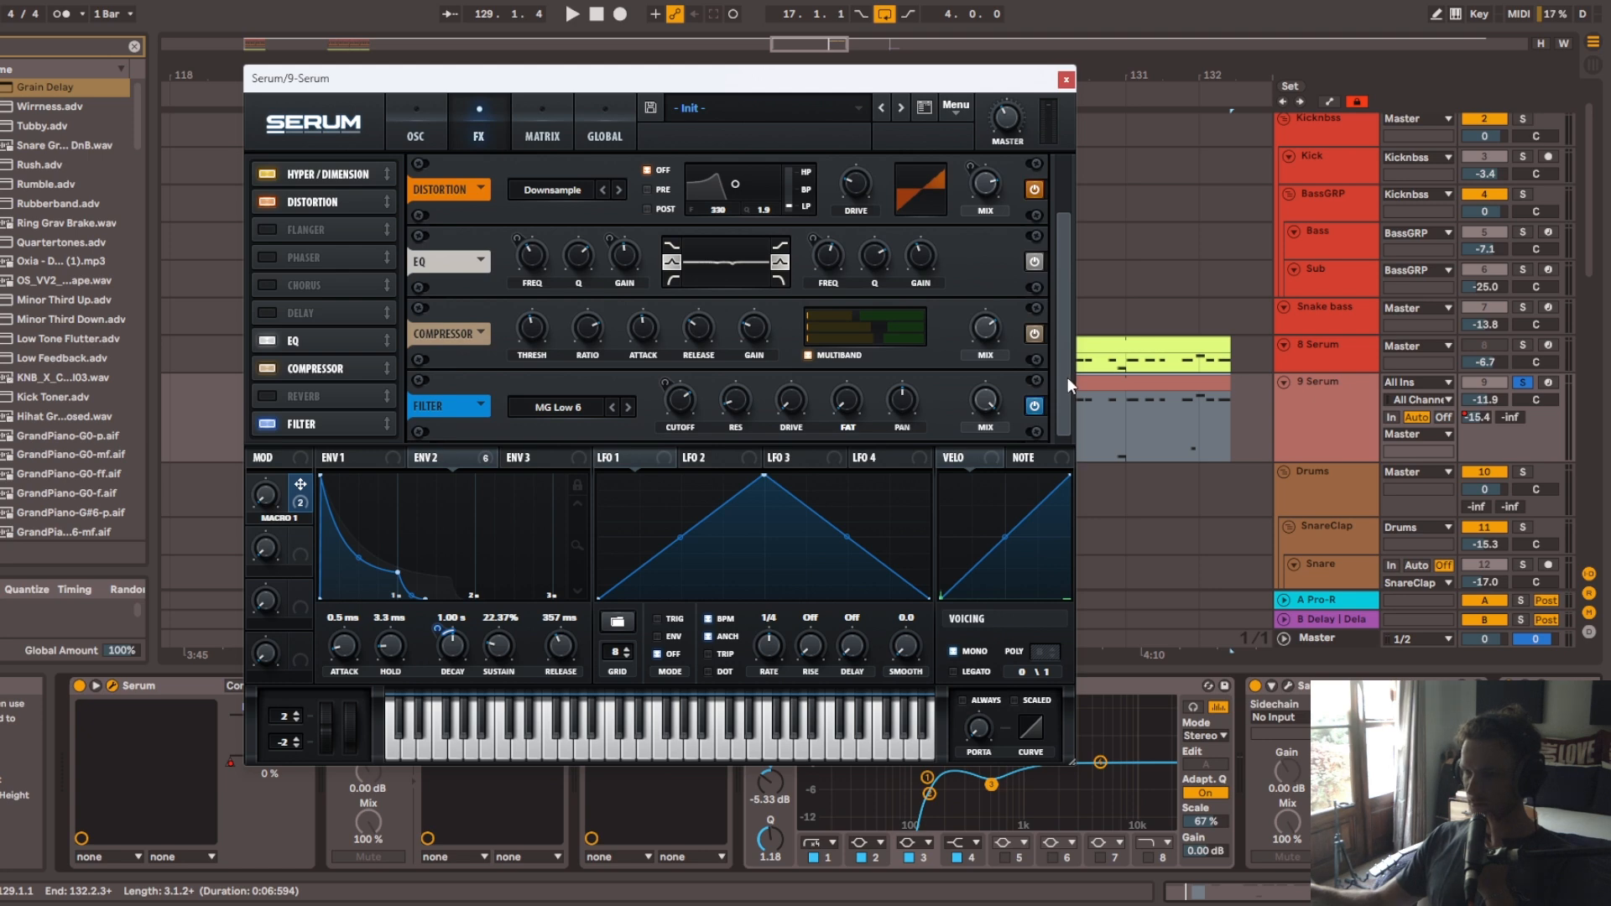
pyautogui.click(416, 126)
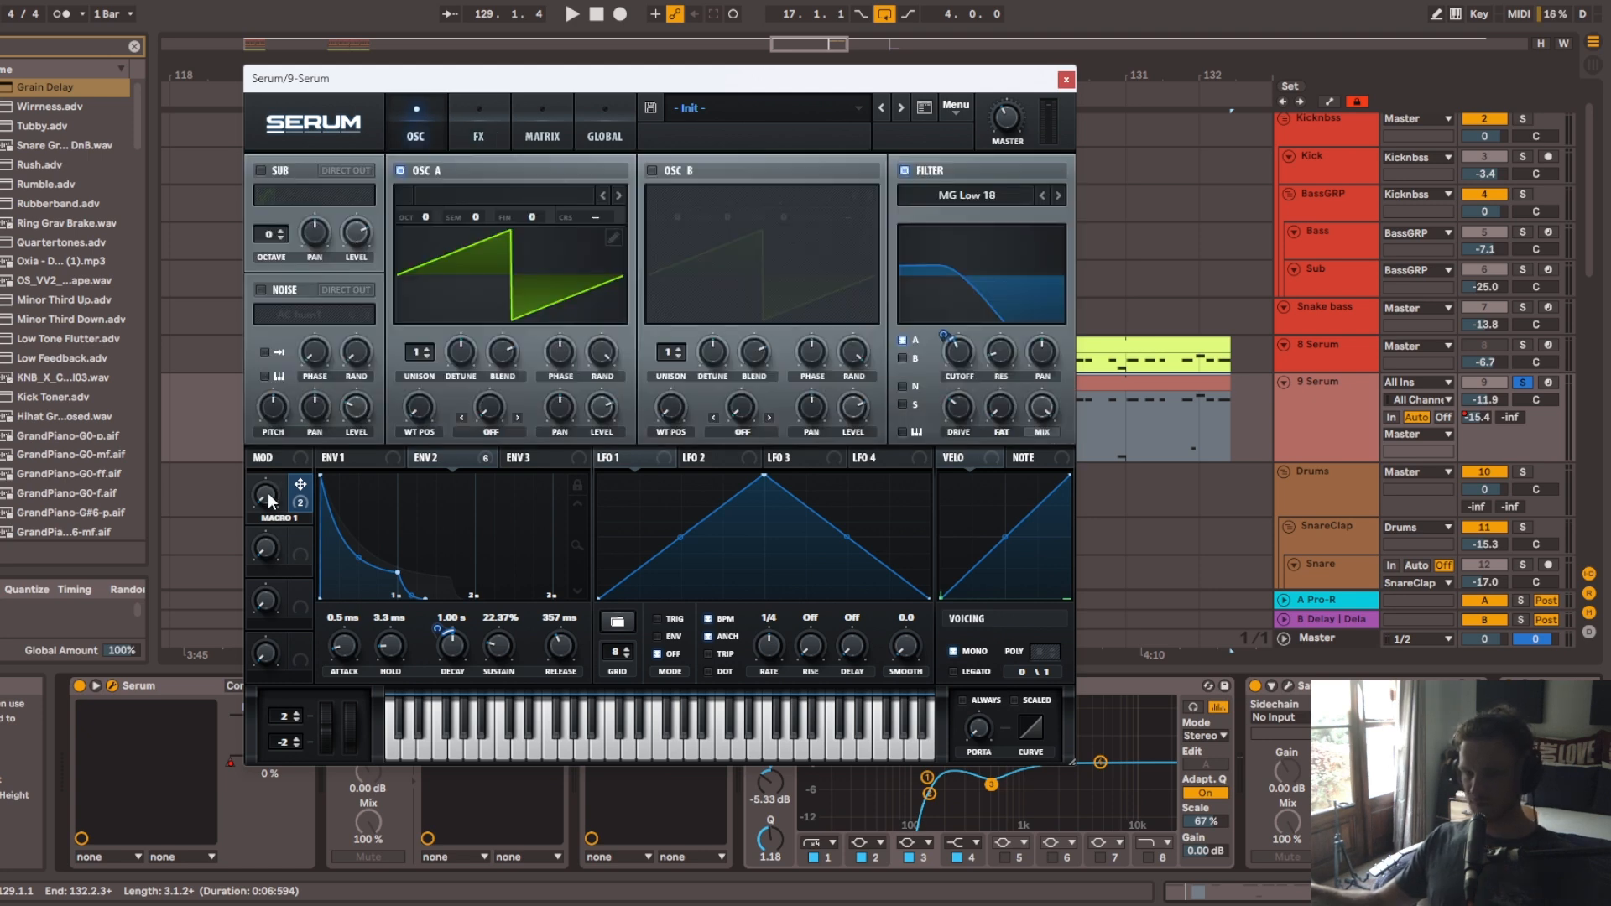
# Step: Audition the clip with Serum's Macro 1 raised to 100 %, re-enable the overridden automation and close the plug-in window
pyautogui.moveTo(269, 495); pyautogui.dragTo(288, 388)
pyautogui.press('space')
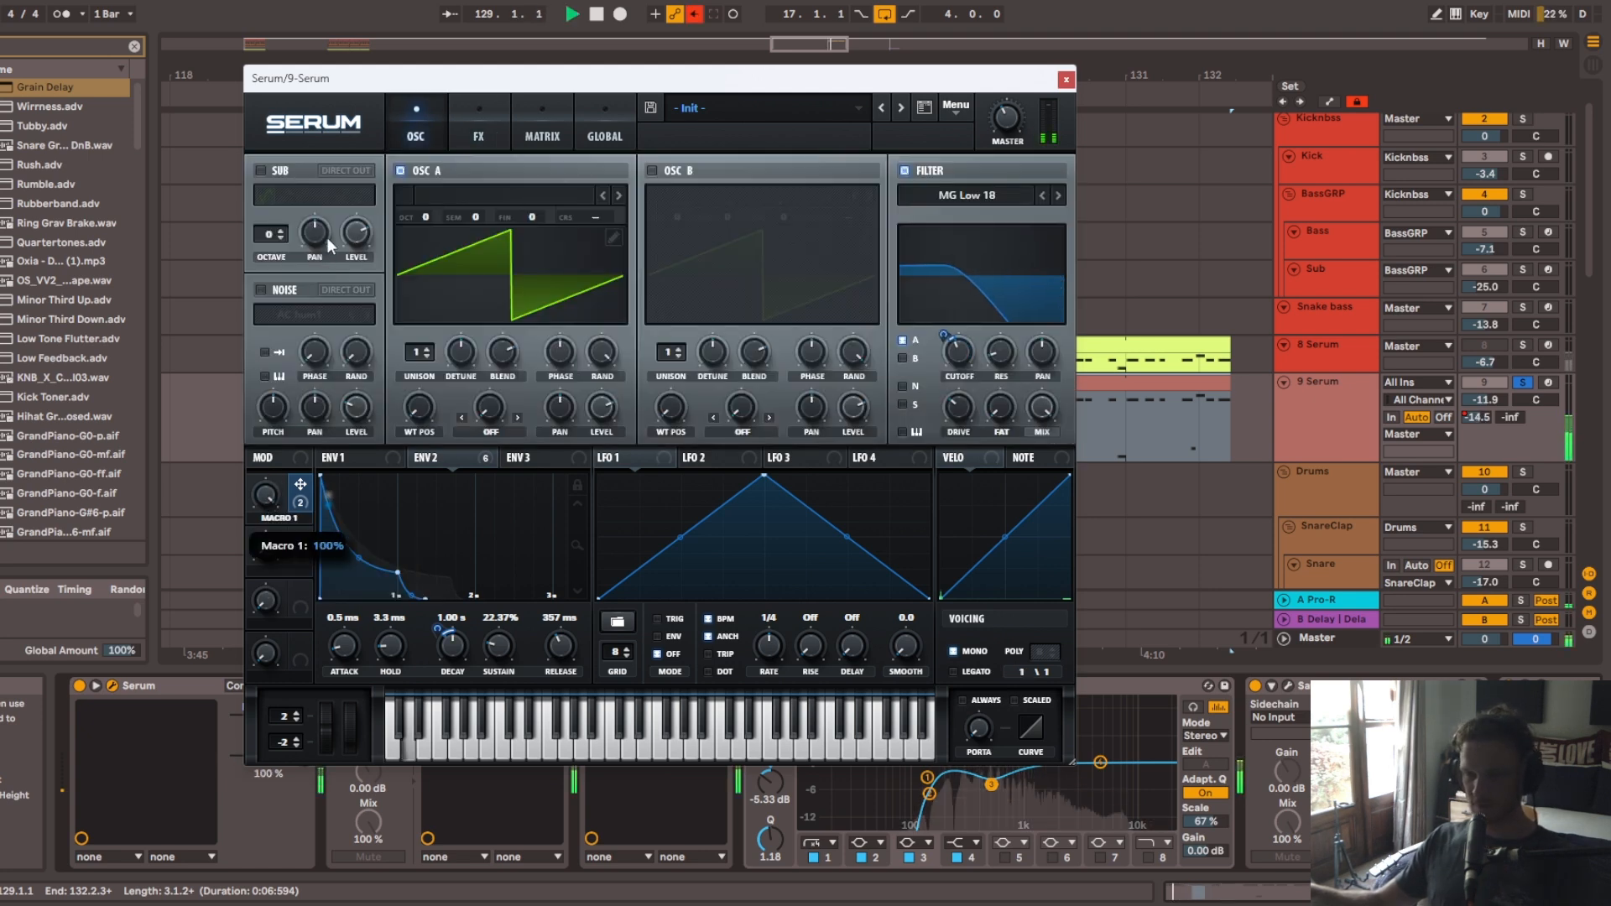
pyautogui.click(694, 14)
pyautogui.click(1066, 80)
# Step: Display the automation lanes to examine the Macro 1 curve from bar 129 to 132, hide them and stop playback
pyautogui.press('a')
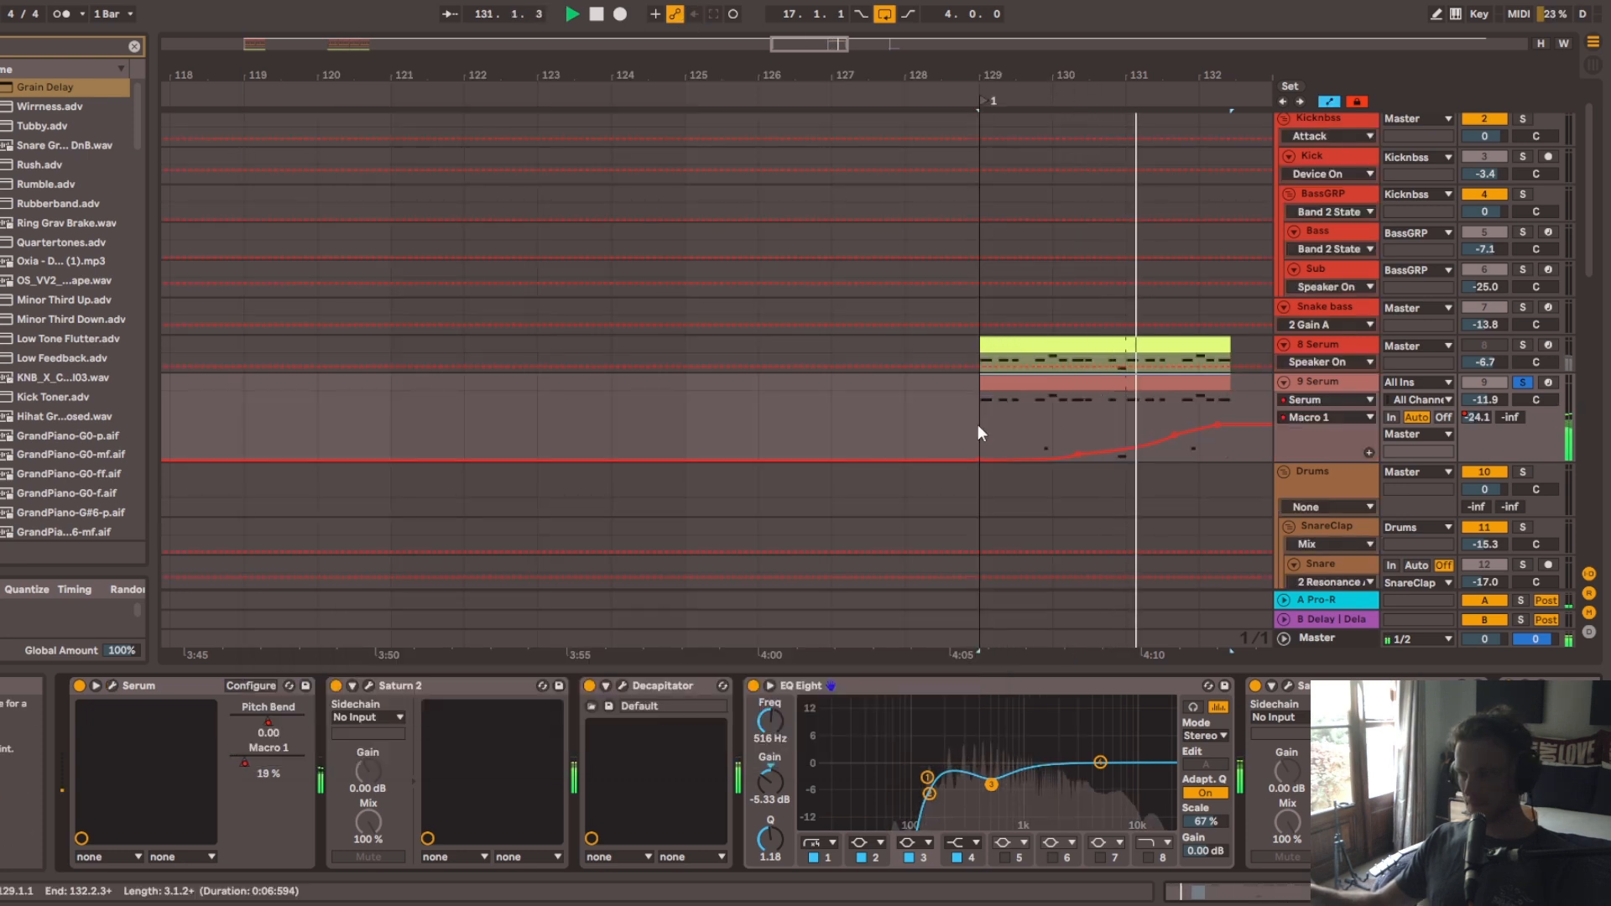
pyautogui.moveTo(979, 425); pyautogui.dragTo(1209, 431)
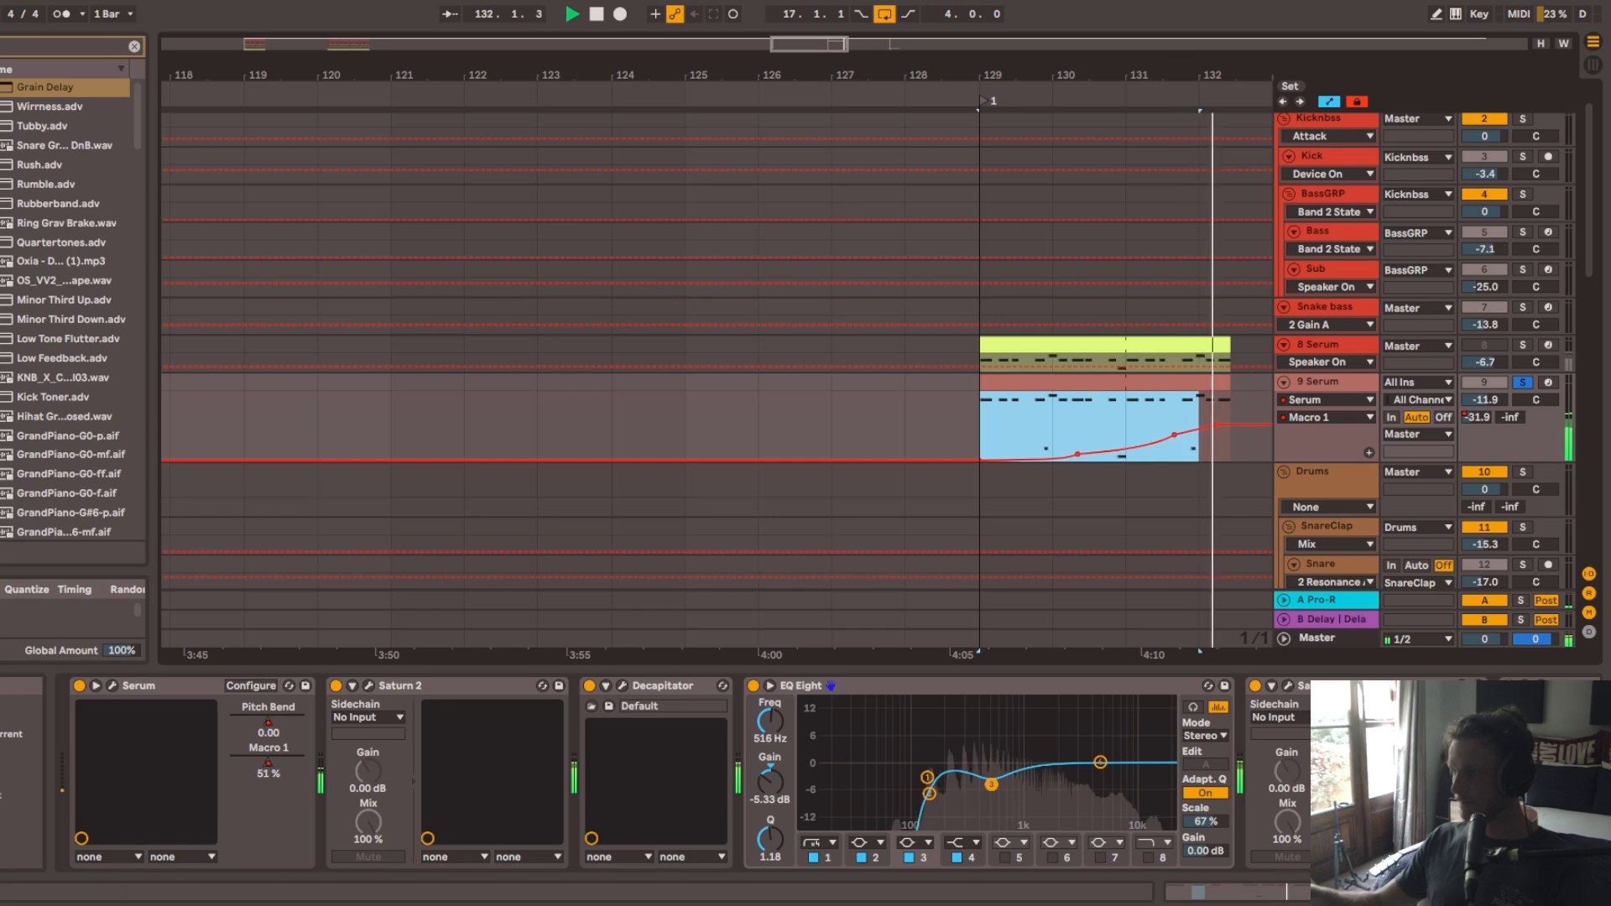
pyautogui.press('a')
pyautogui.press('space')
# Step: Fit the whole arrangement in view up to the Reference track and set the arrangement grid to 2 bars
pyautogui.press('h')
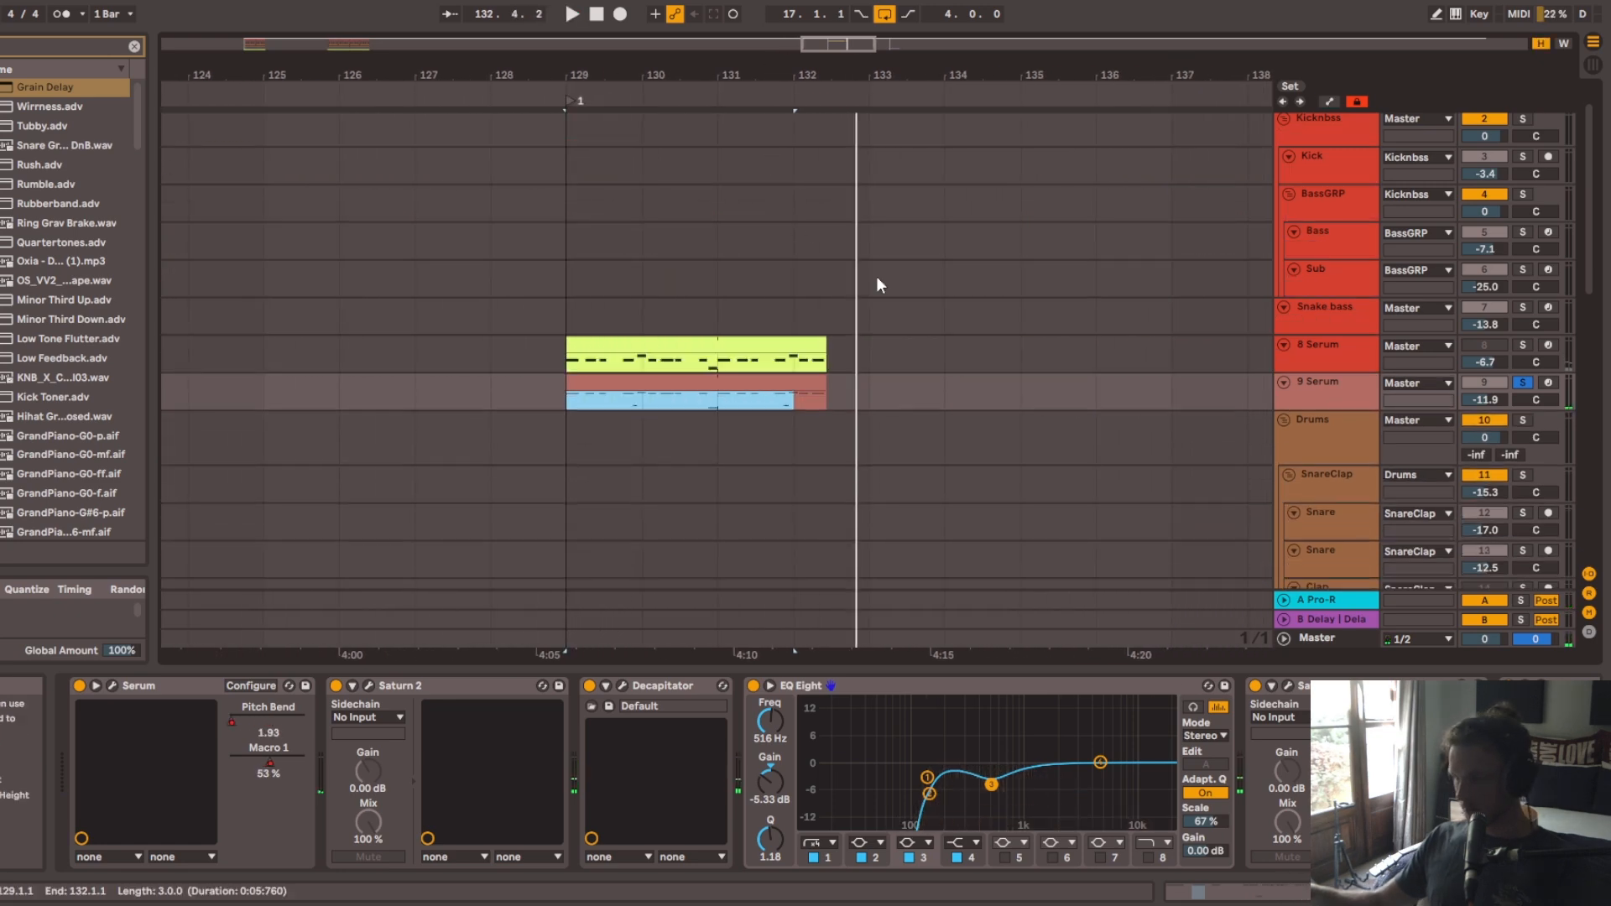
pyautogui.moveTo(1461, 891); pyautogui.dragTo(1475, 891)
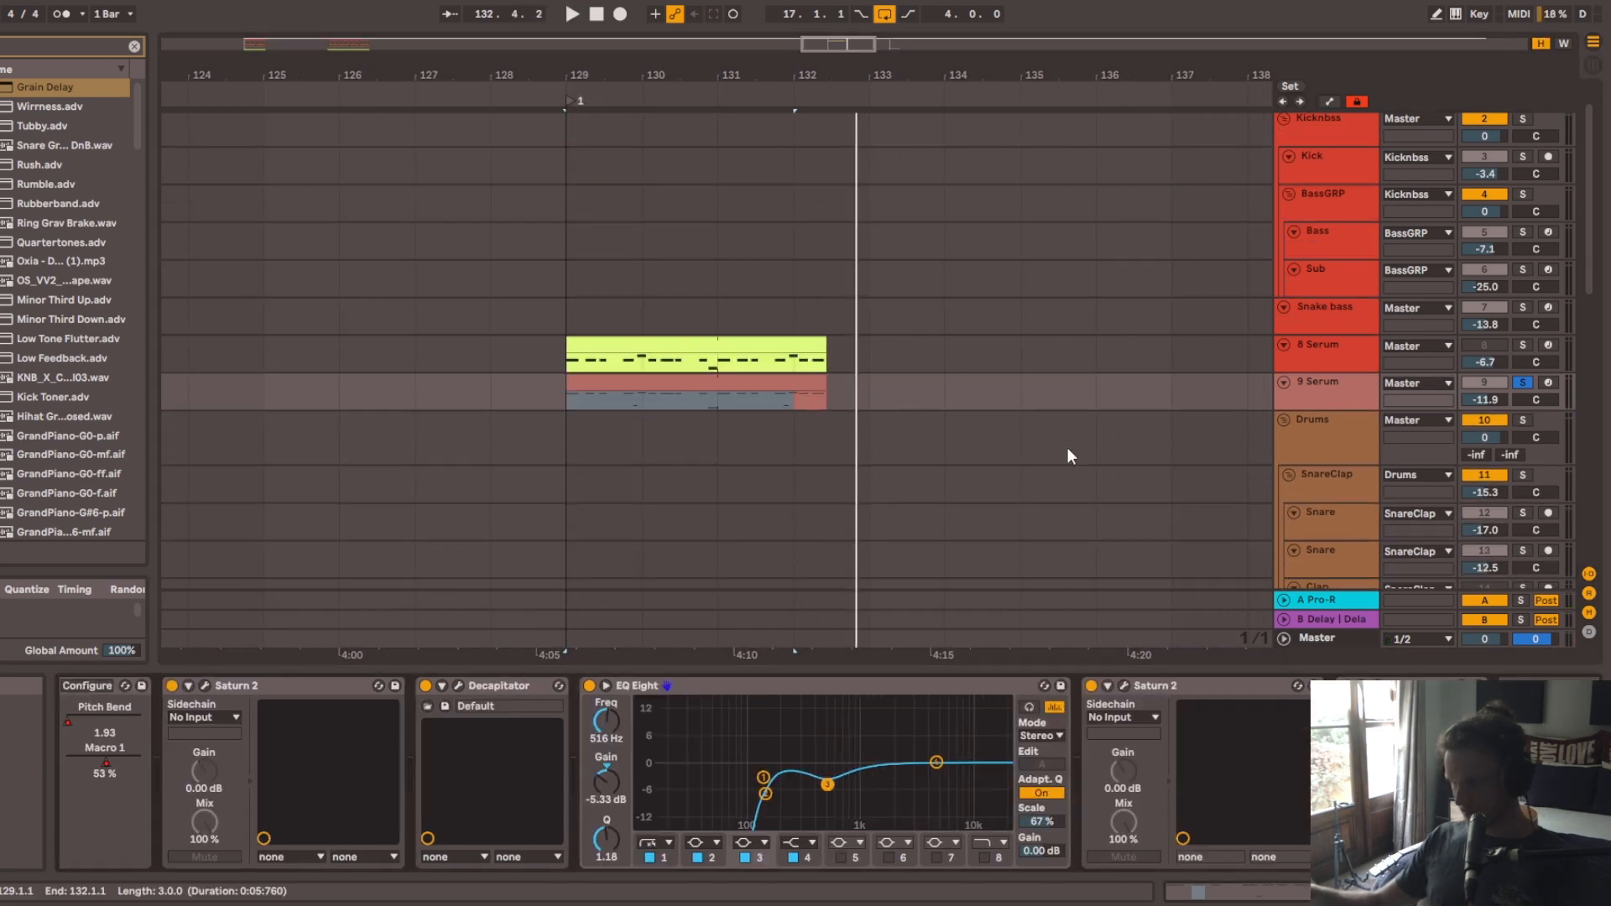
pyautogui.press('w')
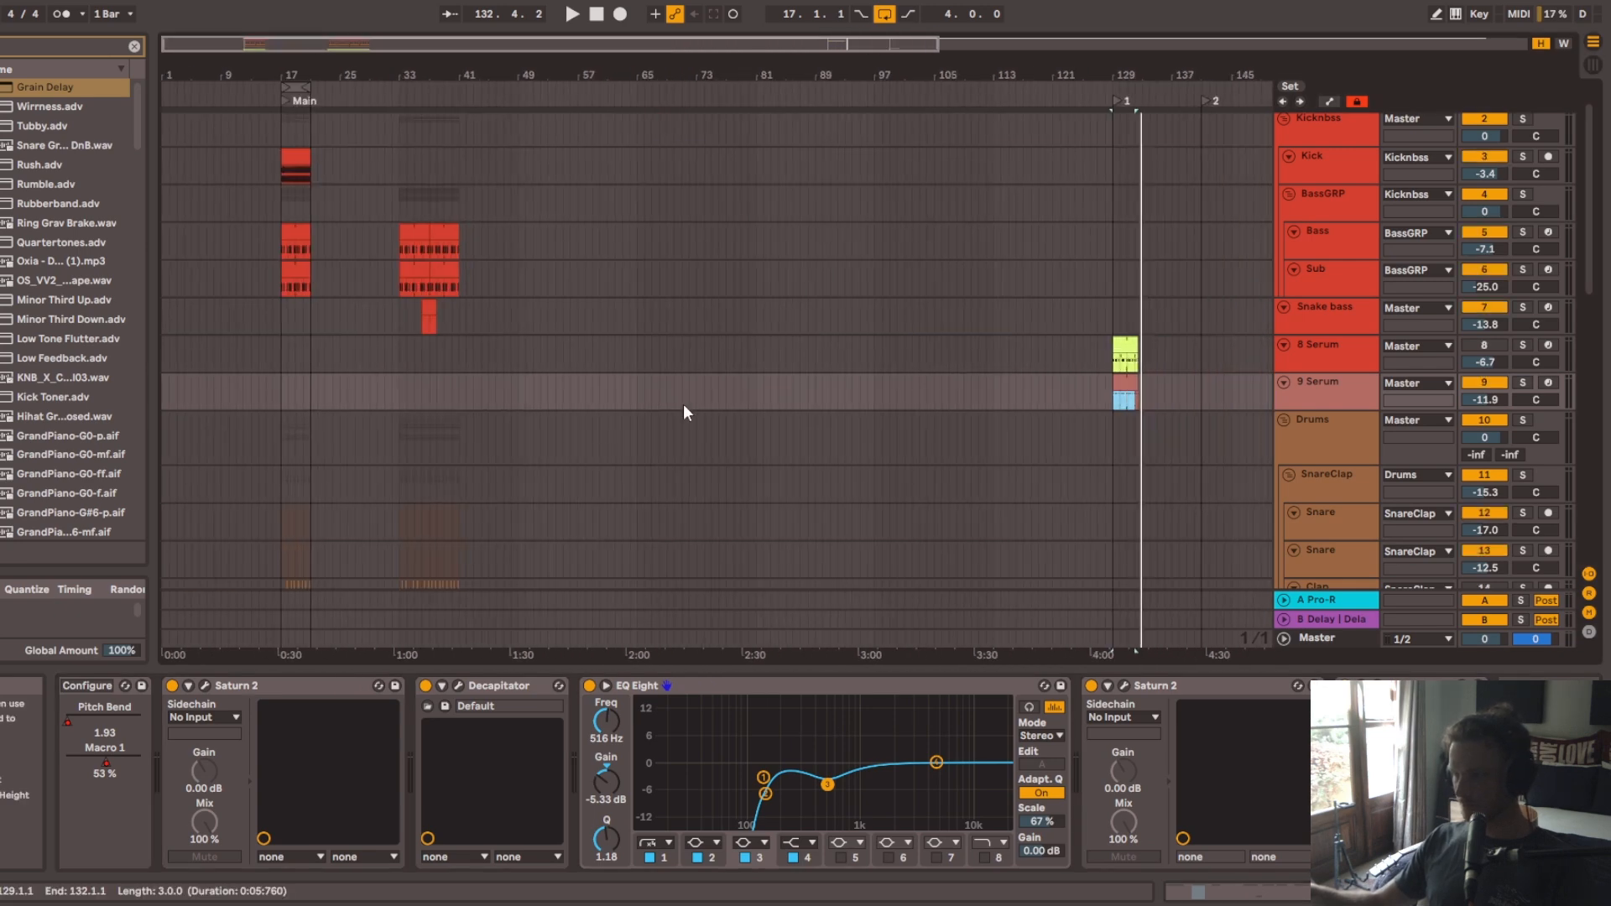
pyautogui.scroll(2, 625, 193)
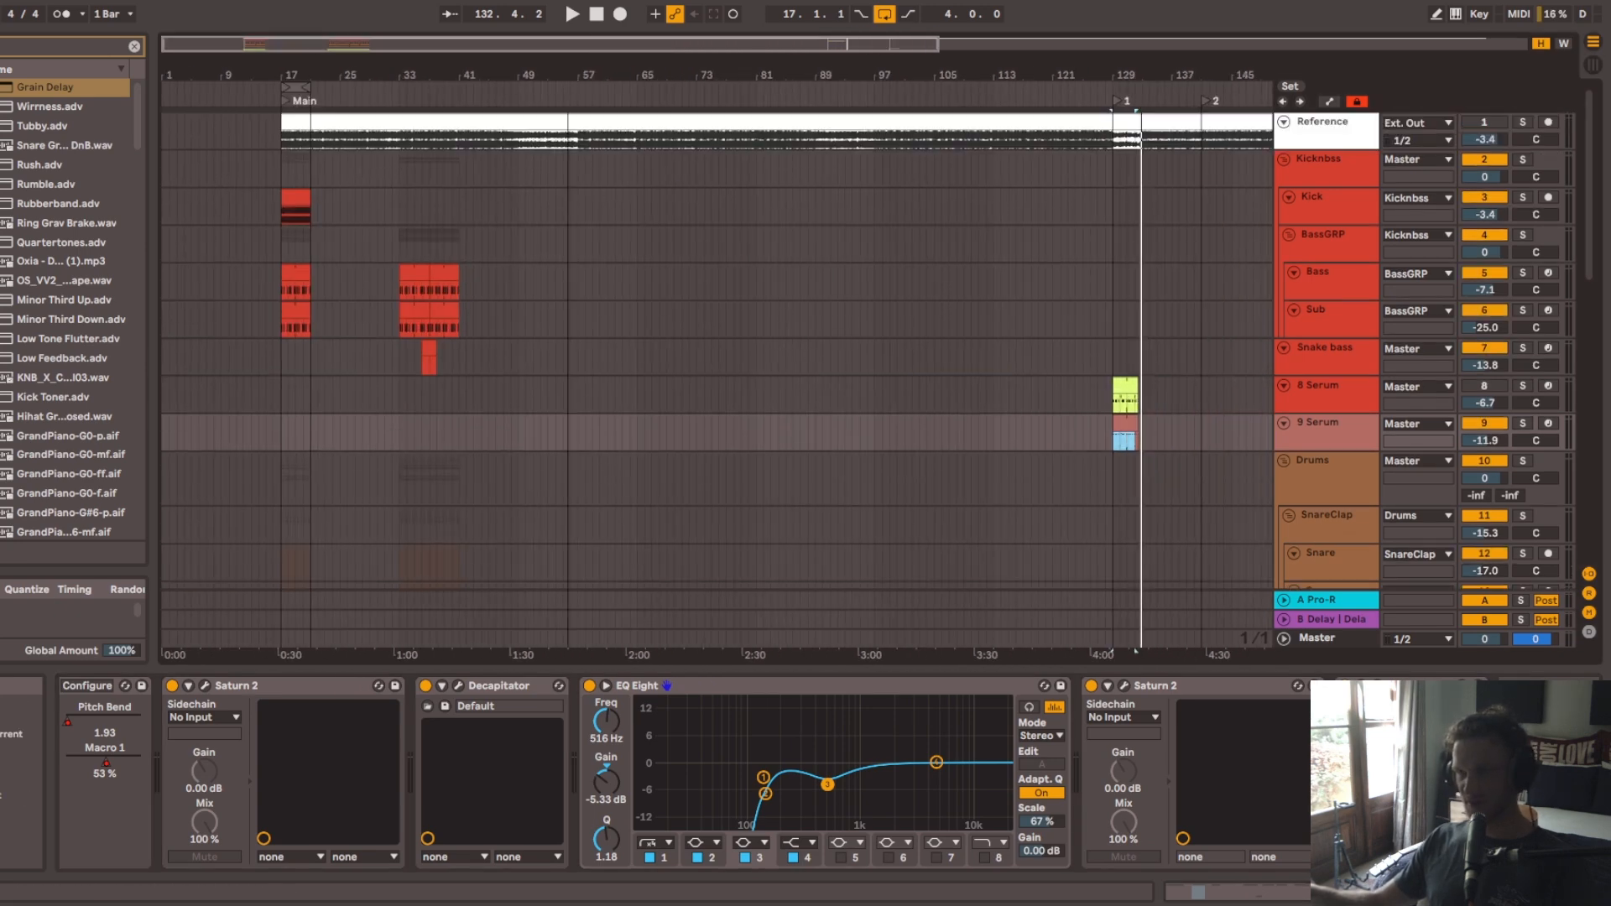
pyautogui.moveTo(569, 76); pyautogui.dragTo(568, 32)
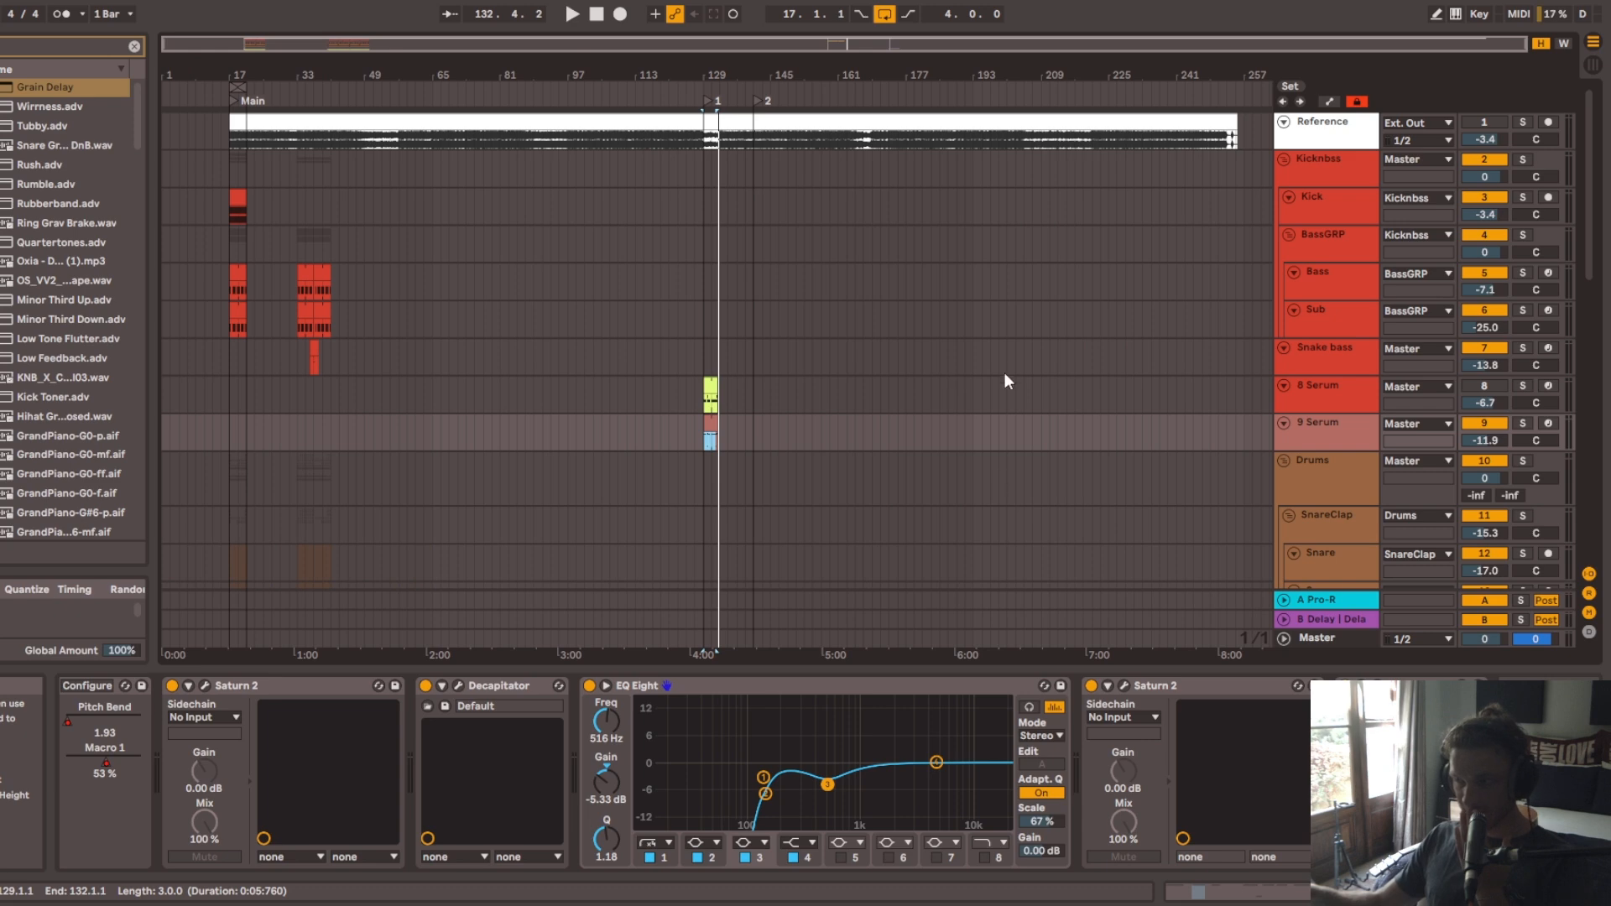
pyautogui.rightClick(521, 210)
pyautogui.click(674, 420)
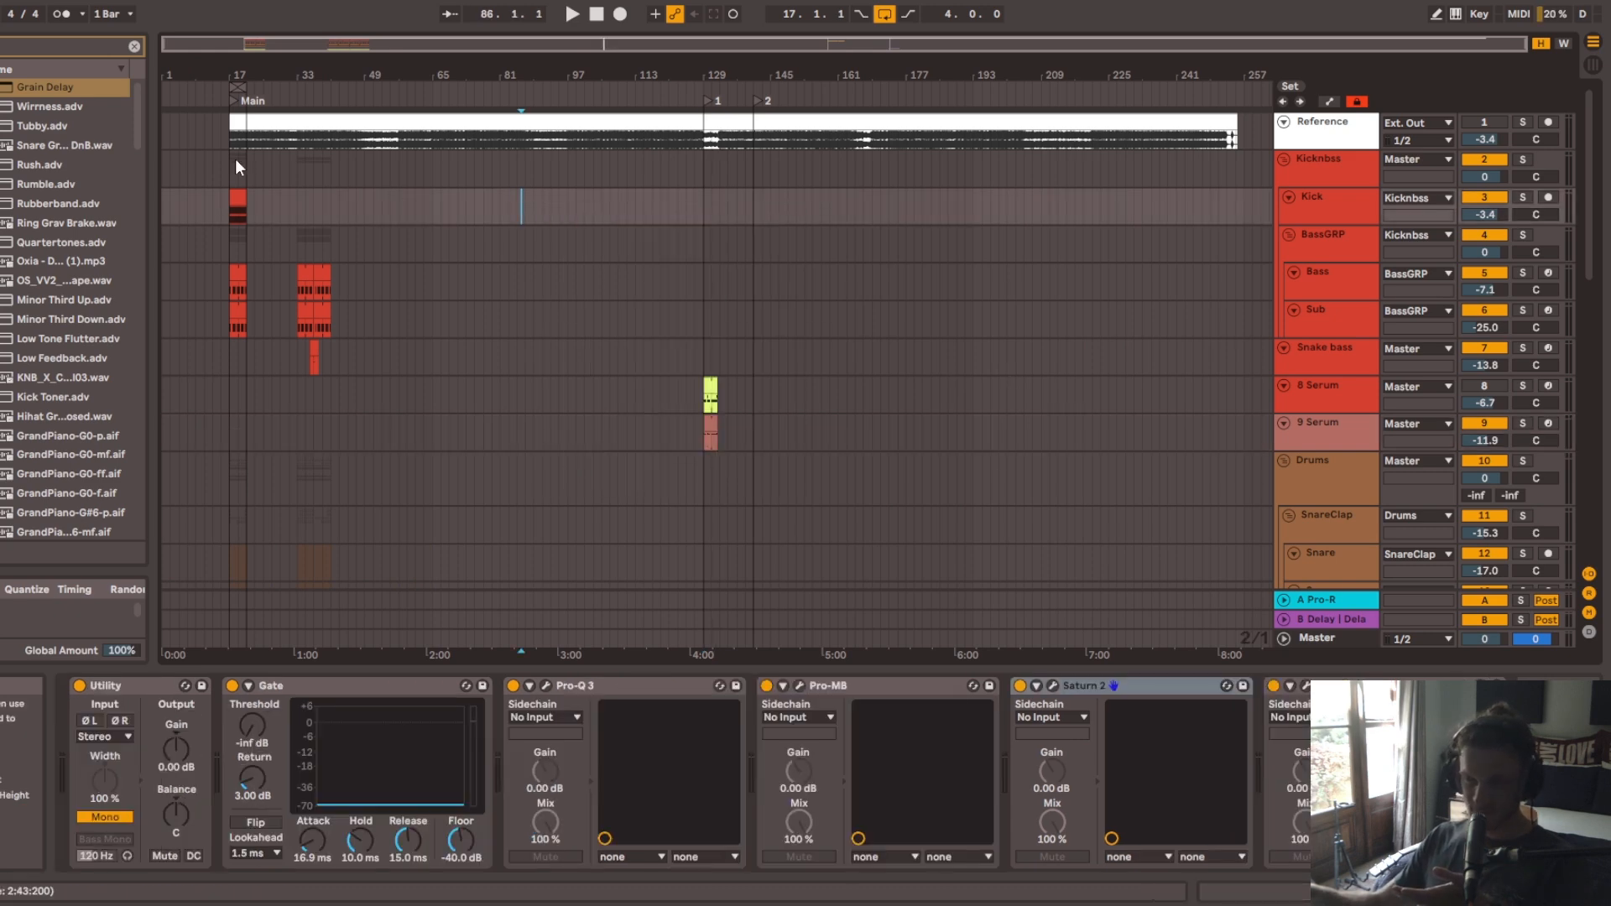
# Step: Place the insert marker at bar 17 on the BassGRP track and play the Main section from there
pyautogui.moveTo(236, 167)
pyautogui.mouseDown()
pyautogui.moveTo(856, 158)
pyautogui.moveTo(1244, 180)
pyautogui.mouseUp()
pyautogui.click(1236, 188)
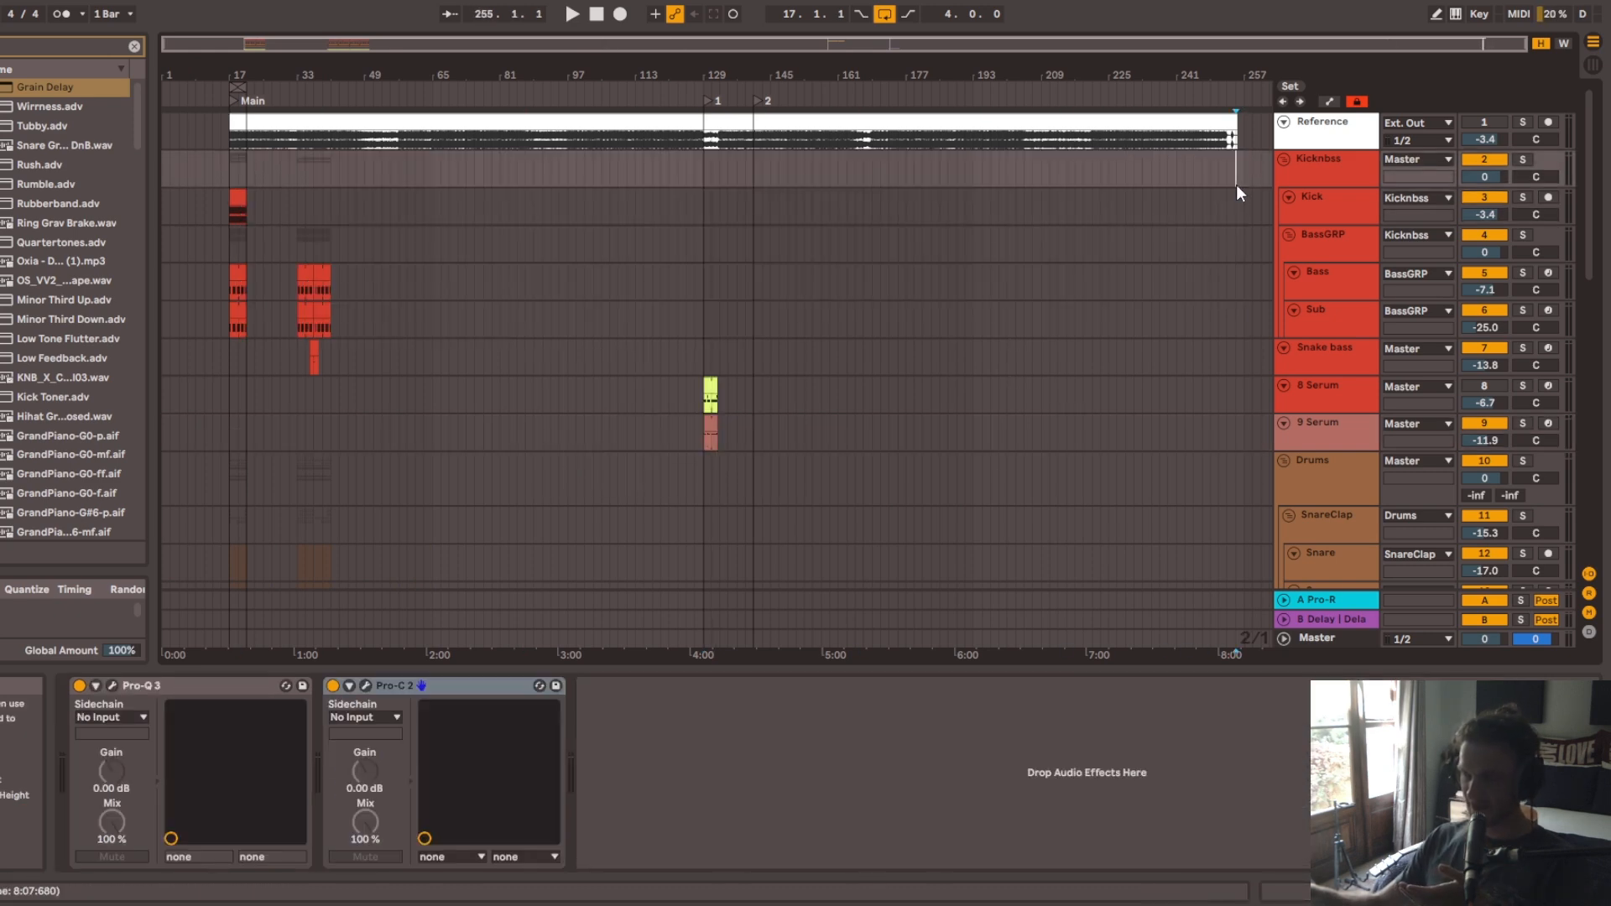
pyautogui.moveTo(260, 54); pyautogui.dragTo(260, 109)
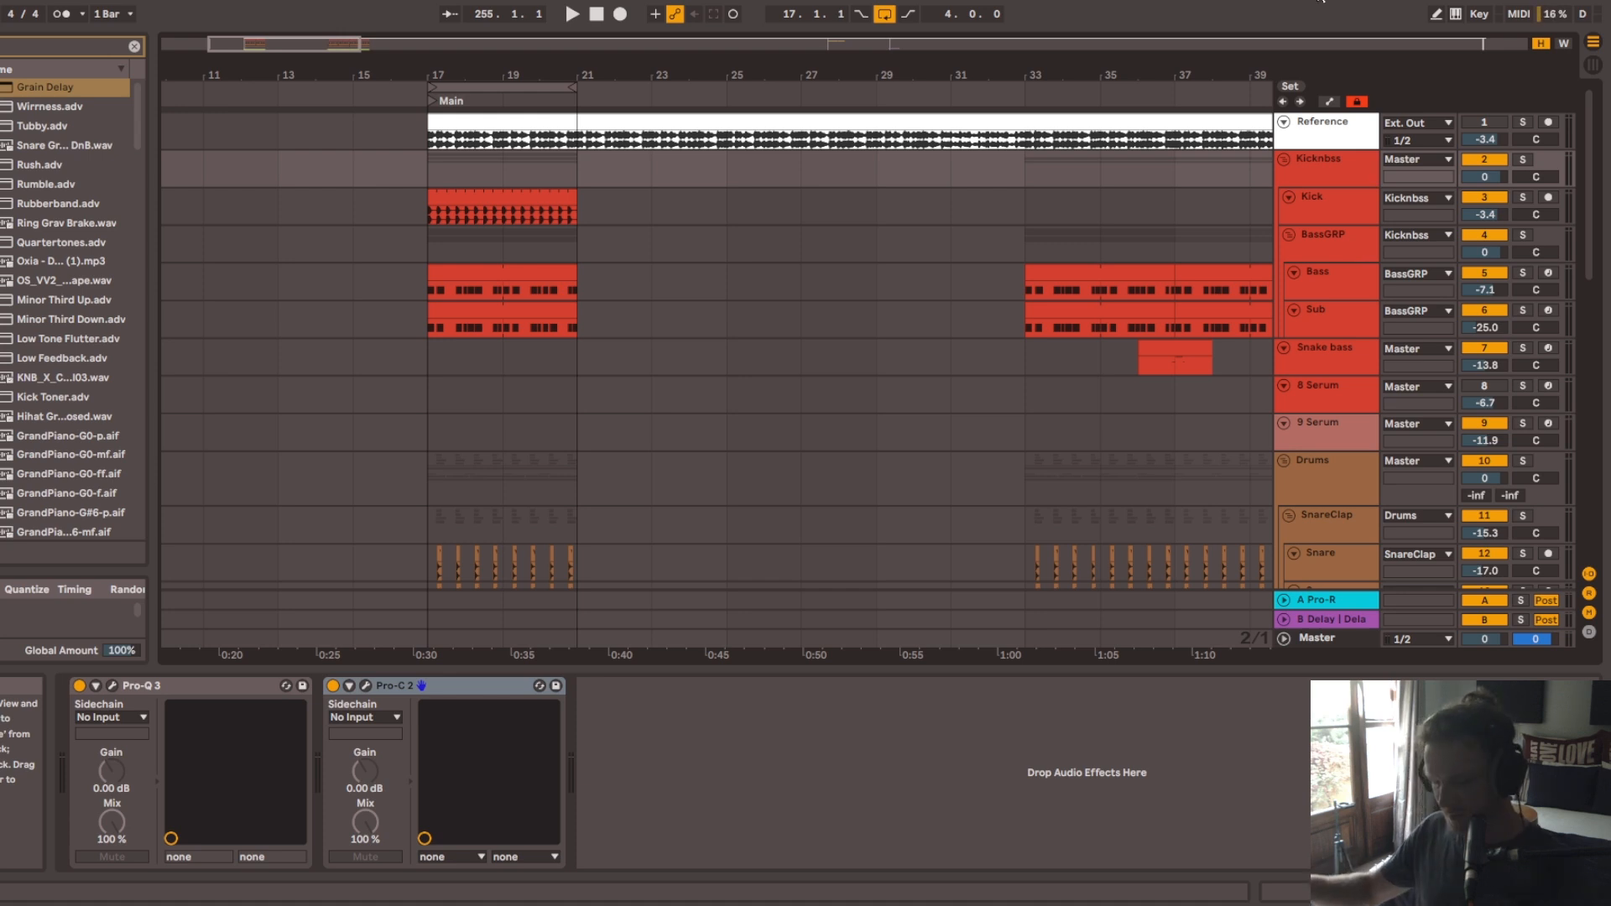
pyautogui.click(439, 238)
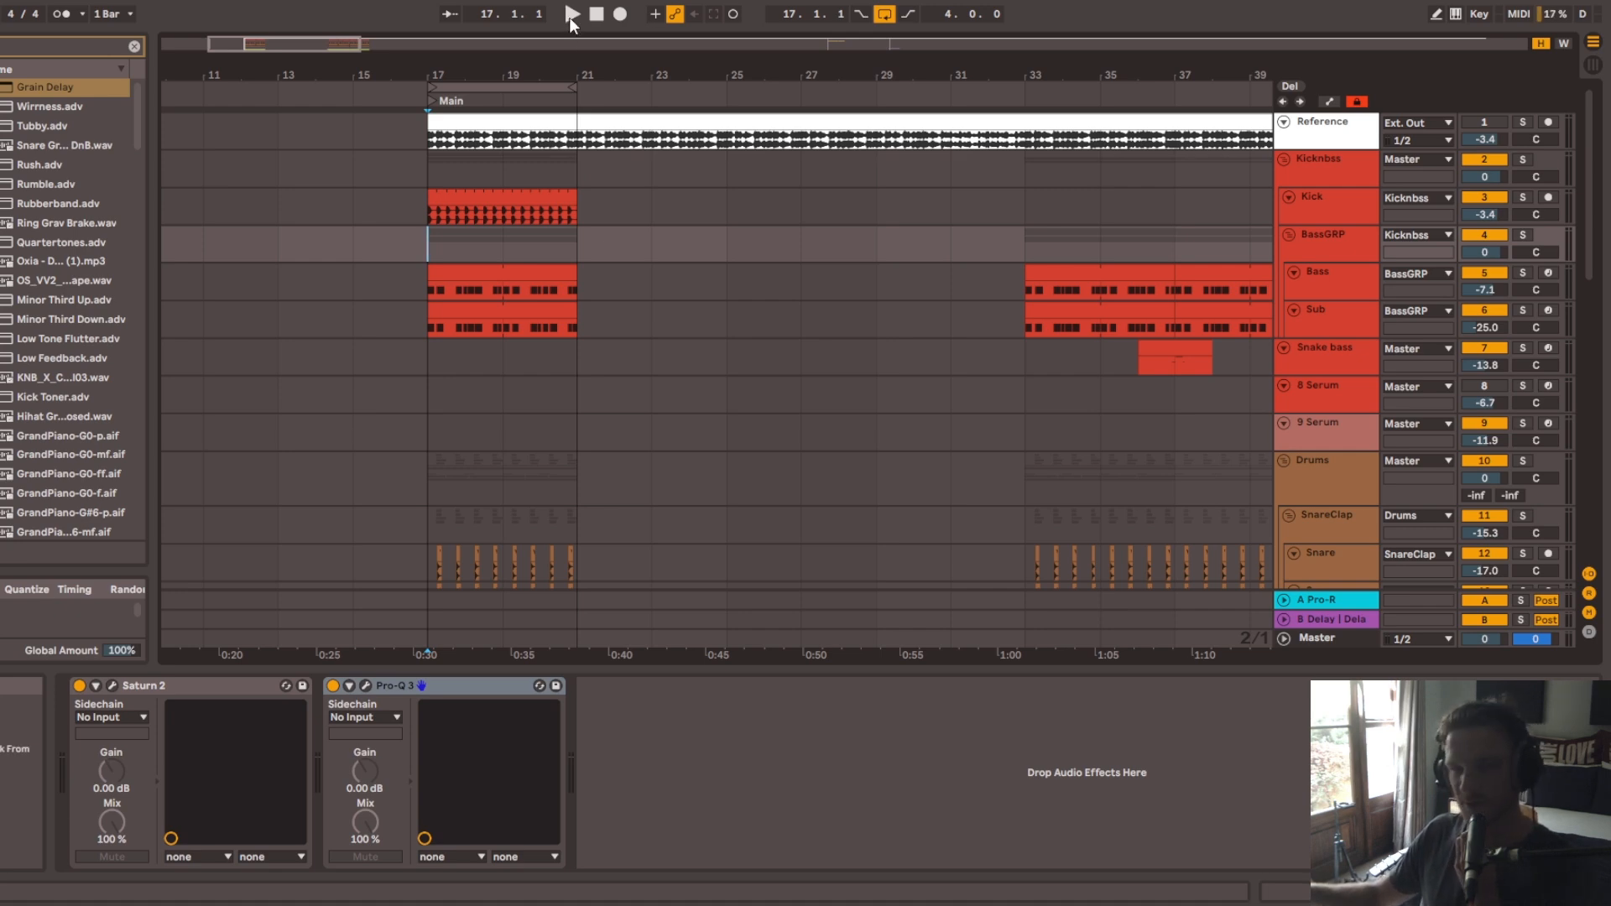
pyautogui.click(569, 15)
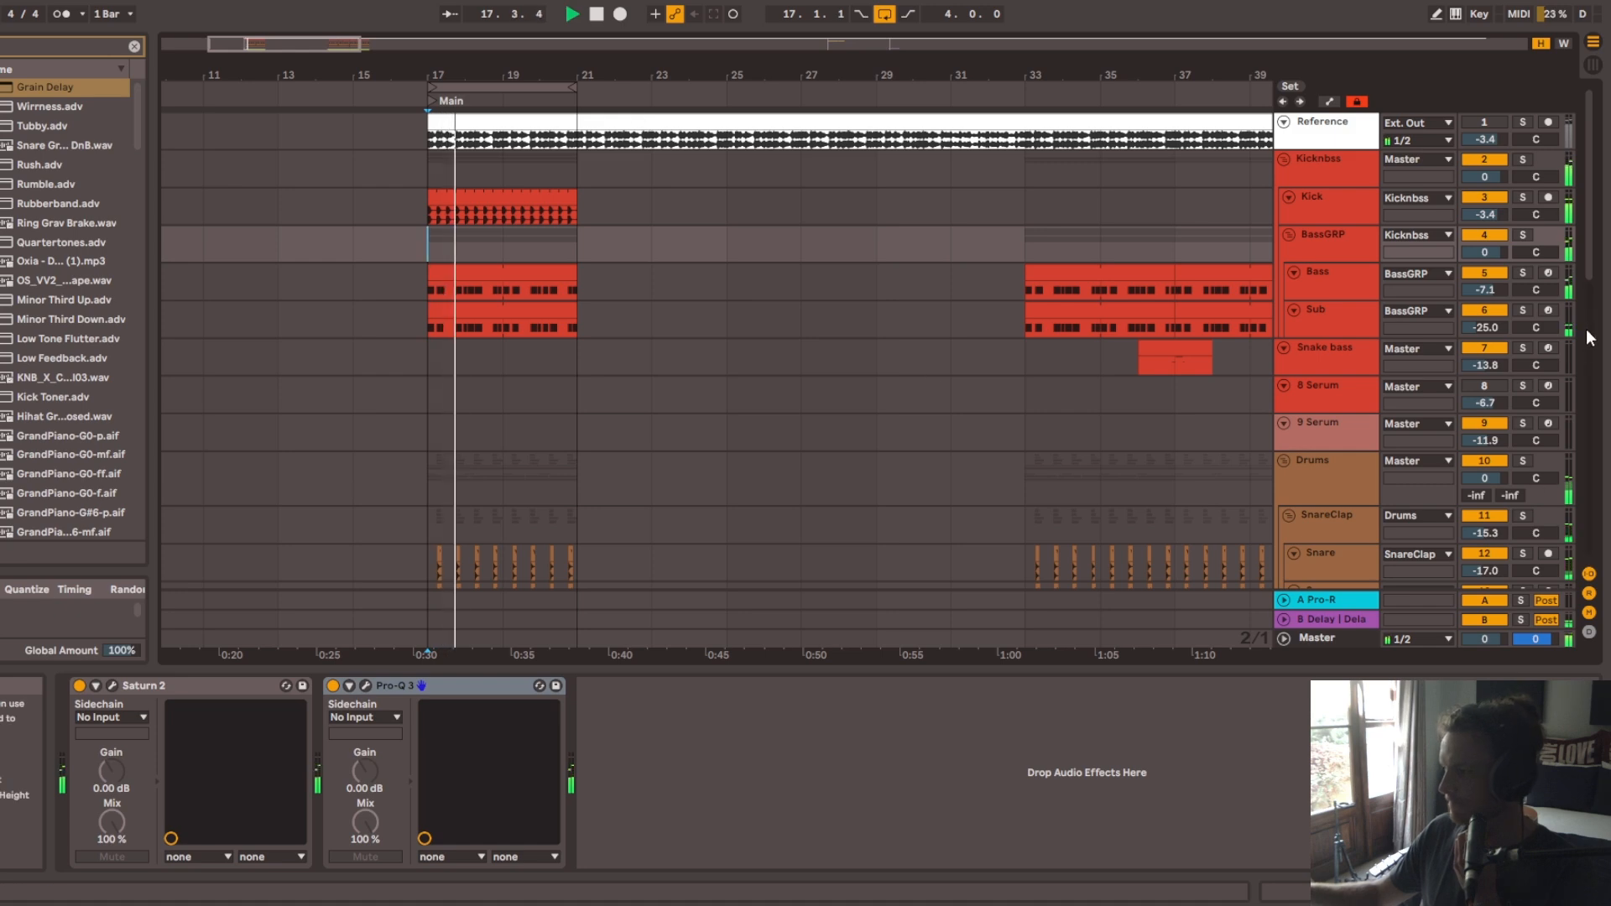